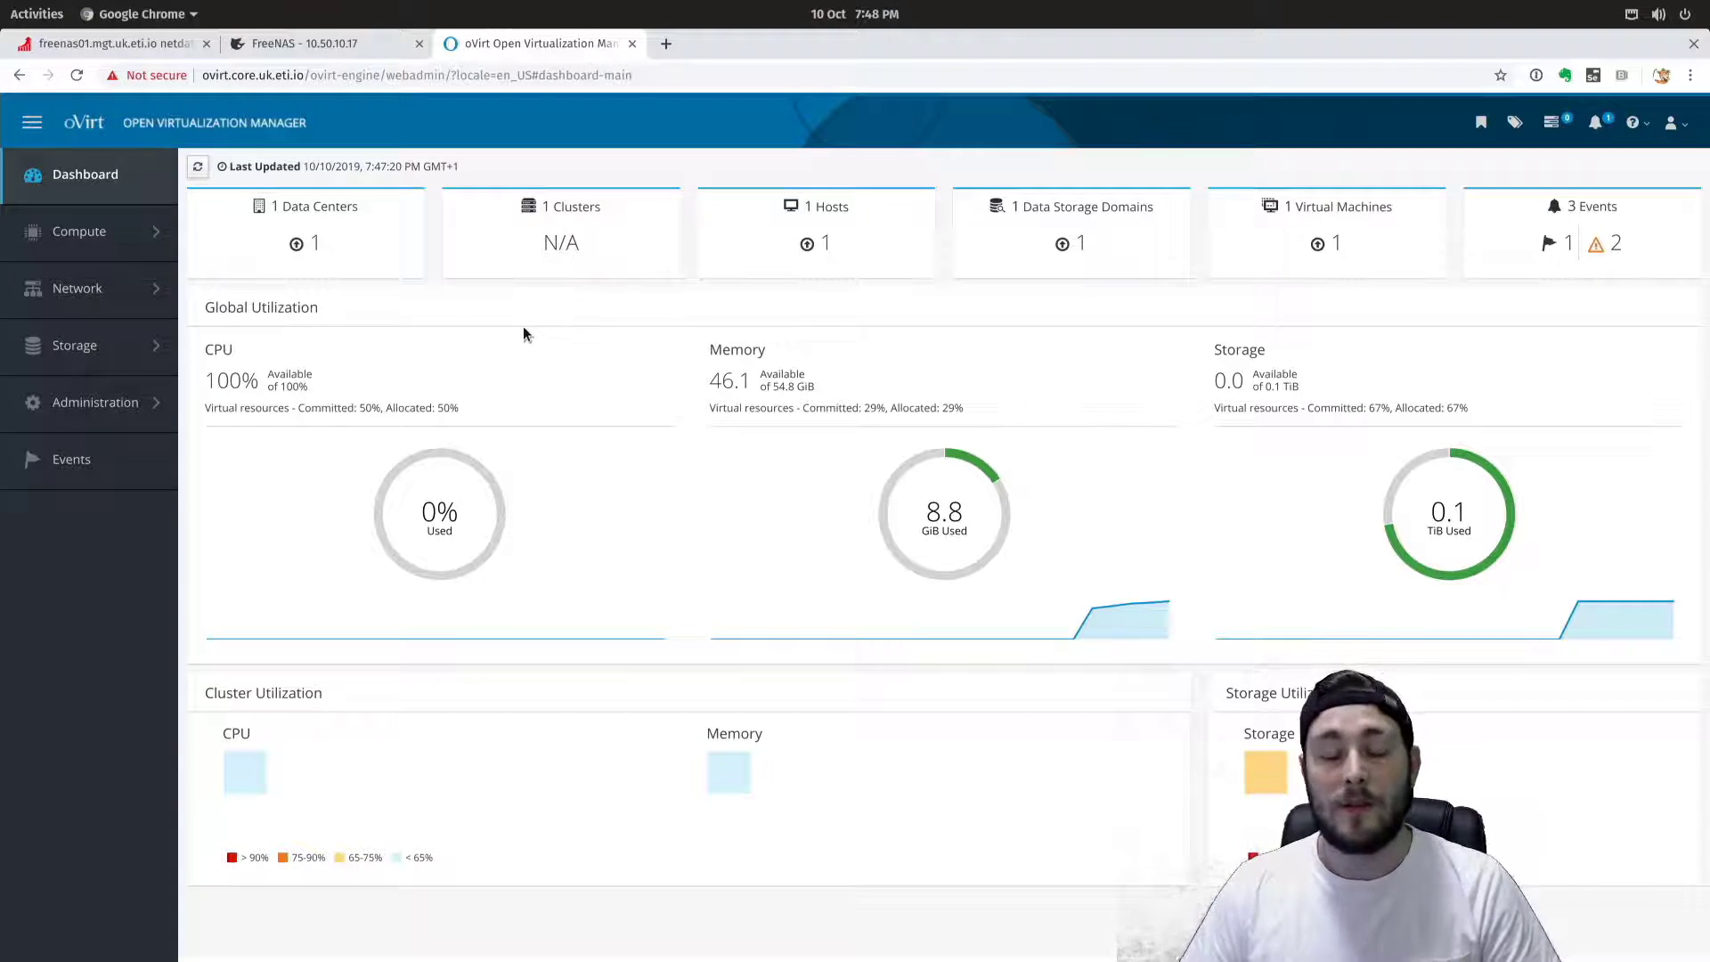
# Open the Default data center and inspect its hosted_storage domain details.
pyautogui.moveTo(620, 417)
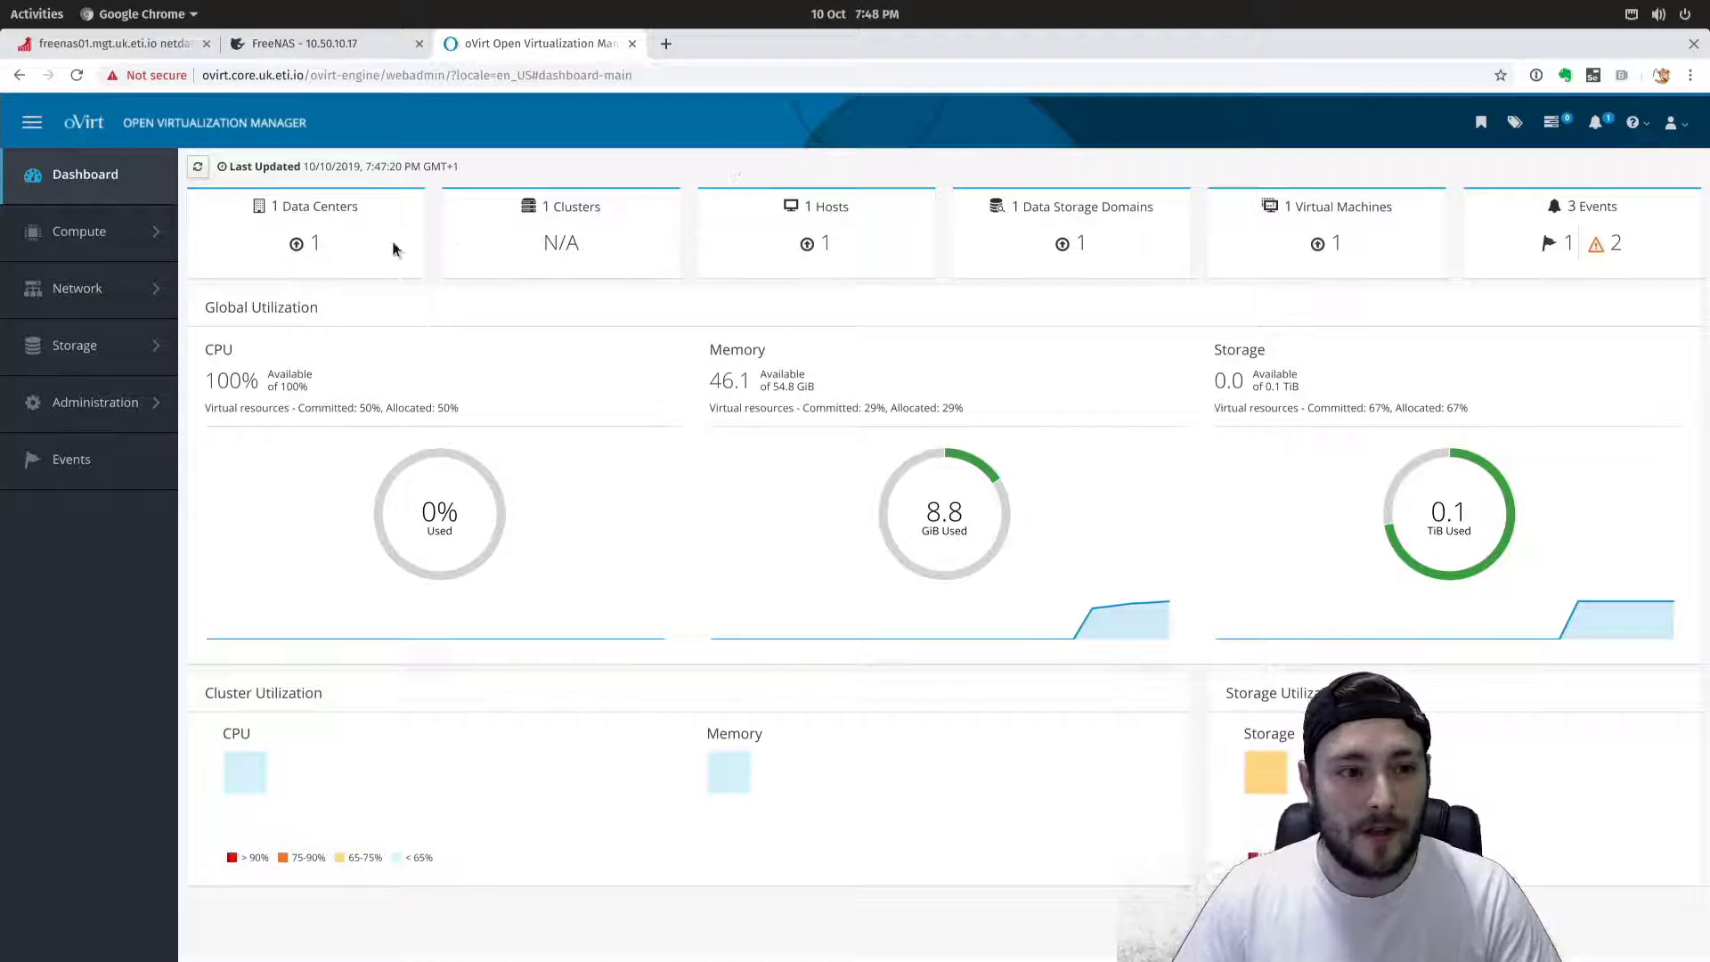
pyautogui.click(346, 214)
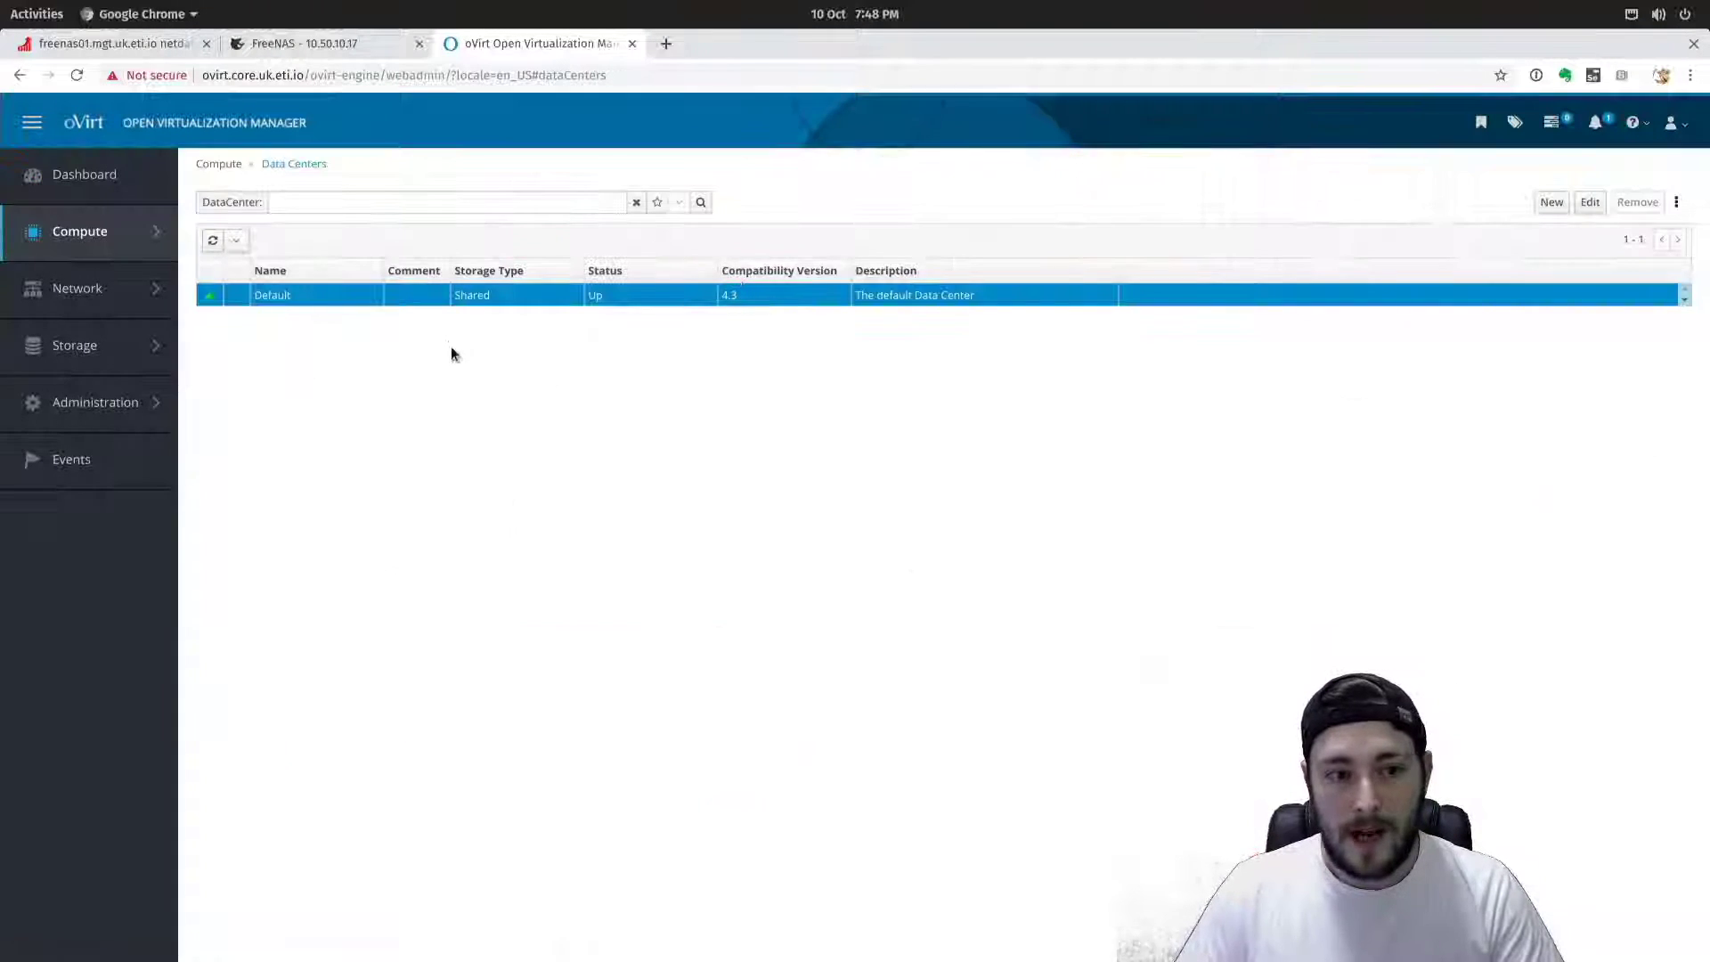
pyautogui.click(273, 297)
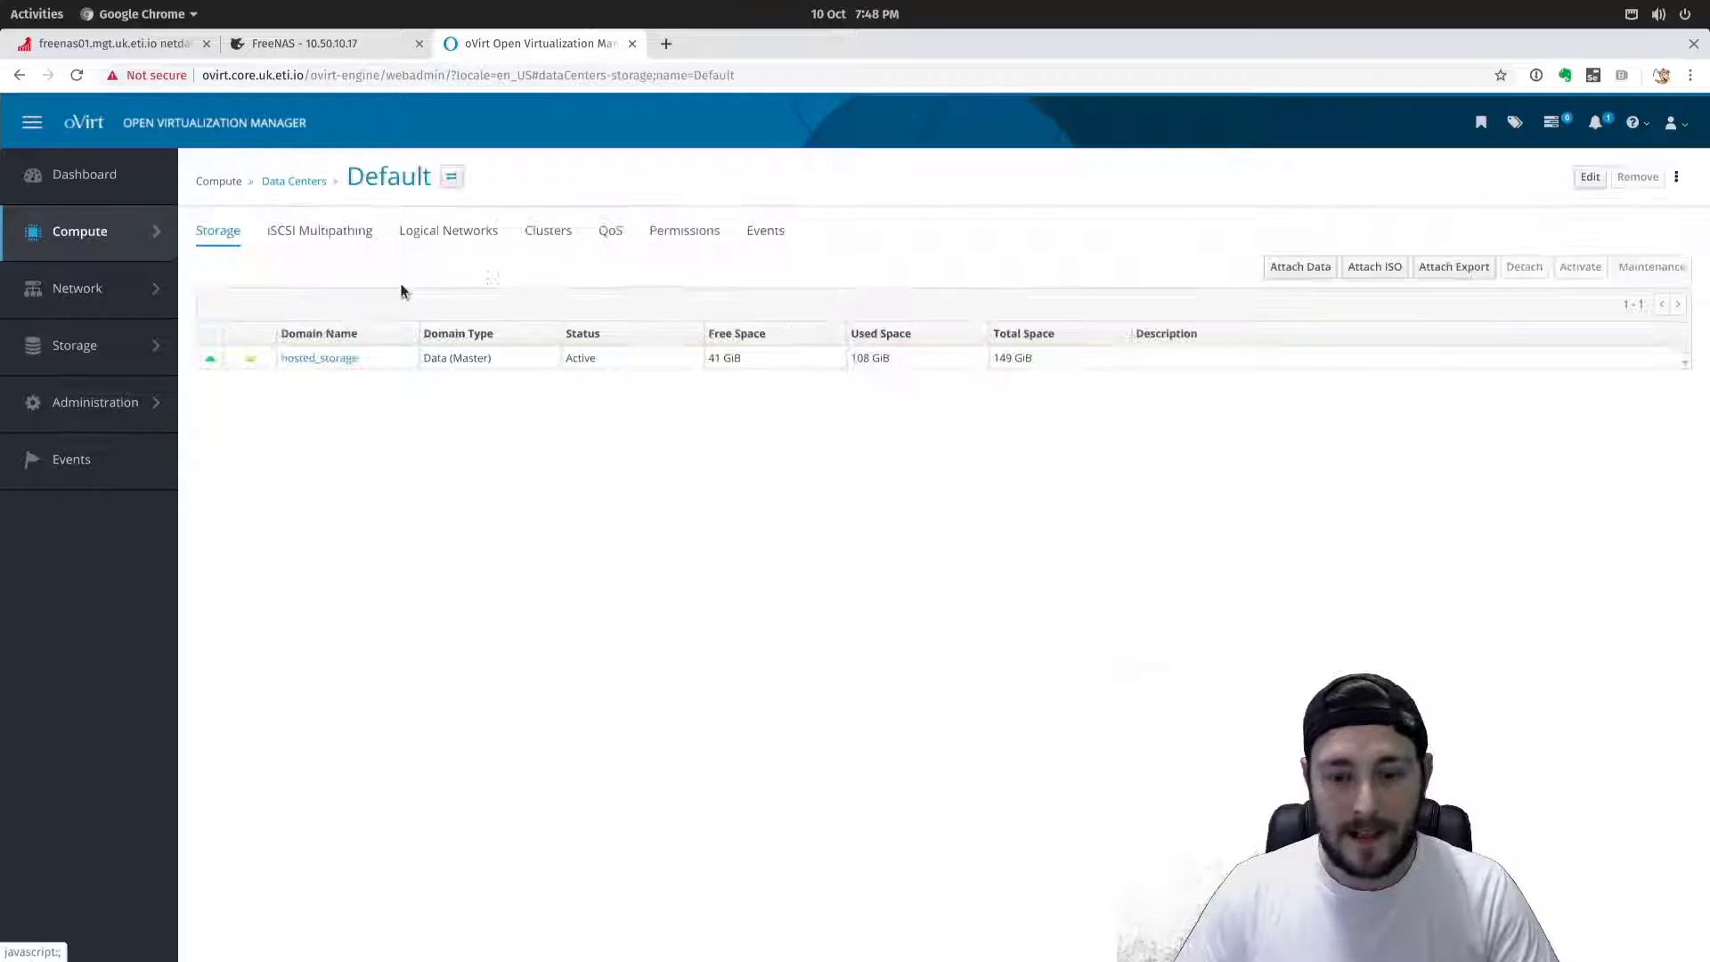
pyautogui.click(323, 359)
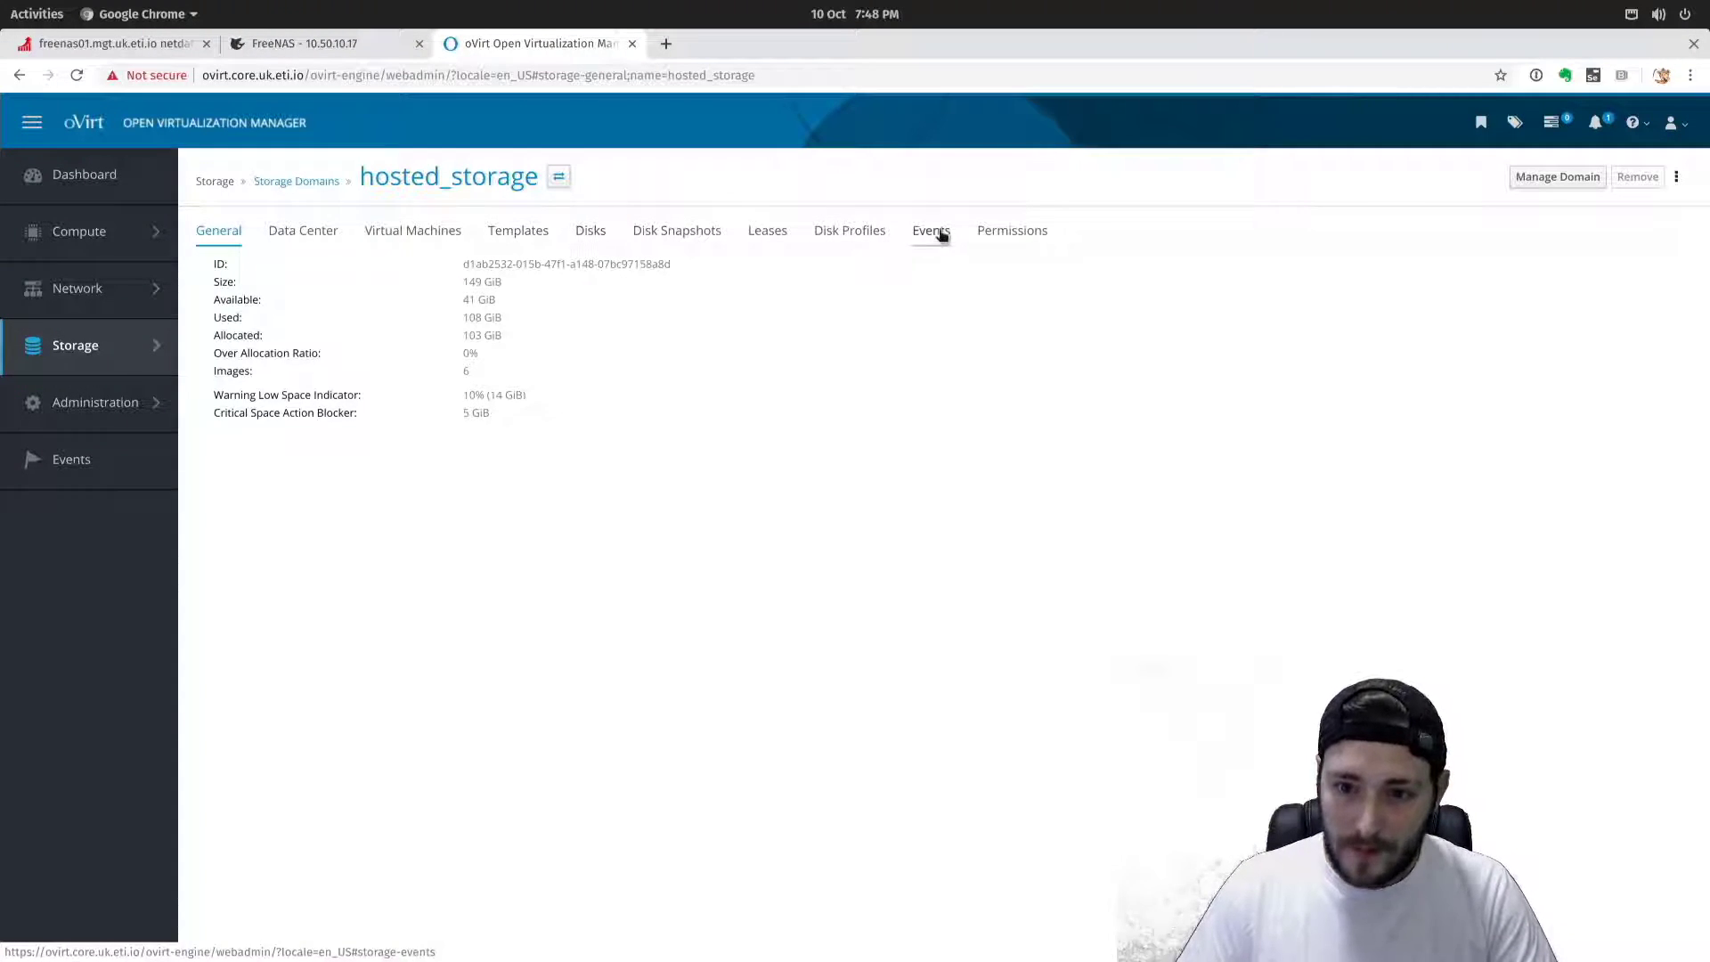
# Return to the Default data center and bring up its Edit Data Center dialog.
pyautogui.moveTo(167, 242)
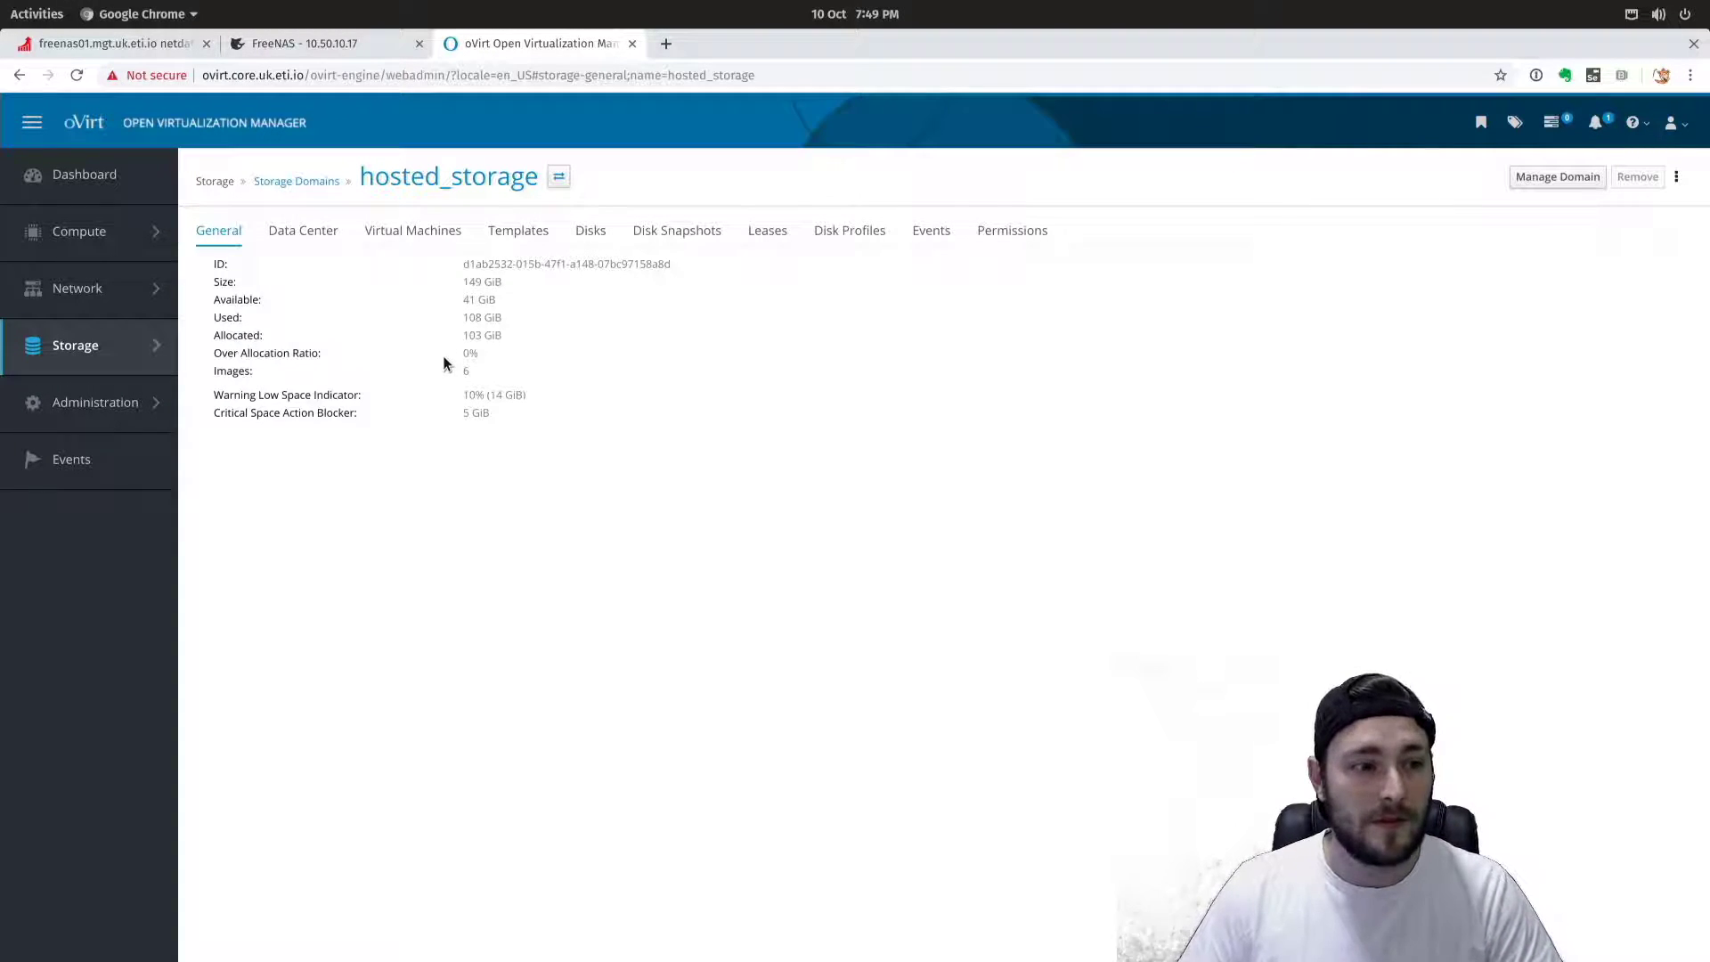
pyautogui.moveTo(86, 232)
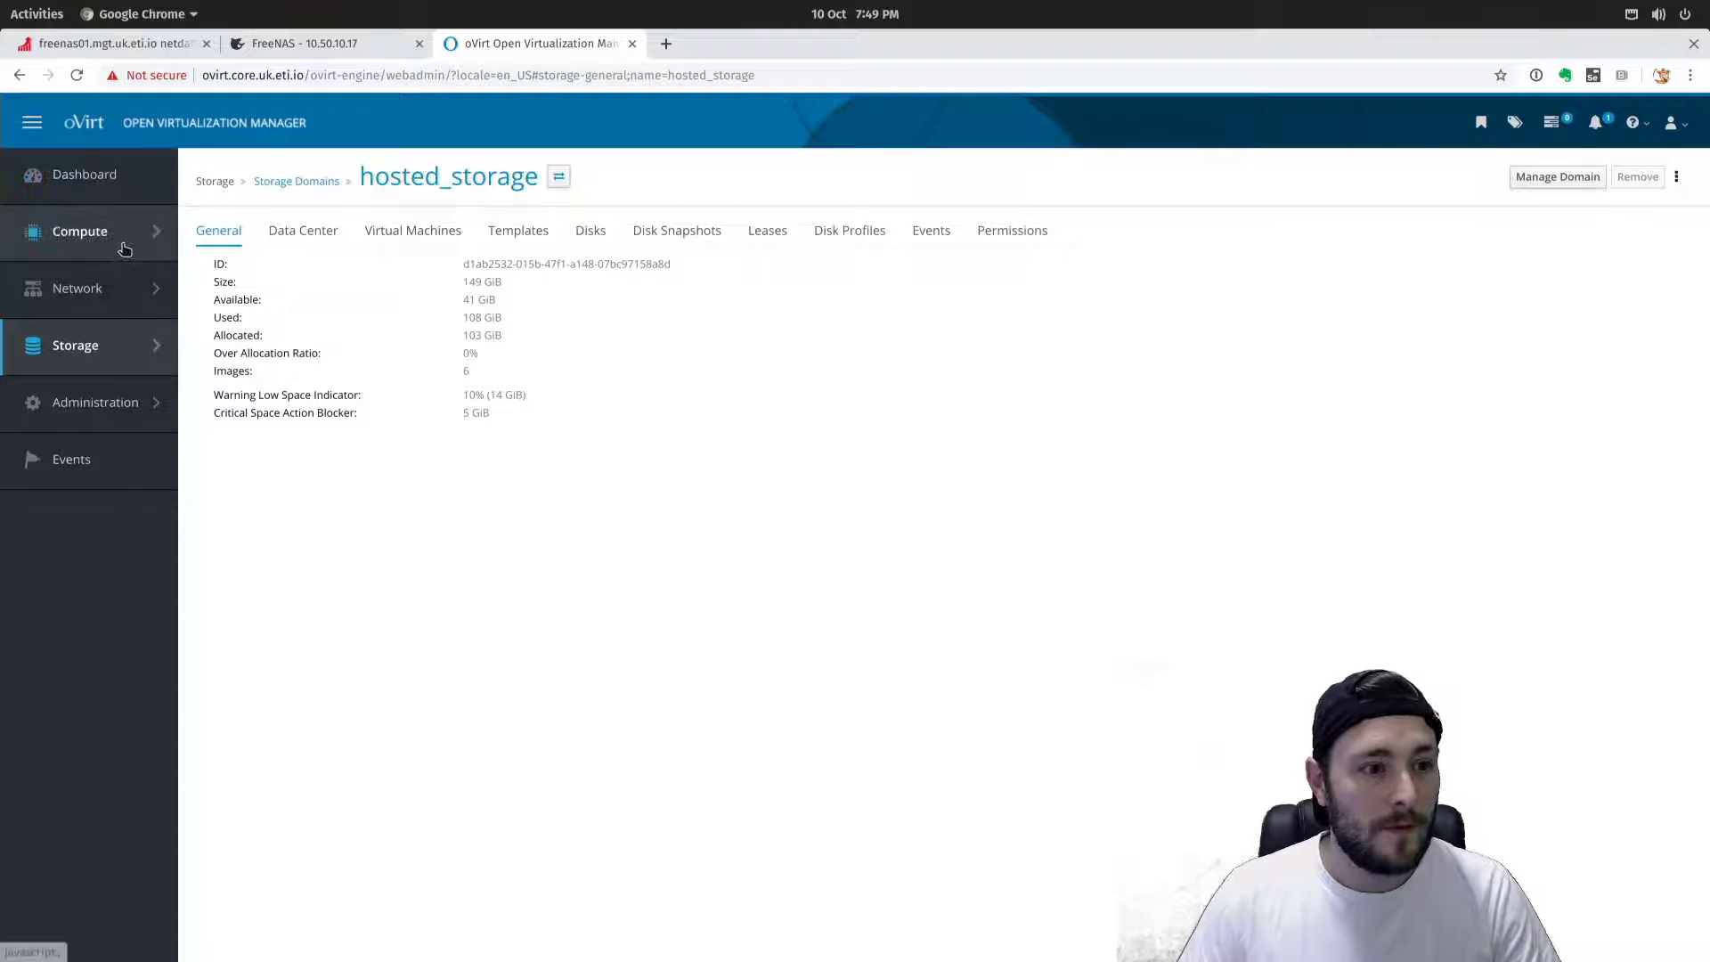
pyautogui.click(227, 339)
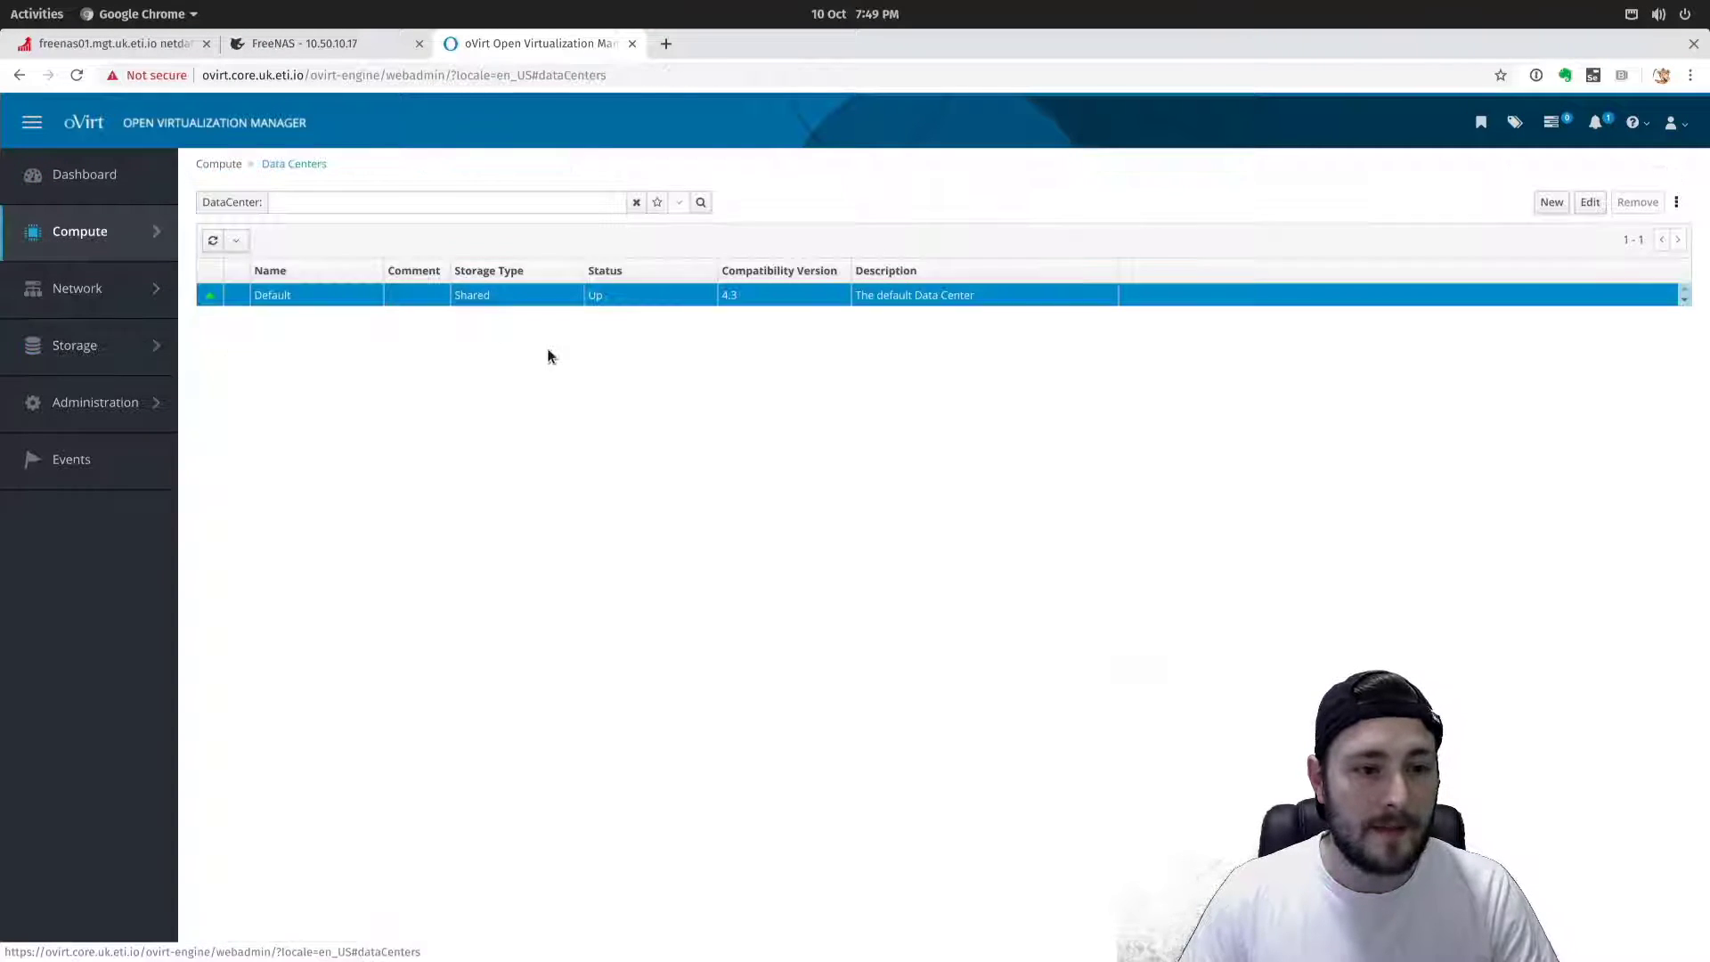
pyautogui.click(275, 295)
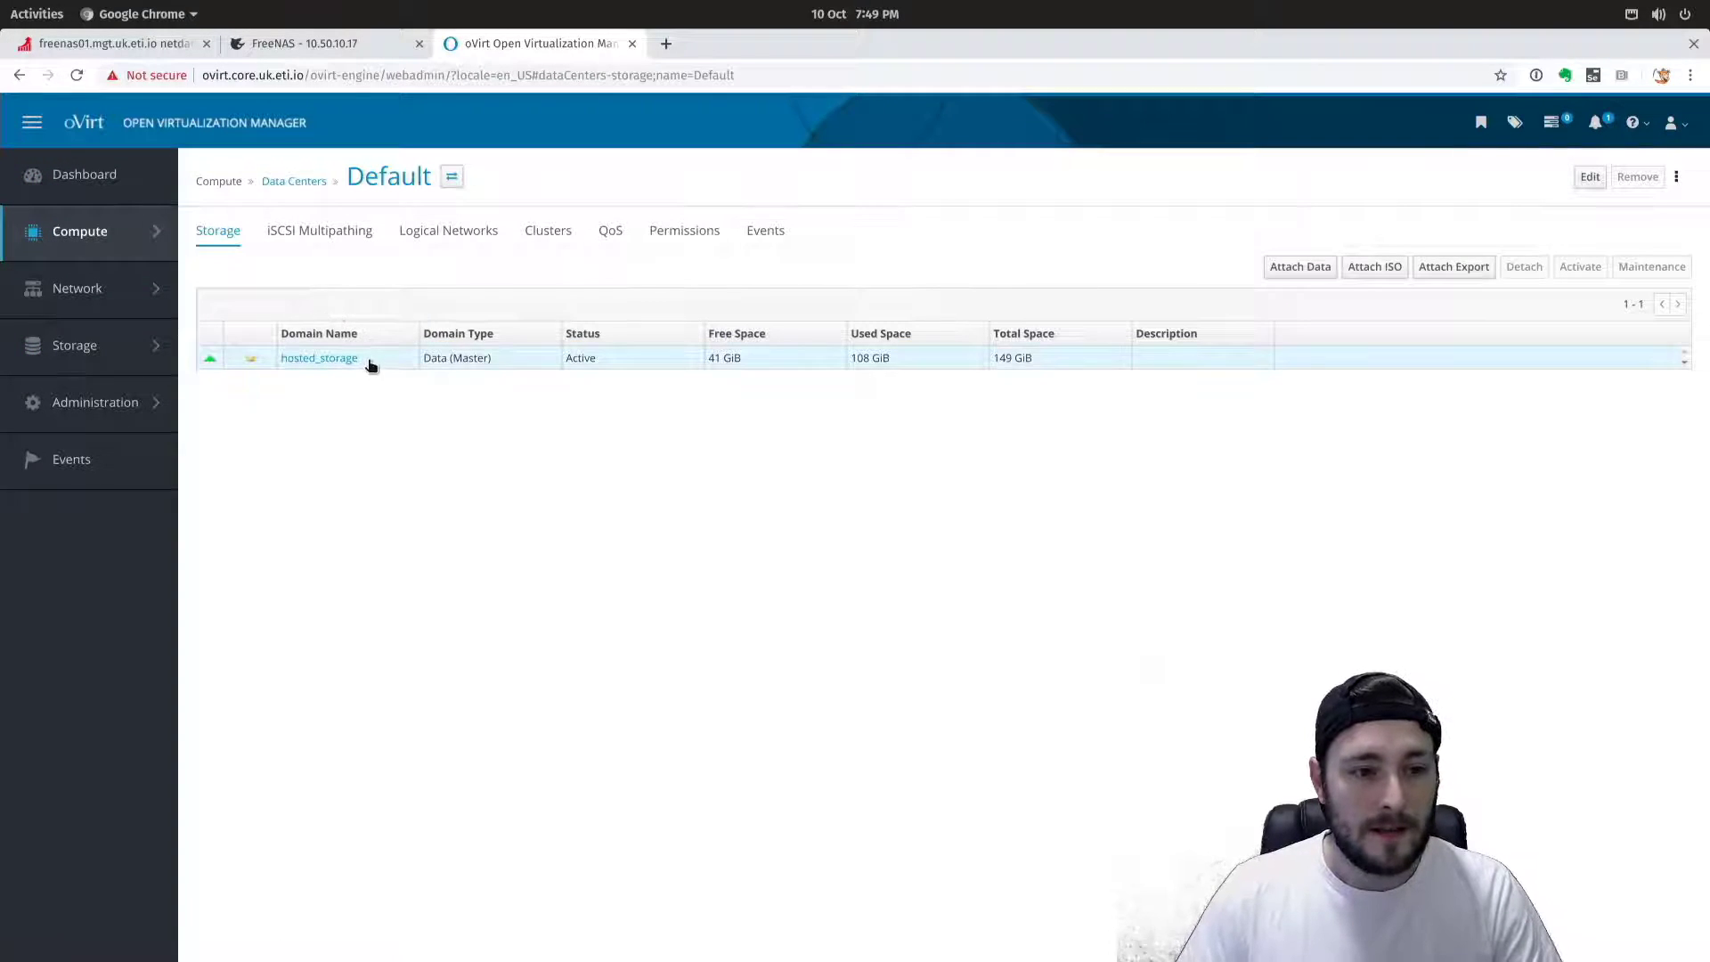
pyautogui.click(1589, 176)
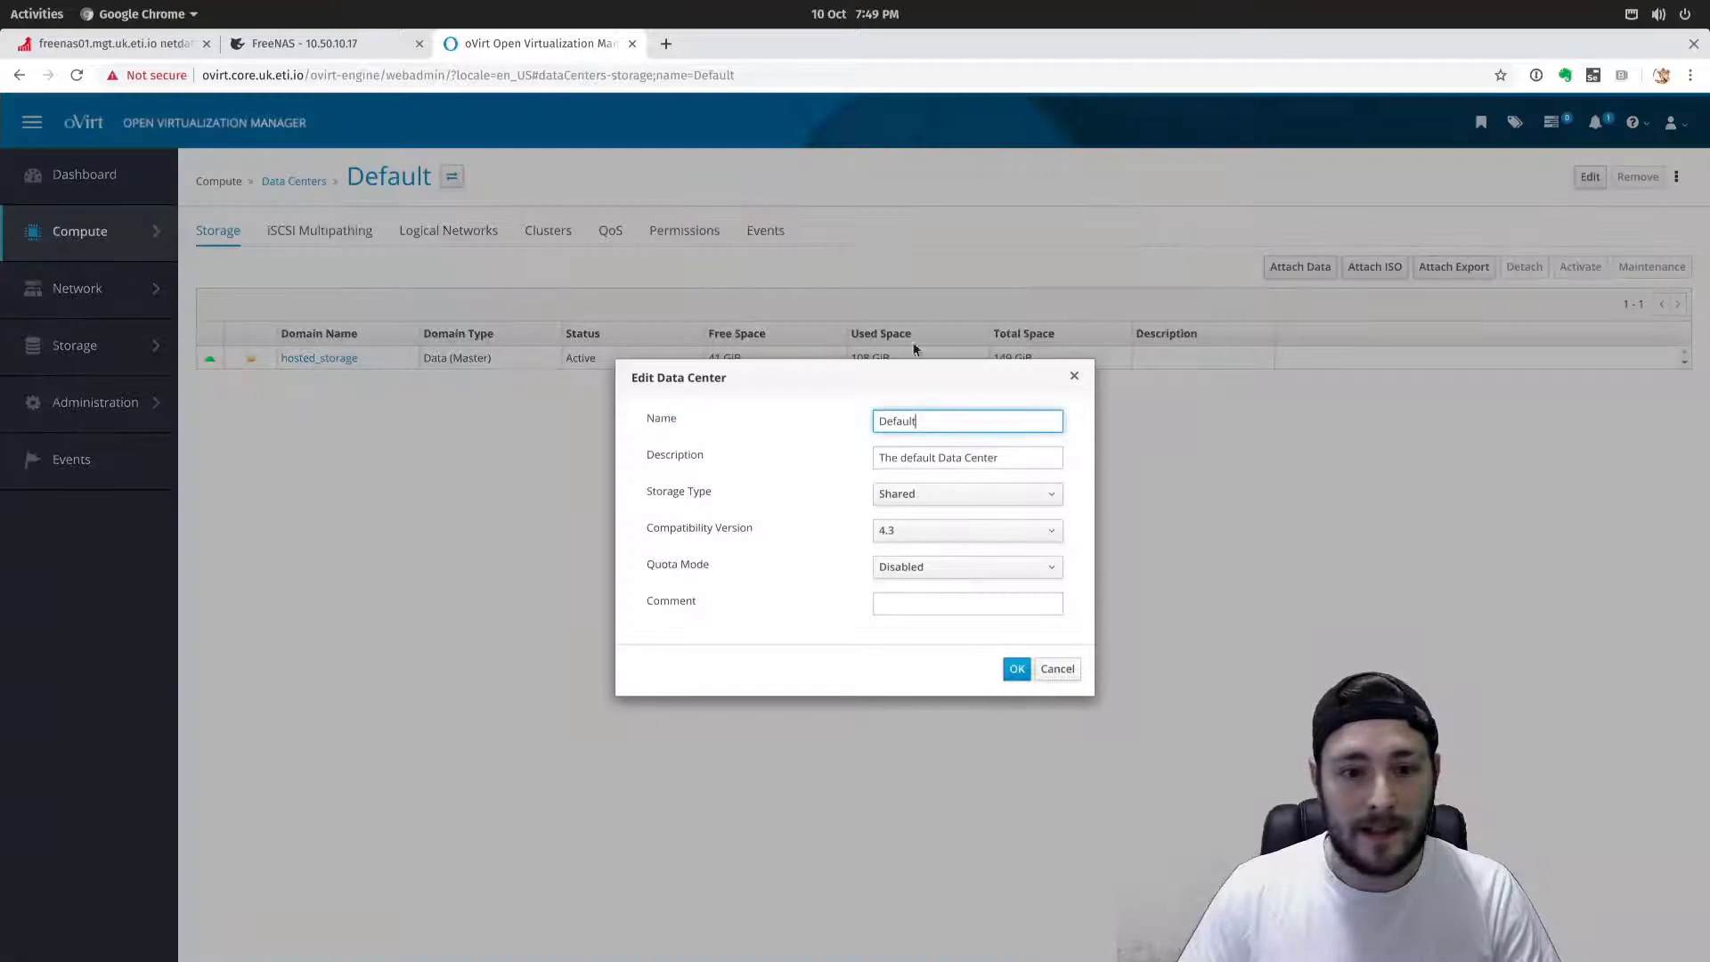
# Rename the data center to TheVerse, empty its description, set quota mode to Audit, and save.
pyautogui.doubleClick(971, 422)
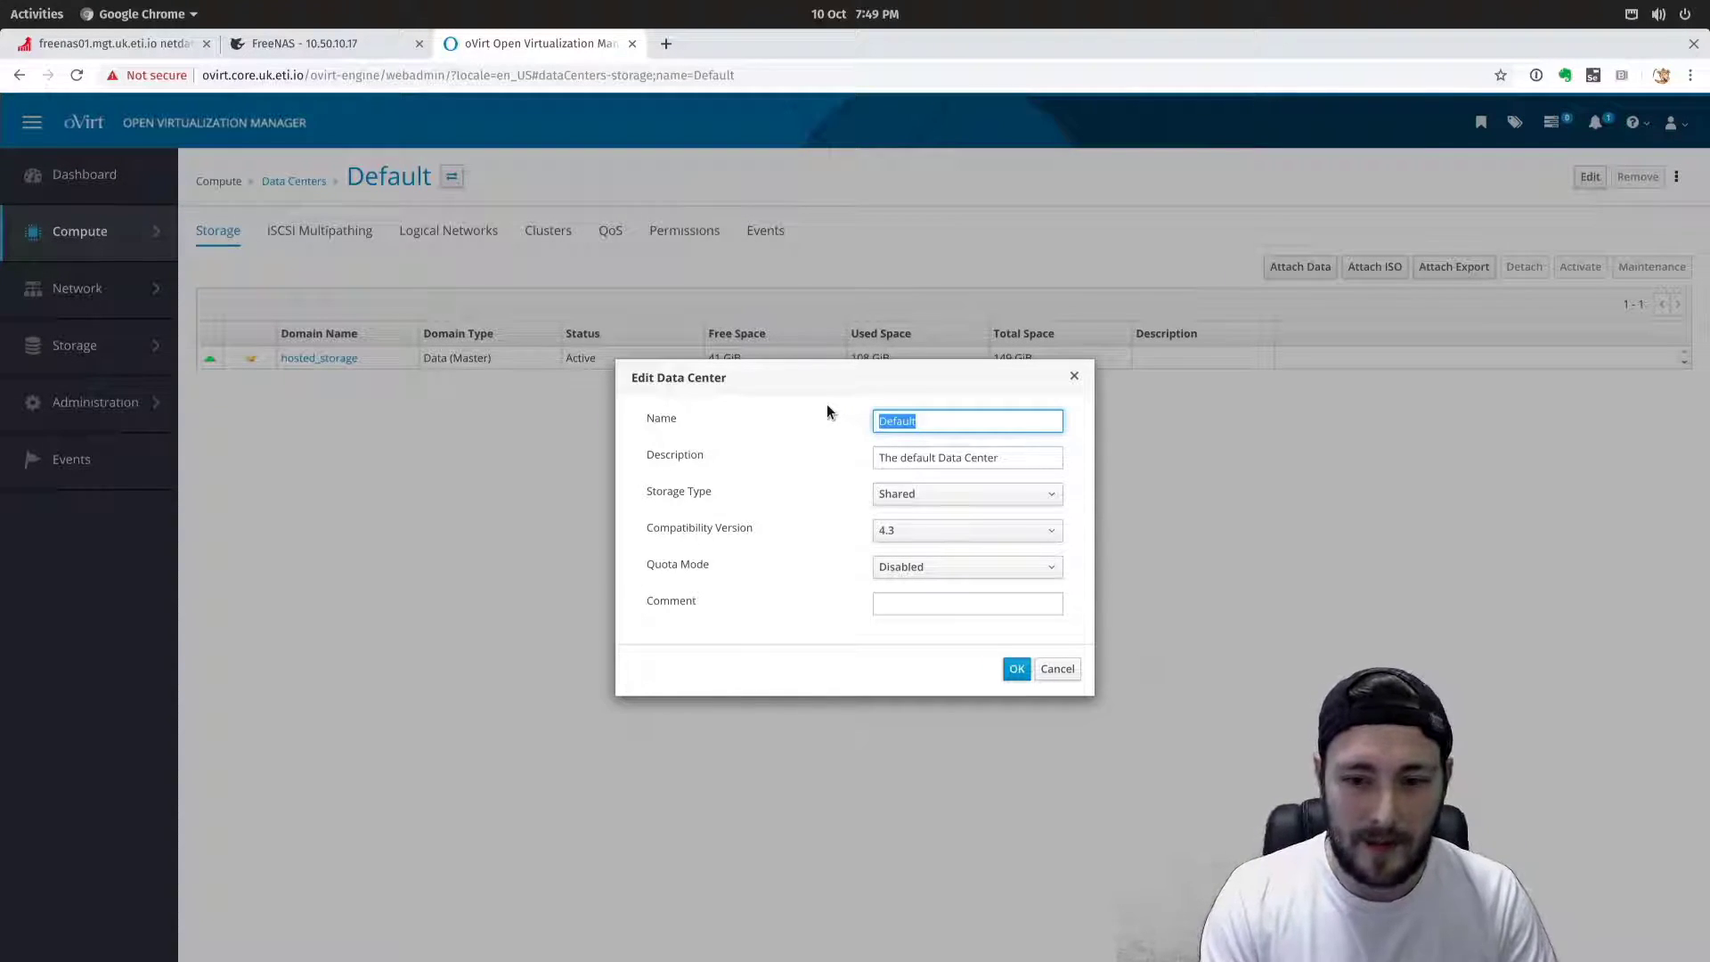
pyautogui.write('V')
pyautogui.press('BackSpace')
pyautogui.write('TheVerse')
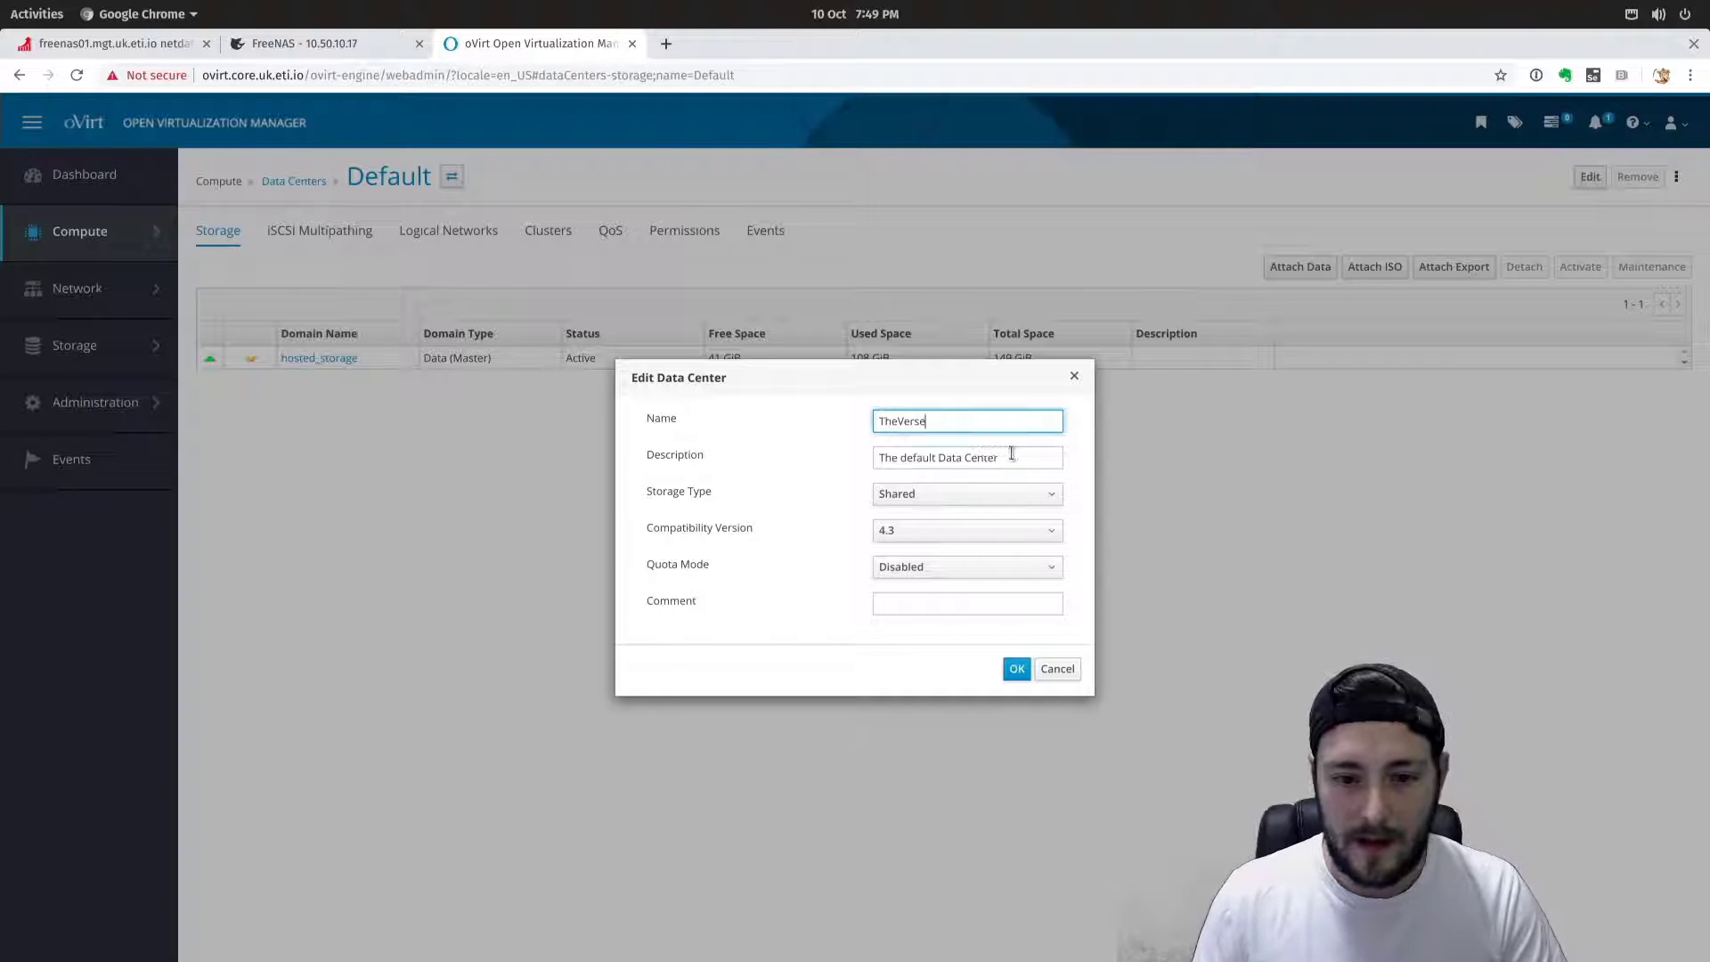
pyautogui.press('Tab')
pyautogui.press('BackSpace')
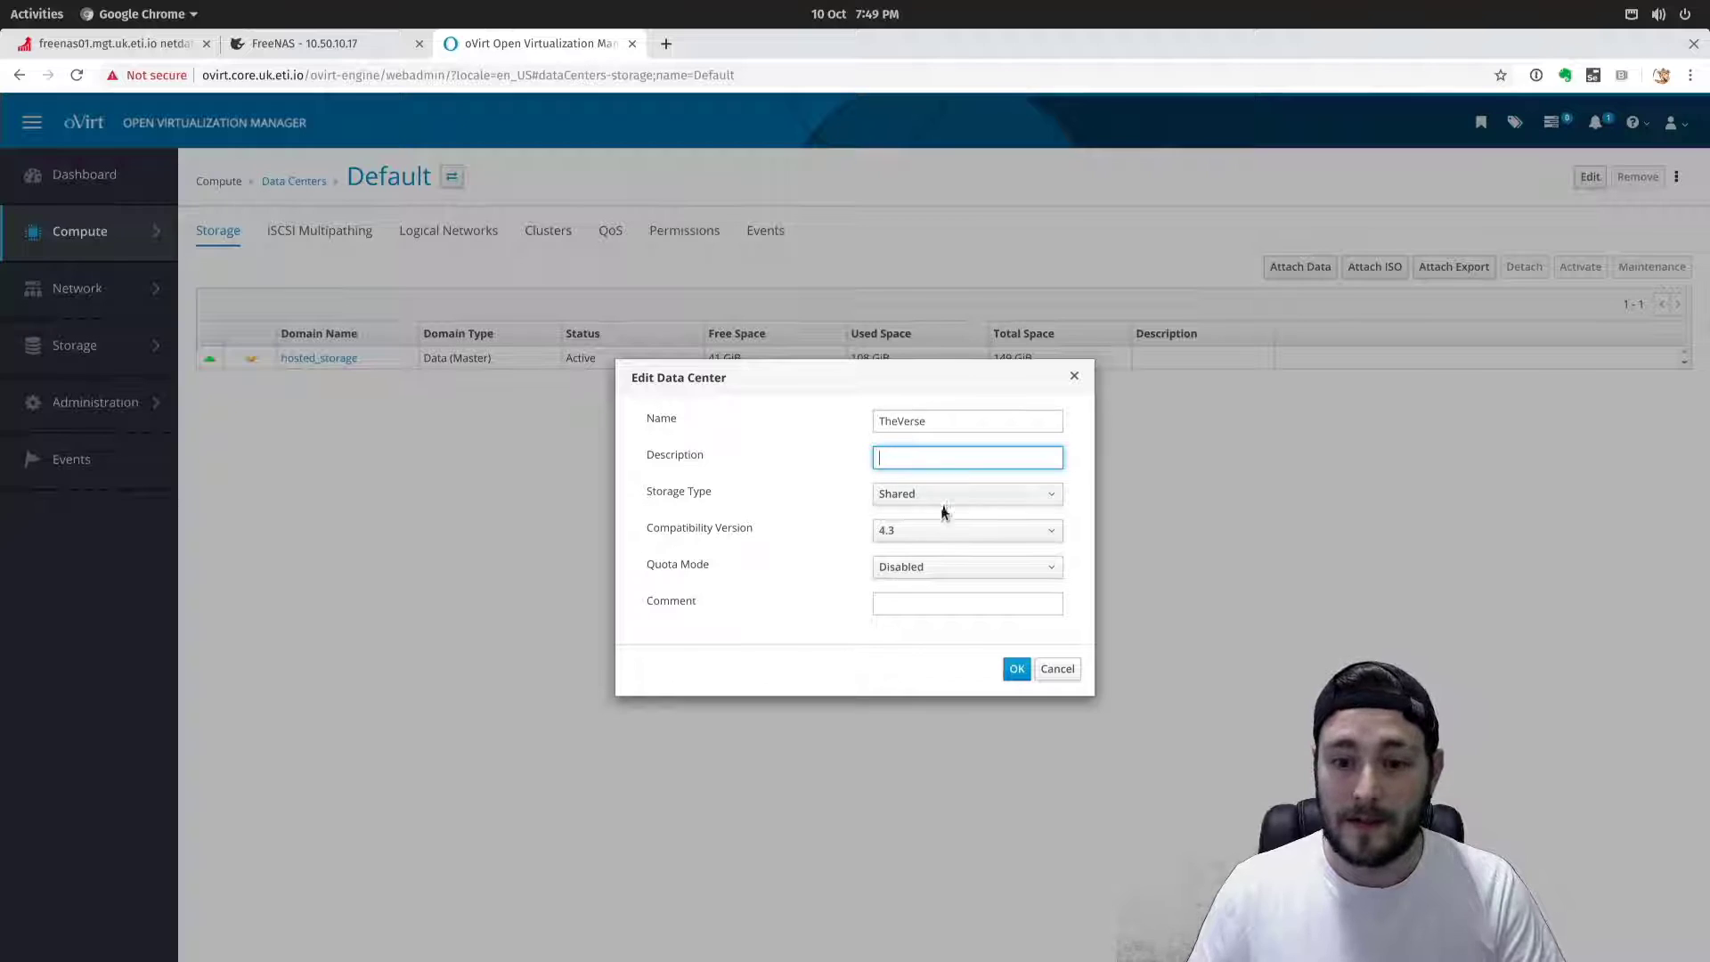
pyautogui.click(915, 568)
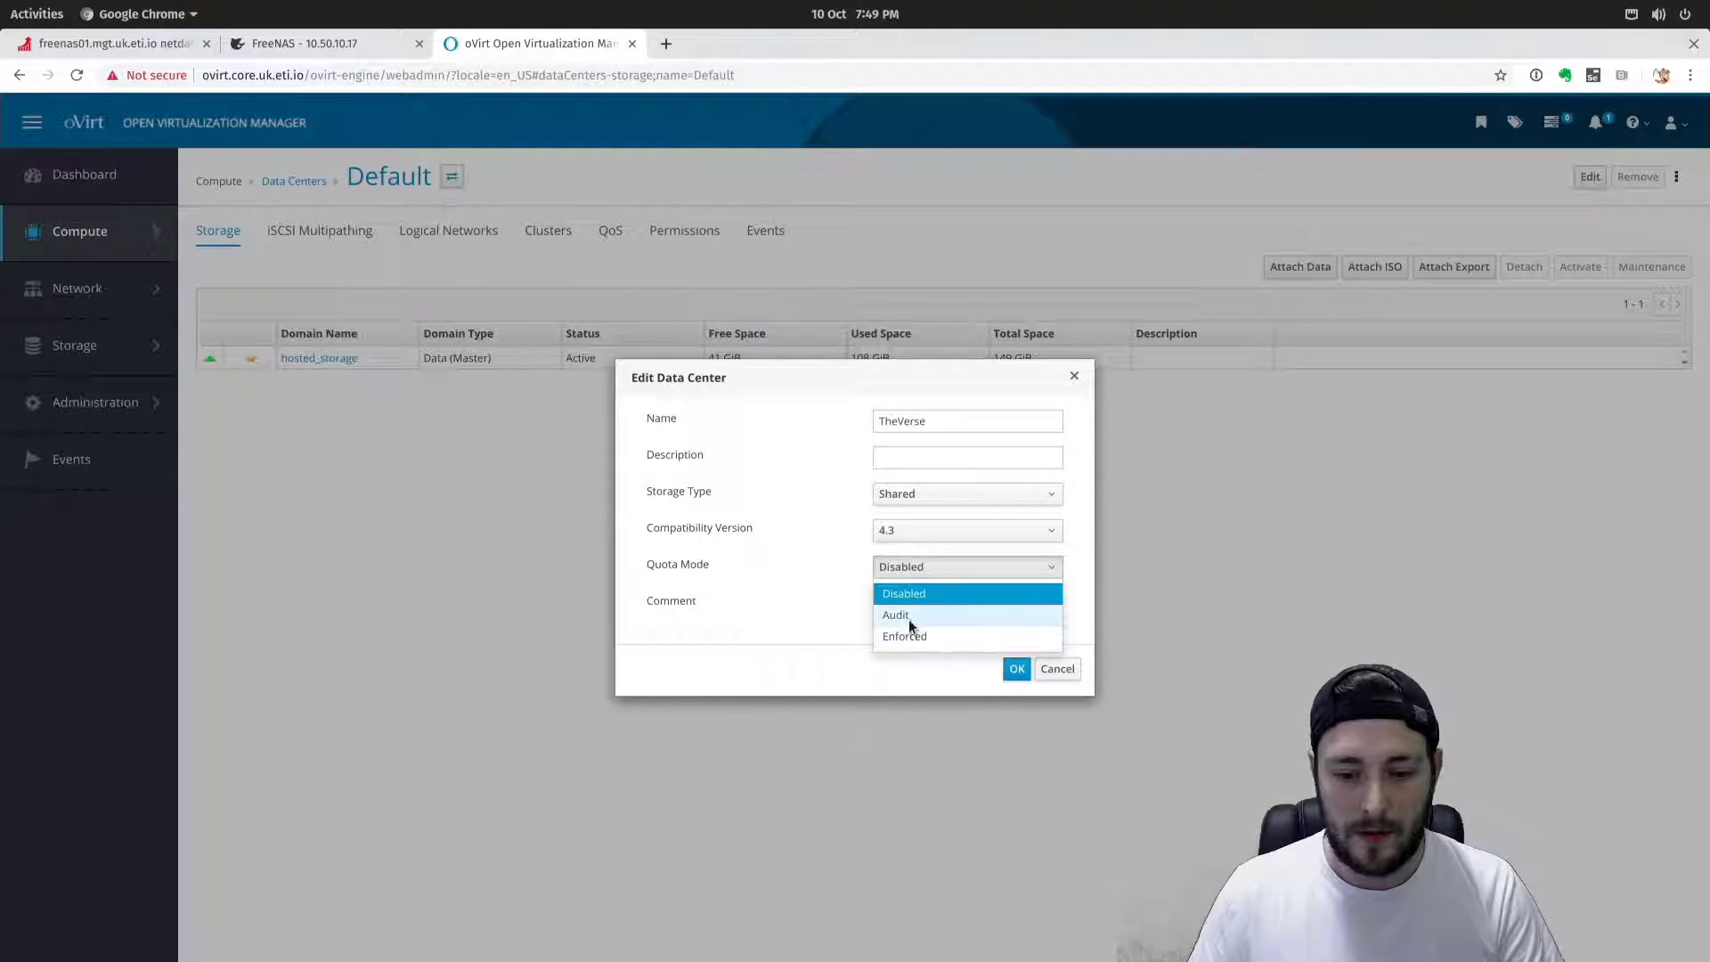
pyautogui.click(908, 615)
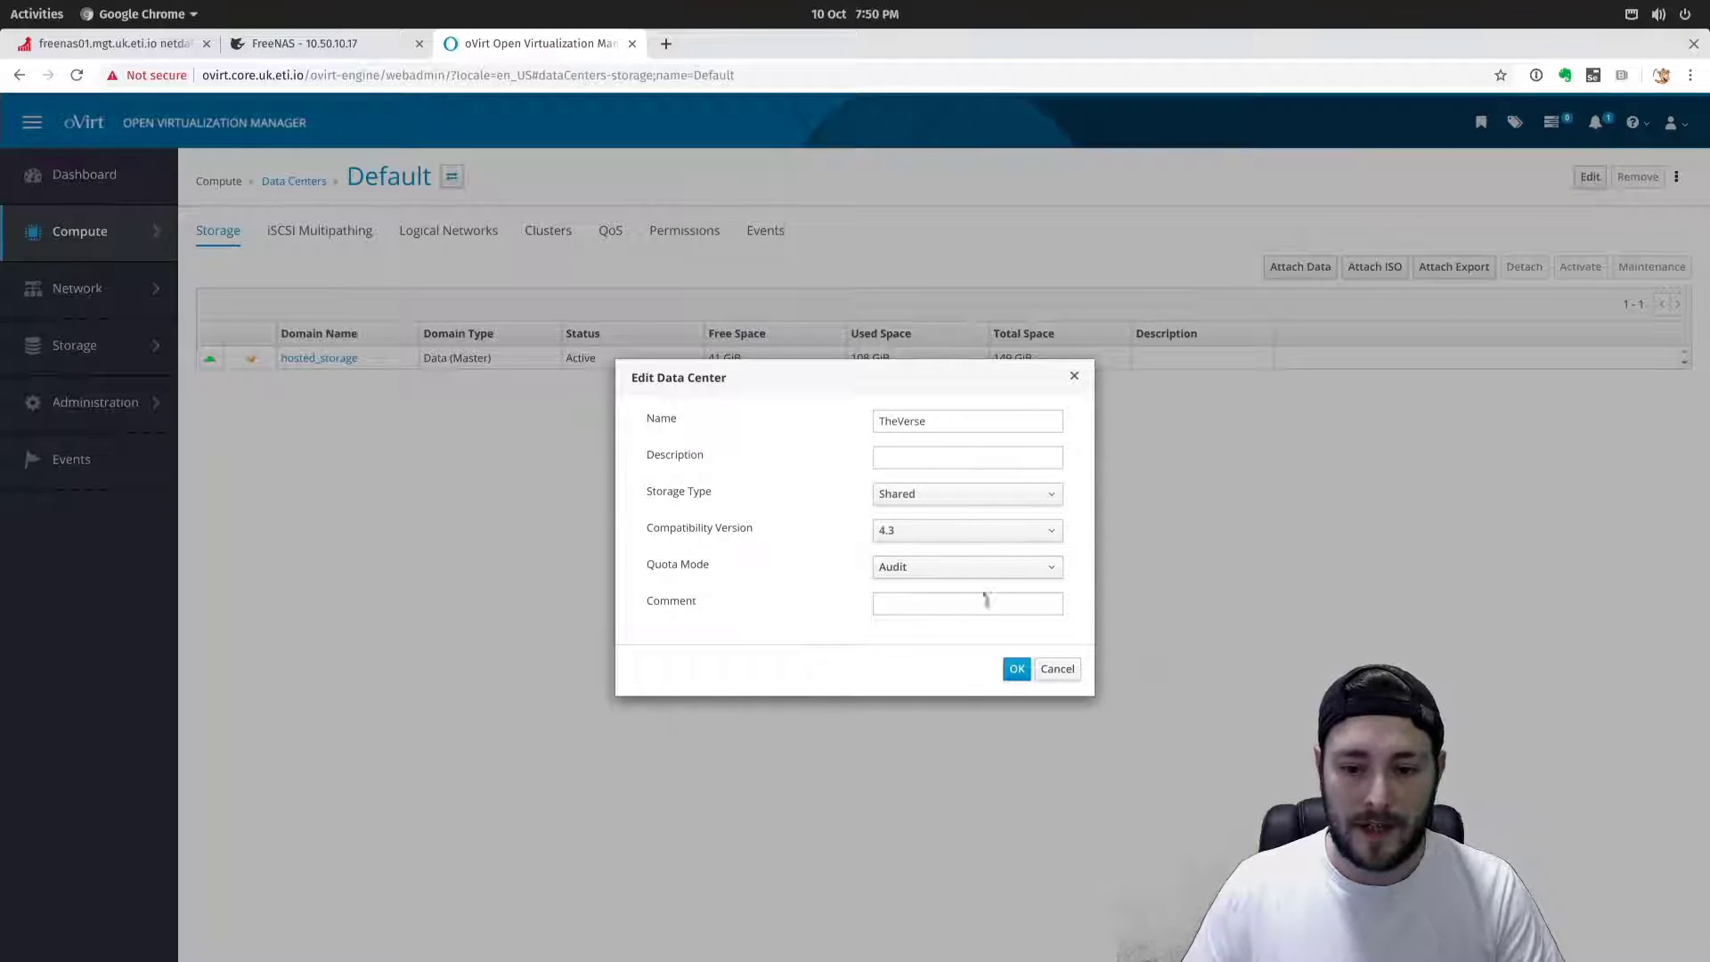
pyautogui.click(1015, 670)
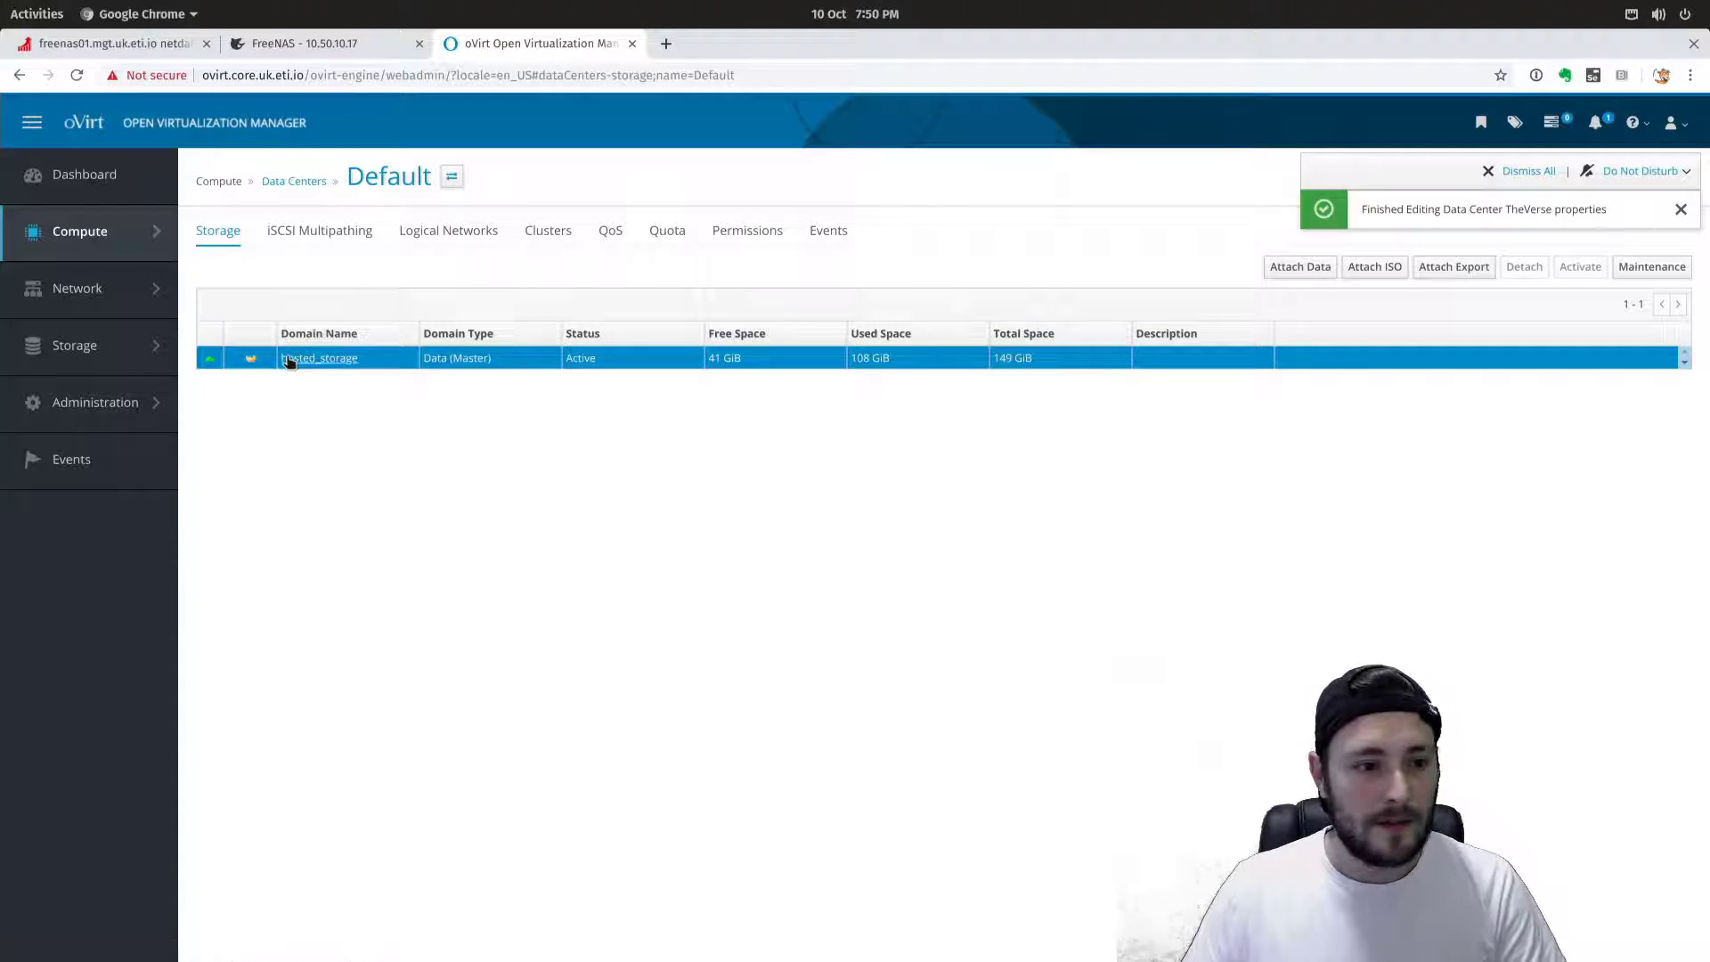
# Review the Default cluster's Hosts, Virtual Machines, Logical Networks and General tabs, then return to Clusters.
pyautogui.moveTo(94, 233)
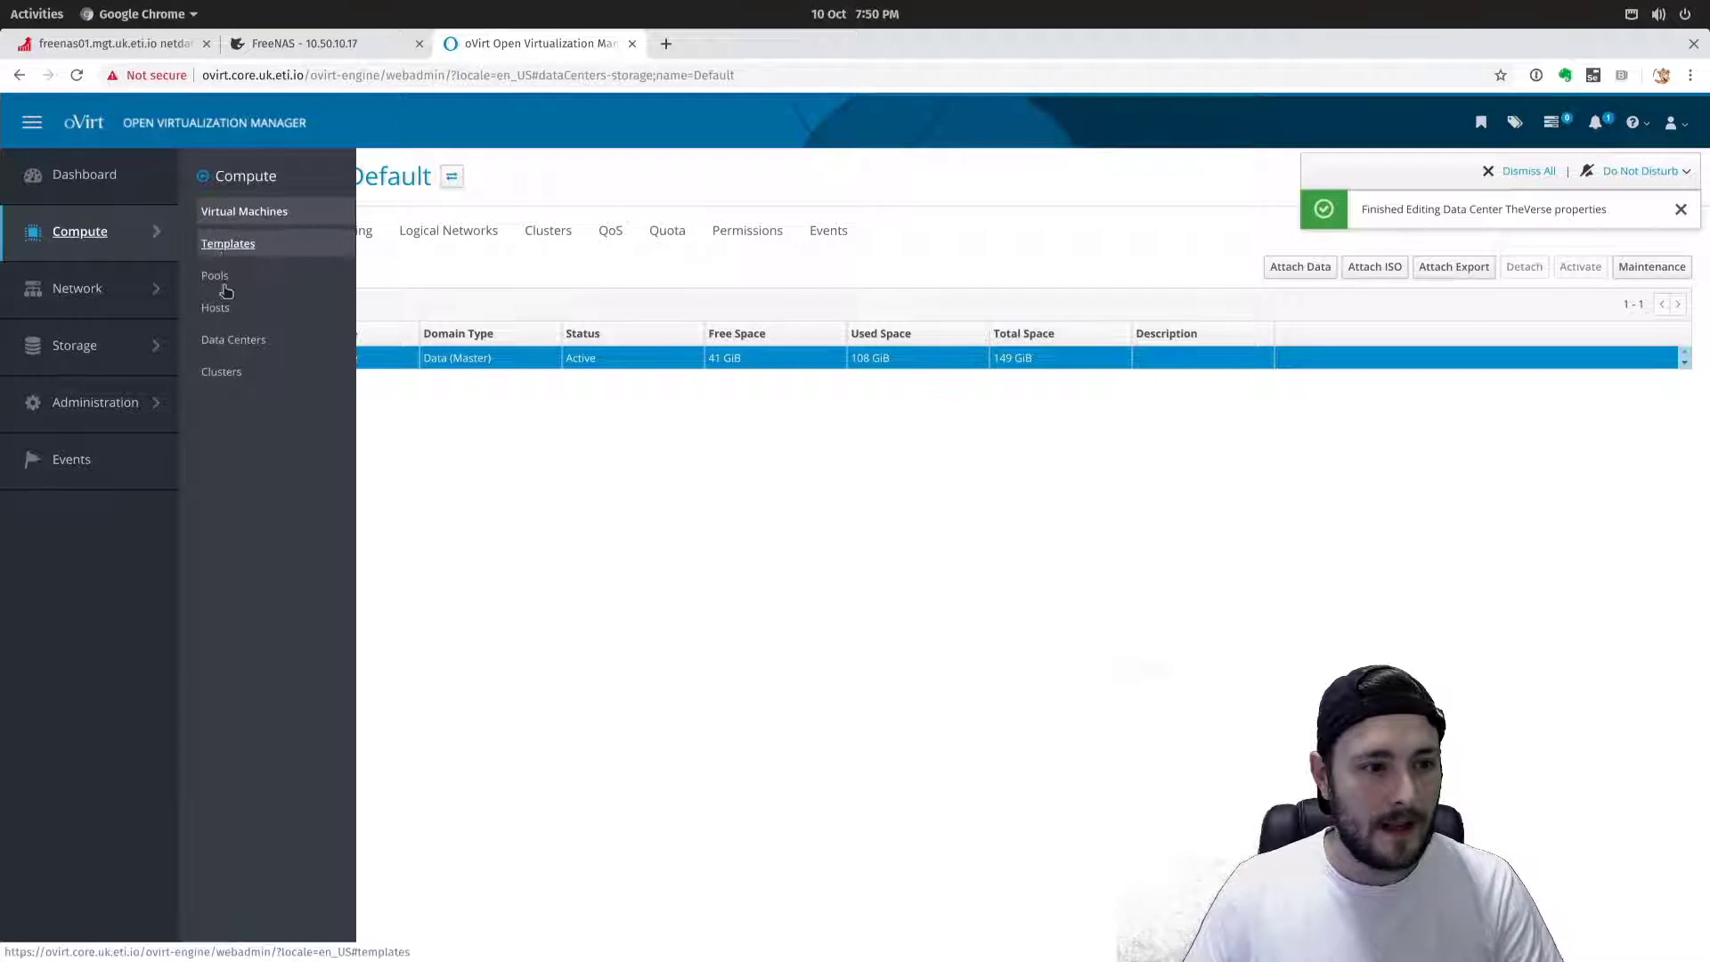
pyautogui.click(227, 372)
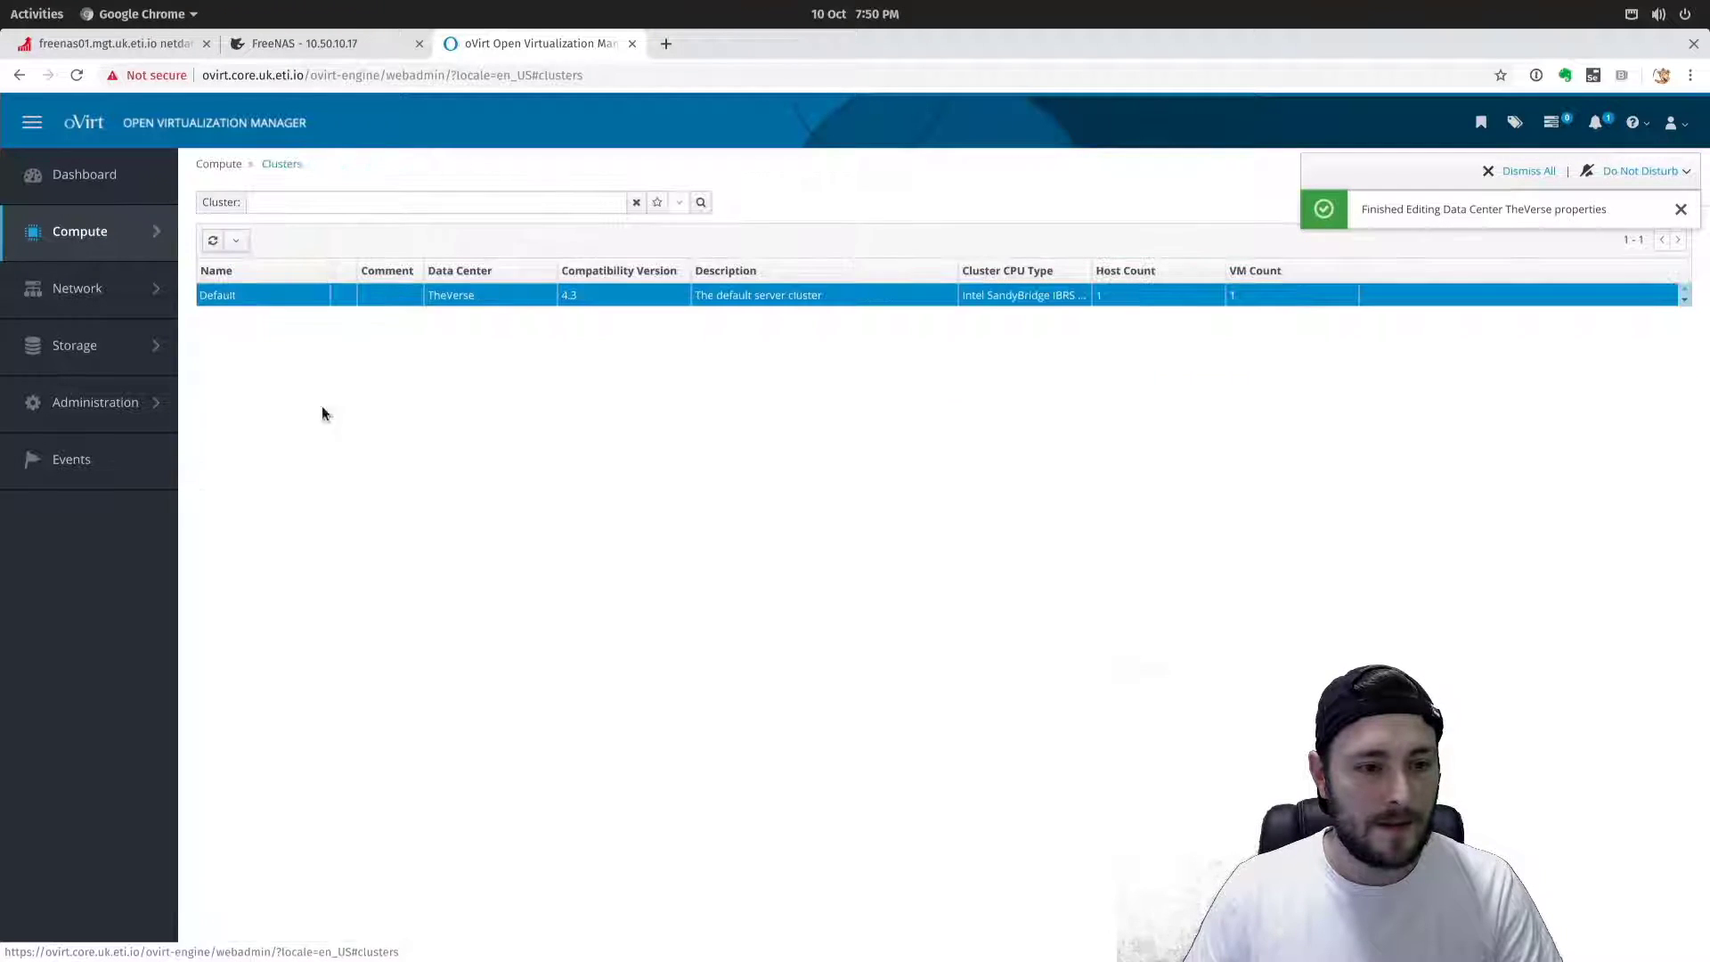
pyautogui.click(220, 297)
pyautogui.click(408, 230)
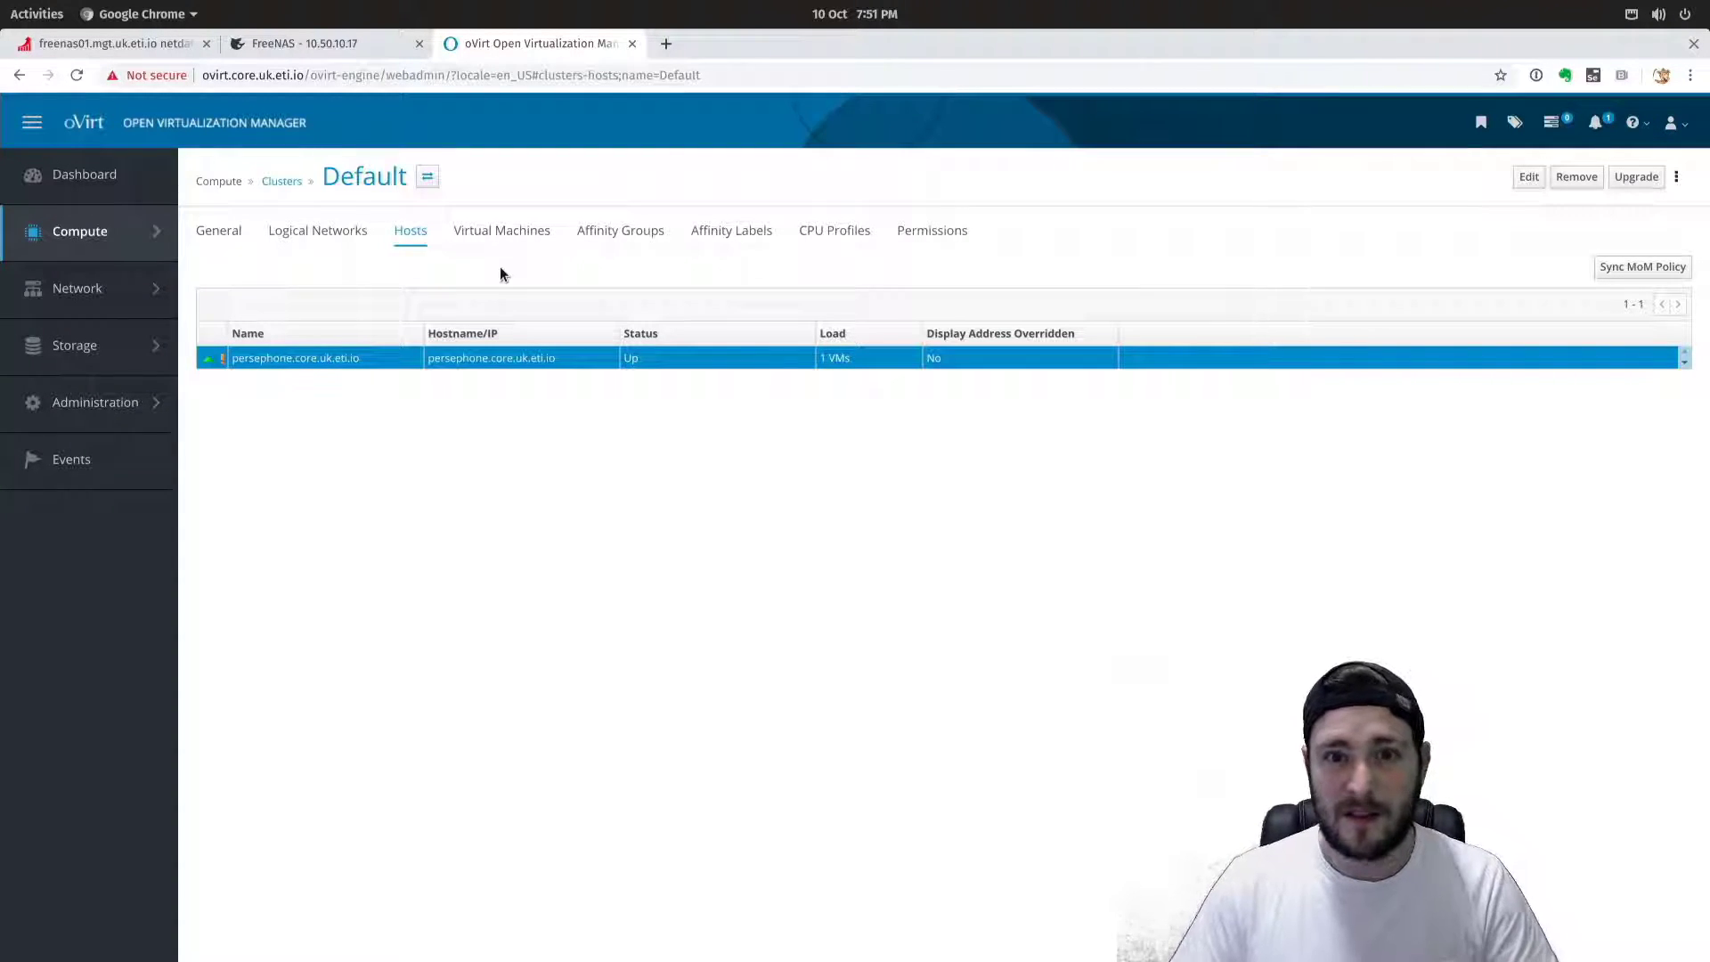
pyautogui.click(519, 240)
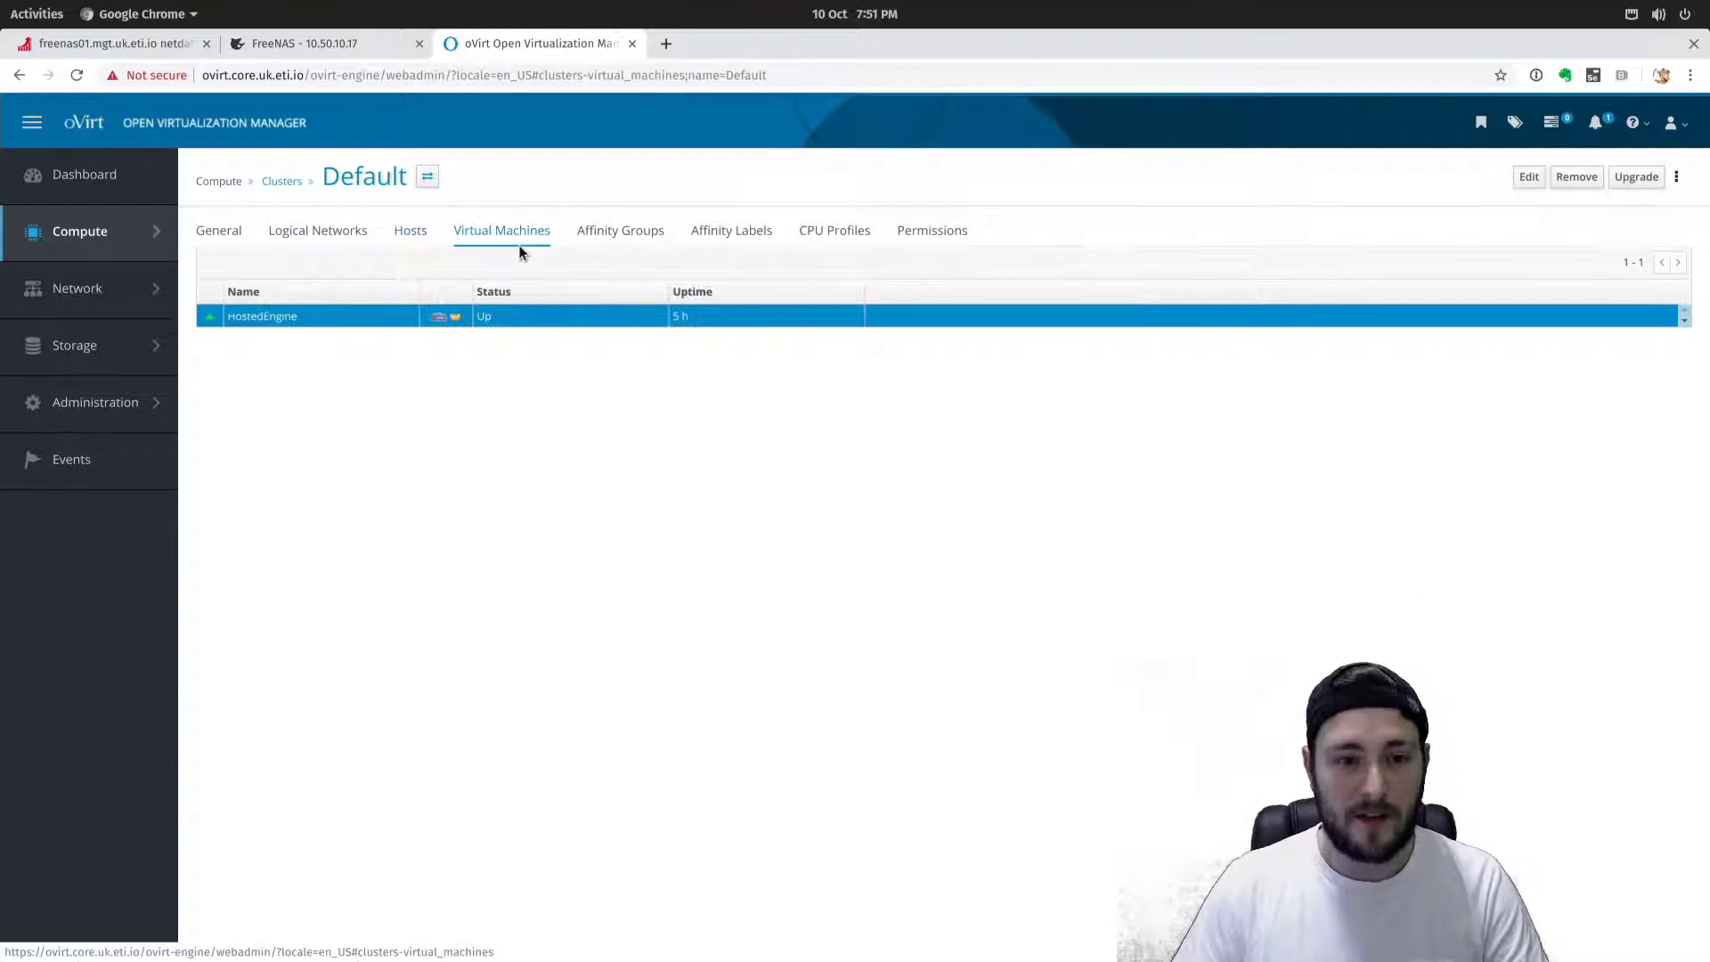
pyautogui.click(331, 236)
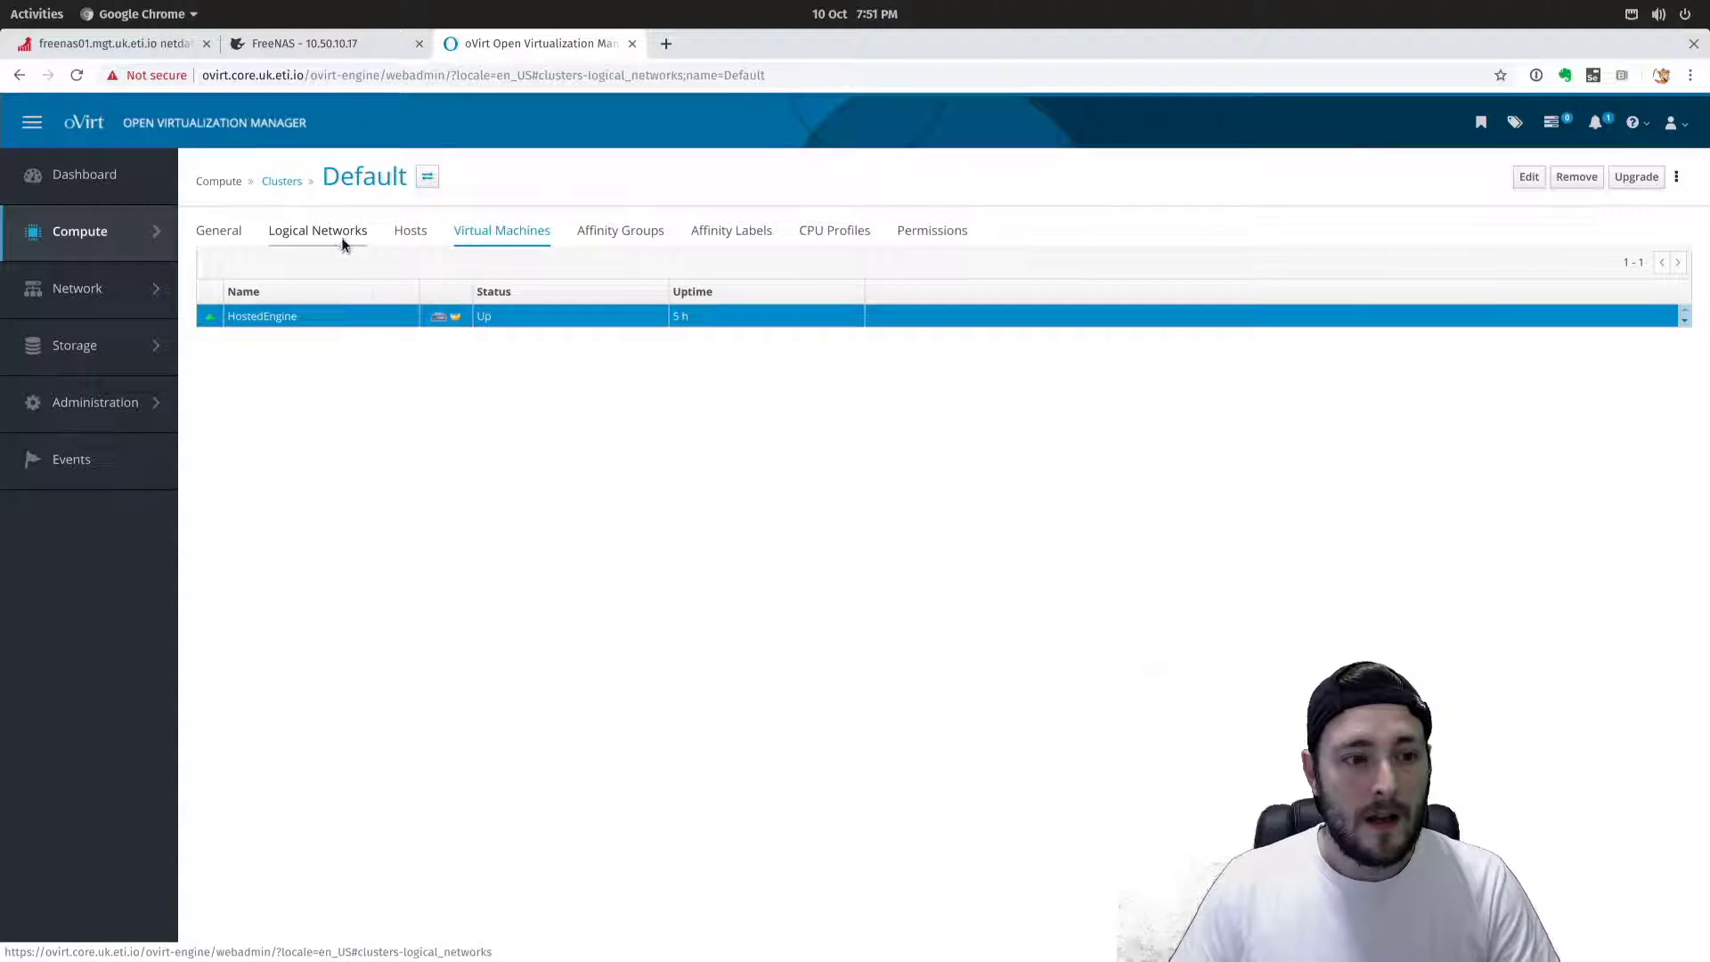
pyautogui.click(221, 230)
pyautogui.click(279, 181)
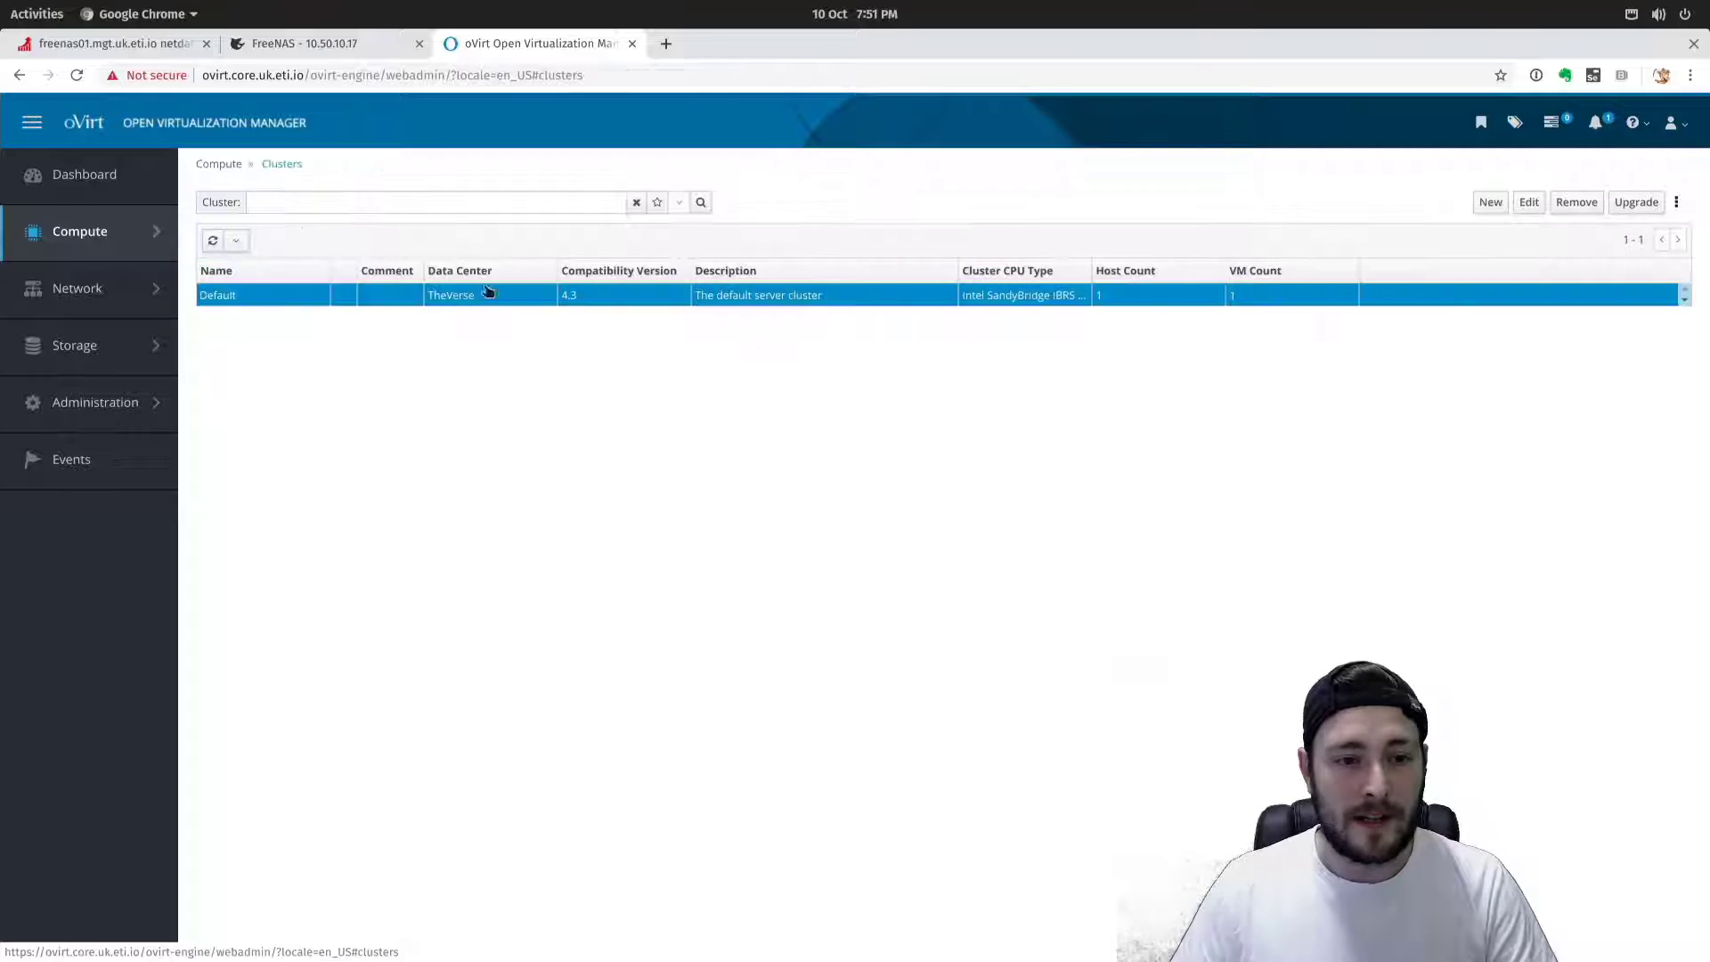
# Rename the Default cluster to Serenity and delete its description.
pyautogui.click(224, 299)
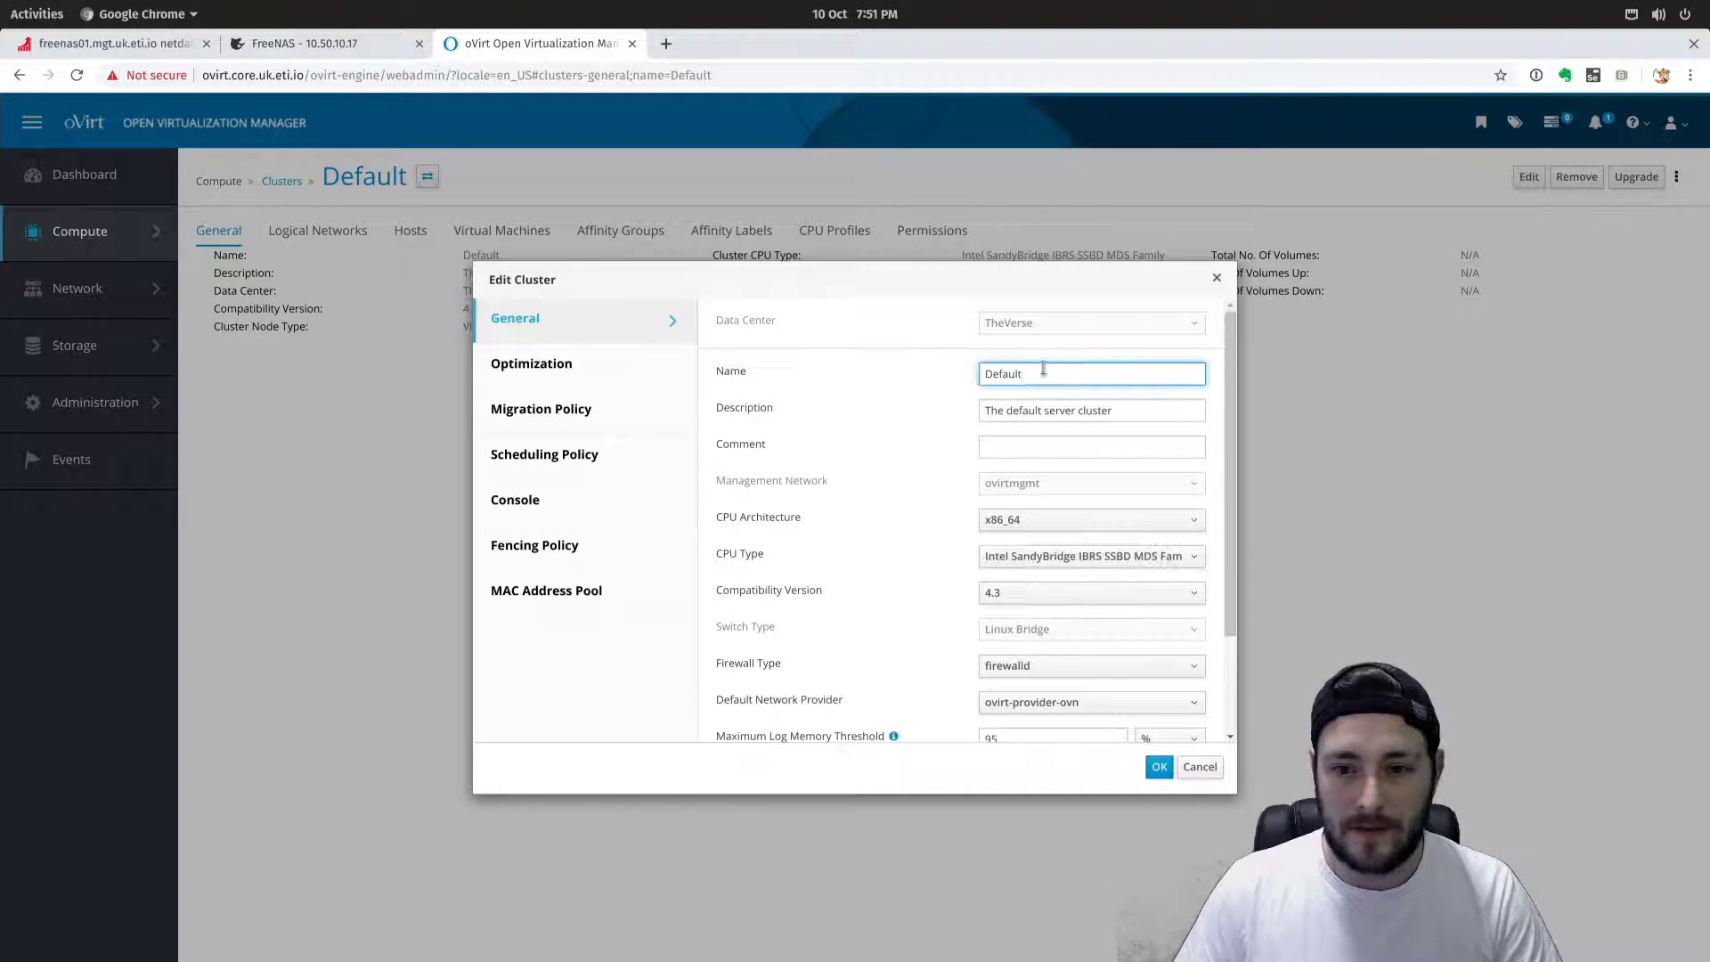
pyautogui.write('P')
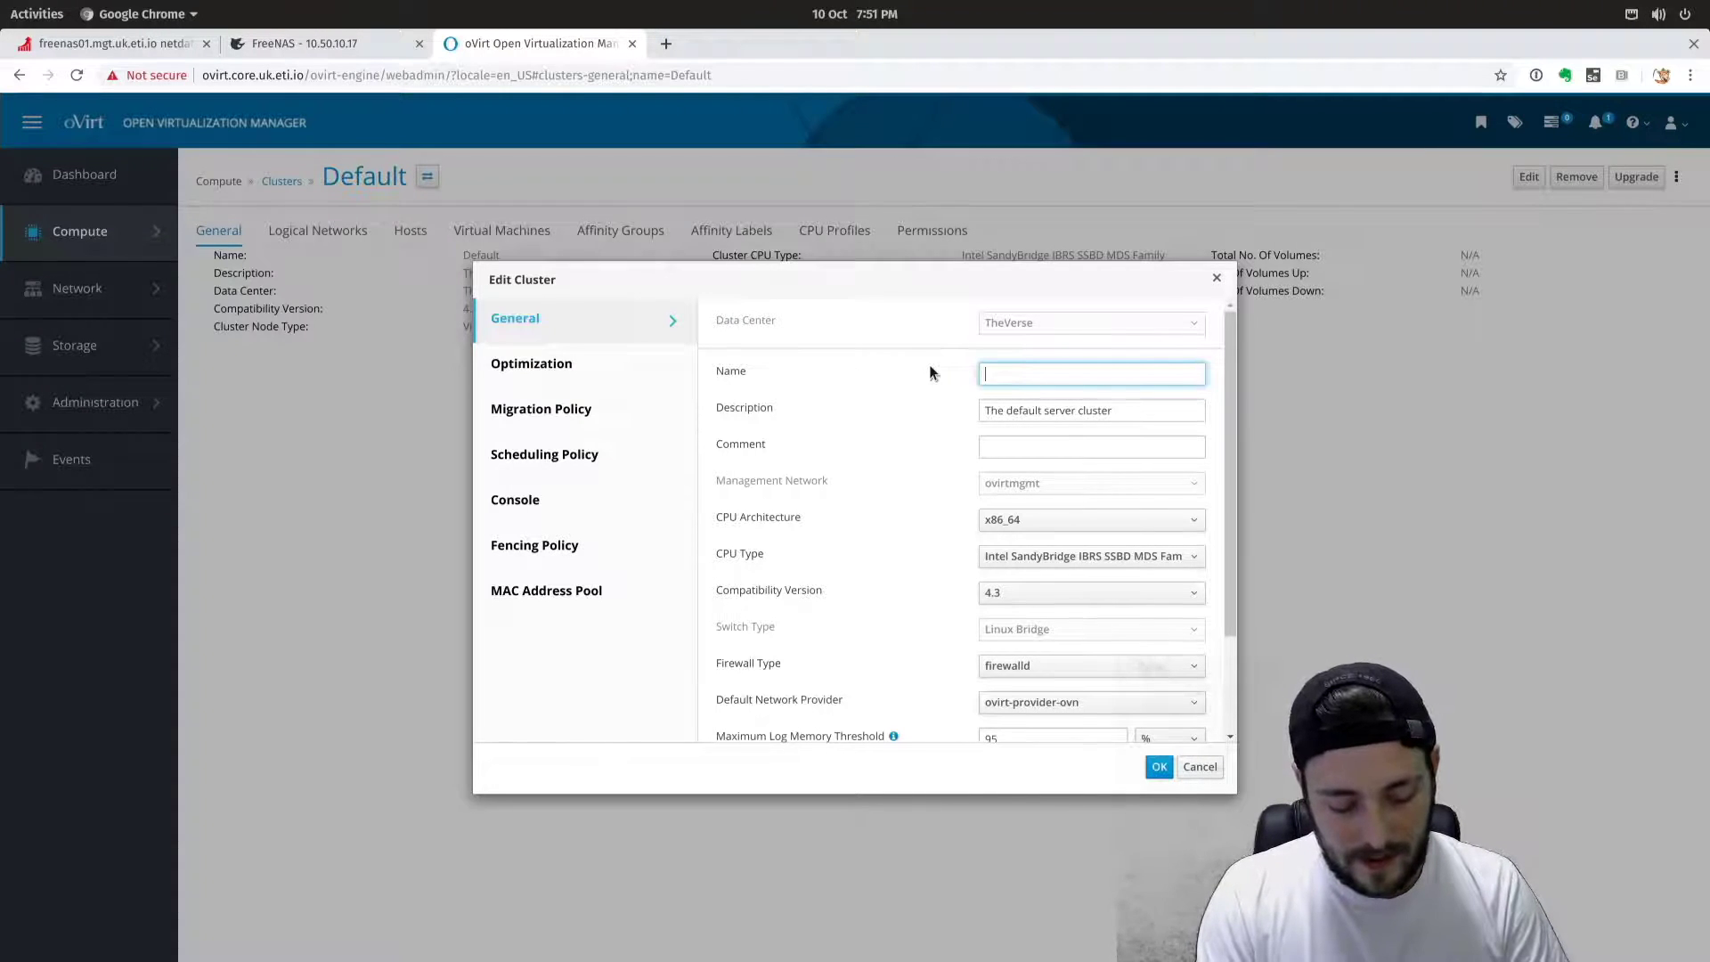
pyautogui.write('Serenity')
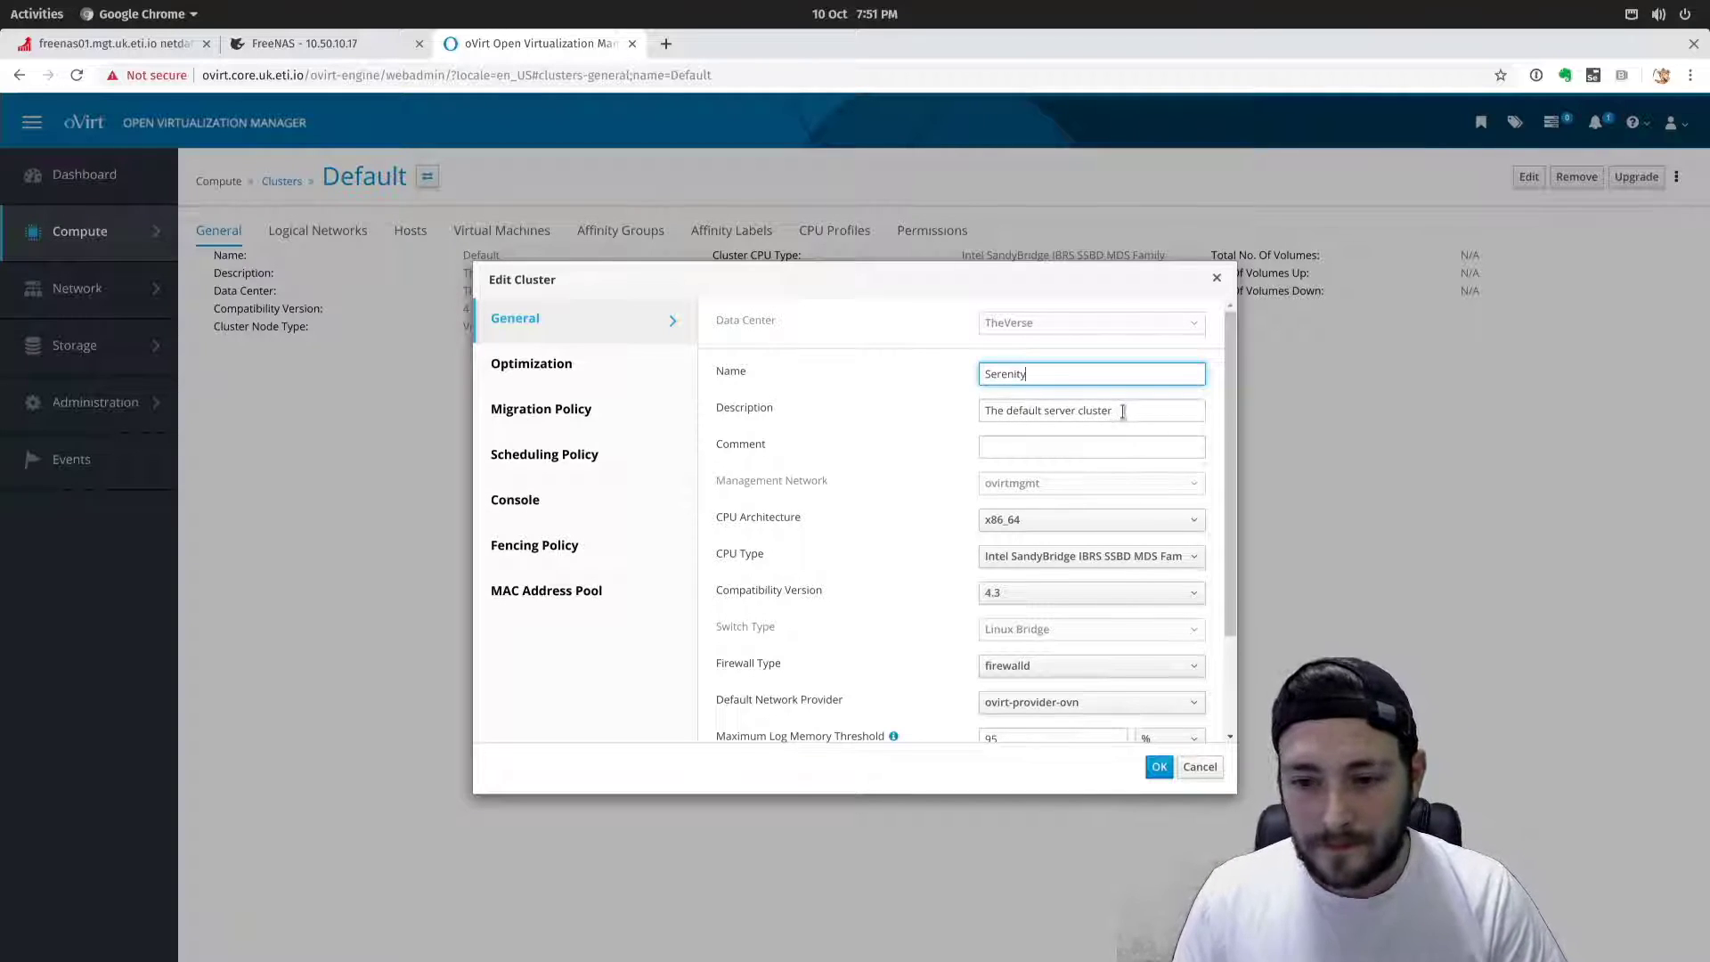
pyautogui.moveTo(1115, 411); pyautogui.dragTo(910, 401)
pyautogui.press('BackSpace')
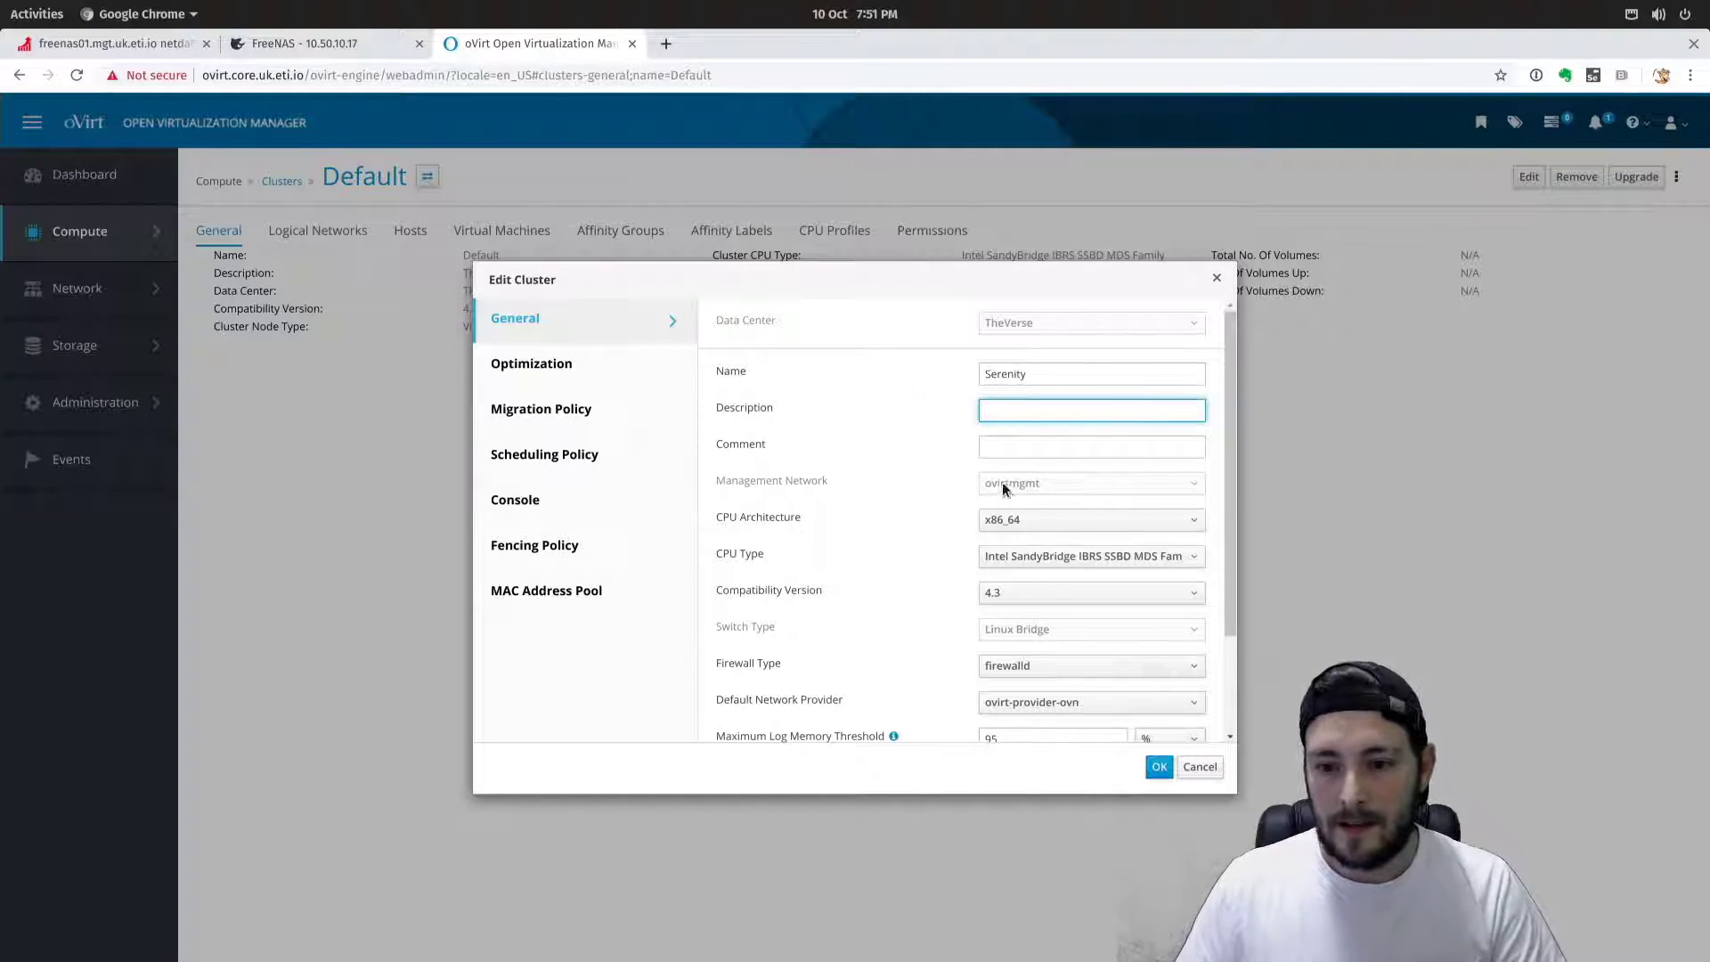
# Keep SandyBridge as the cluster CPU type and show the Optimization settings.
pyautogui.scroll(-3, 915, 601)
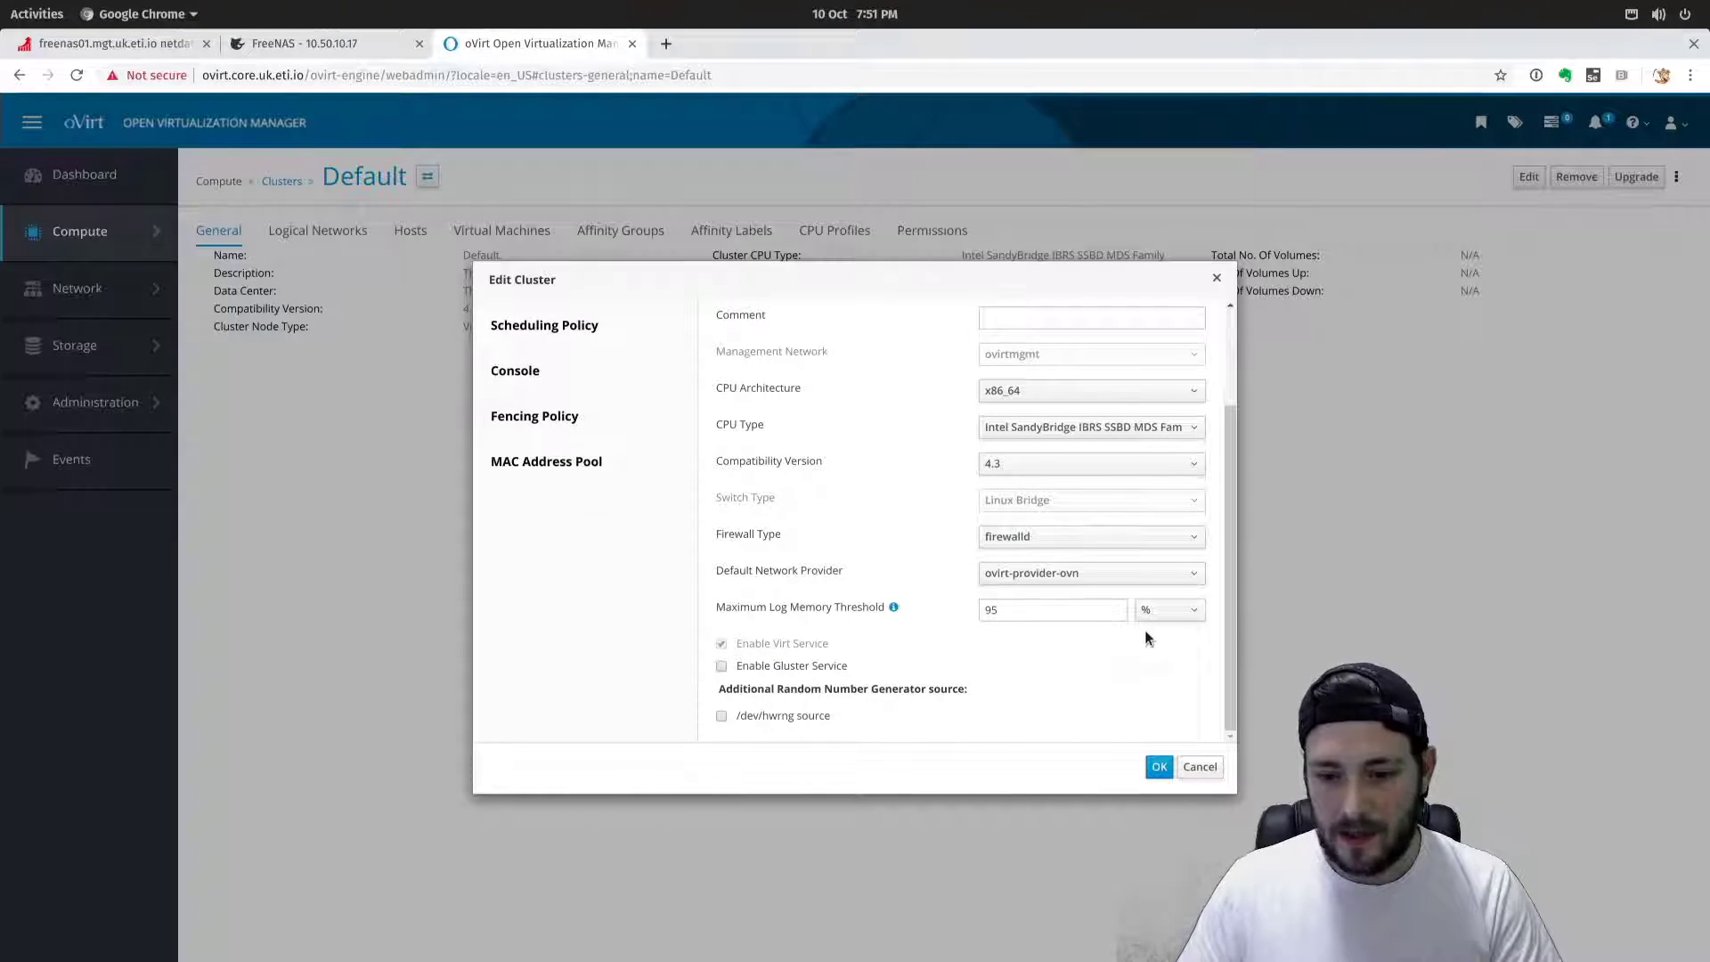
pyautogui.scroll(1, 1145, 631)
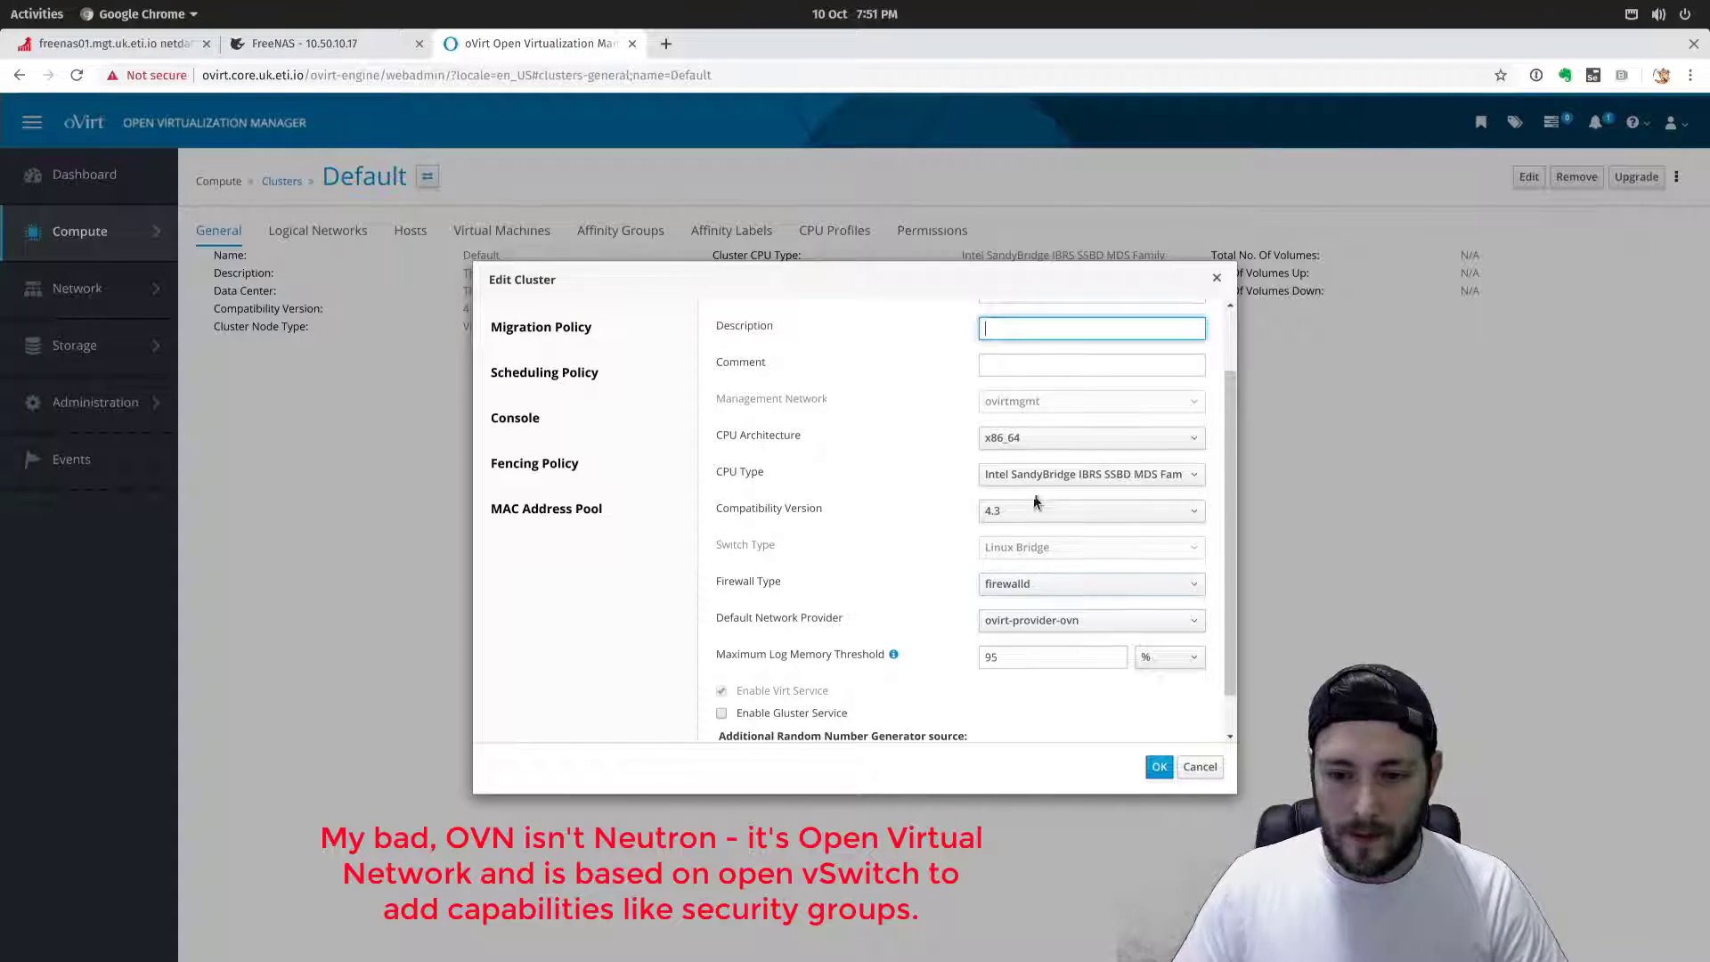
pyautogui.click(1107, 477)
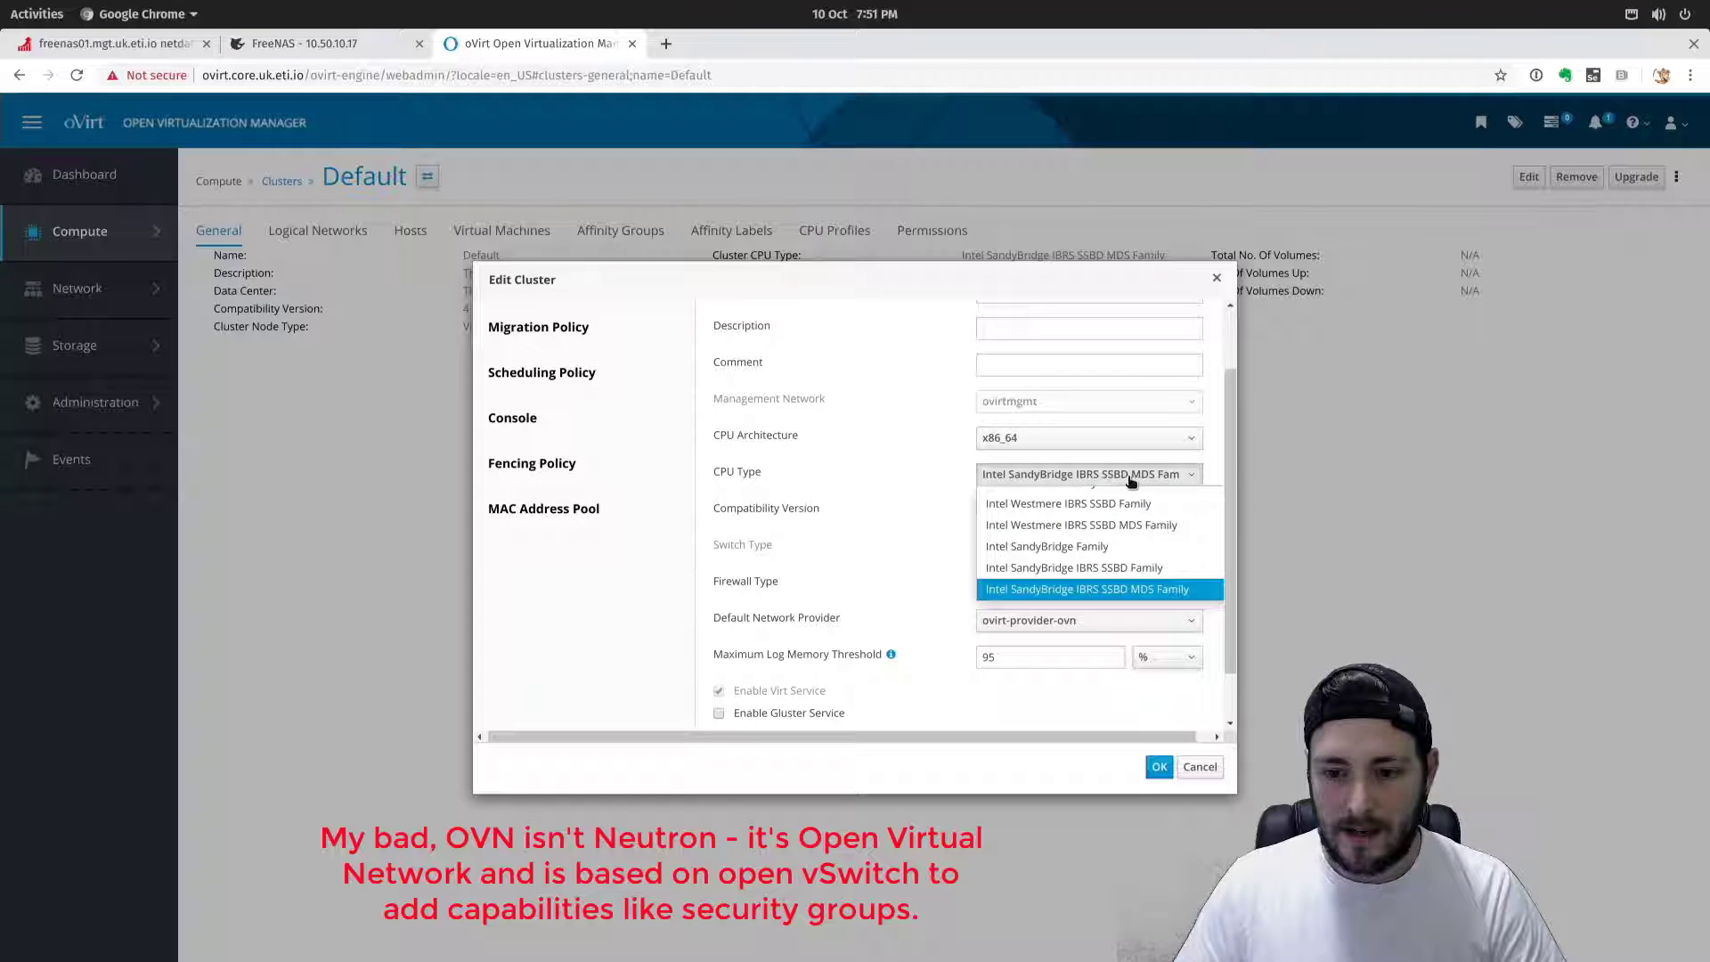
pyautogui.click(1124, 592)
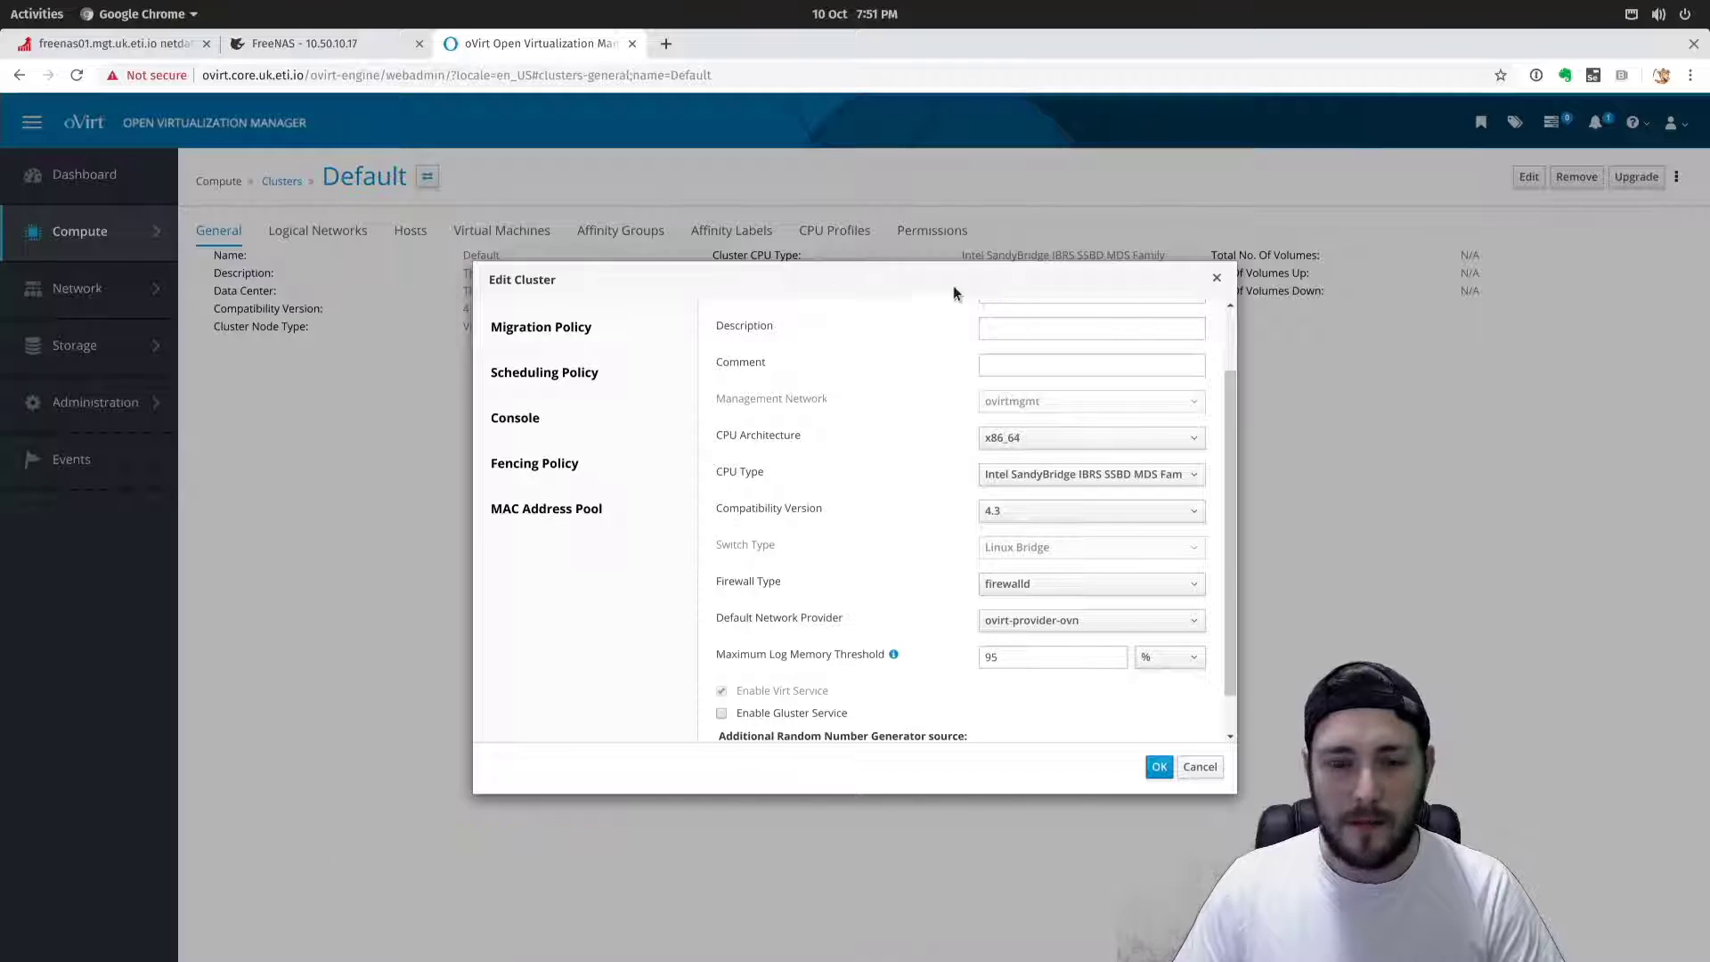
pyautogui.scroll(3, 1120, 532)
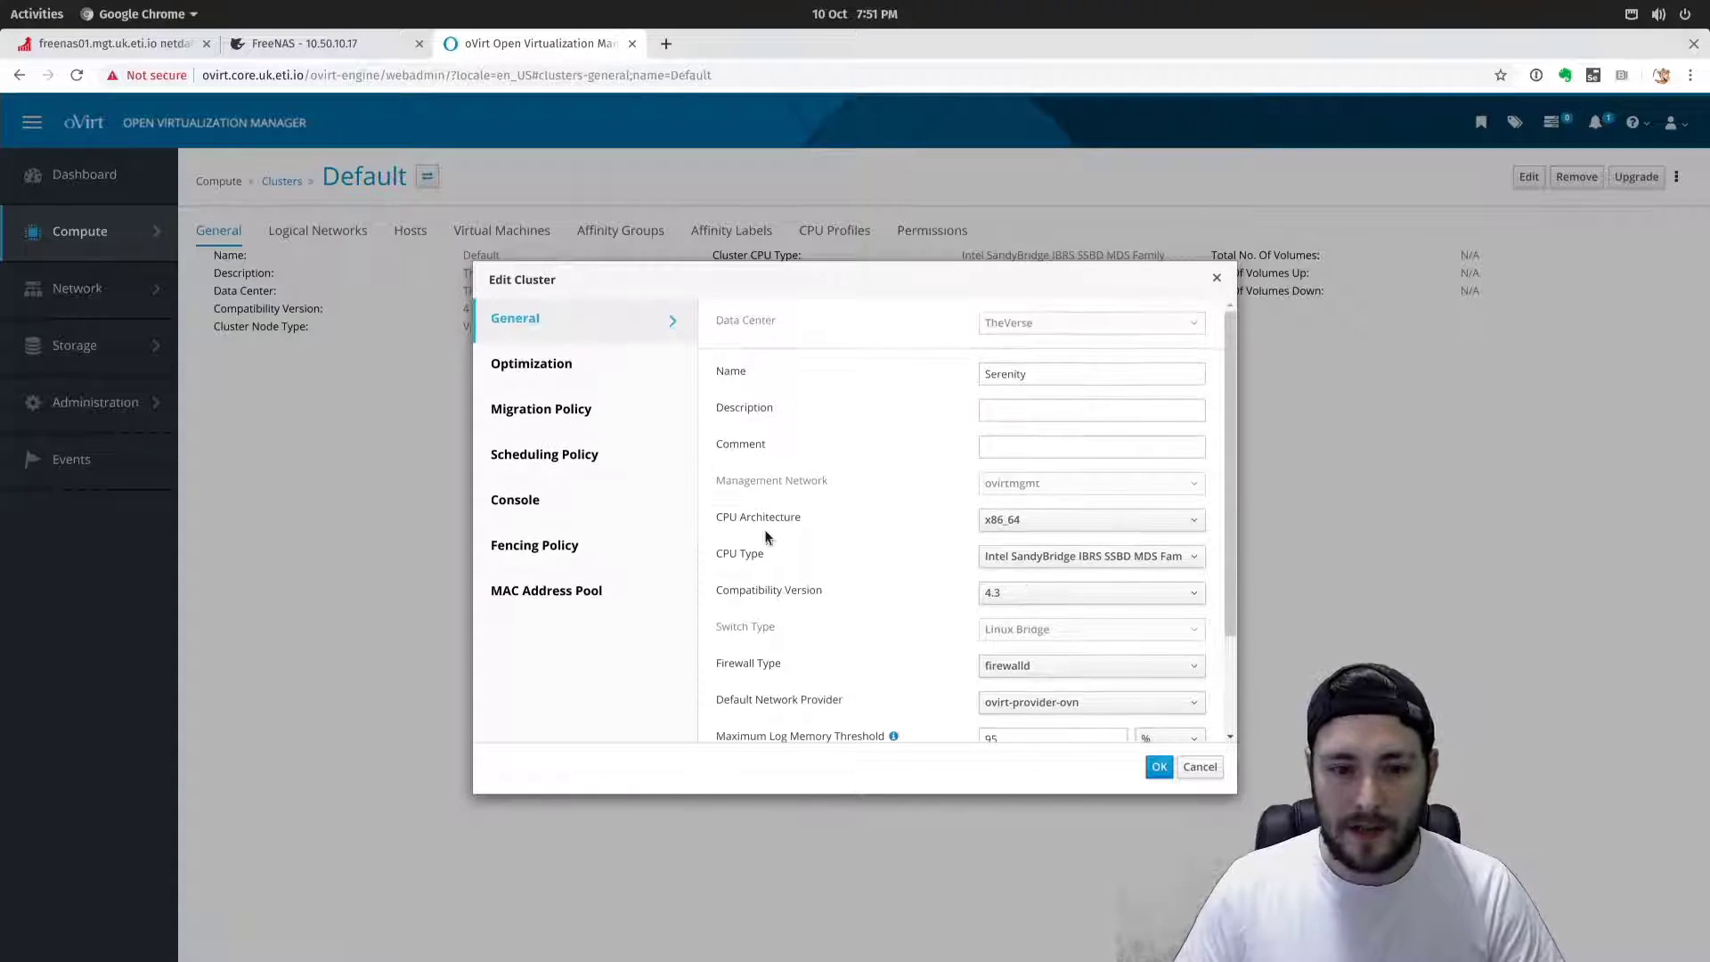
pyautogui.click(591, 364)
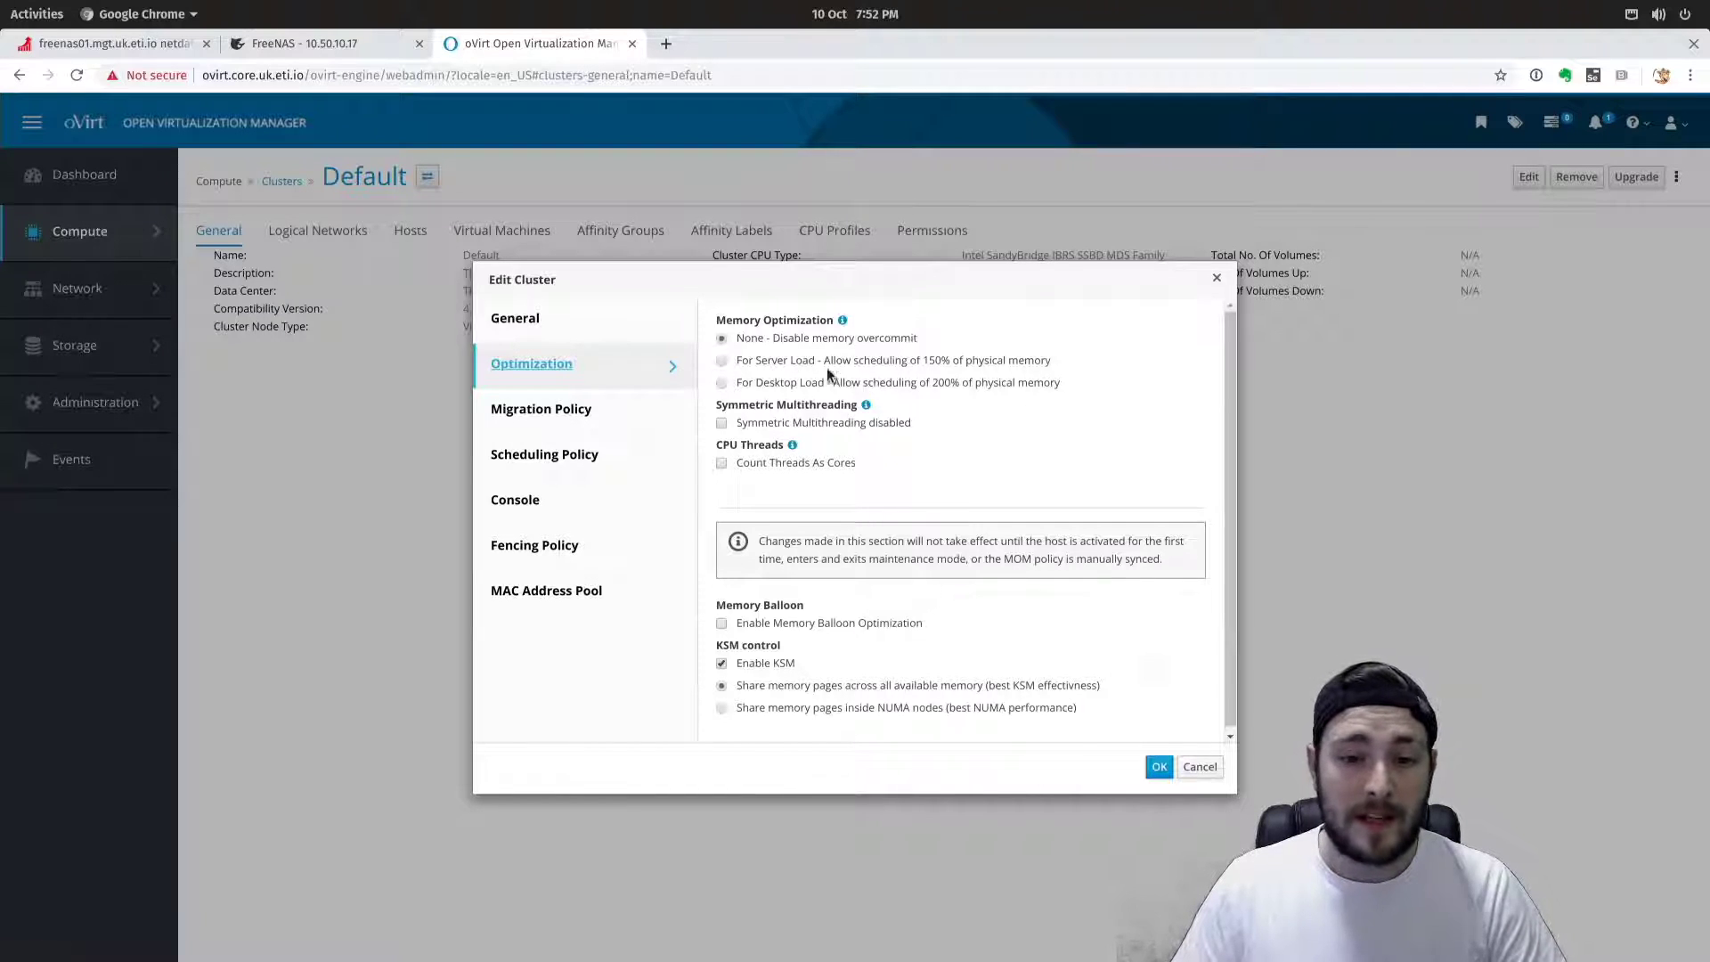
# Set memory optimization to overcommit for server load (150%).
pyautogui.click(721, 361)
pyautogui.moveTo(736, 367); pyautogui.dragTo(1054, 365)
pyautogui.click(895, 368)
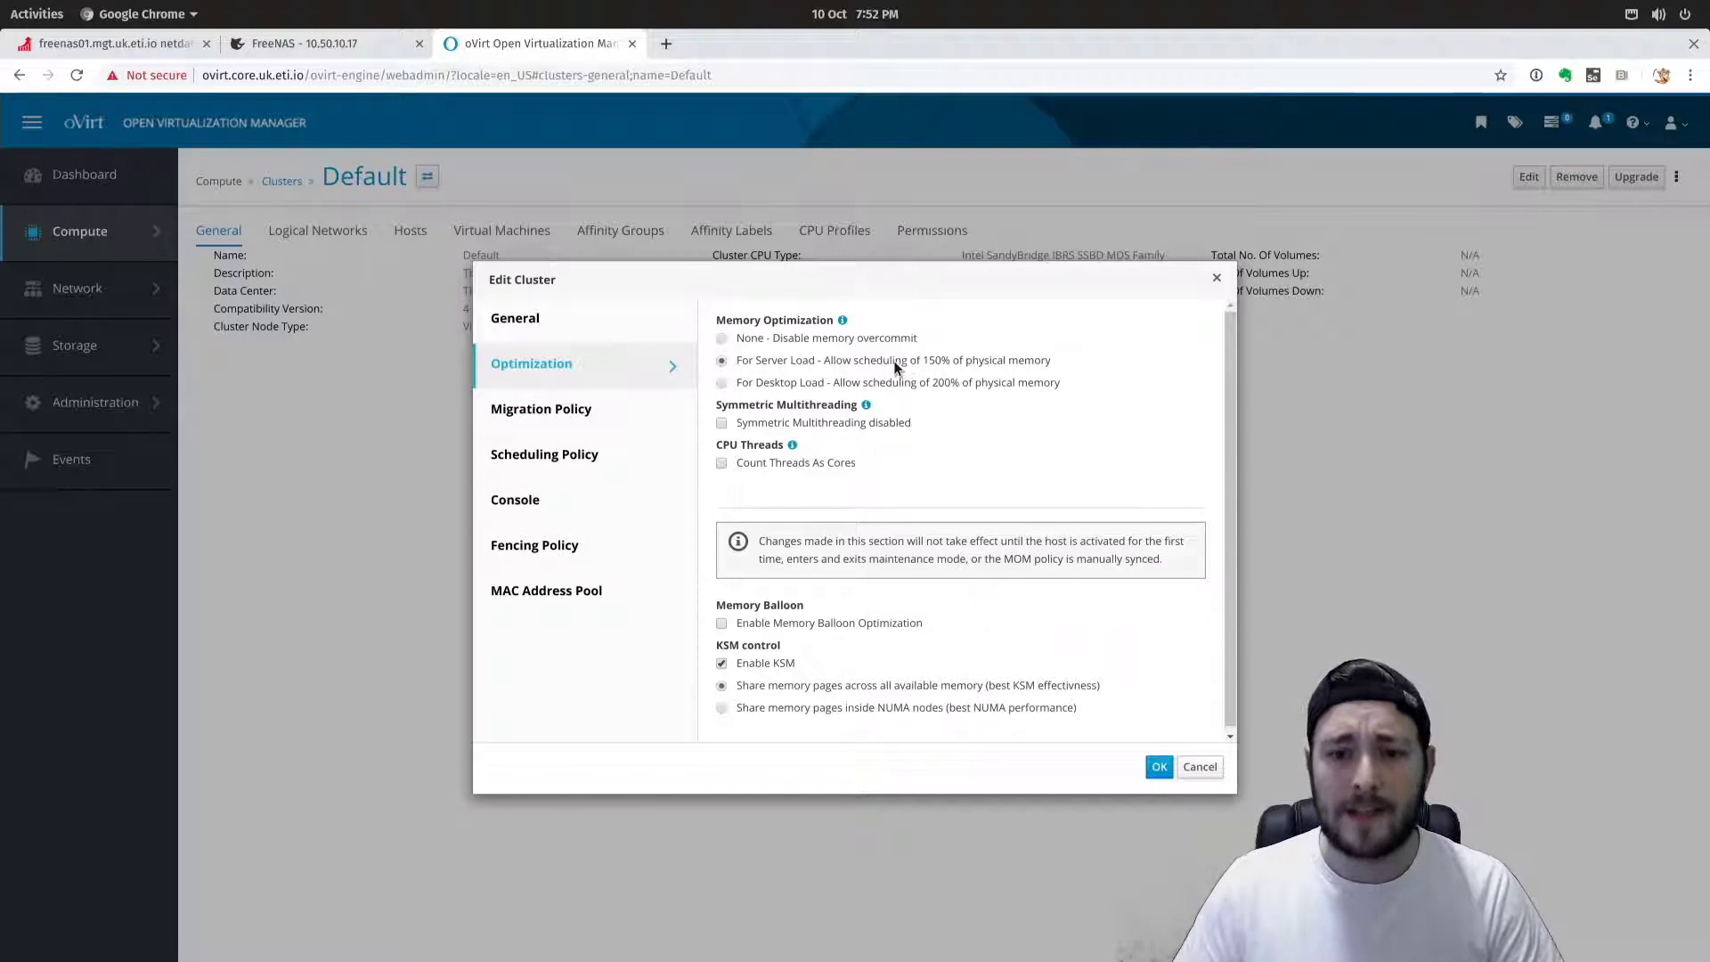
pyautogui.moveTo(923, 365); pyautogui.dragTo(1015, 363)
pyautogui.click(924, 363)
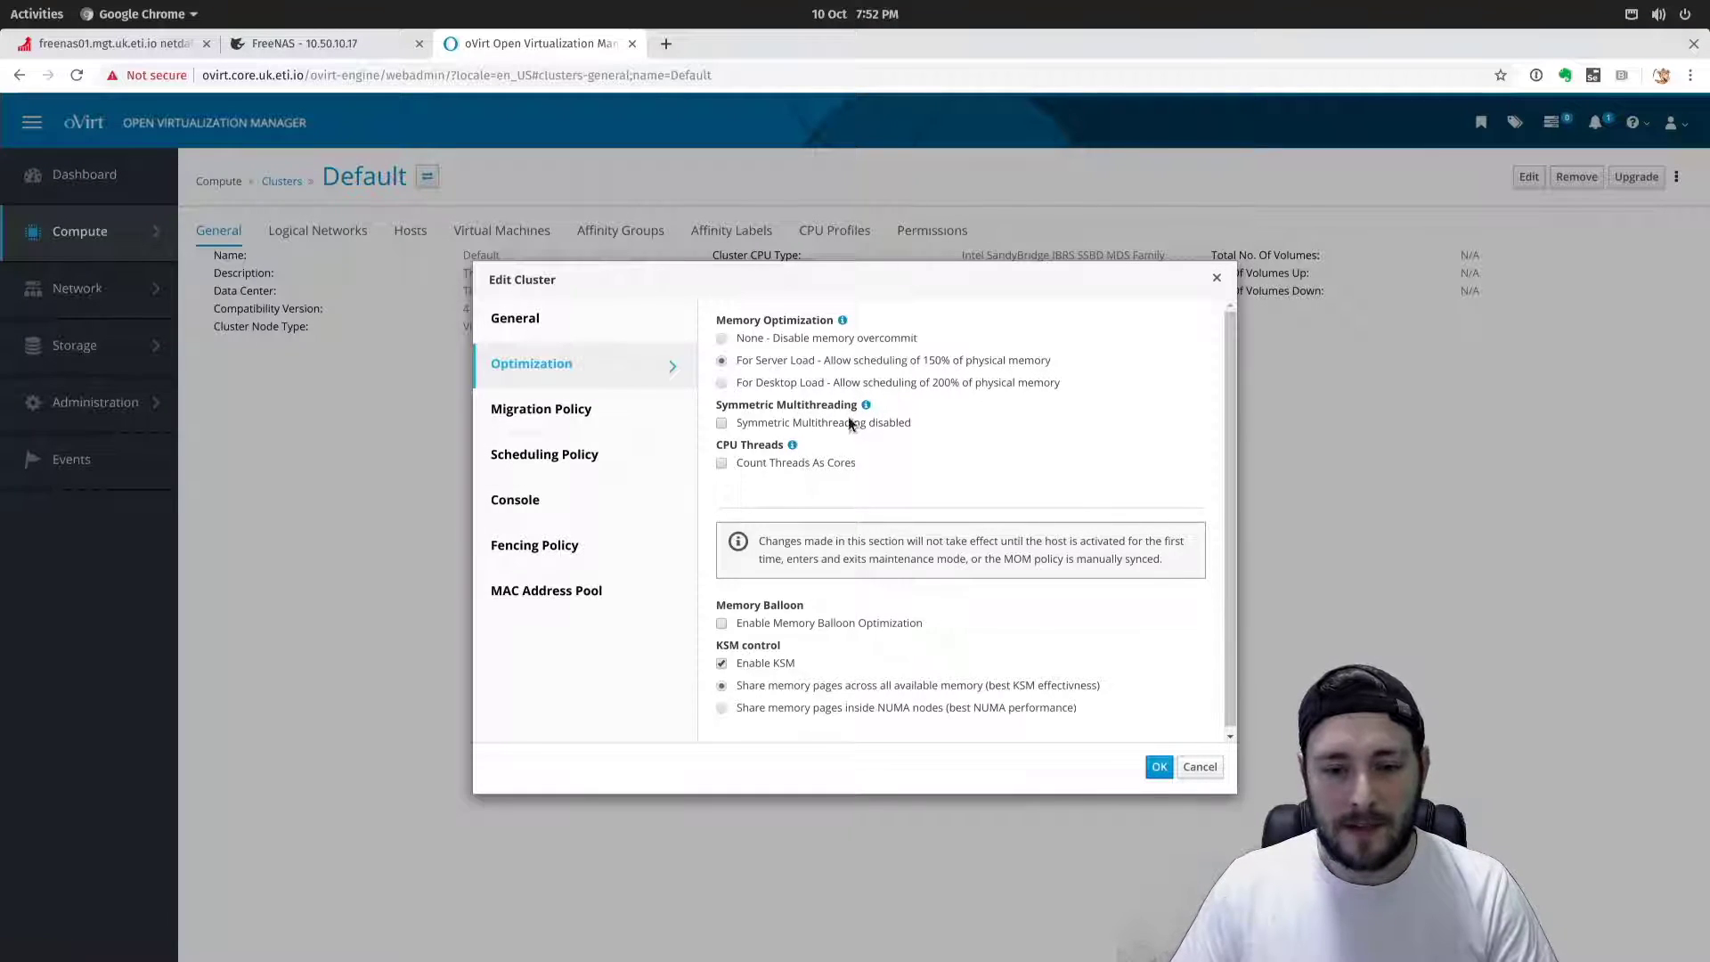
# Make the cluster count CPU threads as cores.
pyautogui.moveTo(832, 462); pyautogui.dragTo(851, 463)
pyautogui.click(763, 466)
pyautogui.click(723, 464)
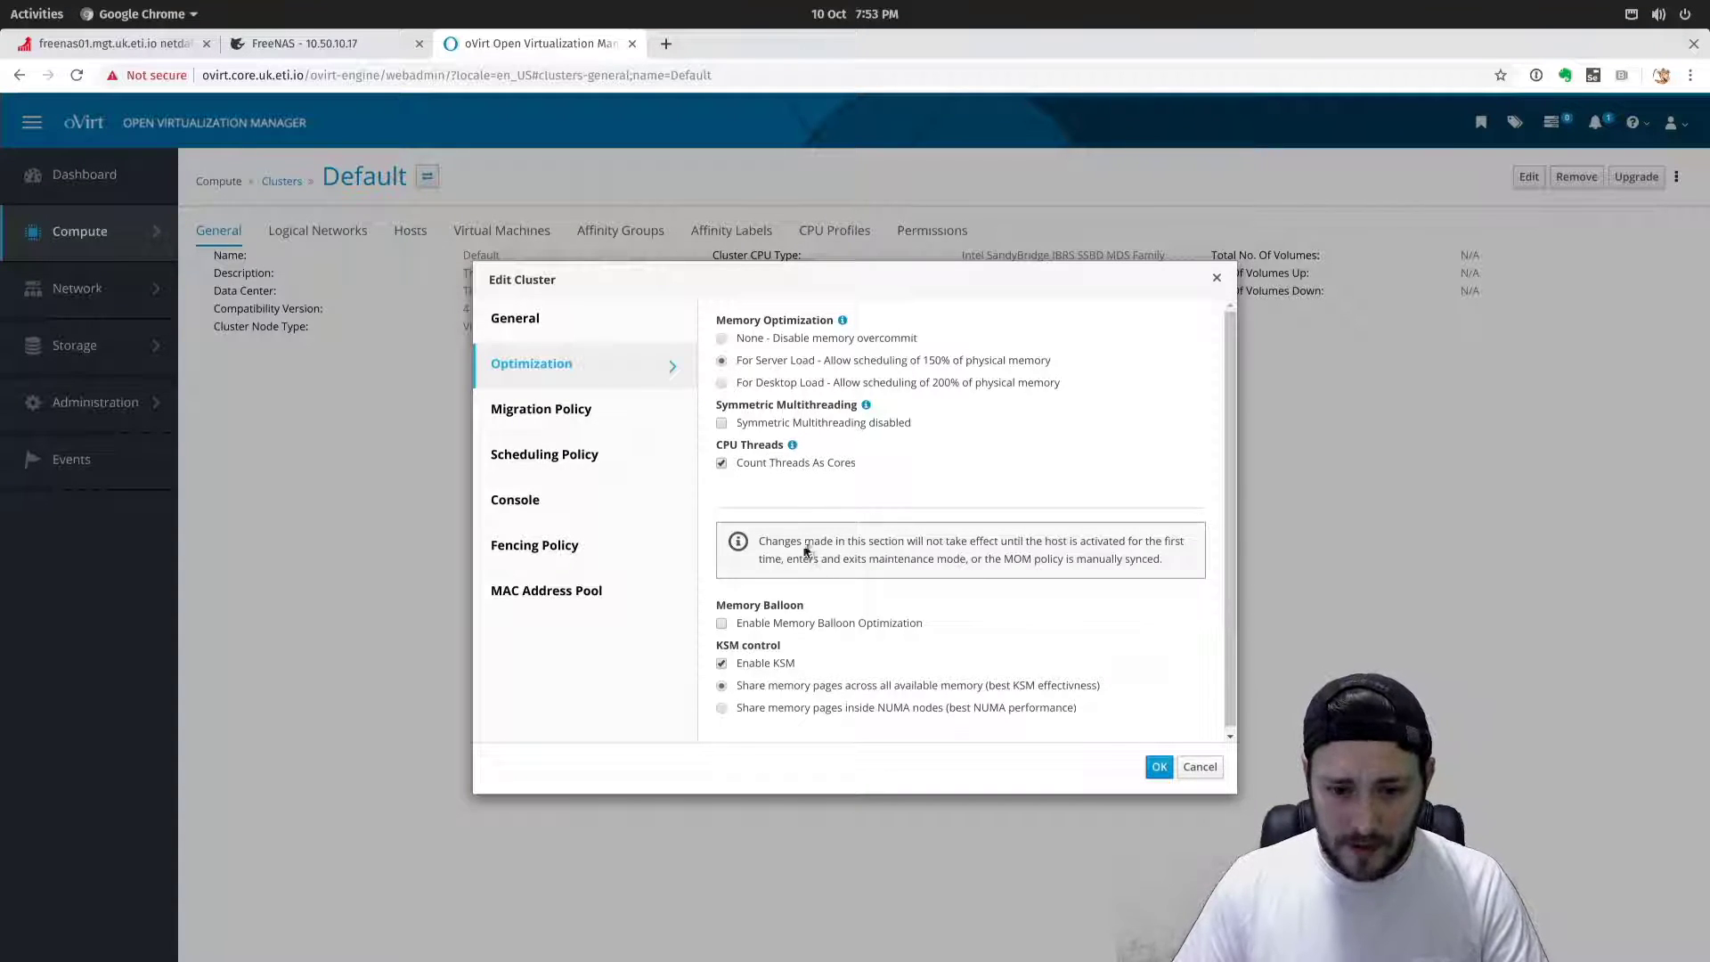
# Leave memory balloon optimization disabled and show the Migration Policy settings.
pyautogui.click(722, 624)
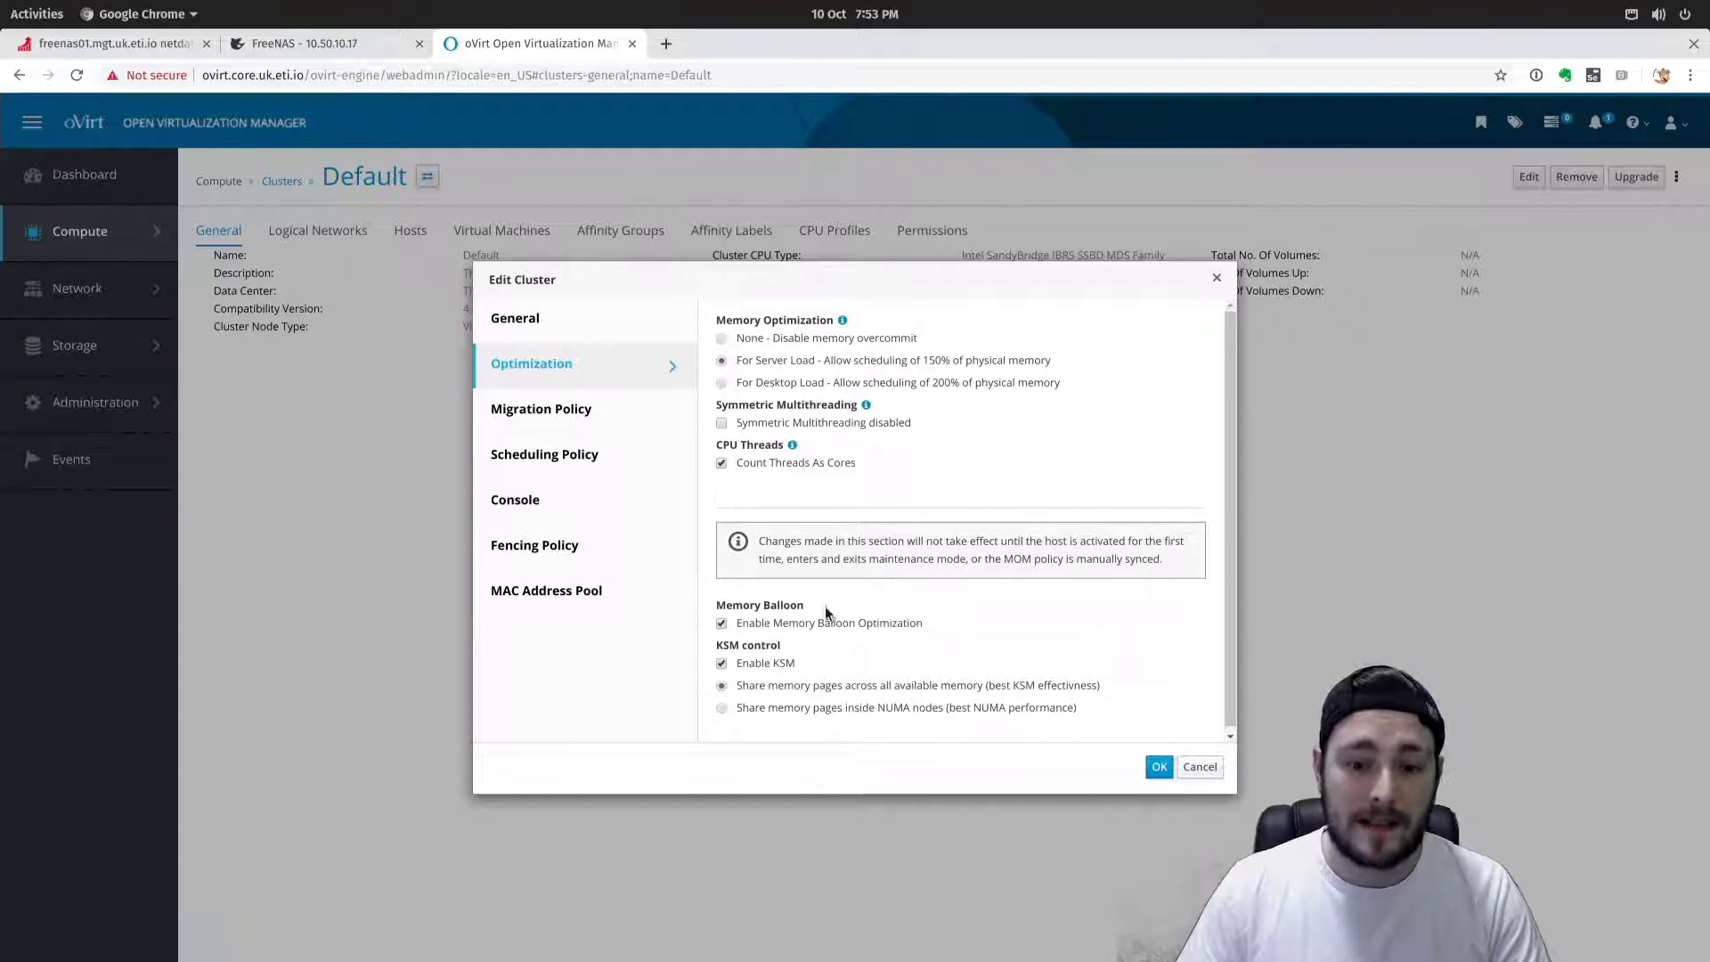
pyautogui.moveTo(744, 626); pyautogui.dragTo(928, 624)
pyautogui.click(896, 627)
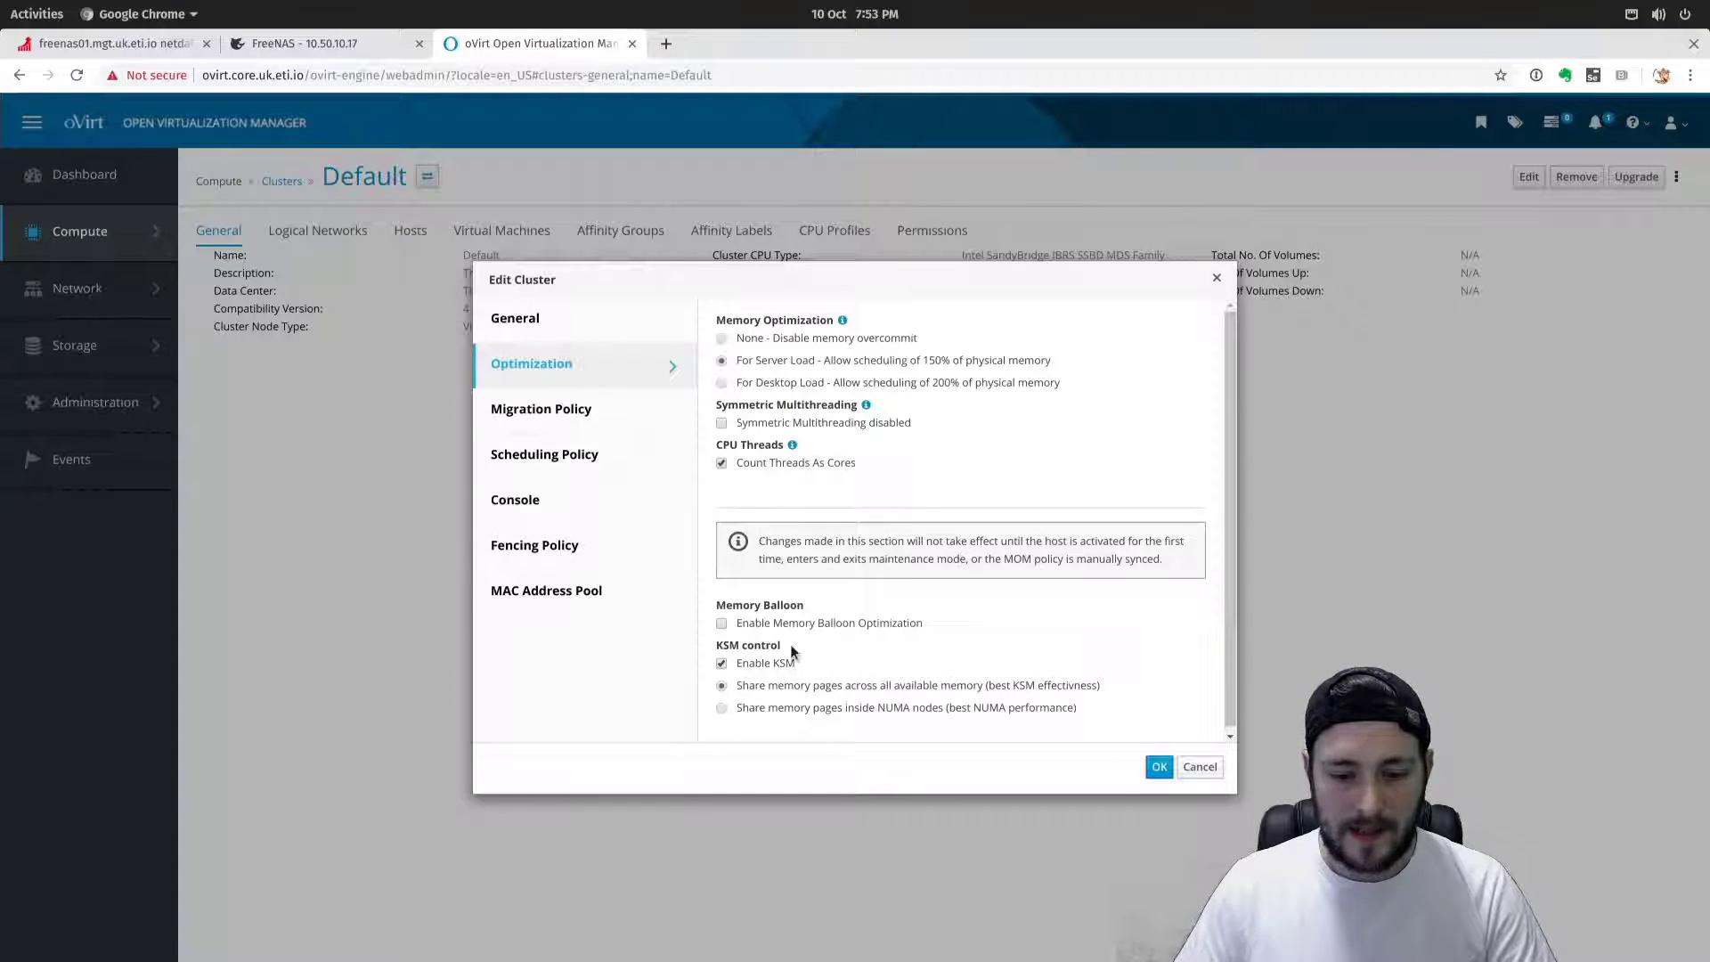
pyautogui.moveTo(715, 643); pyautogui.dragTo(793, 653)
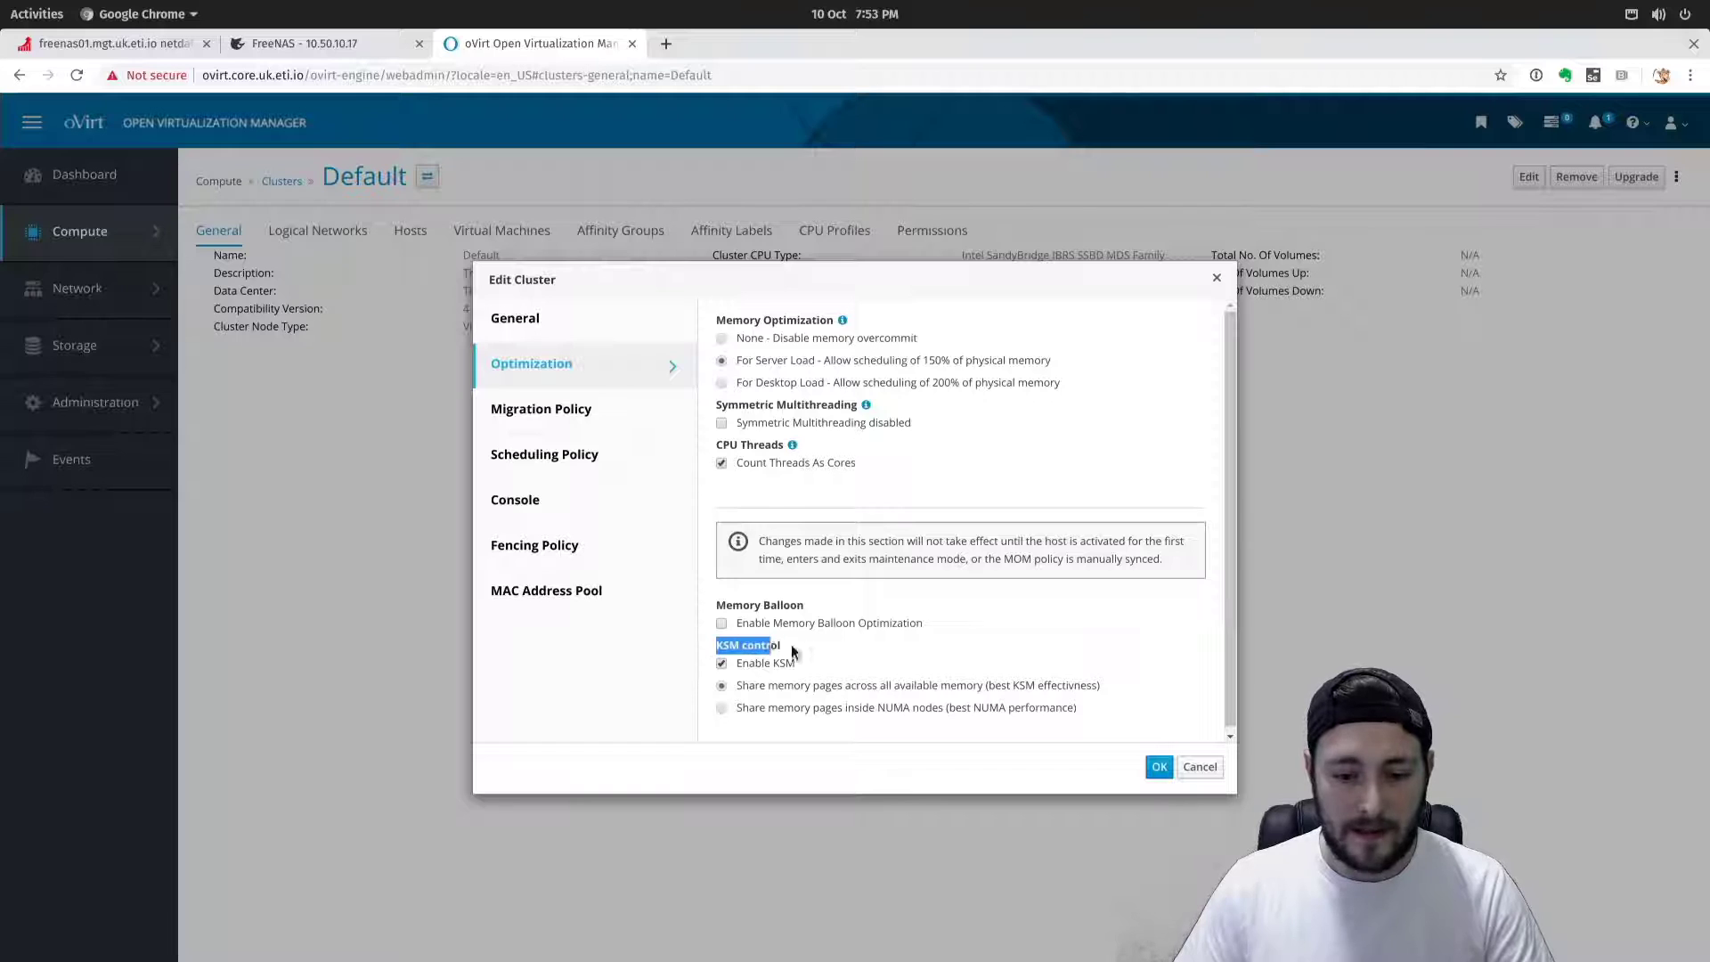
pyautogui.click(843, 667)
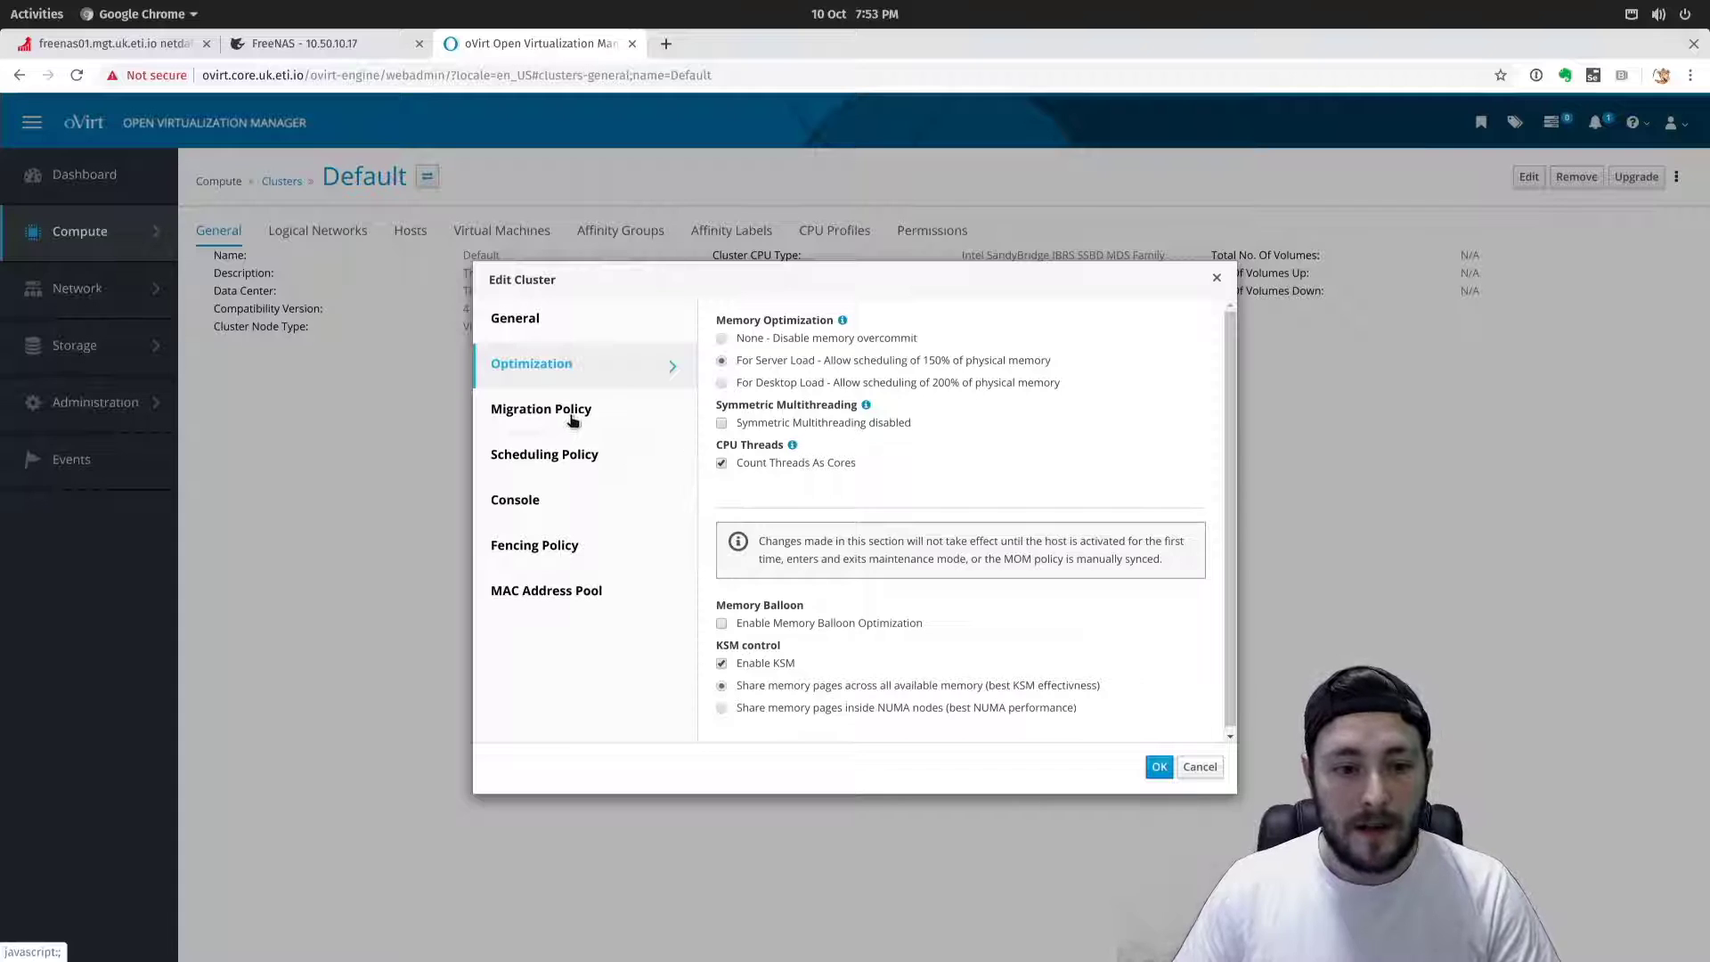
pyautogui.scroll(-1, 824, 643)
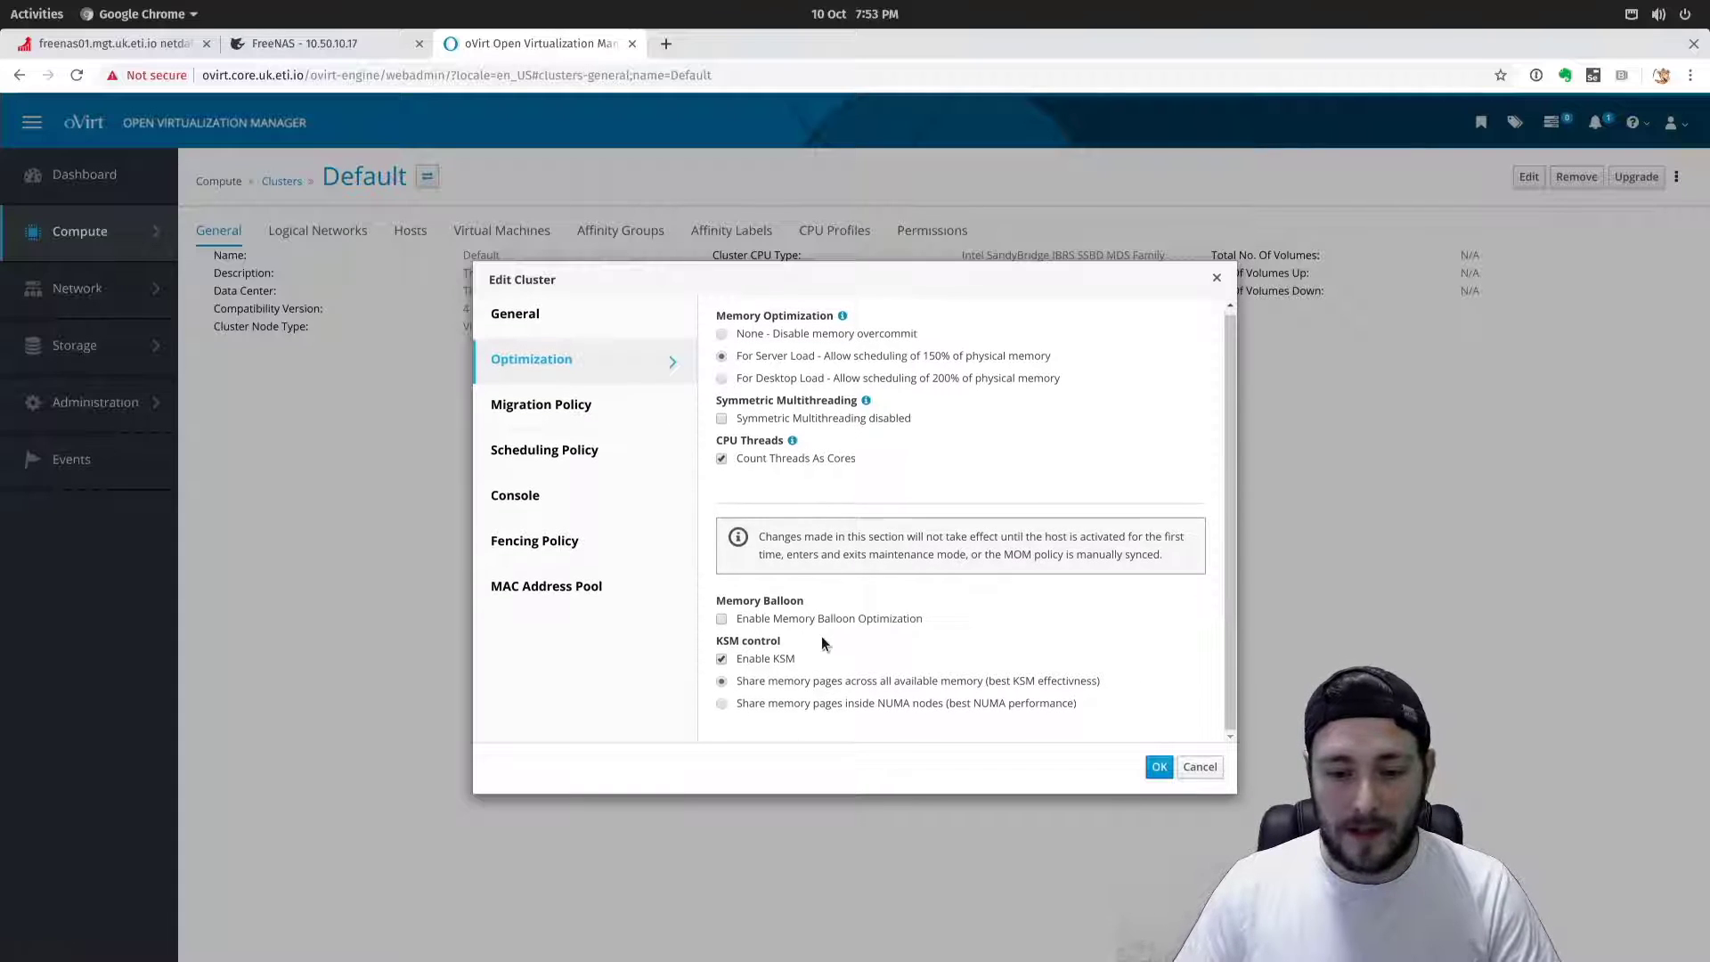
pyautogui.click(595, 410)
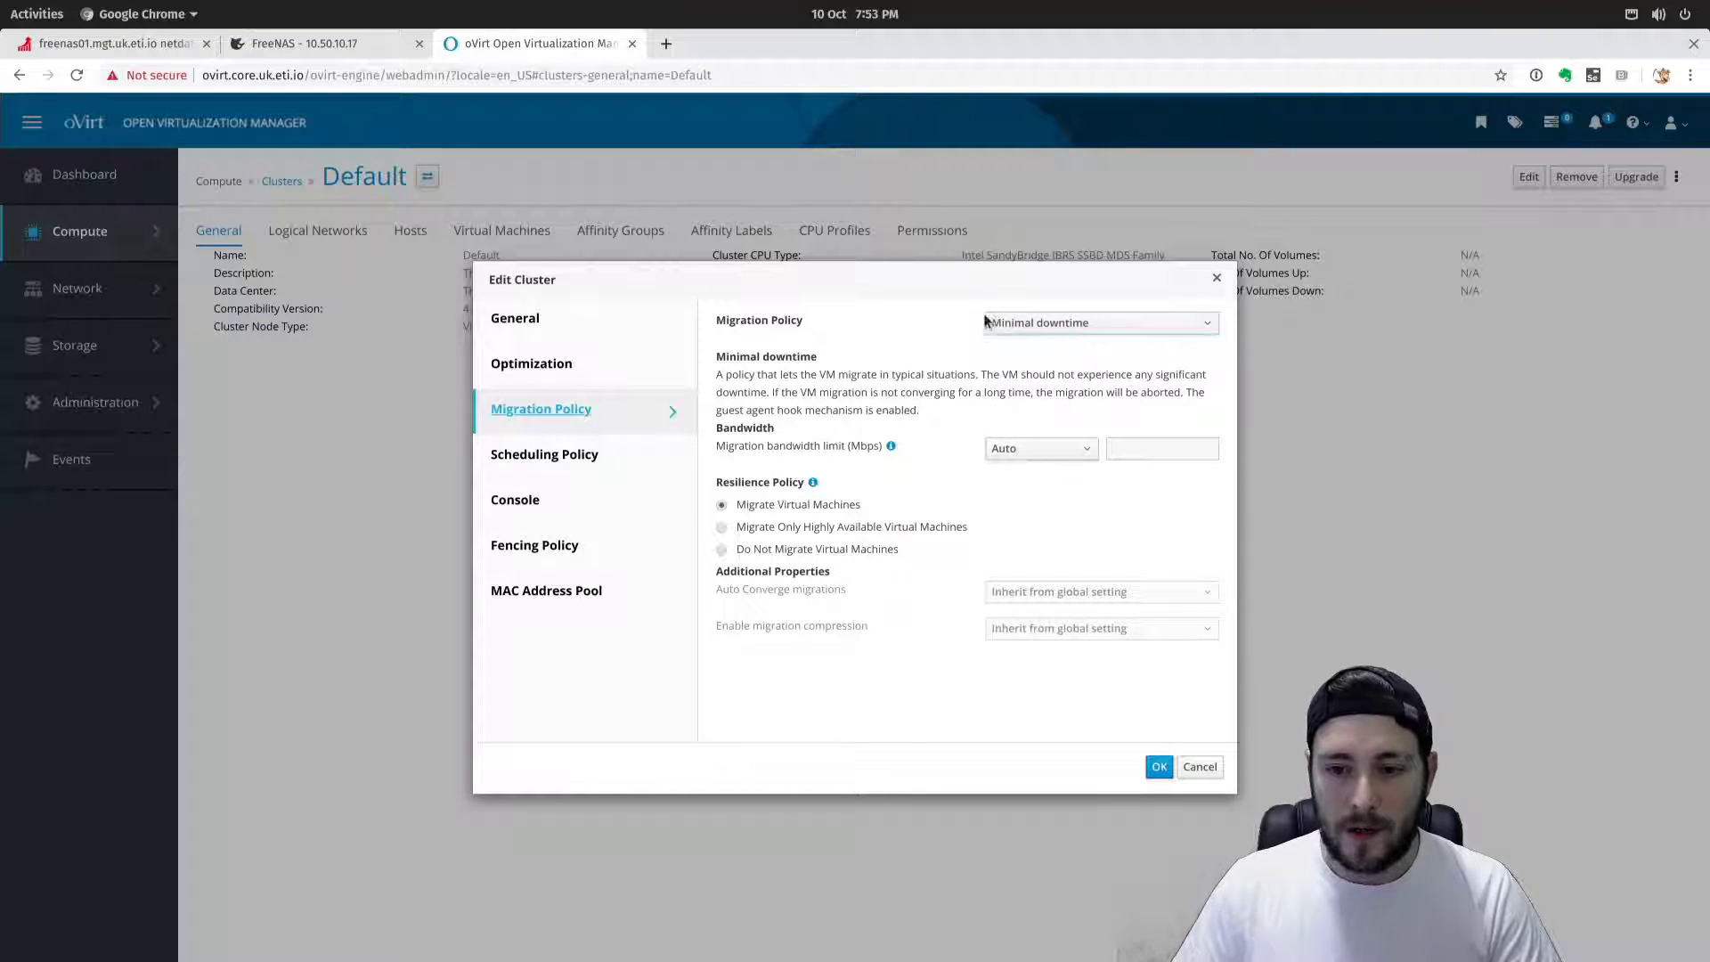
# Keep Minimal downtime policy with Migrate Virtual Machines resilience, then show Scheduling Policy settings.
pyautogui.click(1011, 321)
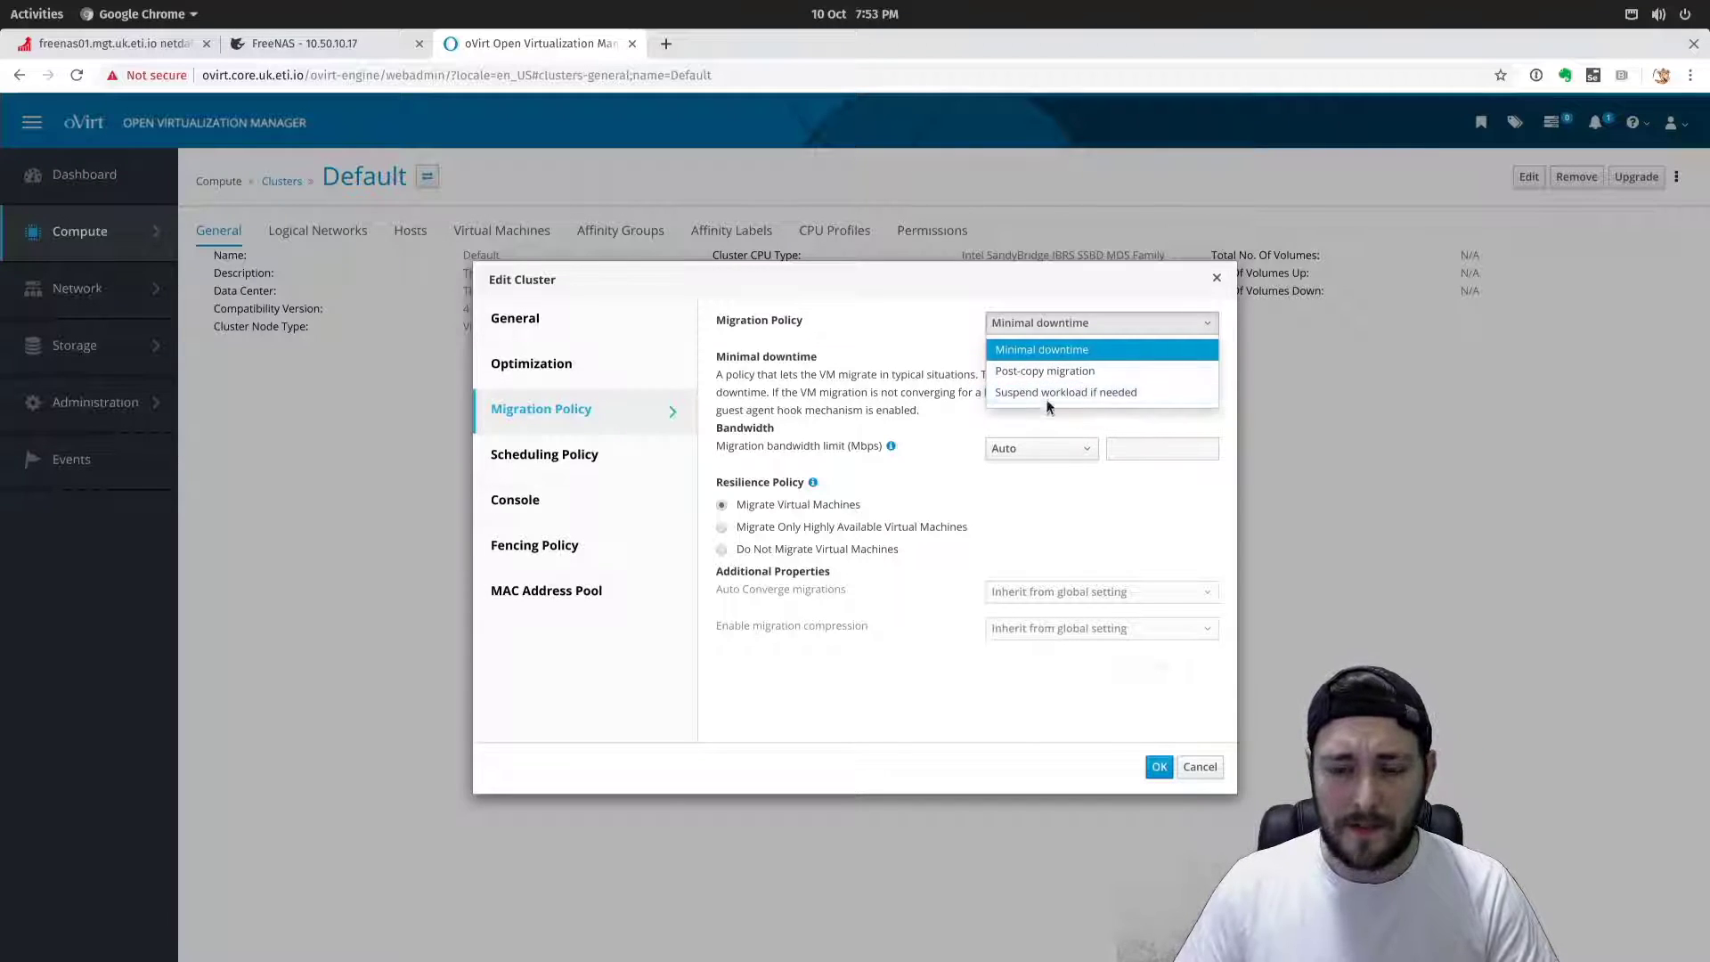
pyautogui.click(1052, 353)
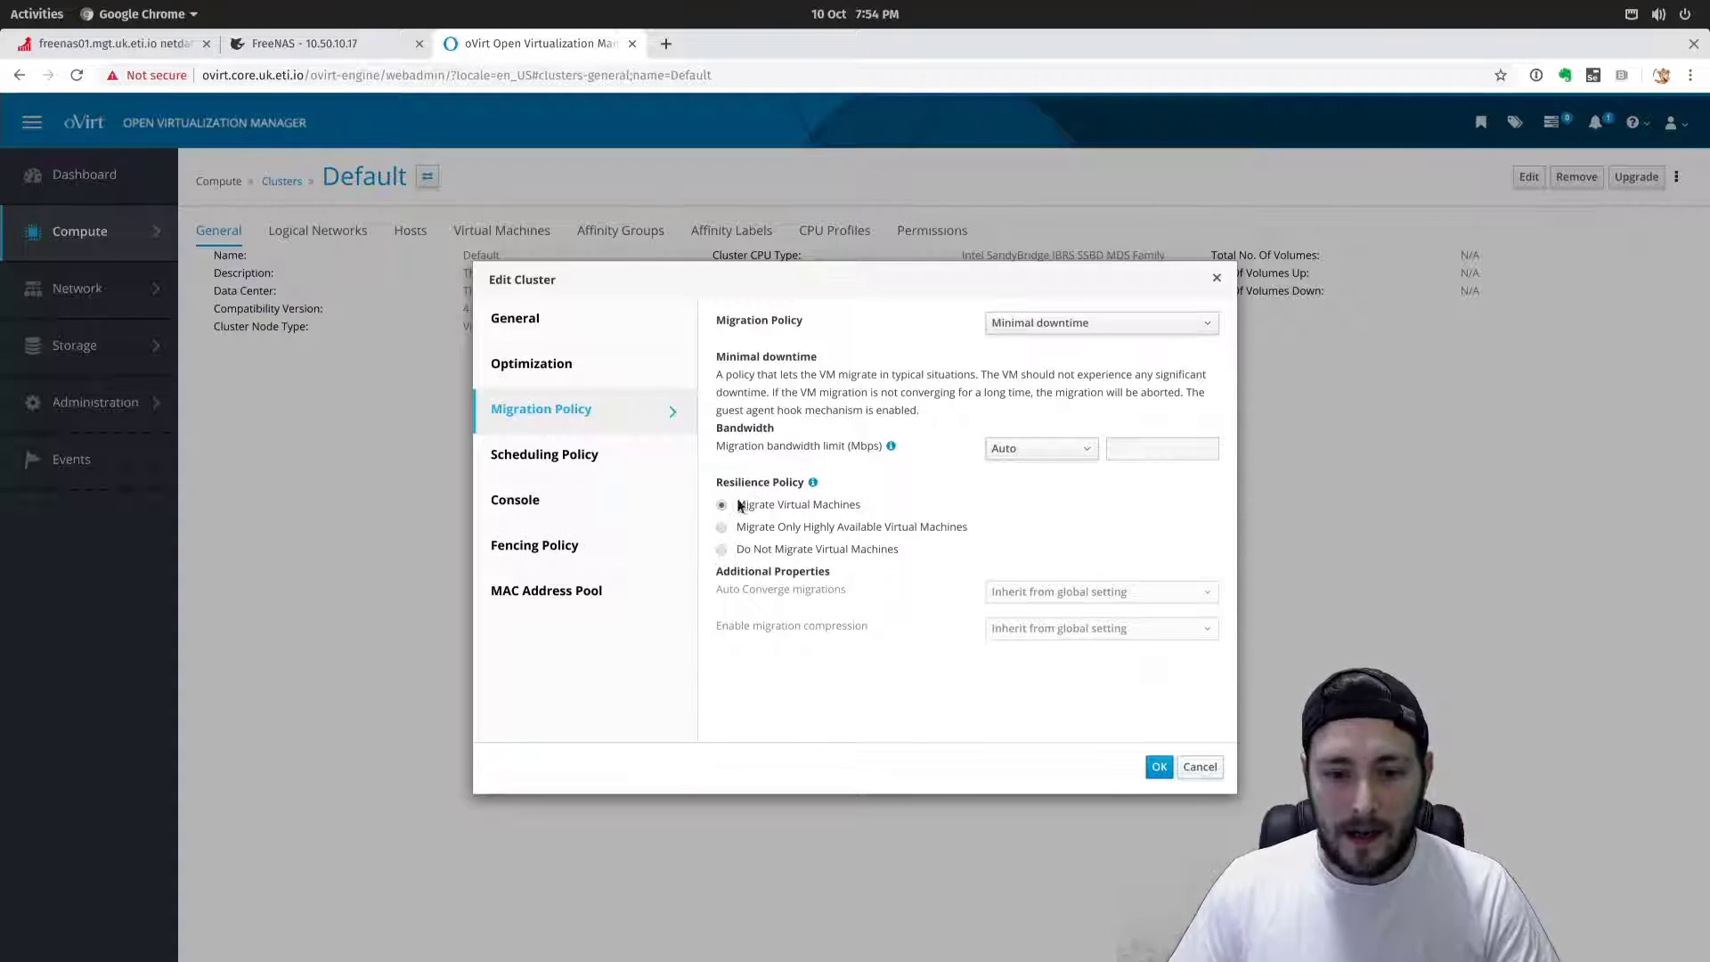
pyautogui.moveTo(750, 509); pyautogui.dragTo(904, 552)
pyautogui.click(770, 525)
pyautogui.tripleClick(860, 506)
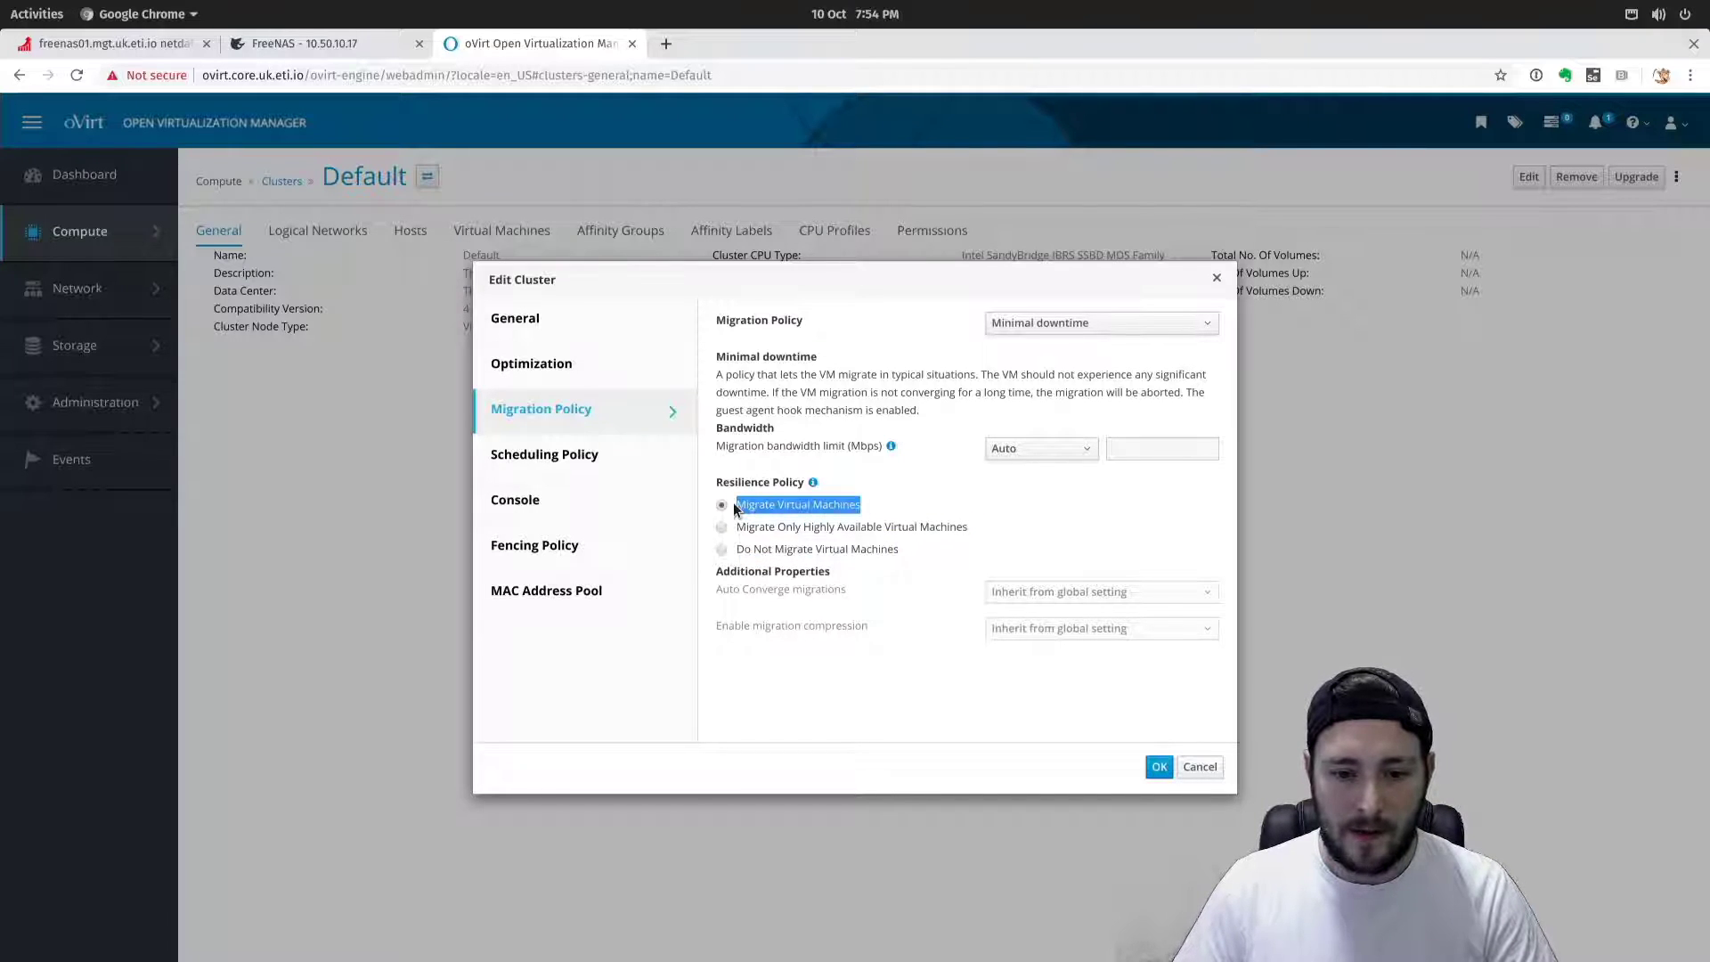
pyautogui.click(909, 509)
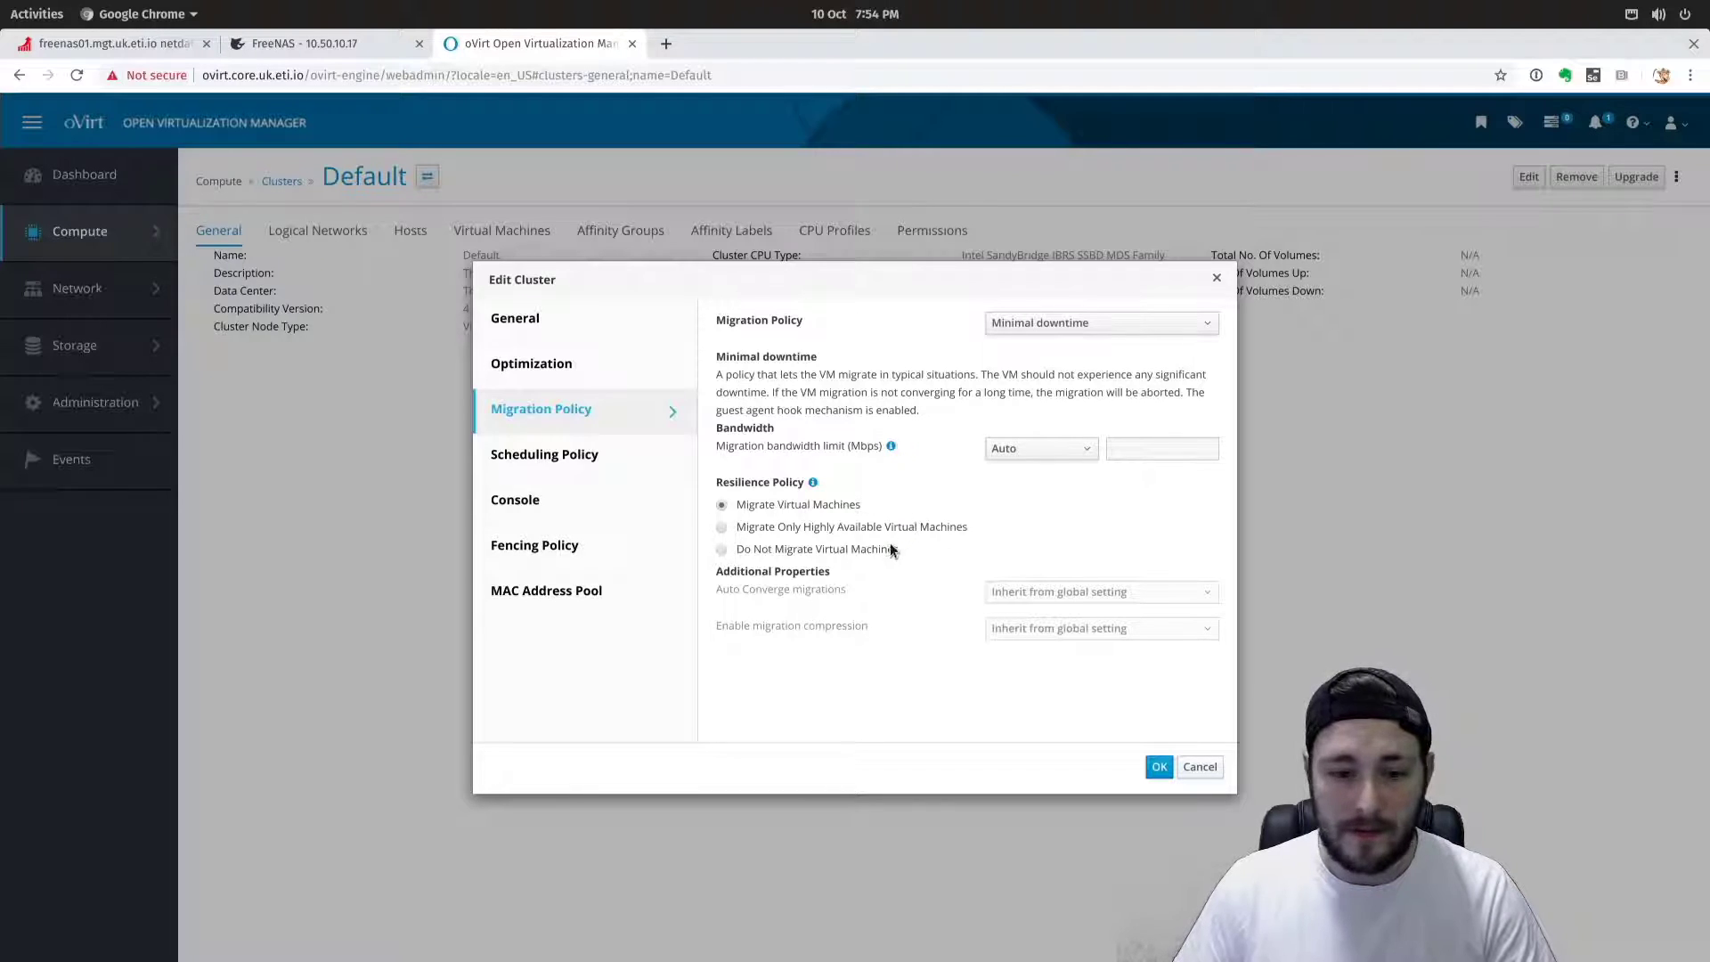
pyautogui.click(631, 459)
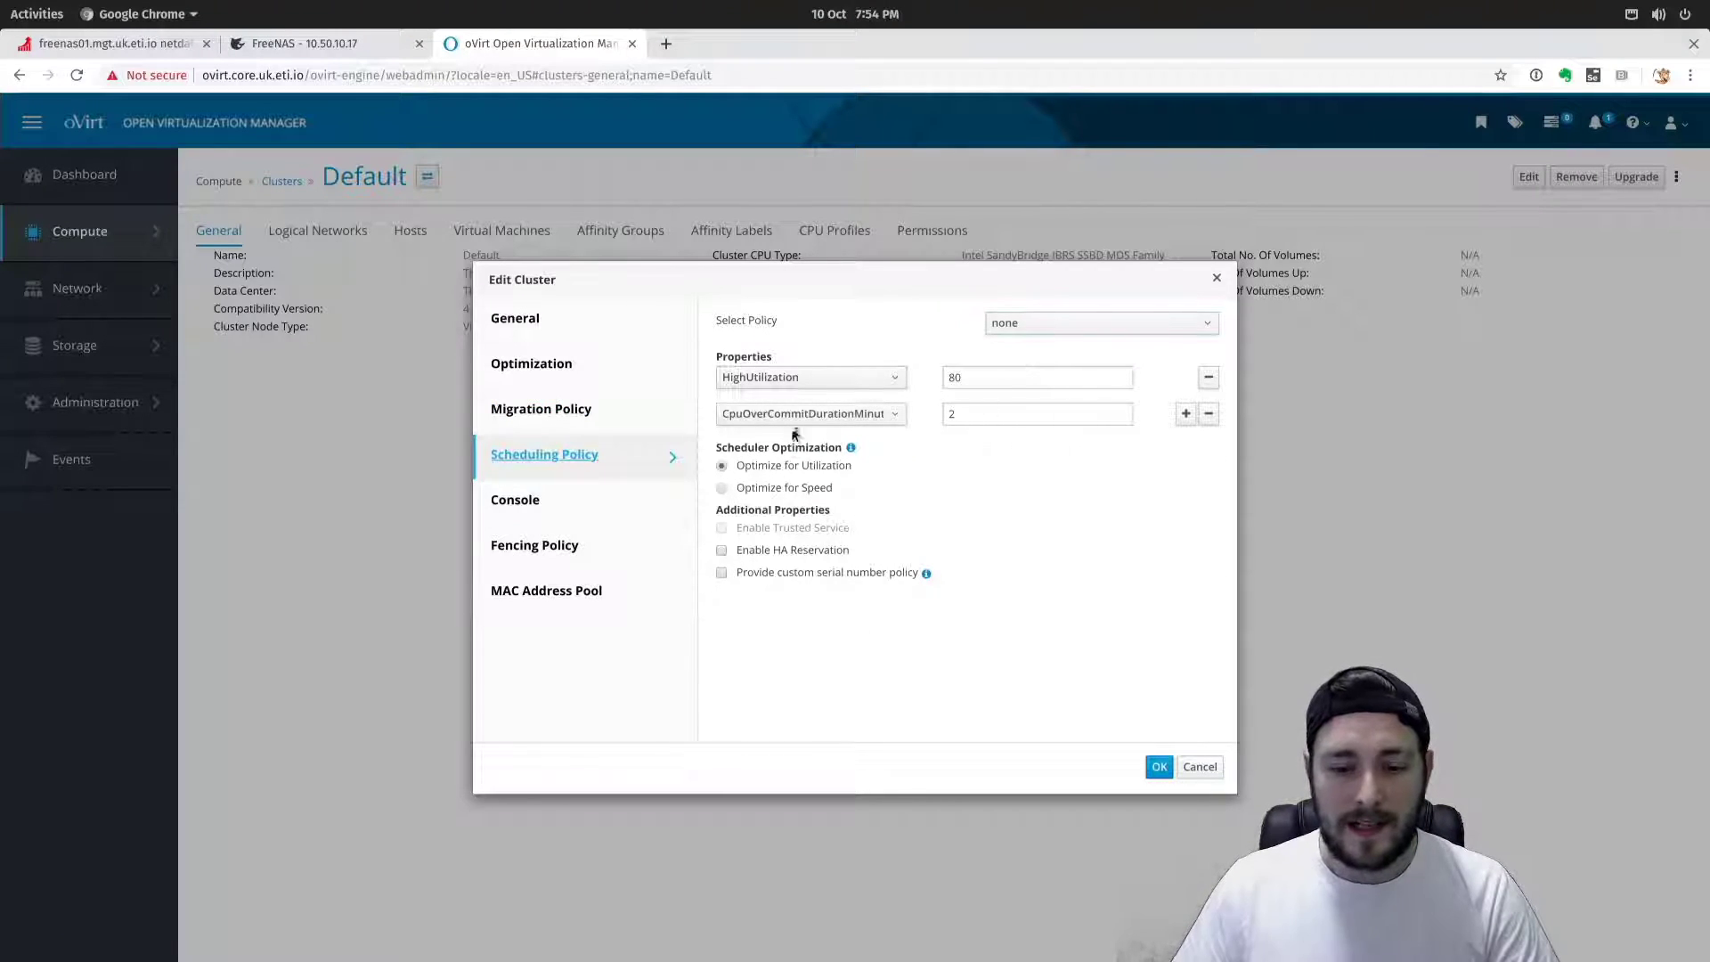
# Choose evenly_distributed scheduling, leaving HighUtilization 80 and CpuOverCommitDurationMinutes 2 unchanged.
pyautogui.click(1069, 320)
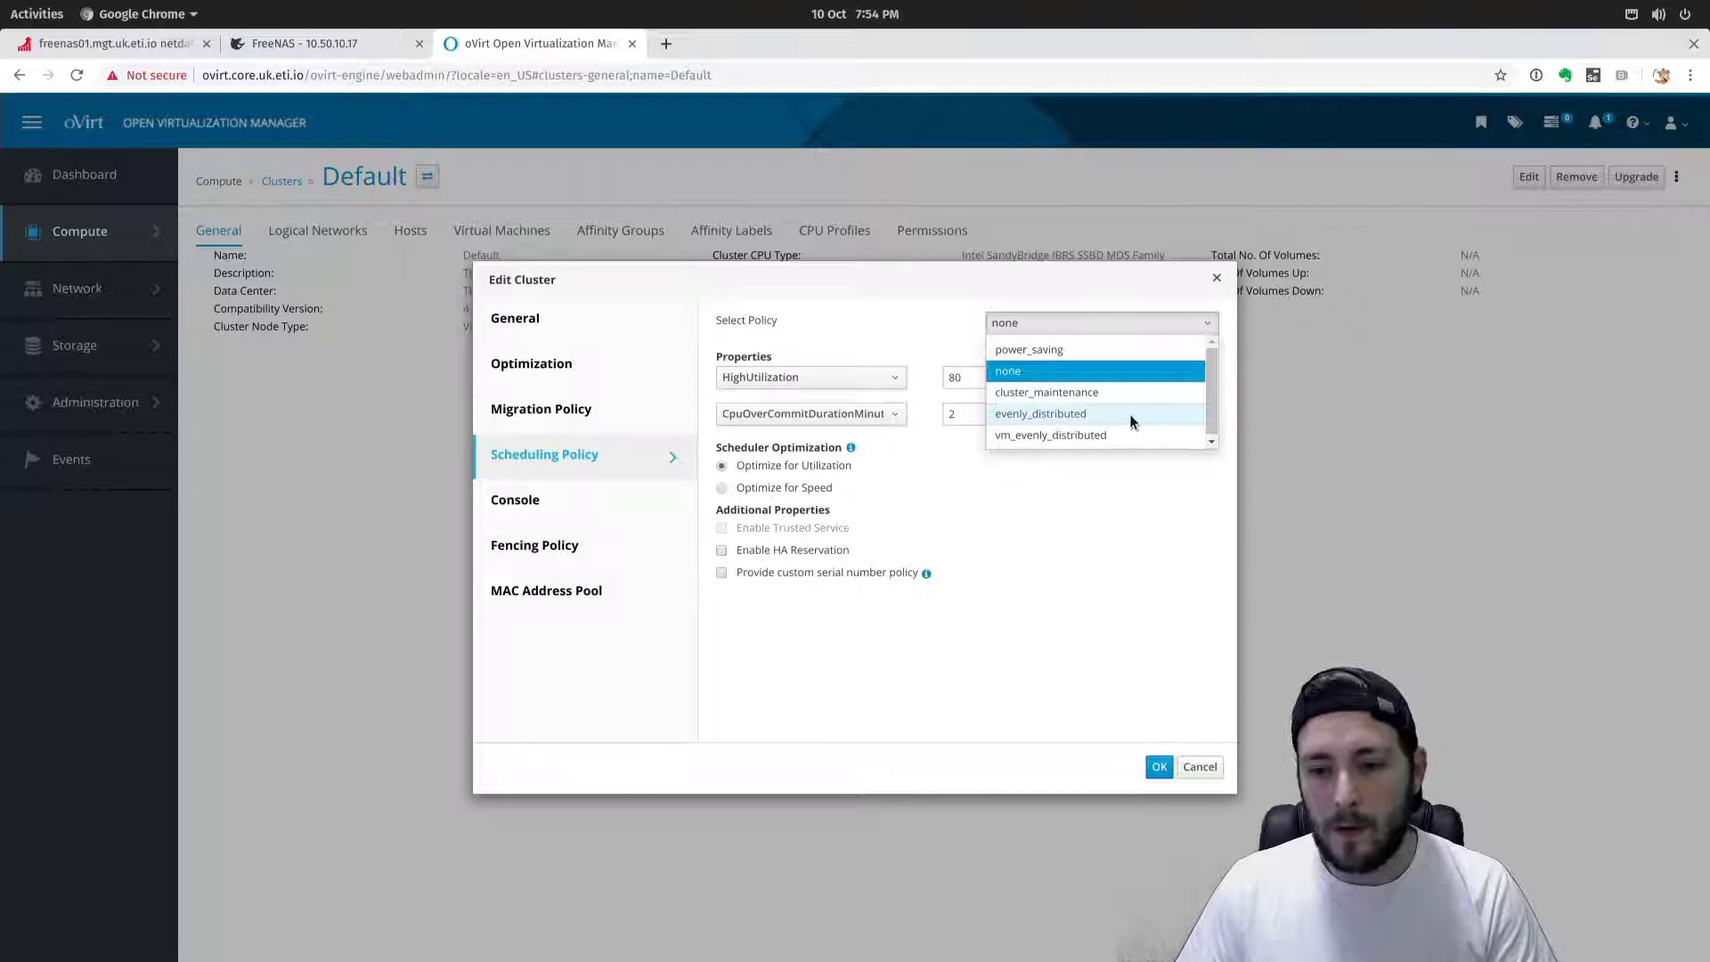
pyautogui.click(1069, 415)
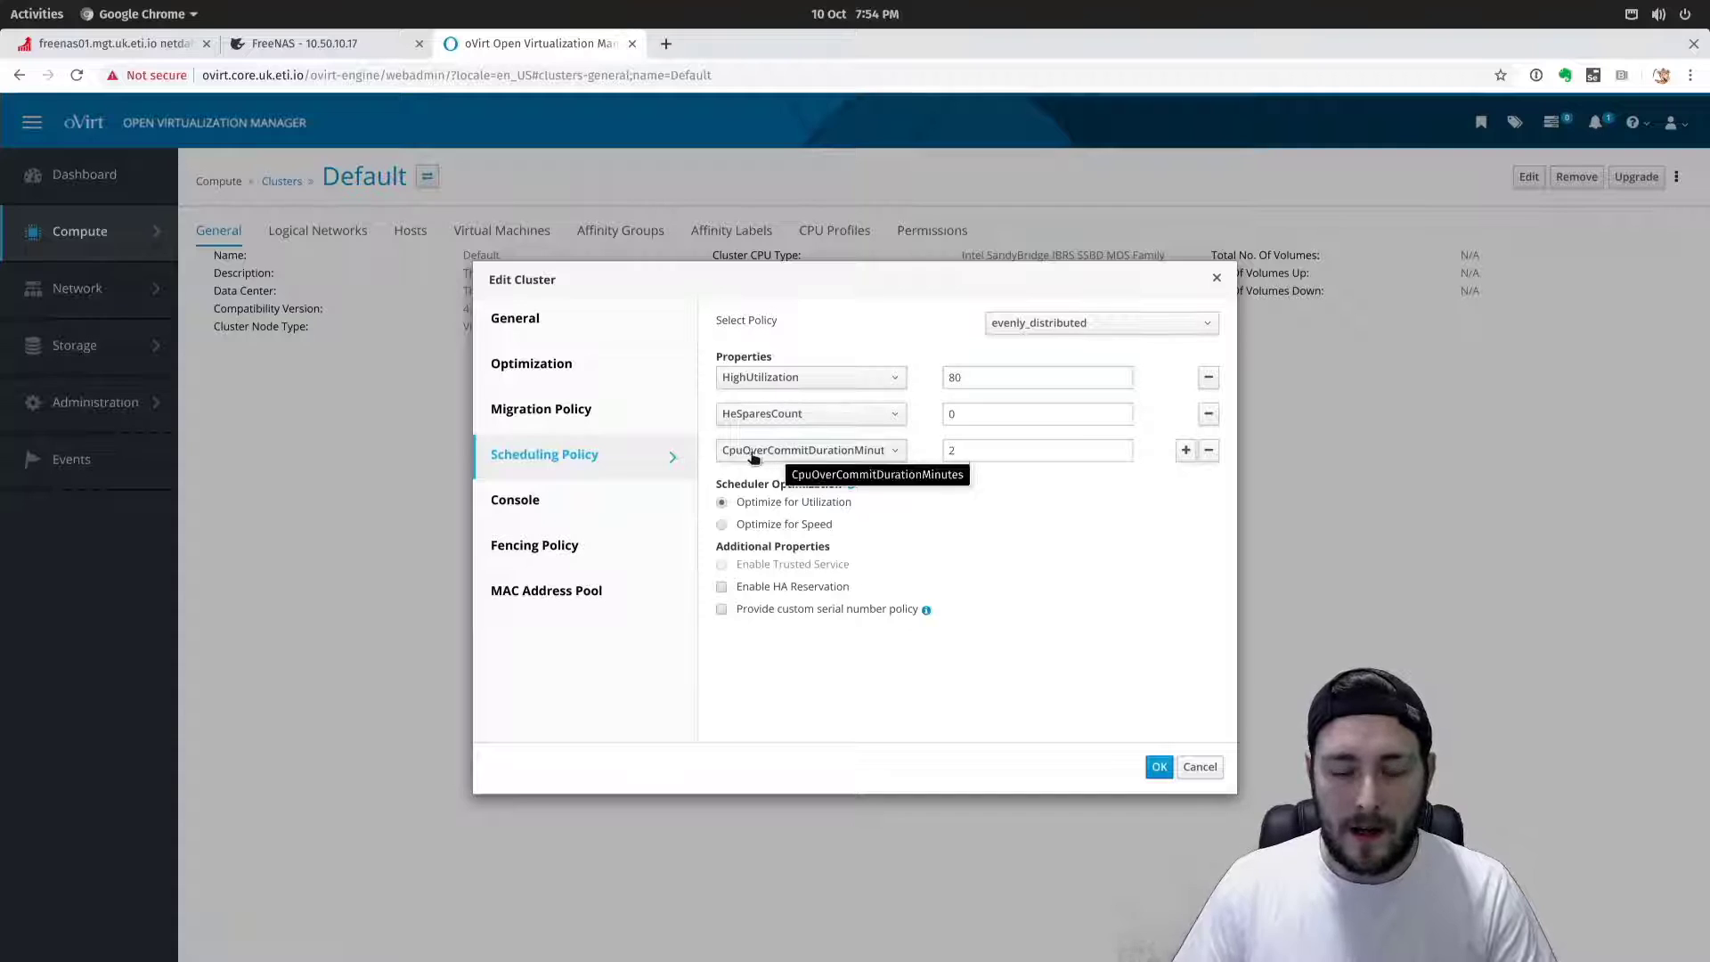
pyautogui.doubleClick(1020, 451)
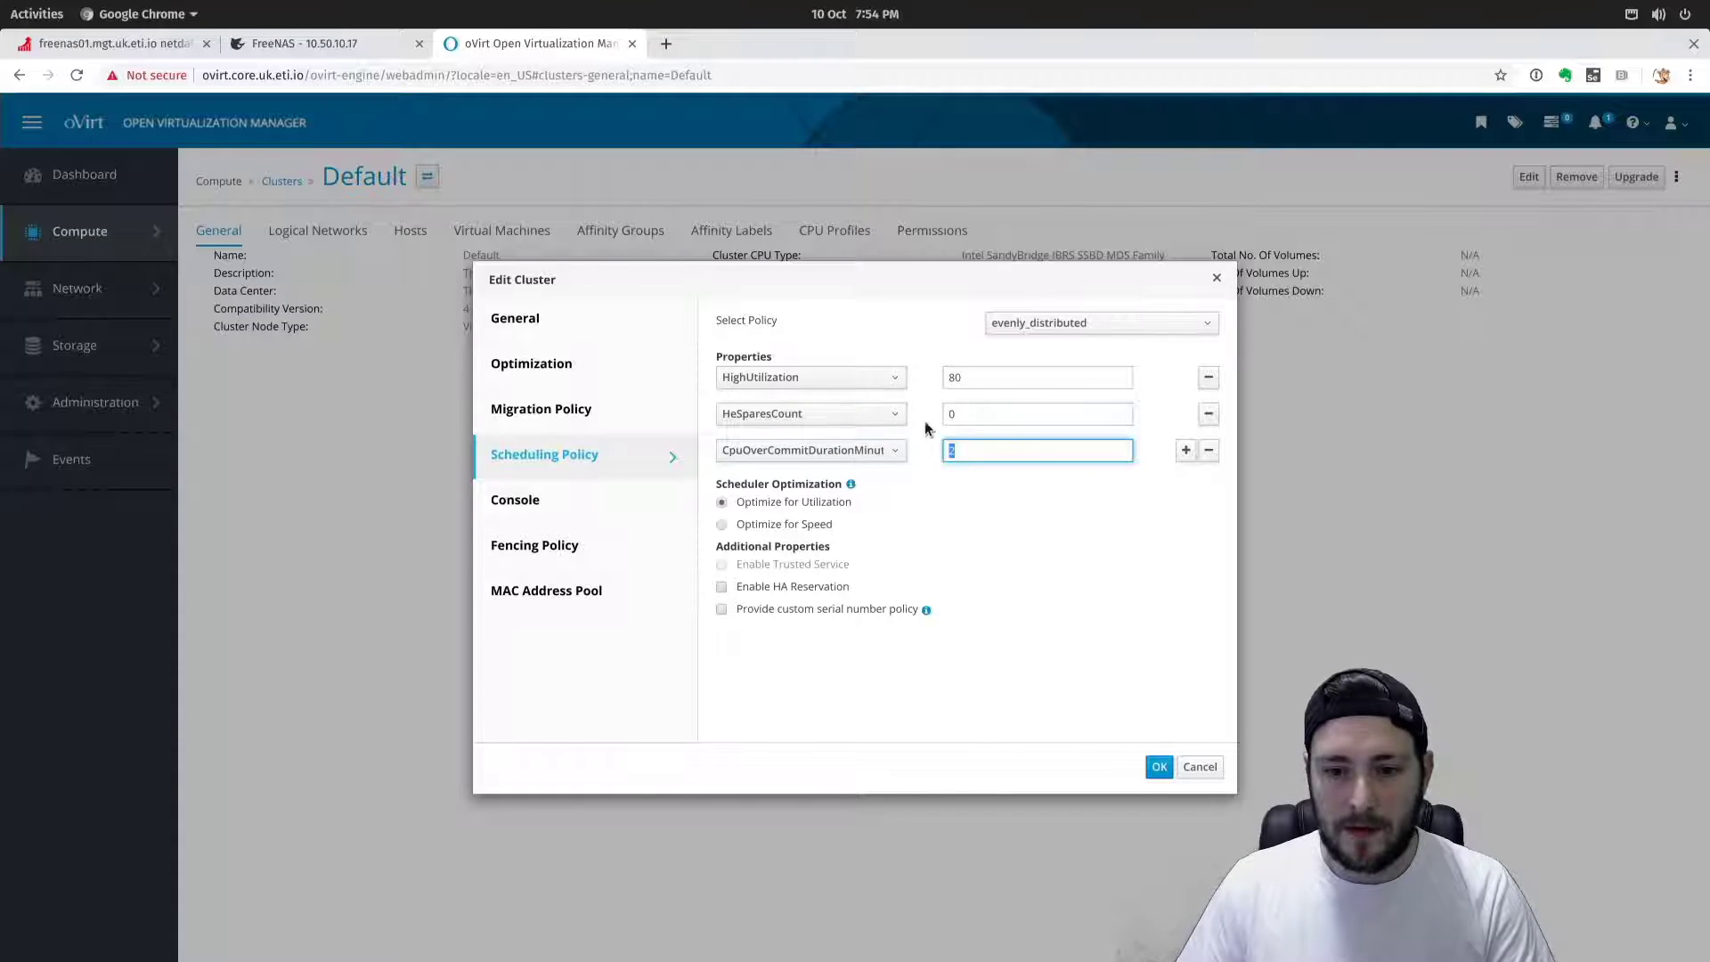
pyautogui.doubleClick(998, 378)
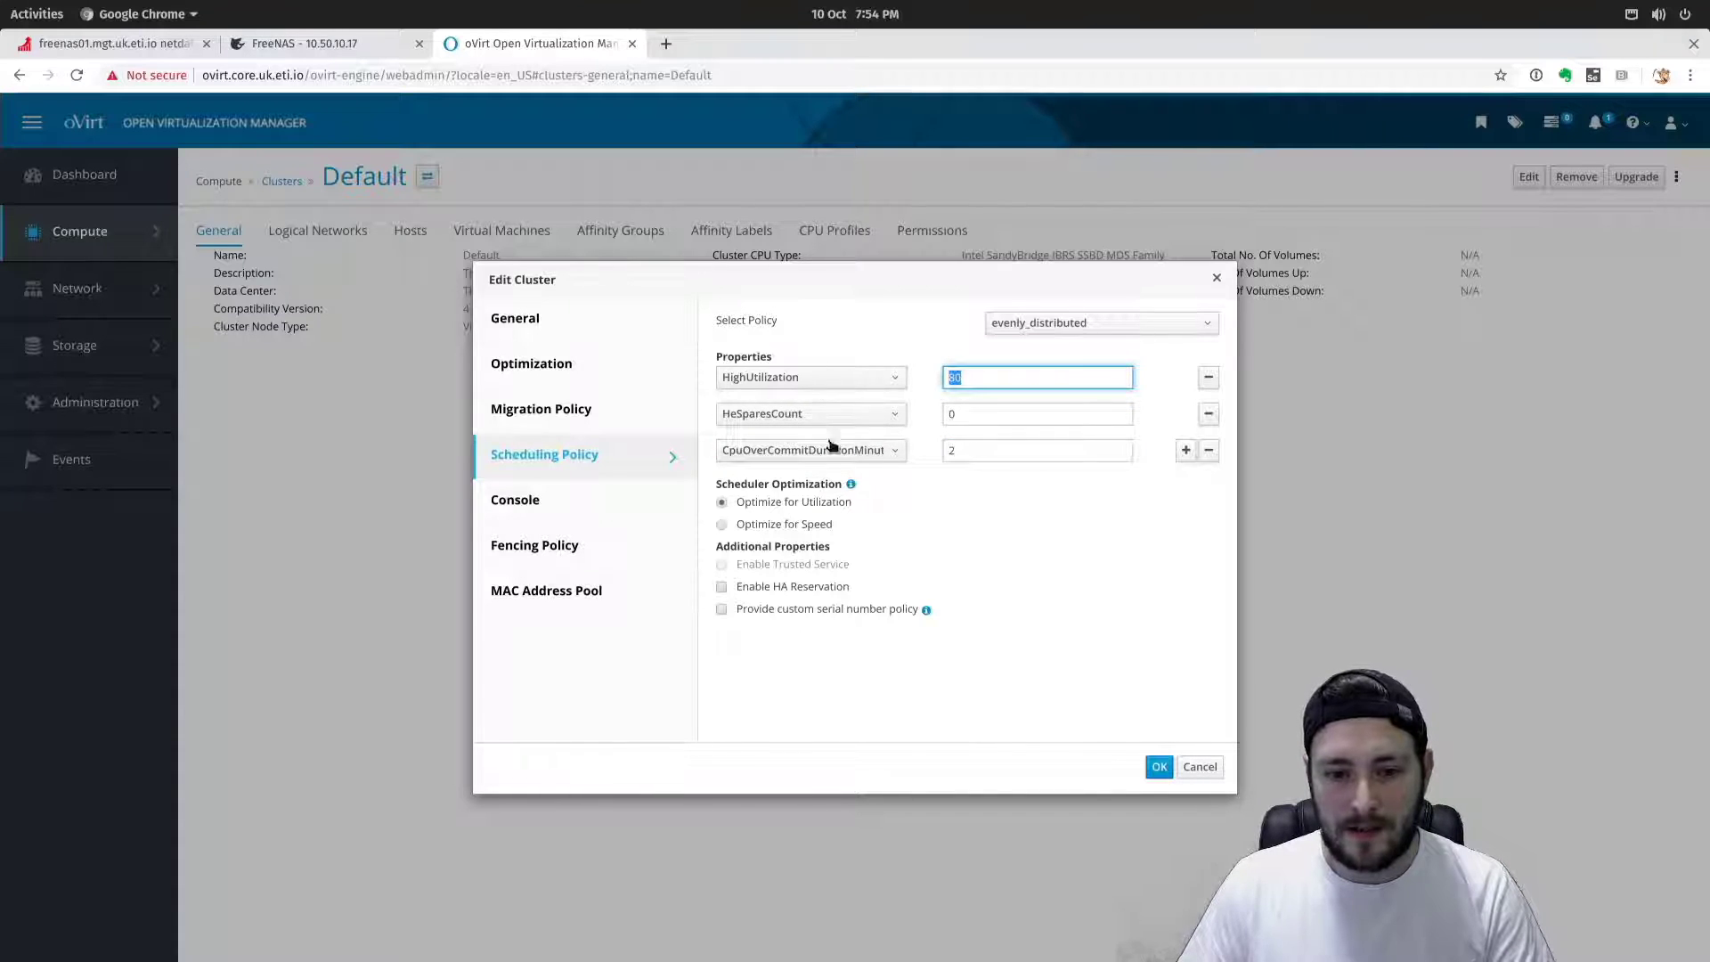
pyautogui.click(1086, 508)
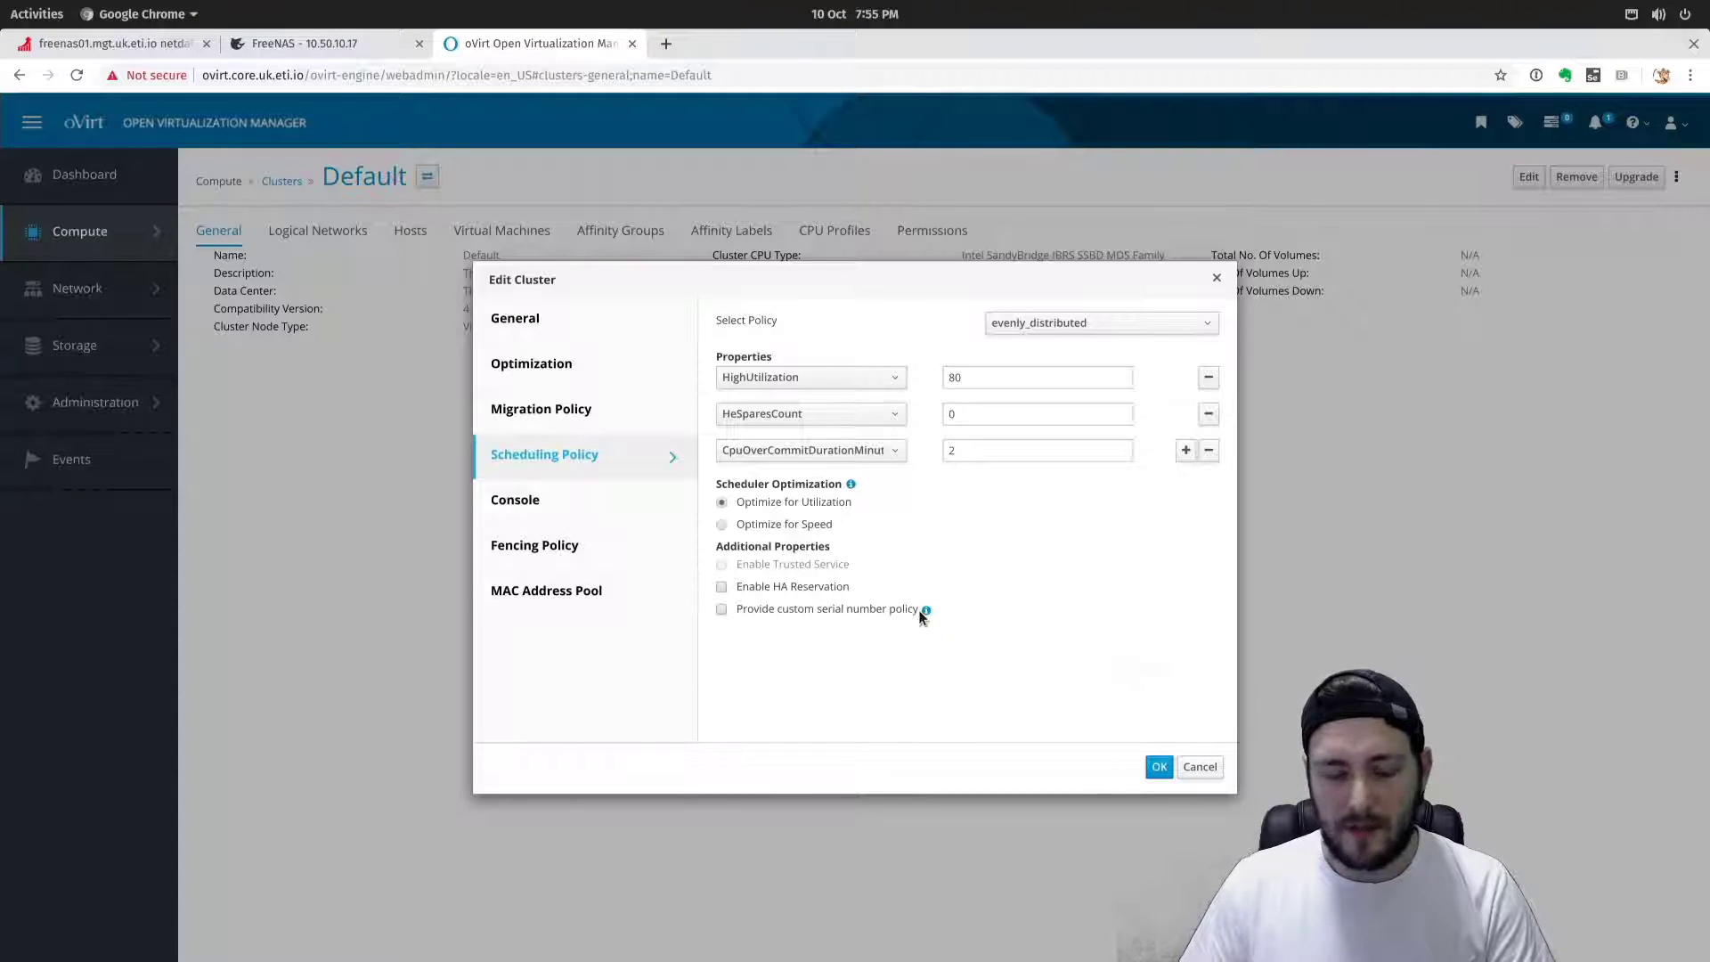
# Enable VNC encryption in the cluster's Console settings, then show Fencing Policy.
pyautogui.click(554, 503)
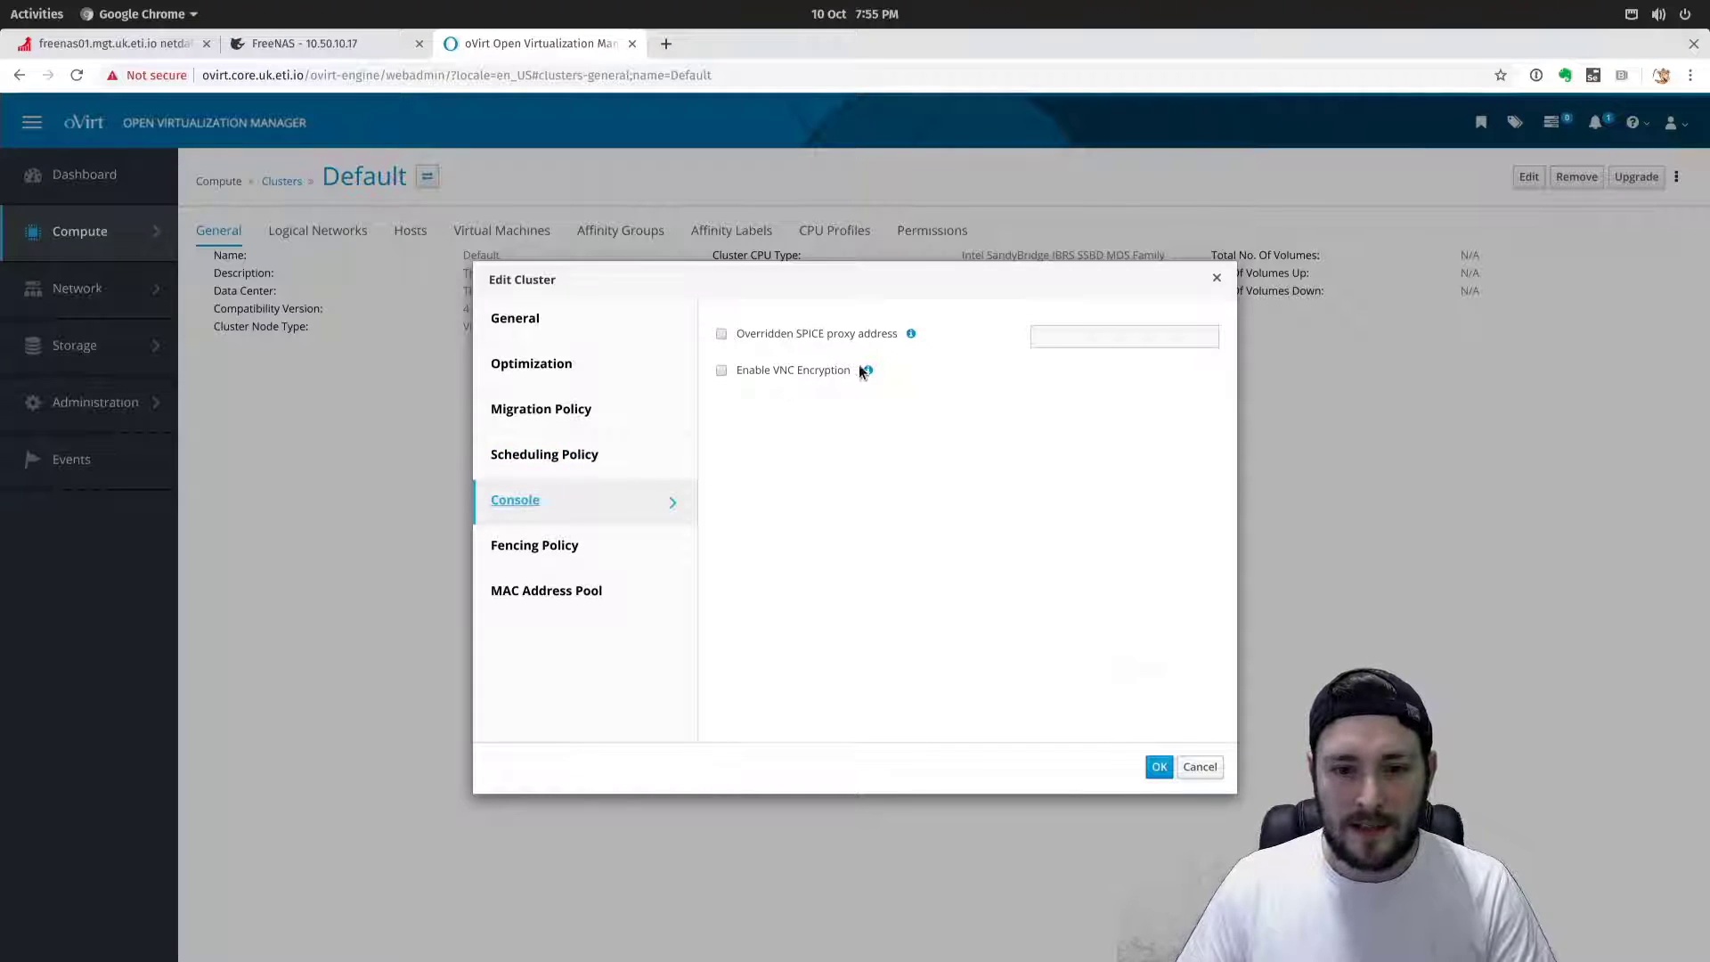
pyautogui.moveTo(869, 371)
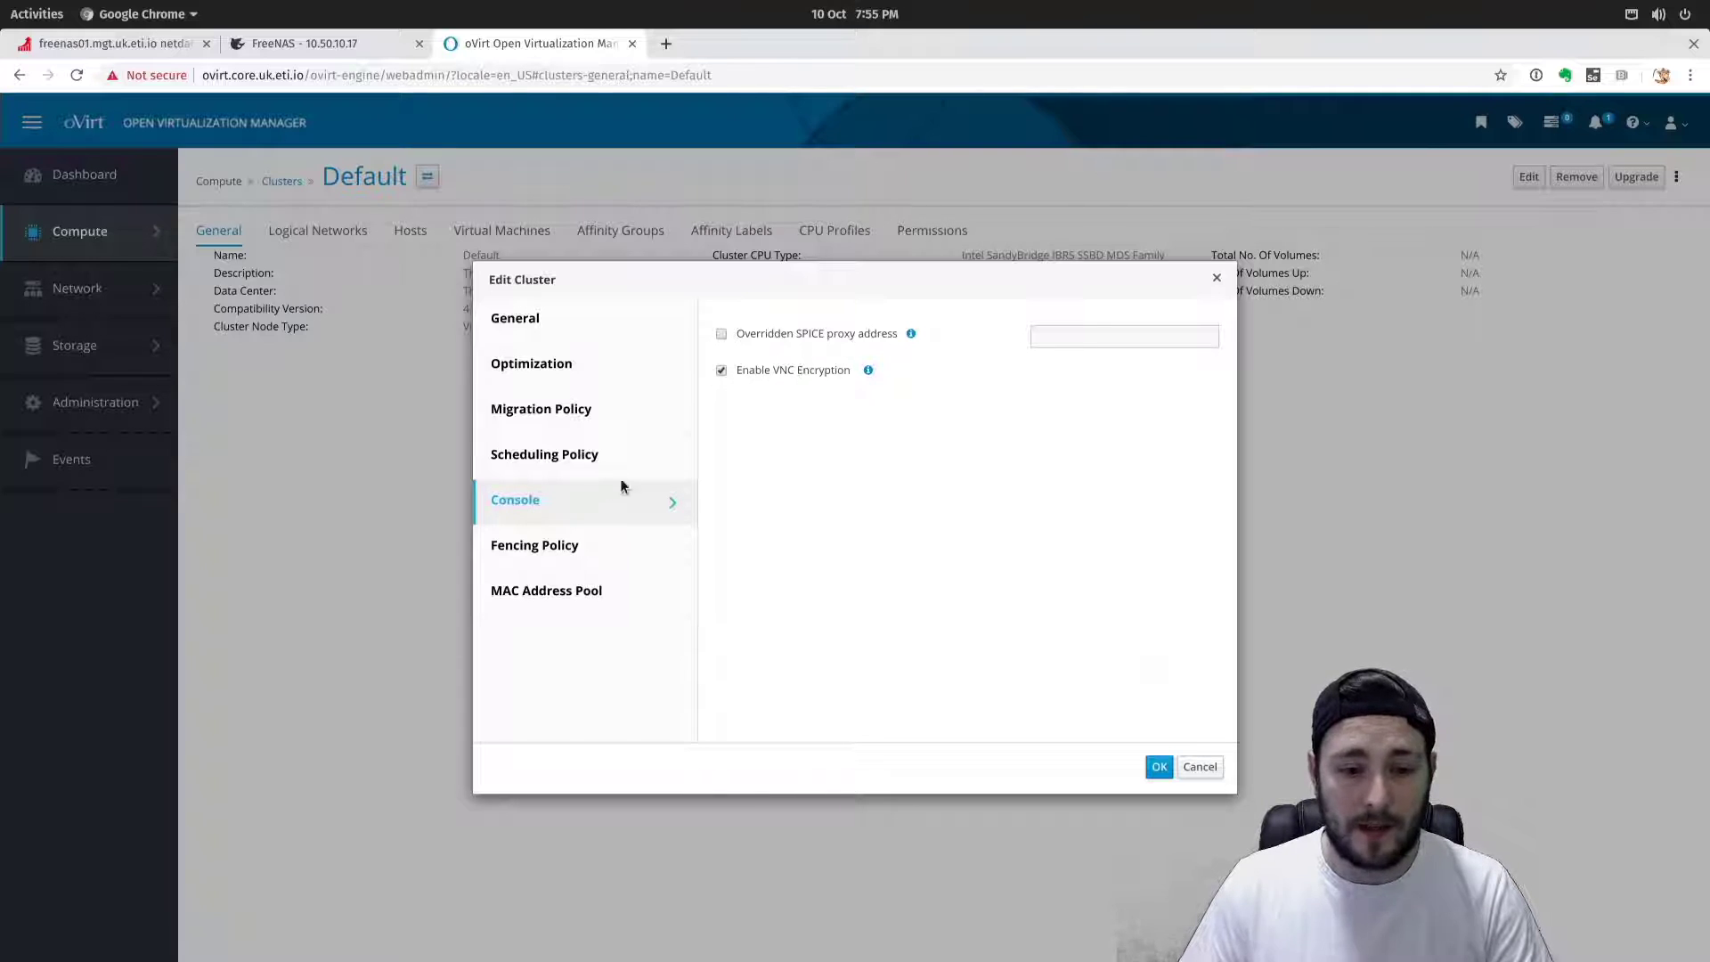
pyautogui.click(910, 372)
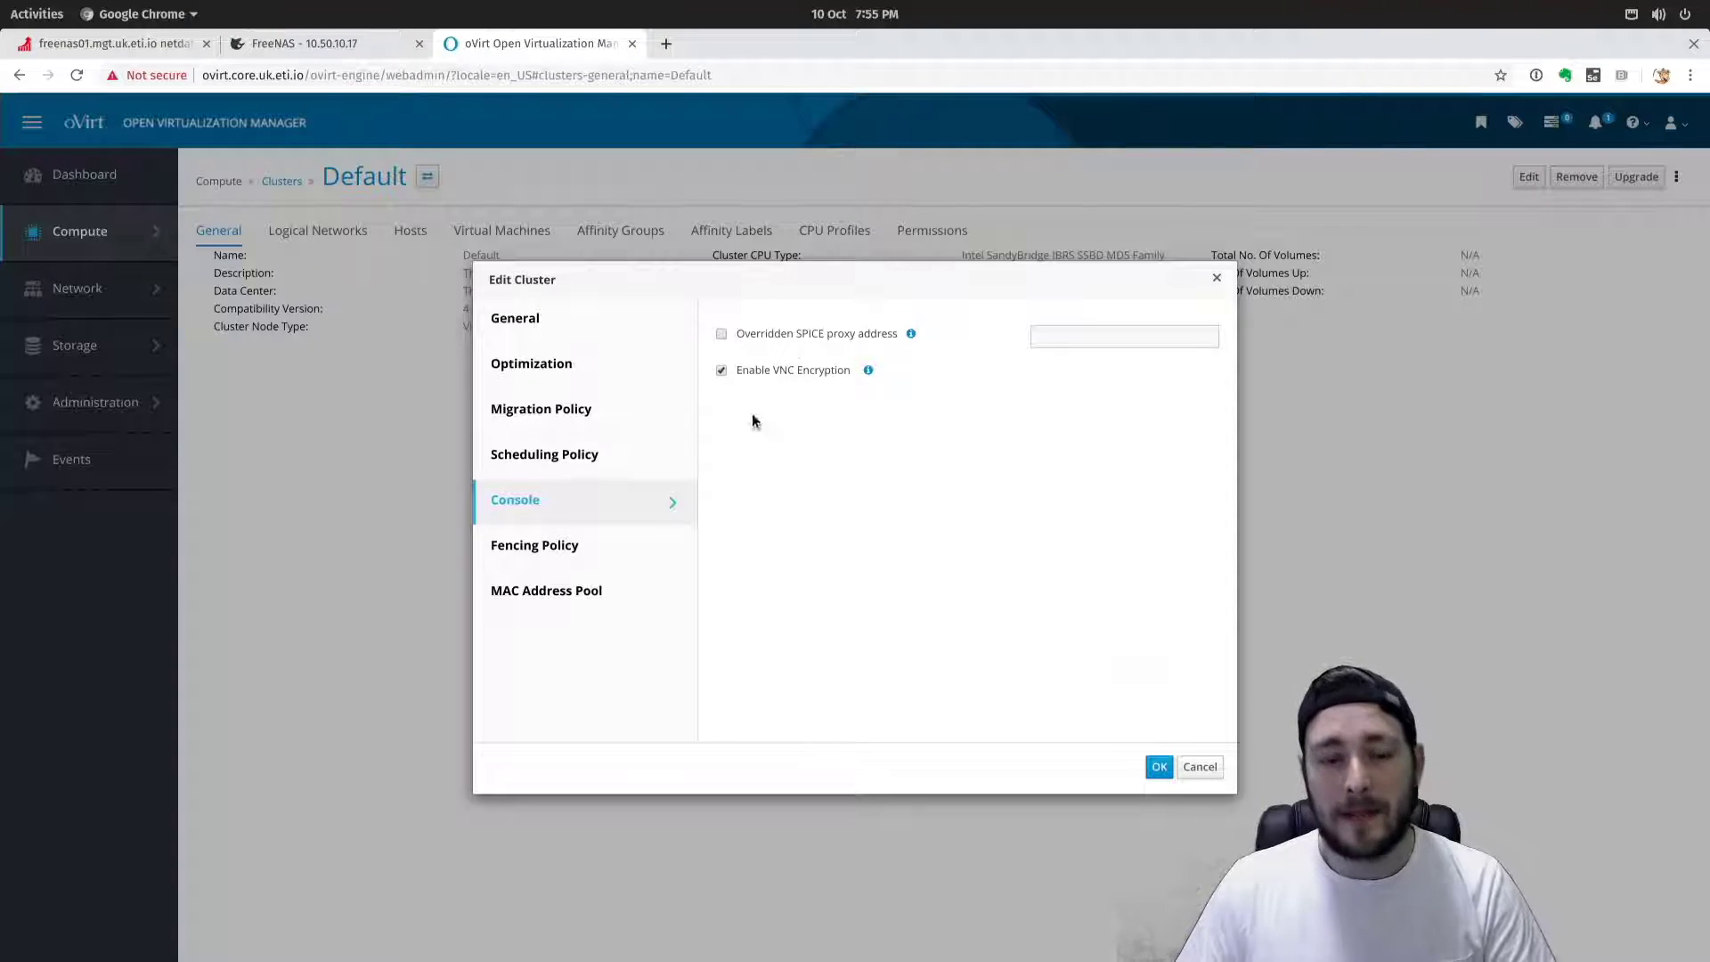
pyautogui.click(573, 546)
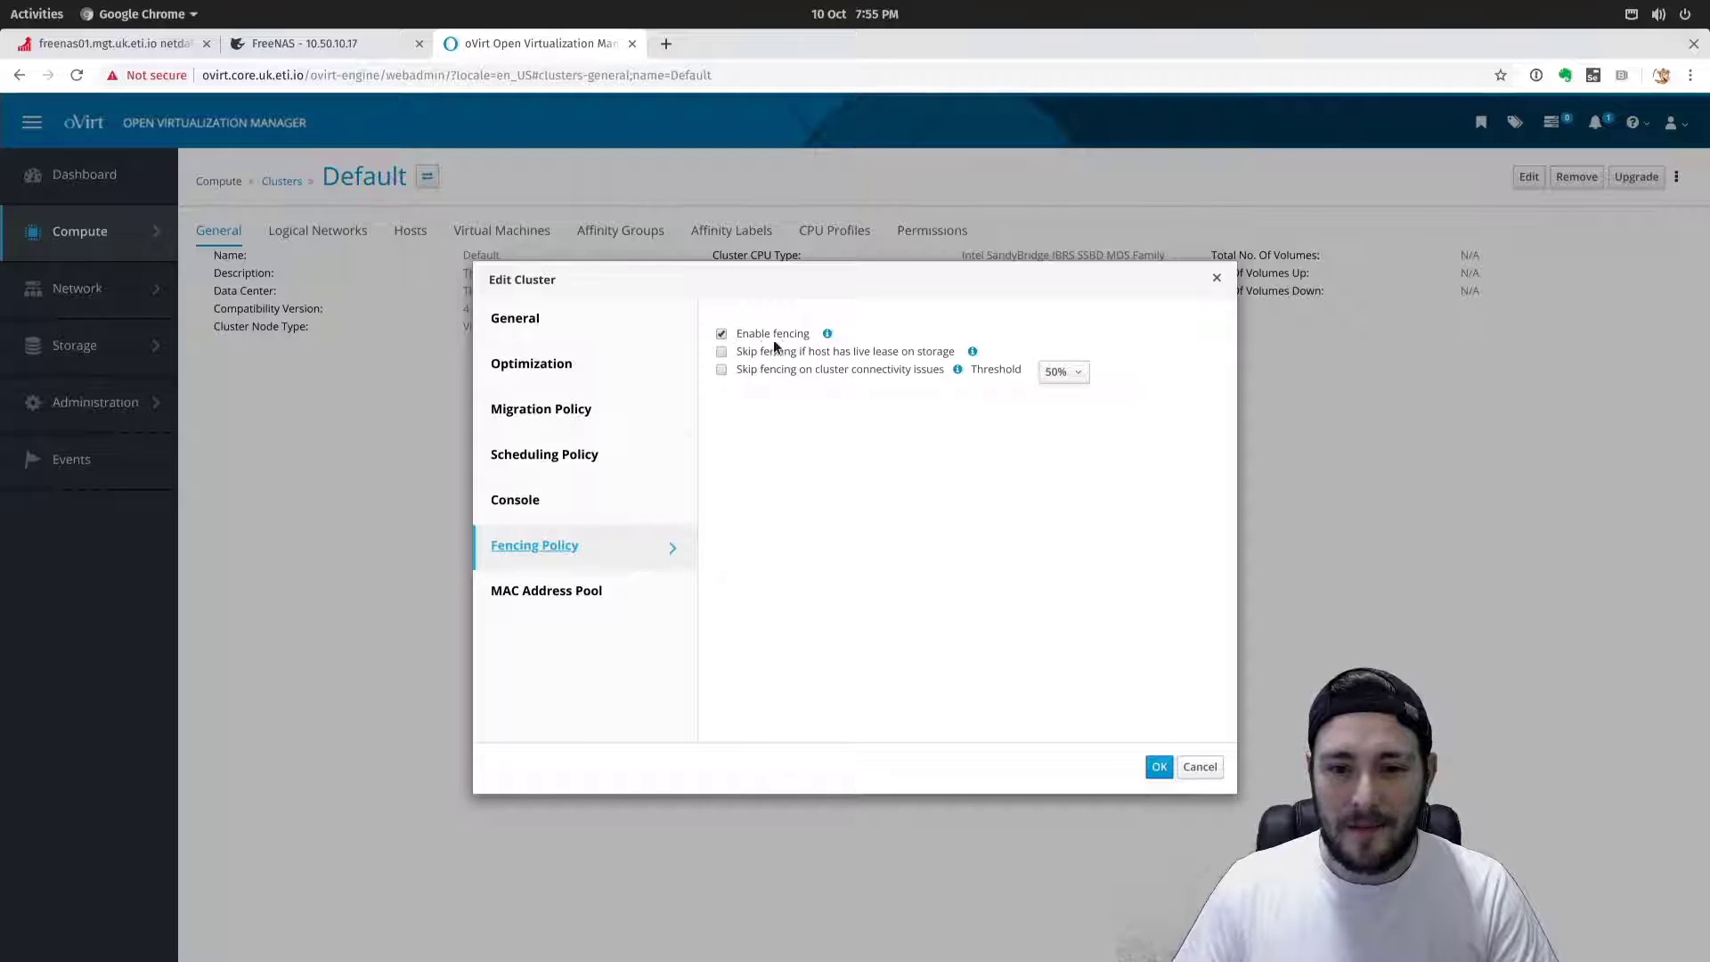
# Confirm fencing stays enabled and the Default MAC pool unchanged, then save the cluster.
pyautogui.moveTo(742, 331); pyautogui.dragTo(793, 328)
pyautogui.click(866, 324)
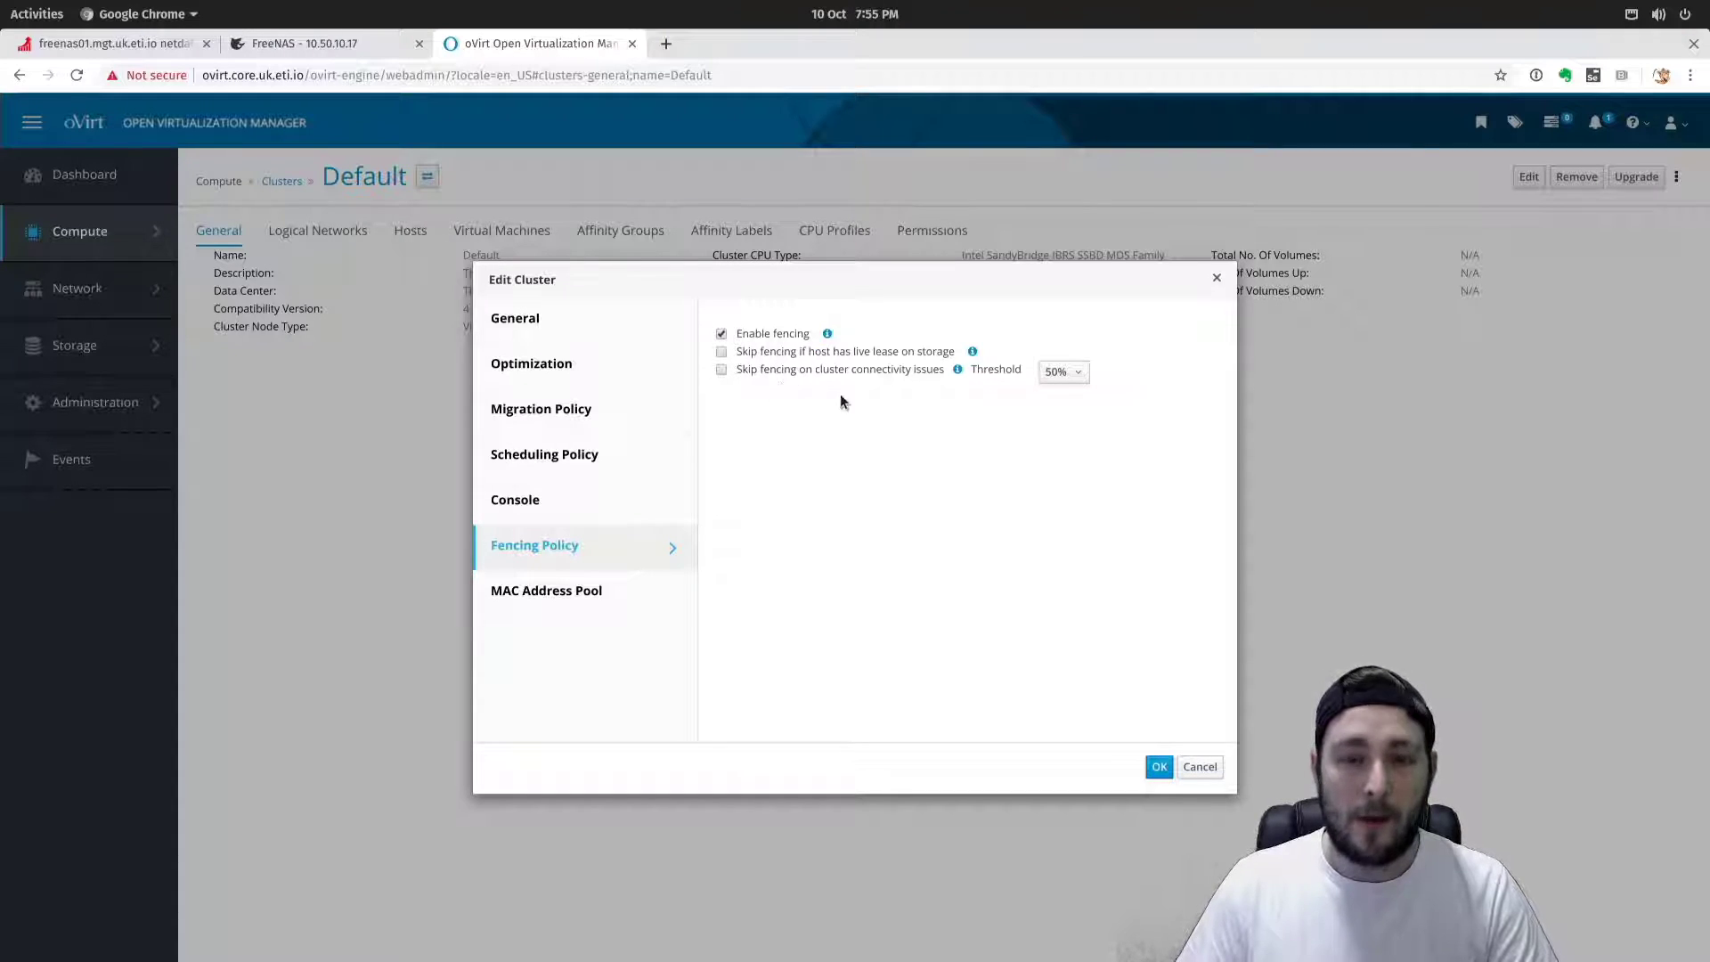
pyautogui.click(632, 601)
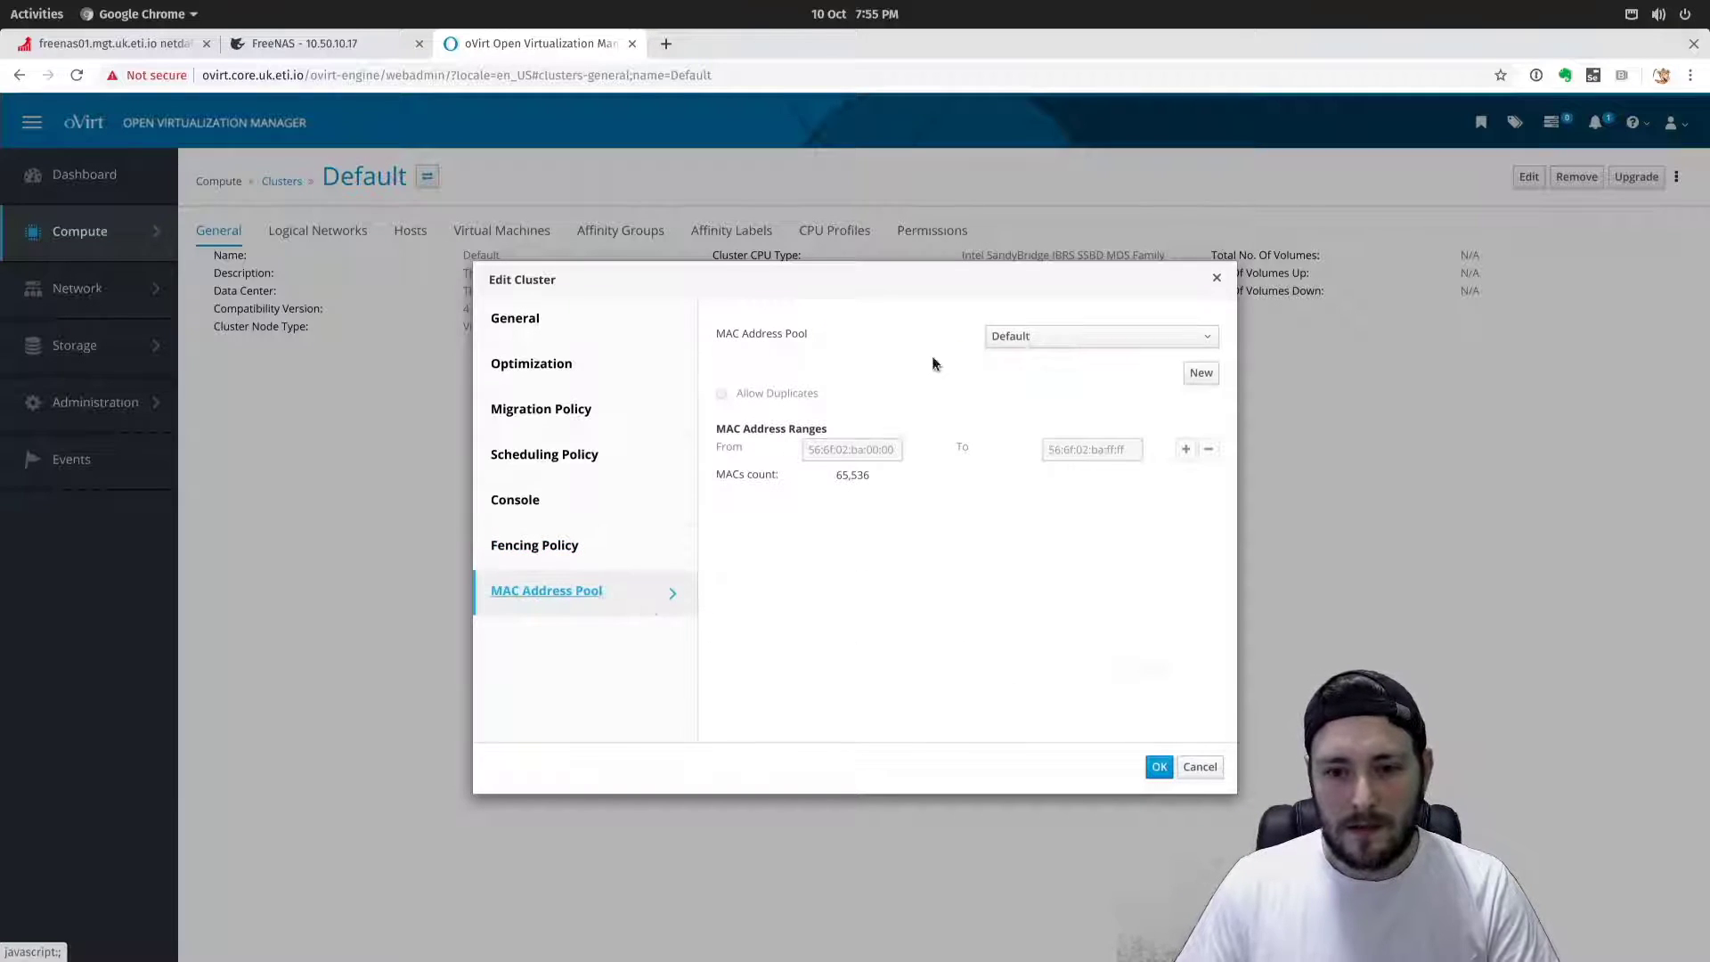
pyautogui.click(1159, 768)
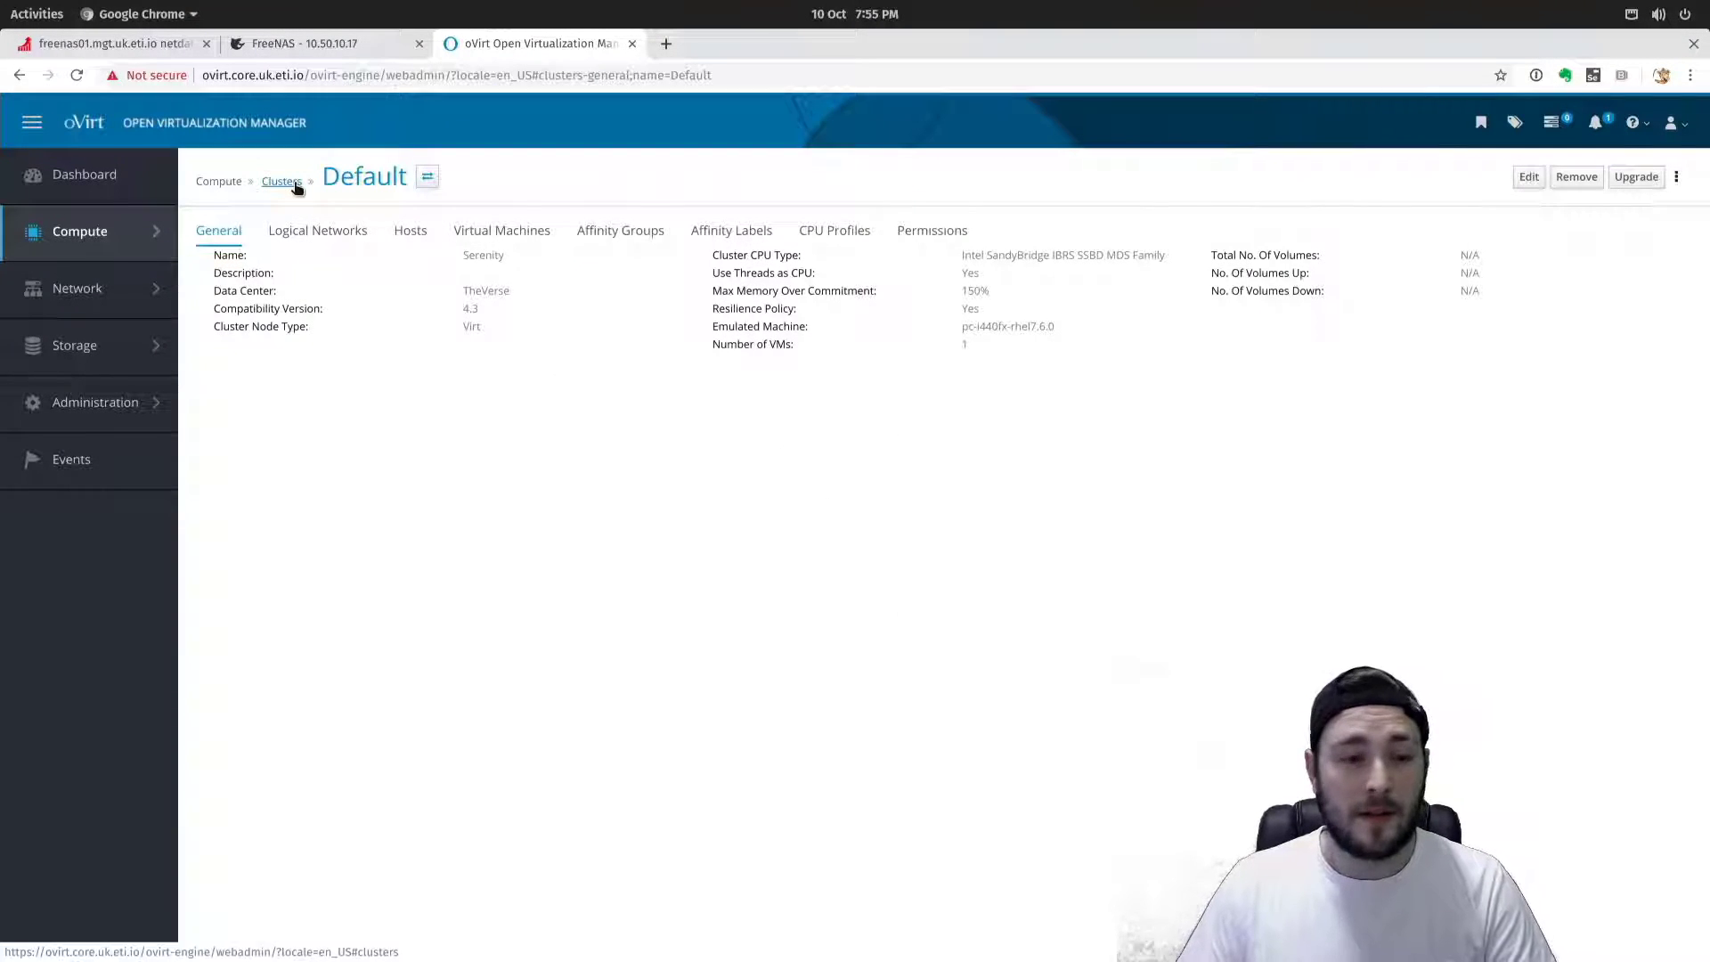
# Check the Serenity cluster's hosts, then open the full Compute > Hosts list.
pyautogui.click(408, 229)
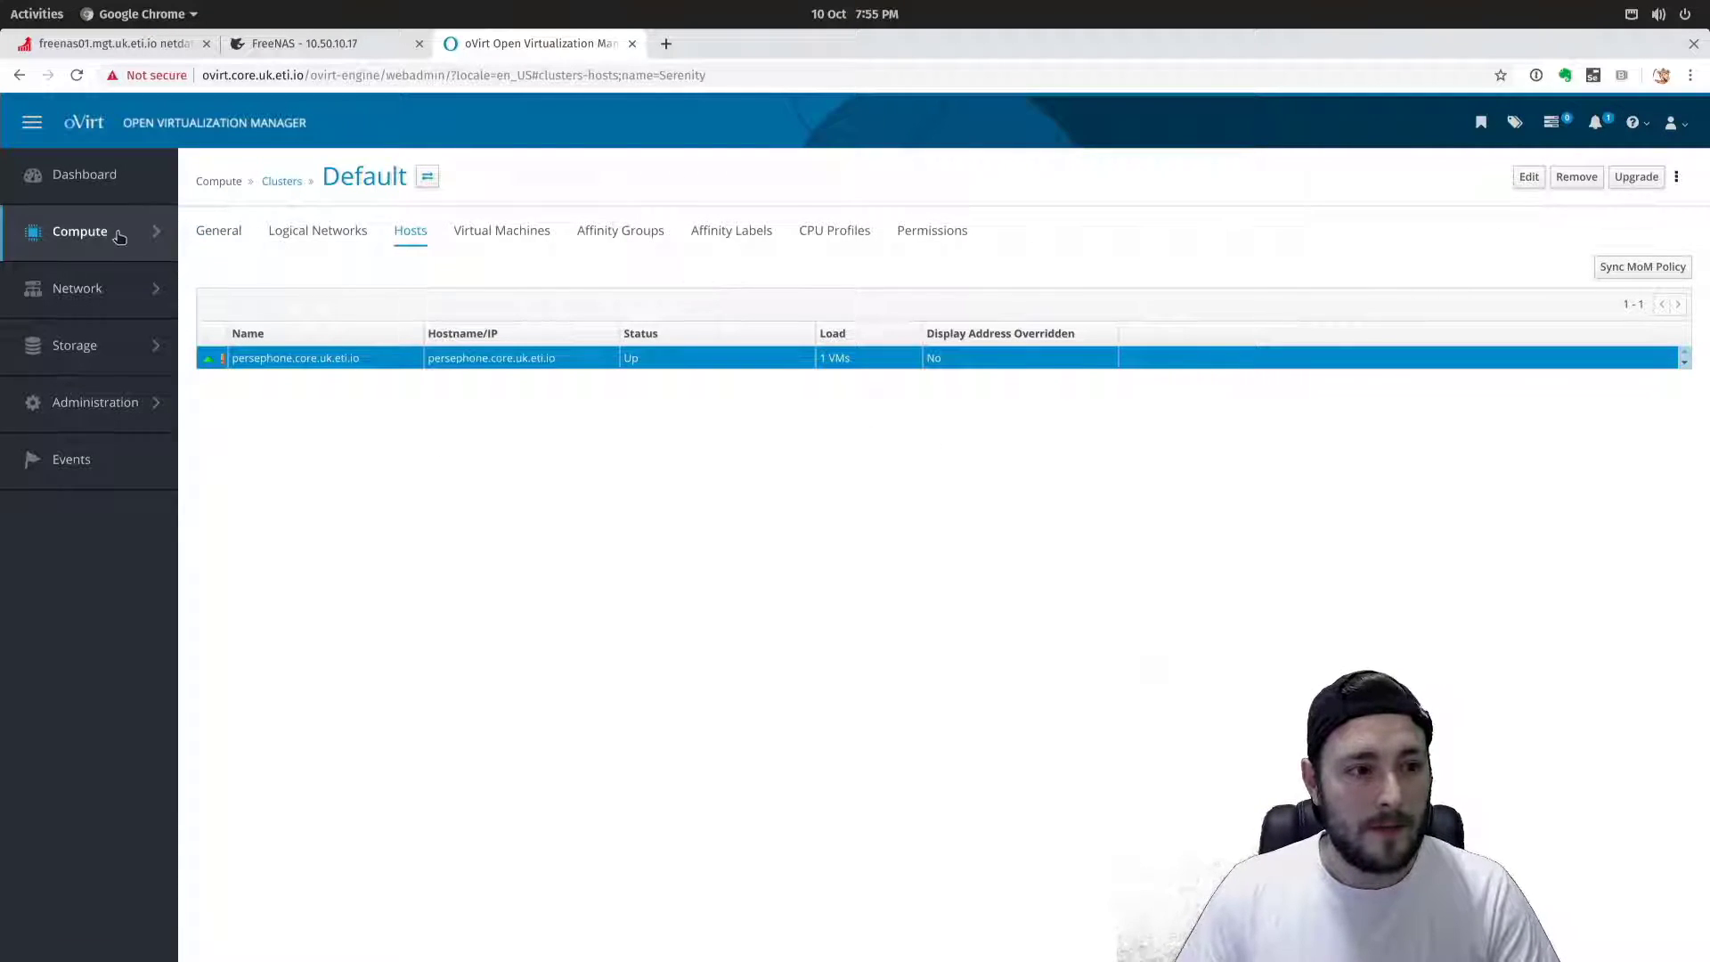
pyautogui.moveTo(120, 233)
pyautogui.click(216, 308)
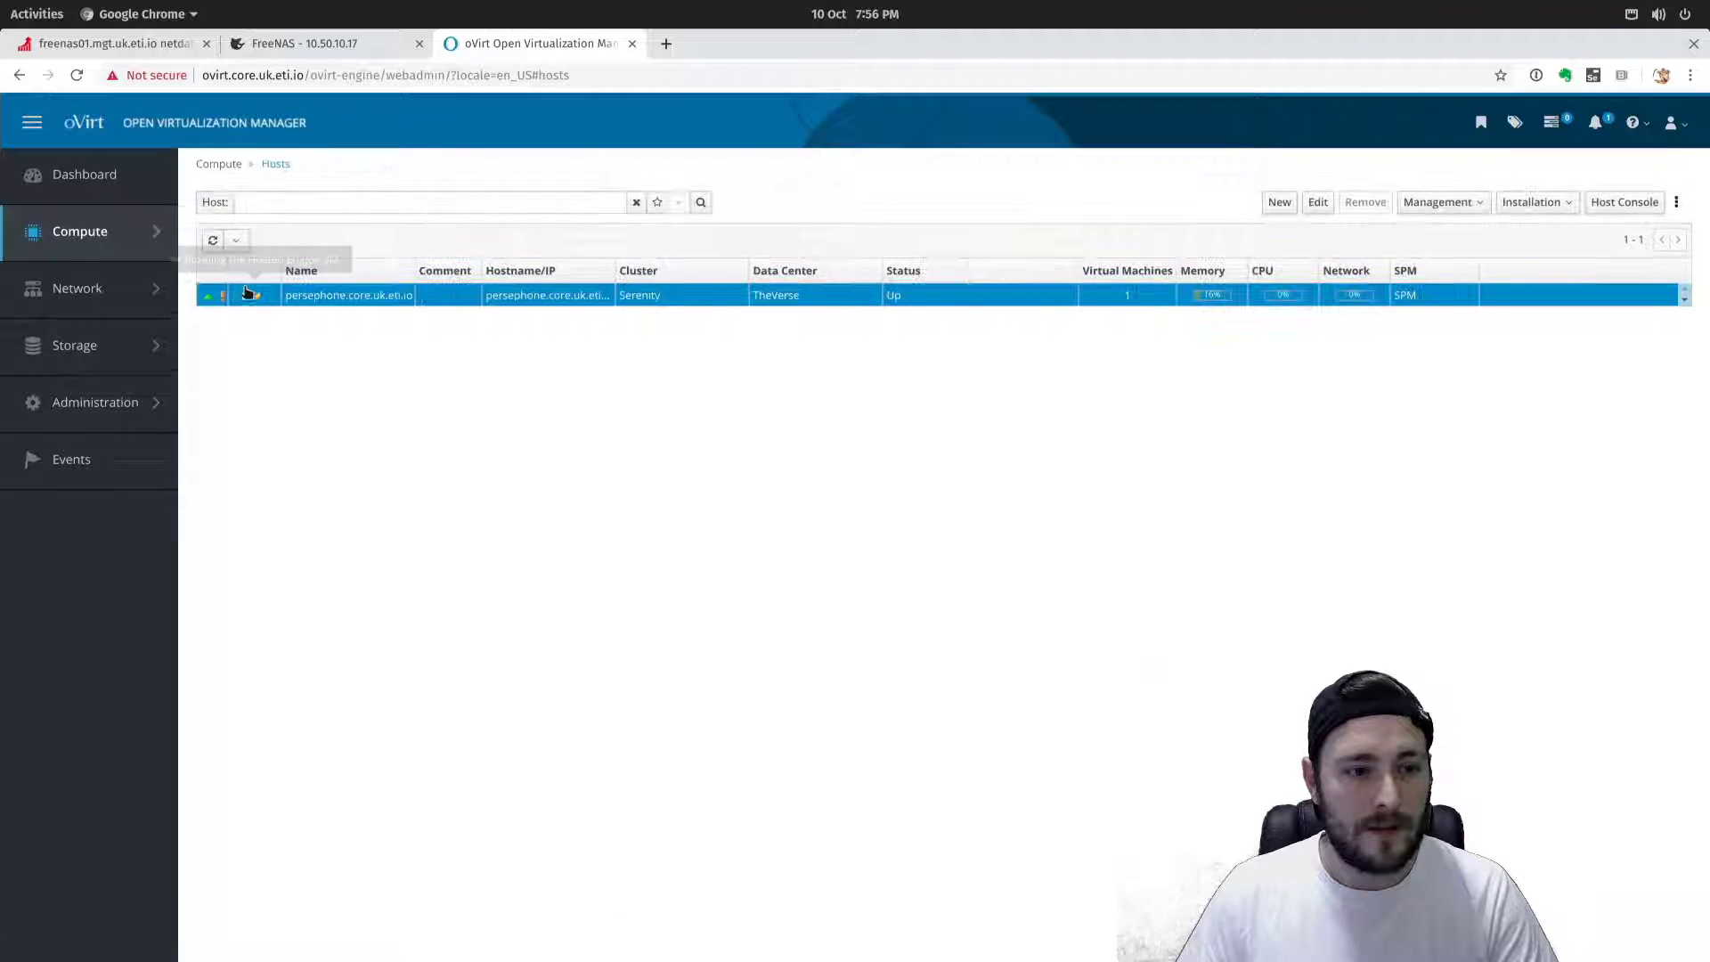
# Start a new host and name it haven.core.uk.eti.io.
pyautogui.click(1283, 203)
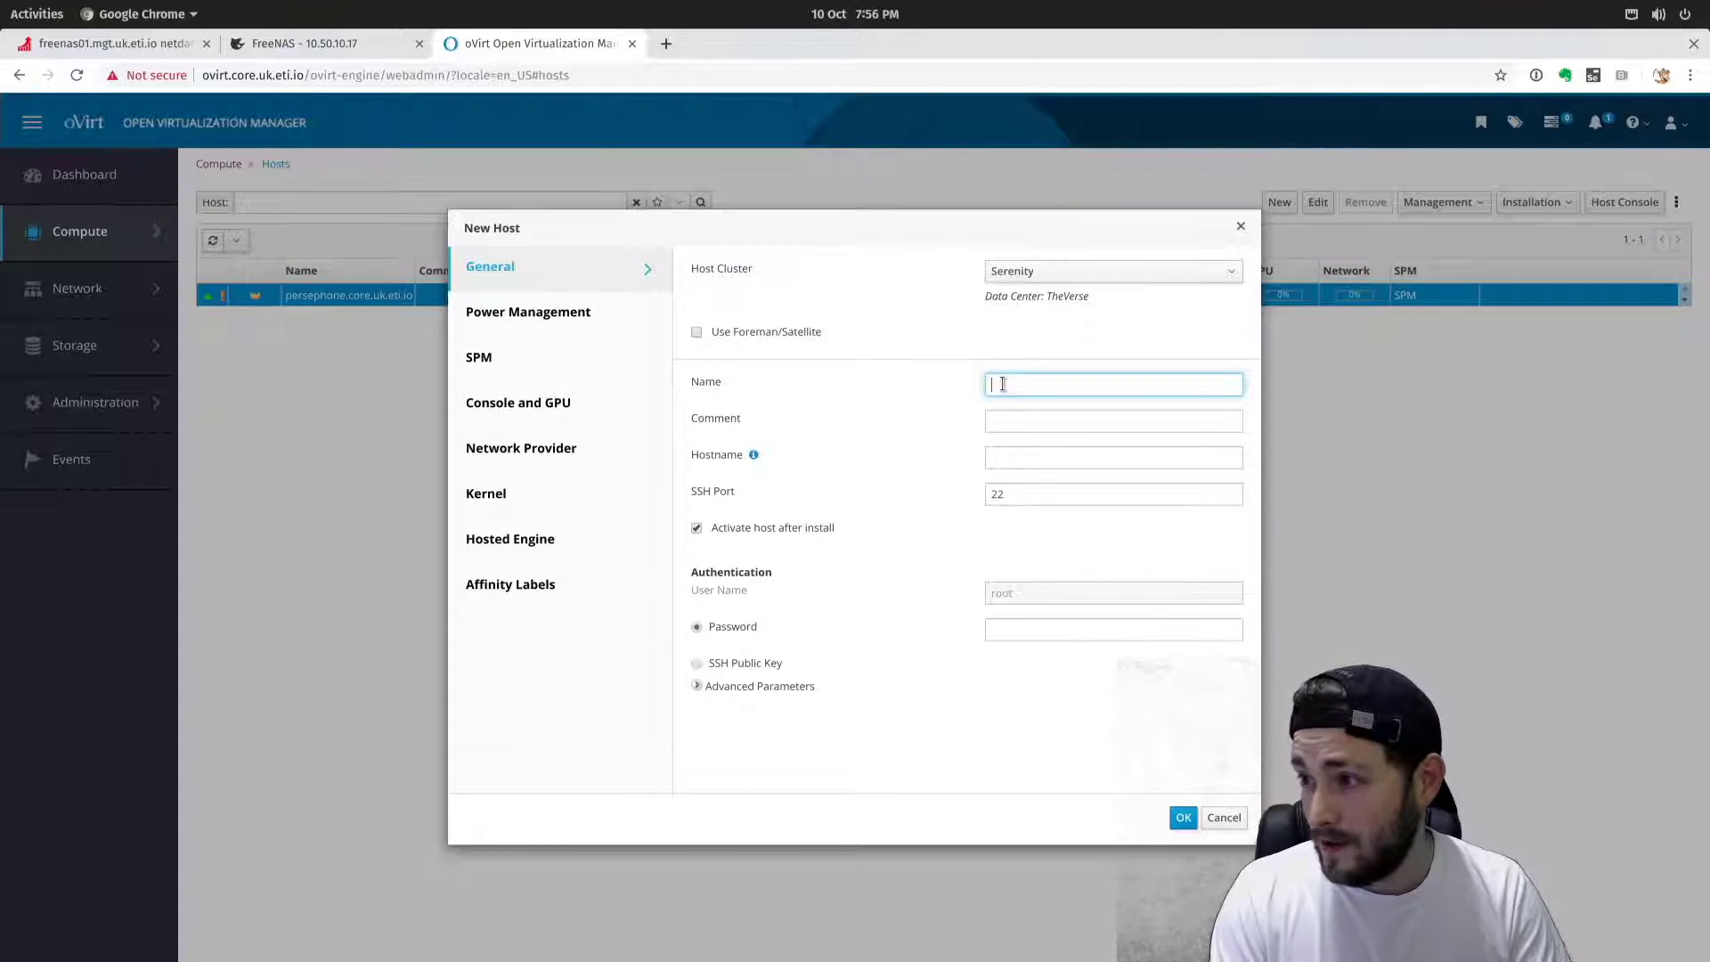
pyautogui.write('or')
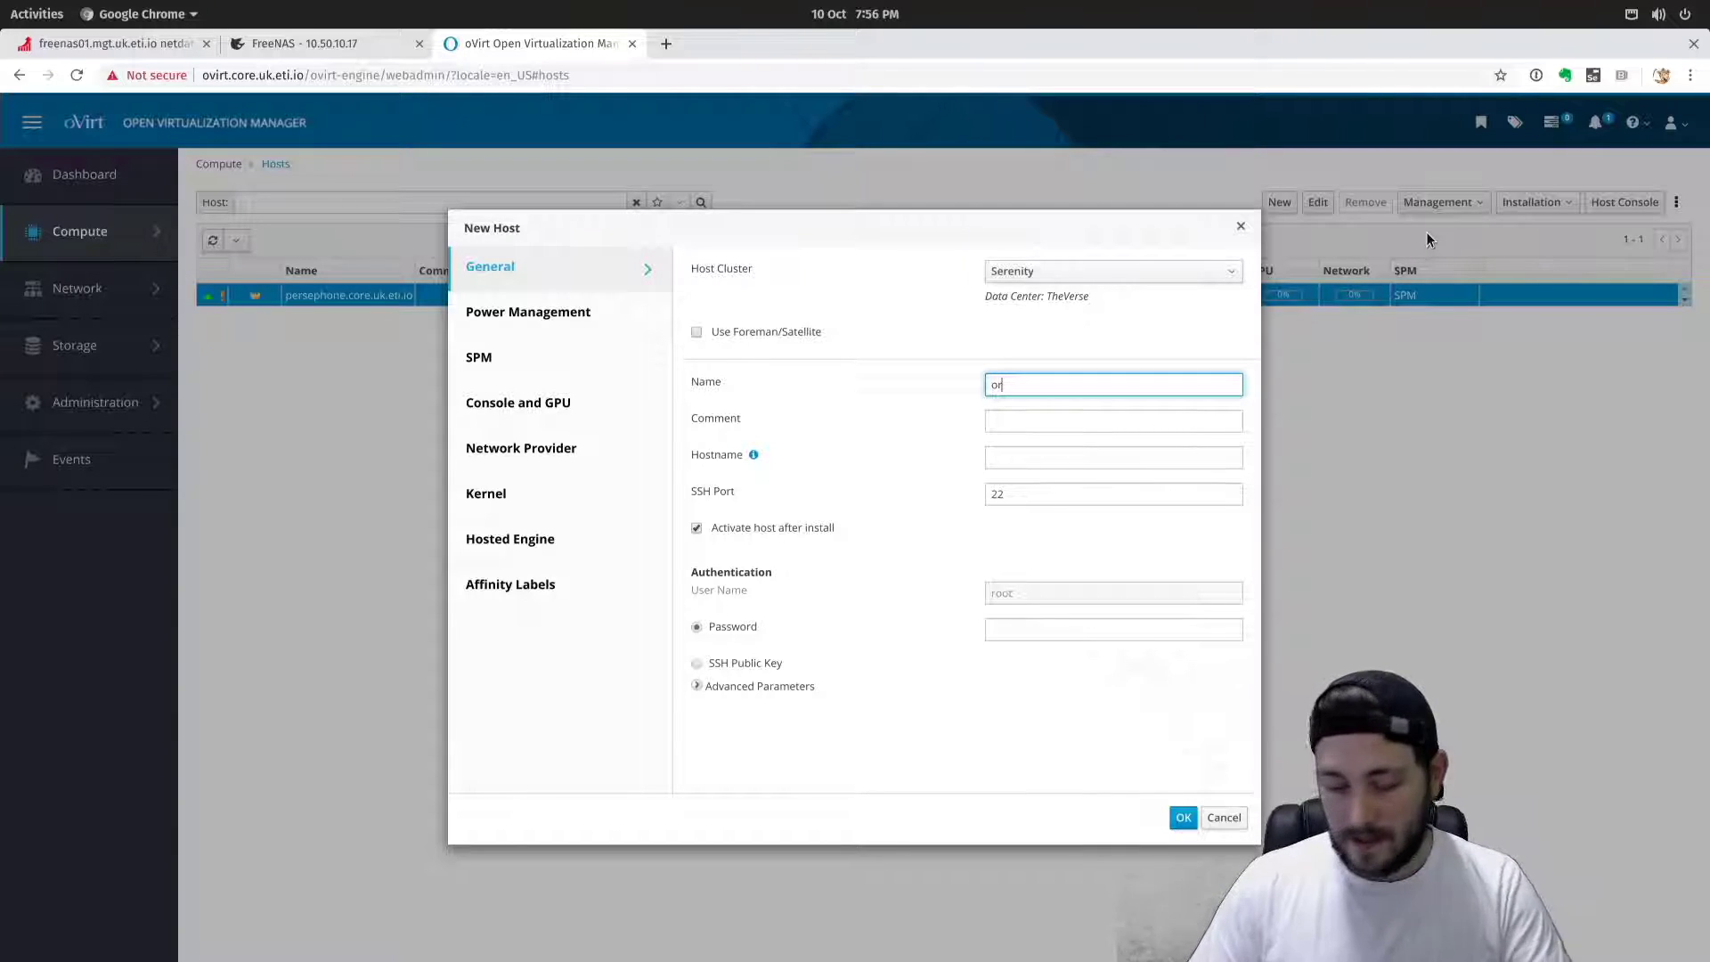
pyautogui.press('BackSpace')
pyautogui.press('BackSpace')
pyautogui.write('ha')
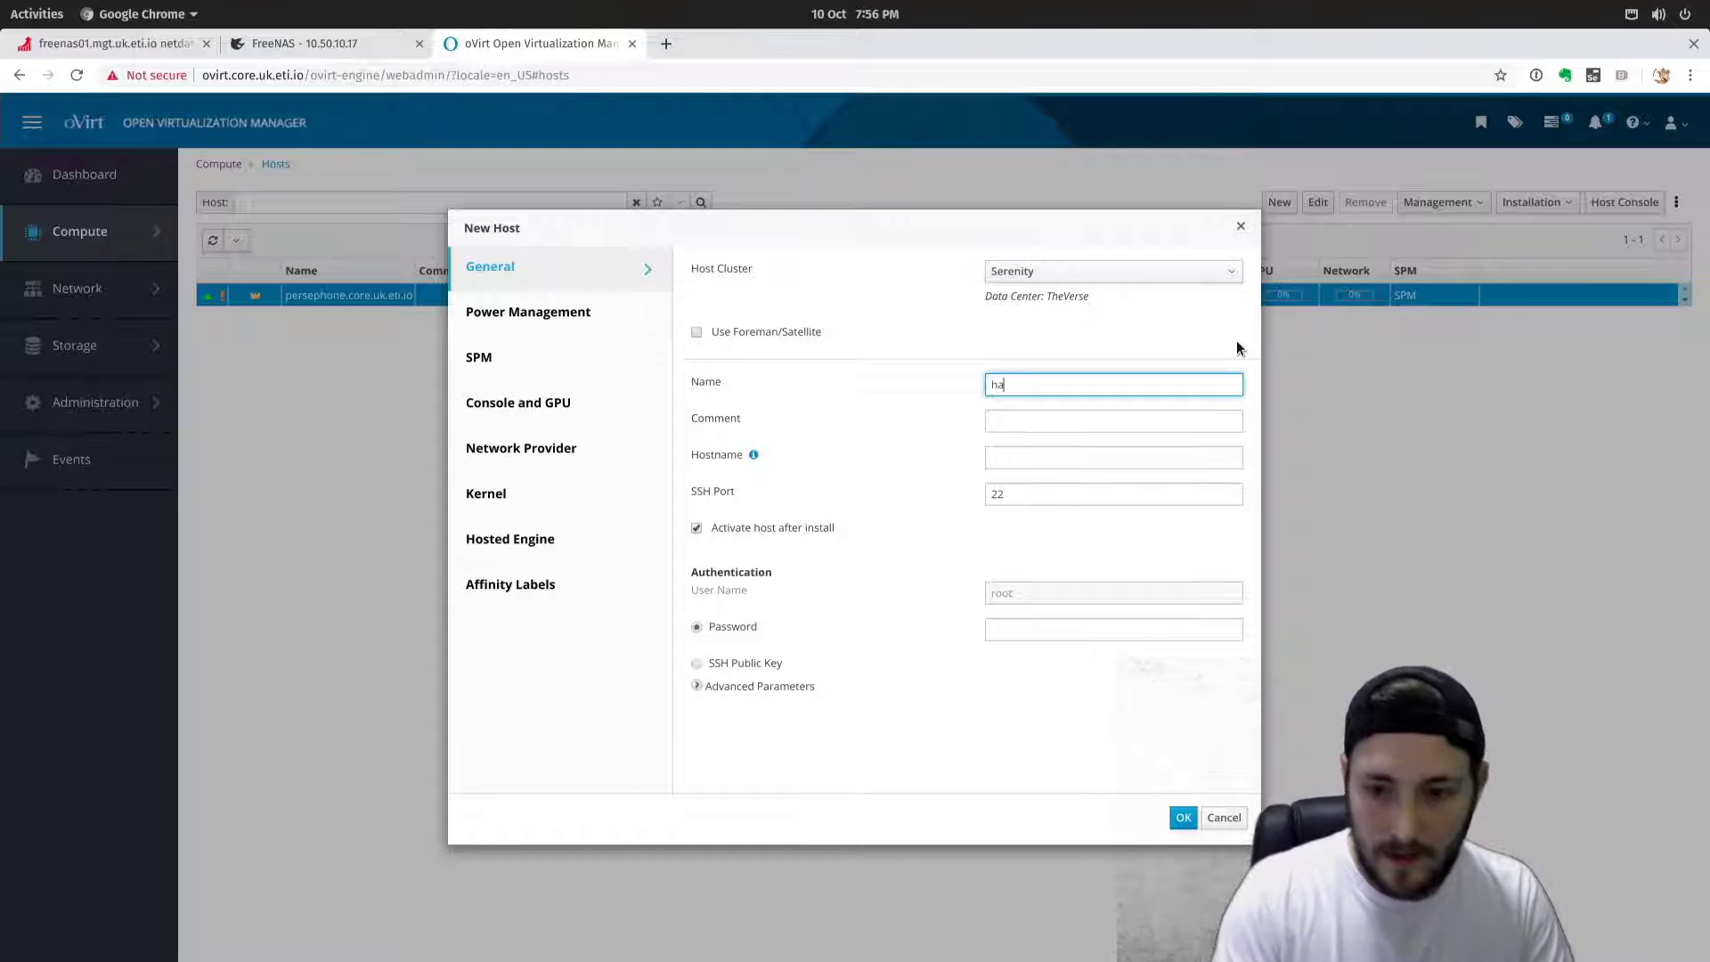
pyautogui.write('ven.c')
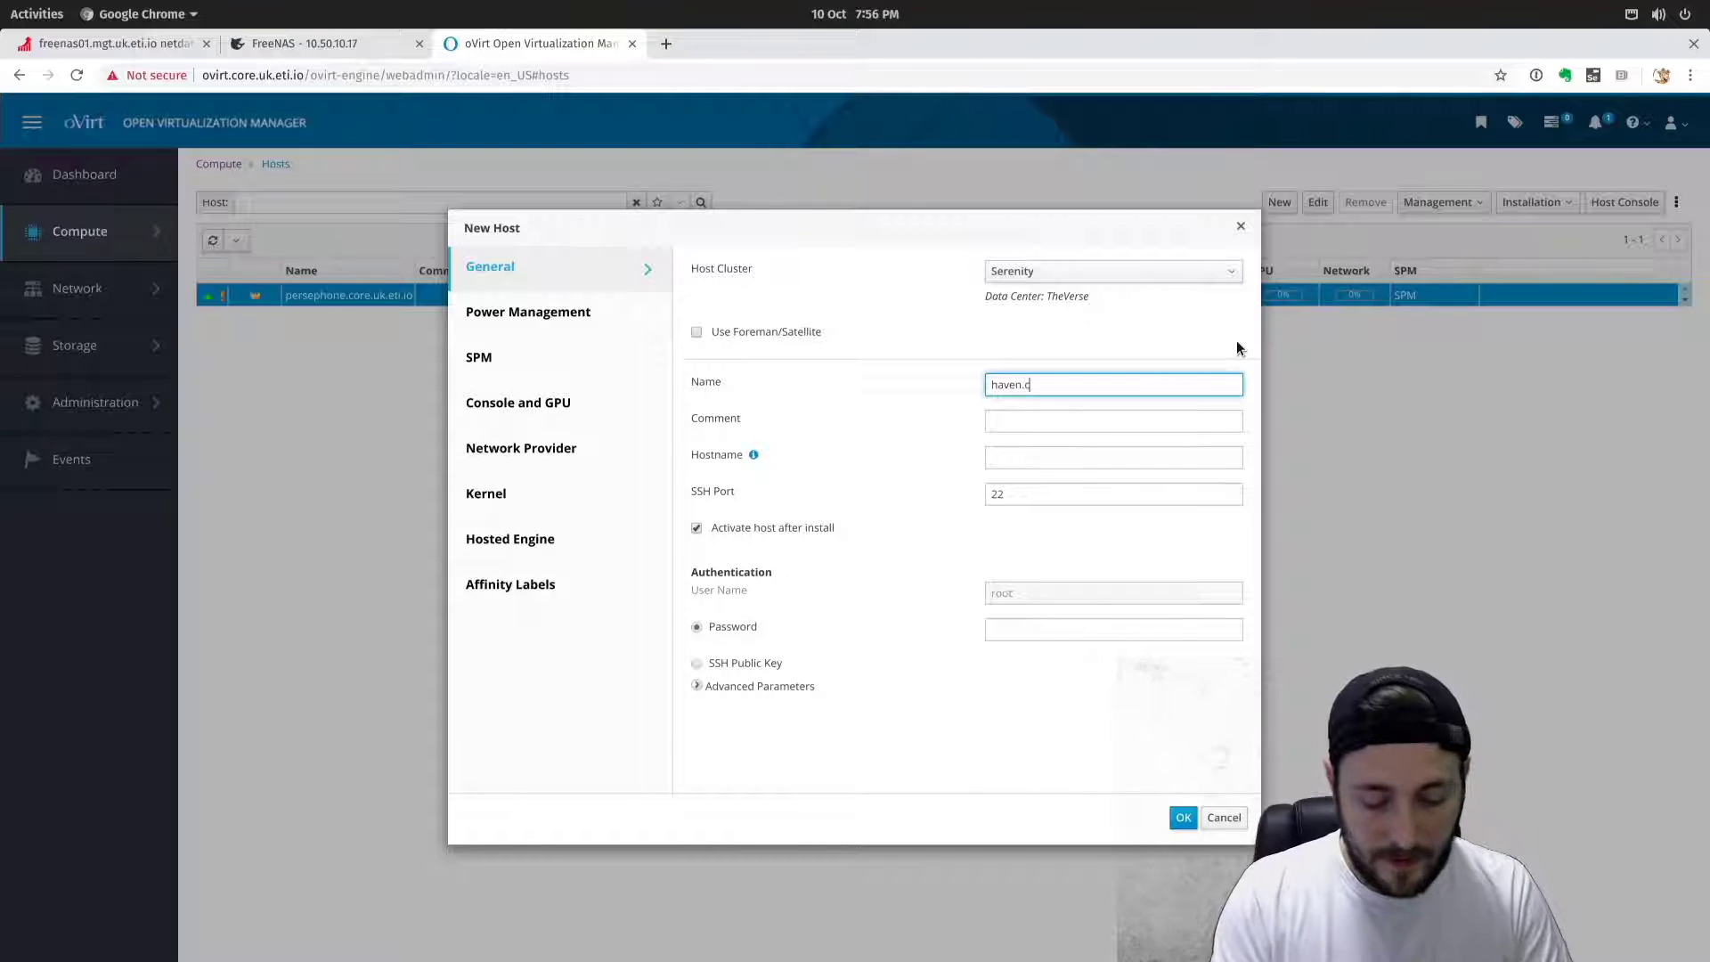
pyautogui.write('ore.uk.eti.io')
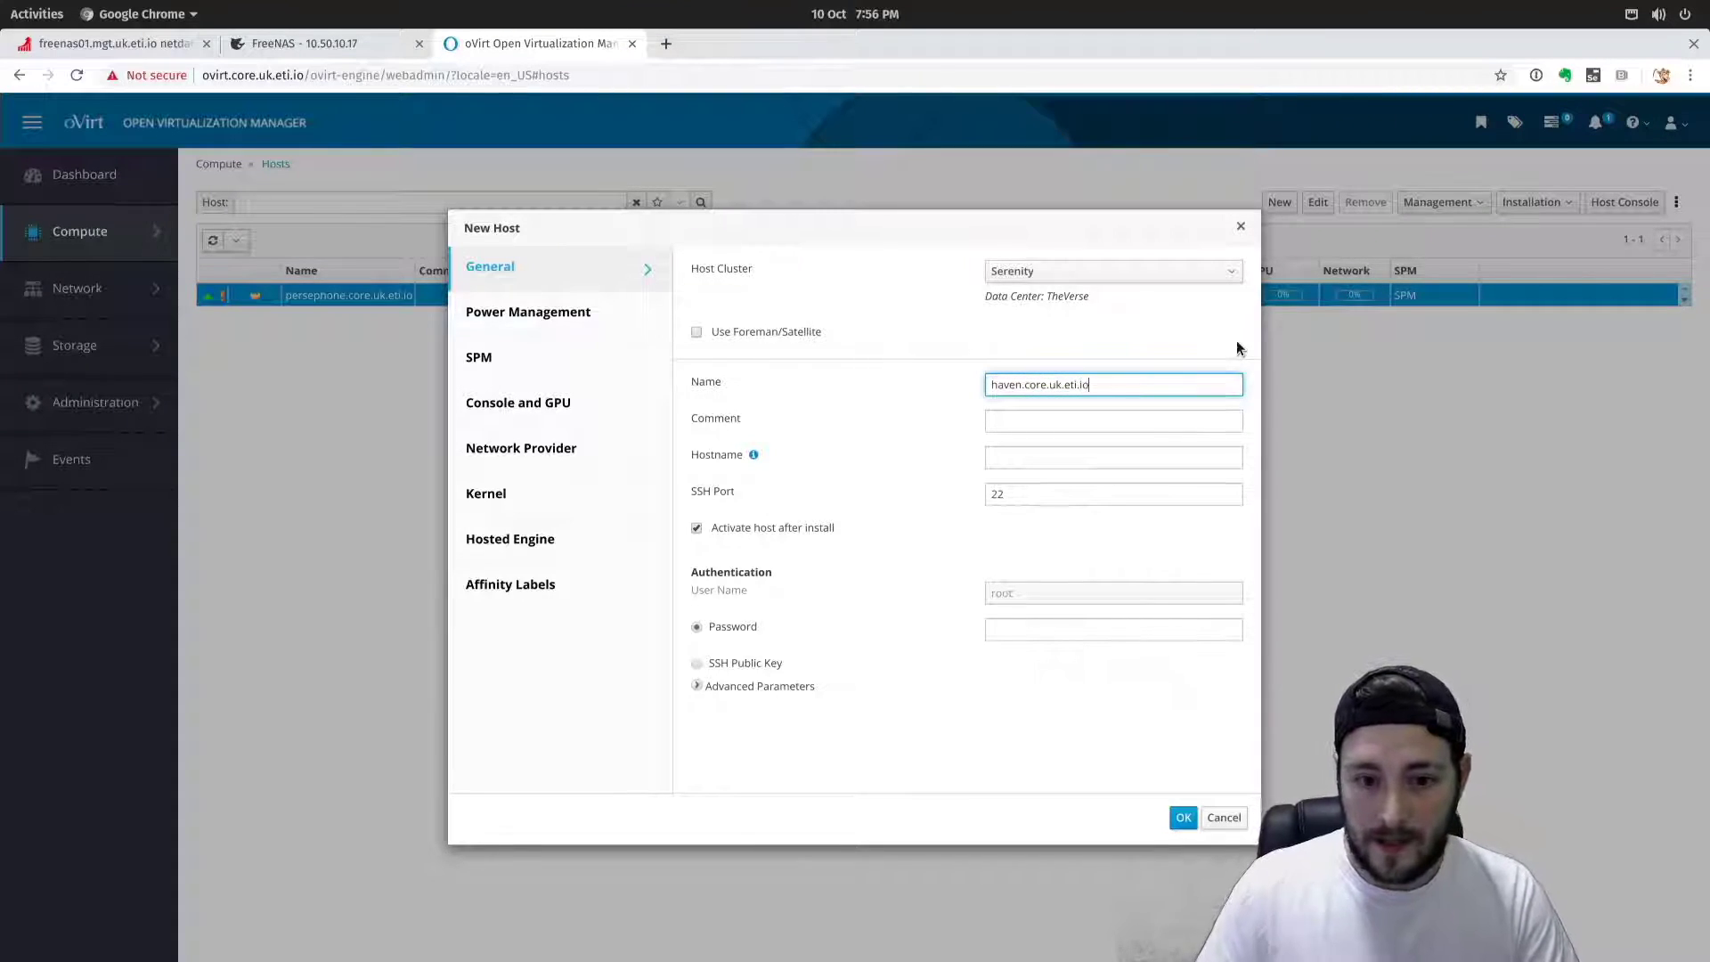
pyautogui.moveTo(1104, 384); pyautogui.dragTo(948, 380)
pyautogui.write('c')
# Undo the accidental name edit and copy haven.core.uk.eti.io into the Hostname field.
pyautogui.click(1037, 461)
pyautogui.press('super')
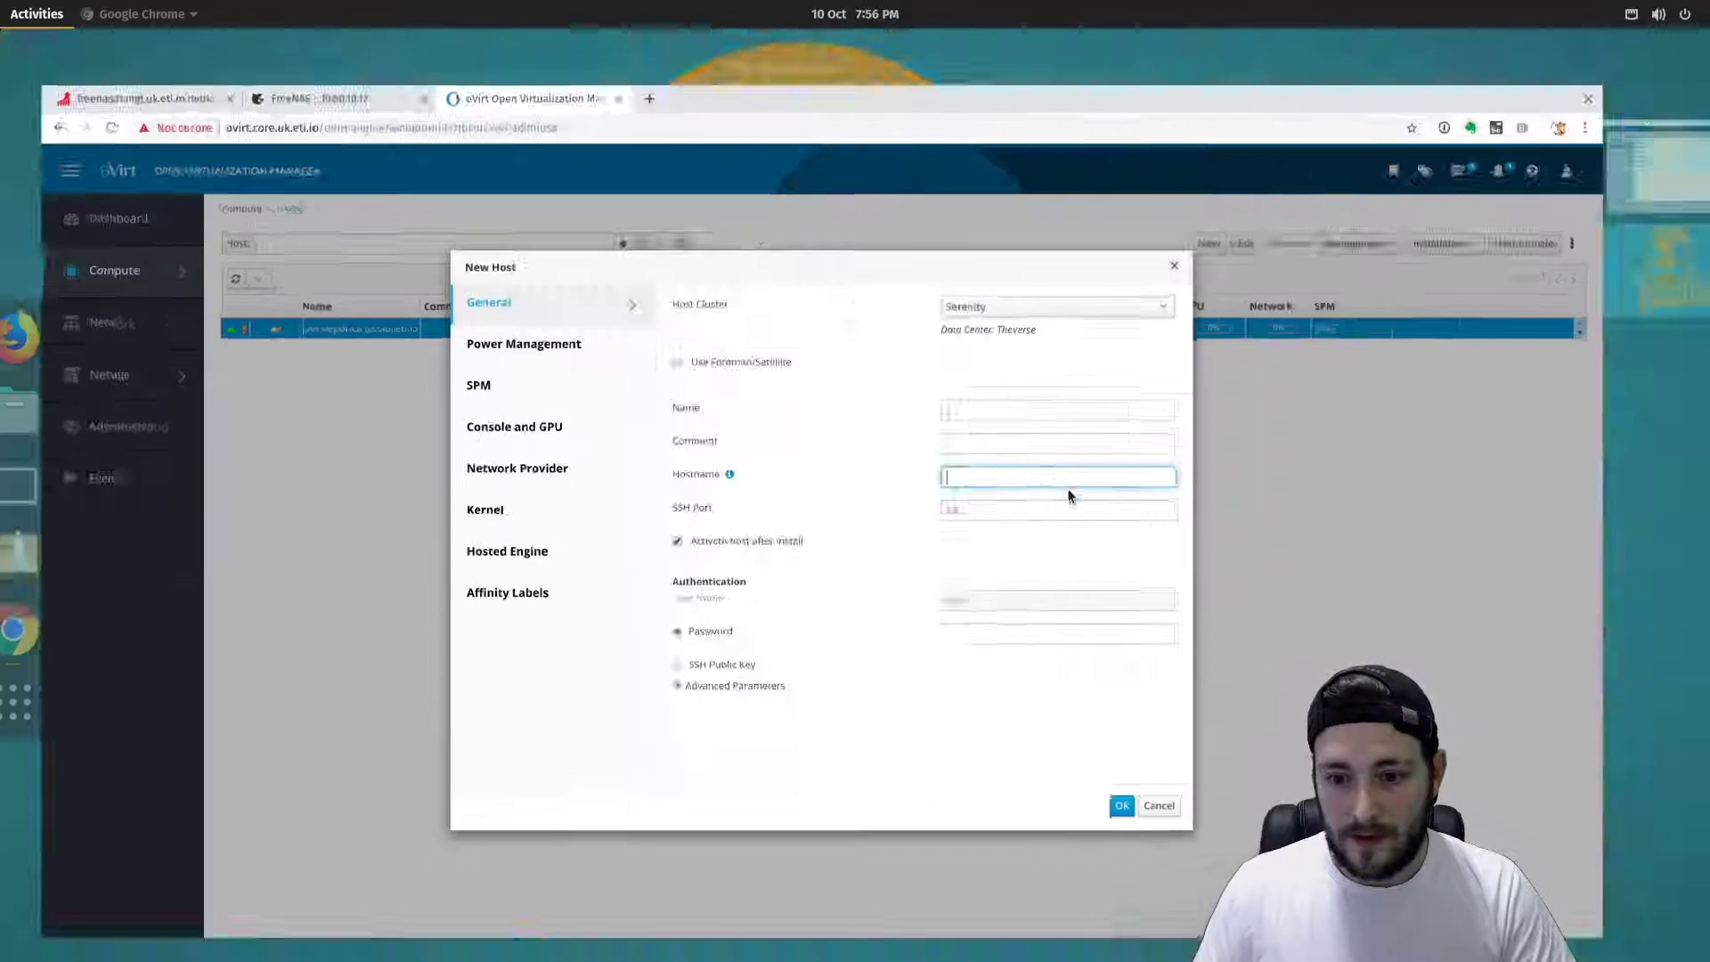
pyautogui.press('super+v')
pyautogui.press('Escape')
pyautogui.press('Escape')
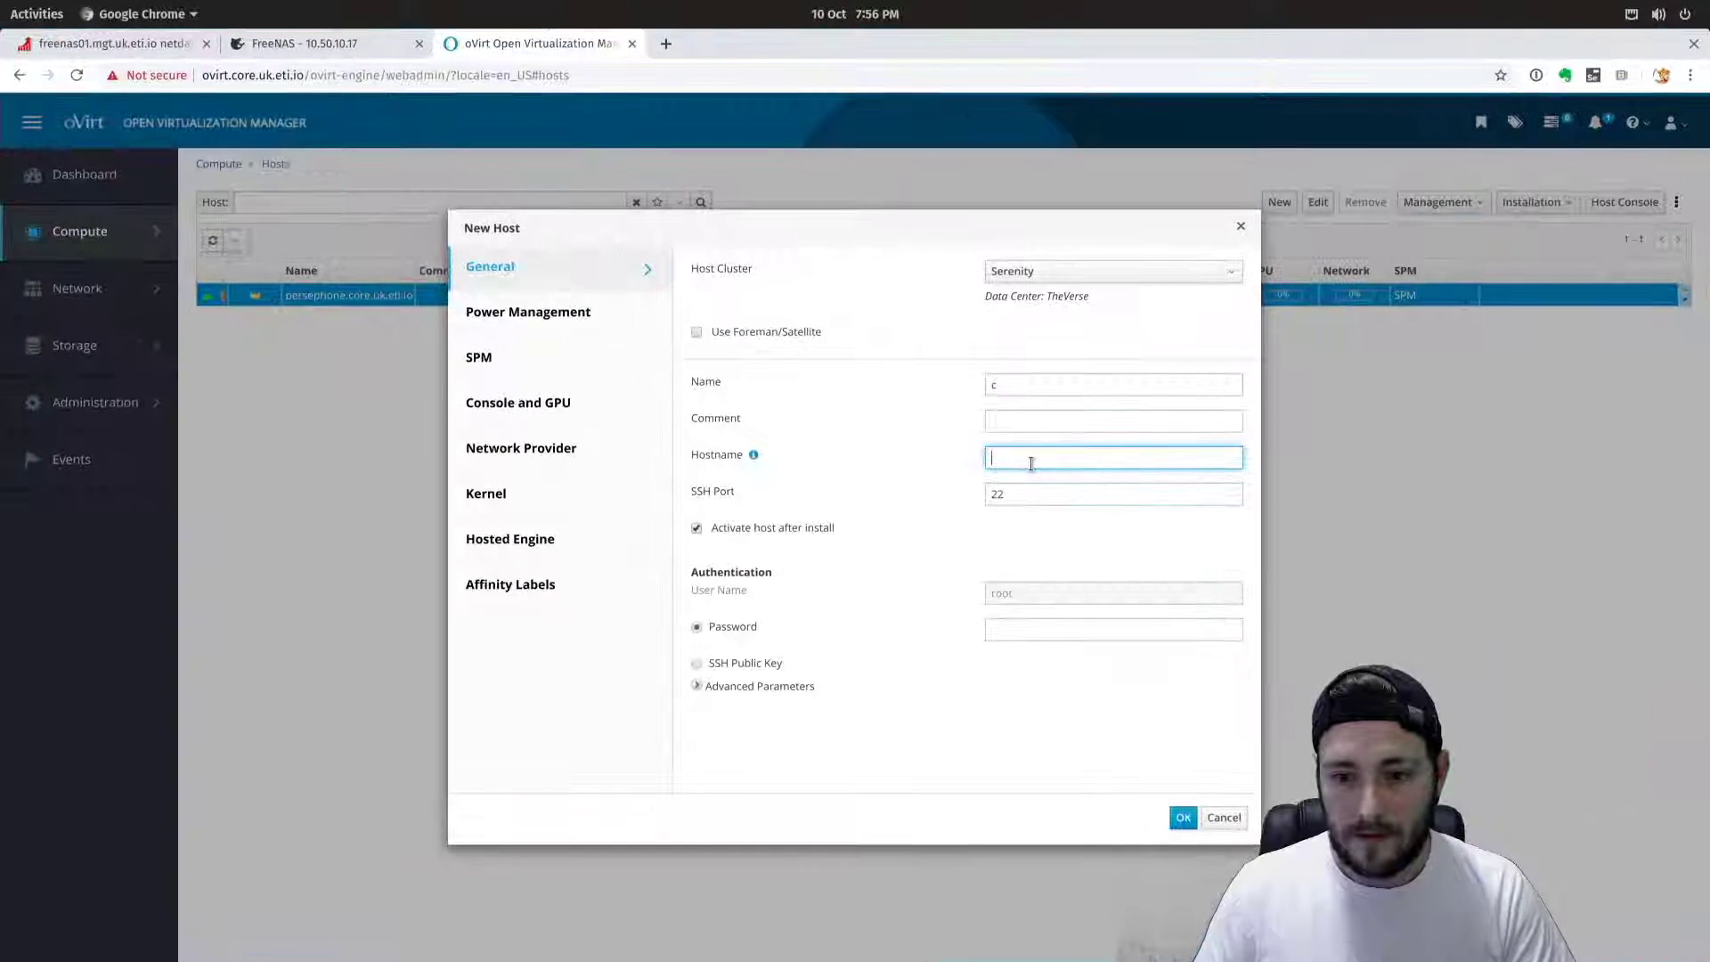
pyautogui.click(1013, 384)
pyautogui.hotkey('ctrl', 'z')
pyautogui.hotkey('ctrl', 'z')
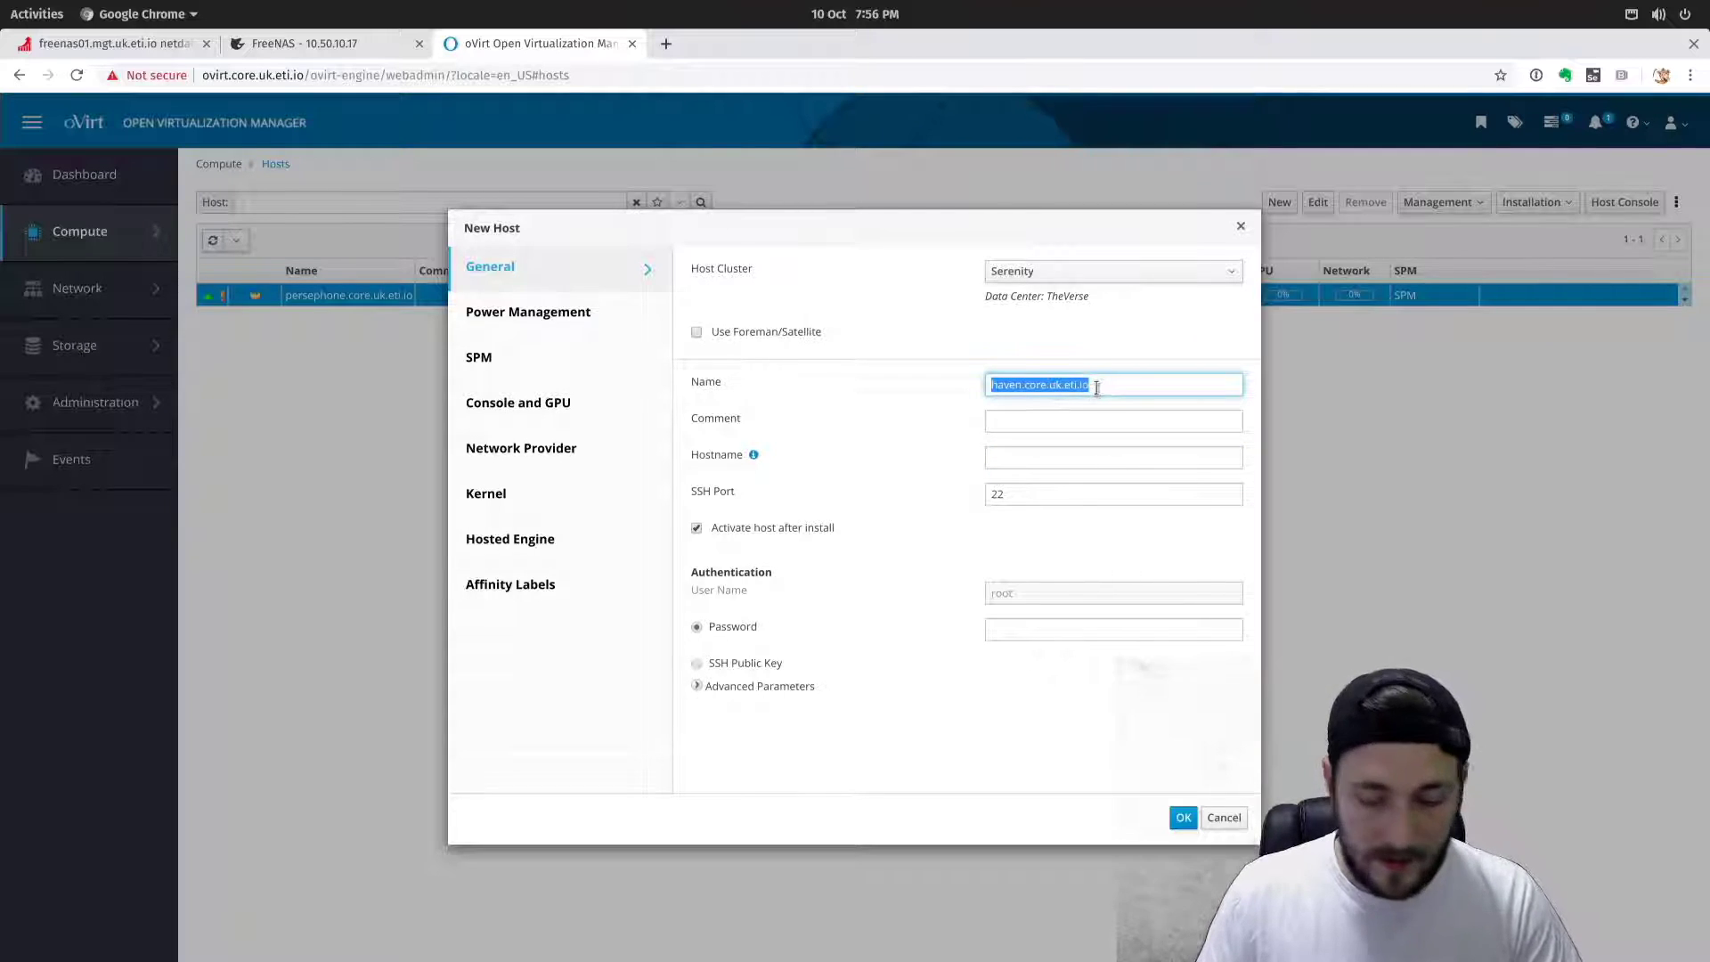
pyautogui.hotkey('ctrl', 'c')
pyautogui.click(1046, 455)
pyautogui.hotkey('ctrl', 'v')
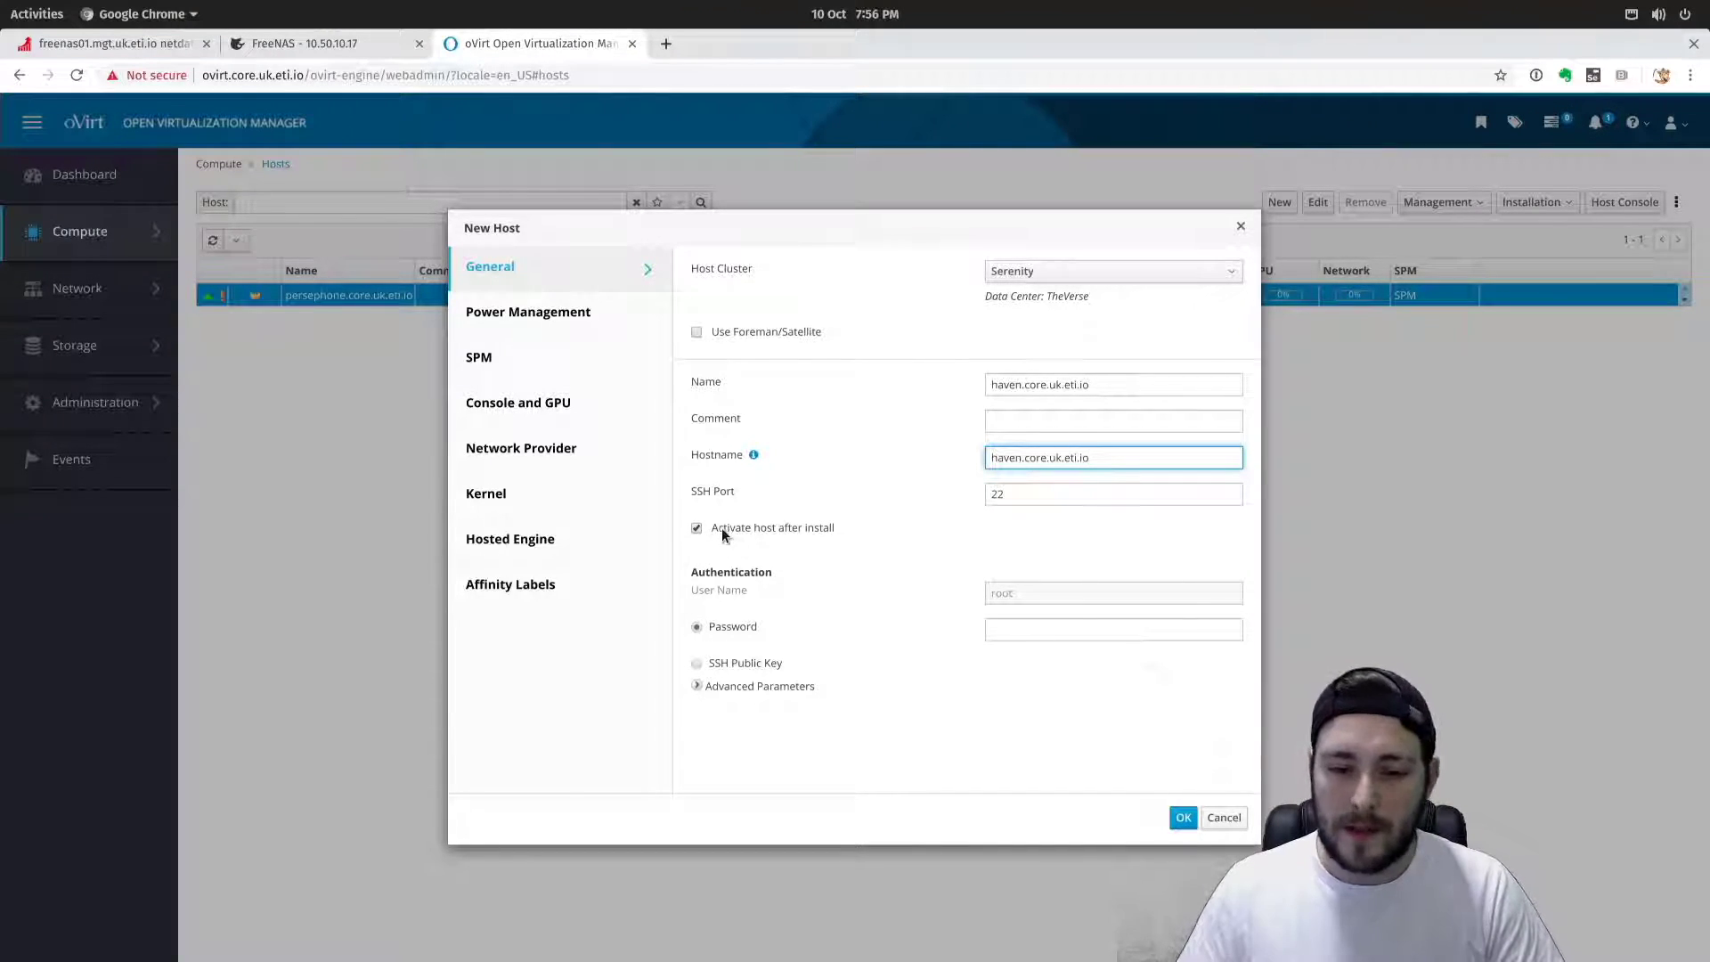
# Keep Activate host after install checked, enter the root password, and go to Power Management.
pyautogui.click(693, 529)
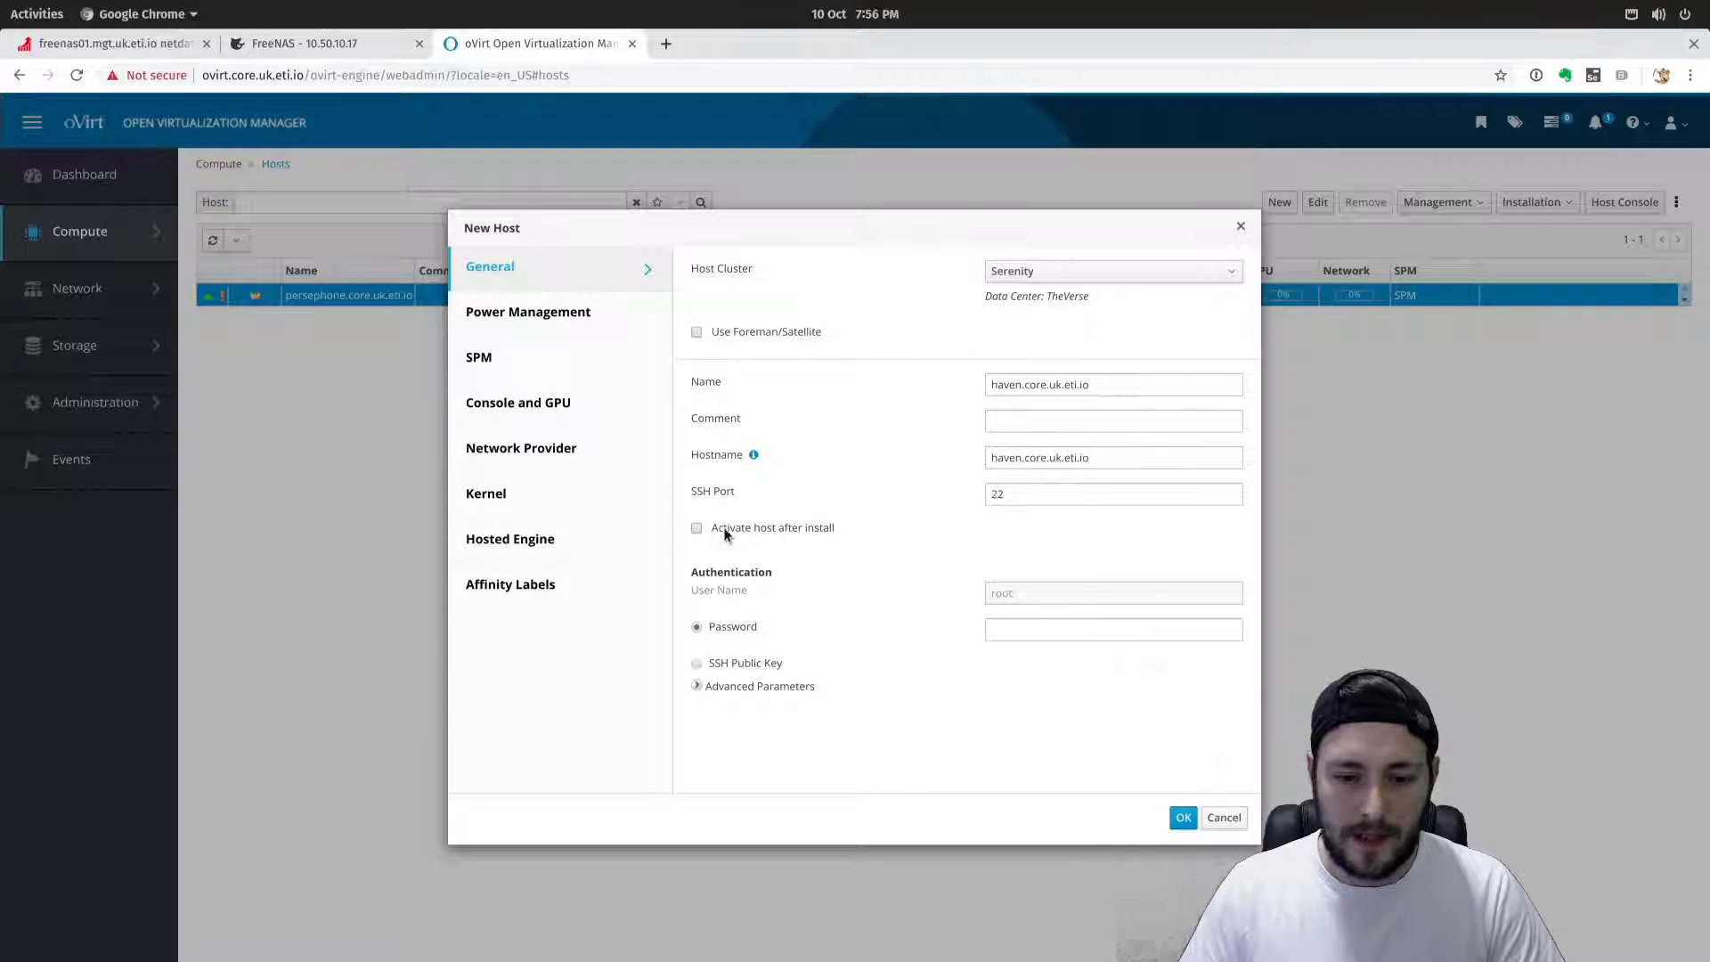
pyautogui.click(779, 530)
pyautogui.click(1024, 630)
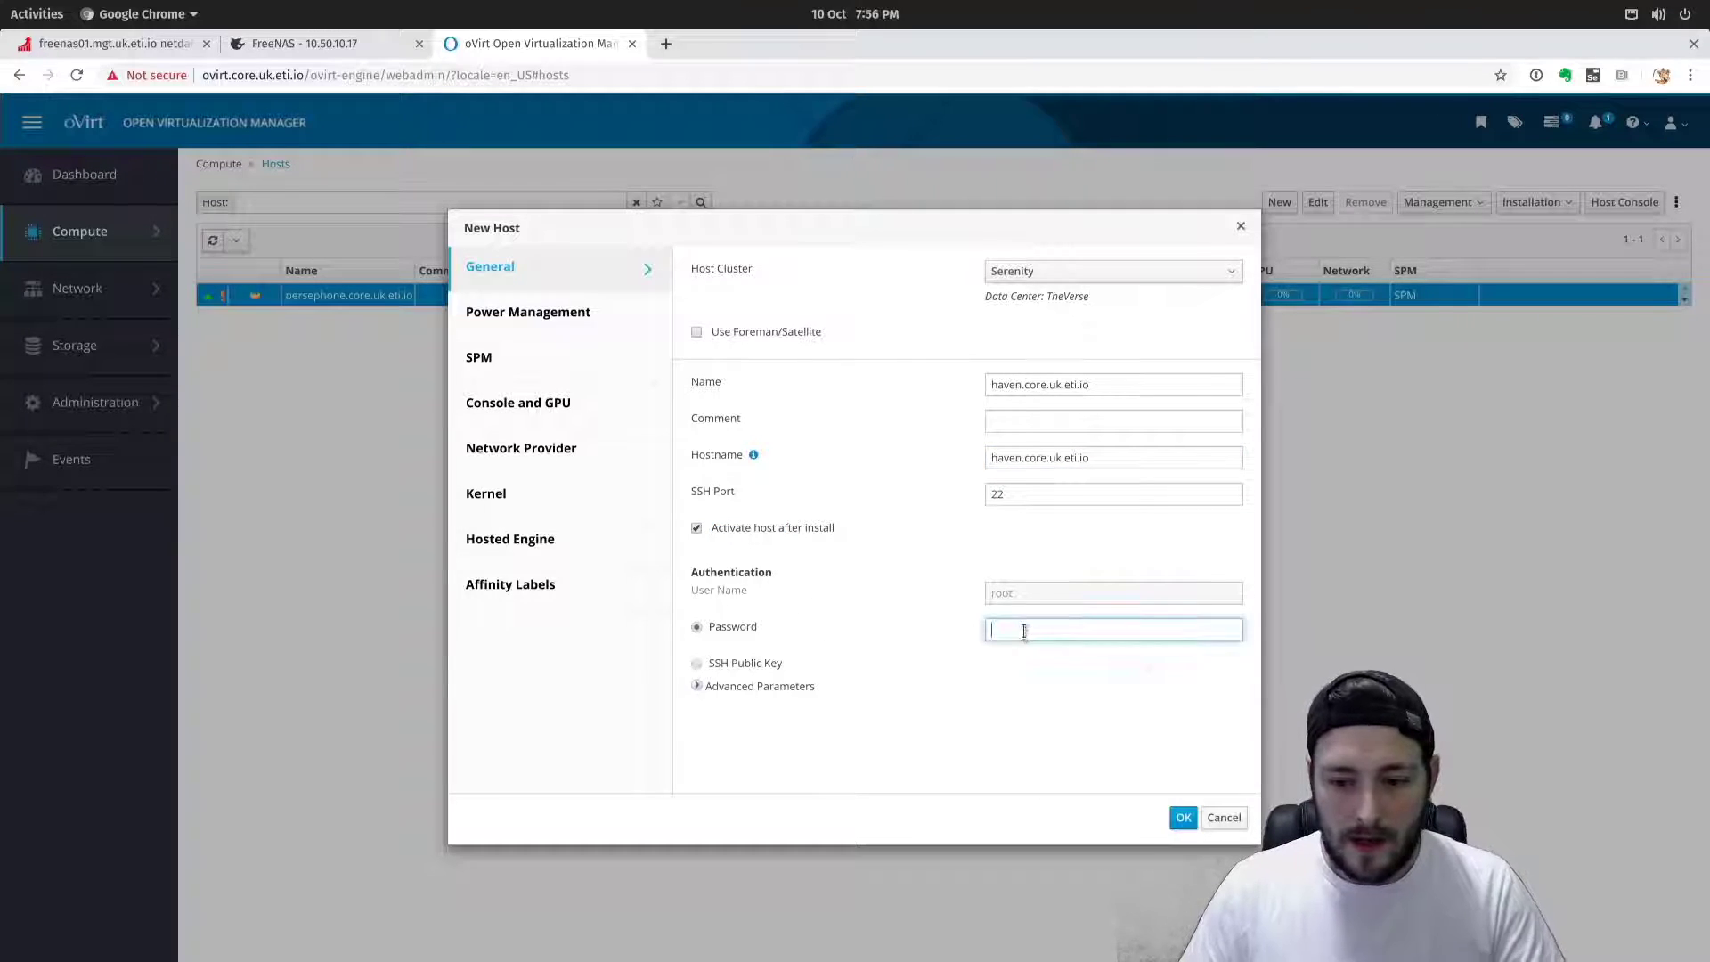
pyautogui.write('•••••••')
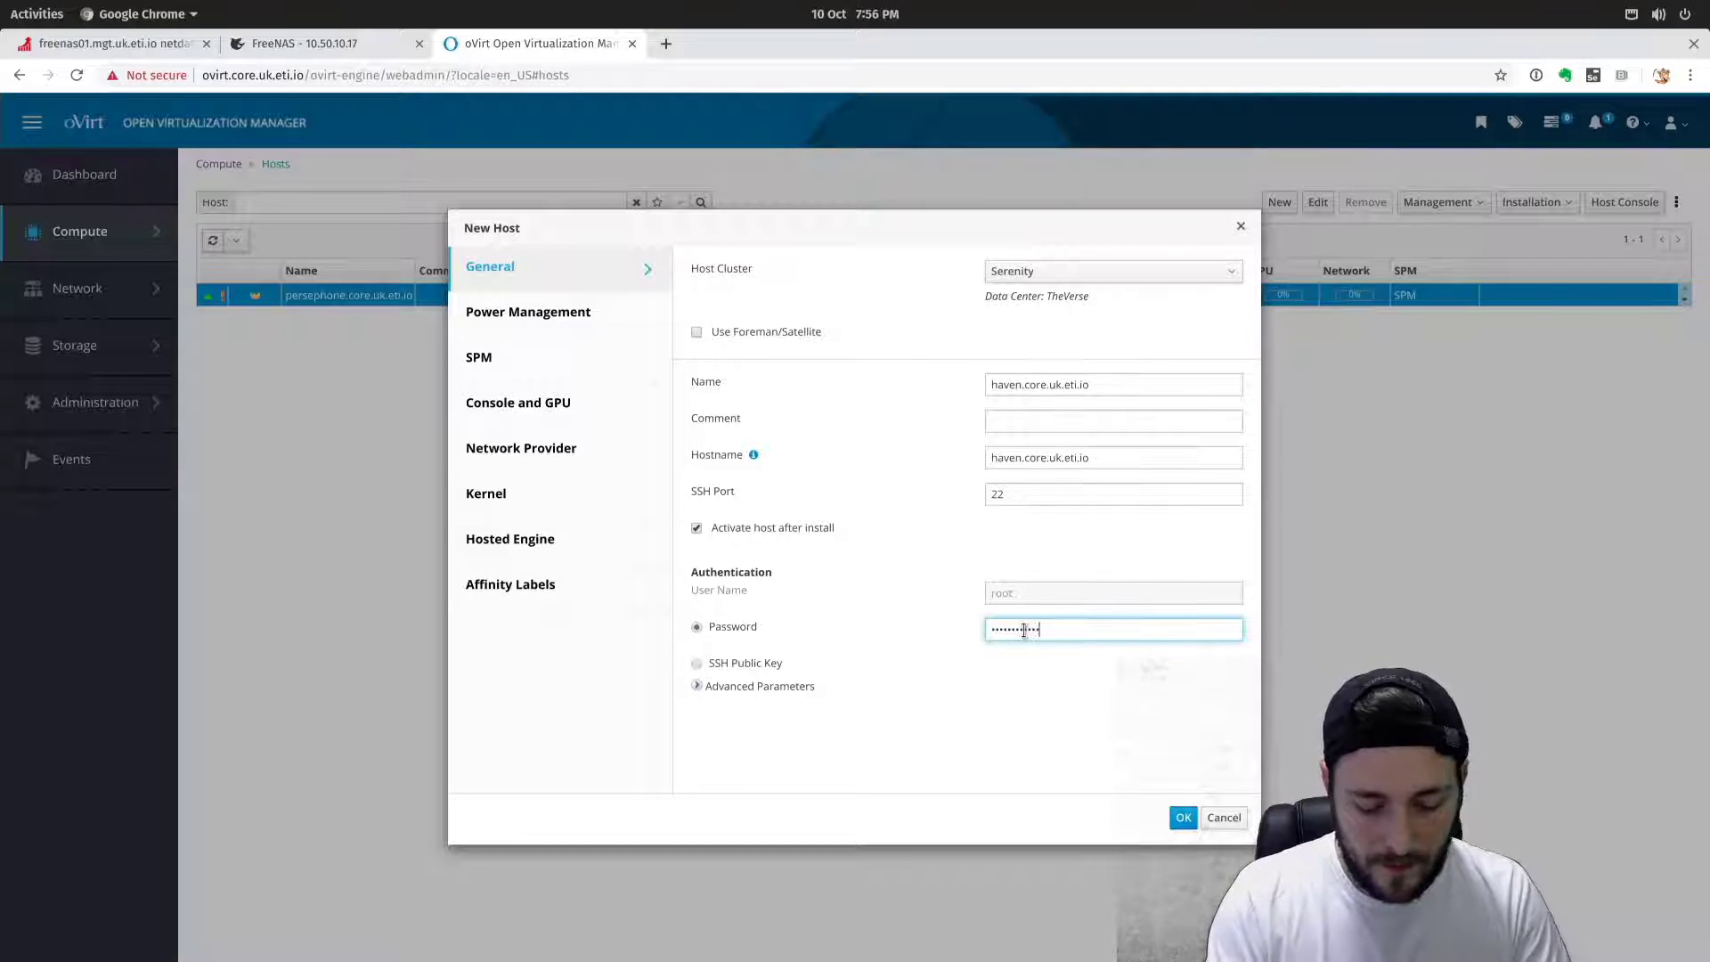
pyautogui.write('••••••••')
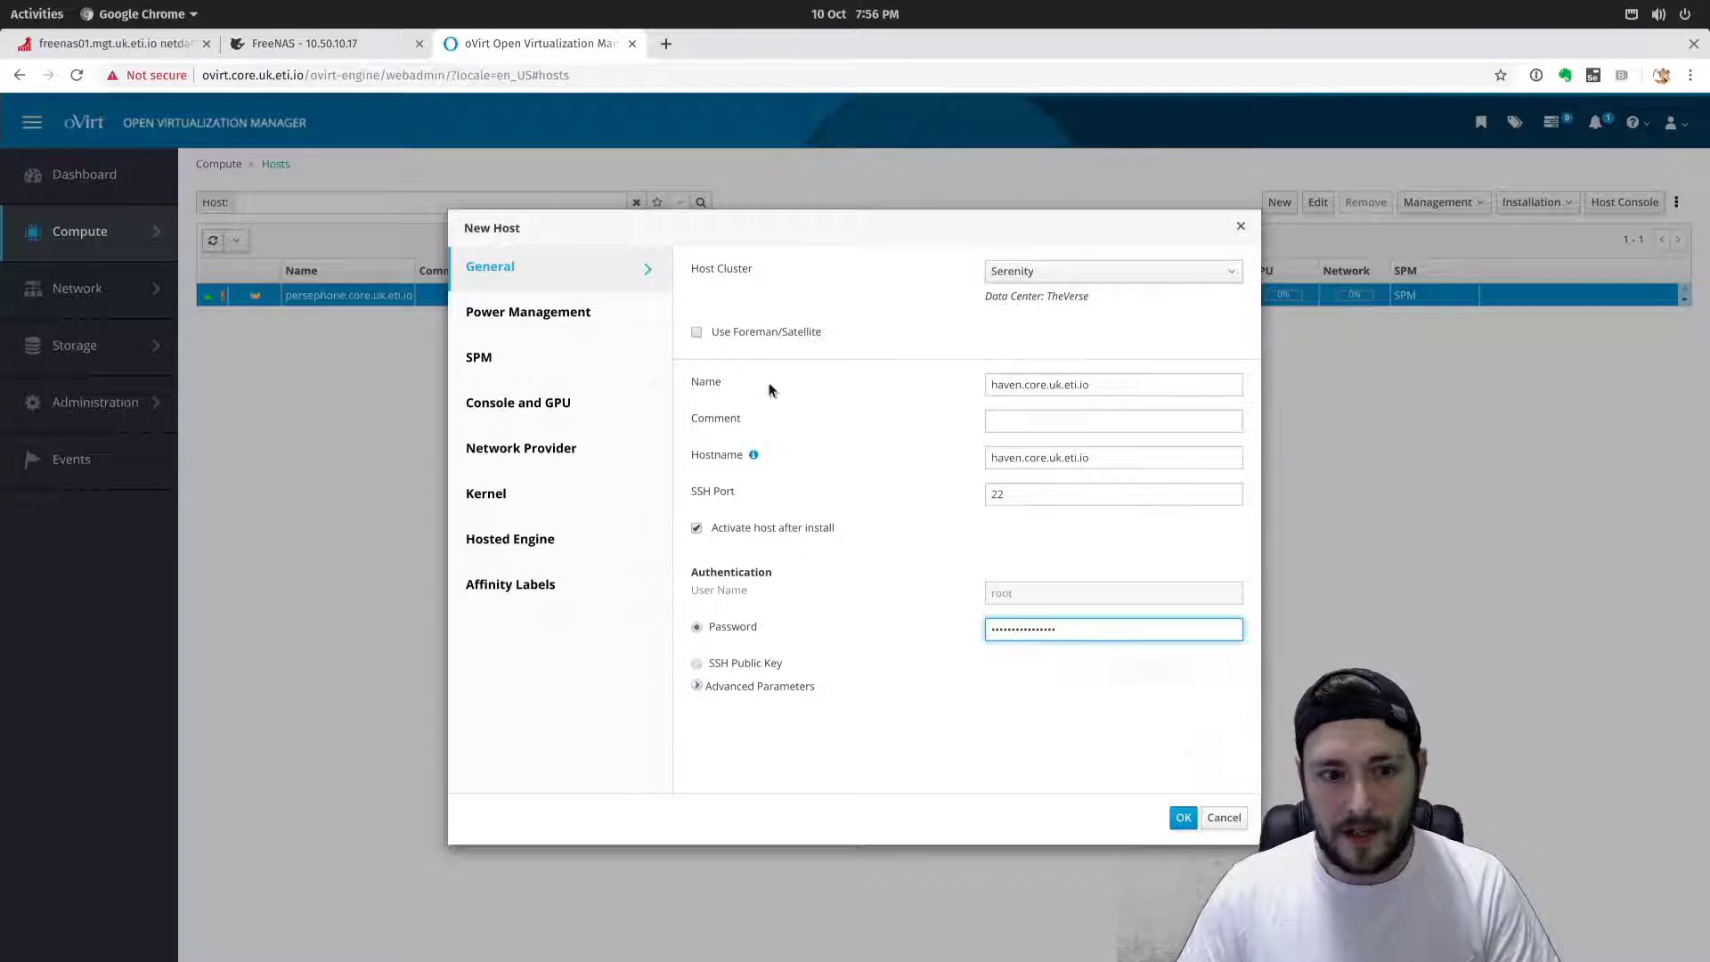
pyautogui.click(612, 311)
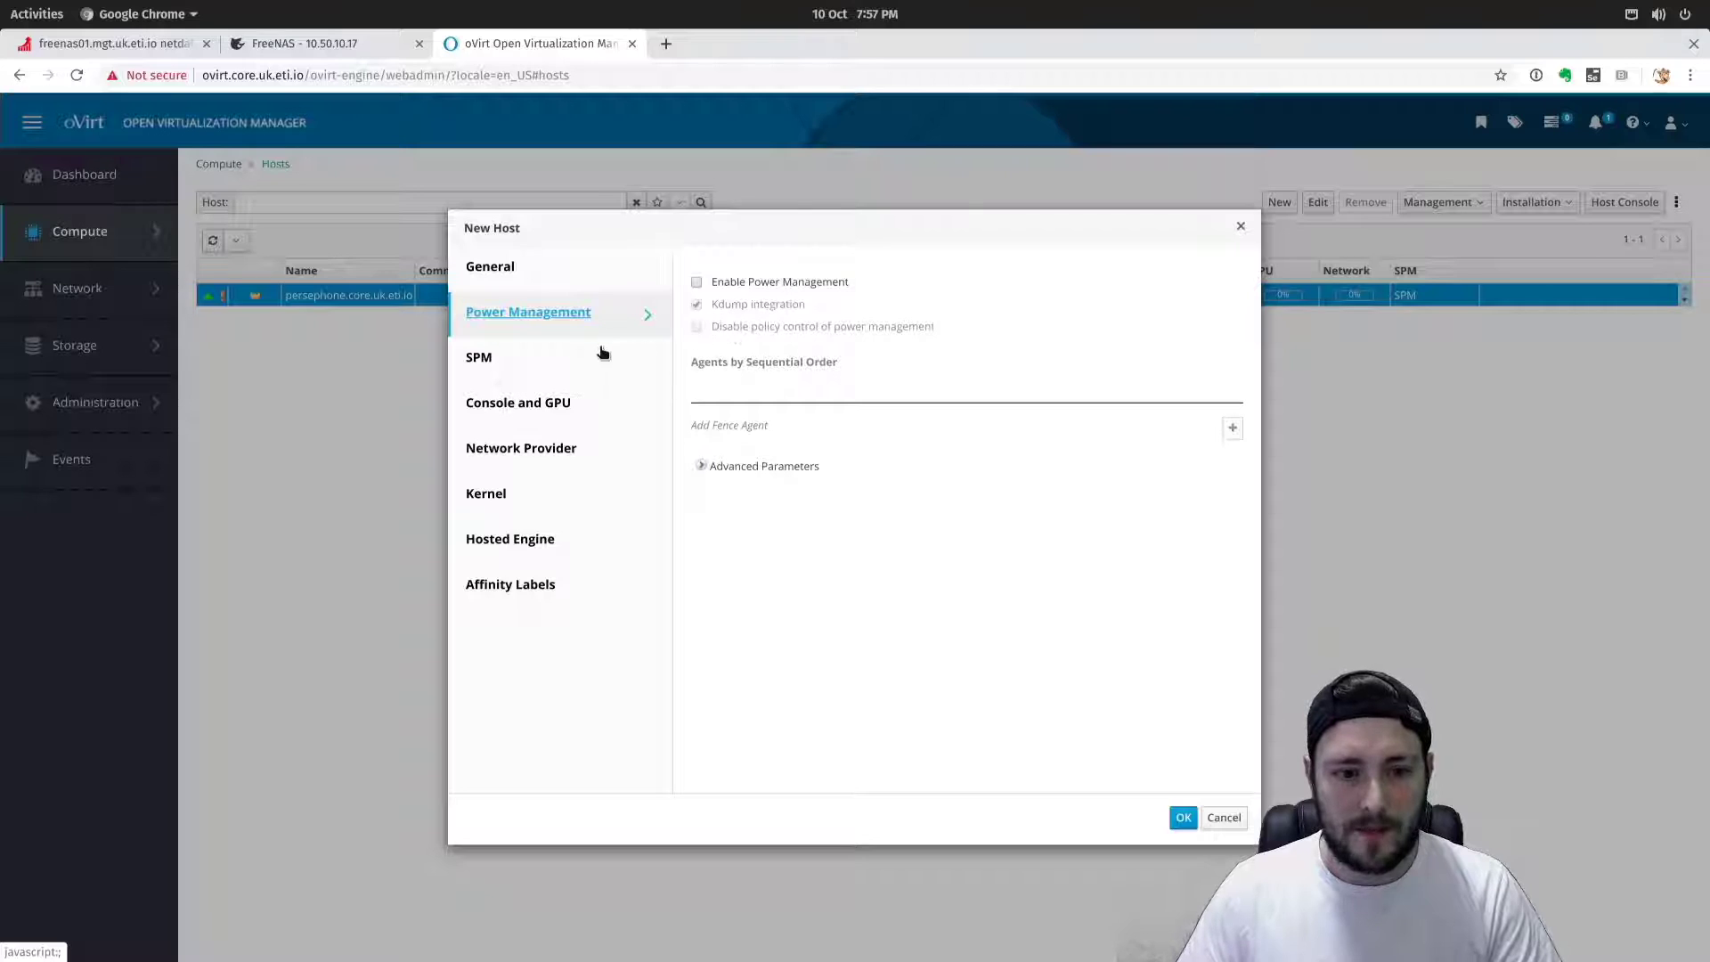
# Check SPM priority (Normal) and Console and GPU settings, then reach Network Provider.
pyautogui.click(524, 356)
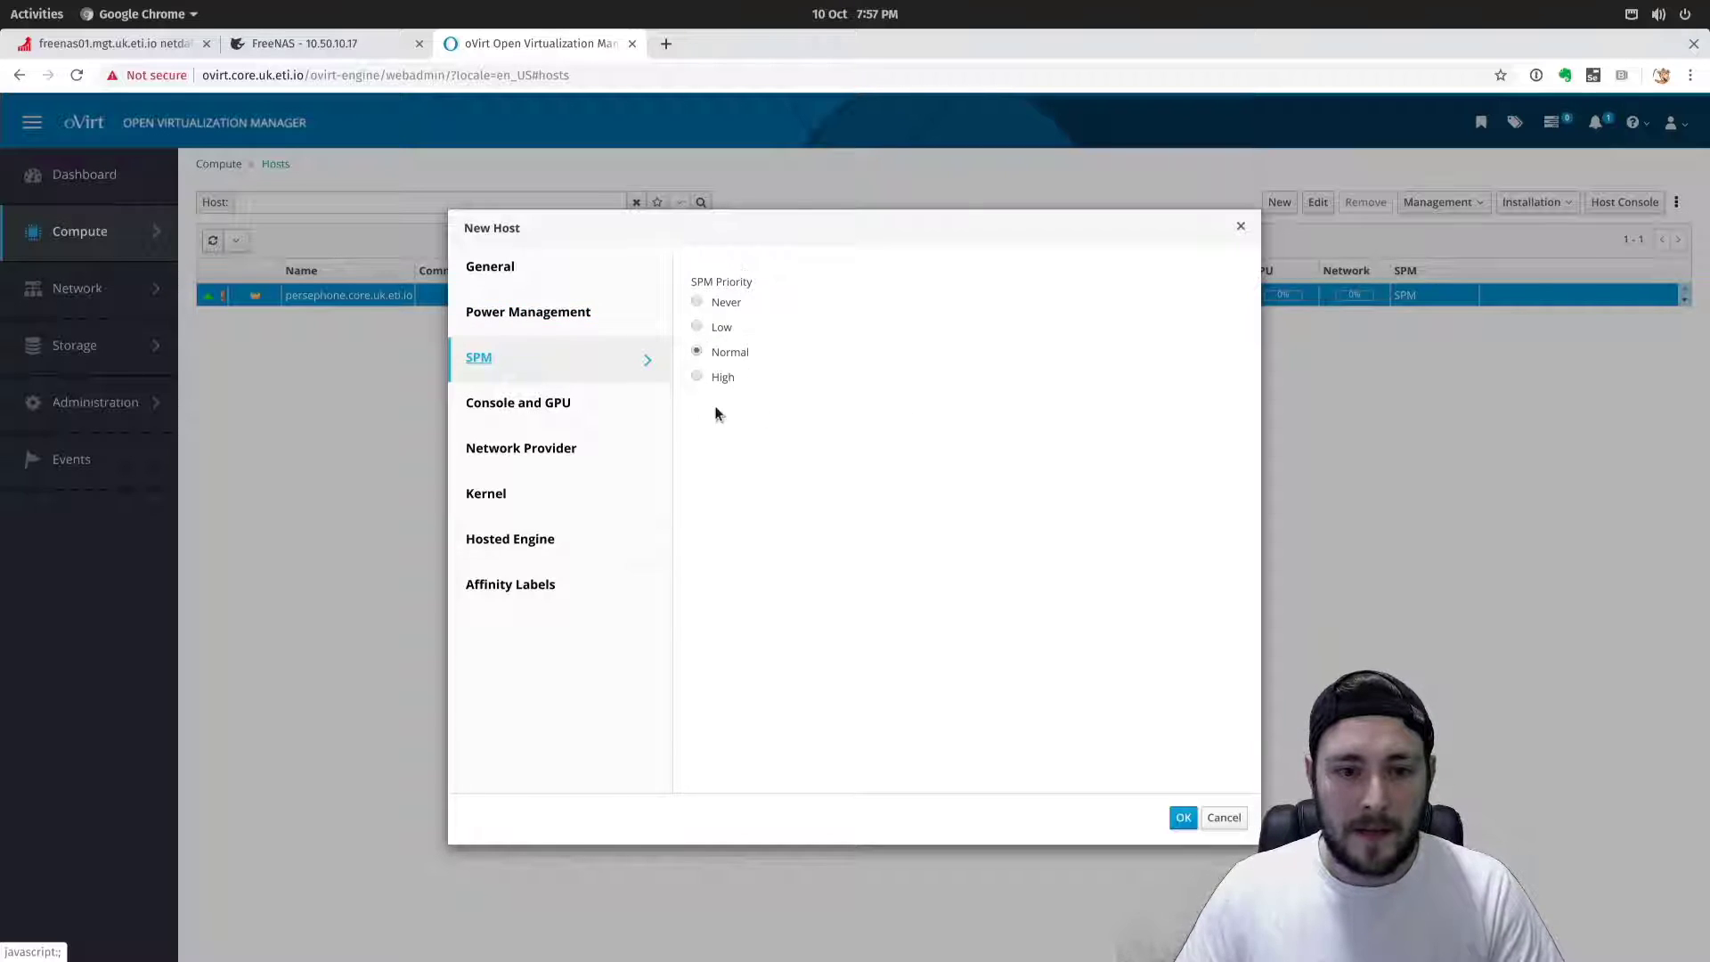
pyautogui.click(545, 417)
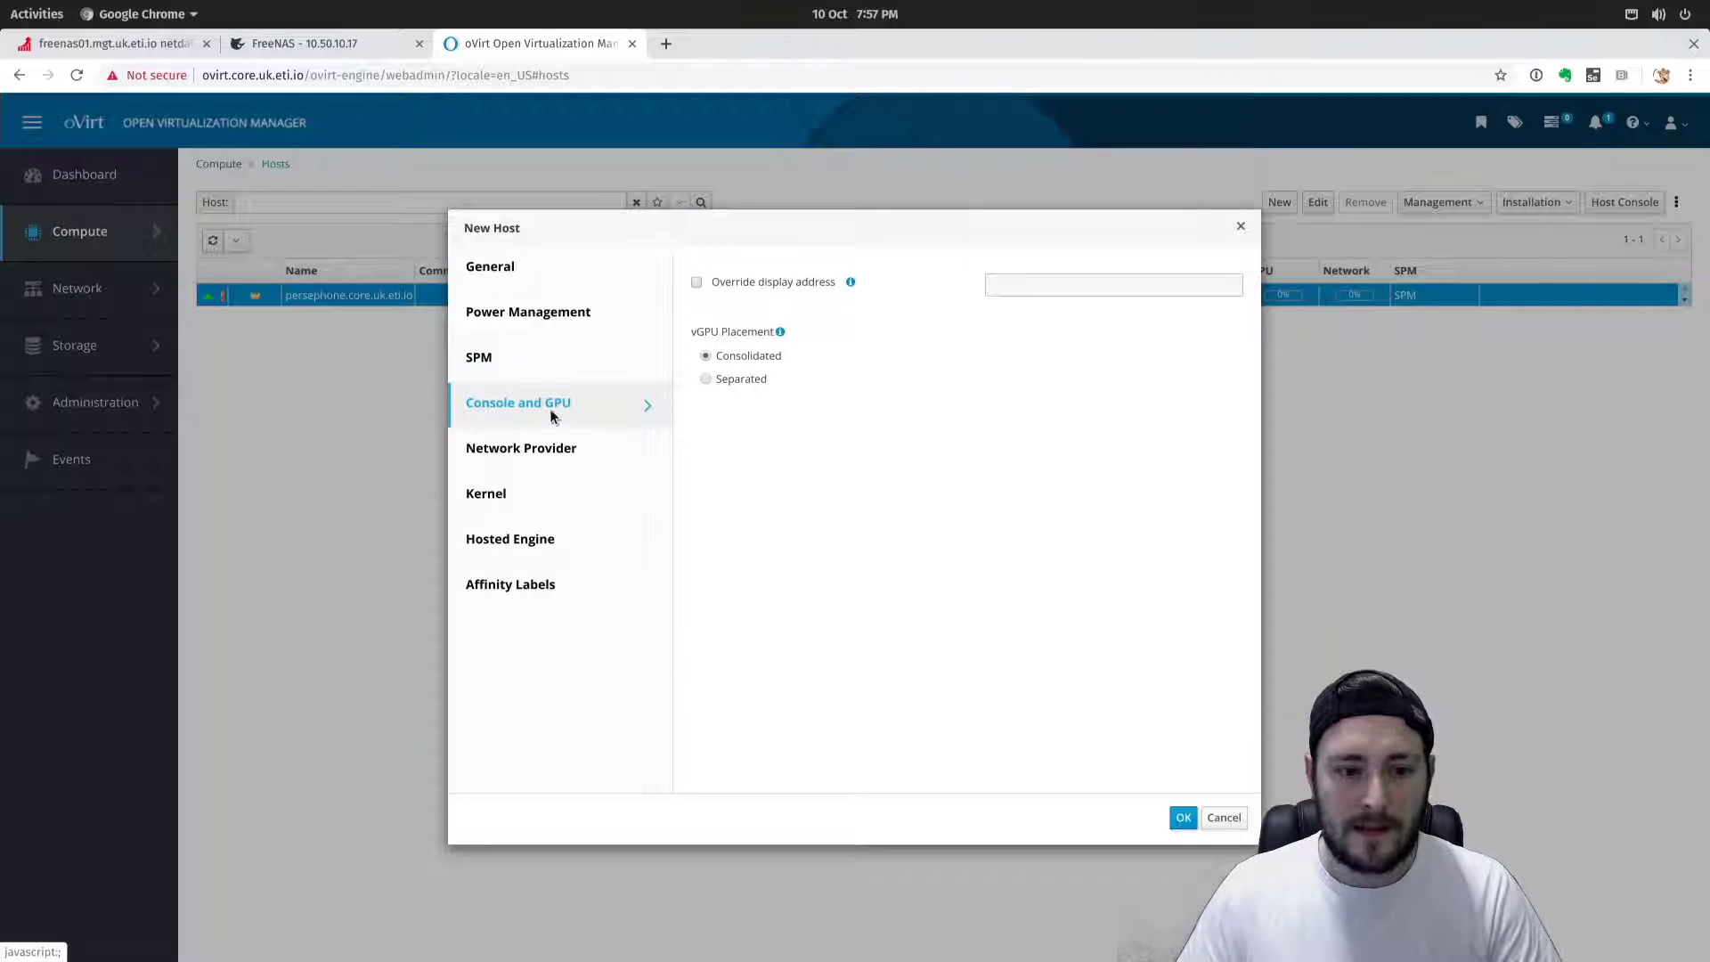
pyautogui.click(578, 466)
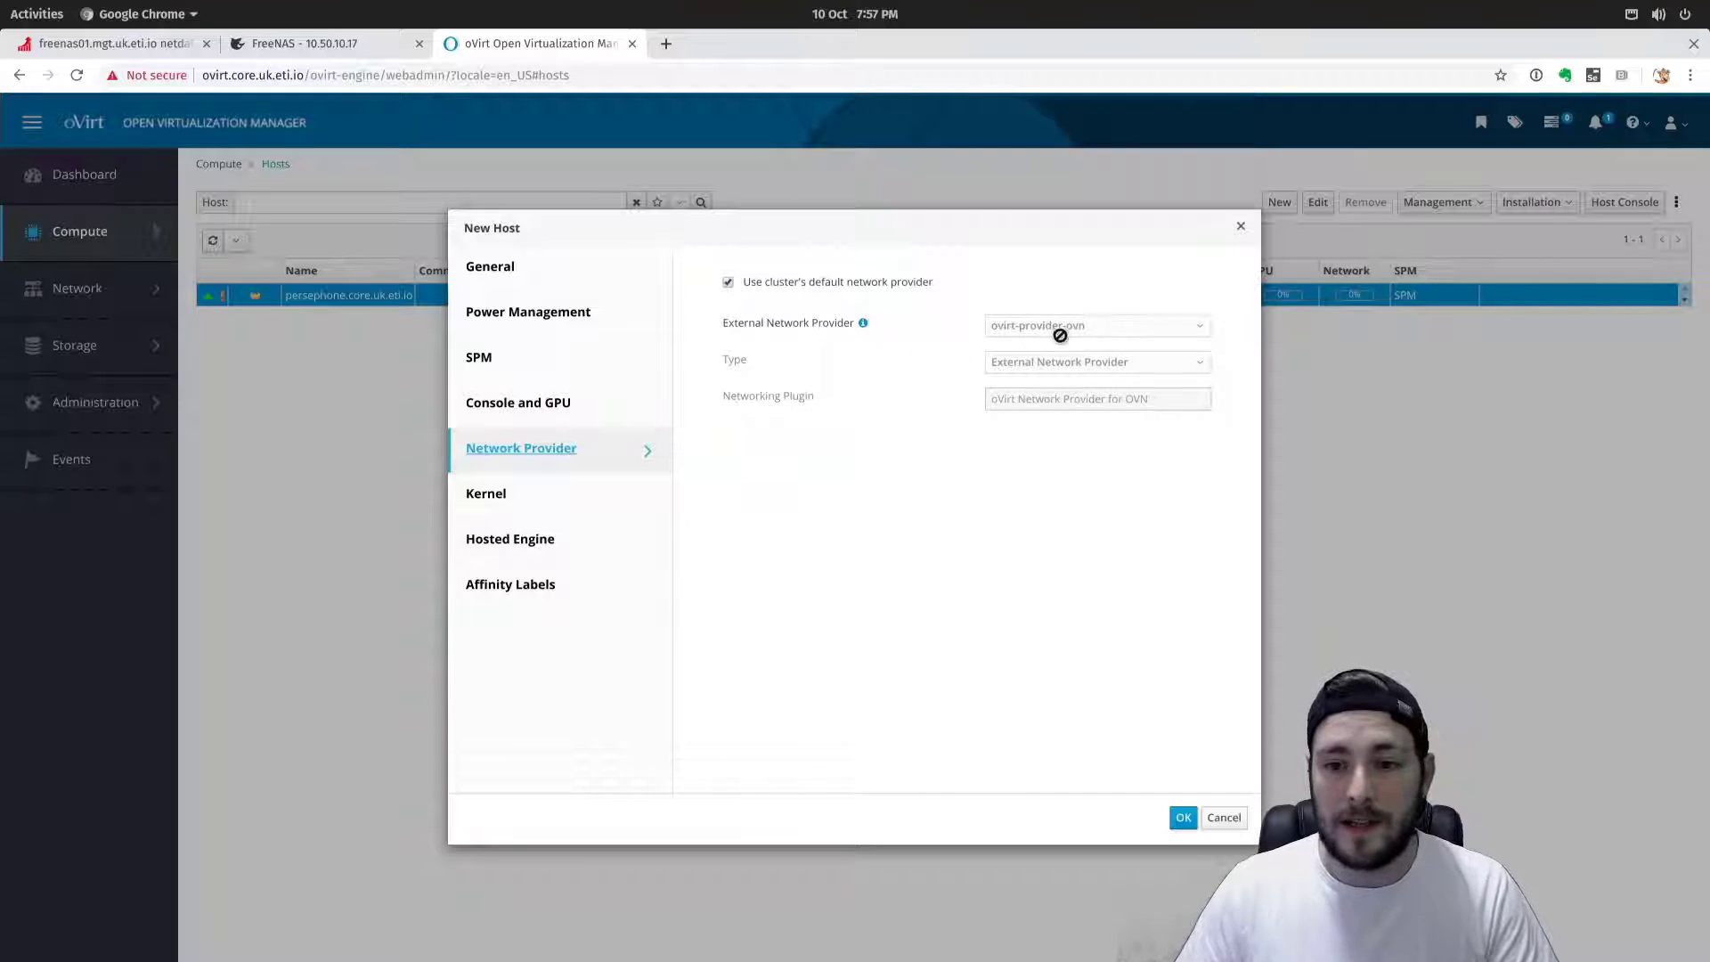
# In the Kernel tab, tick Hostdev Passthrough & SR-IOV and Nested Virtualization.
pyautogui.click(506, 490)
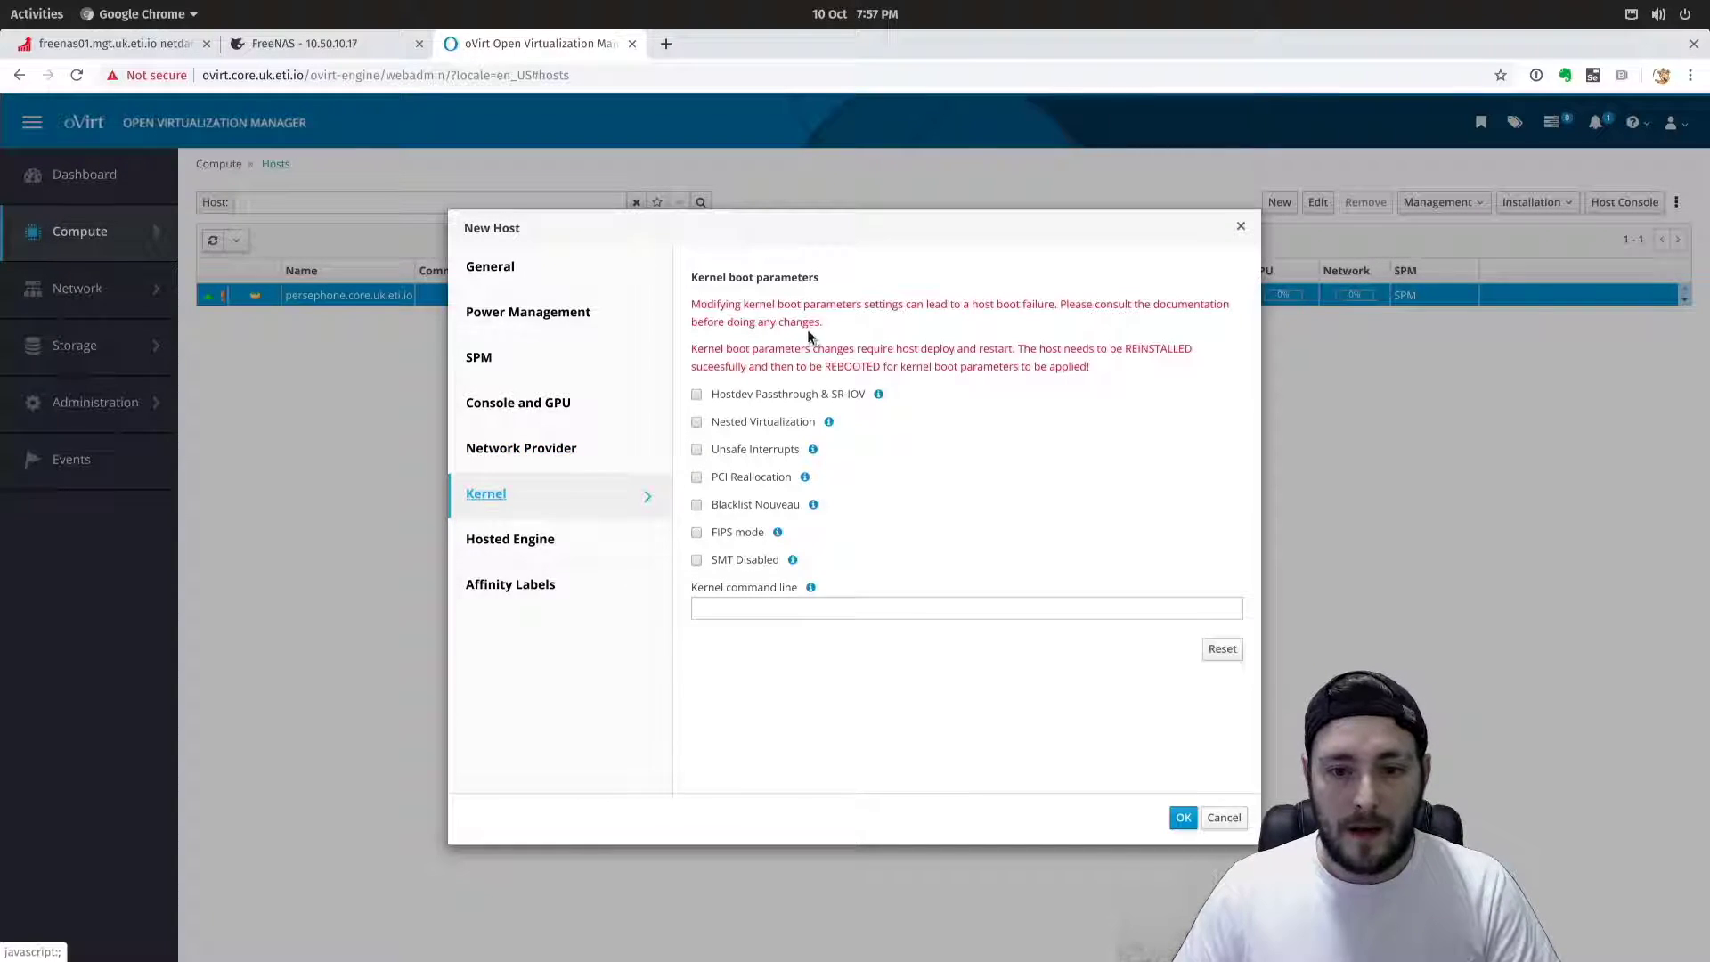
pyautogui.click(696, 395)
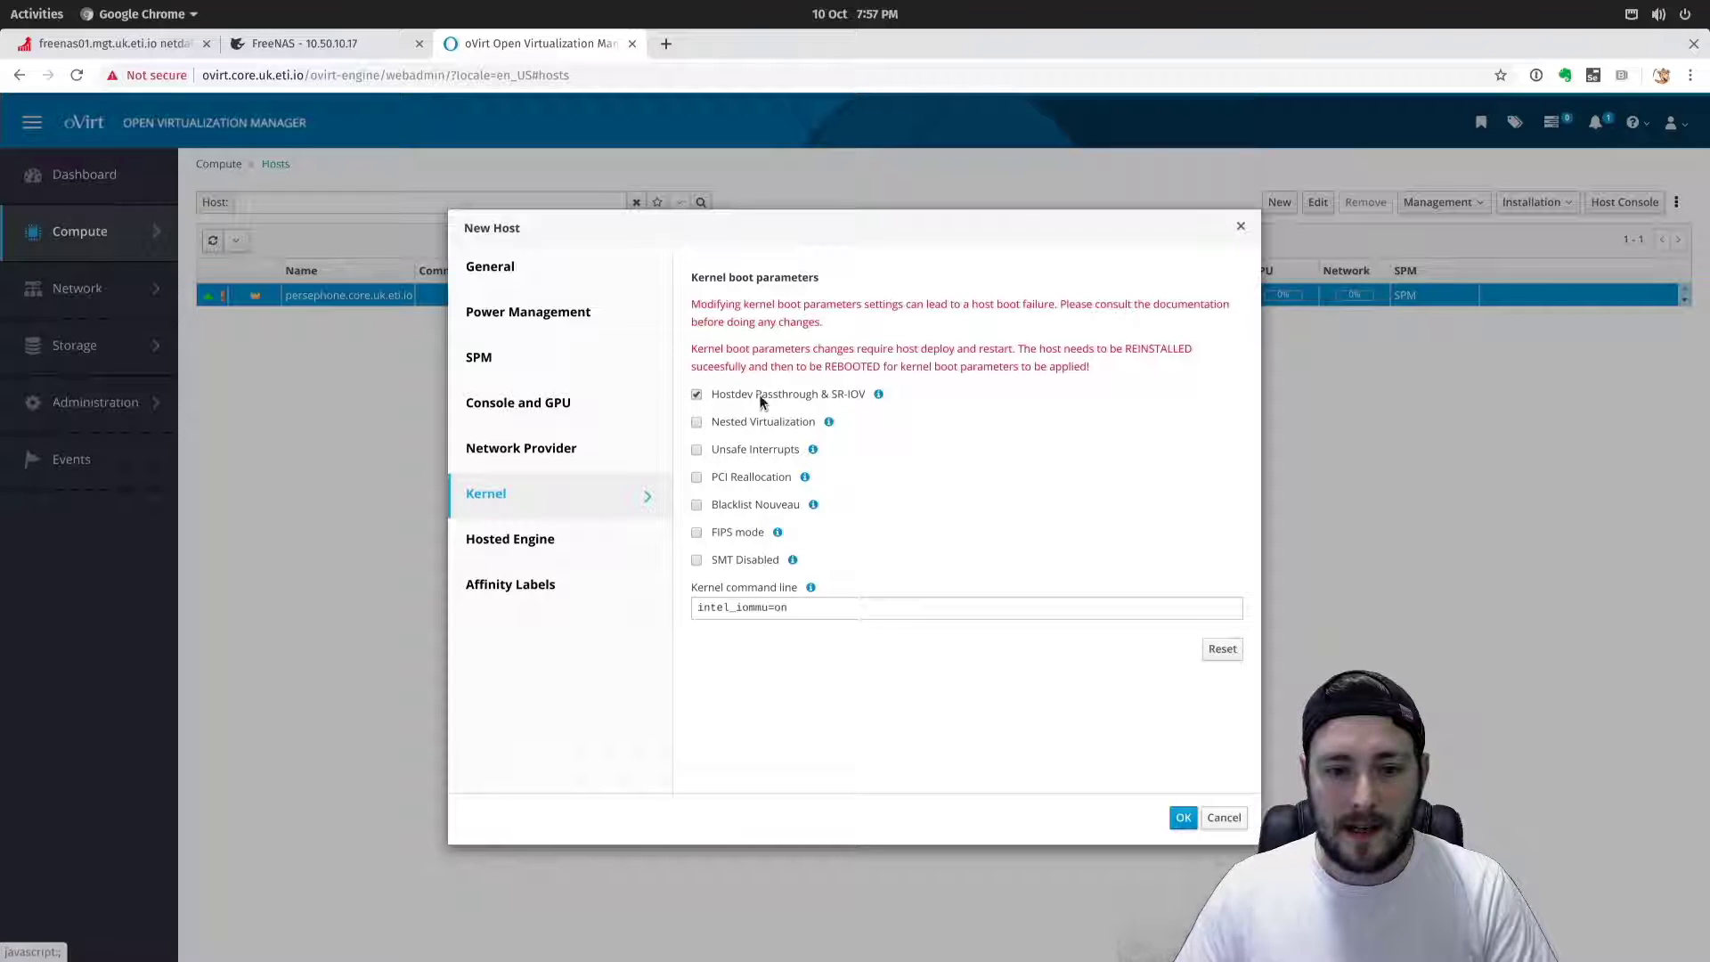
pyautogui.click(697, 423)
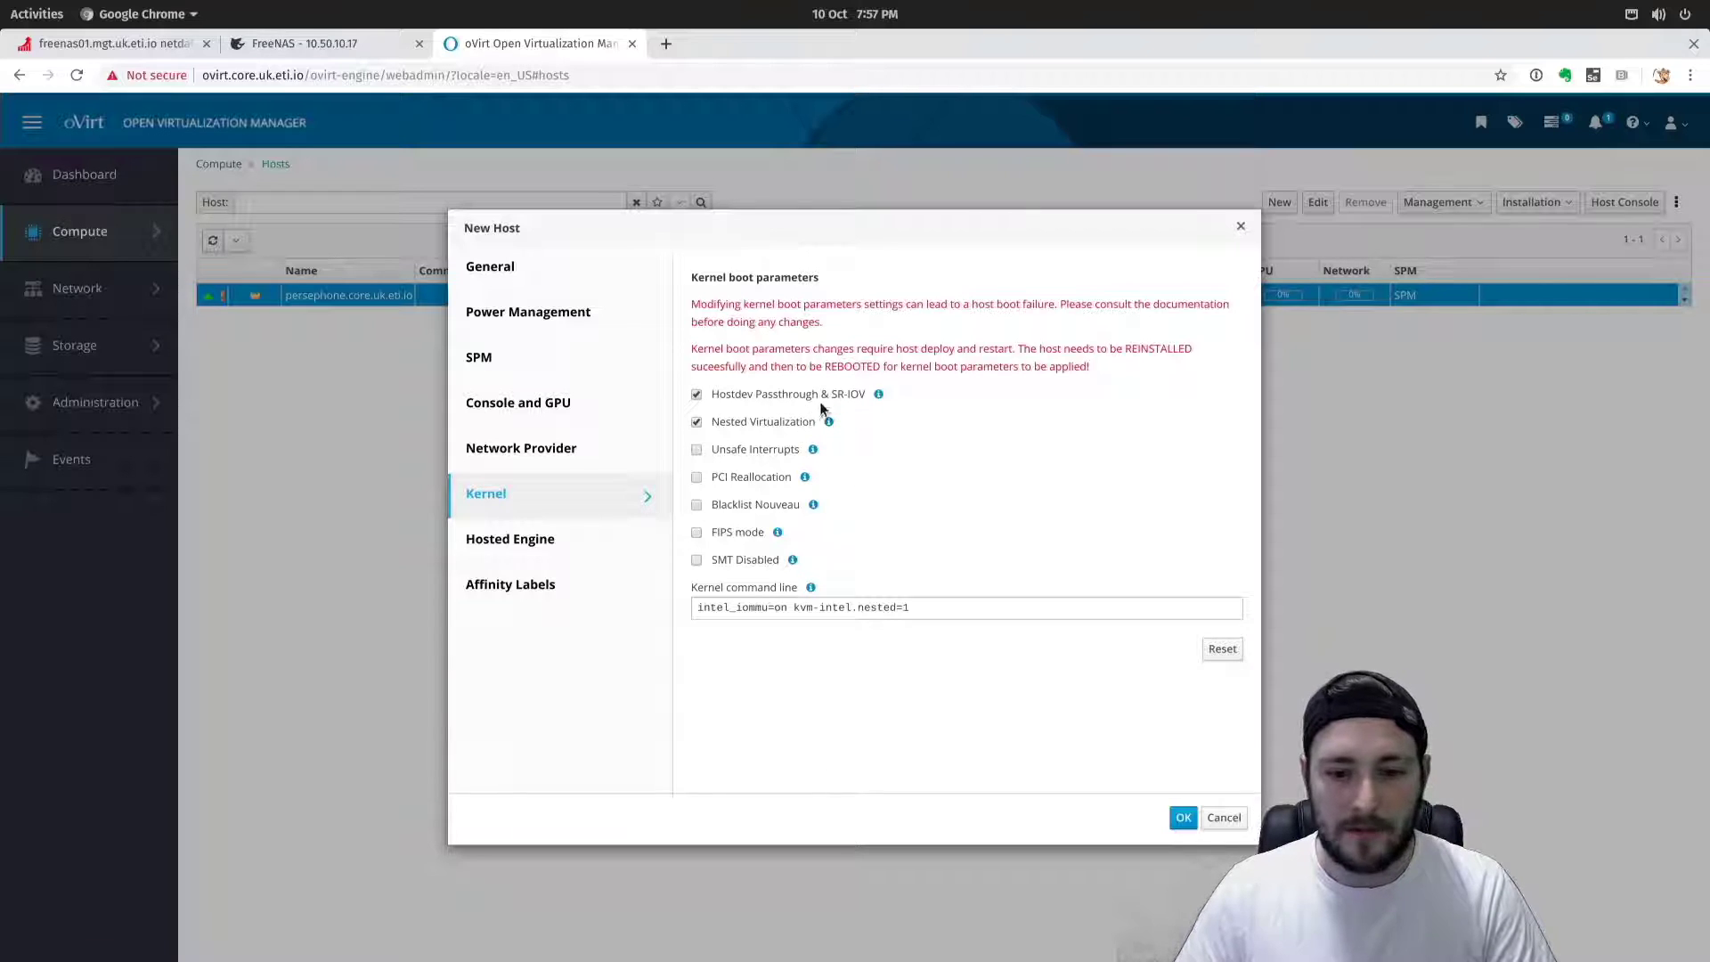
pyautogui.moveTo(867, 394); pyautogui.dragTo(709, 403)
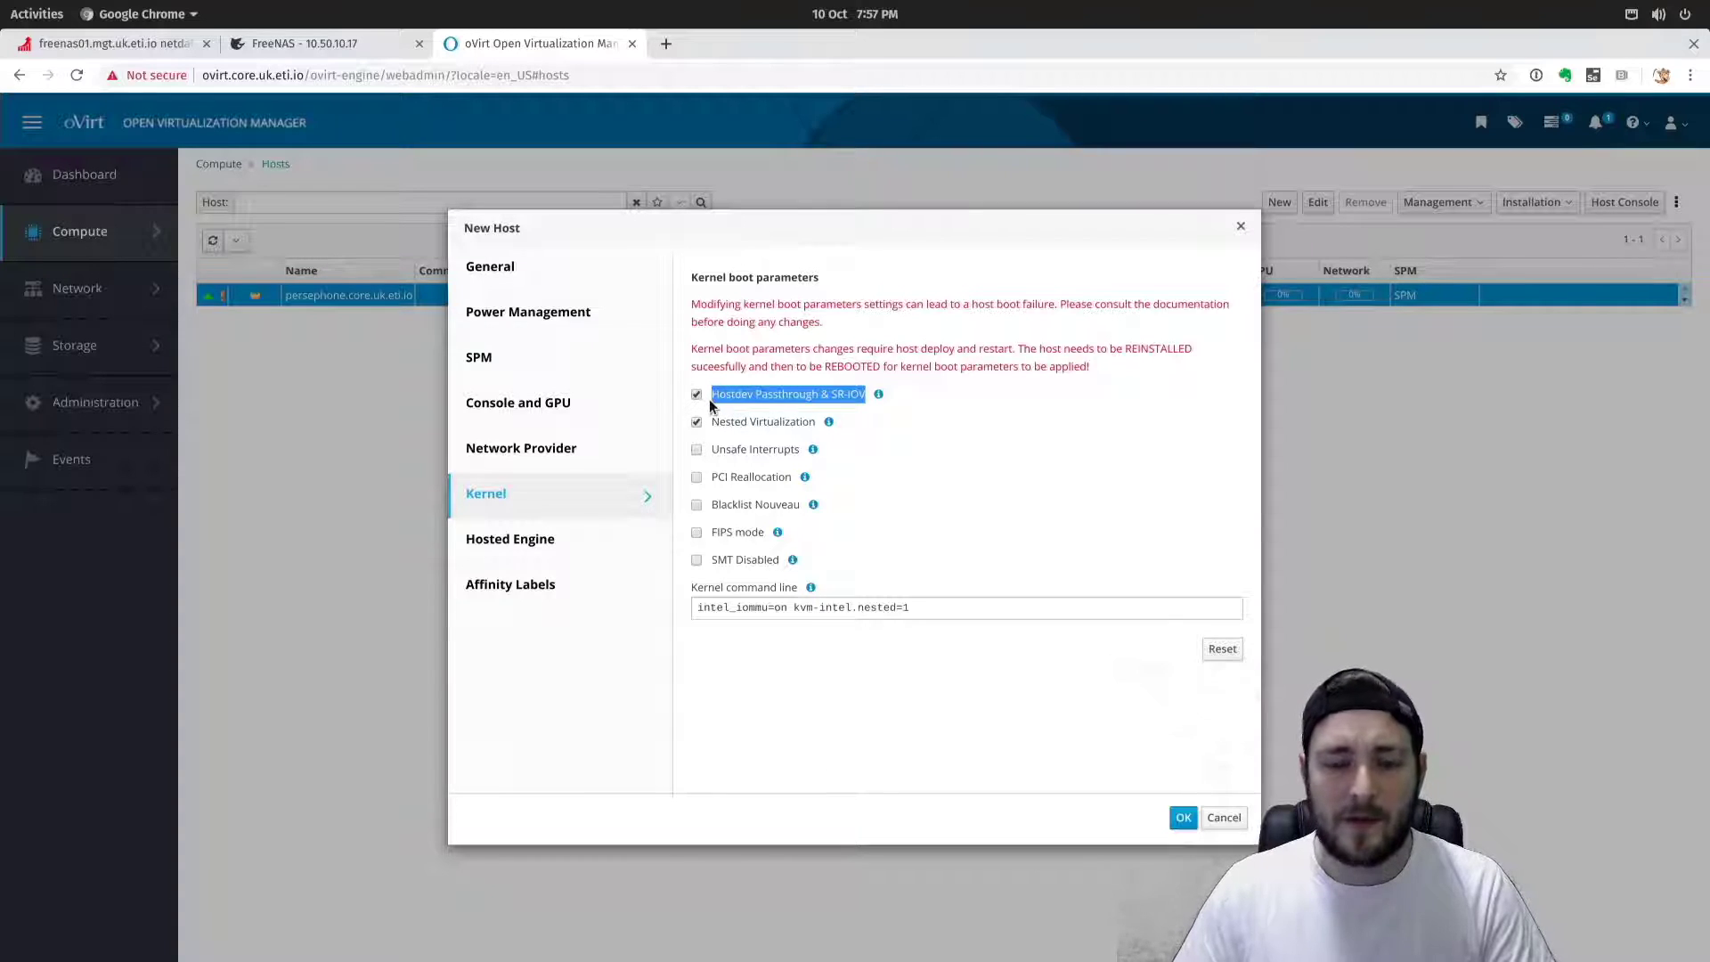
pyautogui.click(776, 396)
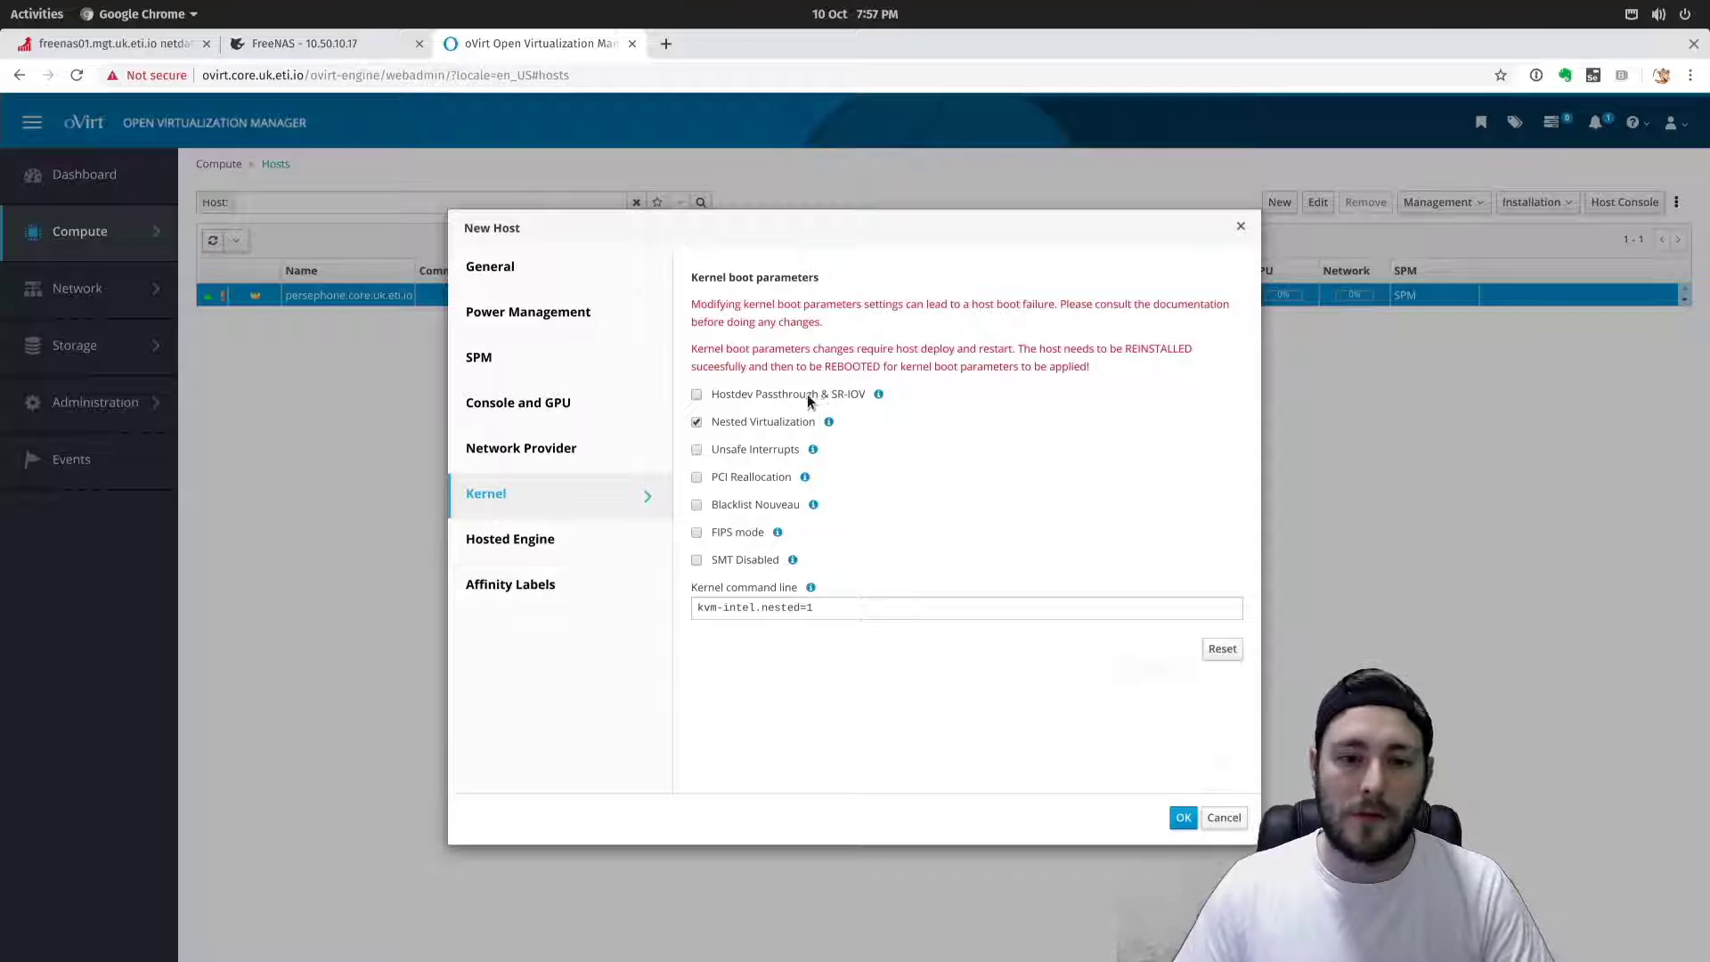
pyautogui.click(697, 395)
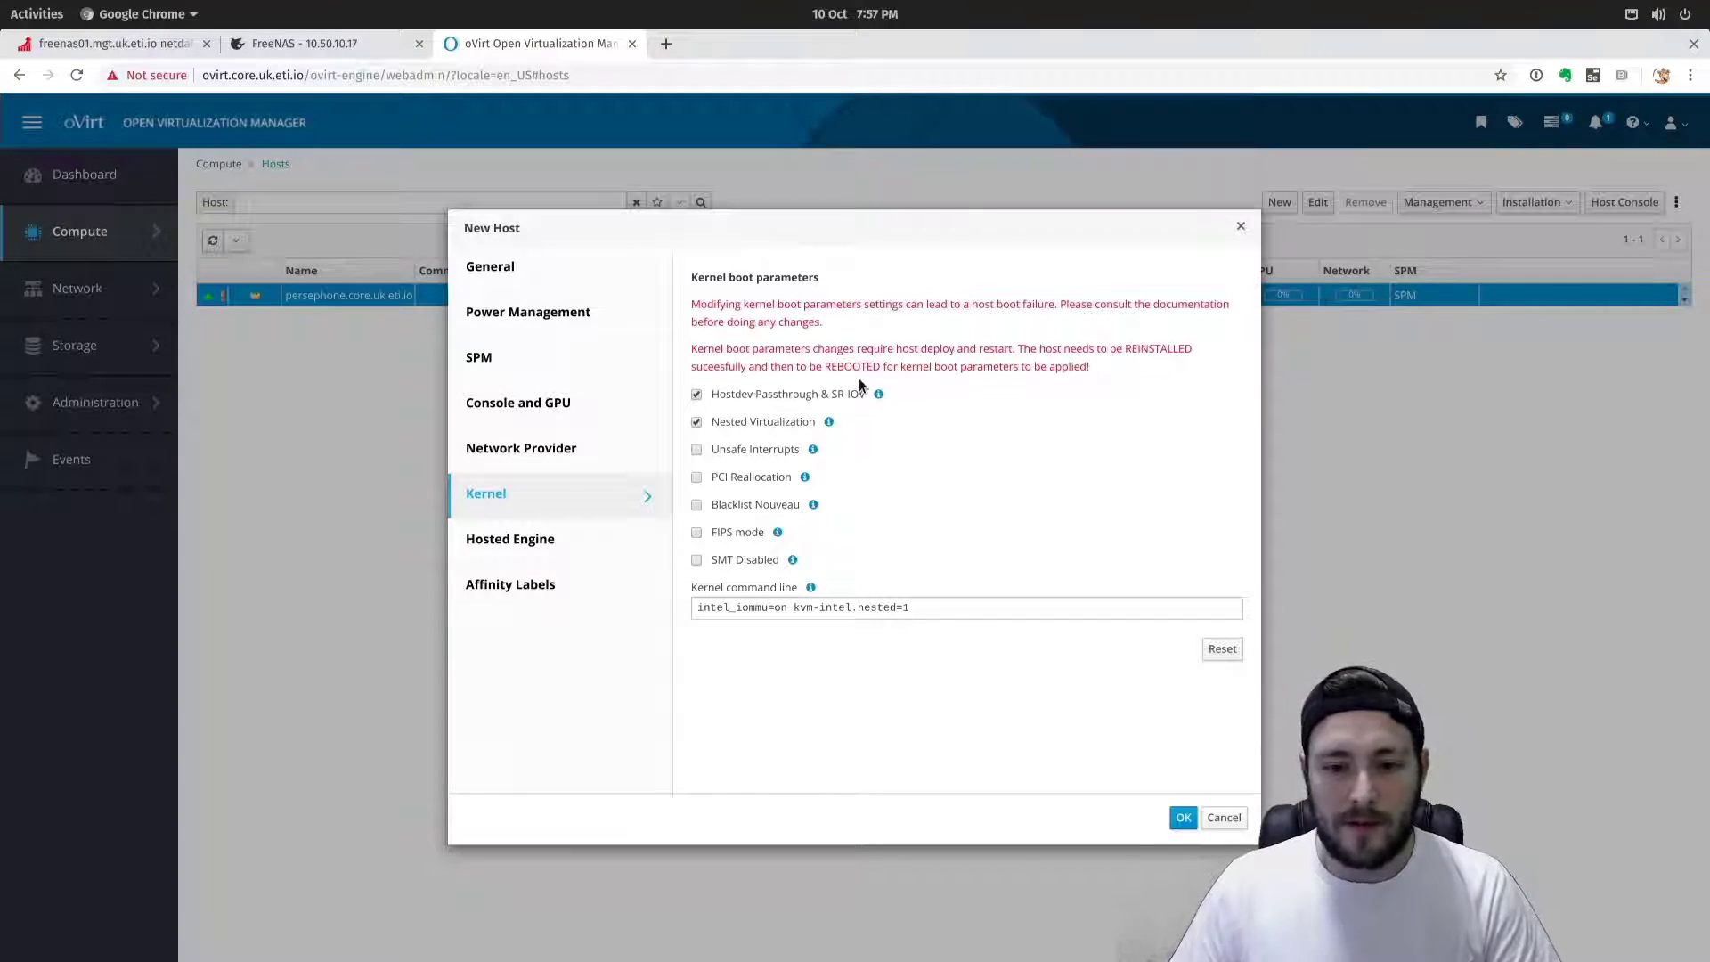
pyautogui.moveTo(829, 396); pyautogui.dragTo(861, 398)
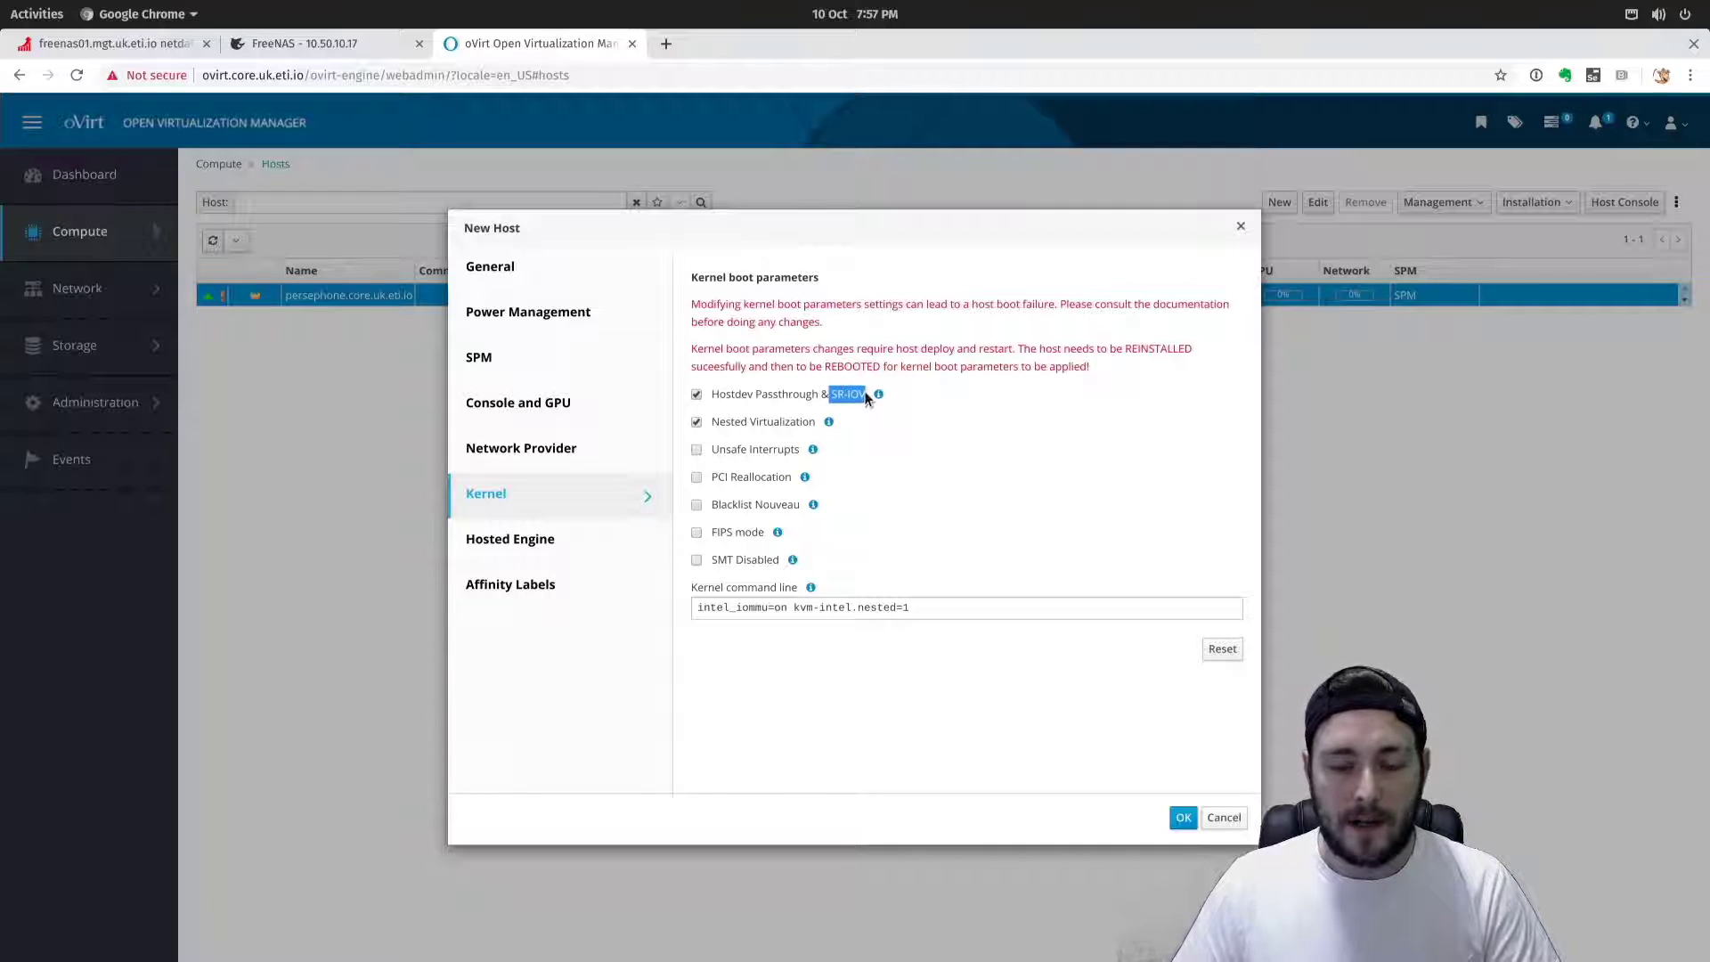
pyautogui.click(863, 397)
pyautogui.click(723, 400)
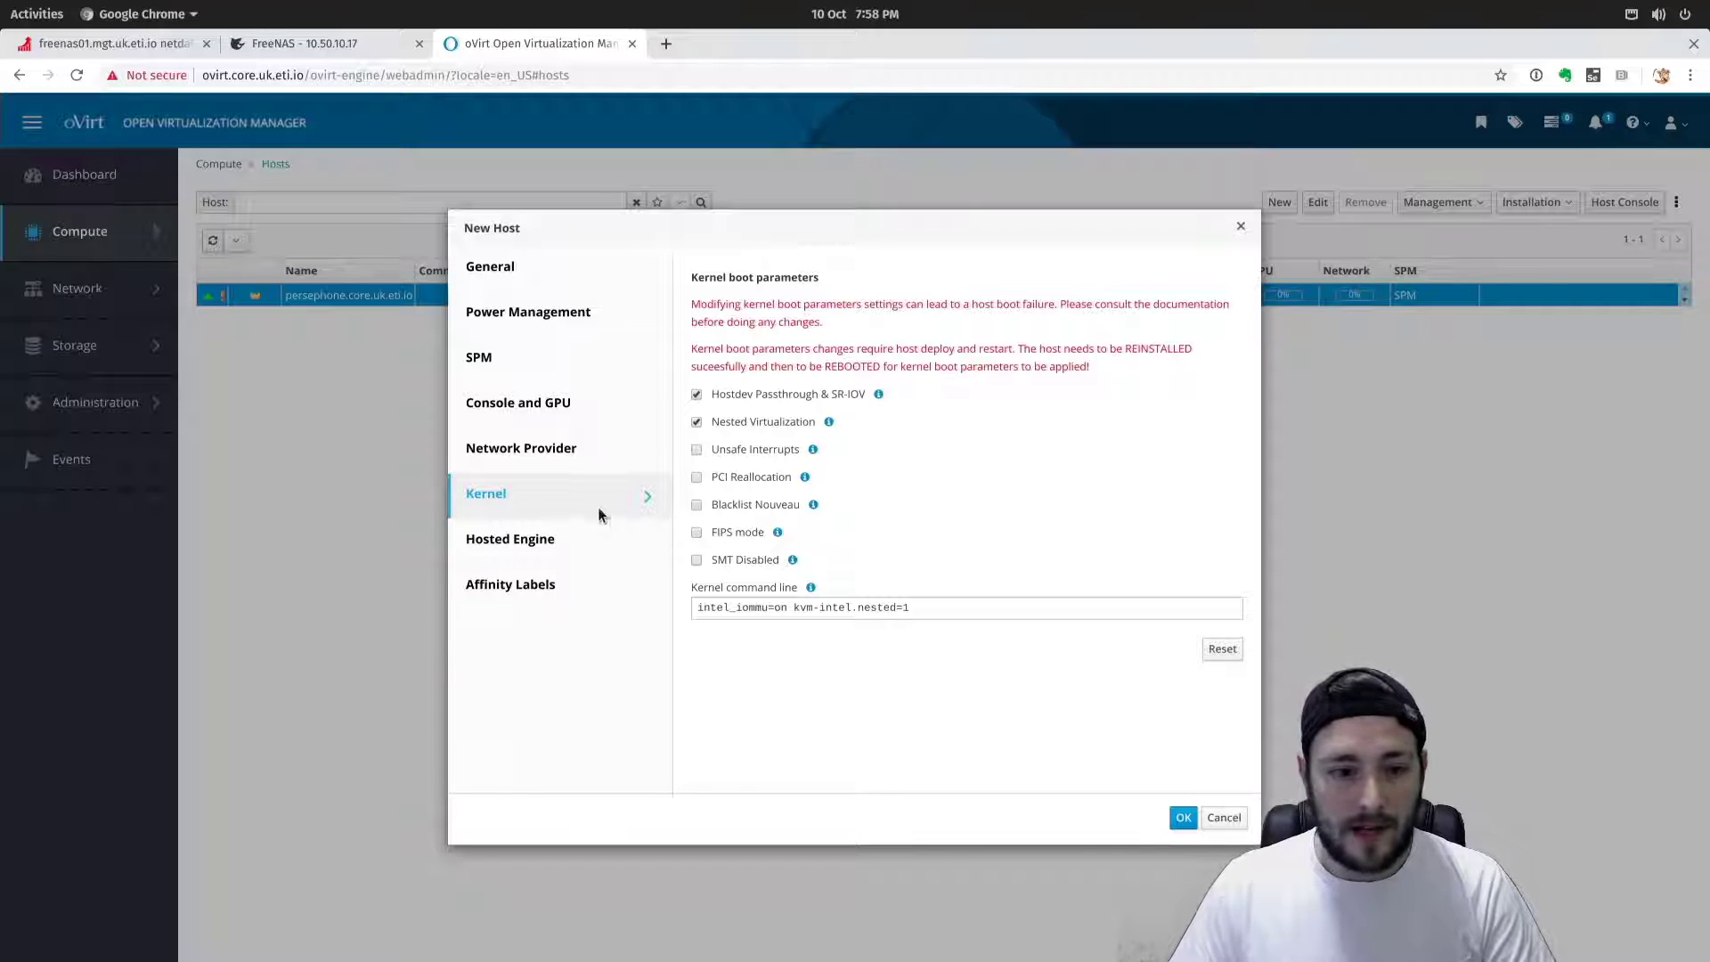
pyautogui.click(580, 538)
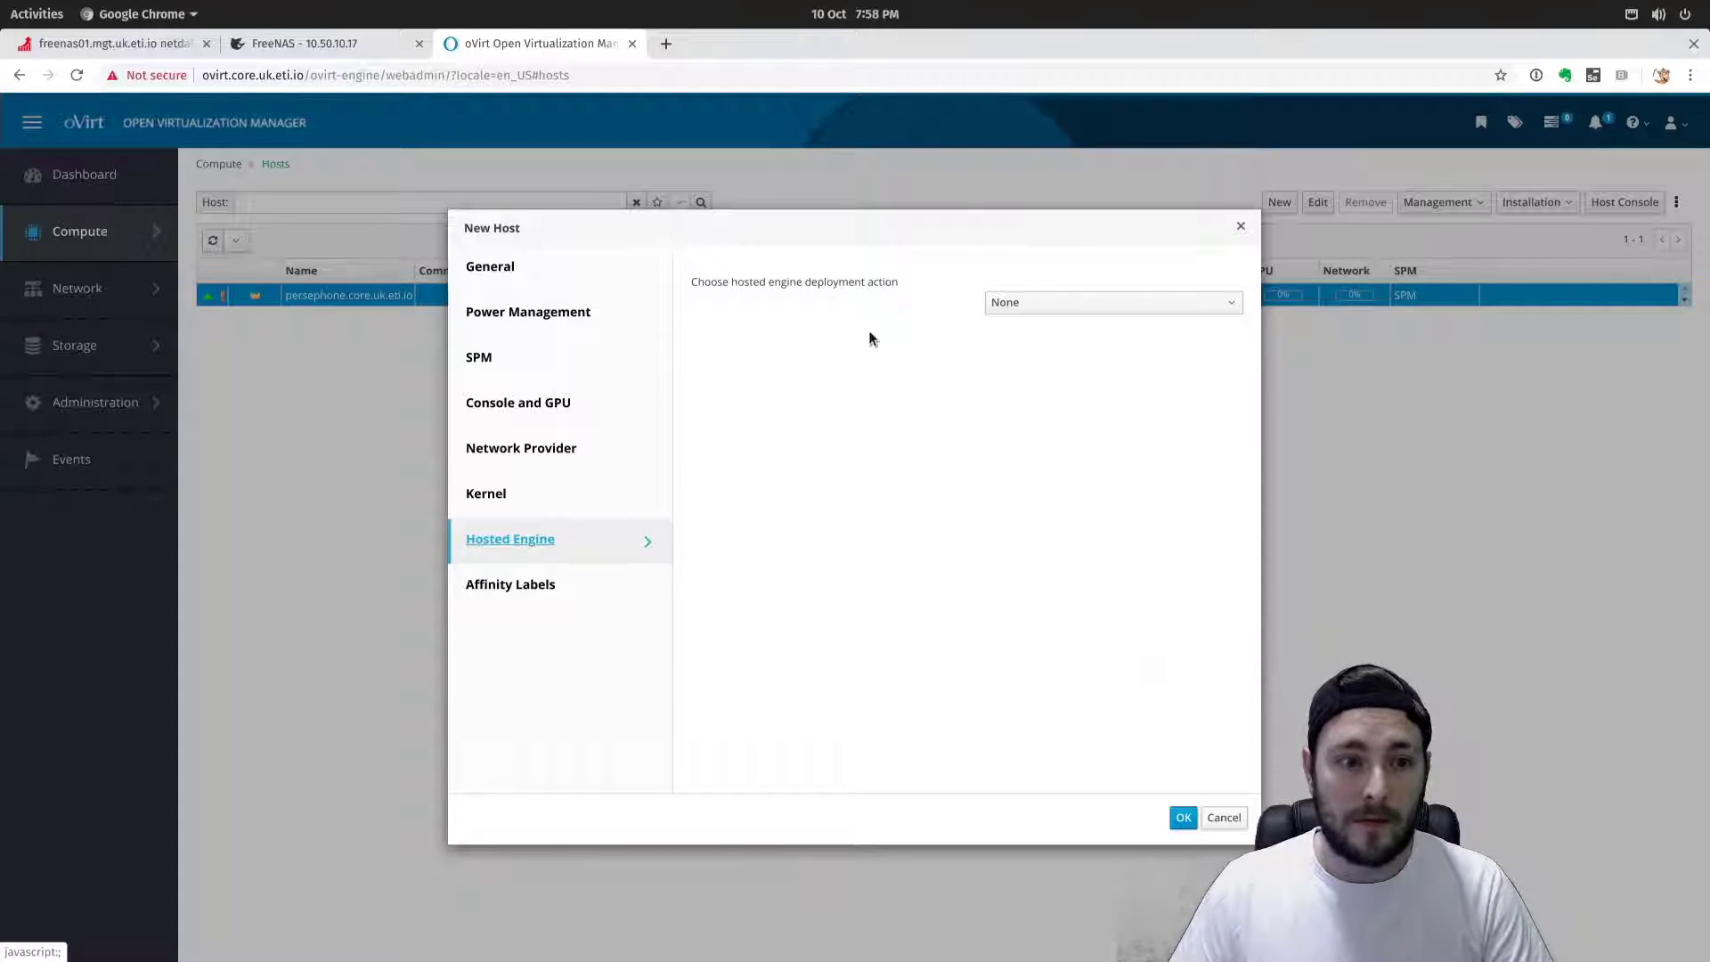
# Choose Deploy as the hosted engine deployment action, leaving affinity labels empty.
pyautogui.click(1063, 303)
pyautogui.click(1029, 352)
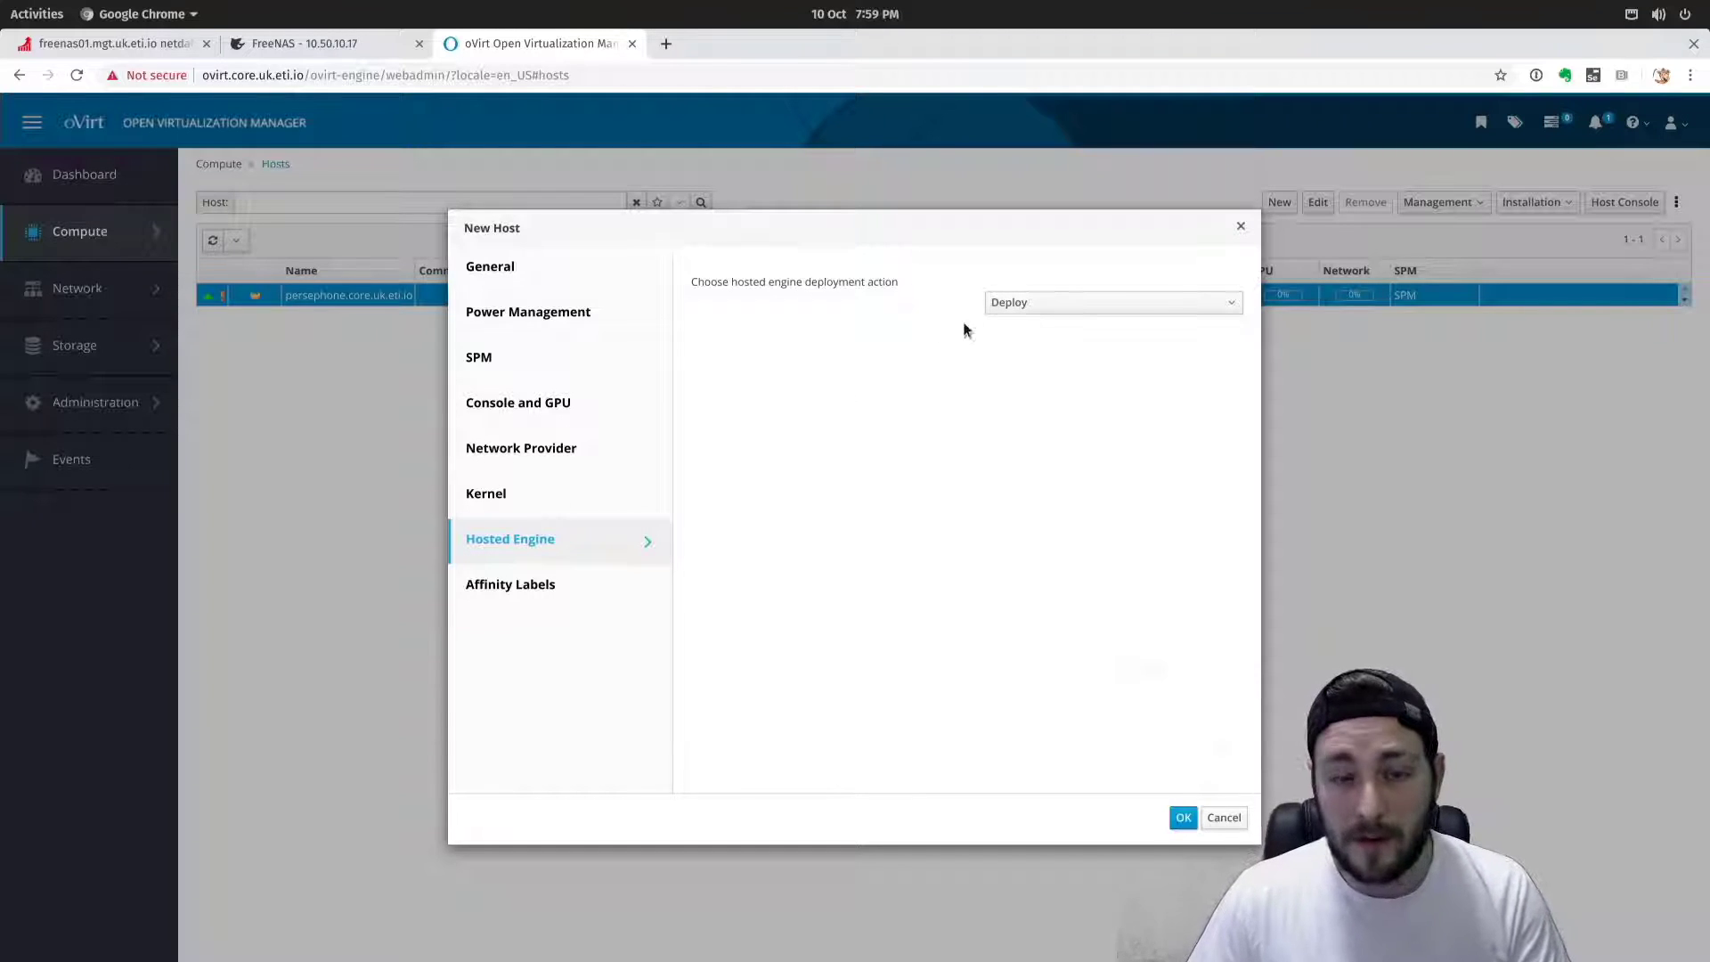
pyautogui.click(561, 596)
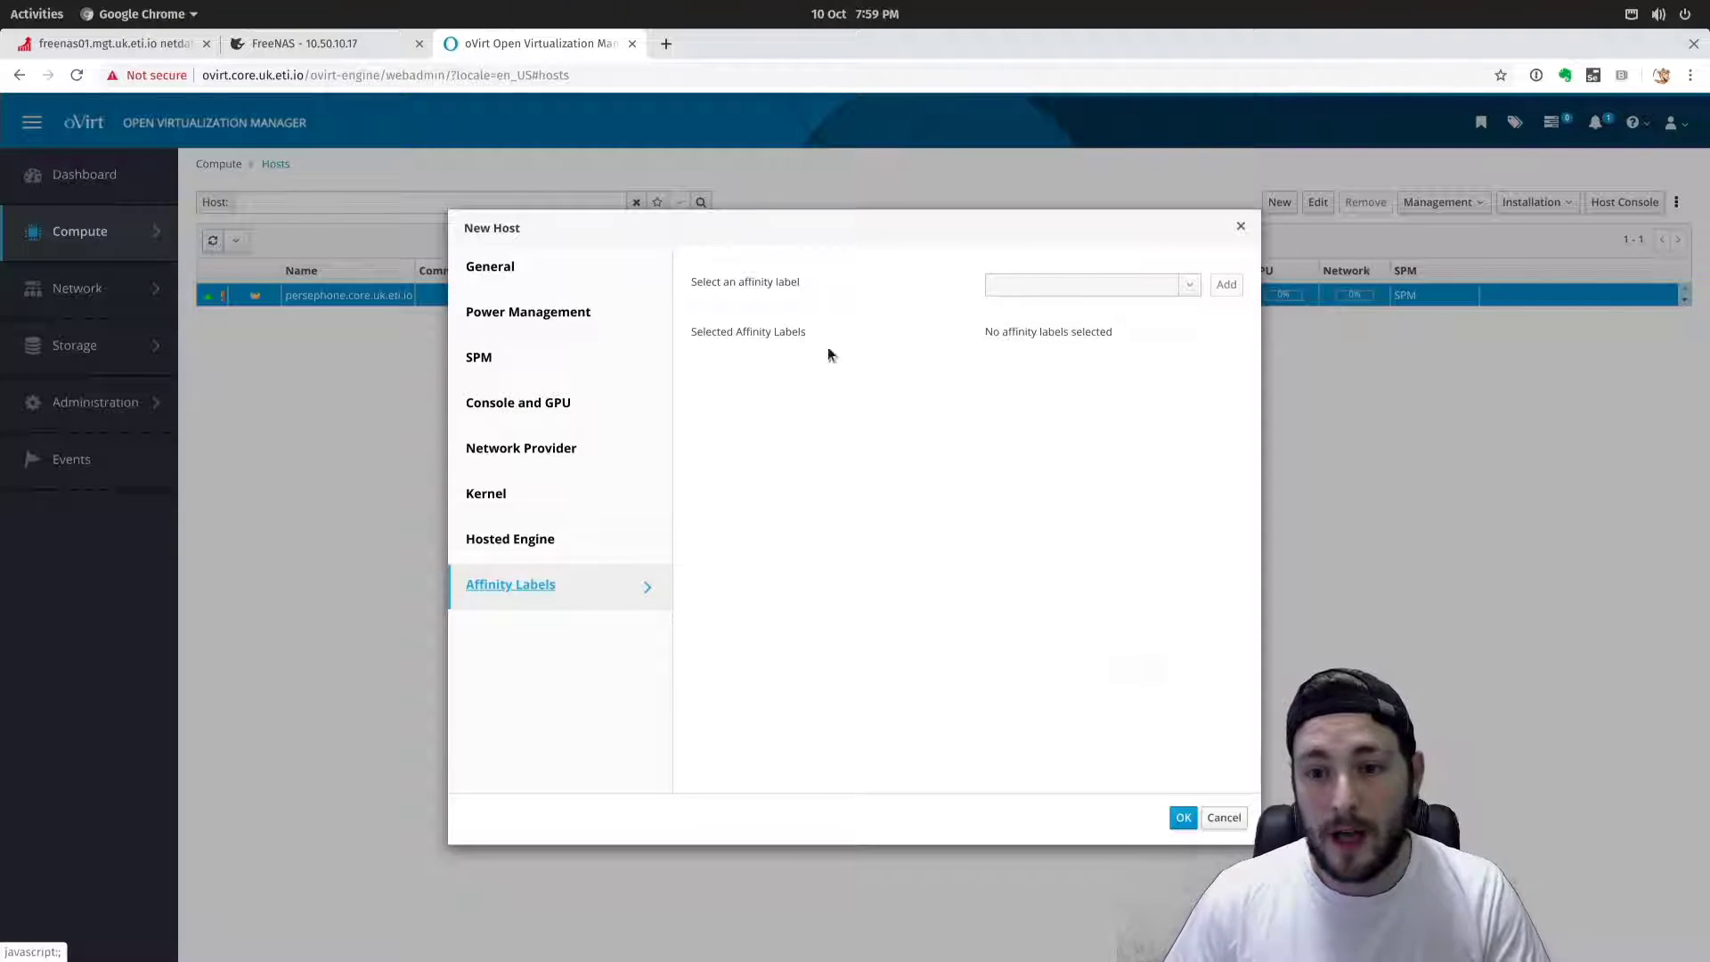
pyautogui.click(1183, 817)
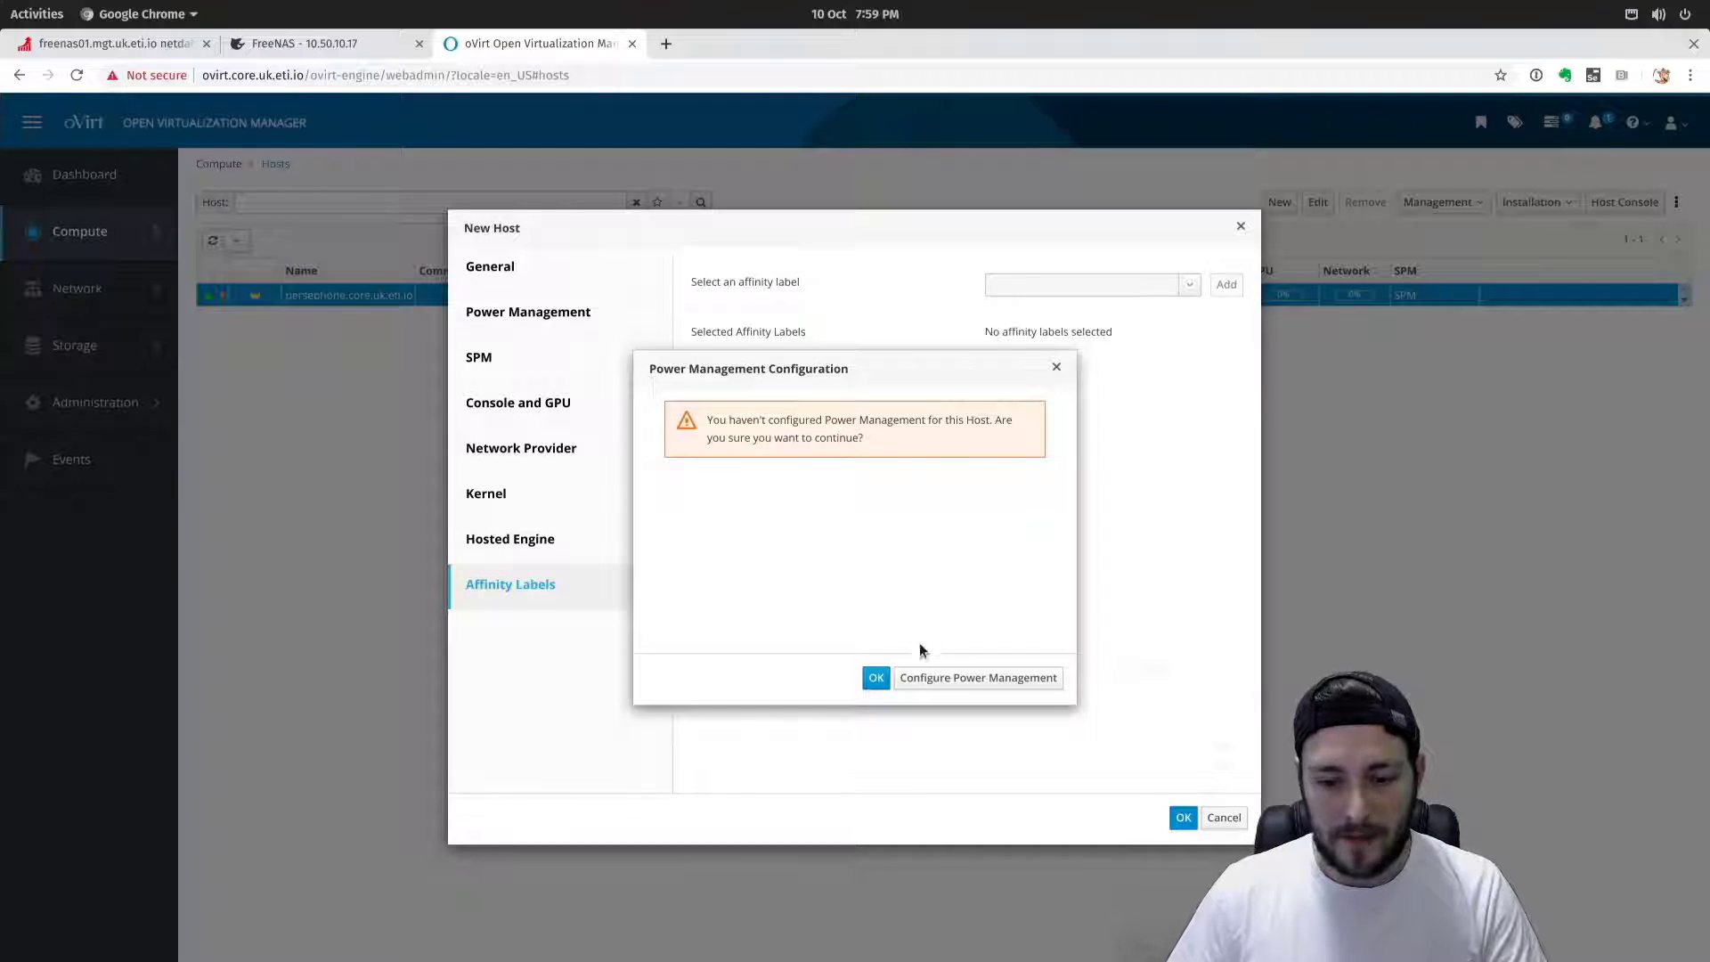
pyautogui.click(875, 677)
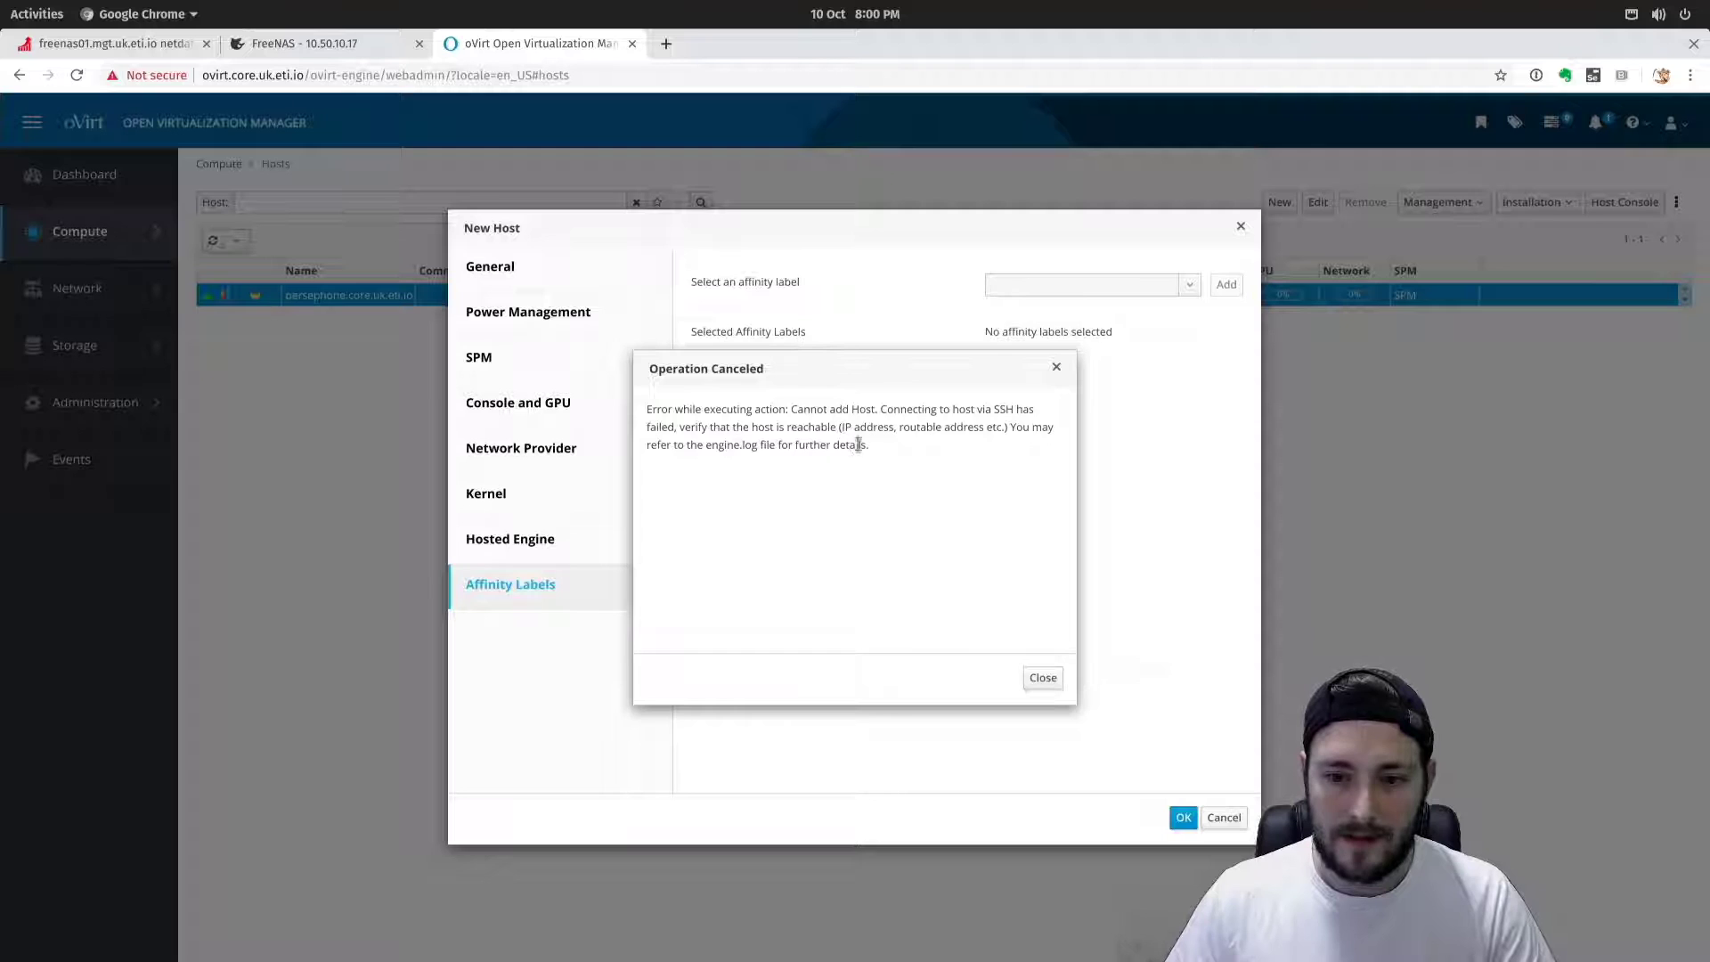
pyautogui.click(1043, 678)
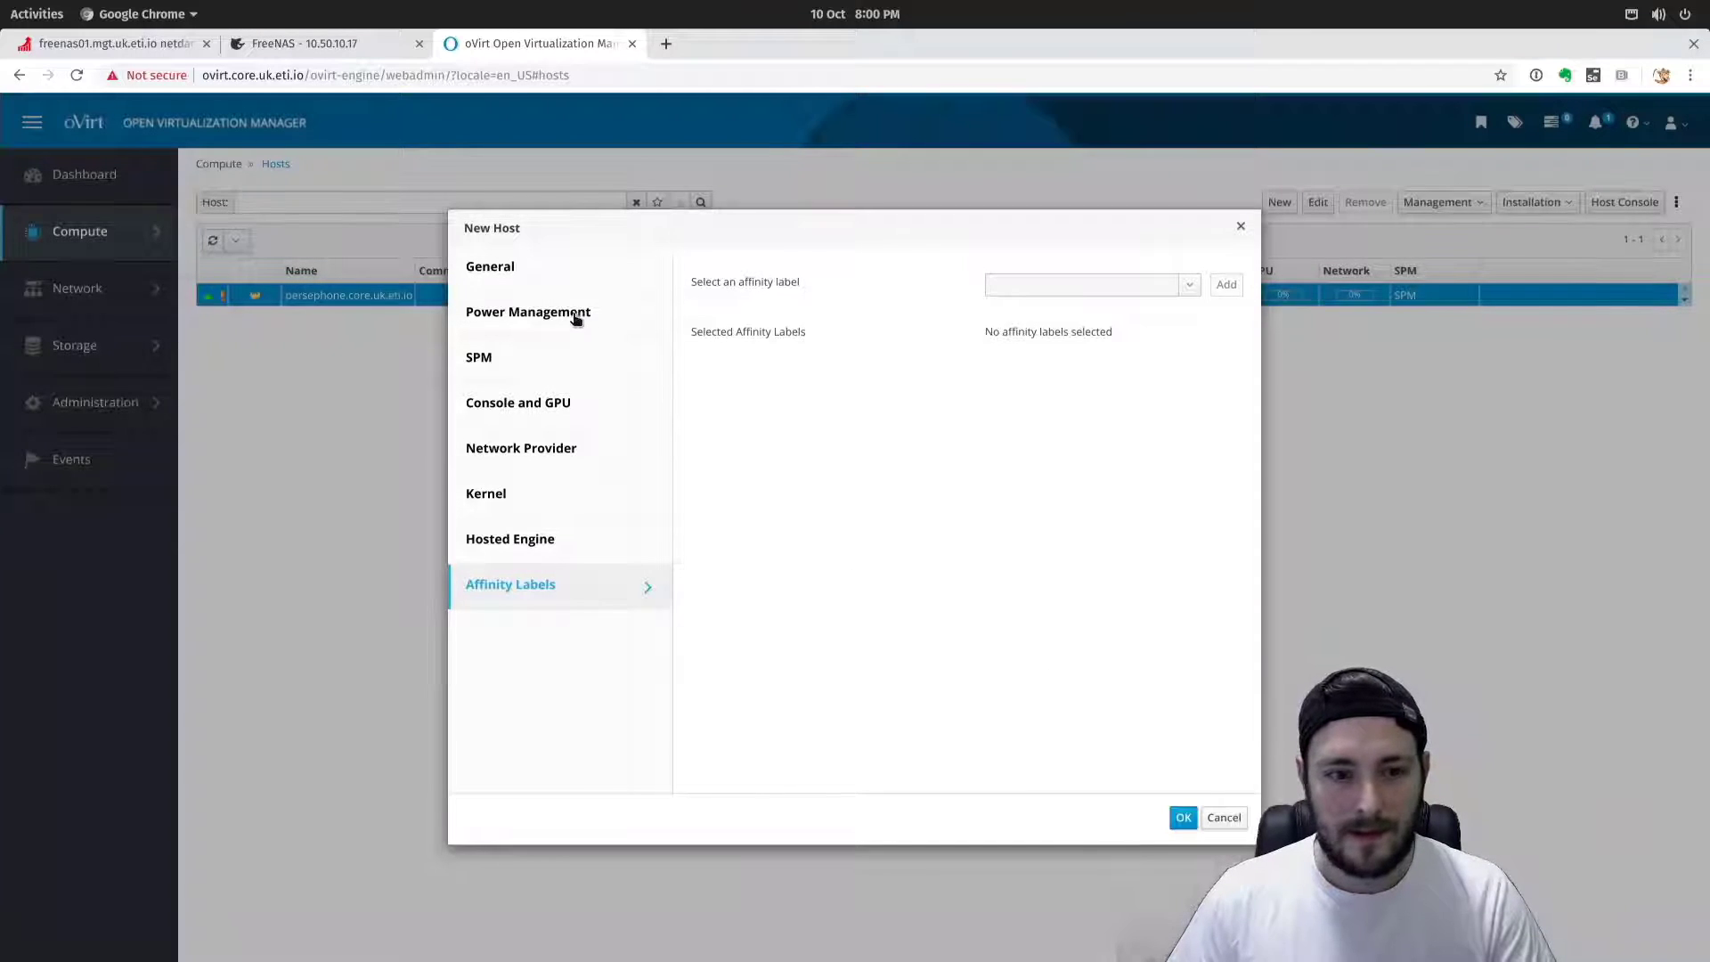
# Submit haven.core.uk.eti.io and proceed without power management so it starts installing.
pyautogui.click(553, 266)
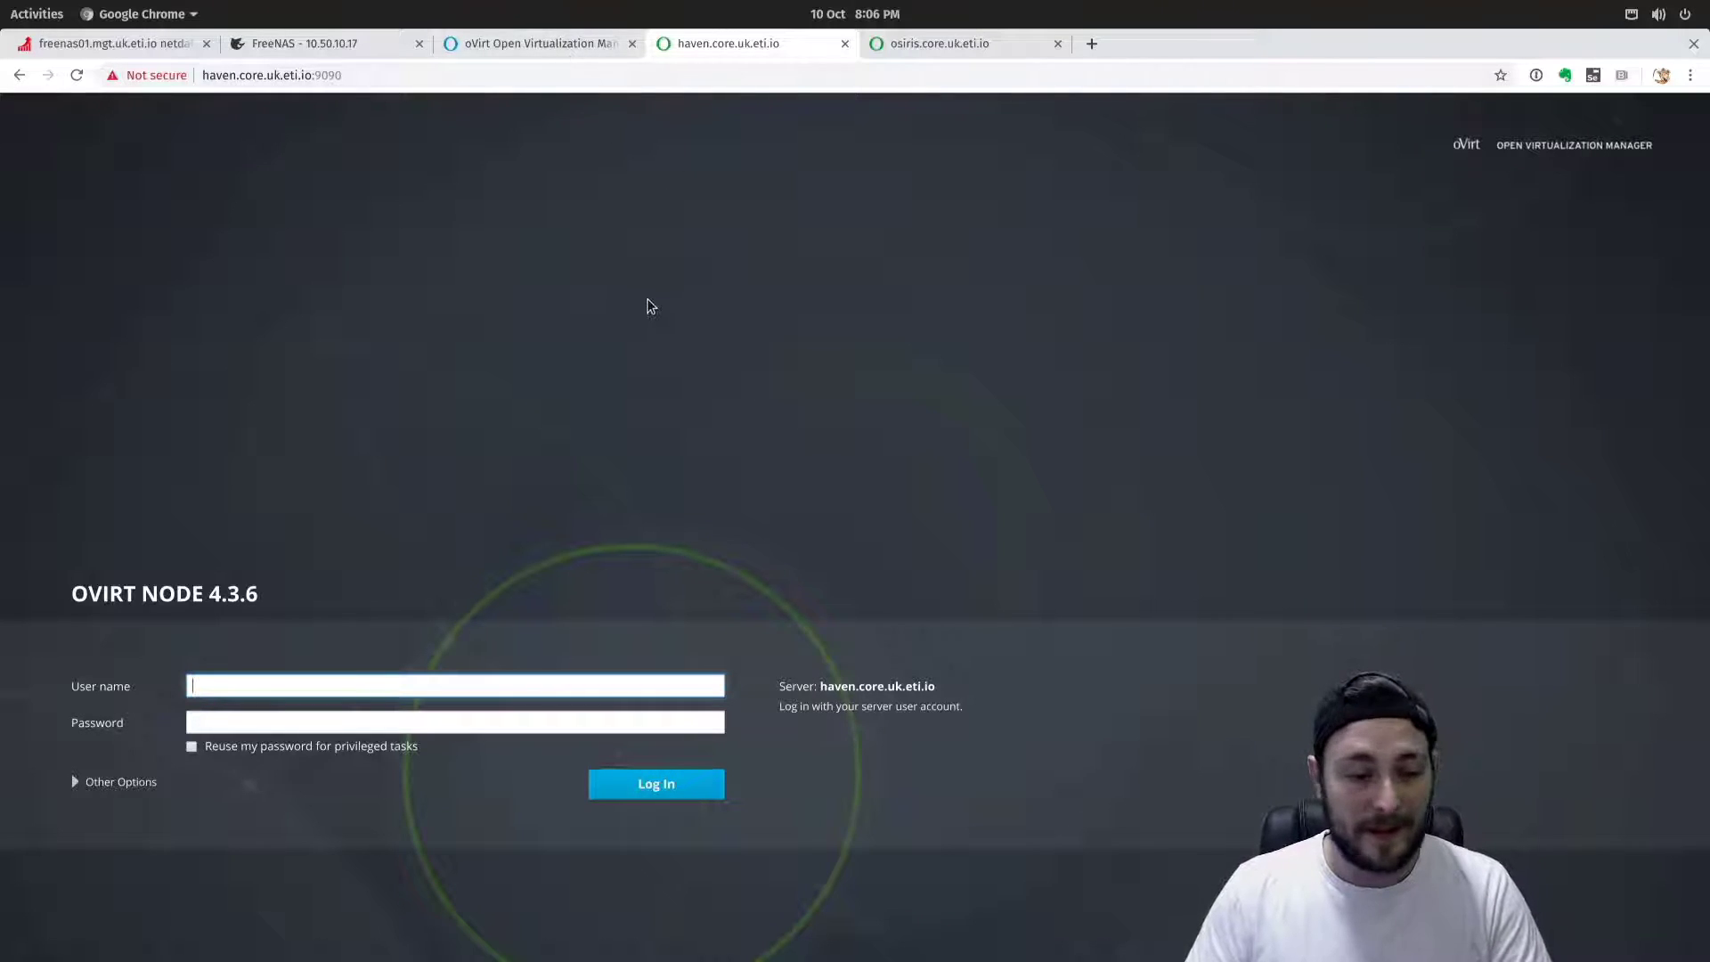
pyautogui.click(593, 44)
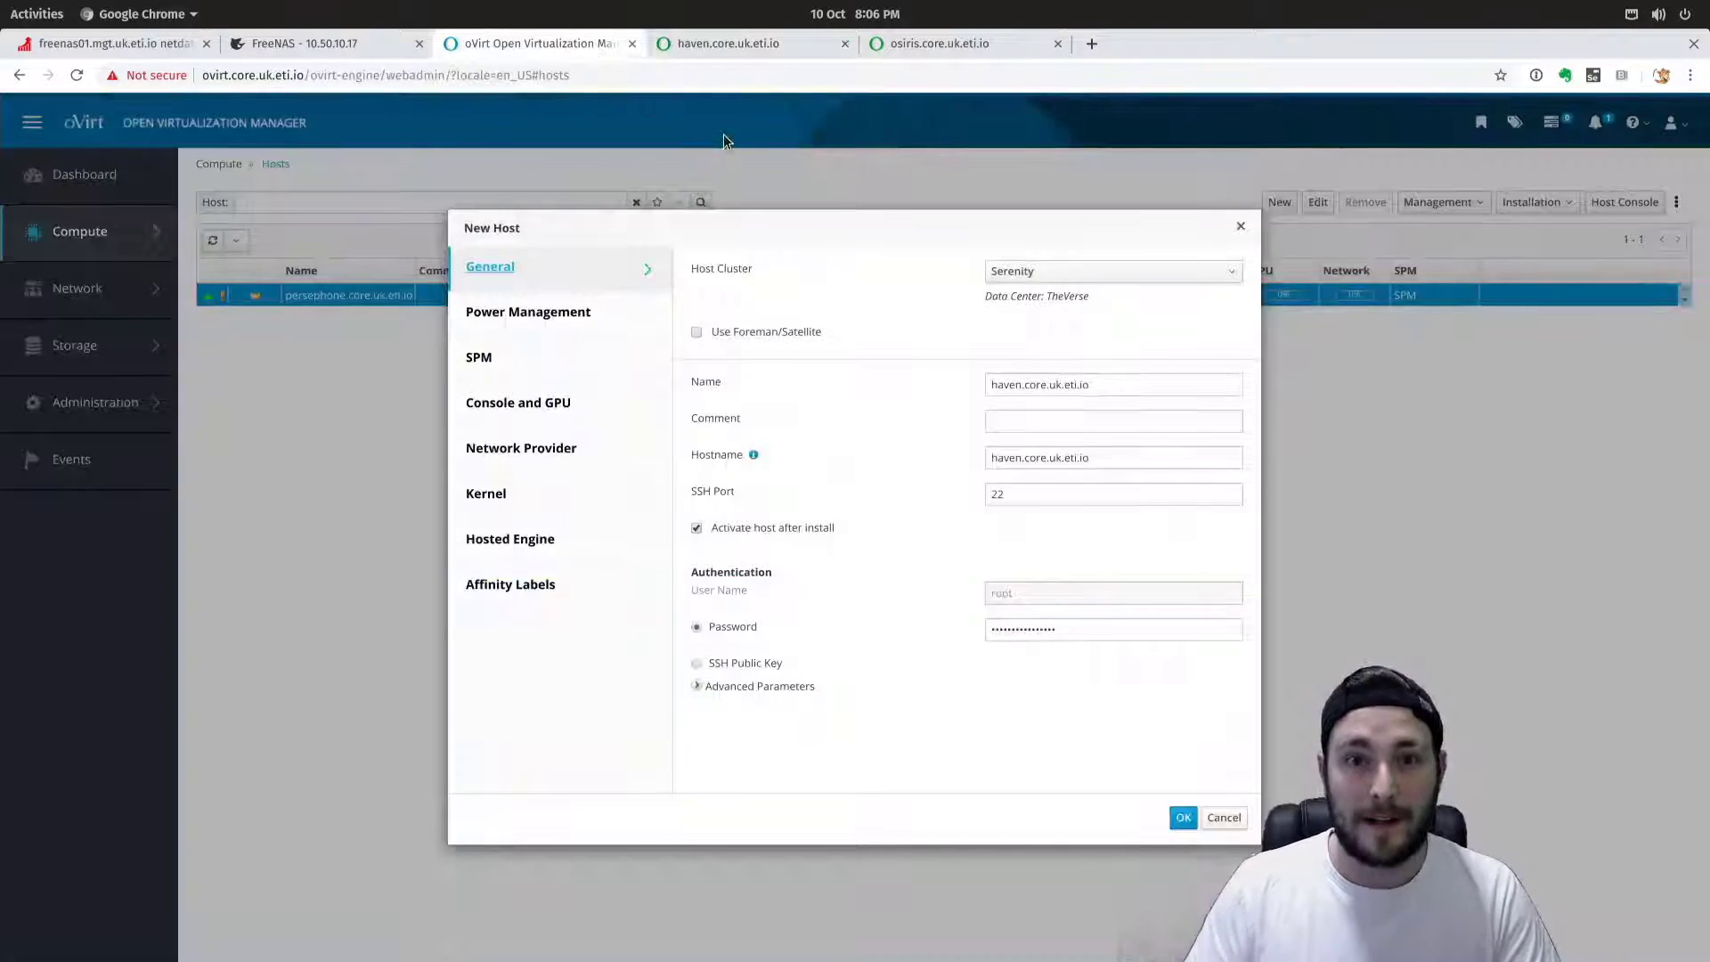
pyautogui.click(1113, 387)
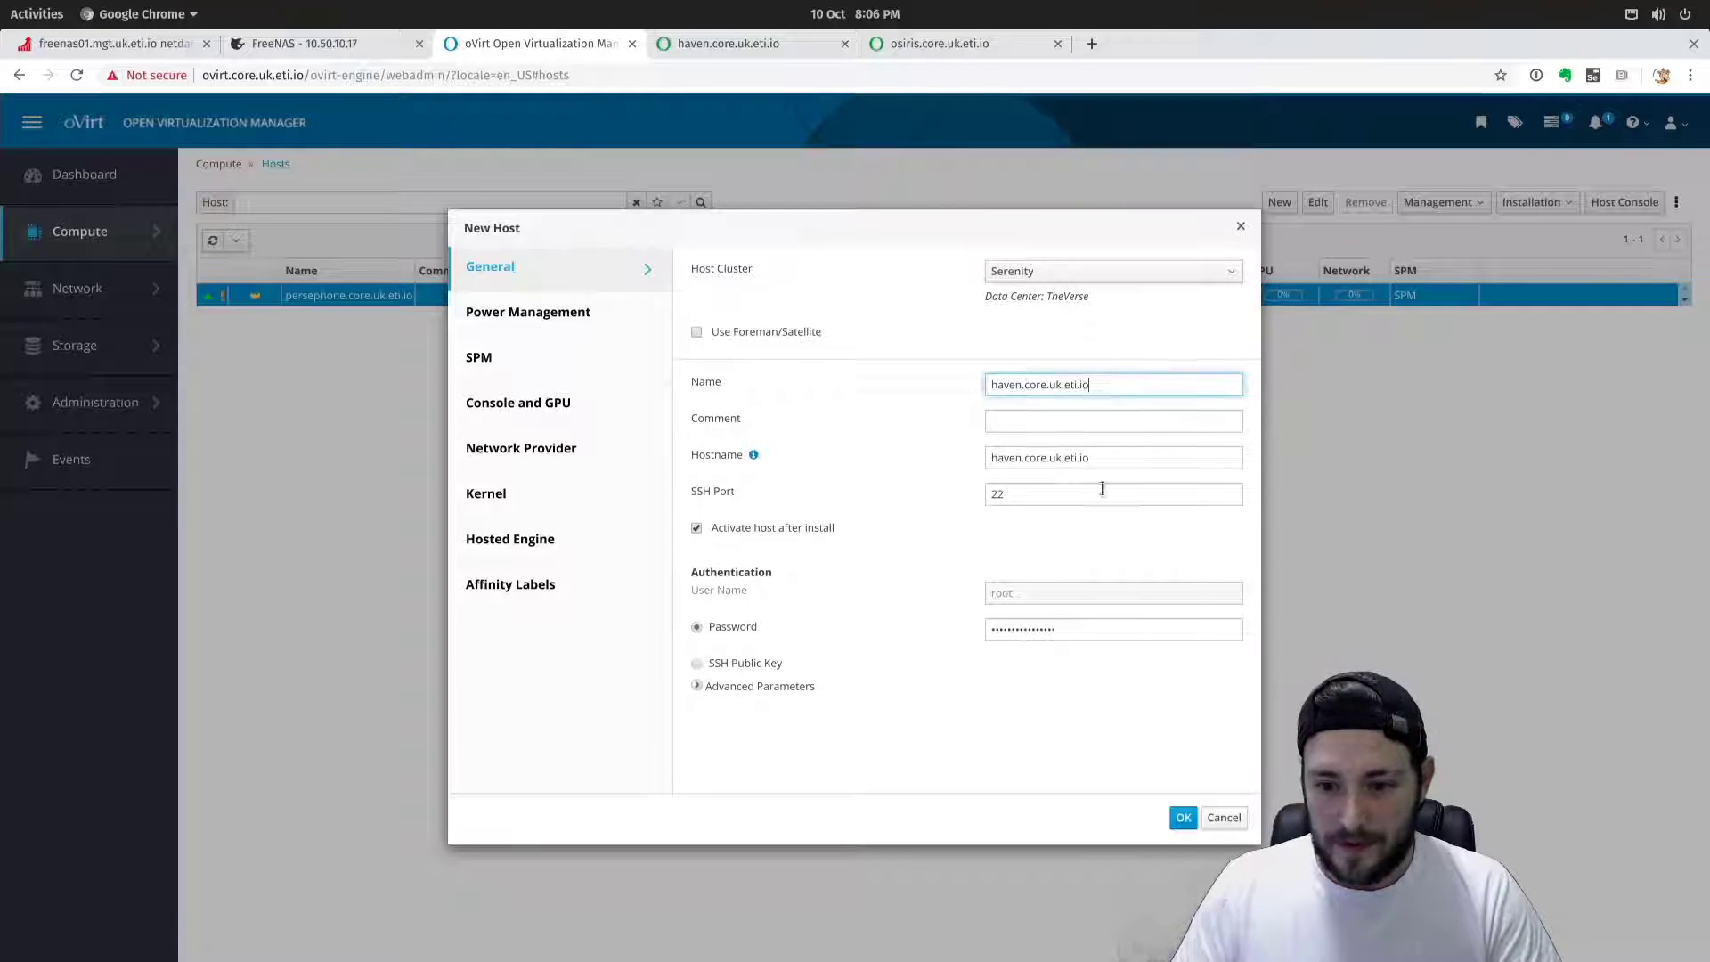
pyautogui.click(1183, 819)
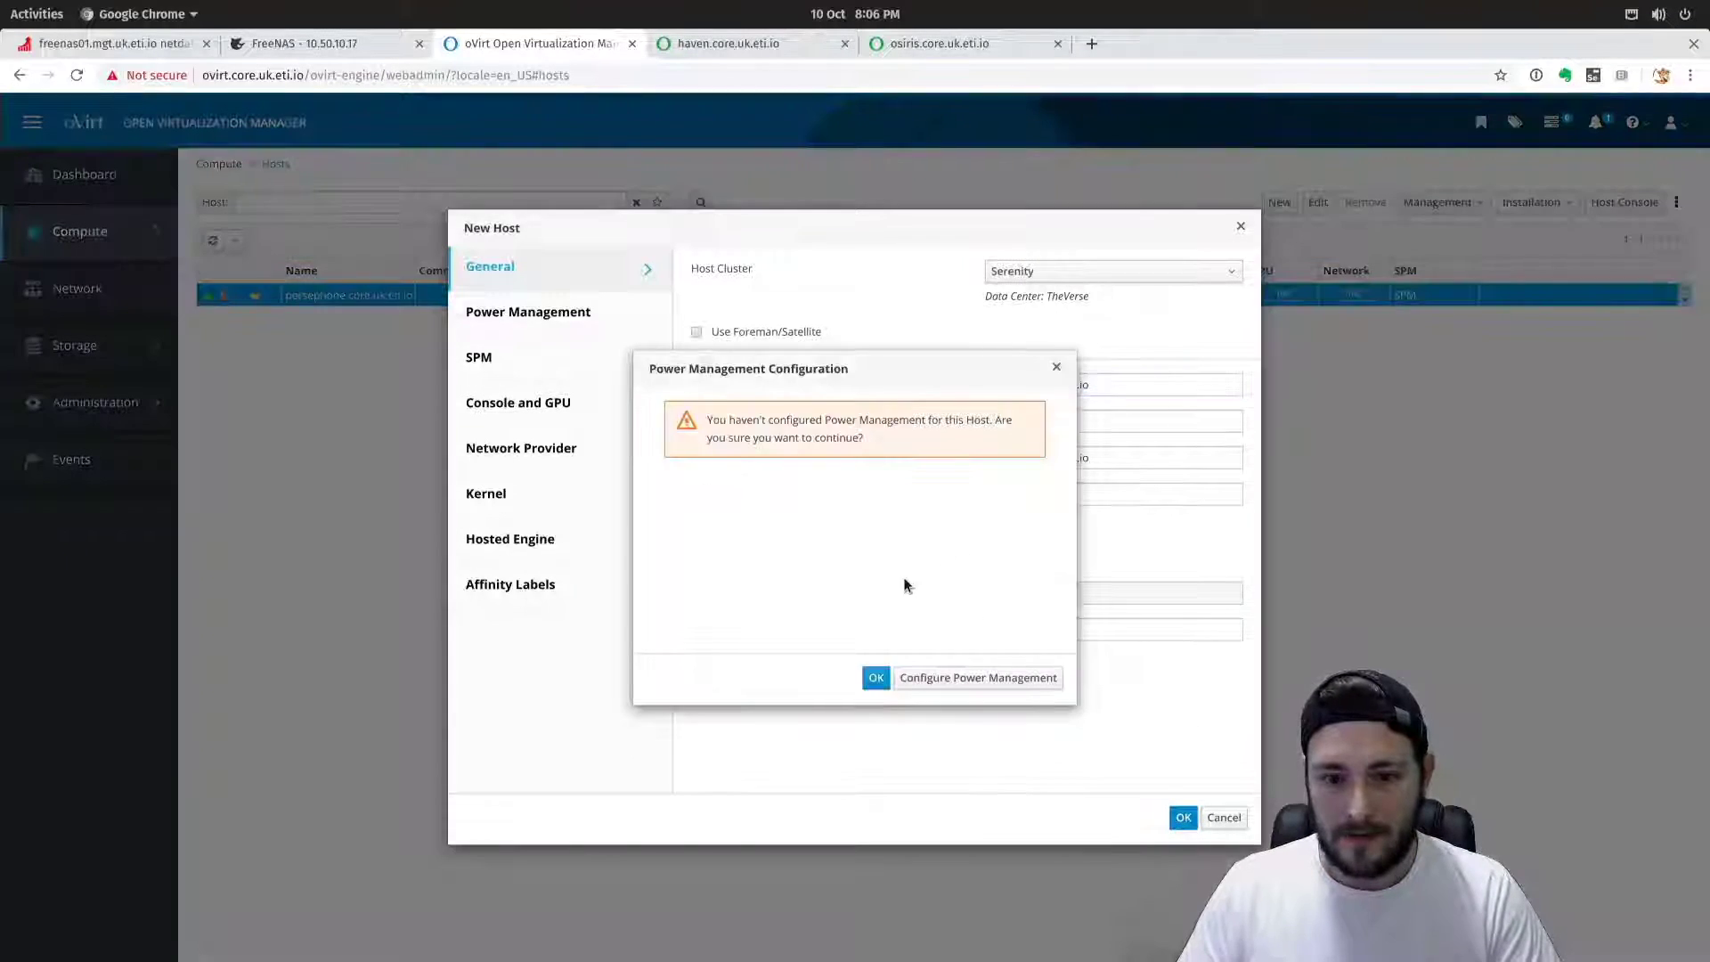
pyautogui.click(1056, 367)
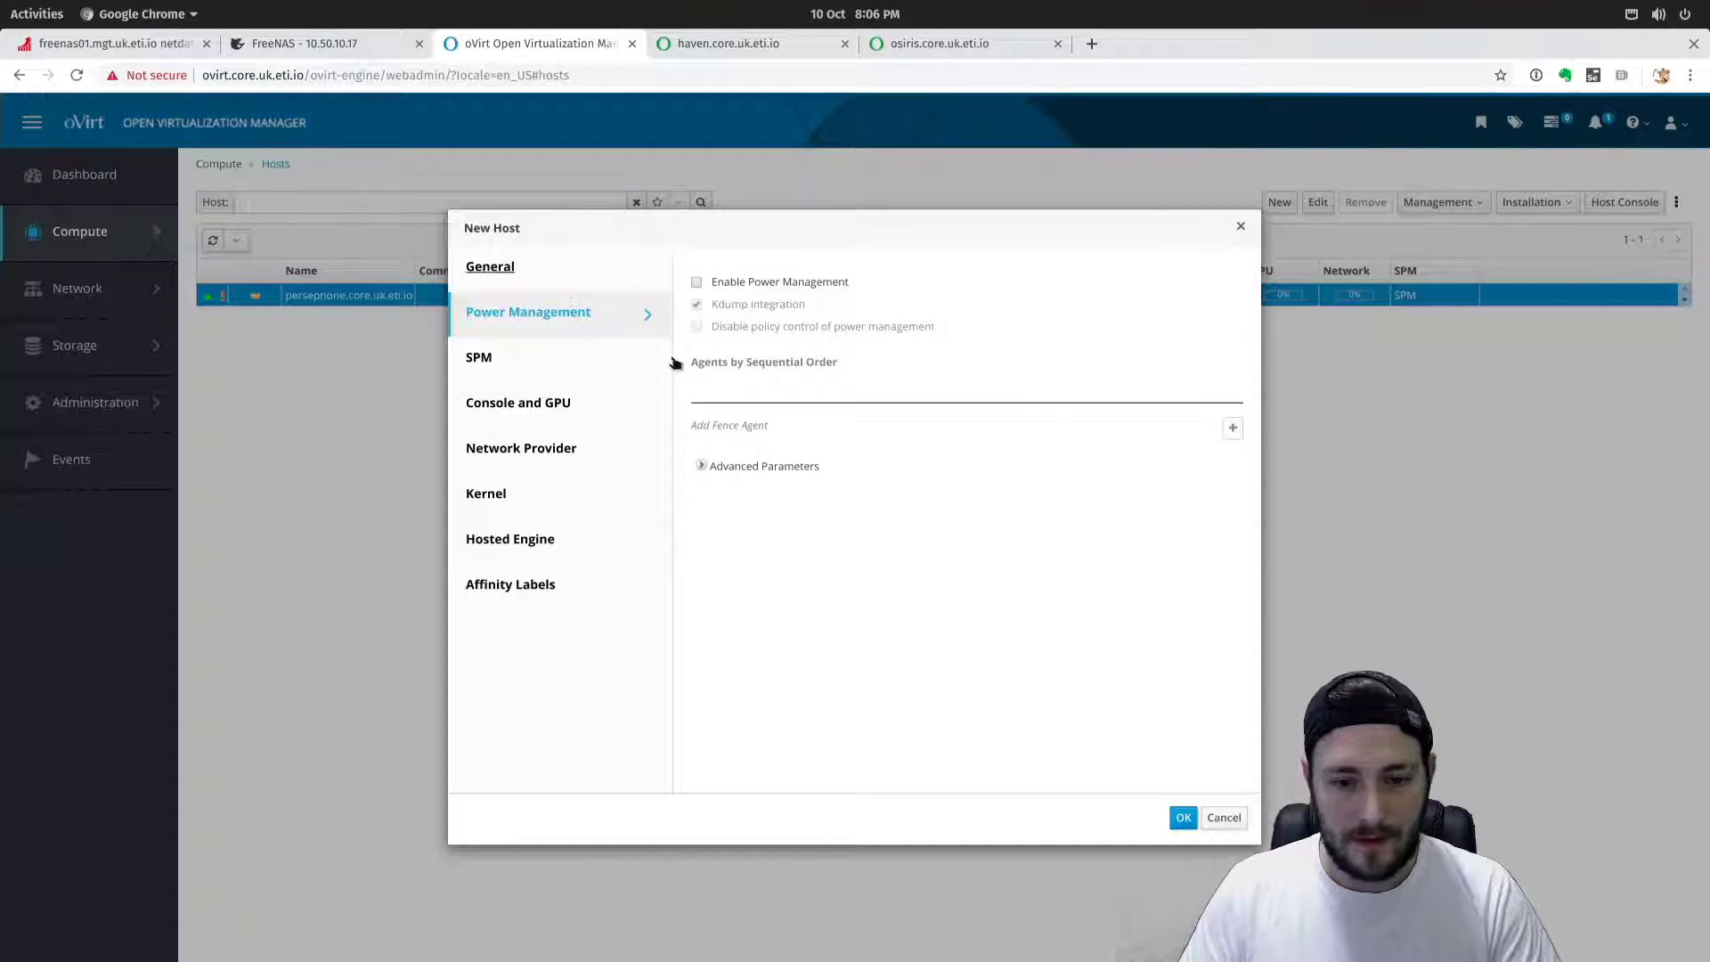
pyautogui.click(580, 281)
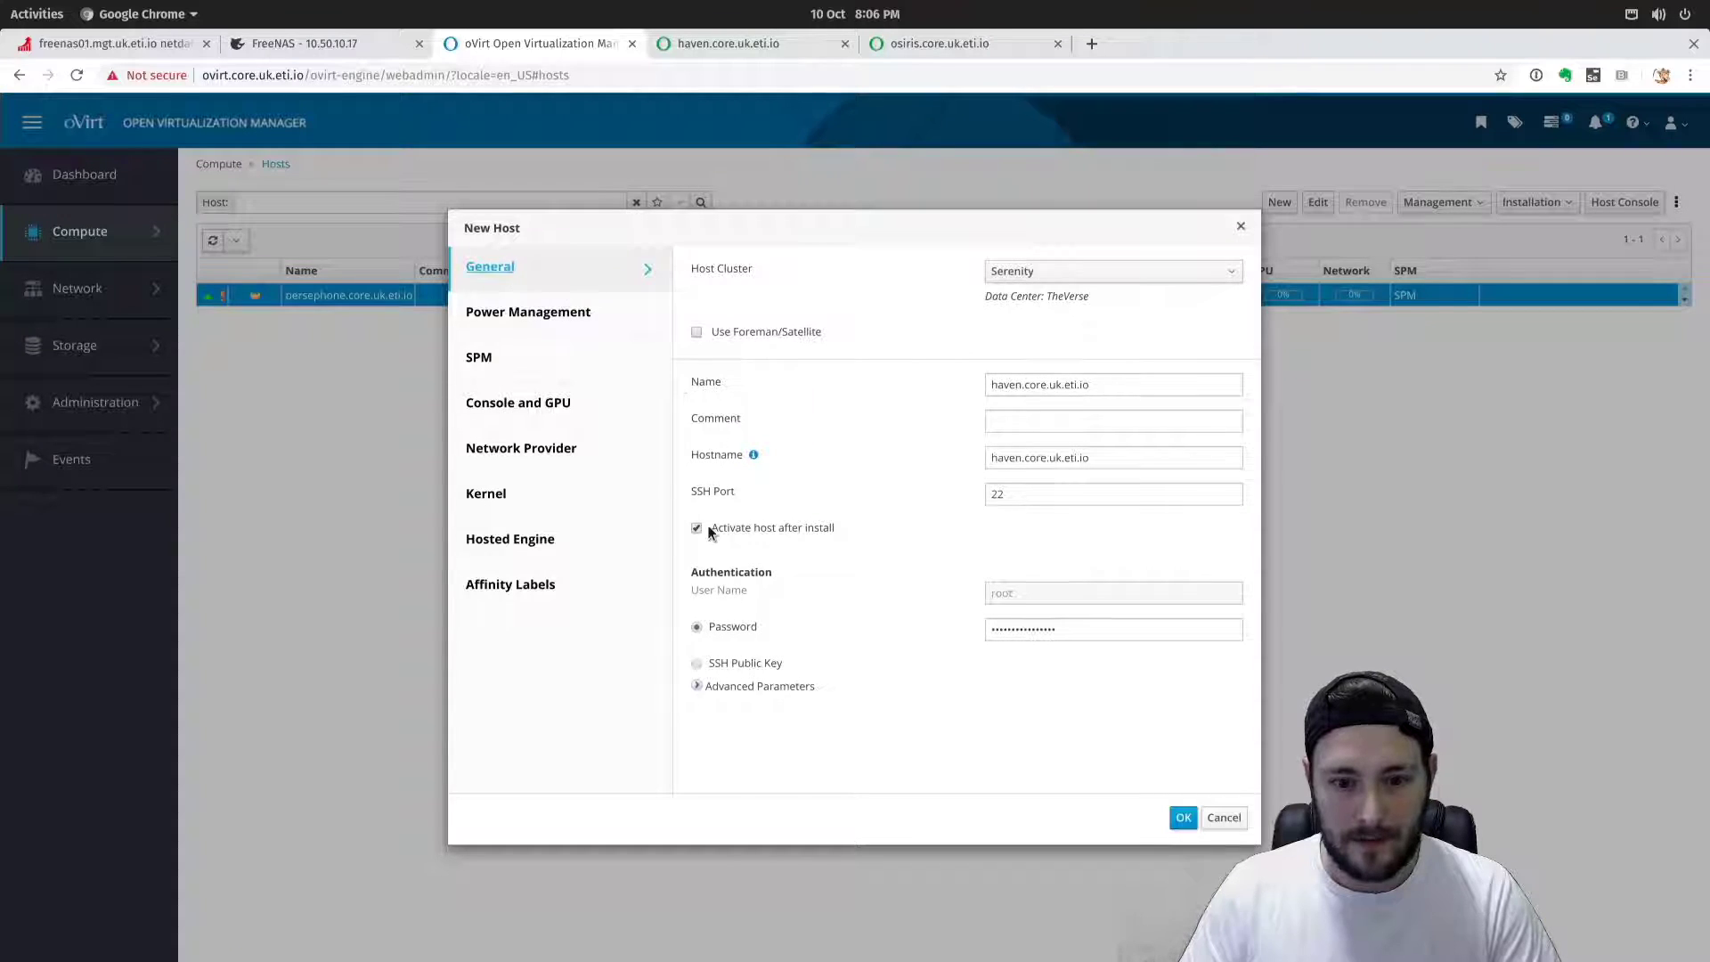
pyautogui.click(1177, 817)
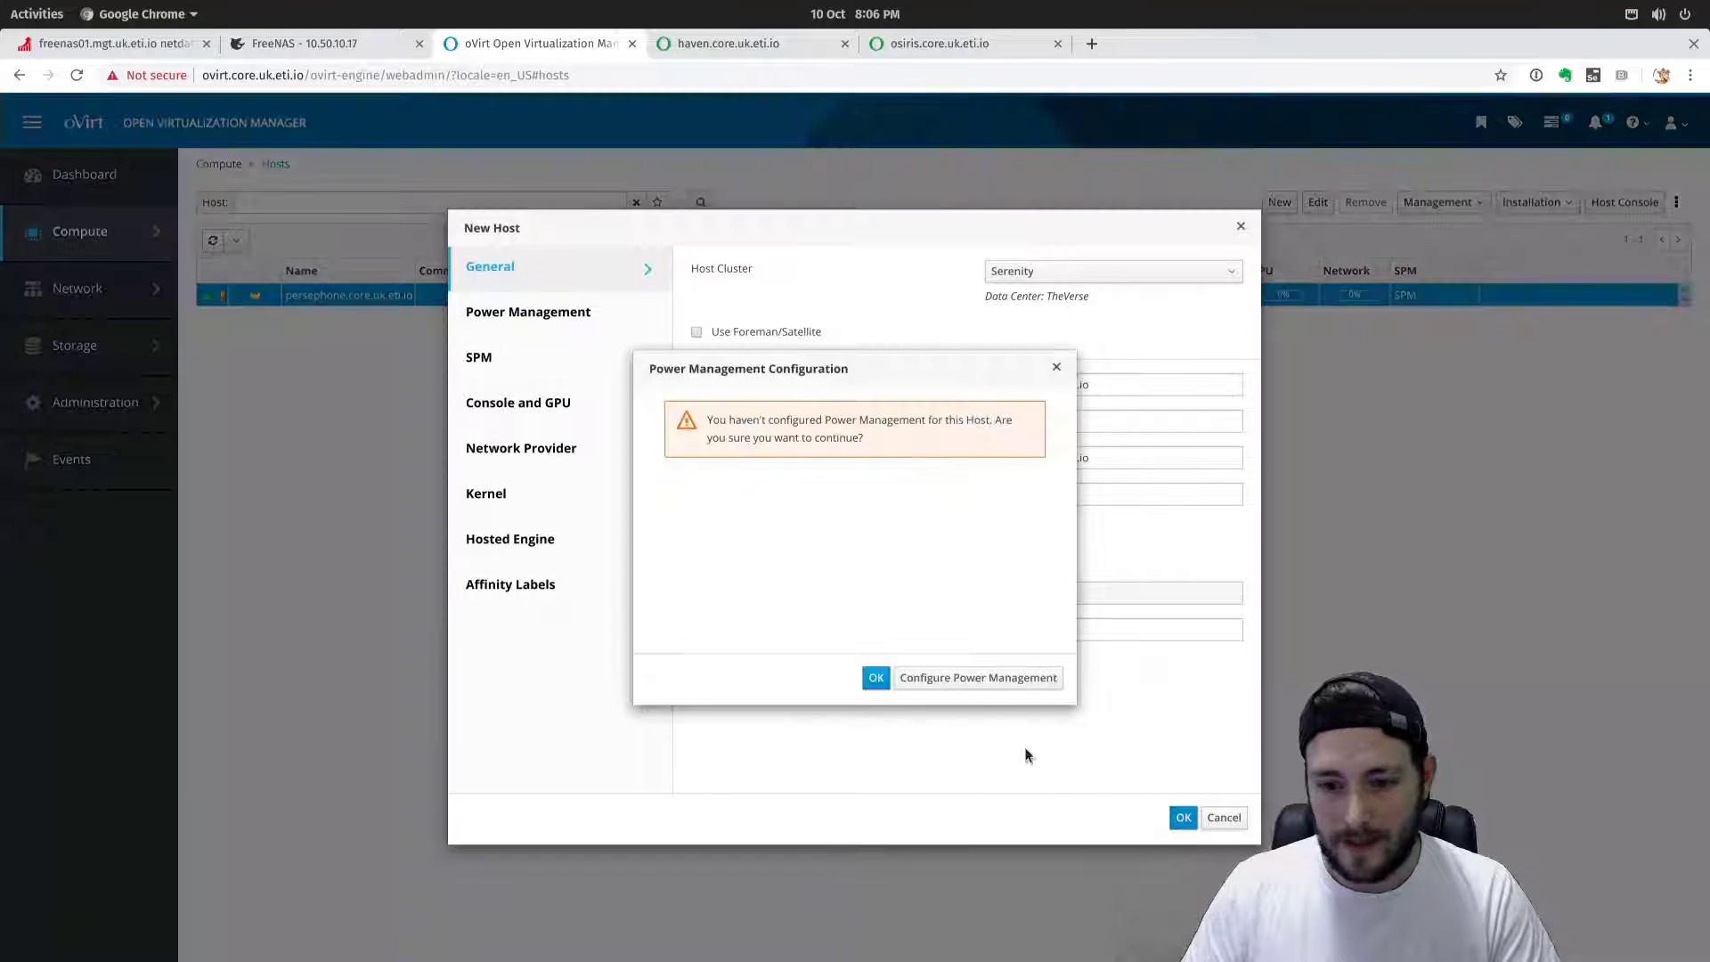
pyautogui.click(877, 677)
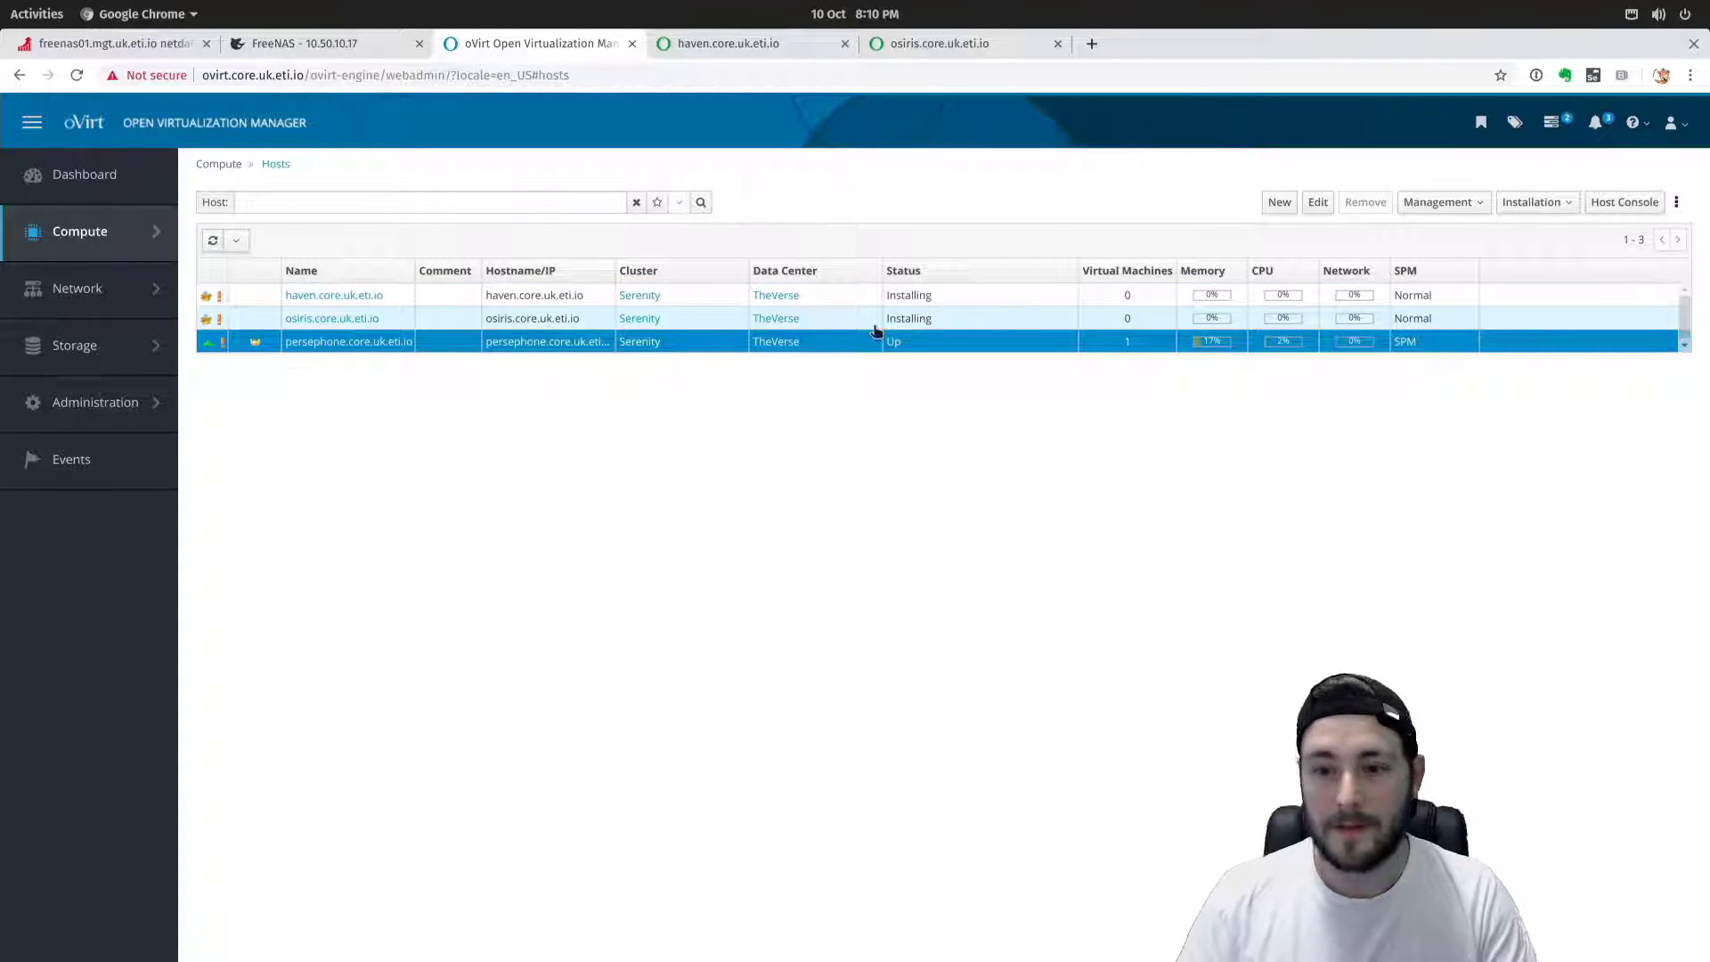
# Go to Network > Networks and start a New Logical Network.
pyautogui.moveTo(95, 292)
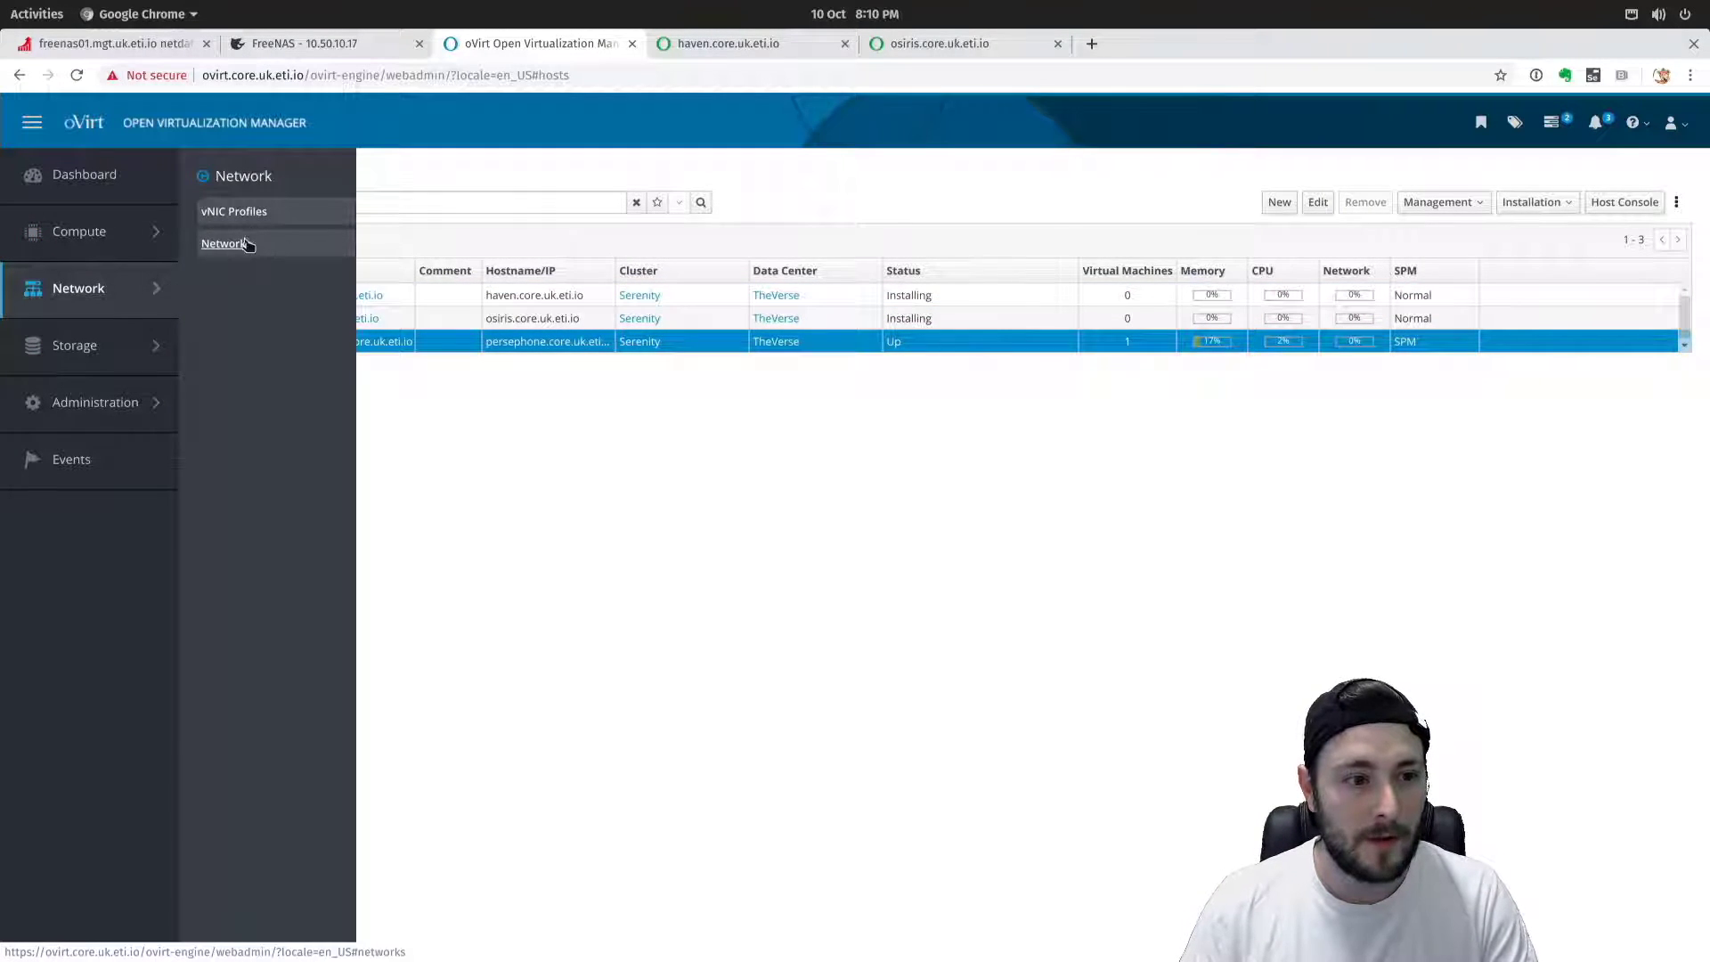
pyautogui.click(229, 240)
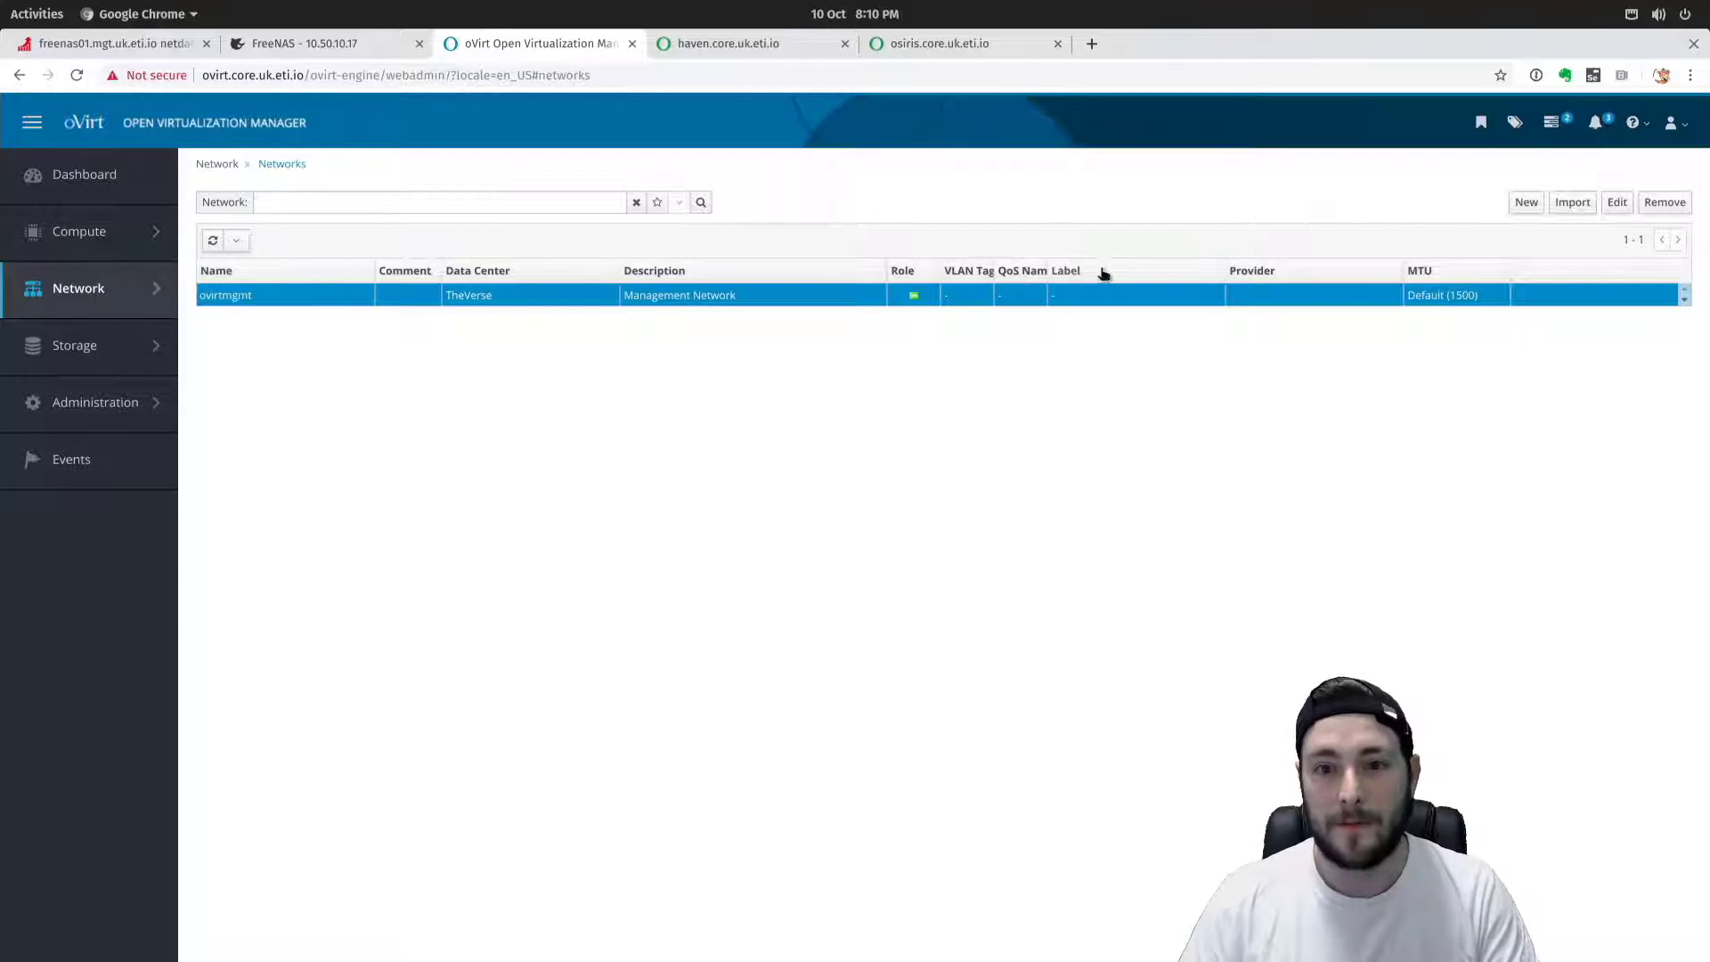
pyautogui.click(1527, 205)
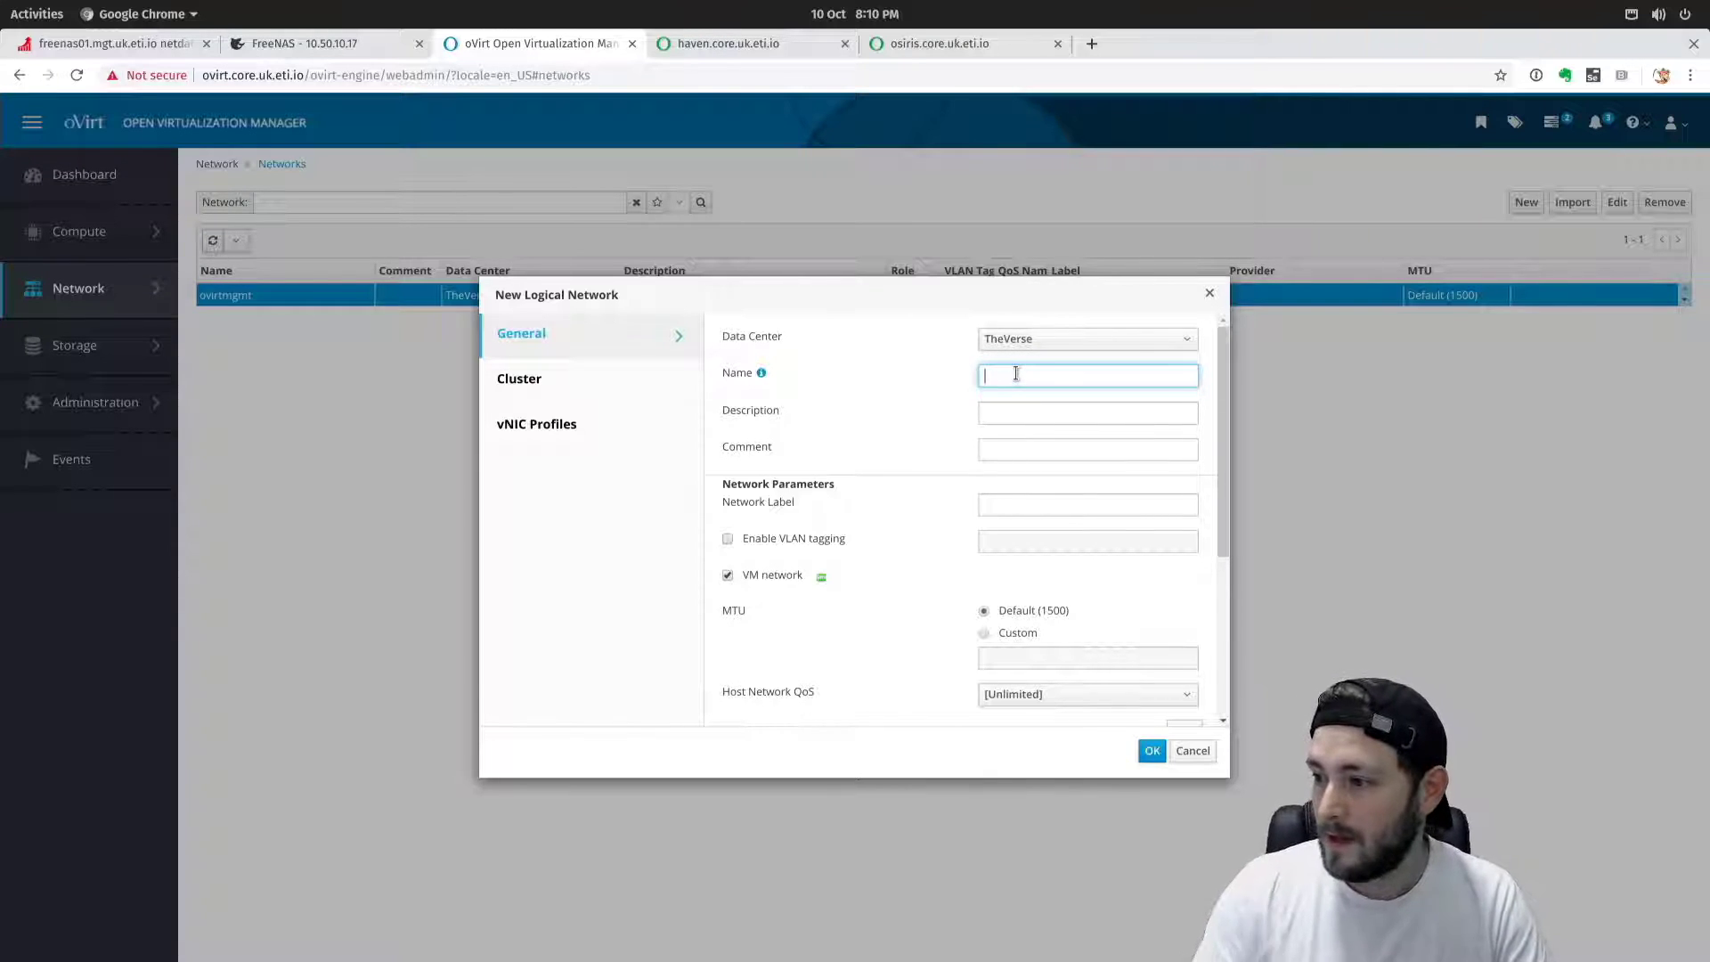
# Name the network core.uk.eti.io and give it the network label management.
pyautogui.write('.eti.io')
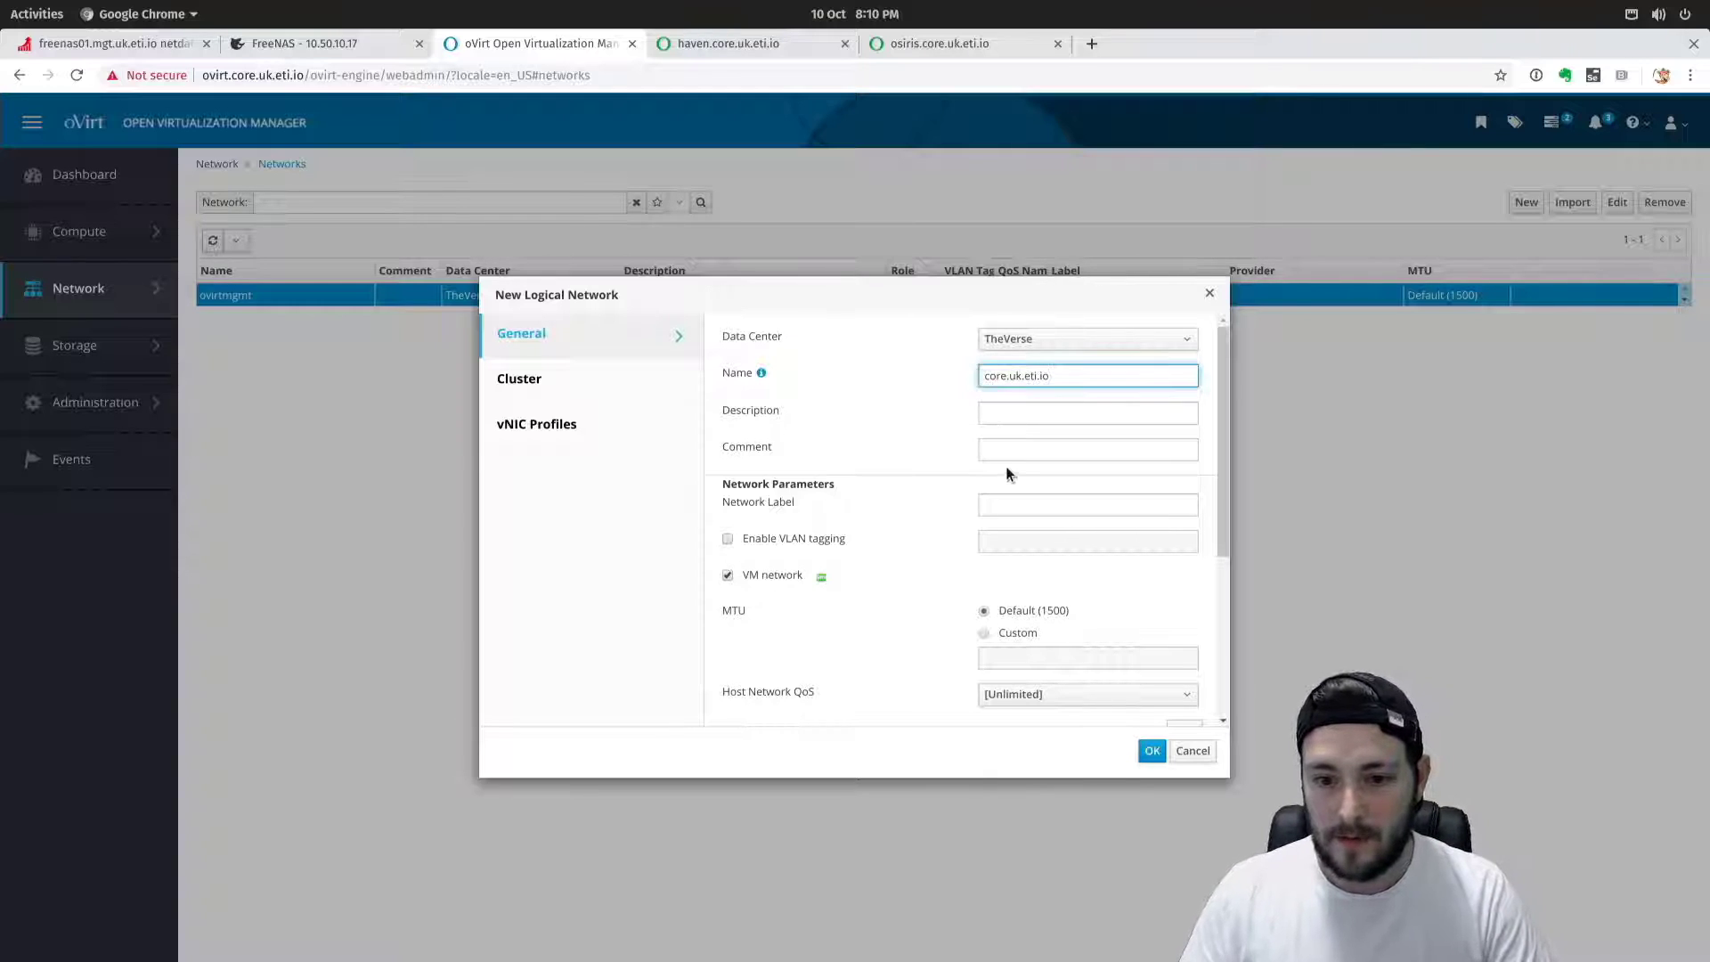
pyautogui.click(1018, 455)
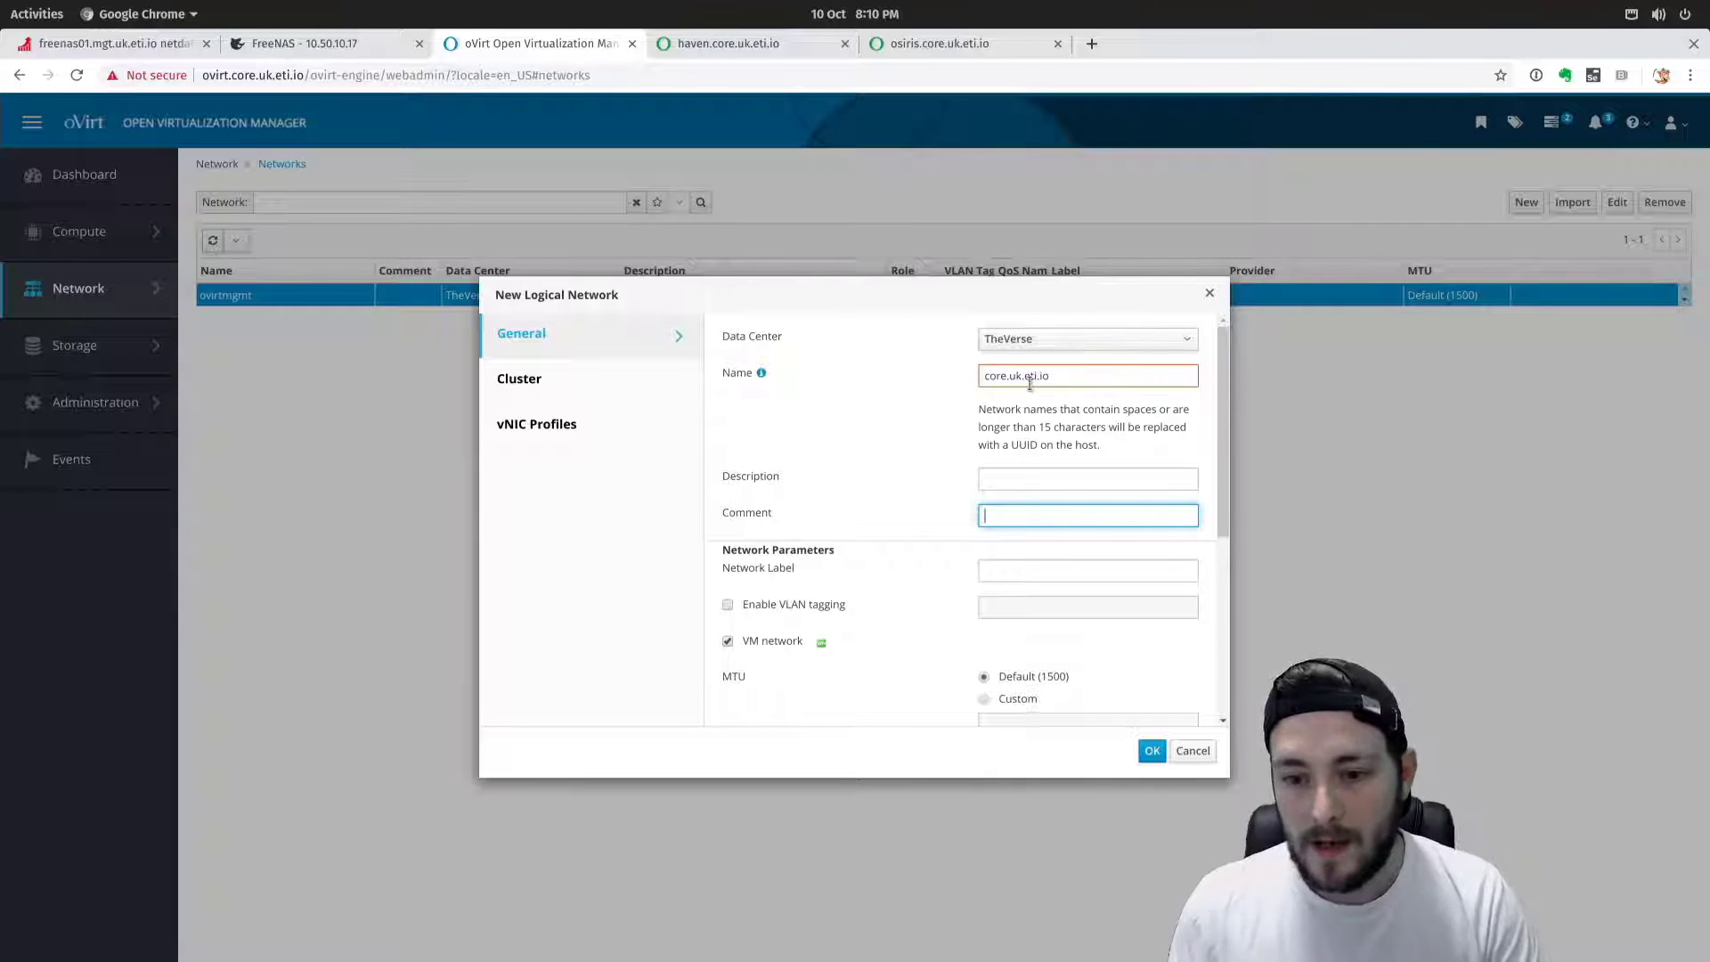
pyautogui.scroll(-1, 1004, 565)
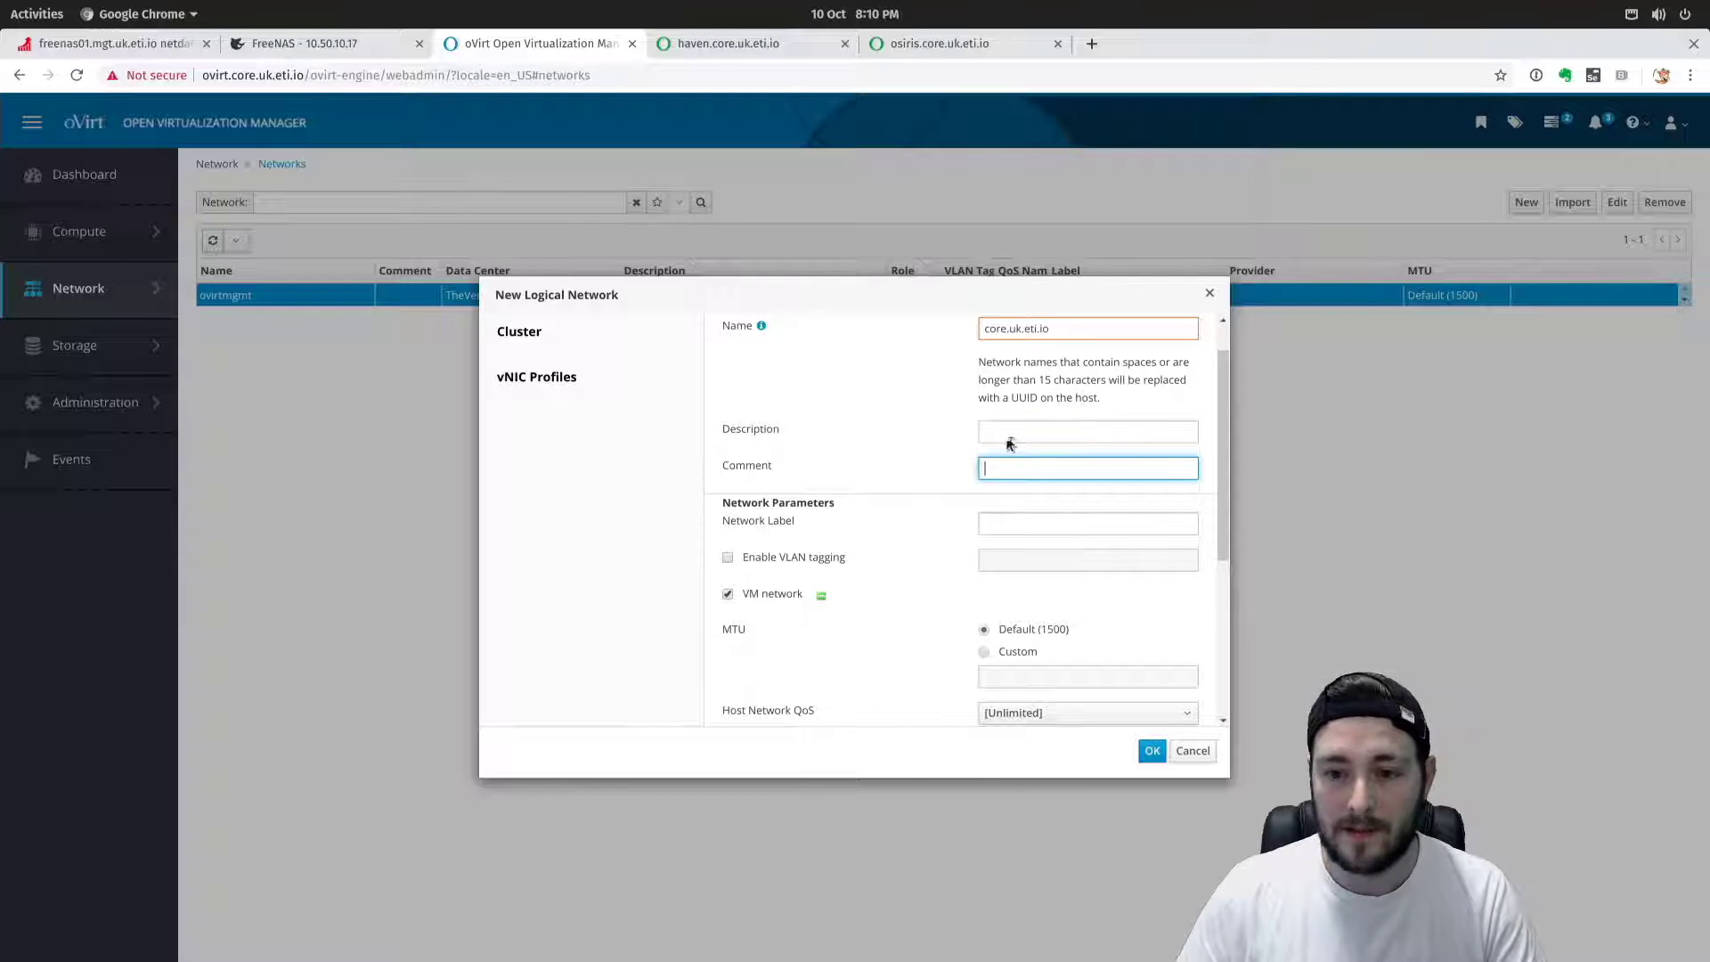
pyautogui.click(1002, 520)
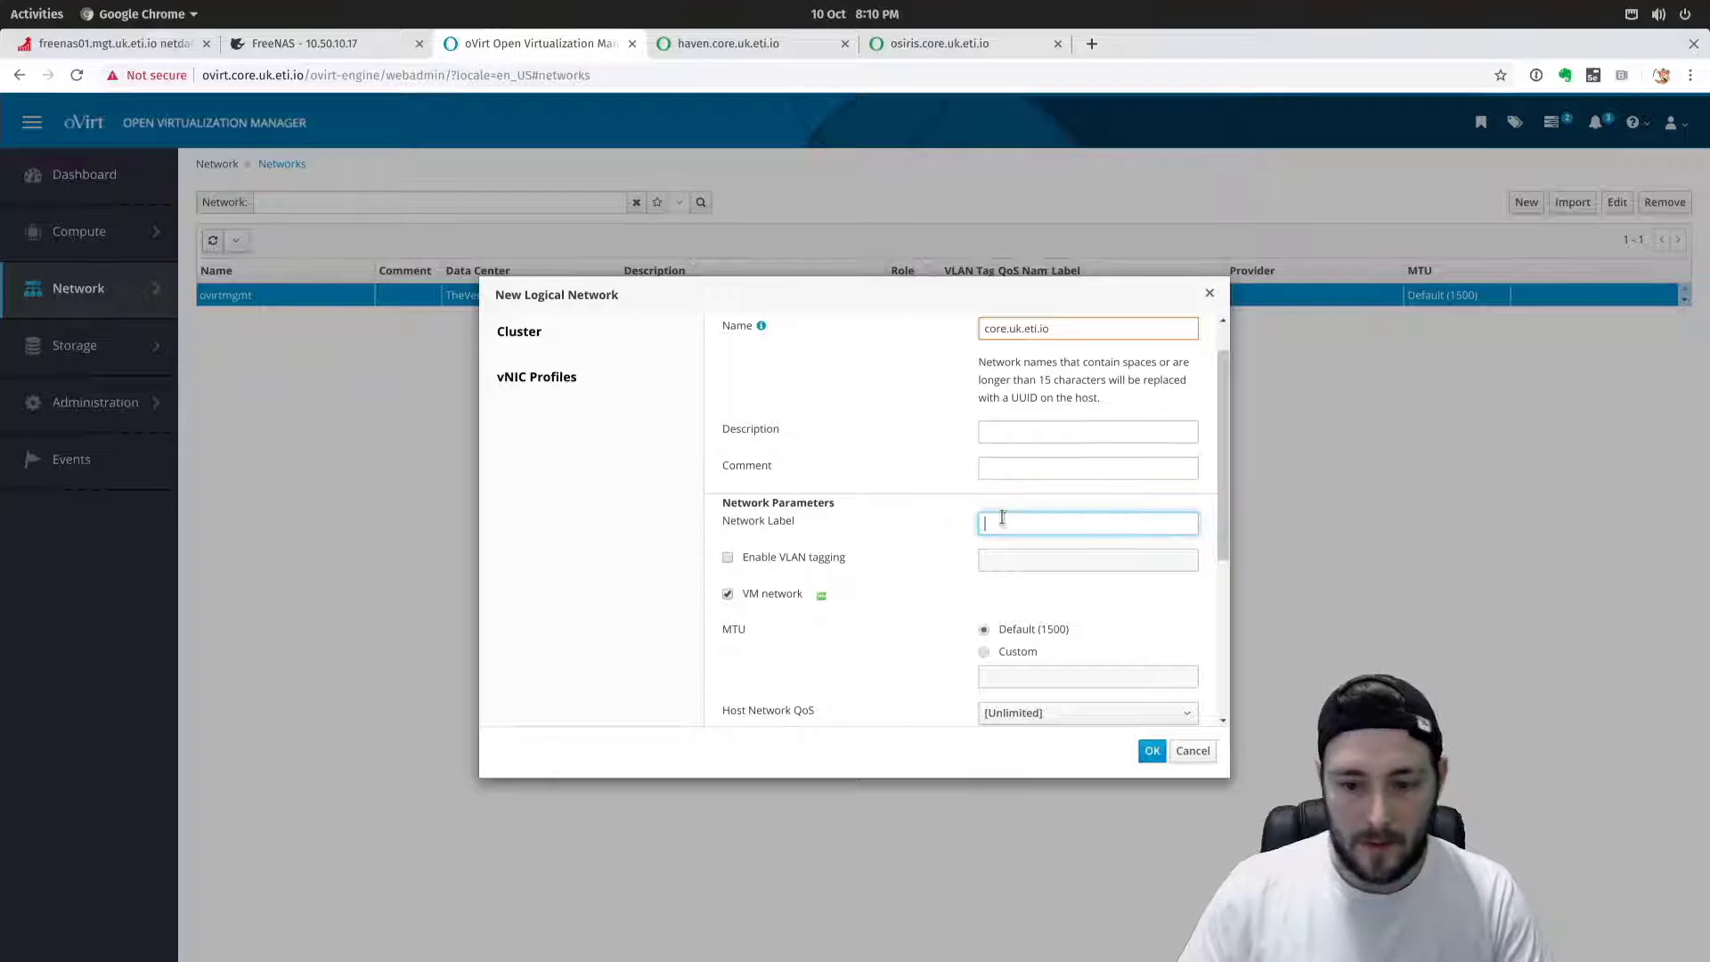
pyautogui.write('management')
pyautogui.click(791, 557)
pyautogui.click(799, 559)
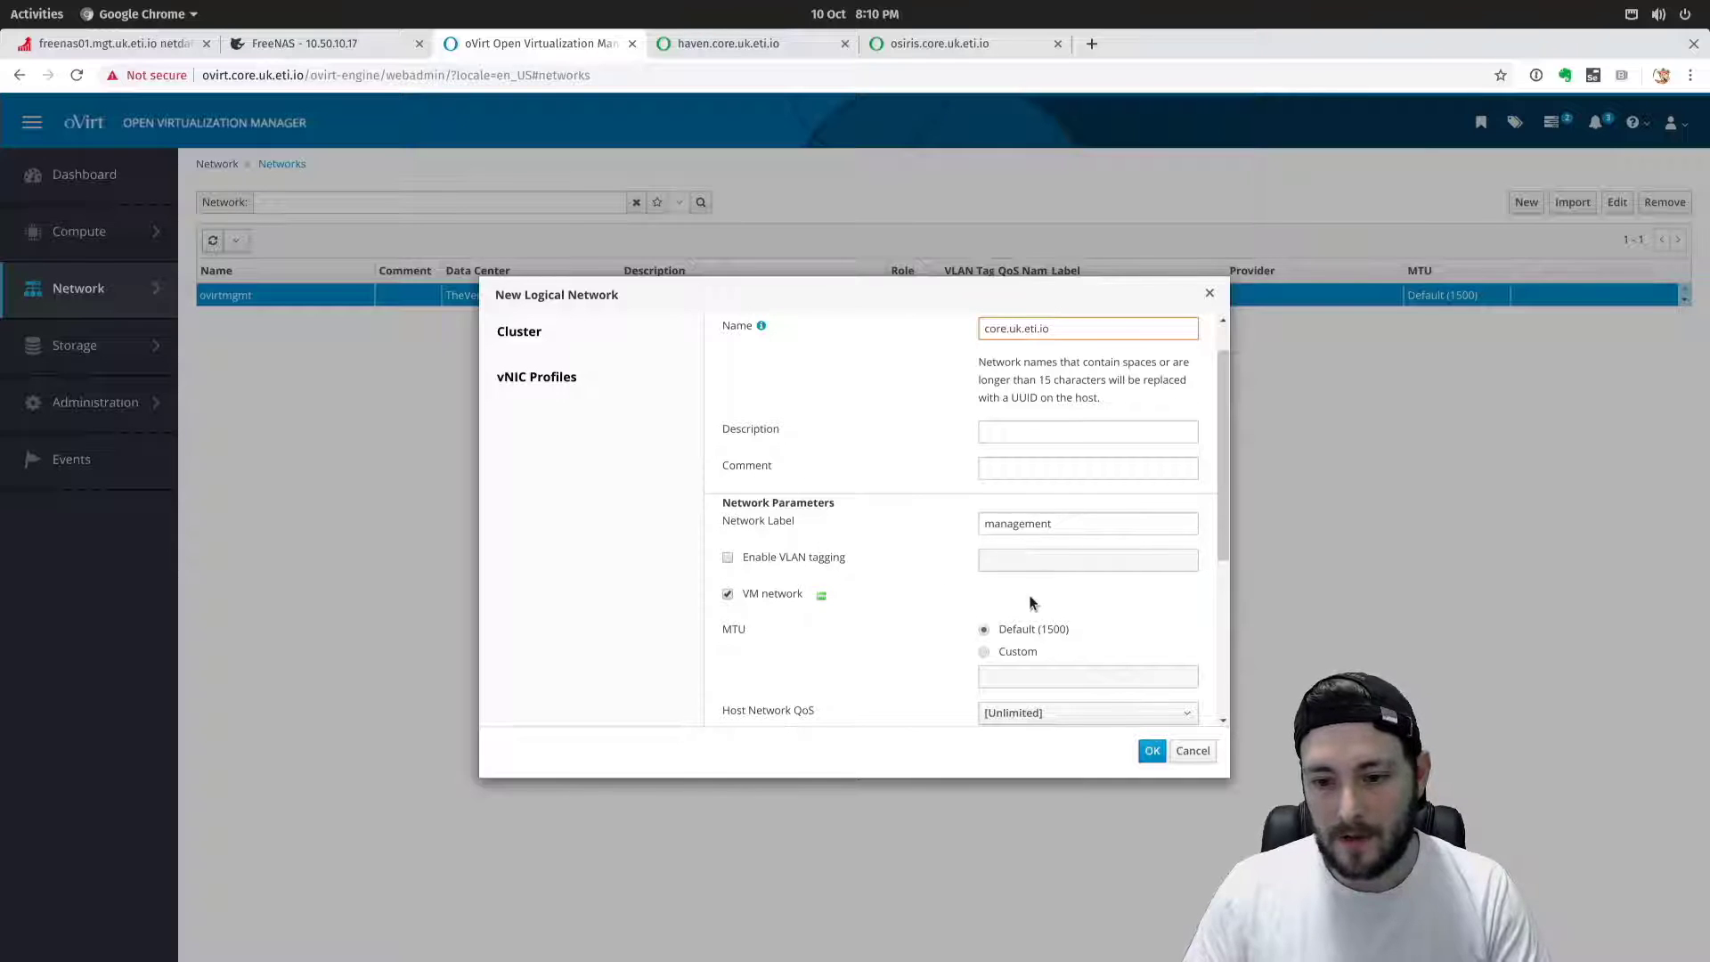
# Set the network's MTU to a custom value of 9000.
pyautogui.scroll(-3, 931, 607)
pyautogui.click(996, 462)
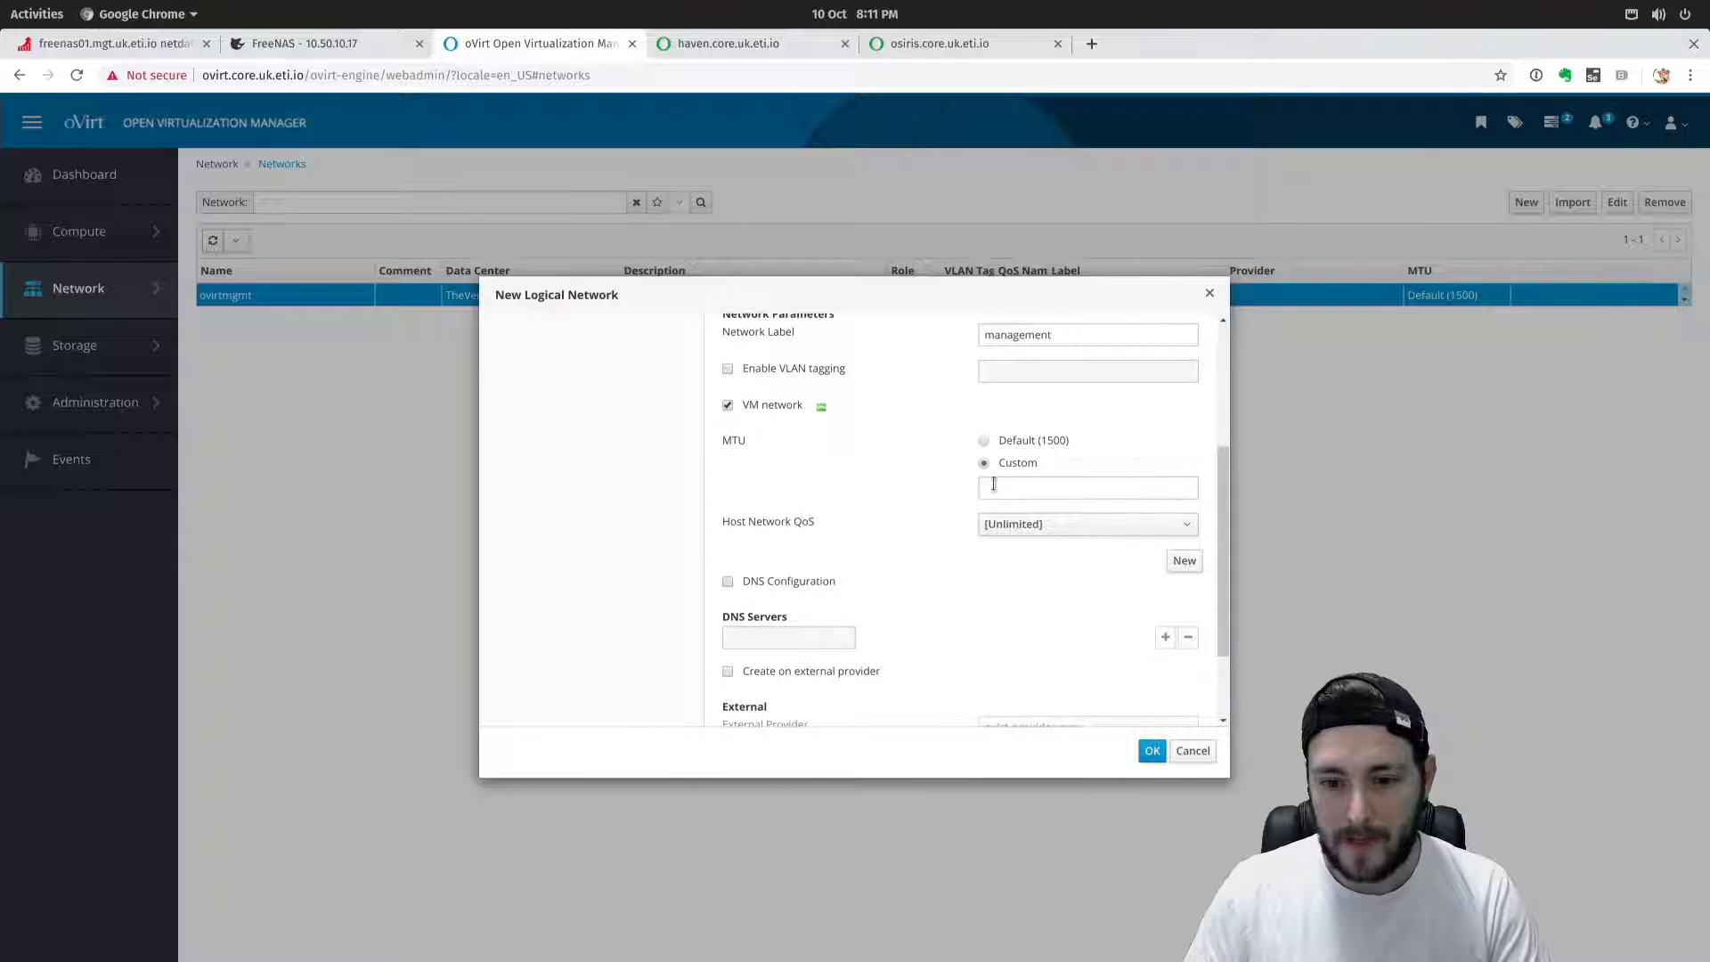
pyautogui.click(997, 487)
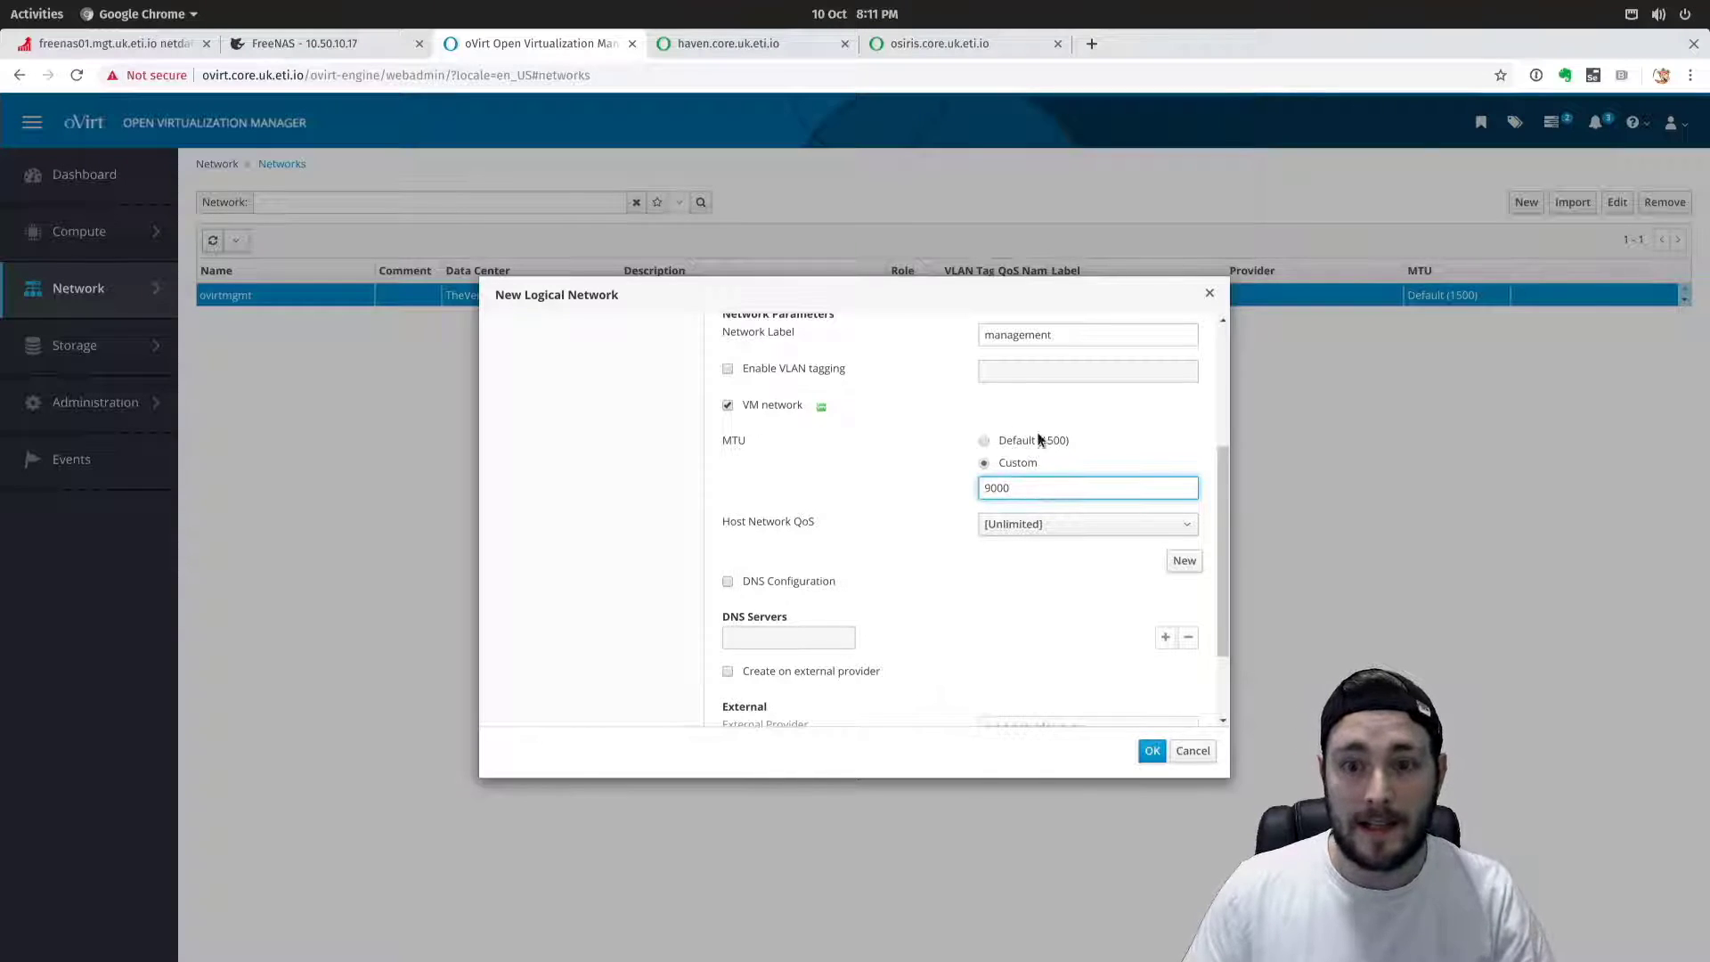
pyautogui.moveTo(1027, 500); pyautogui.dragTo(966, 486)
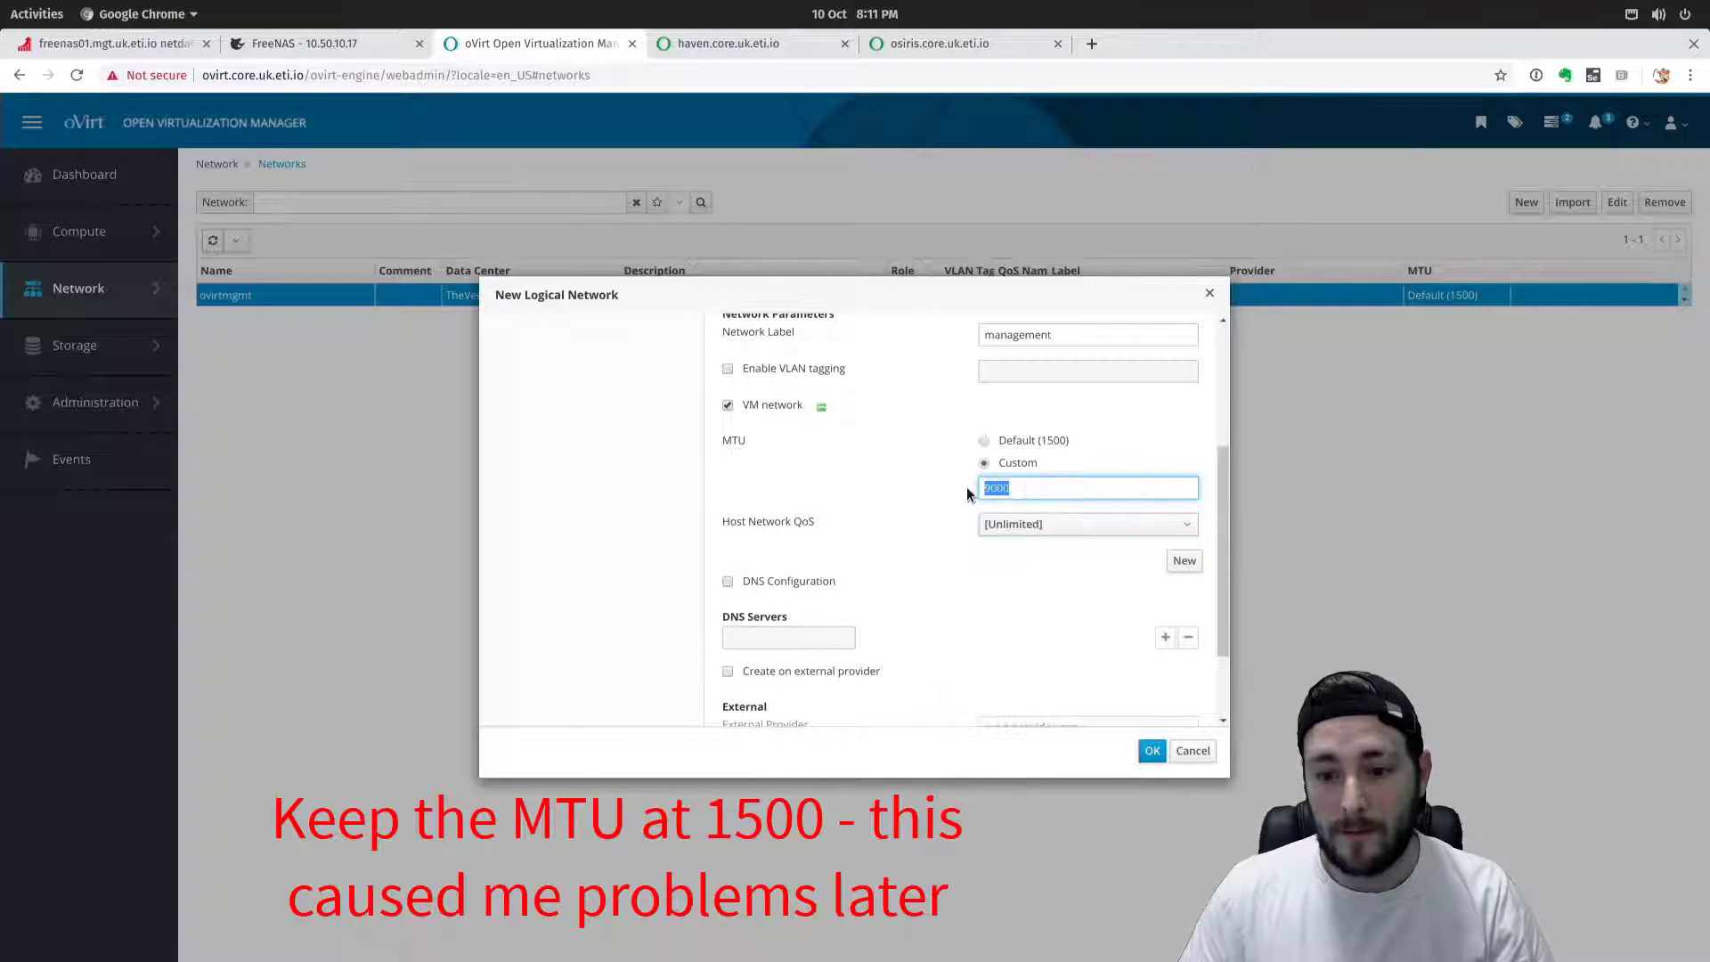
pyautogui.click(887, 507)
pyautogui.scroll(-2, 916, 599)
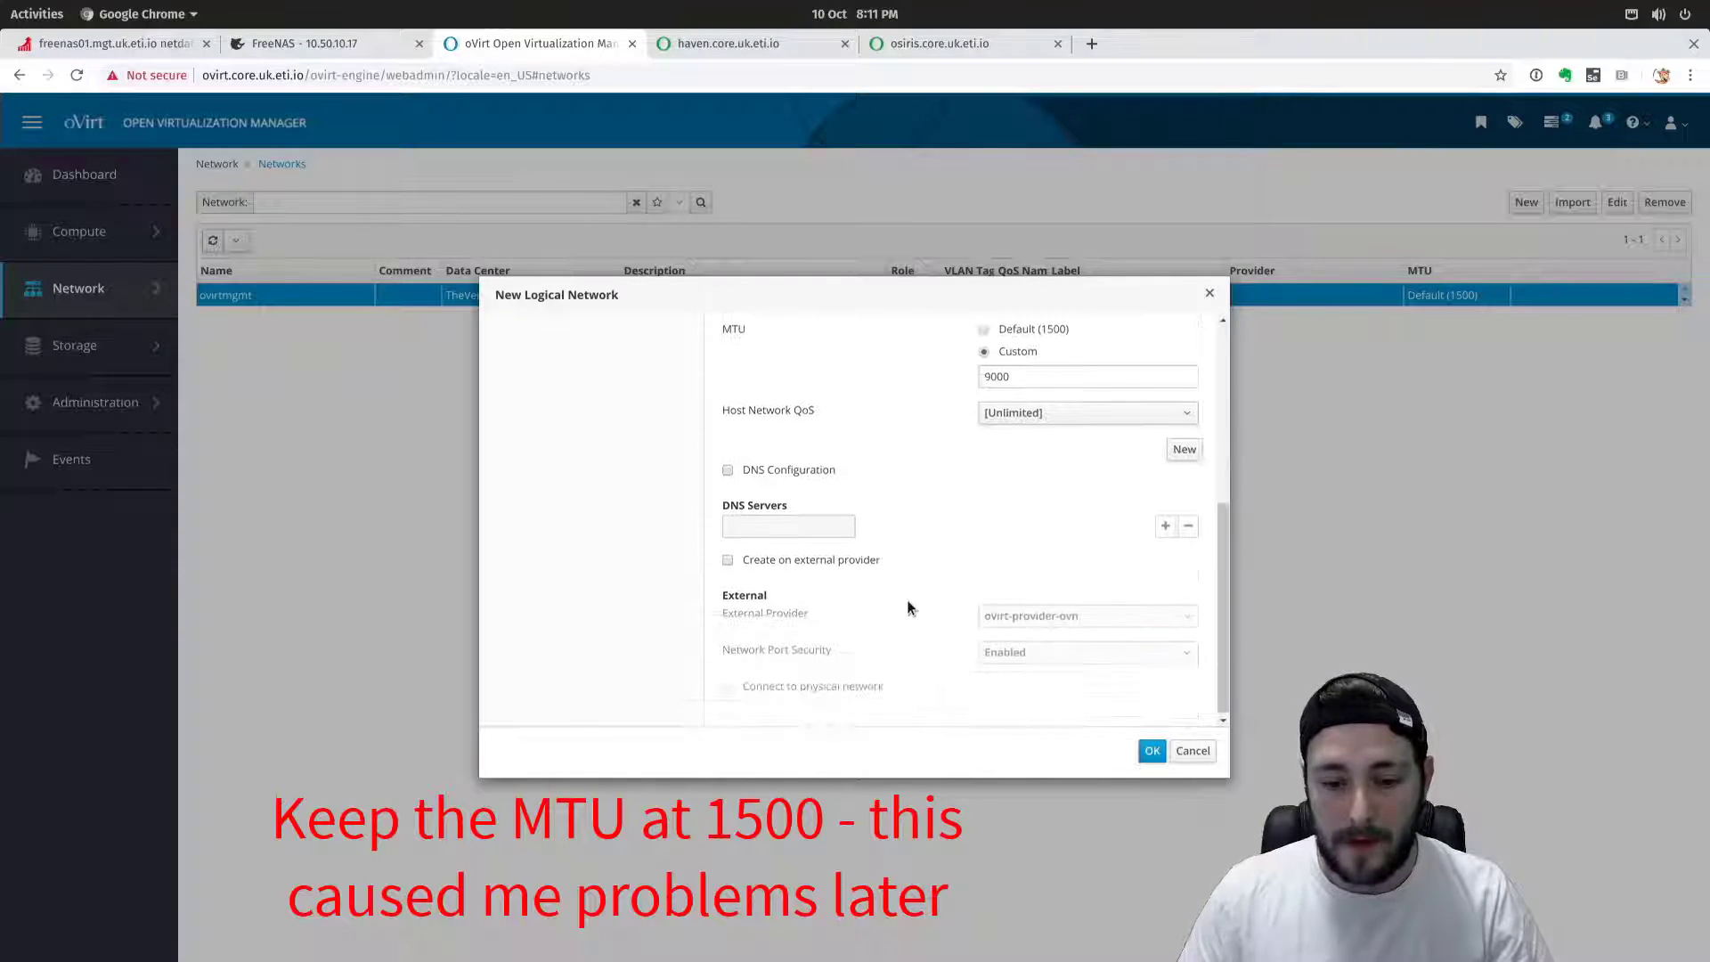
pyautogui.scroll(5, 900, 575)
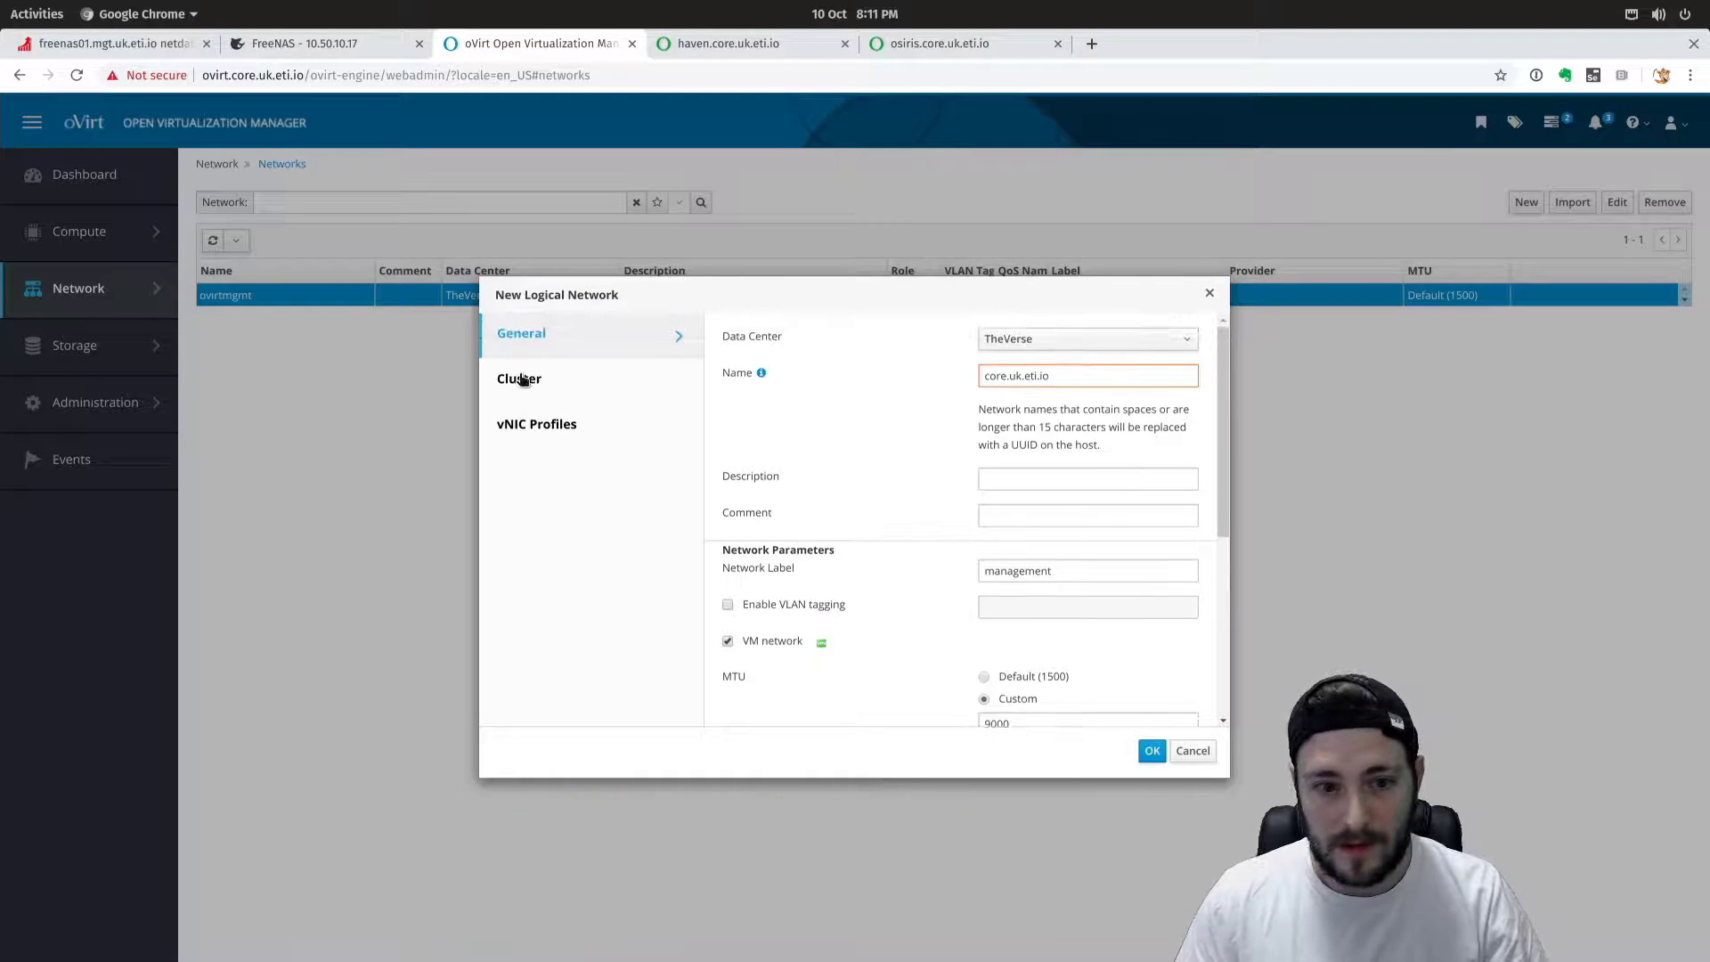
# Make core.uk.eti.io not required on Serenity, its vNIC profile non-public, and create it.
pyautogui.click(572, 391)
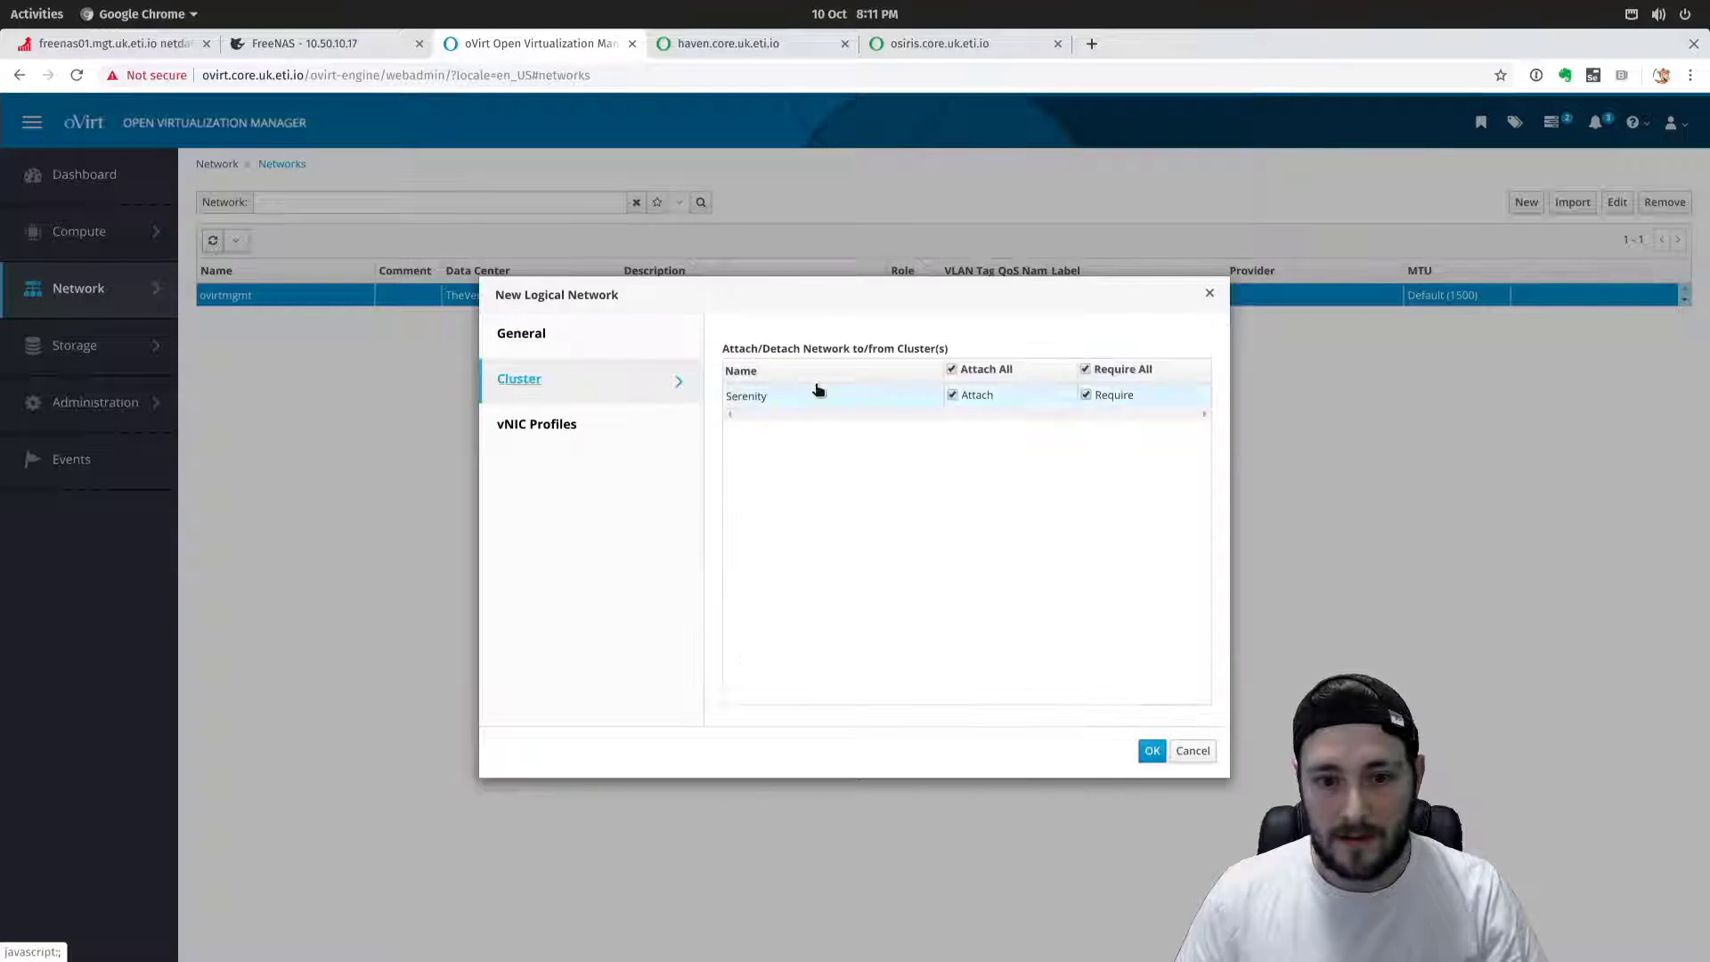
pyautogui.click(1085, 369)
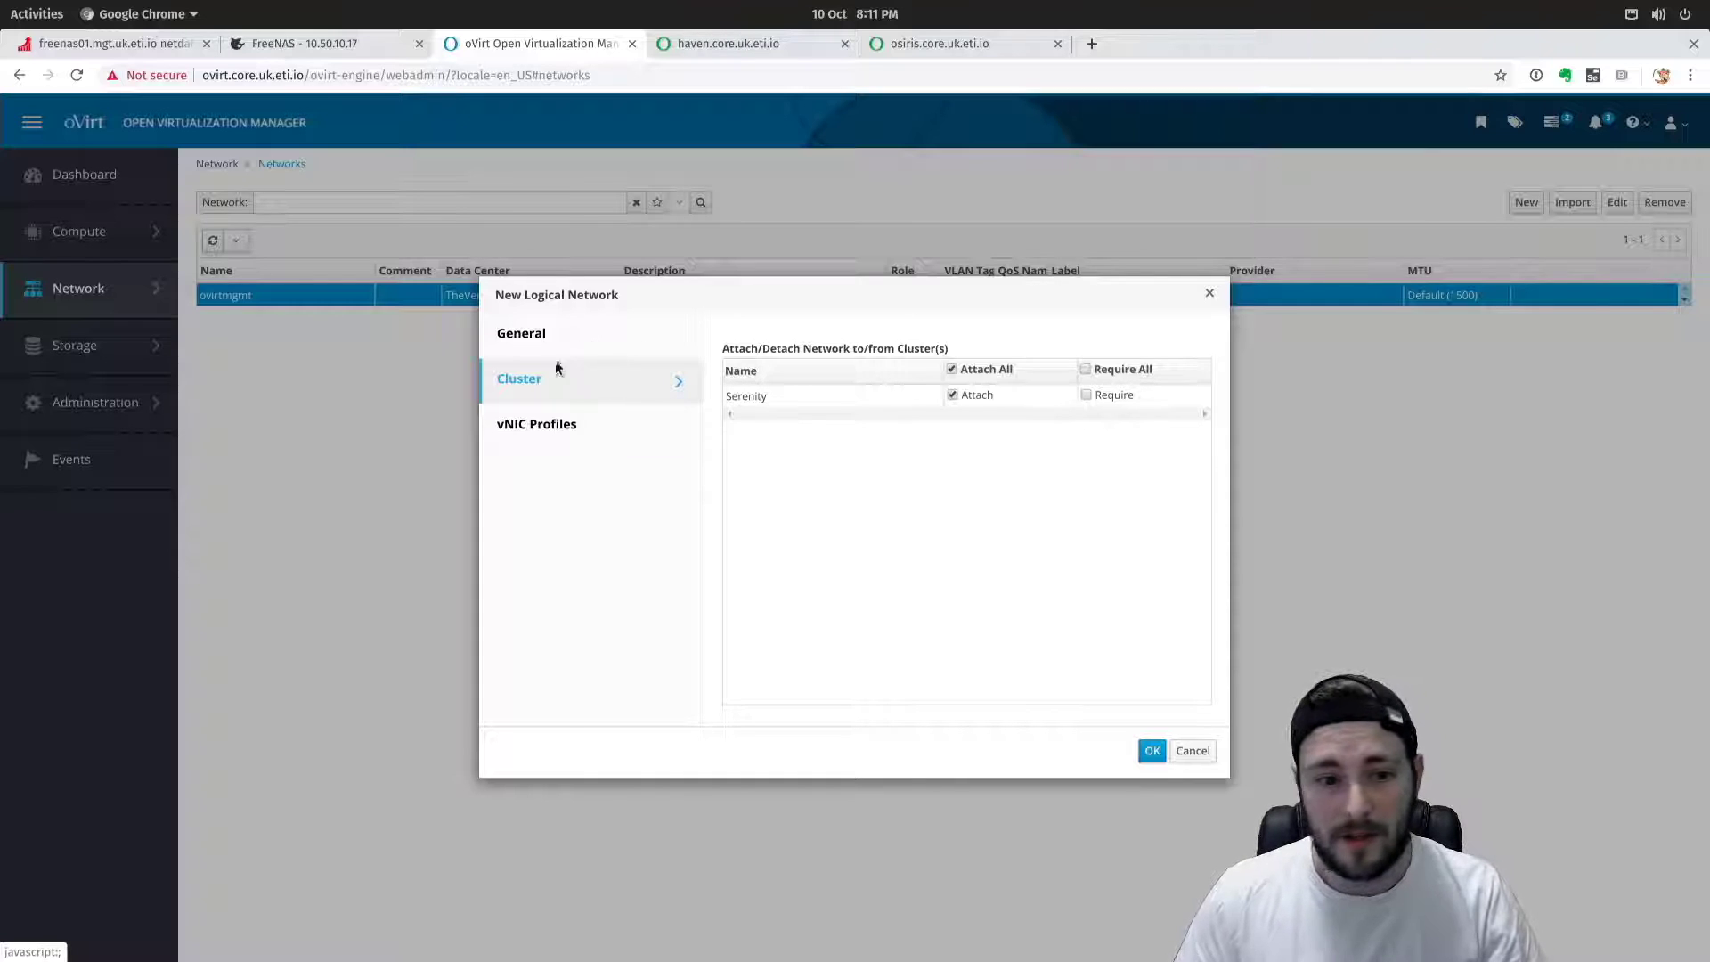
pyautogui.click(538, 426)
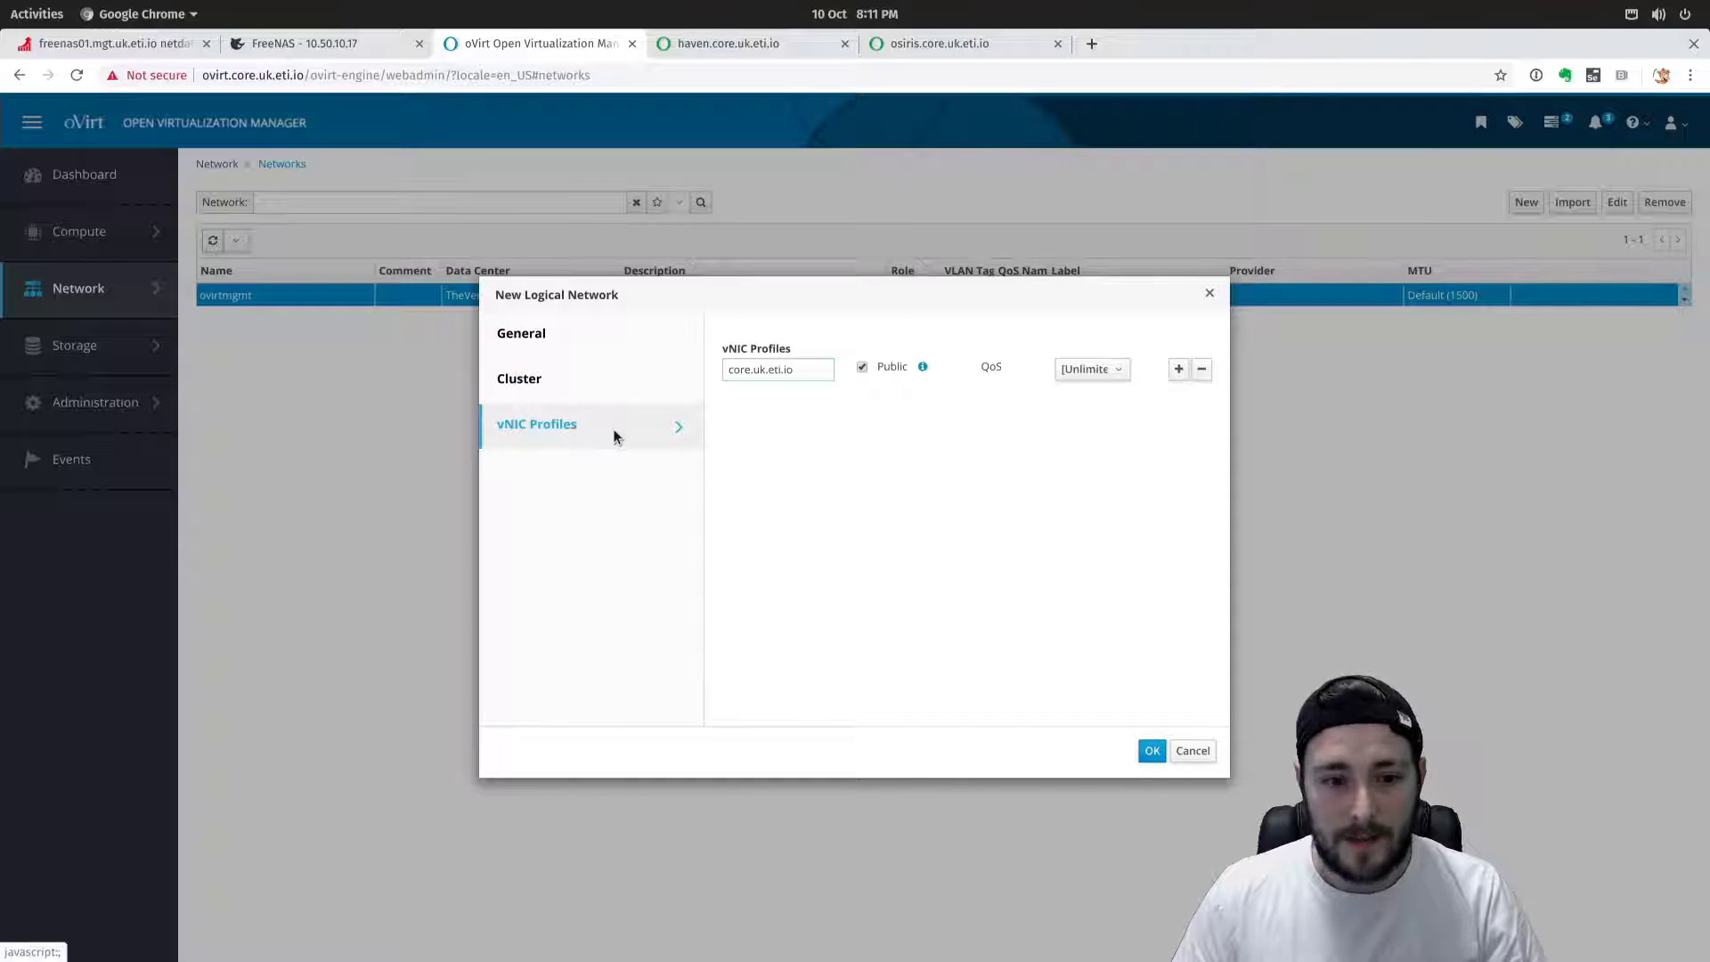
pyautogui.click(862, 367)
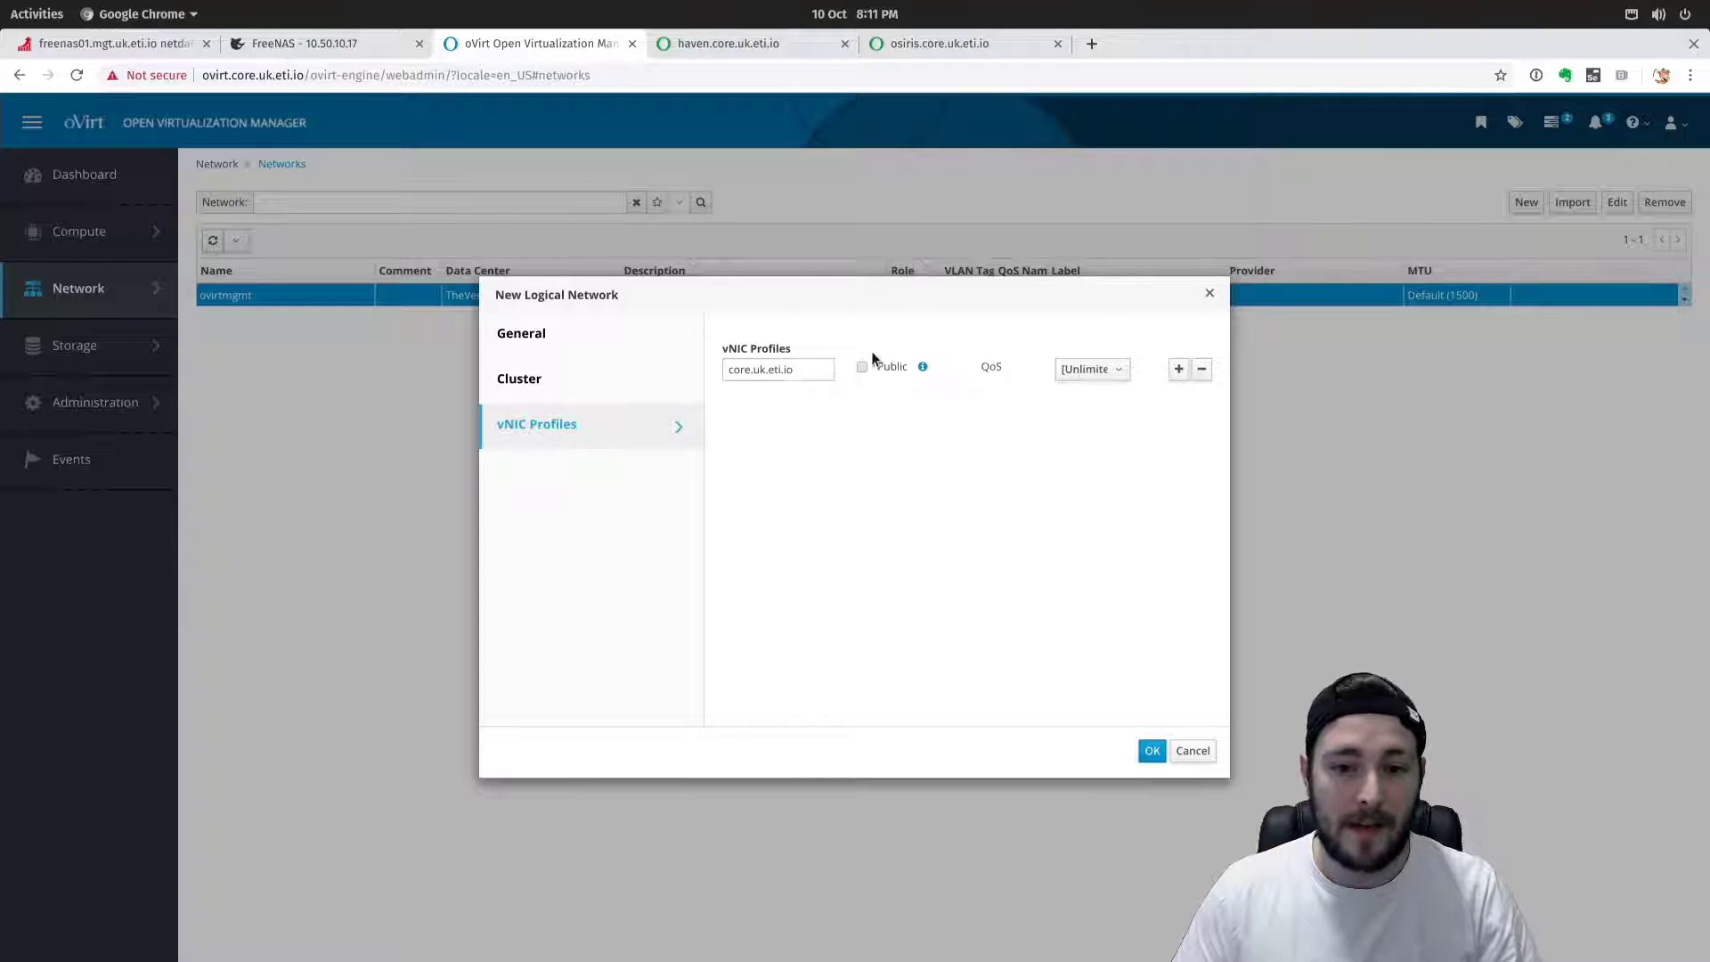
pyautogui.click(1151, 751)
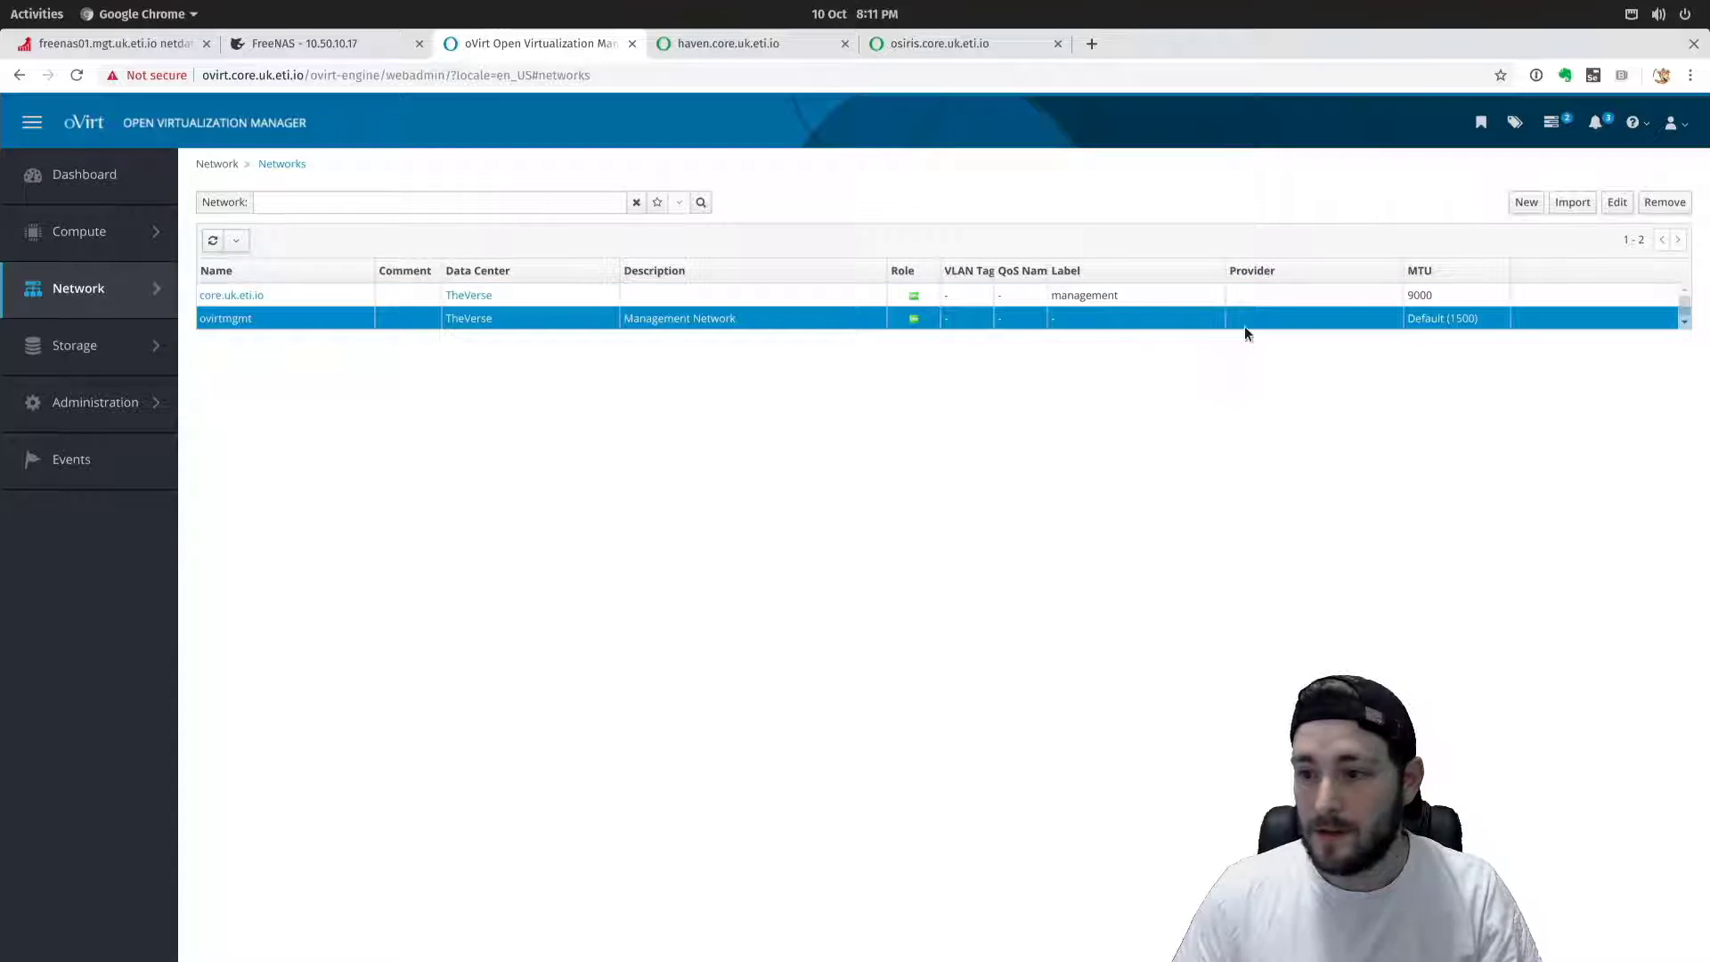
# Start network storage150 with description VLAN 150, label storage1 and VLAN tag 150.
pyautogui.click(1525, 202)
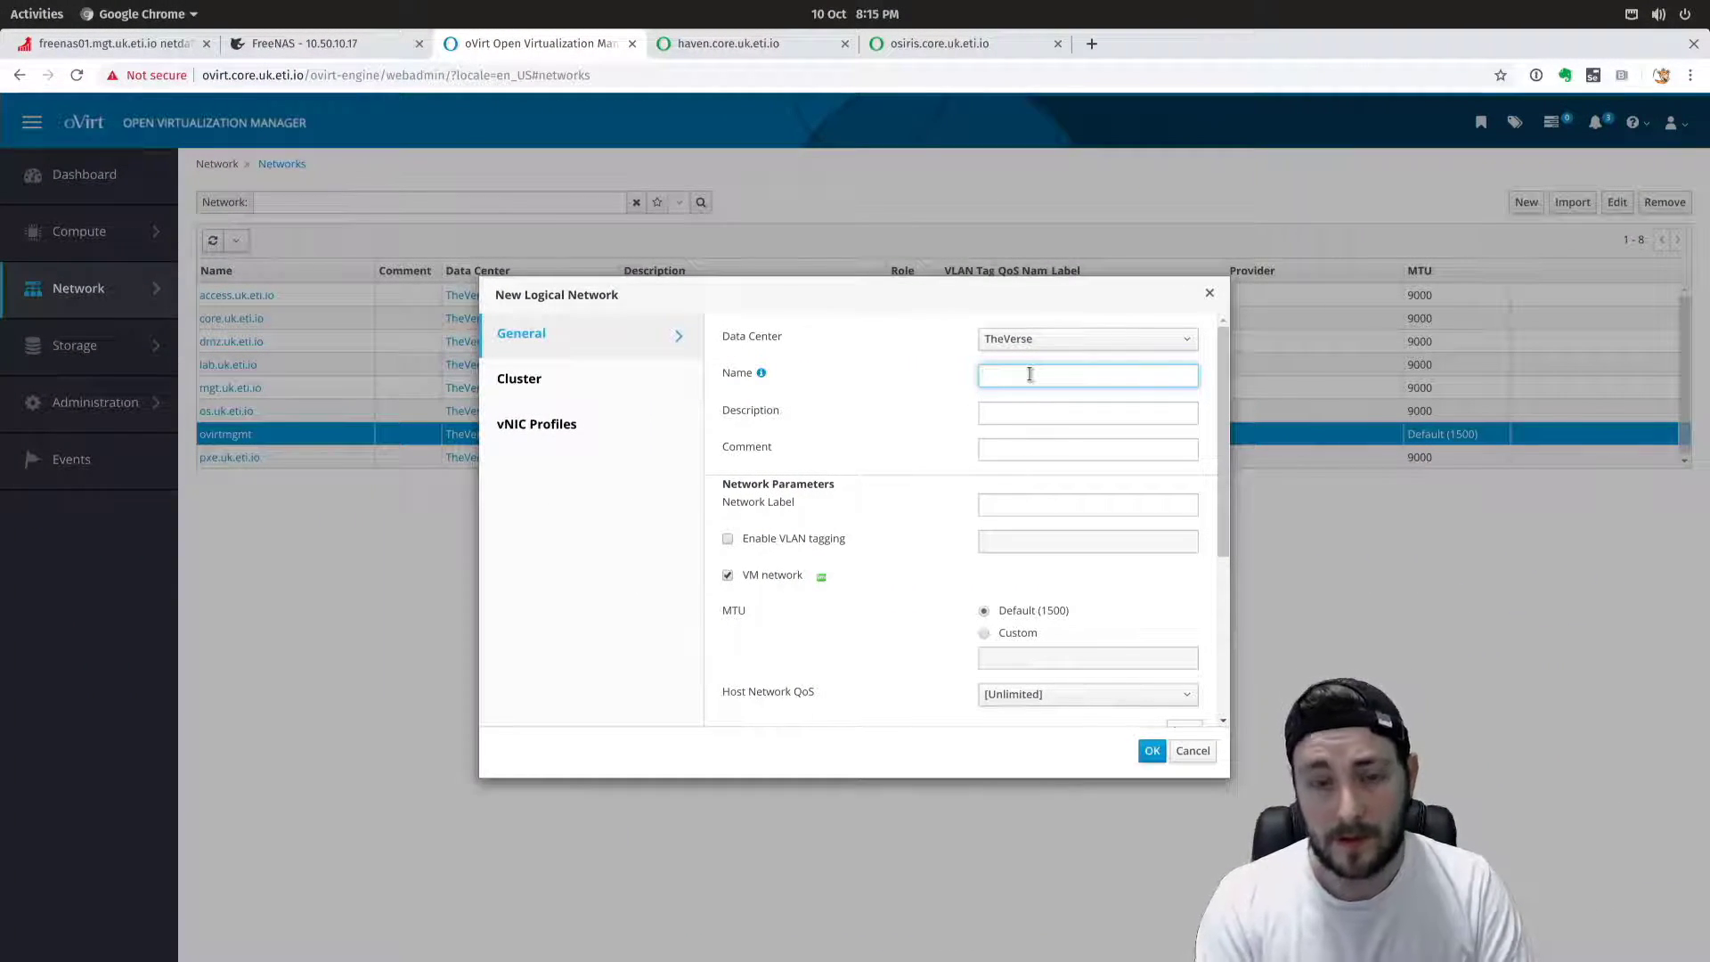
pyautogui.write('storage150')
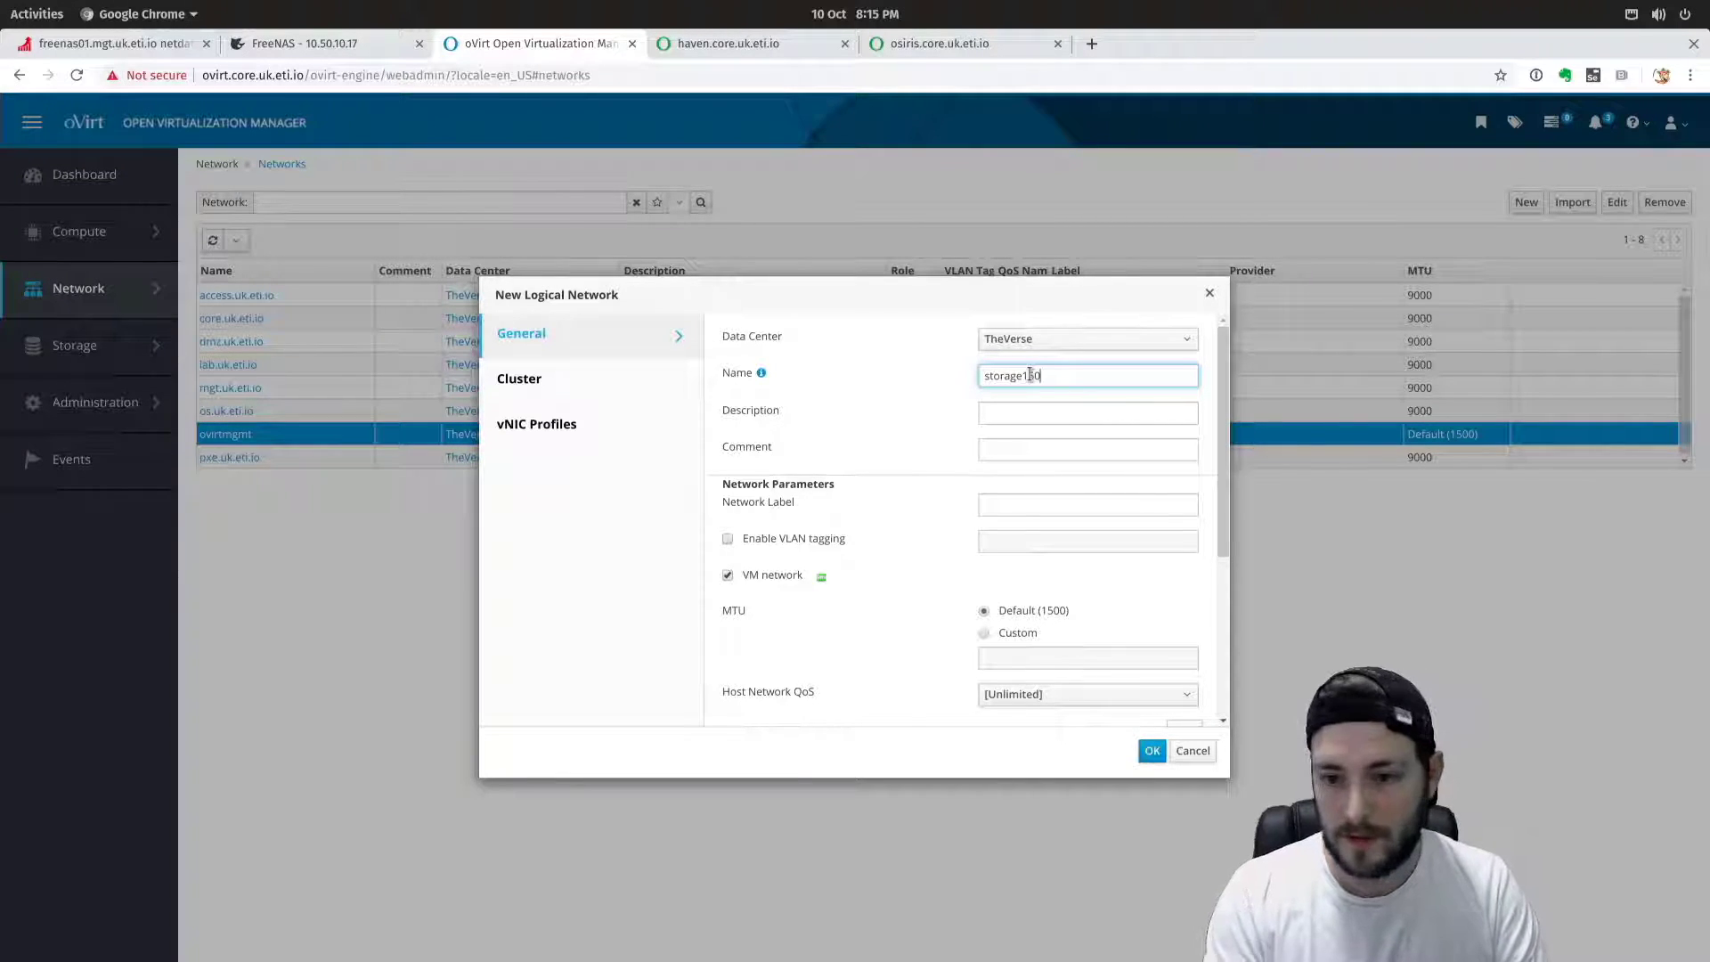
pyautogui.click(1028, 416)
pyautogui.write('VLAN 150')
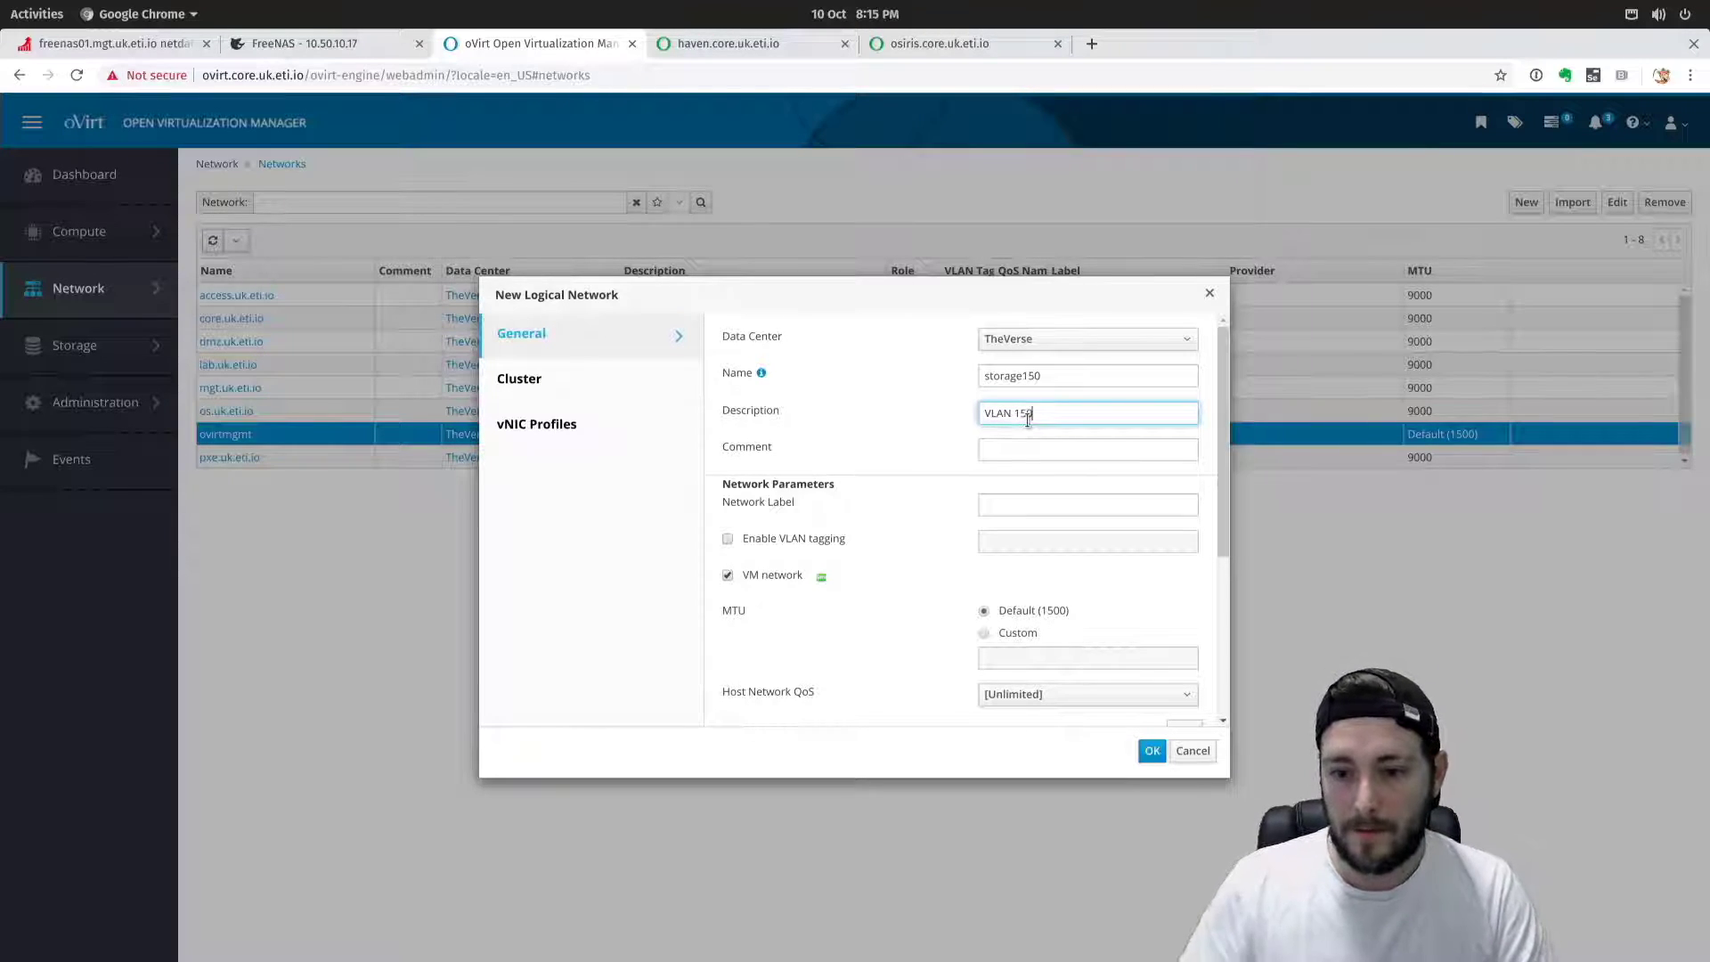
pyautogui.click(1015, 505)
pyautogui.write('storage1')
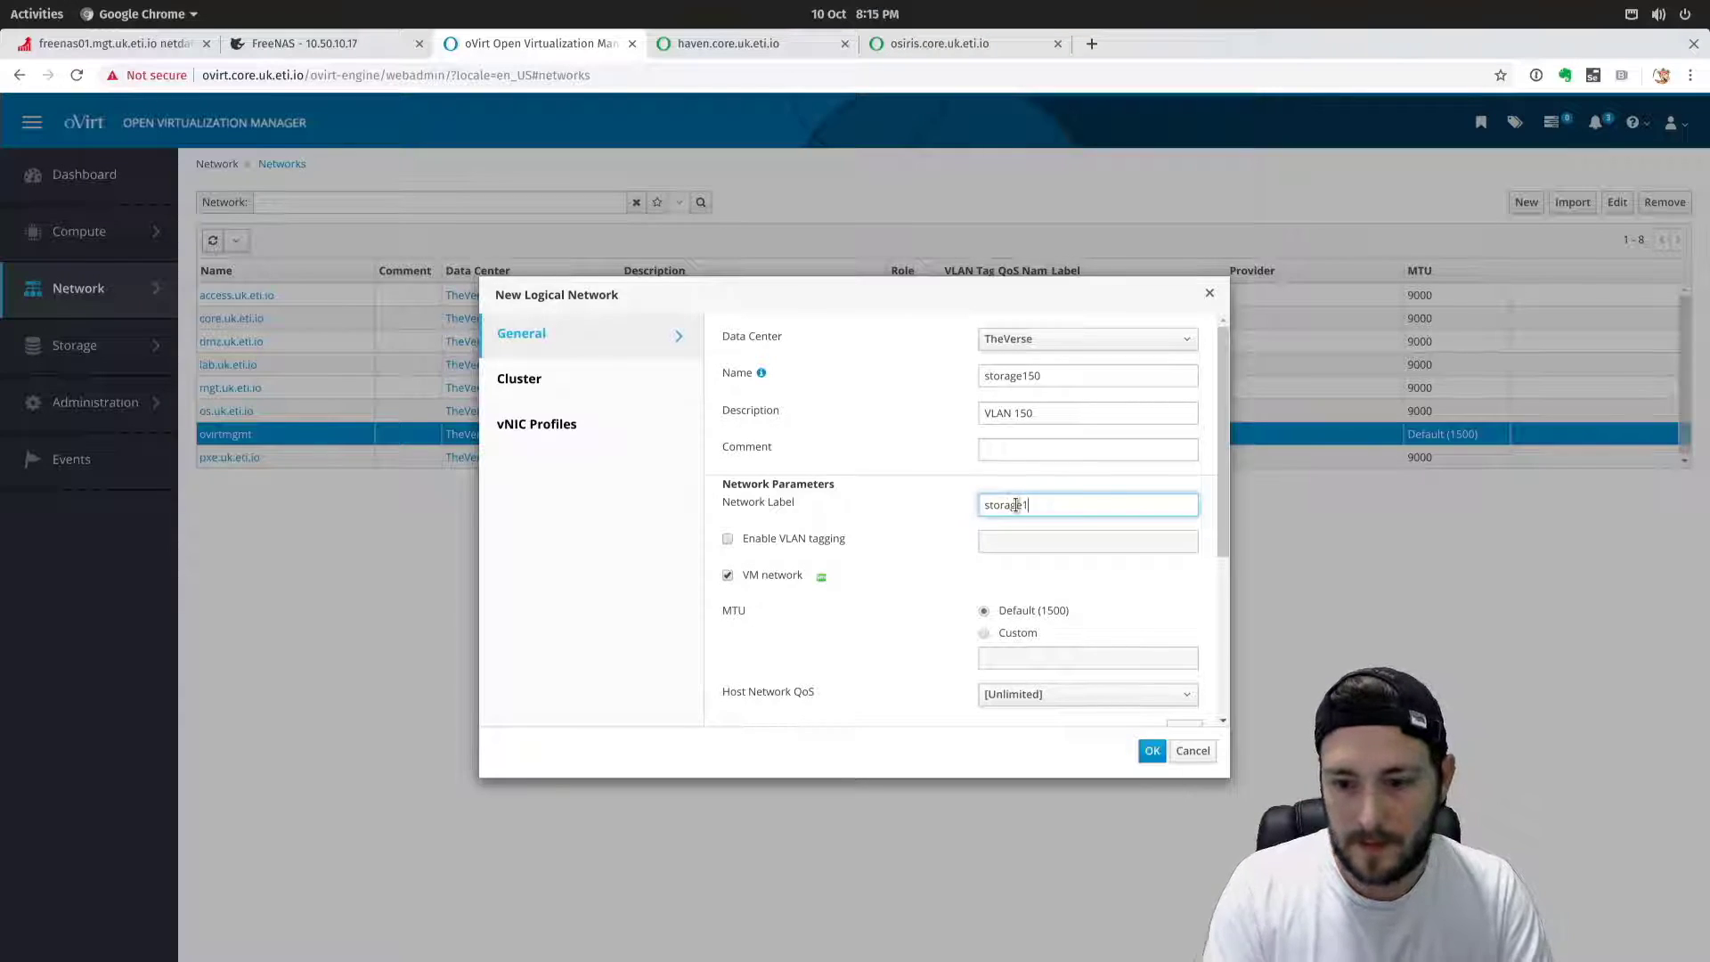
pyautogui.click(808, 545)
pyautogui.click(1012, 538)
pyautogui.write('150')
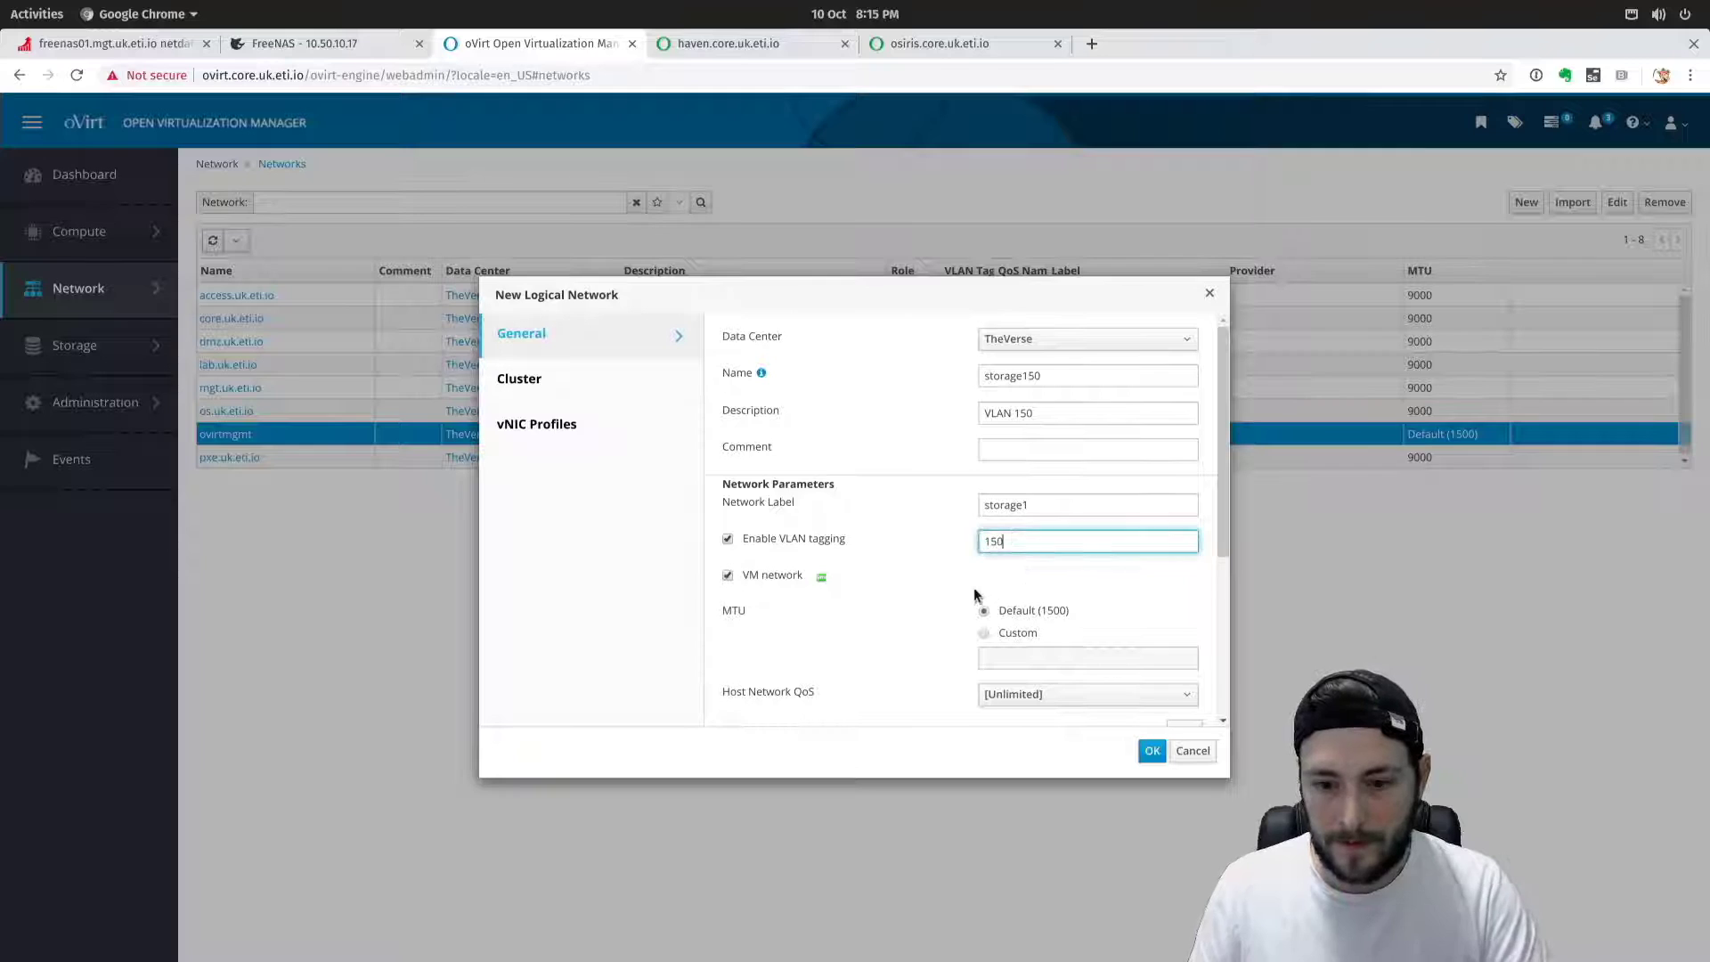
# Set custom MTU 9000, make storage150 a non-VM network, and save it.
pyautogui.scroll(-3, 874, 605)
pyautogui.click(984, 492)
pyautogui.write('9000')
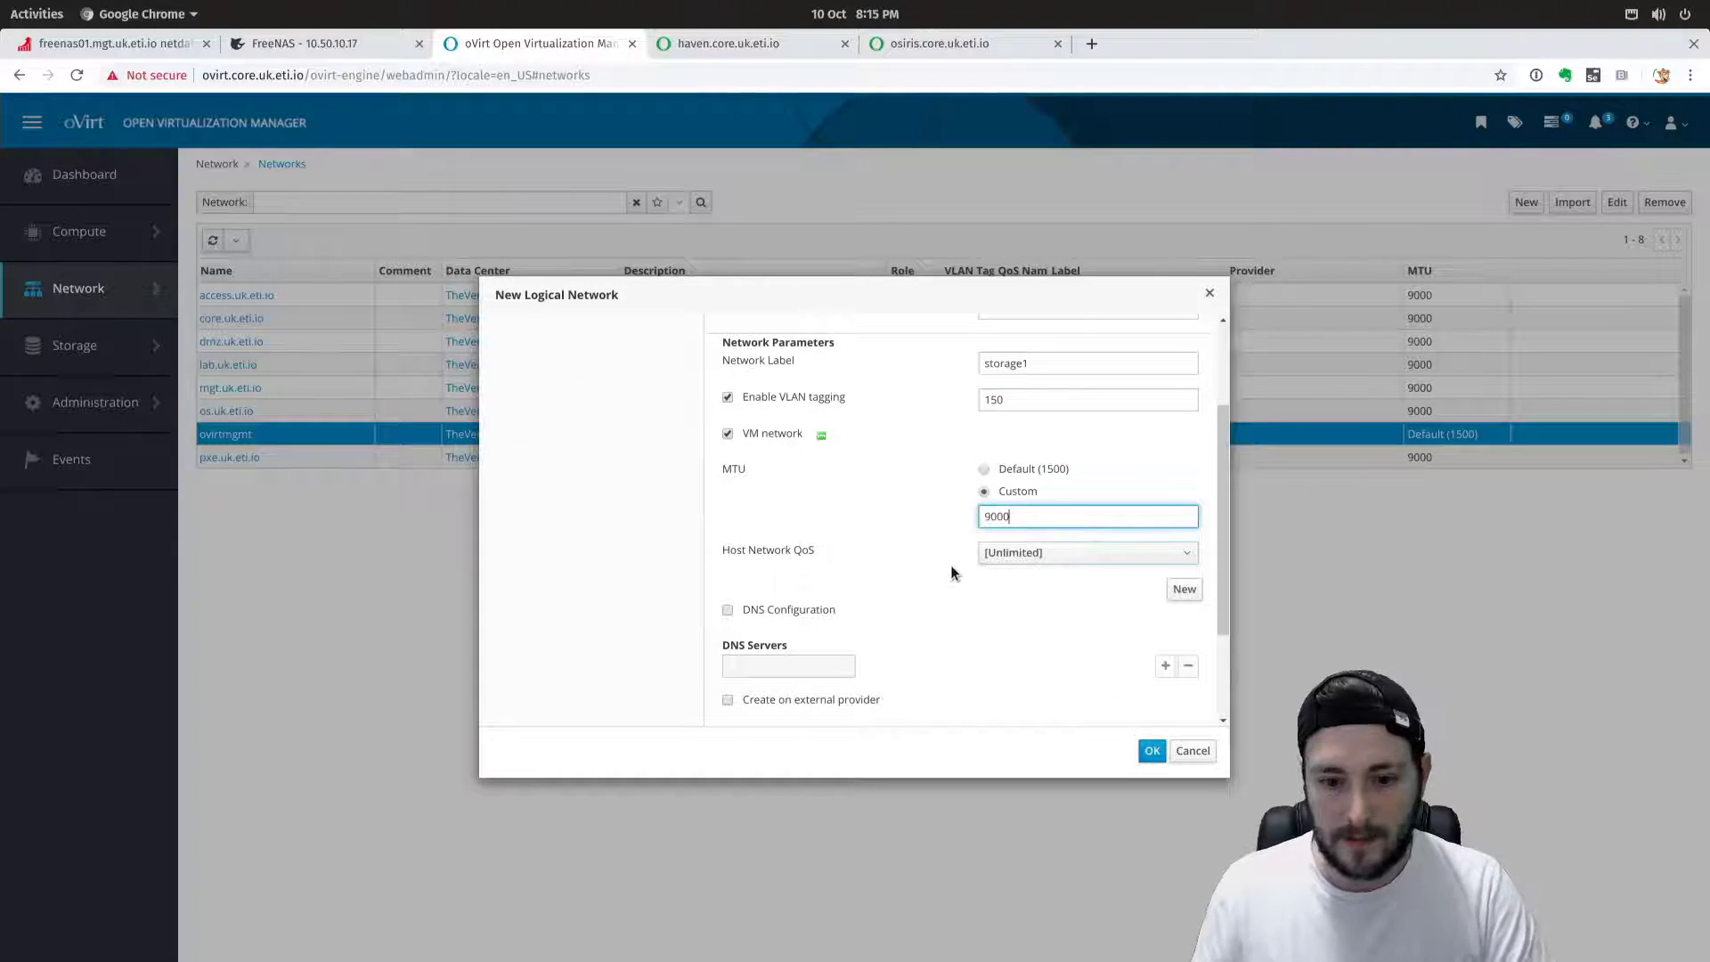
pyautogui.scroll(-3, 870, 641)
pyautogui.scroll(5, 864, 641)
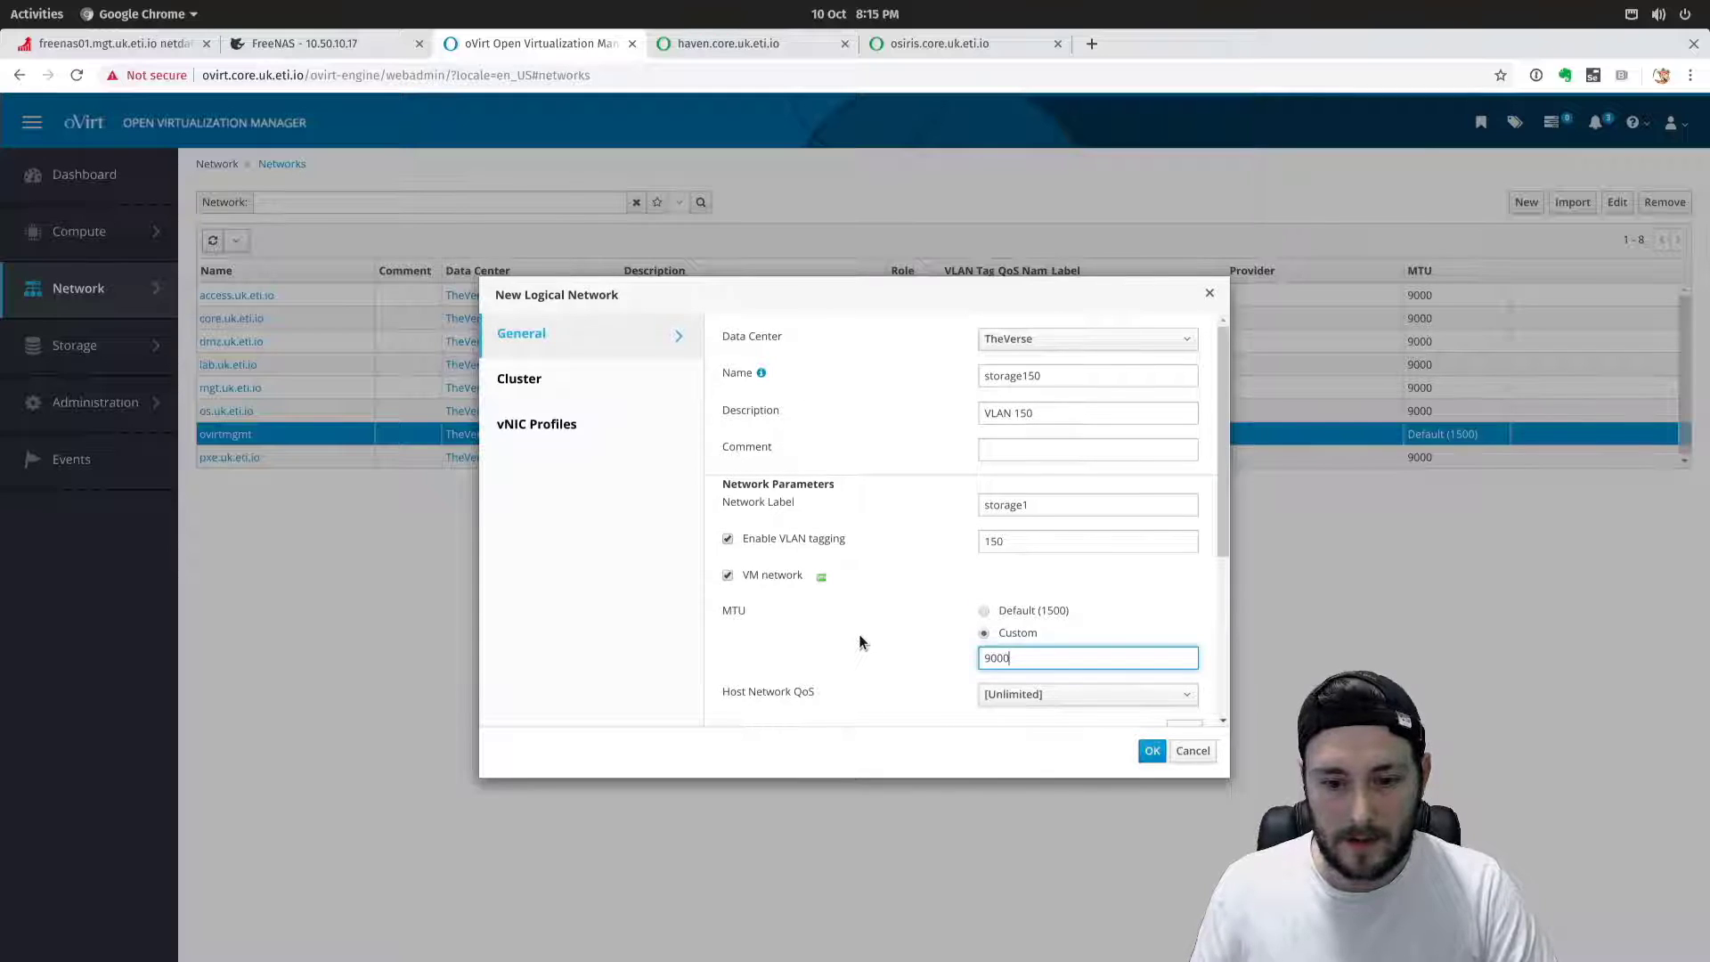
pyautogui.click(724, 567)
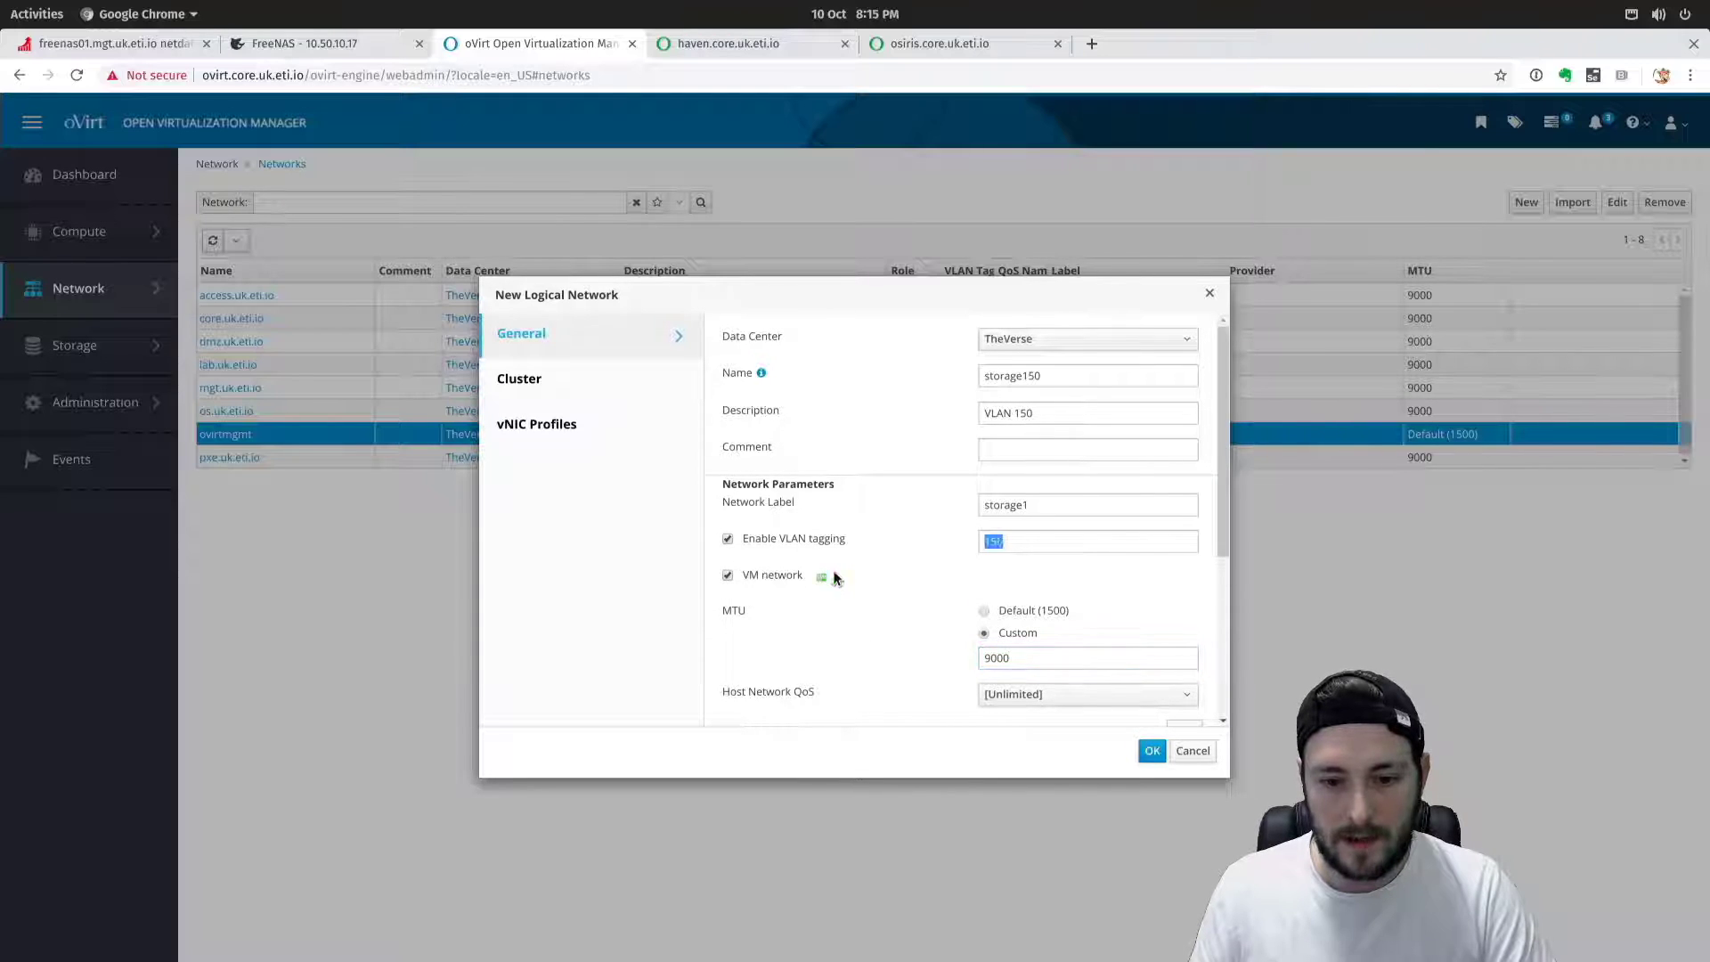
pyautogui.click(741, 578)
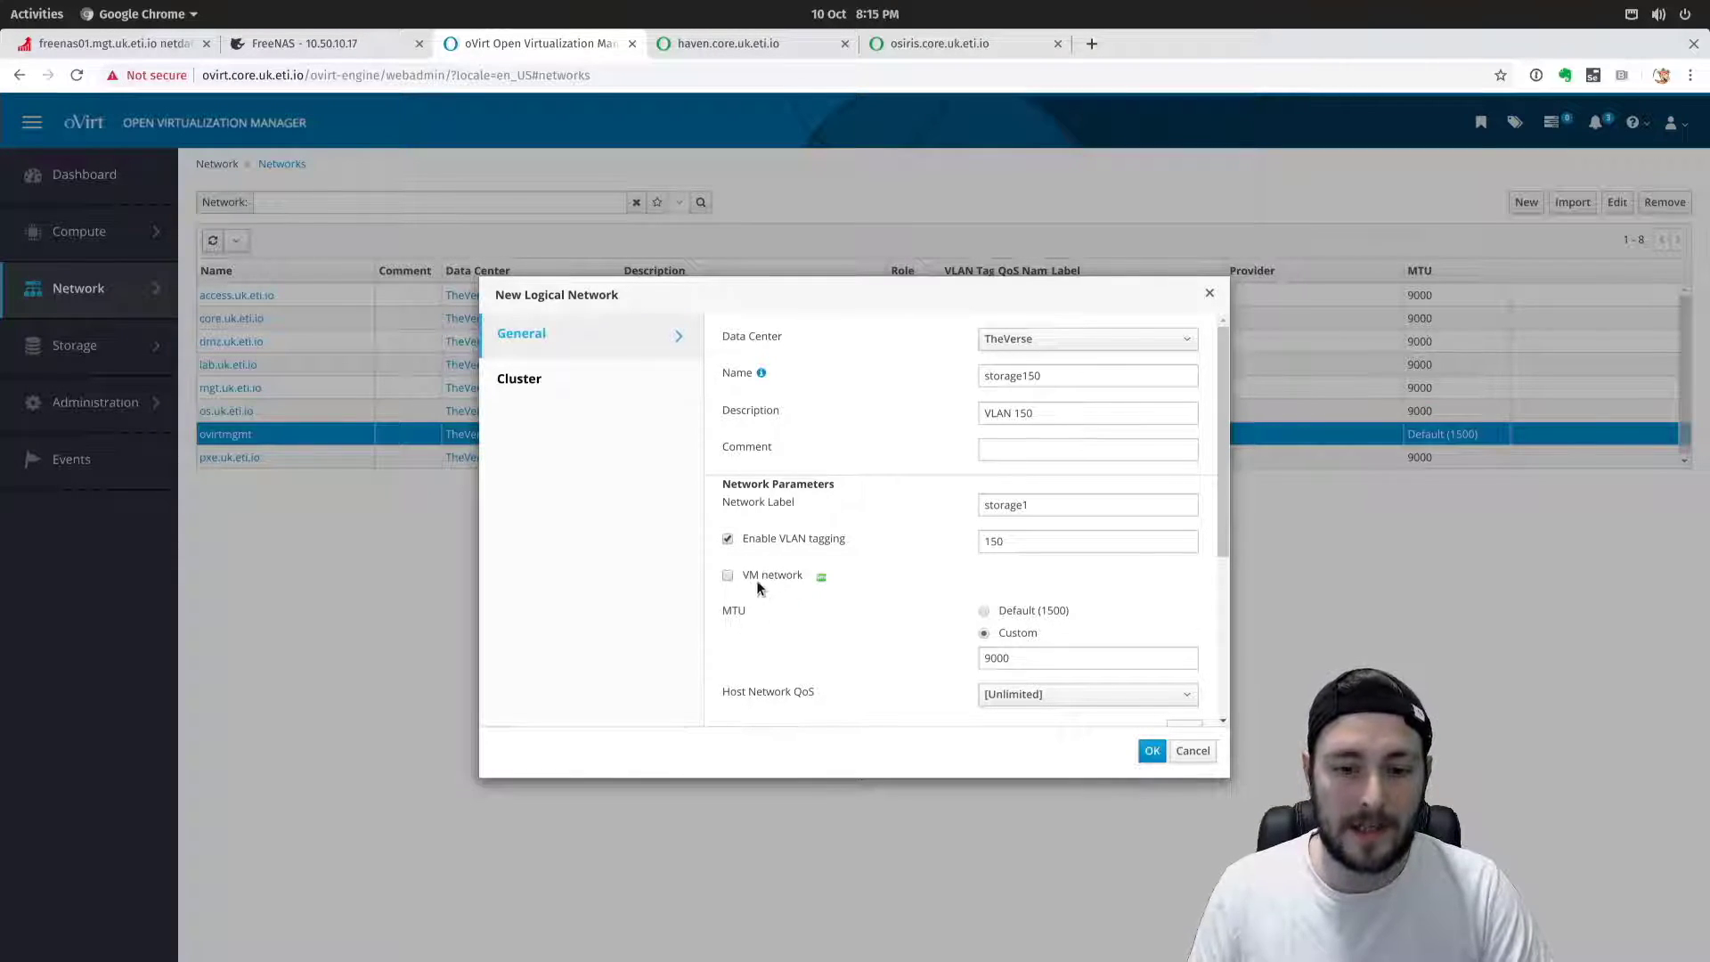
pyautogui.click(565, 381)
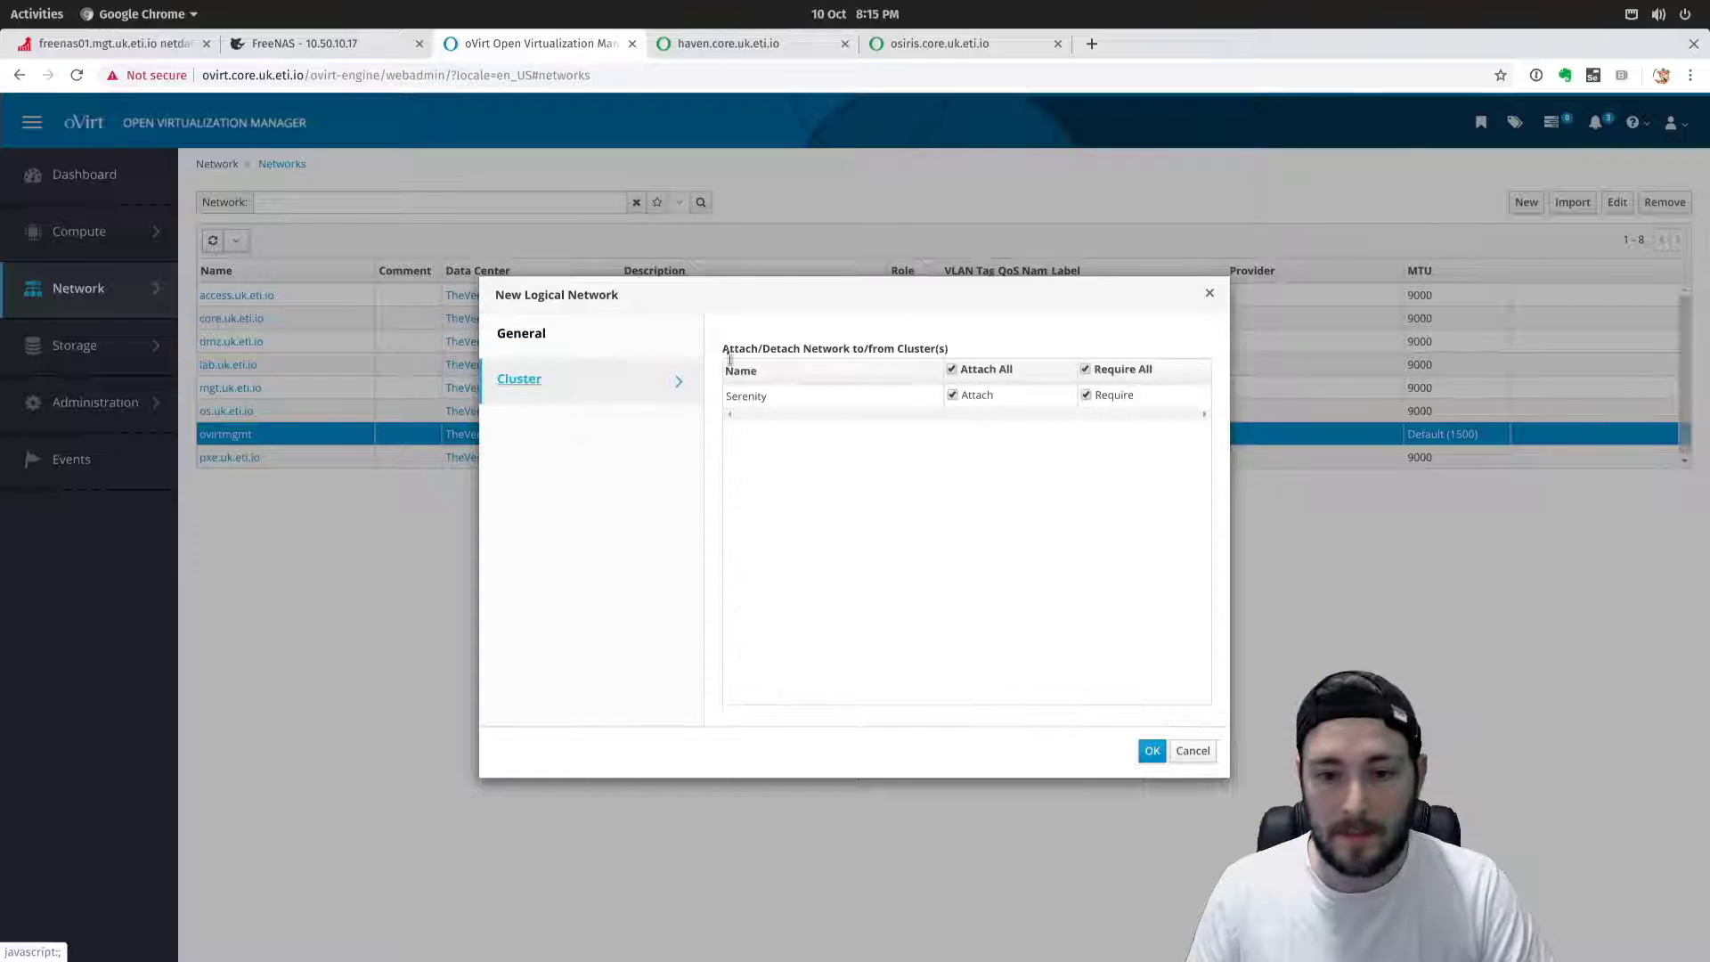
pyautogui.click(608, 341)
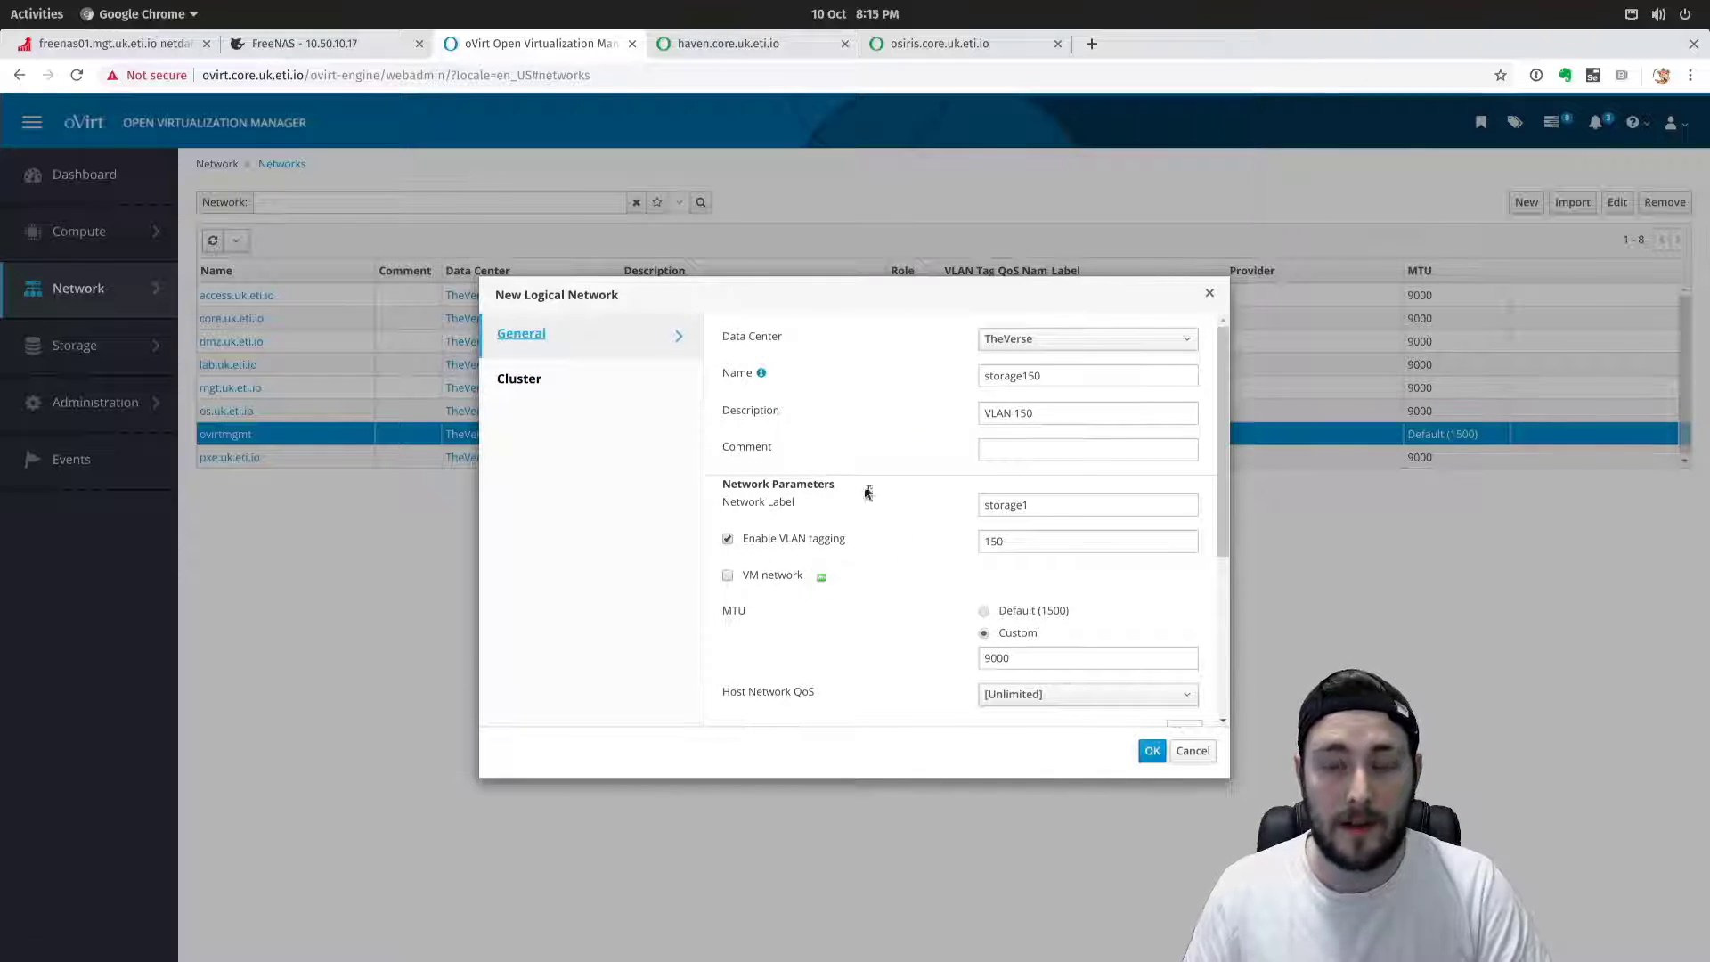
pyautogui.scroll(-2, 944, 592)
pyautogui.scroll(-2, 973, 592)
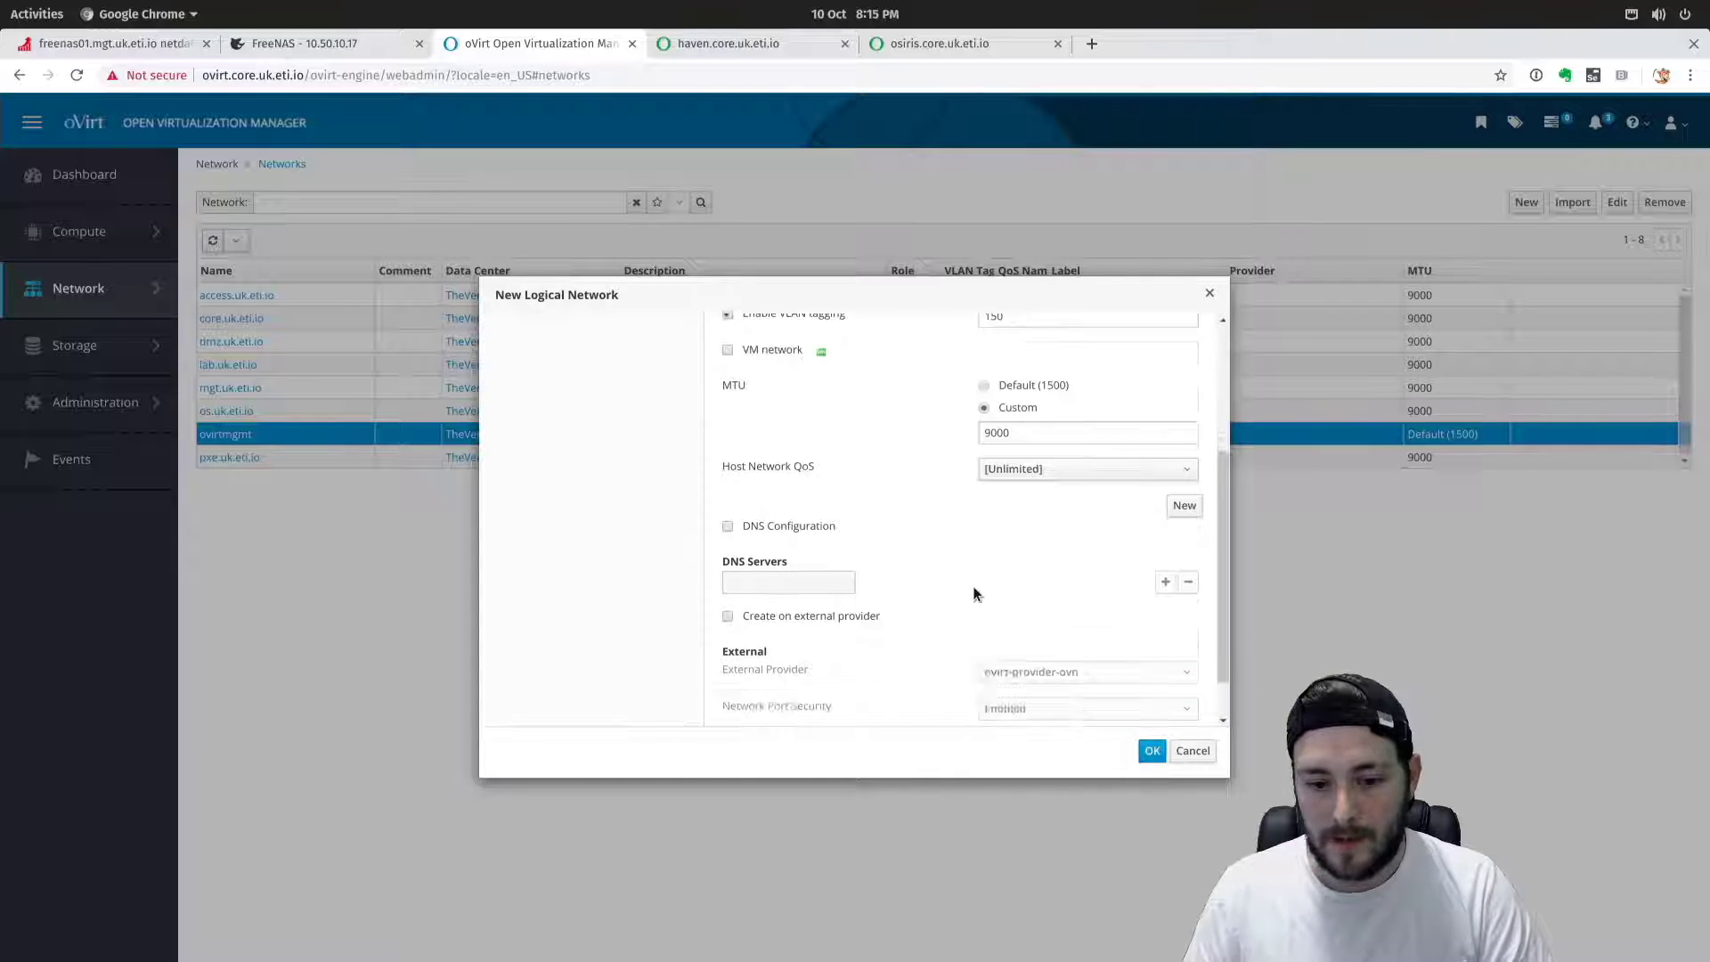
pyautogui.click(1151, 751)
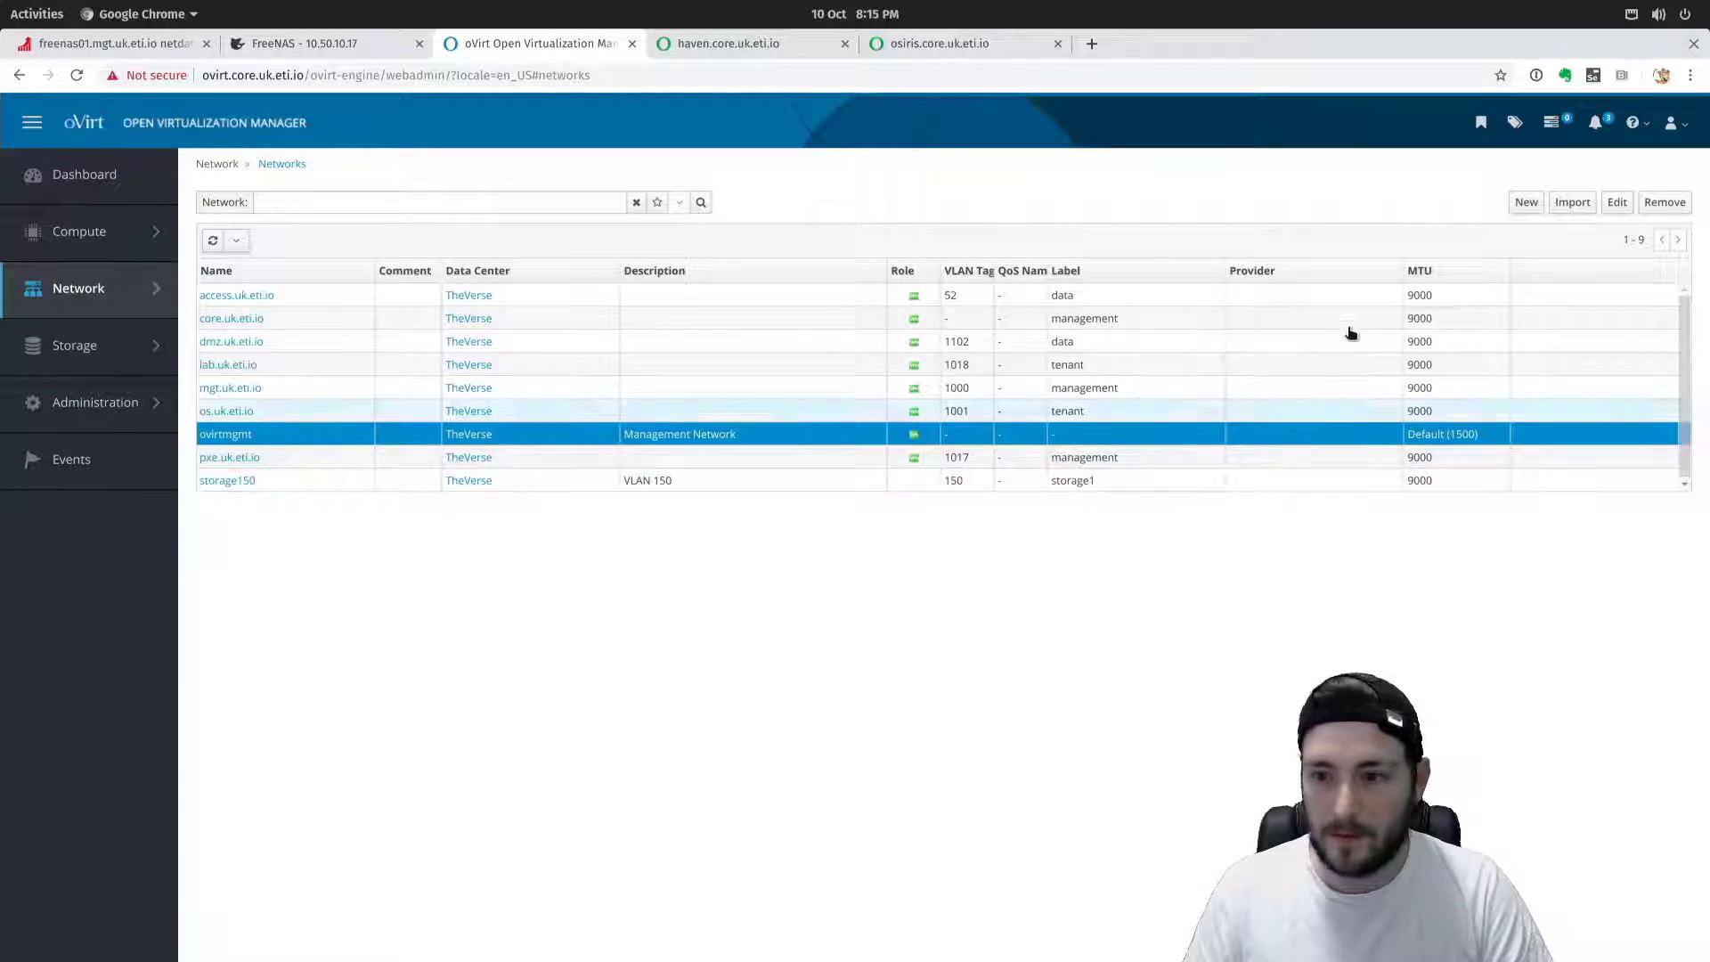
# Start non-VM network storage151 with label storage2 and VLAN tag 151.
pyautogui.click(1527, 203)
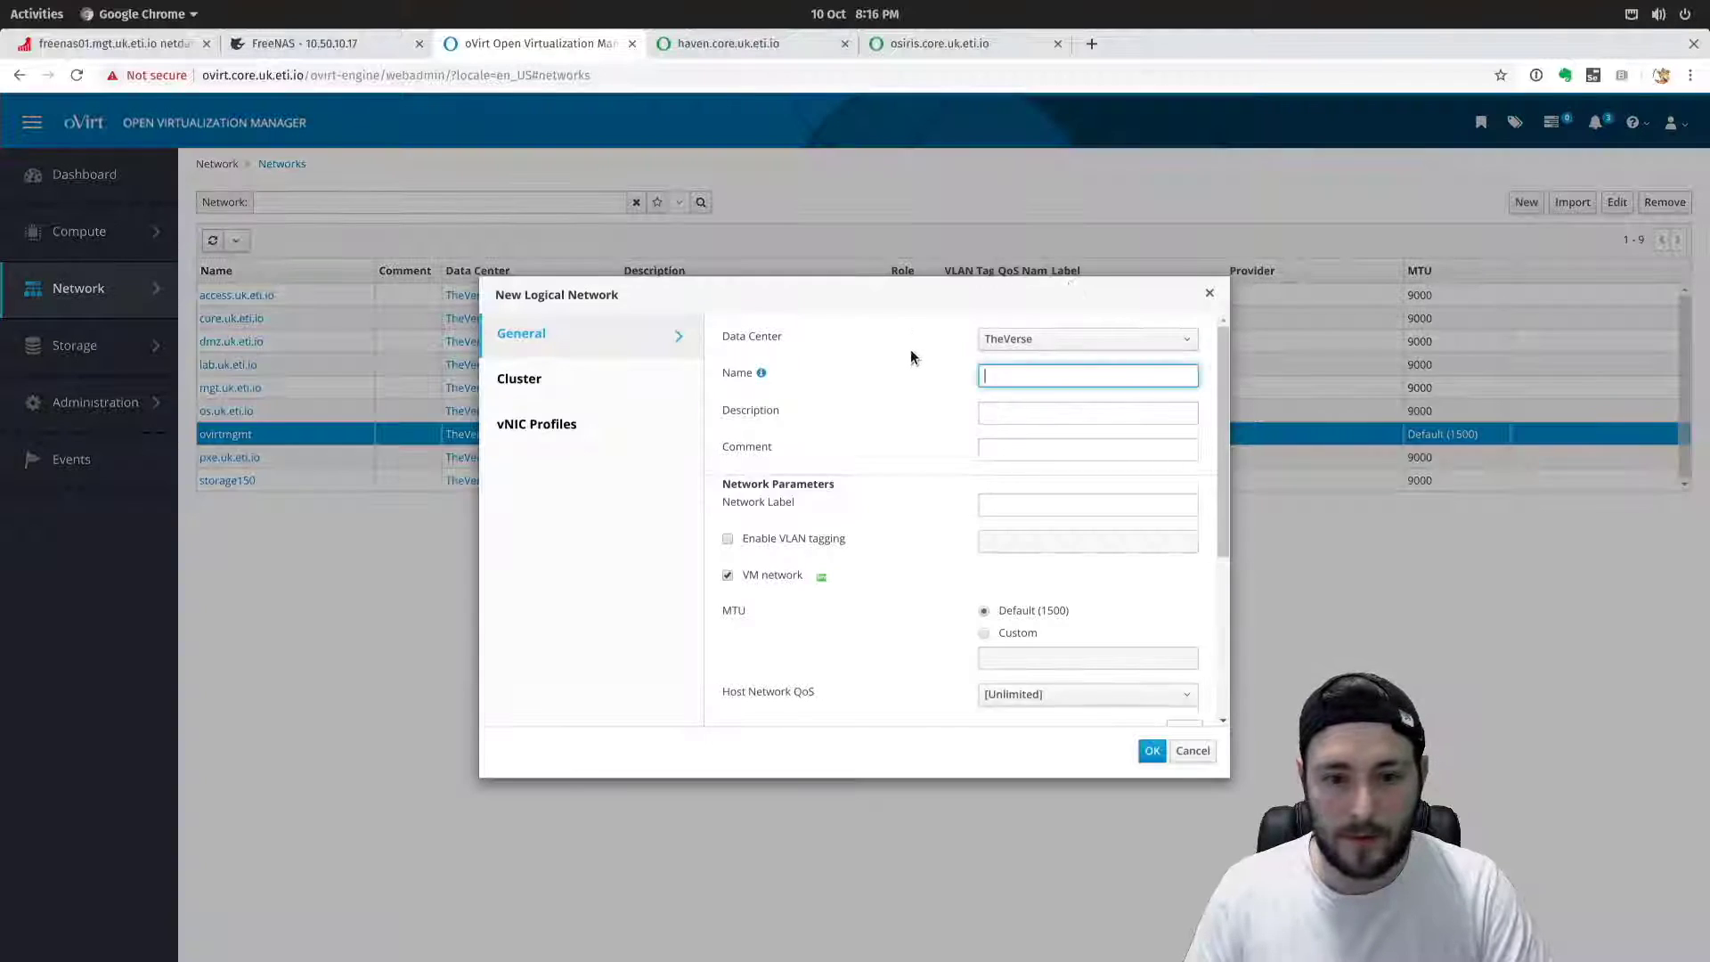
pyautogui.write('storage151')
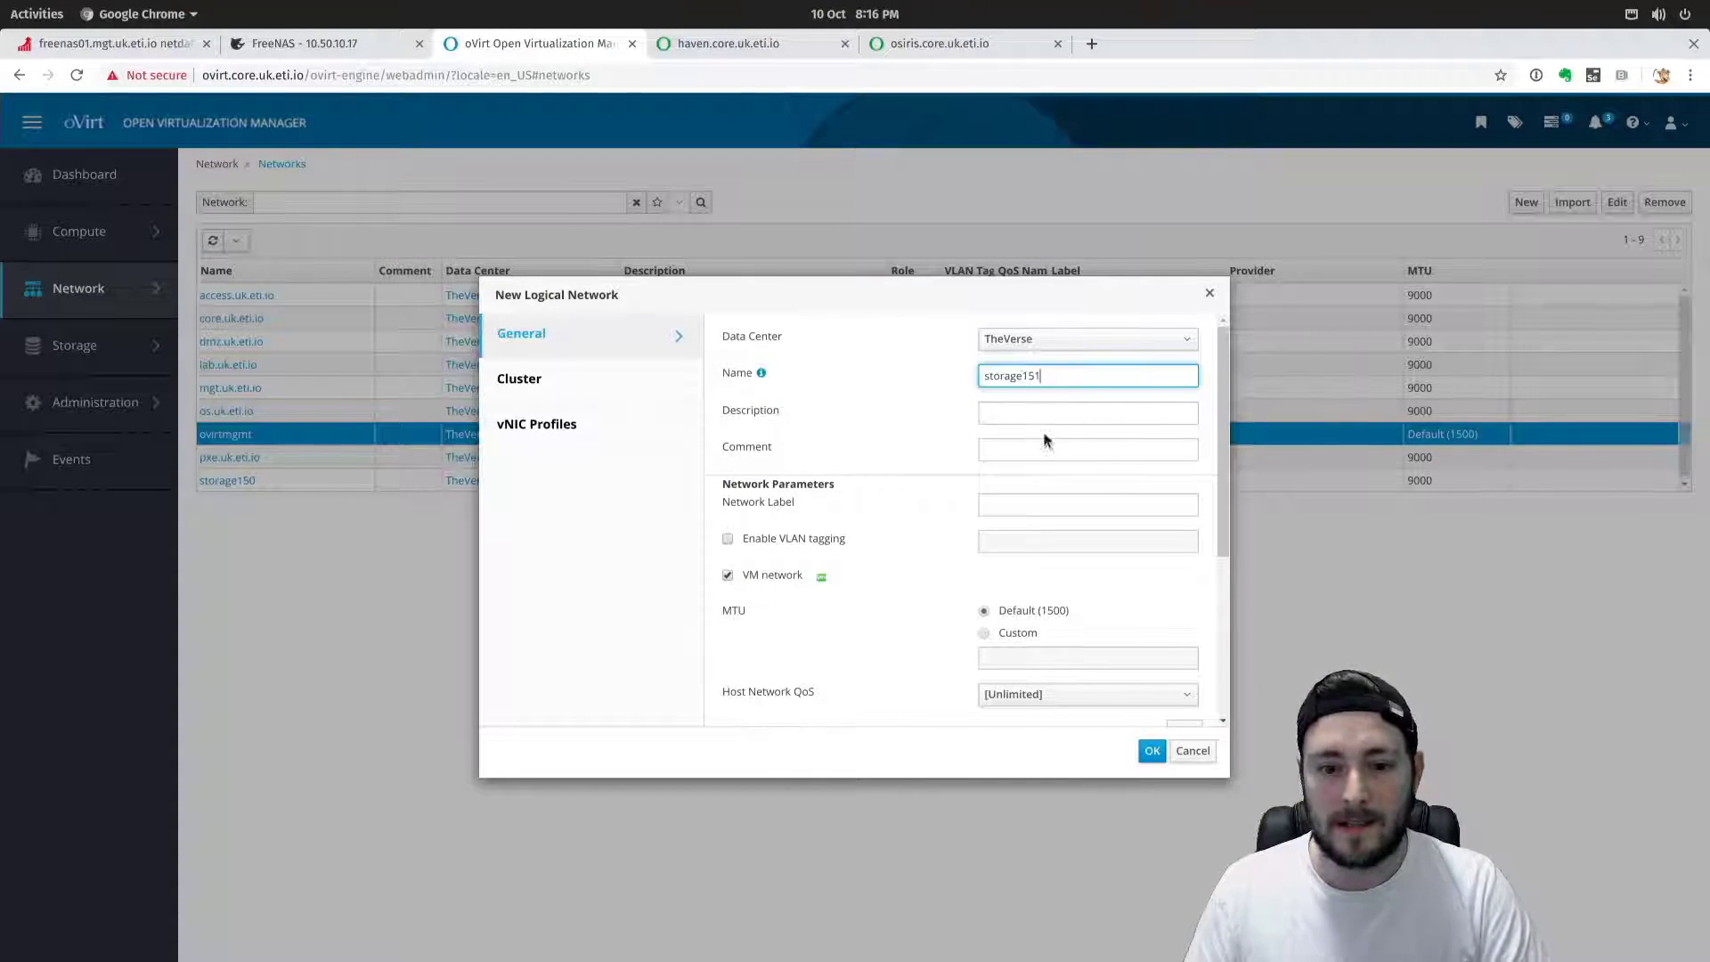
pyautogui.click(987, 507)
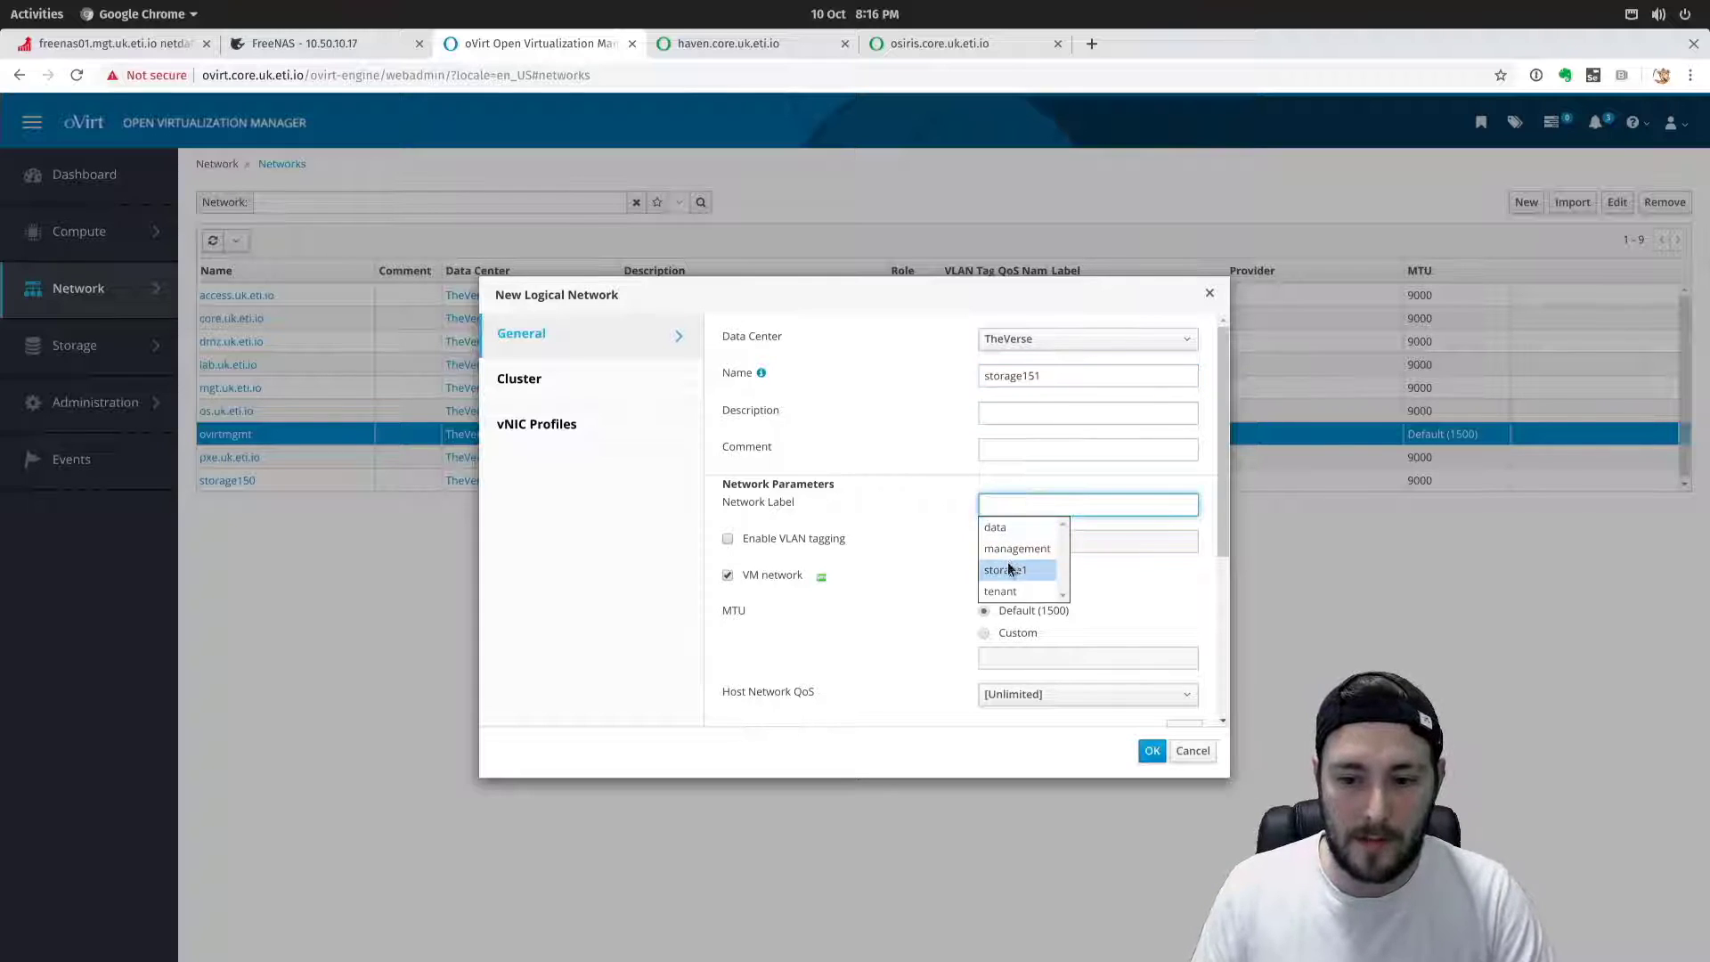
pyautogui.write('storage2')
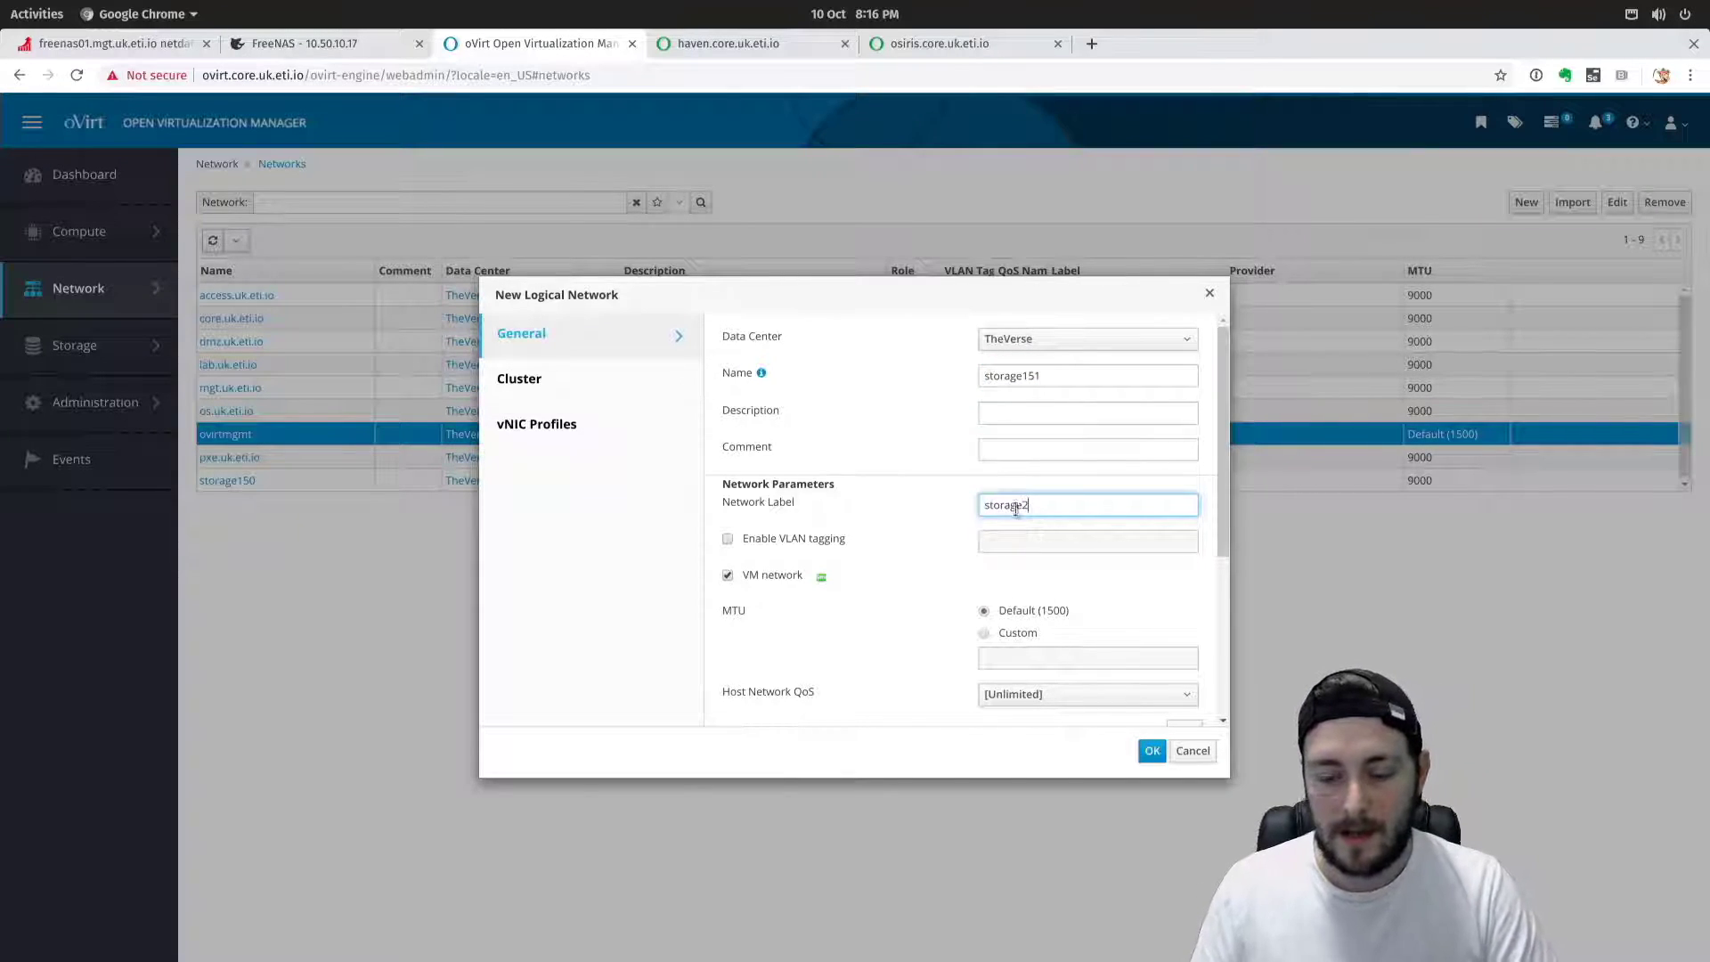
pyautogui.click(920, 457)
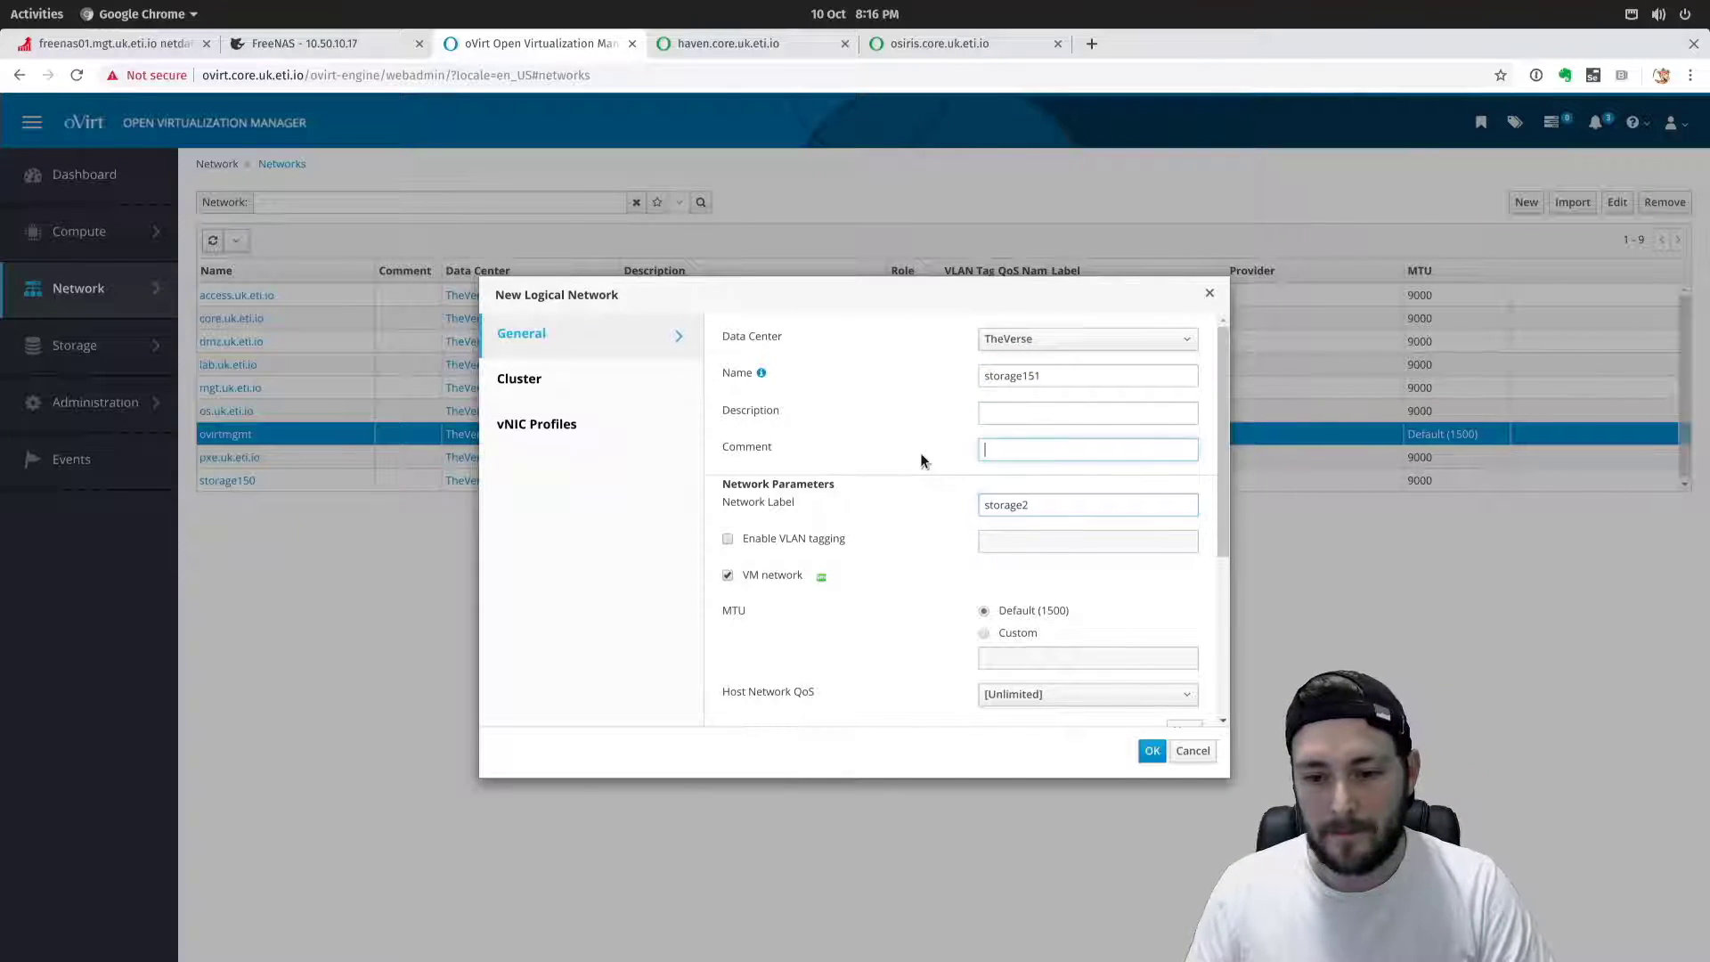
pyautogui.click(753, 578)
pyautogui.click(821, 538)
pyautogui.click(1035, 545)
pyautogui.write('151')
# Give storage151 a custom MTU of 9000, confirm its Serenity attachment, and create it.
pyautogui.scroll(-2, 871, 522)
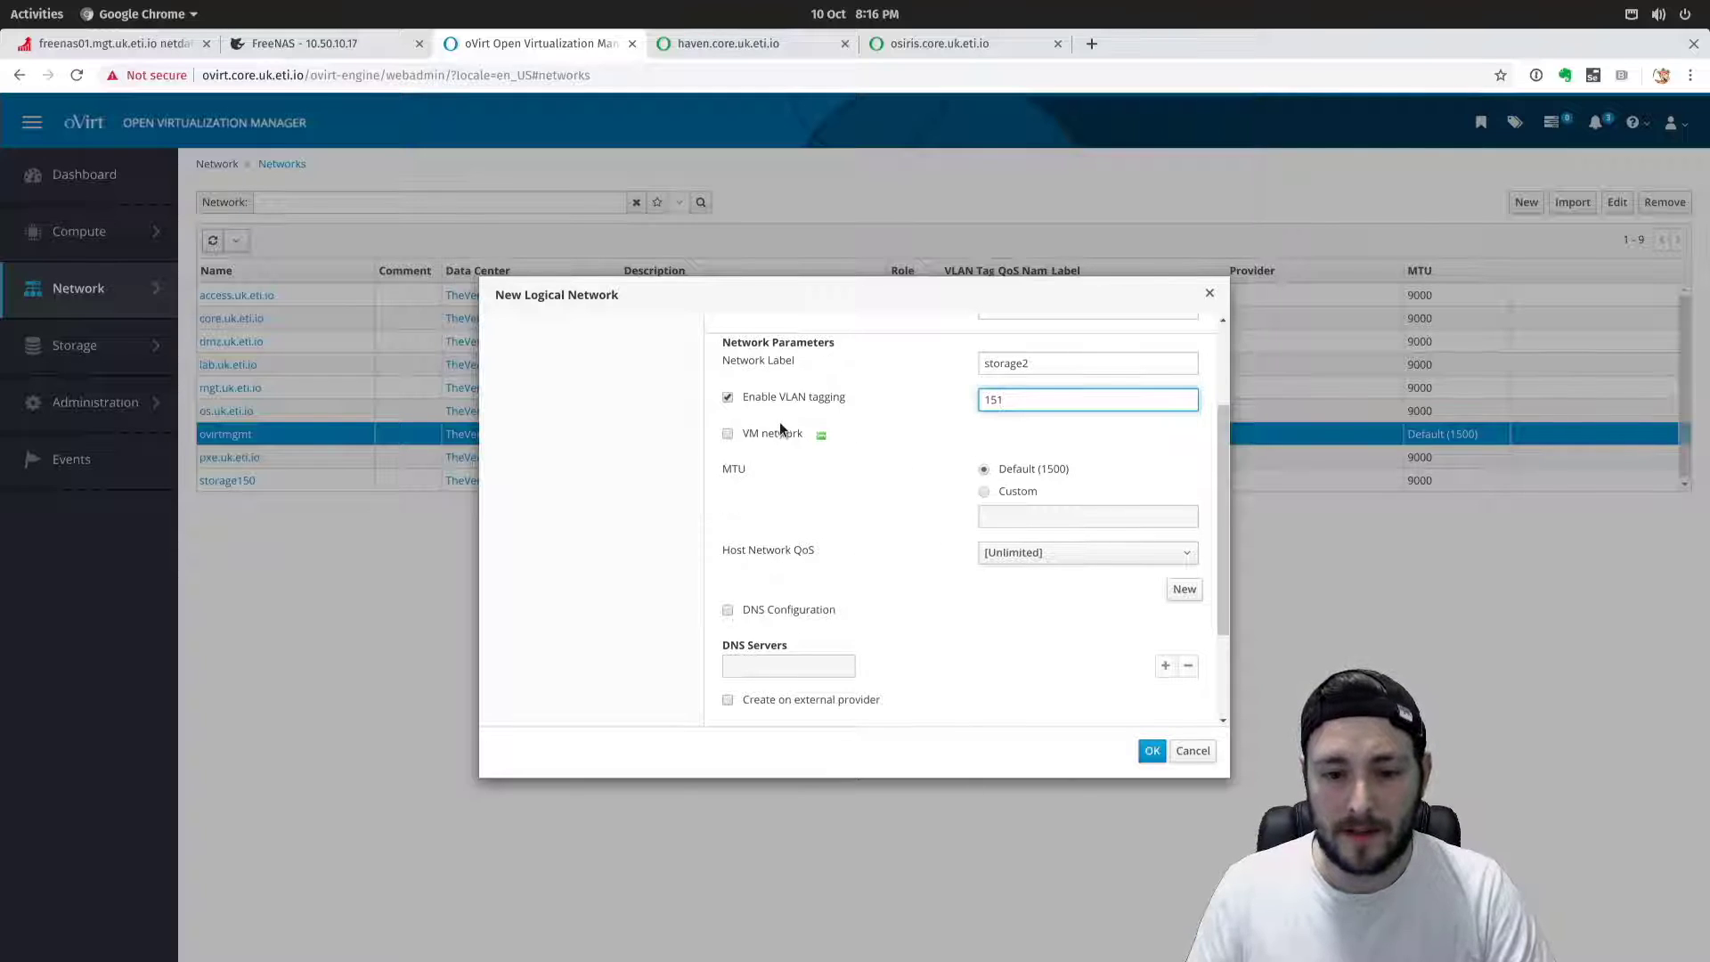
pyautogui.click(984, 492)
pyautogui.click(991, 515)
pyautogui.write('9000')
pyautogui.scroll(-2, 959, 639)
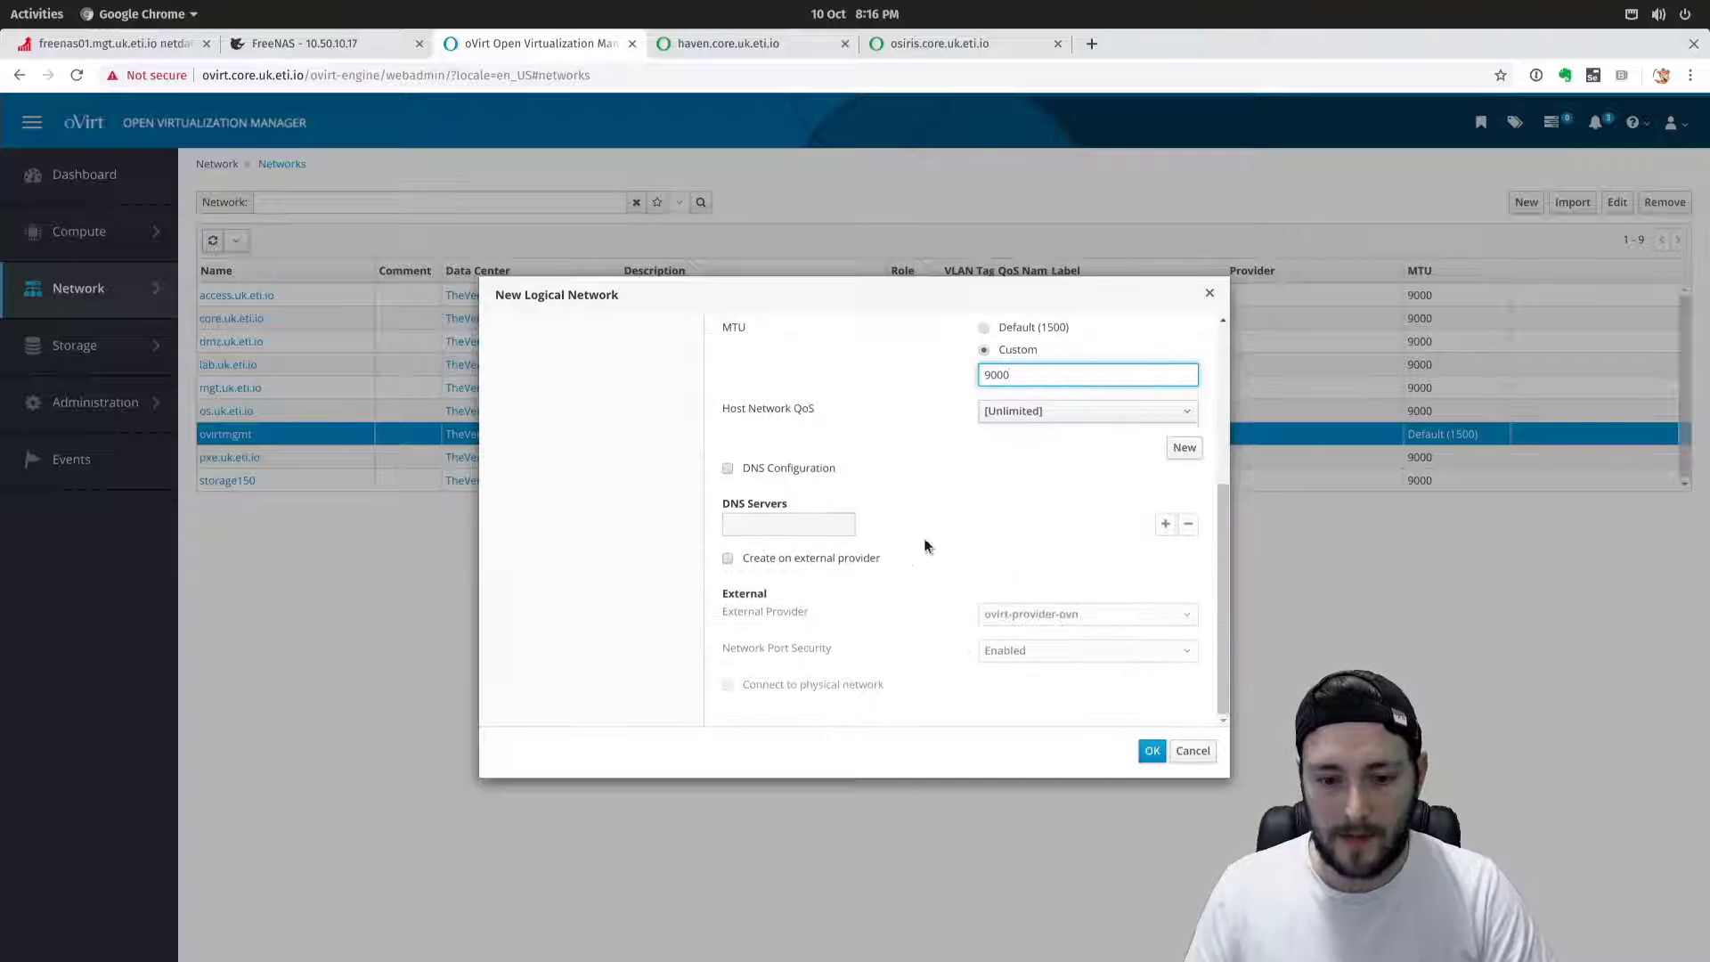
pyautogui.scroll(3, 912, 587)
pyautogui.click(634, 392)
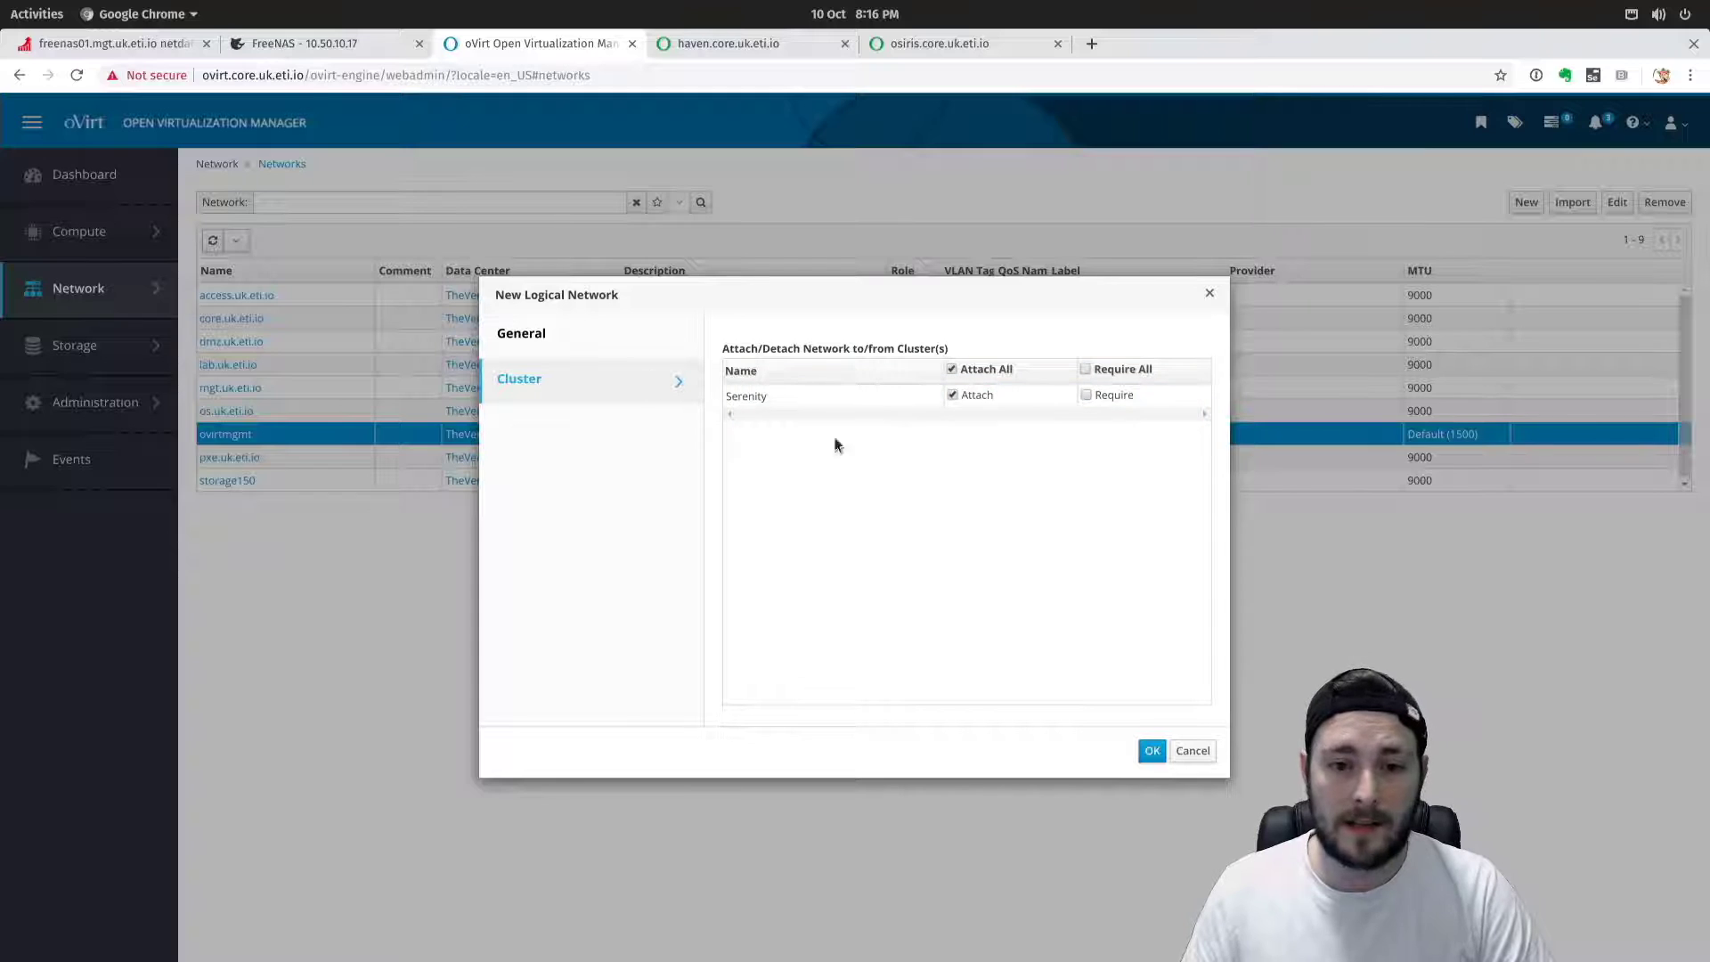
pyautogui.click(672, 356)
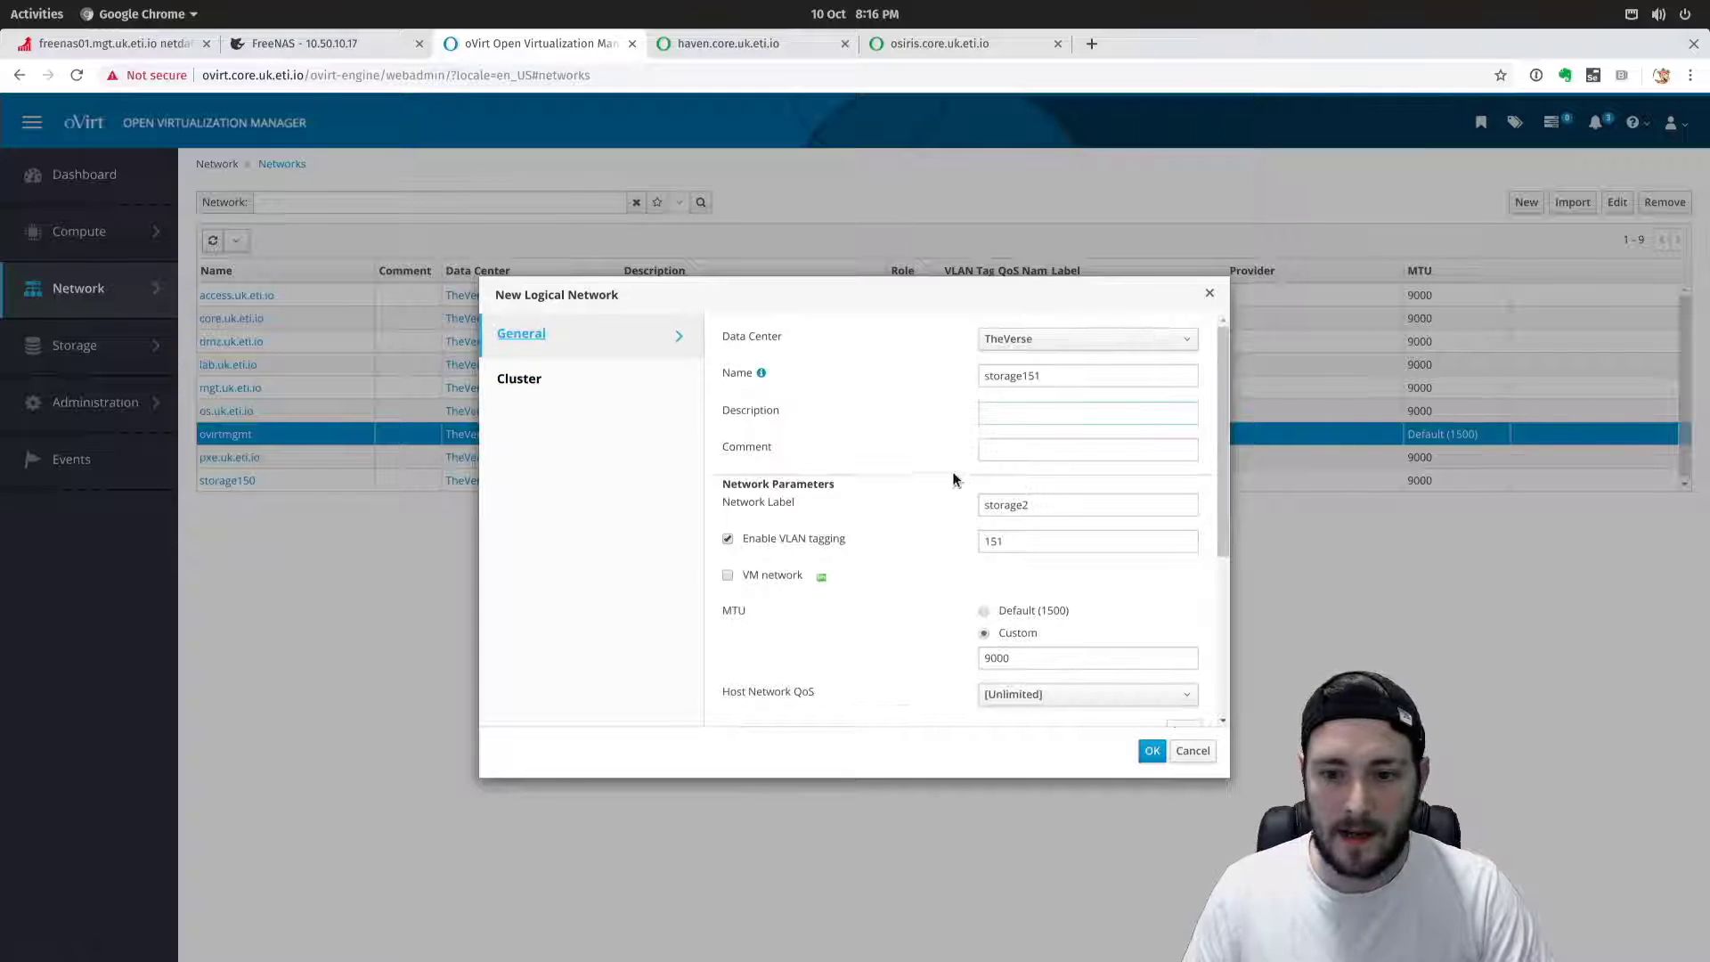
pyautogui.scroll(-3, 953, 477)
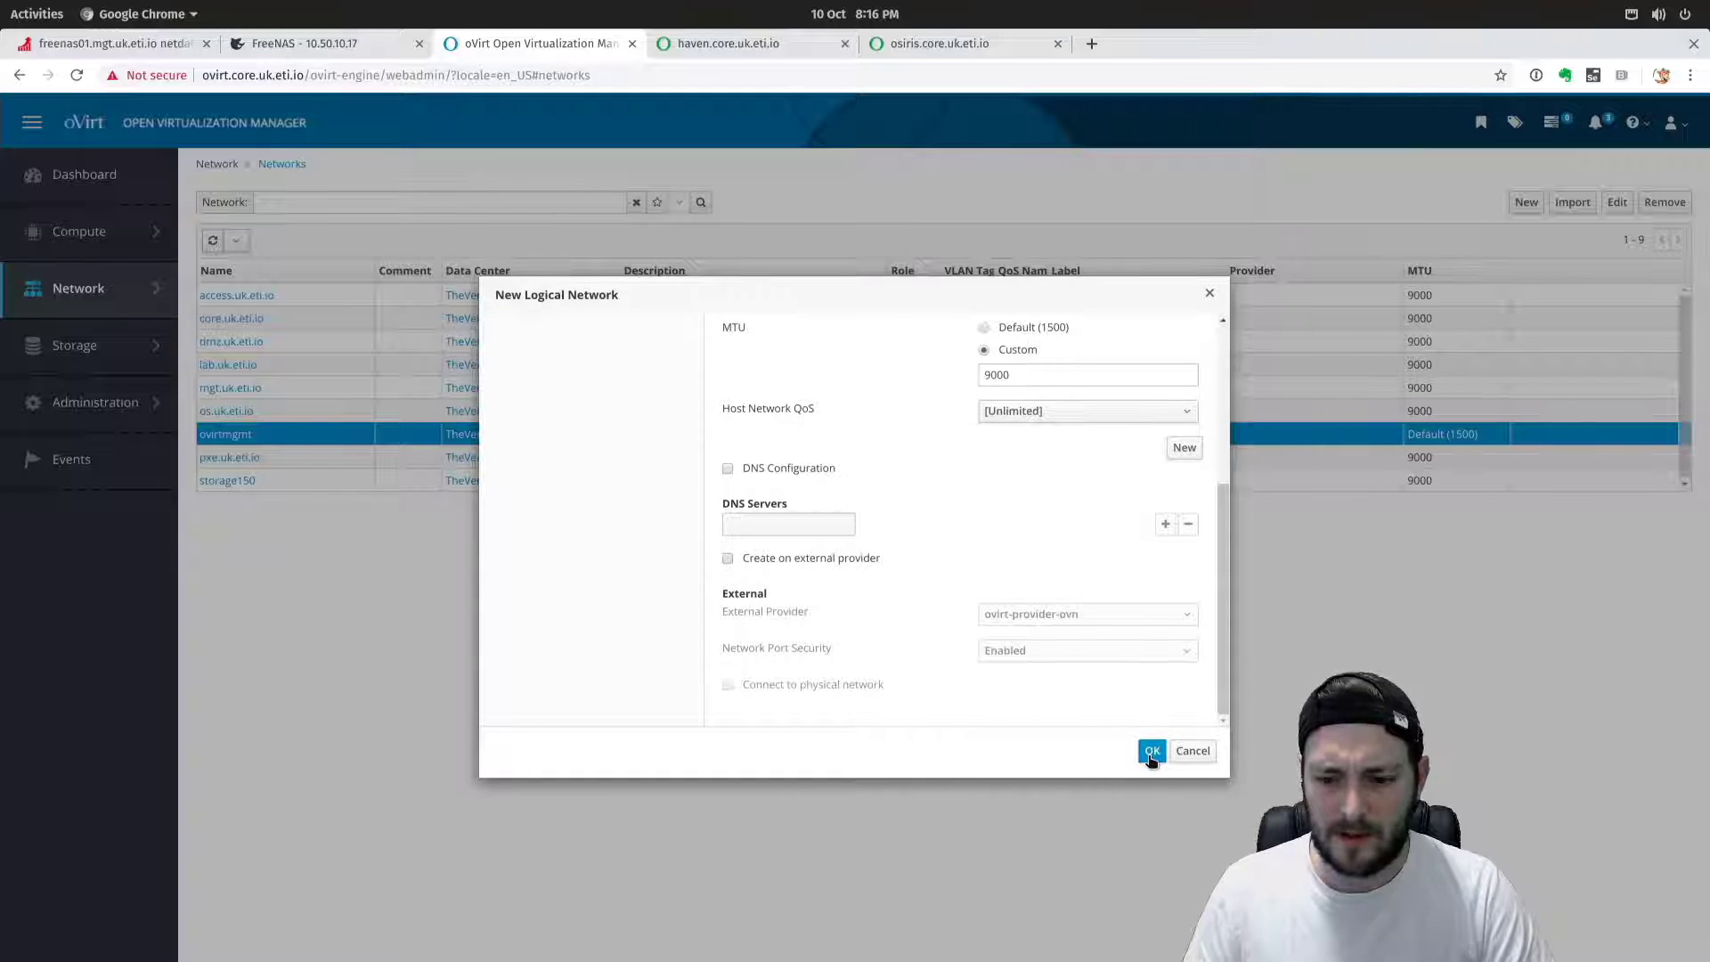
pyautogui.click(1151, 752)
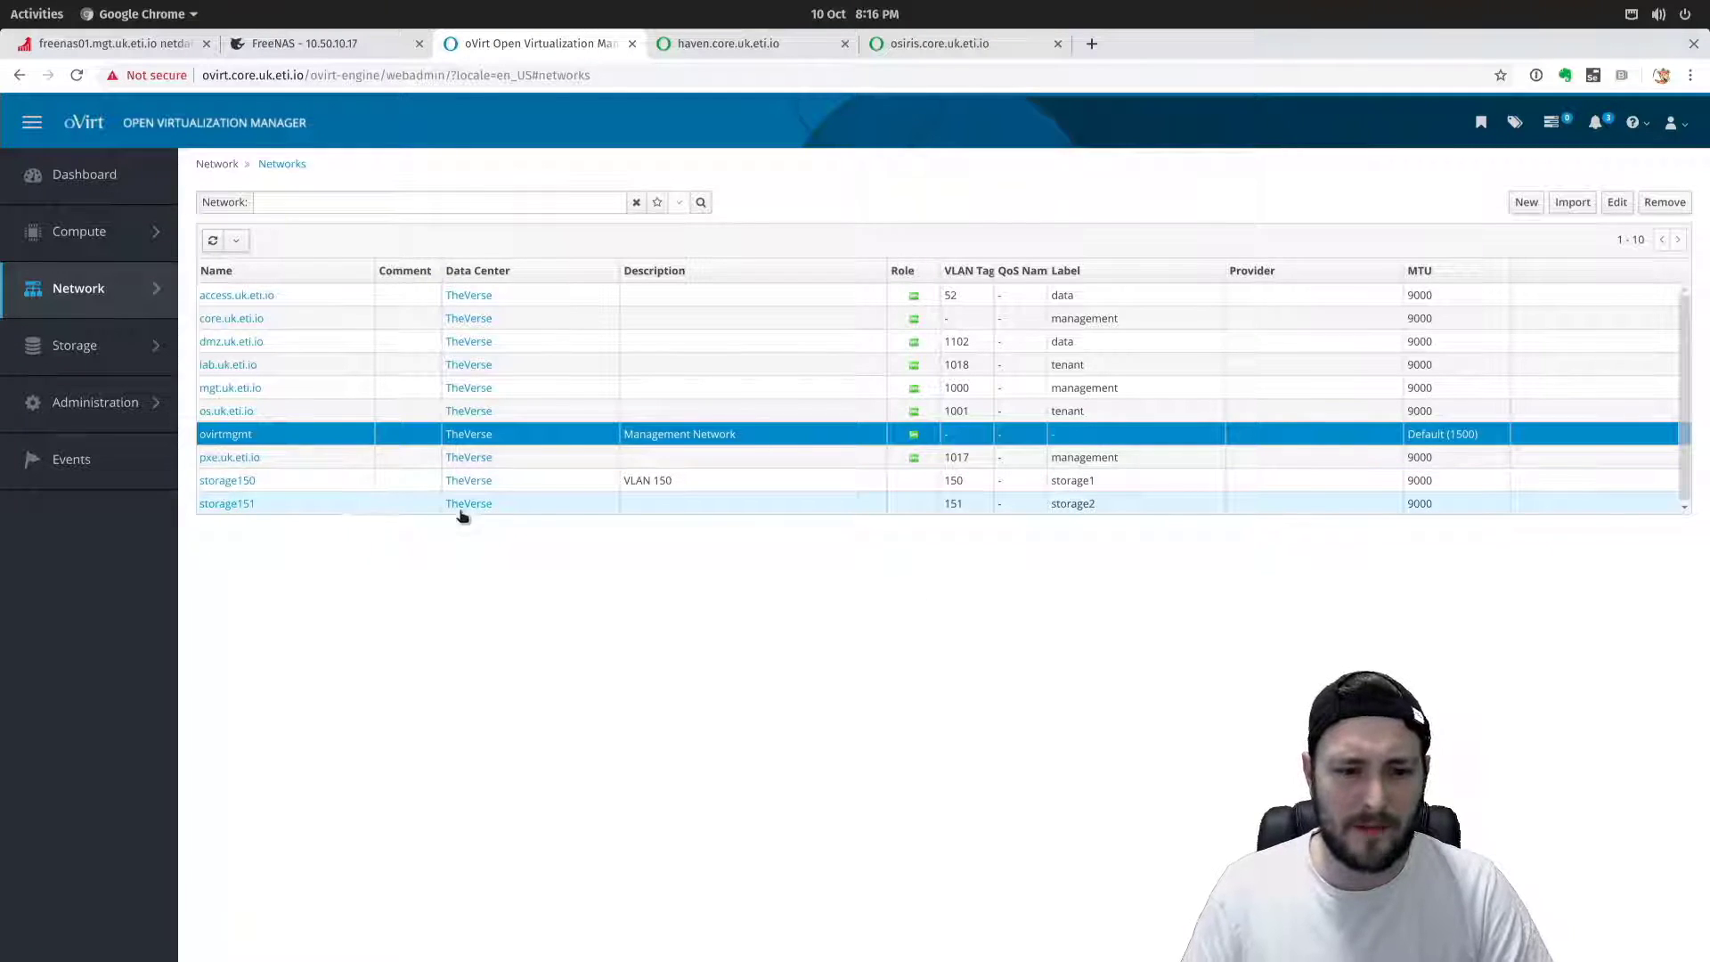
# Edit the storage151 network and save 'VLAN 151' as its description.
pyautogui.click(233, 505)
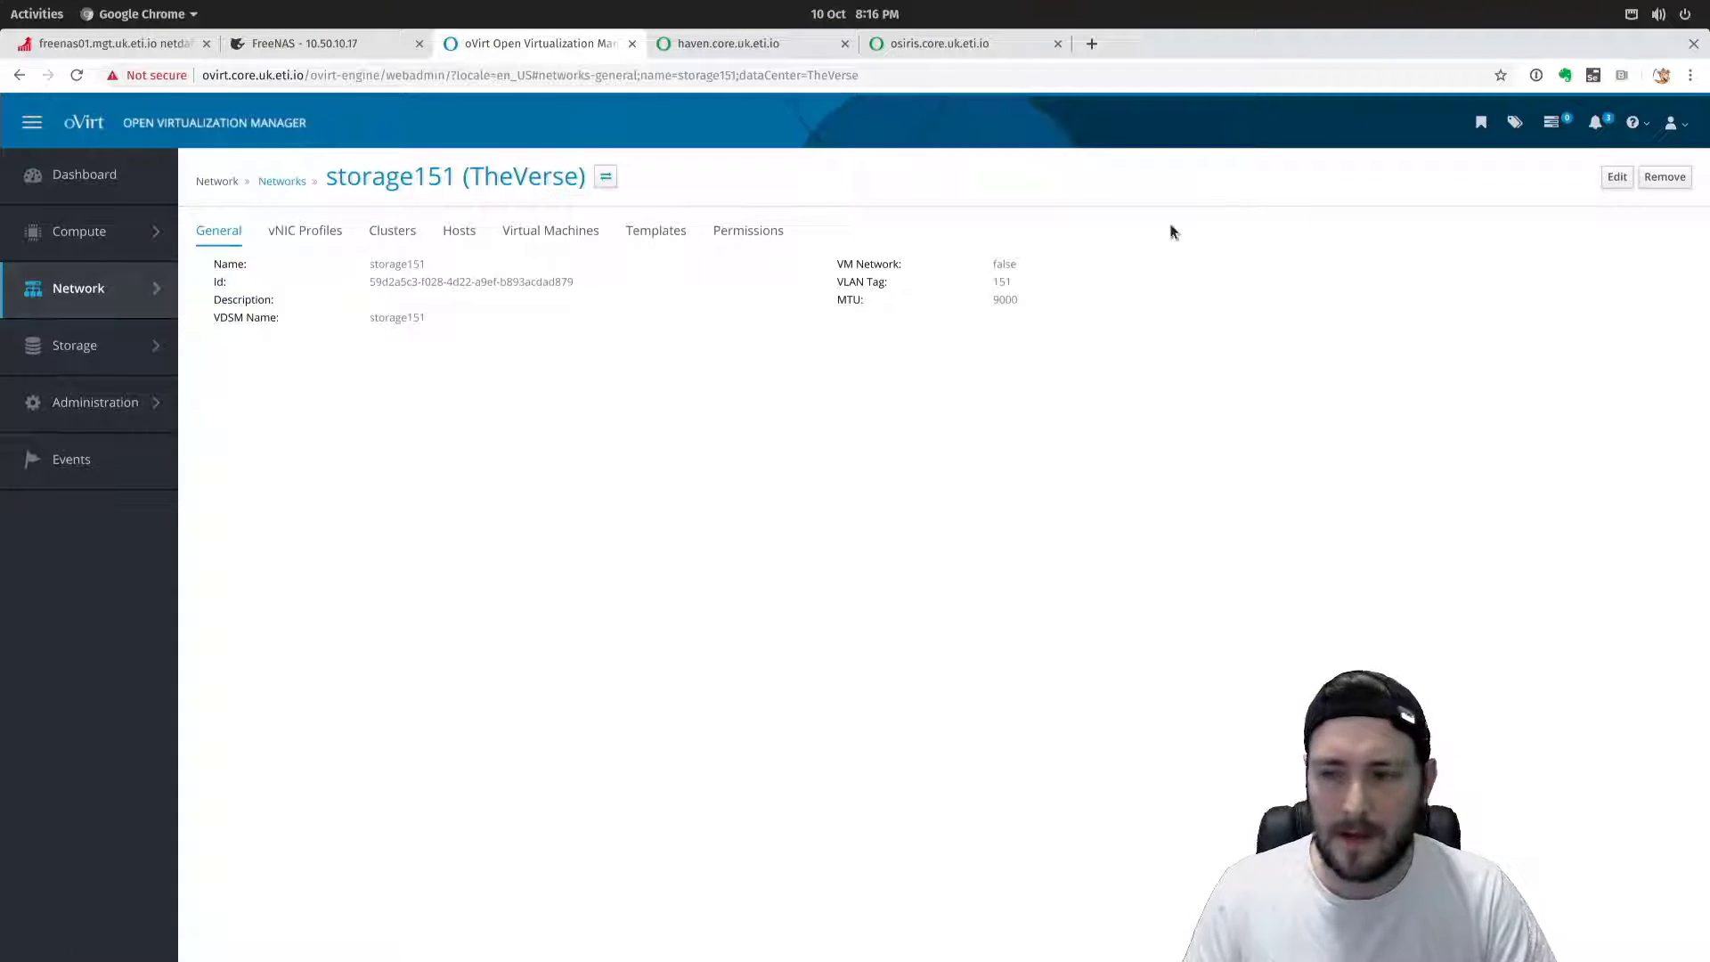
pyautogui.click(1617, 176)
pyautogui.click(1052, 416)
pyautogui.write('VLAN 151')
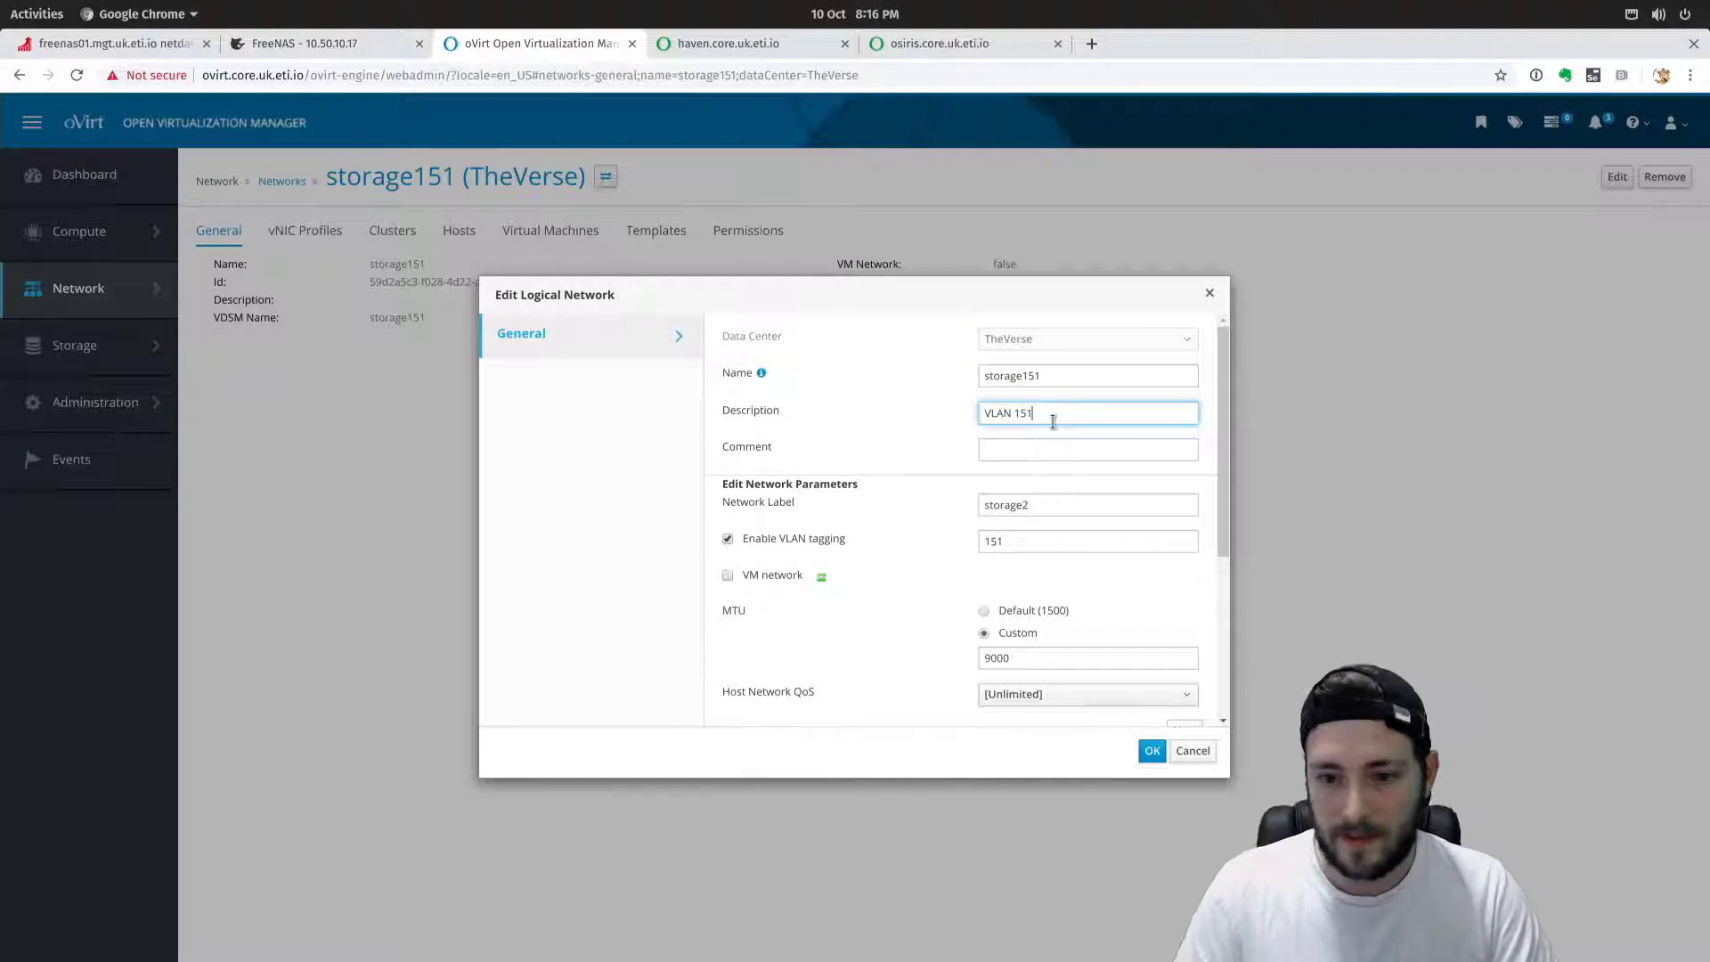
pyautogui.click(1152, 751)
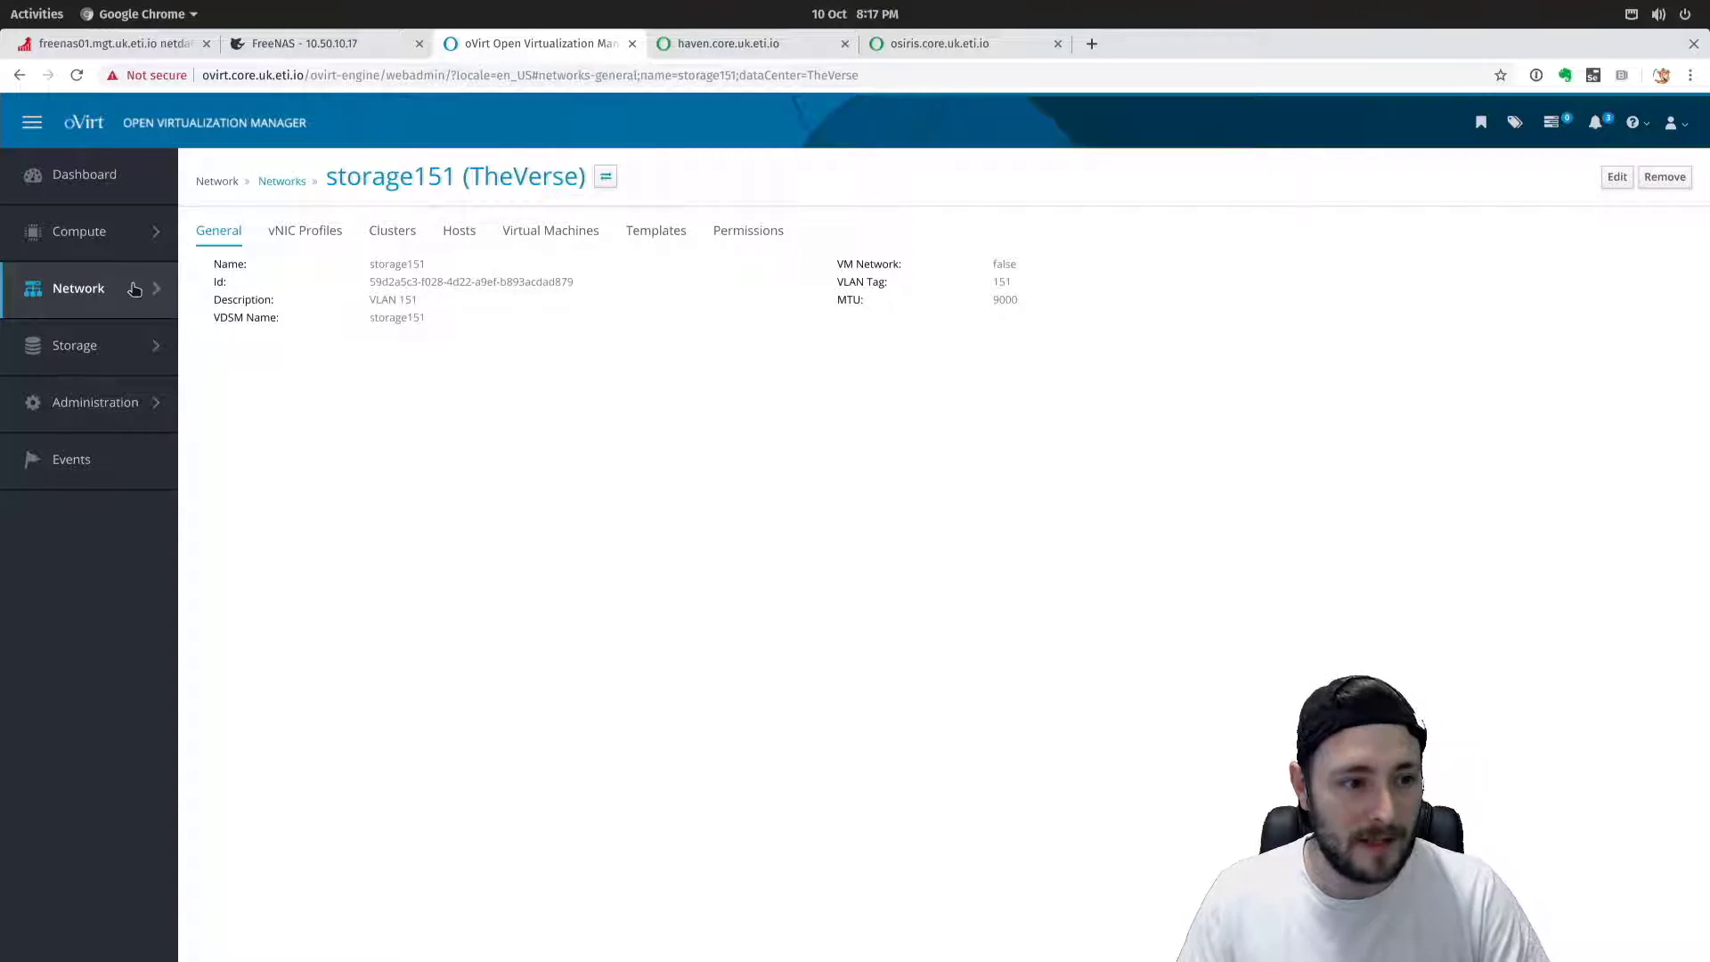
# Go to Compute > Hosts, select haven.core.uk.eti.io and view its Network Interfaces tab.
pyautogui.moveTo(123, 303)
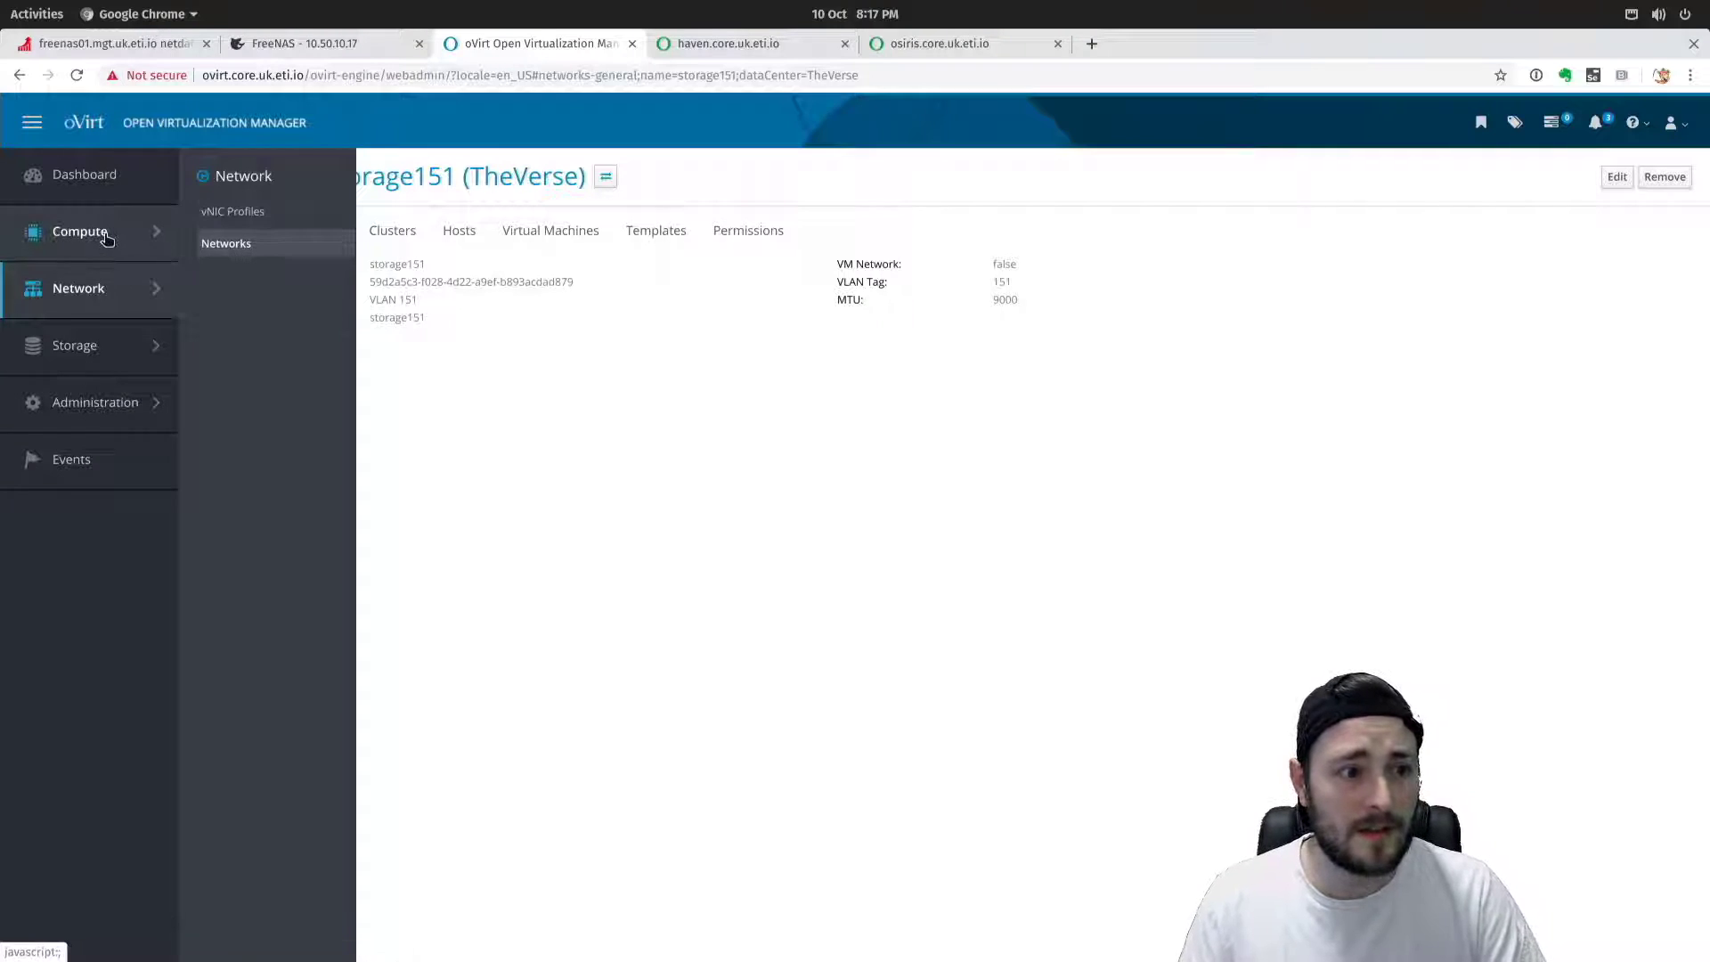
pyautogui.moveTo(103, 235)
pyautogui.click(217, 311)
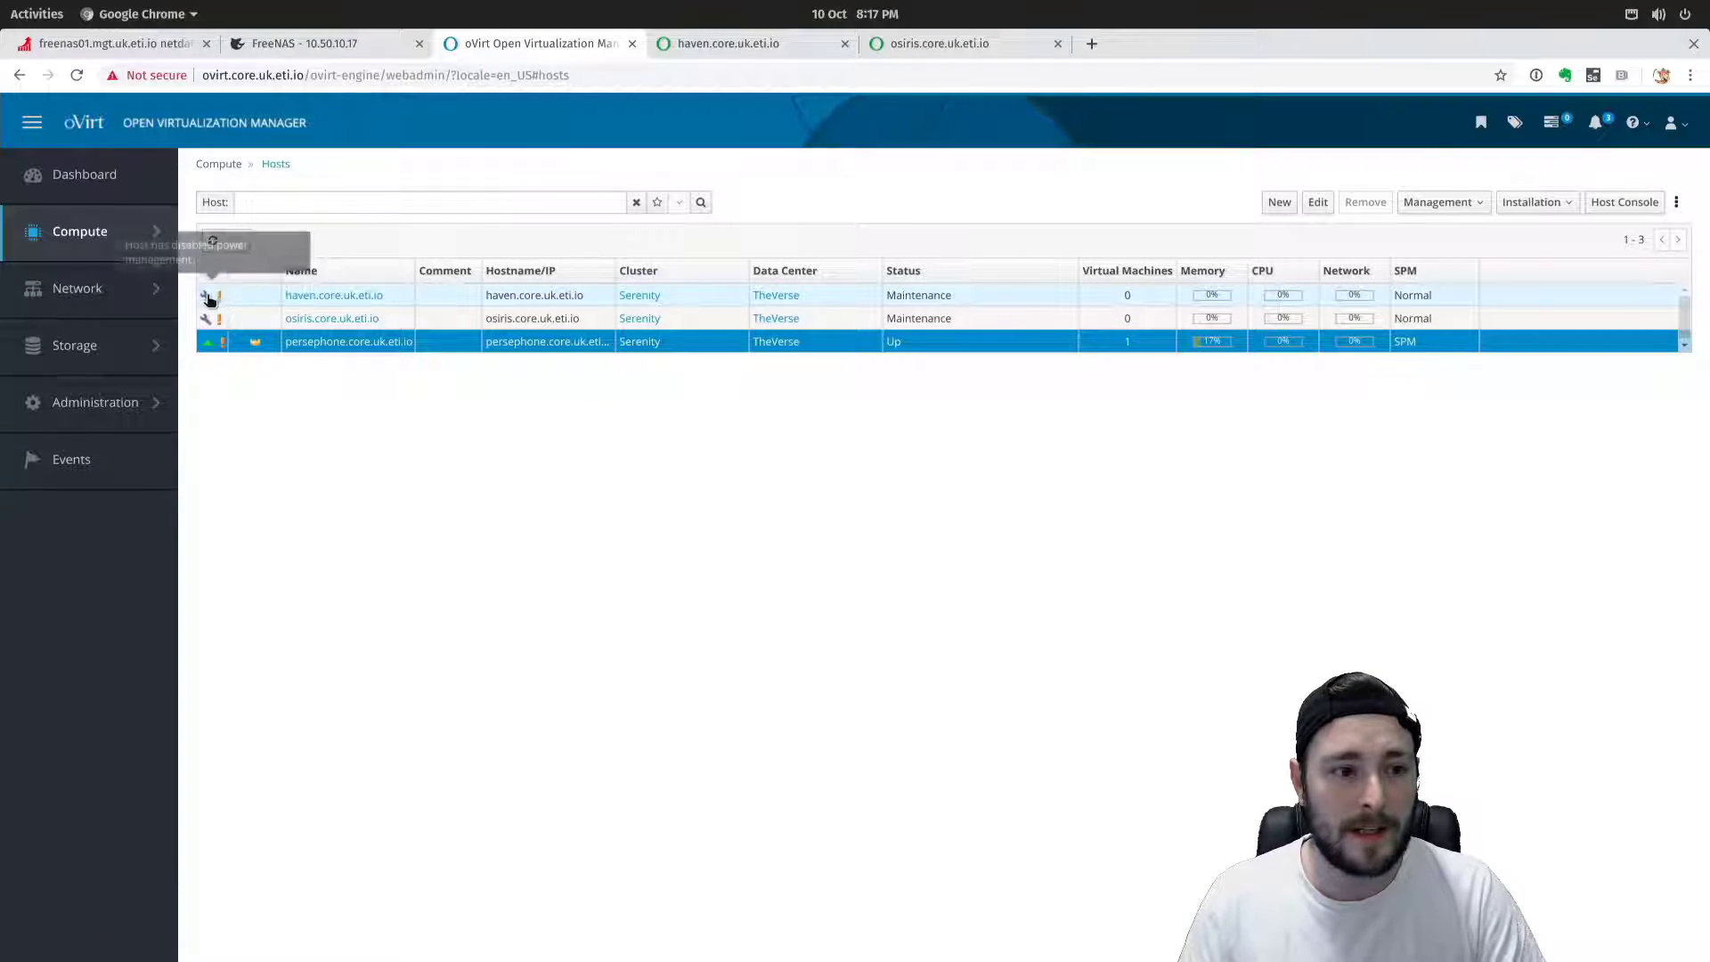
pyautogui.moveTo(211, 293); pyautogui.dragTo(242, 319)
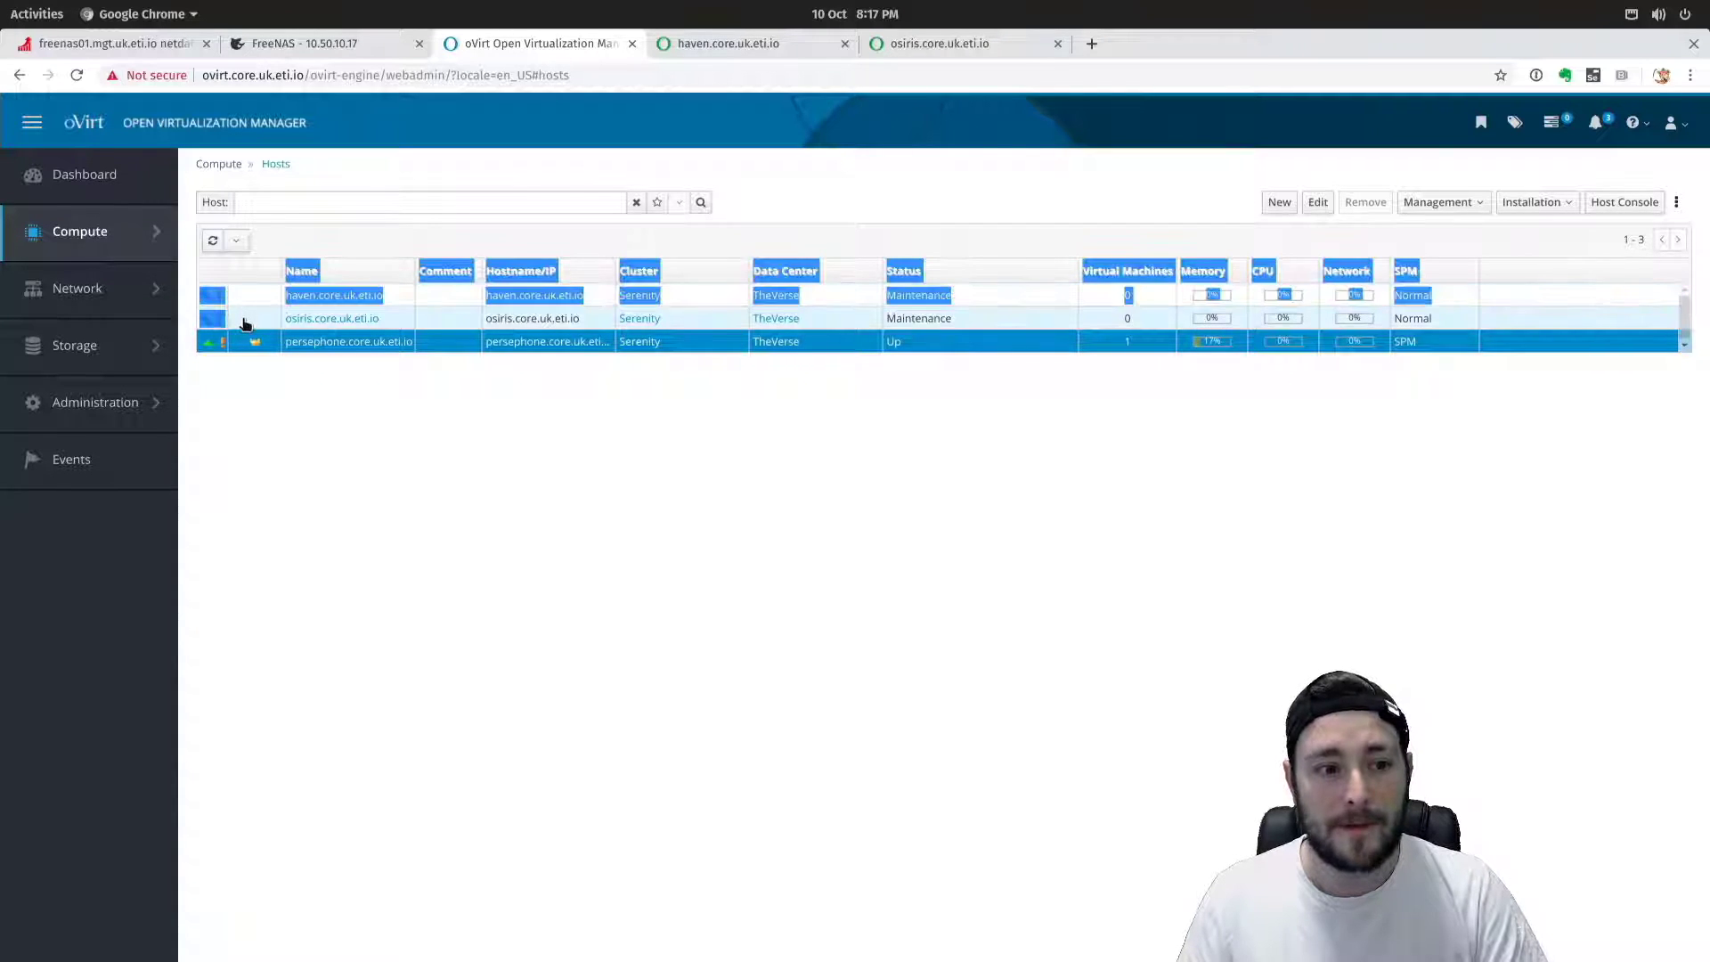
pyautogui.click(333, 395)
pyautogui.click(300, 297)
pyautogui.click(448, 231)
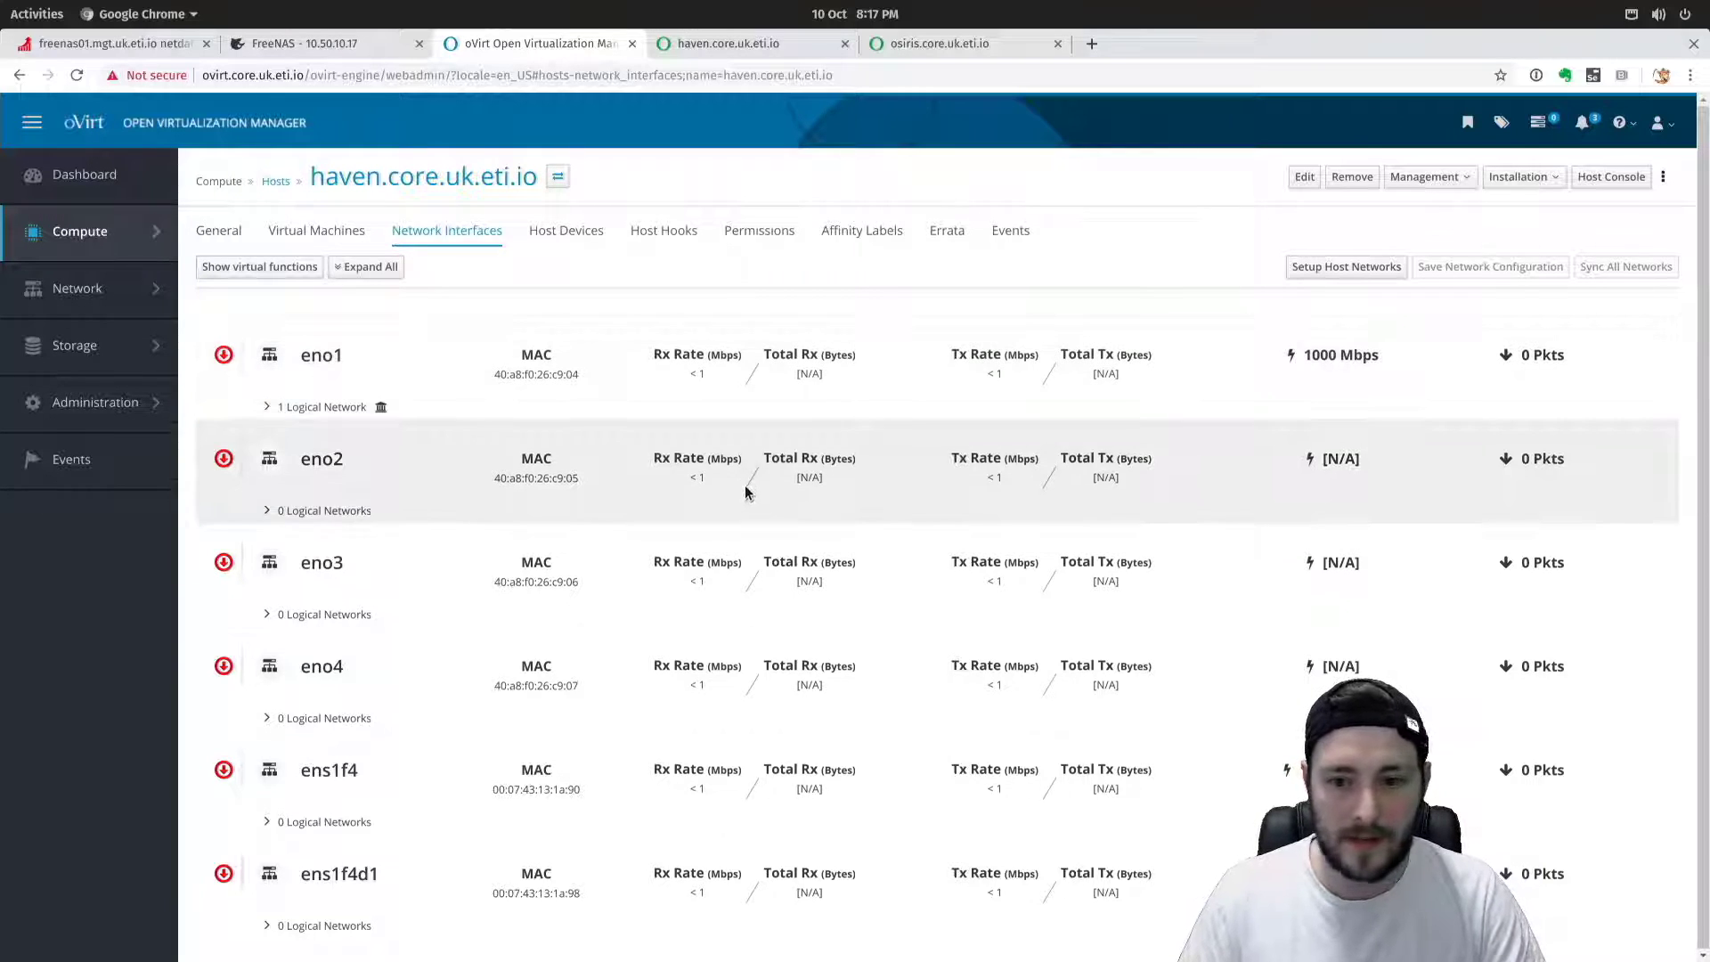
# Open Setup Host Networks for haven and preview bonding ens1f4d1 with ens1f4 without keeping it.
pyautogui.click(1340, 266)
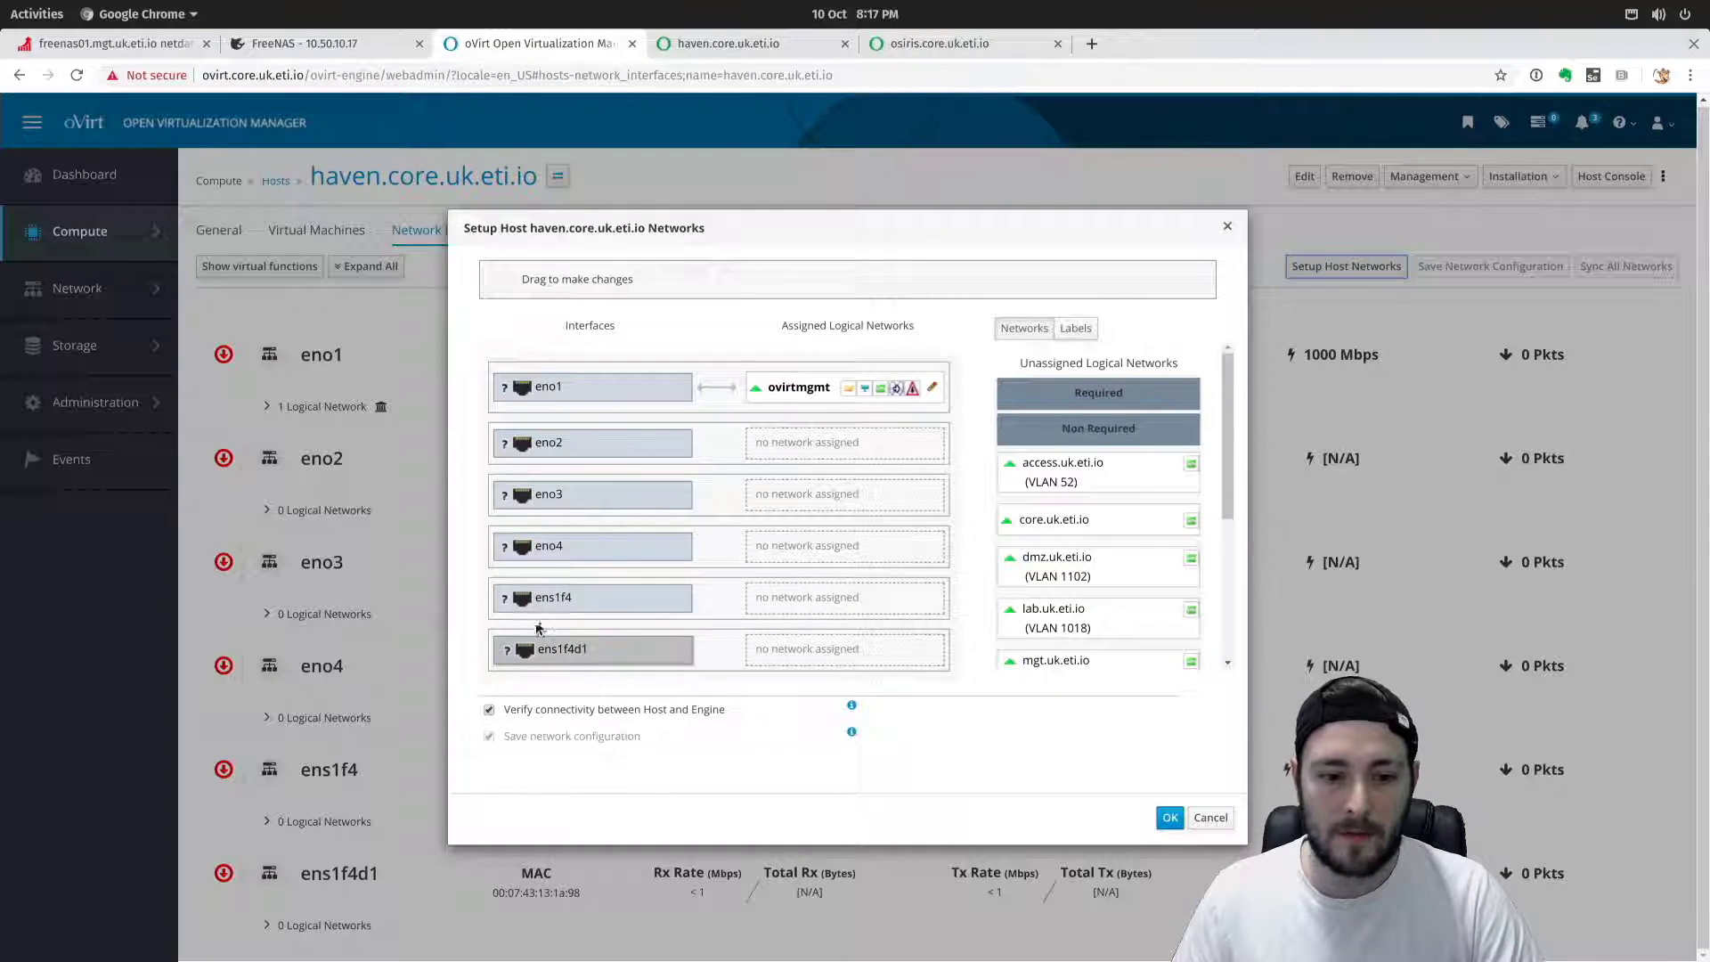
pyautogui.moveTo(583, 599)
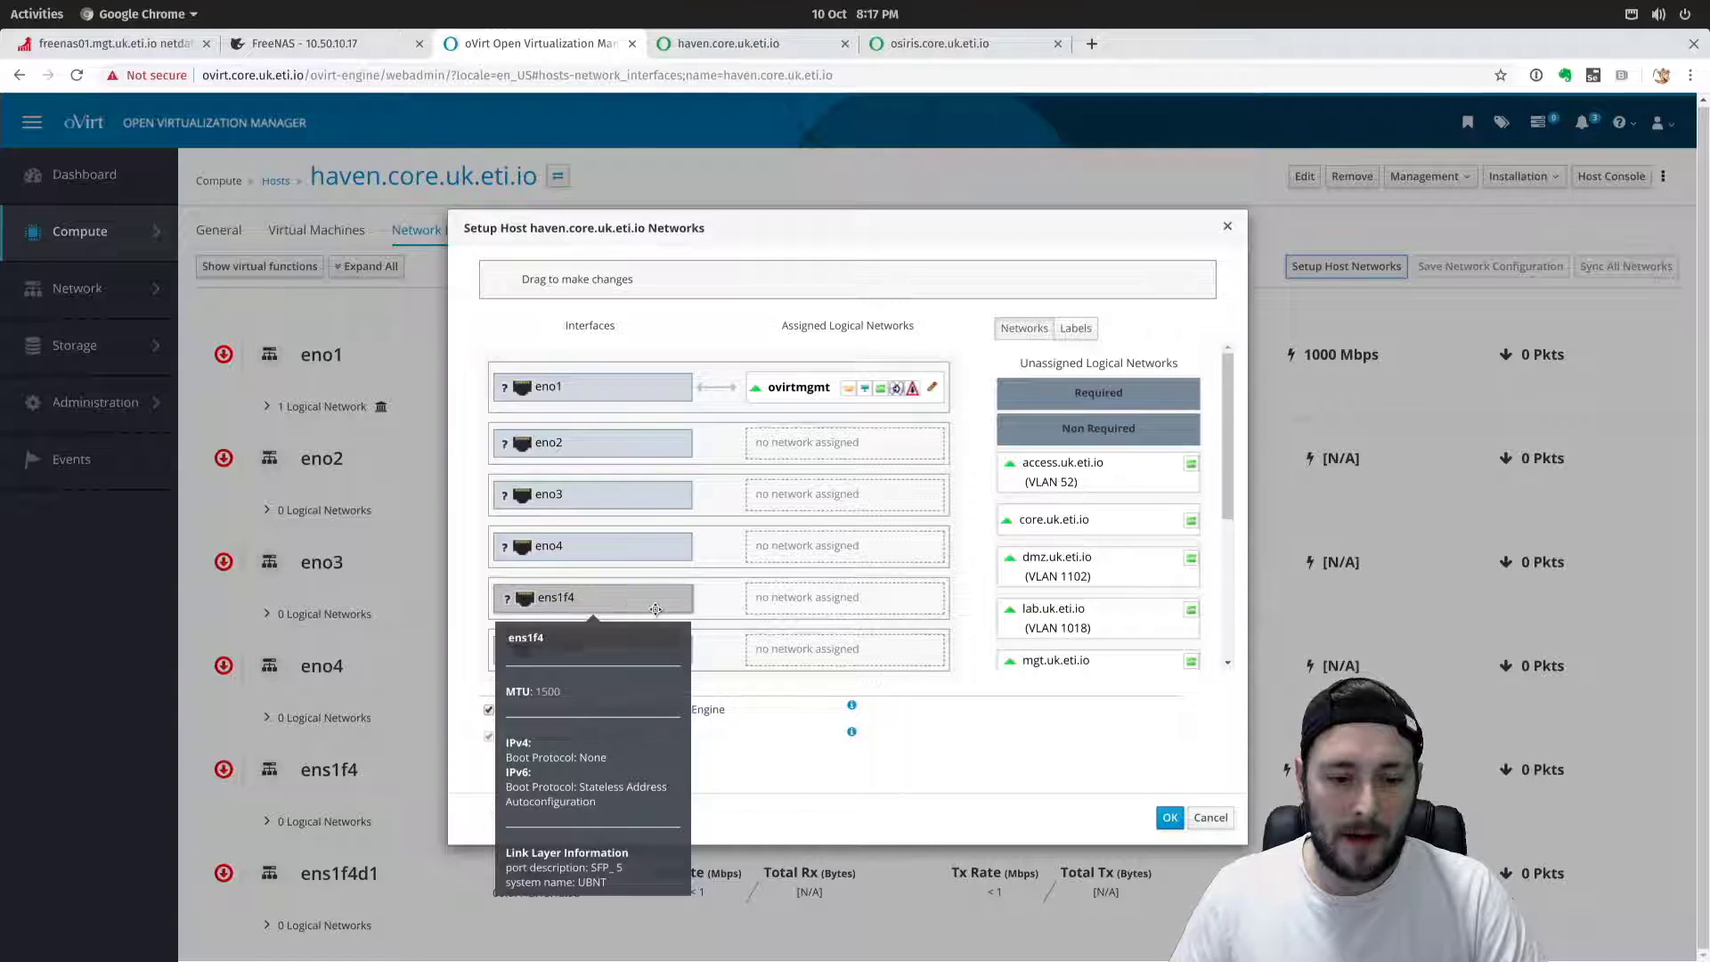
pyautogui.moveTo(603, 648)
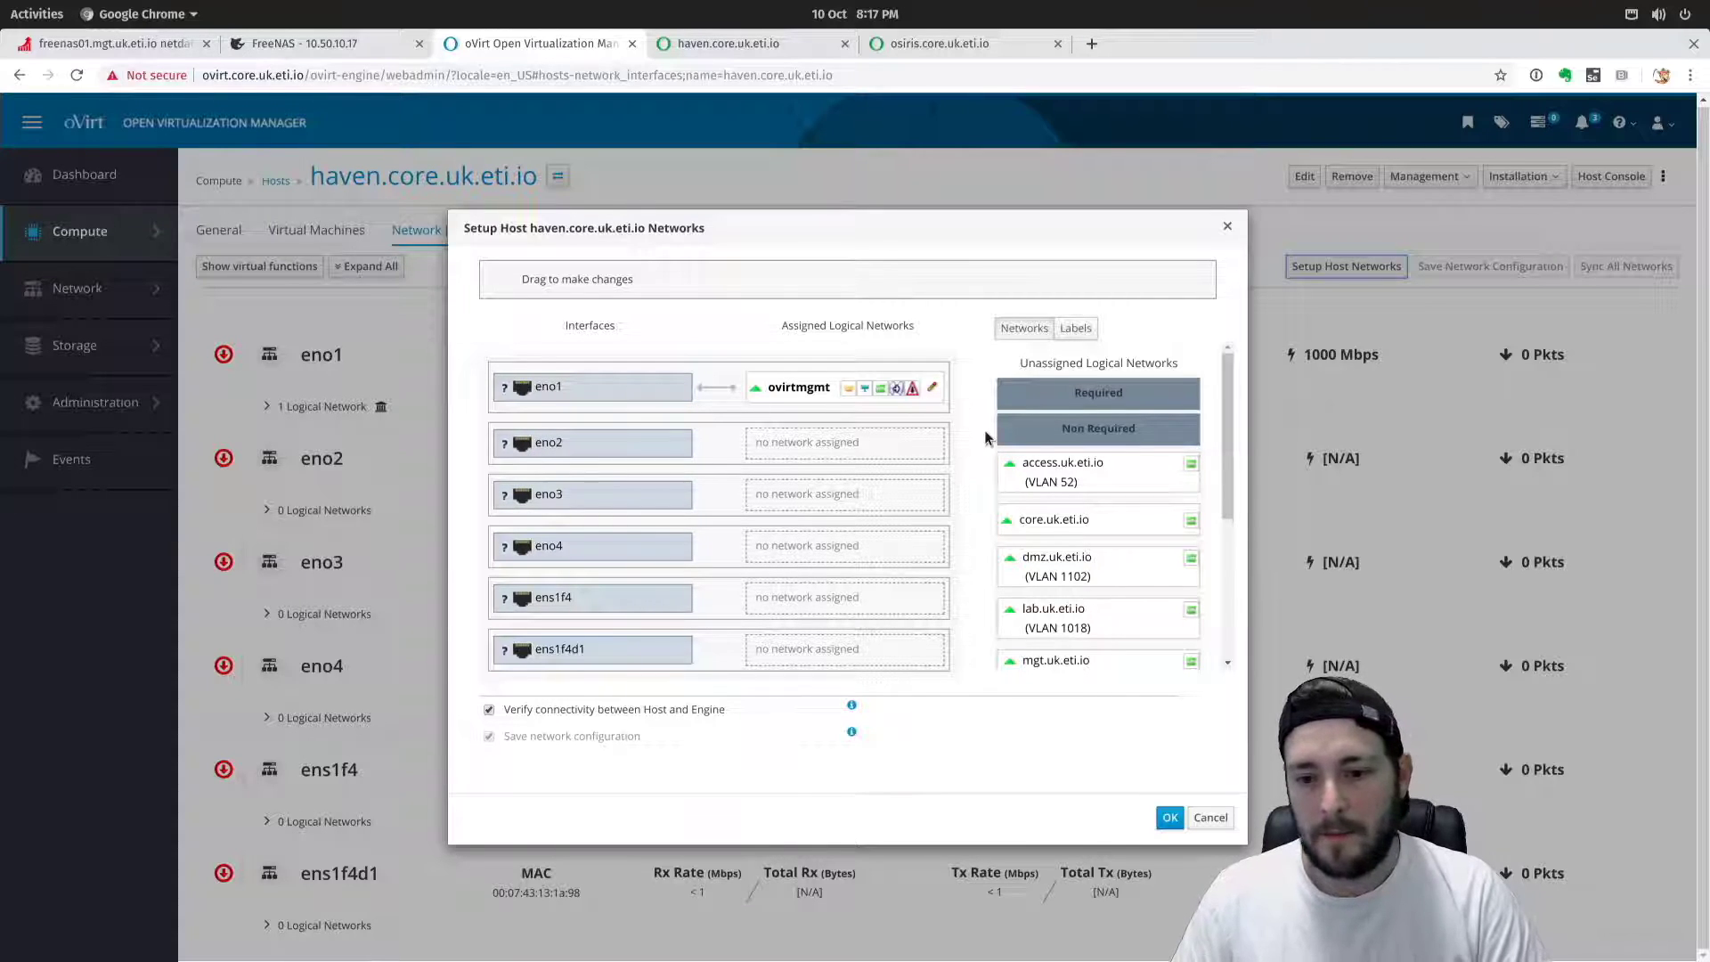
pyautogui.scroll(-3, 1002, 499)
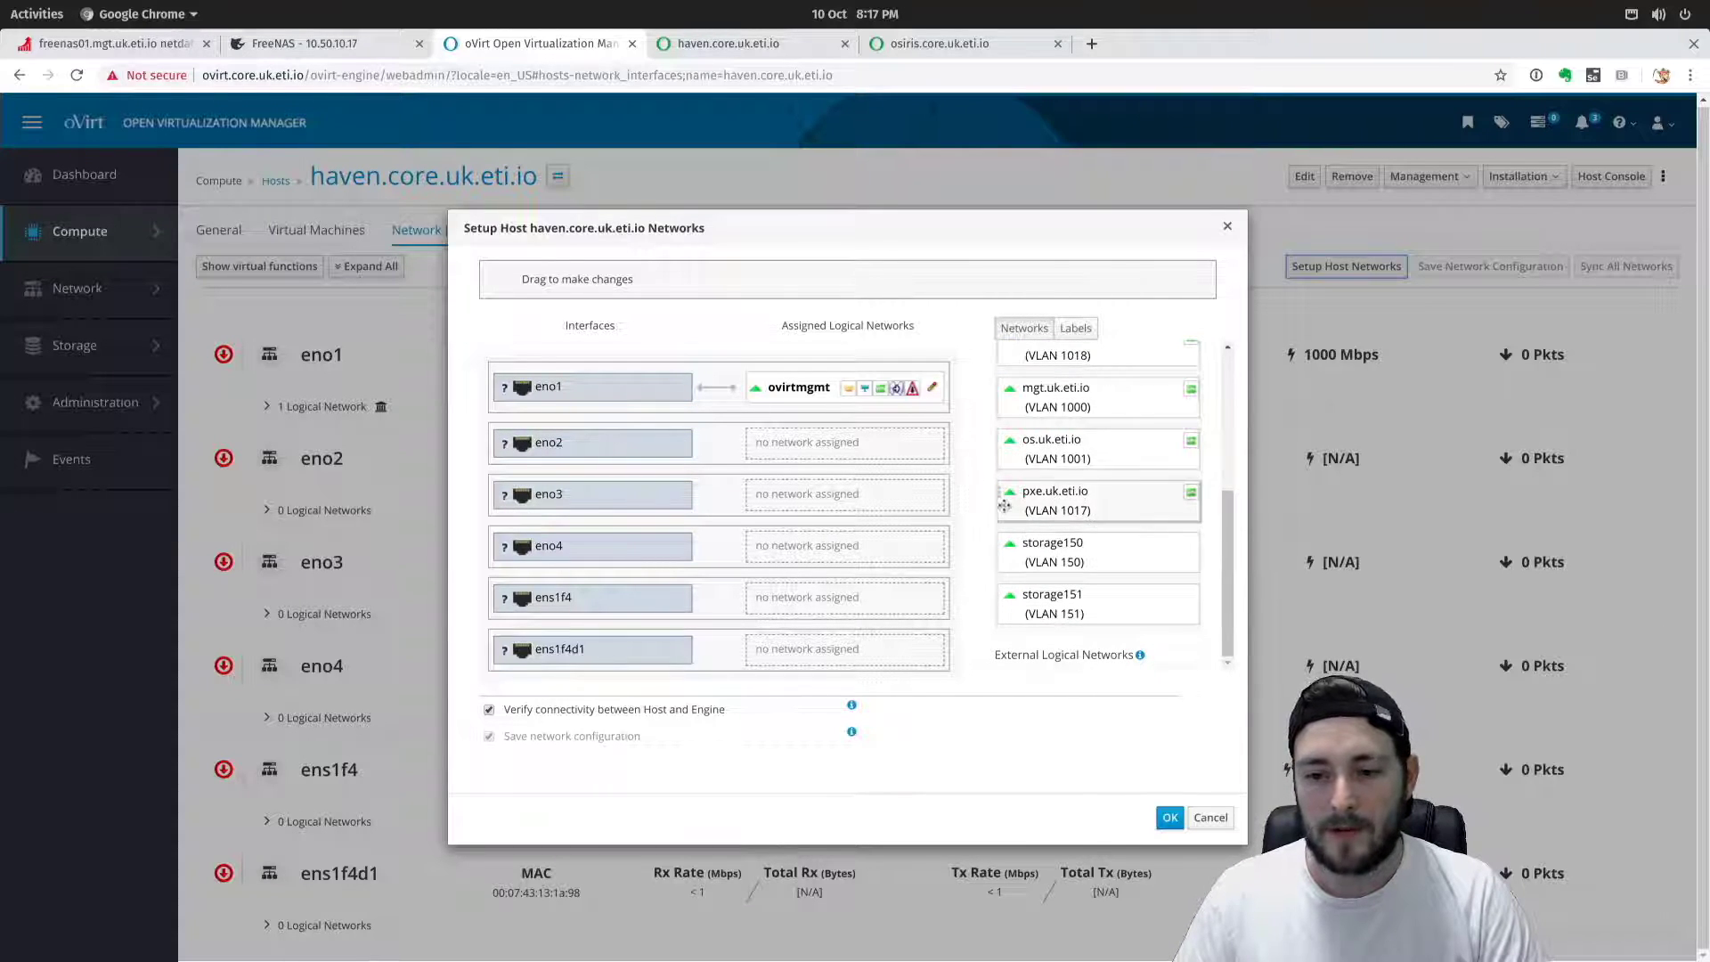
pyautogui.scroll(4, 1006, 508)
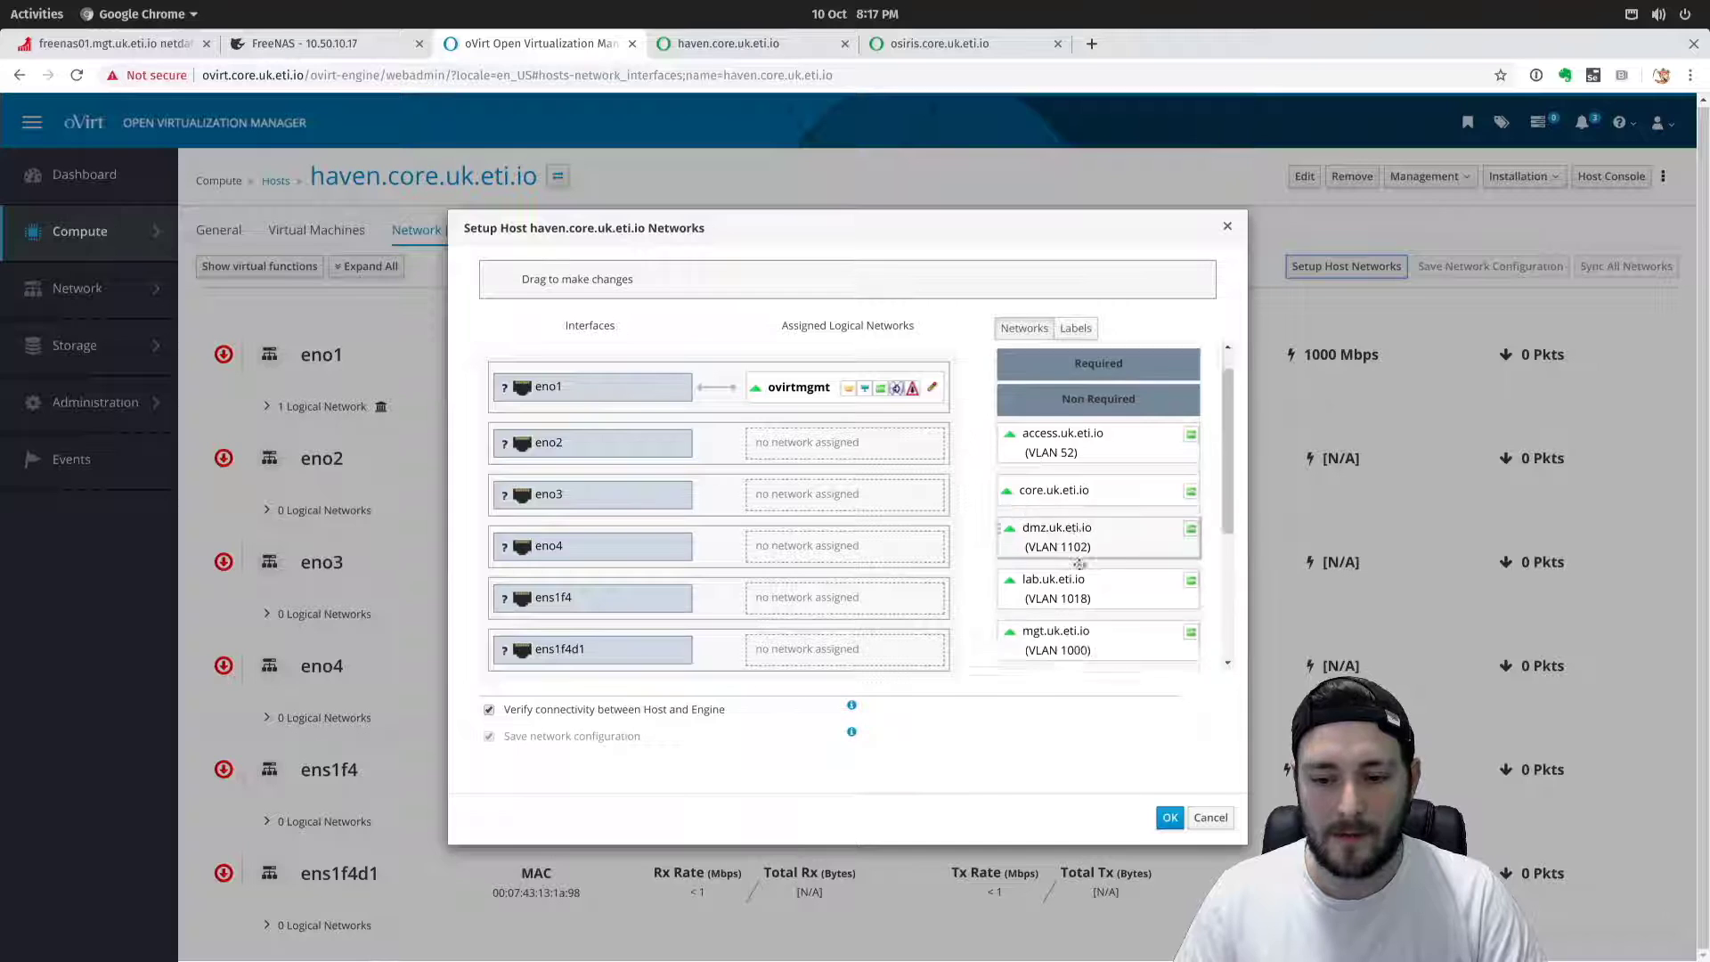
pyautogui.scroll(-3, 1078, 564)
pyautogui.moveTo(567, 655)
pyautogui.mouseDown()
pyautogui.moveTo(592, 596)
pyautogui.moveTo(566, 653)
pyautogui.mouseUp()
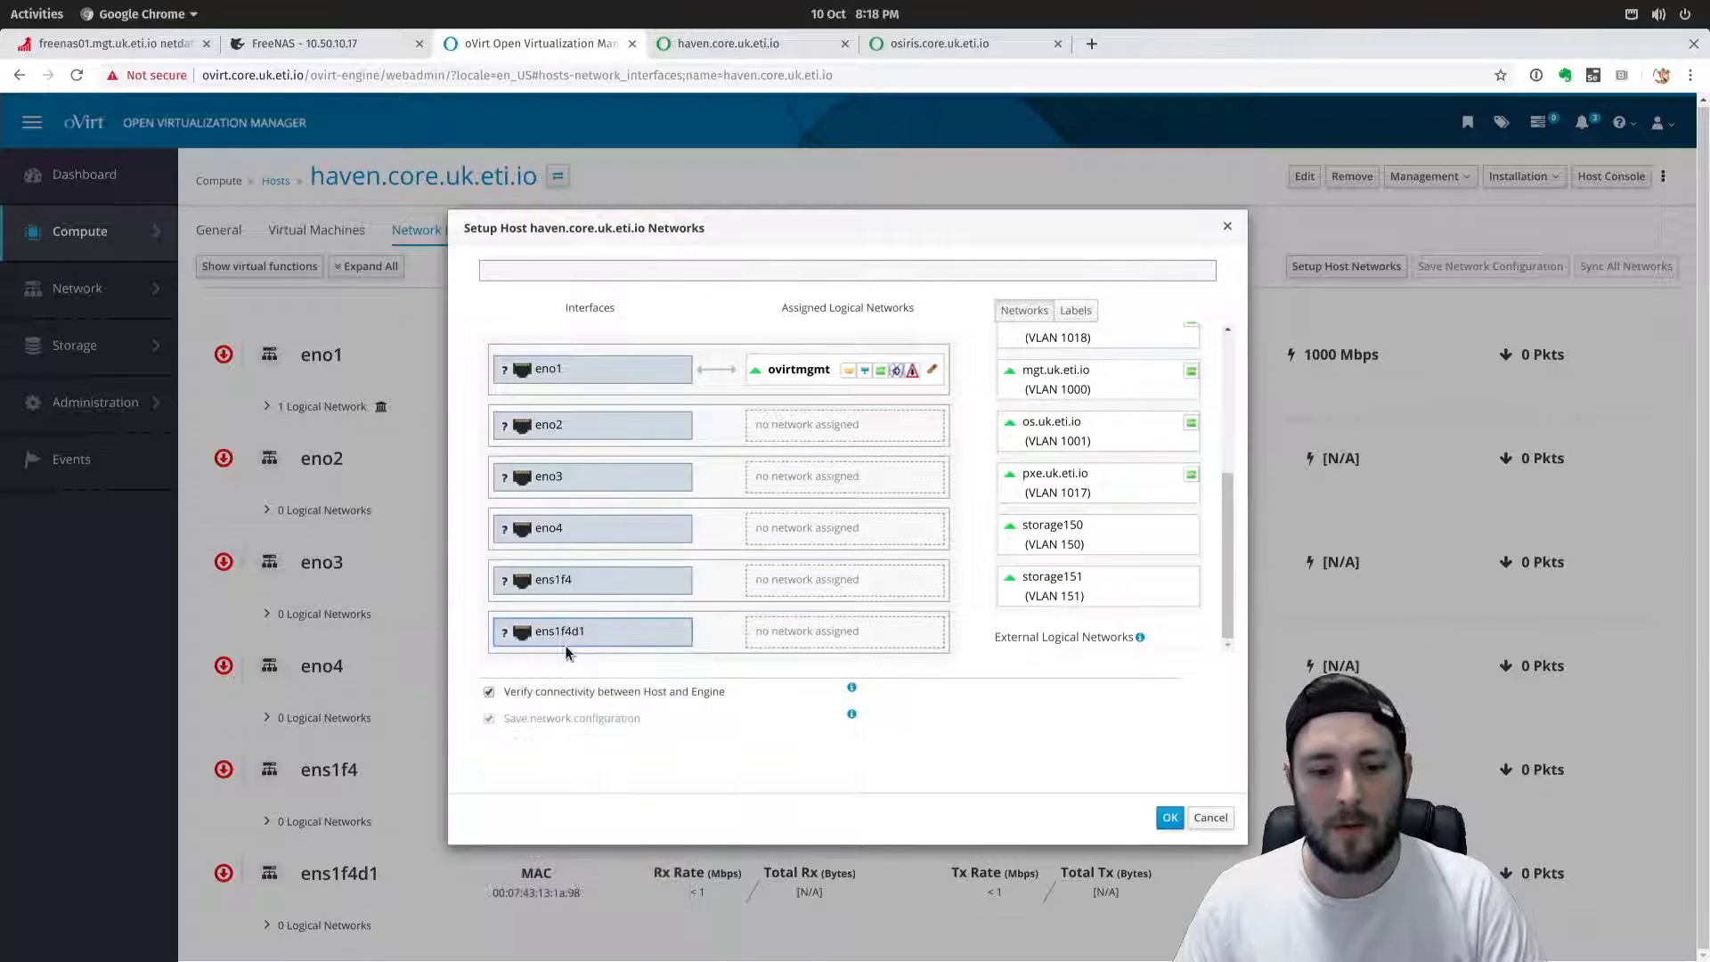
# Attach storage150 to interface ens1f4 and storage151 to interface ens1f4d1.
pyautogui.moveTo(1115, 545); pyautogui.dragTo(795, 601)
pyautogui.moveTo(1109, 606); pyautogui.dragTo(784, 669)
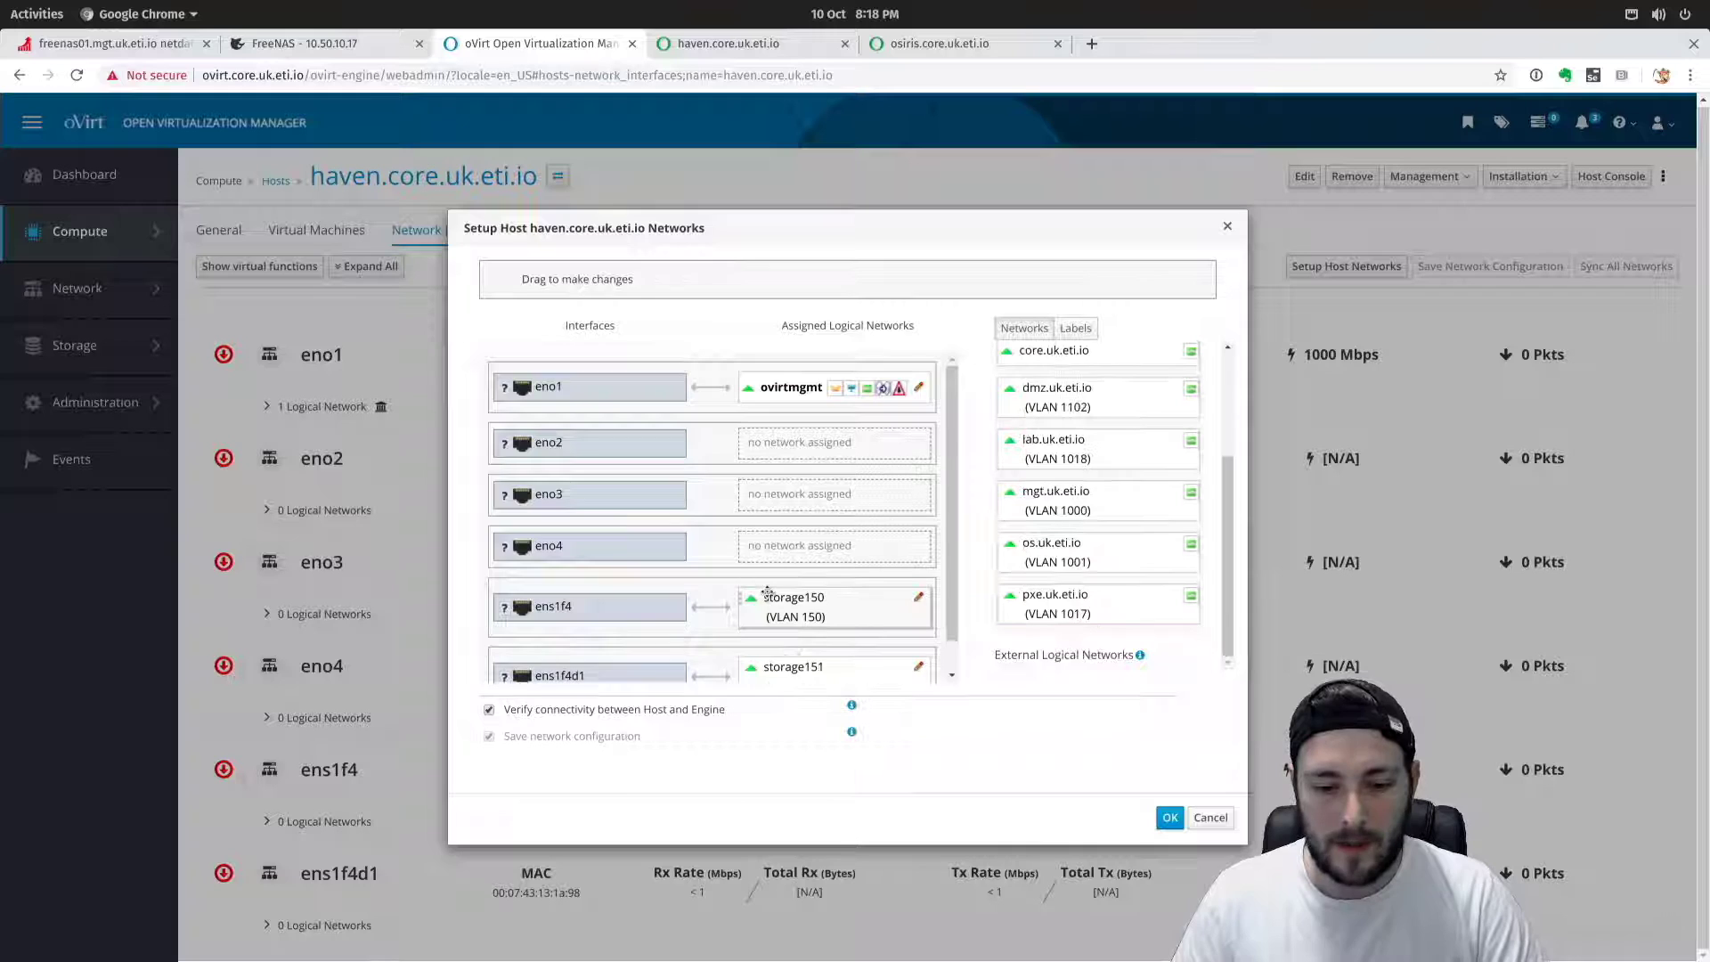
pyautogui.scroll(-1, 767, 592)
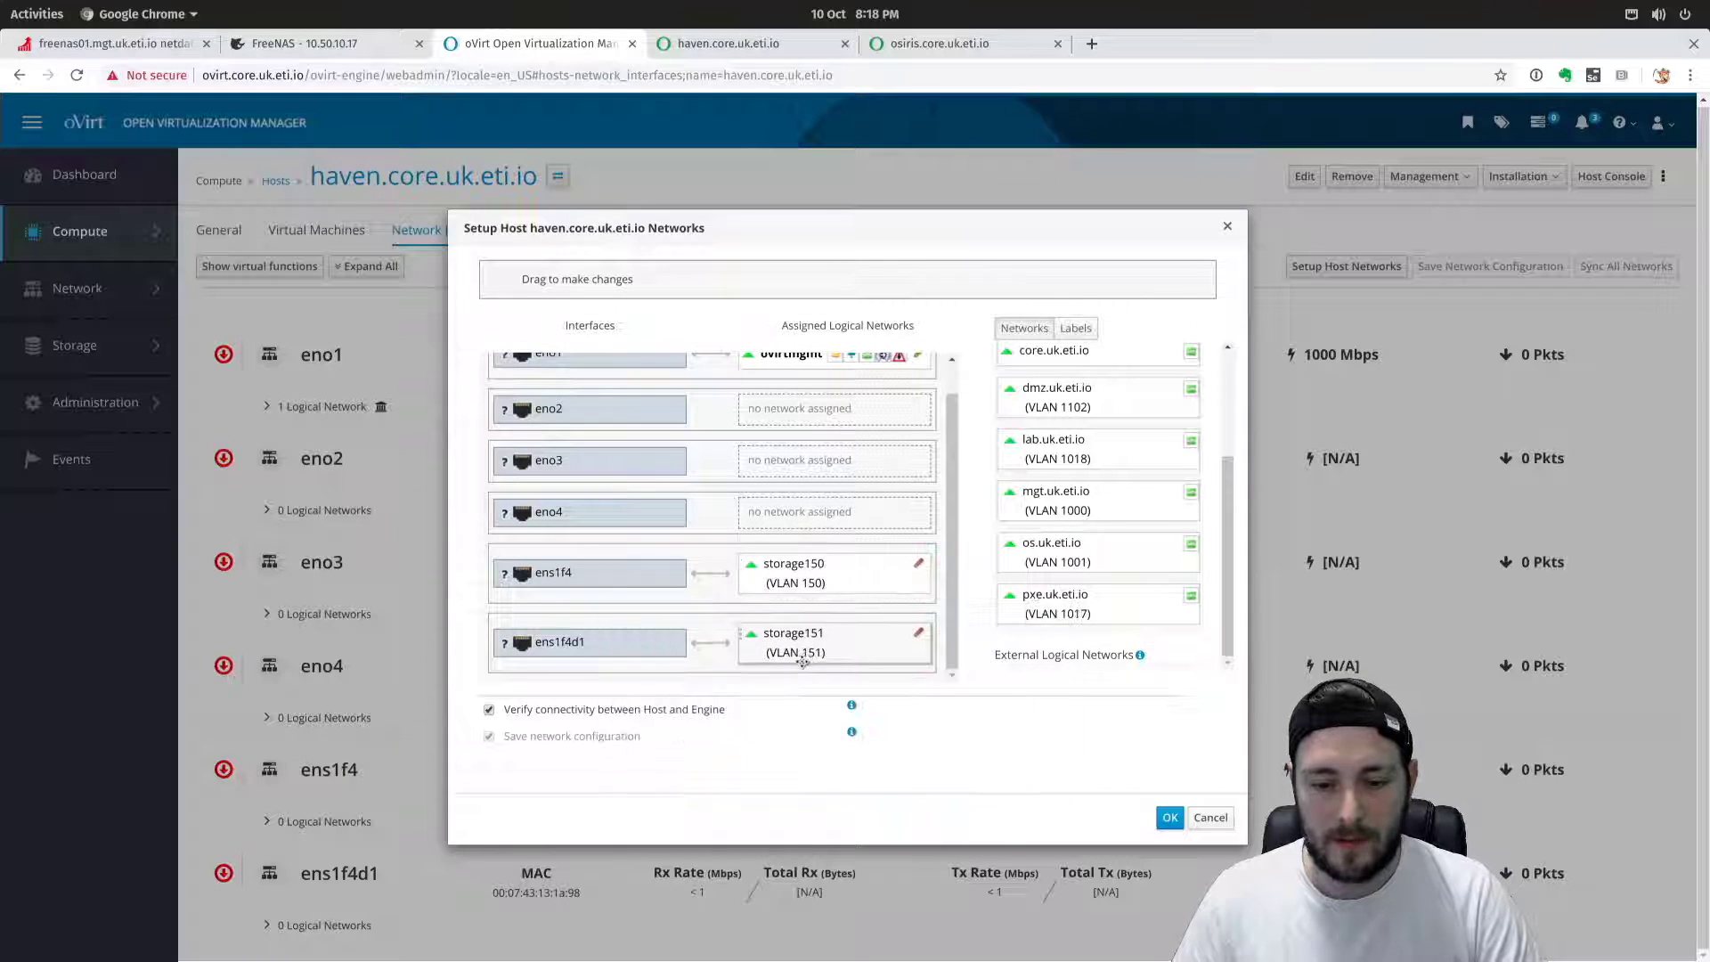
pyautogui.scroll(1, 1079, 570)
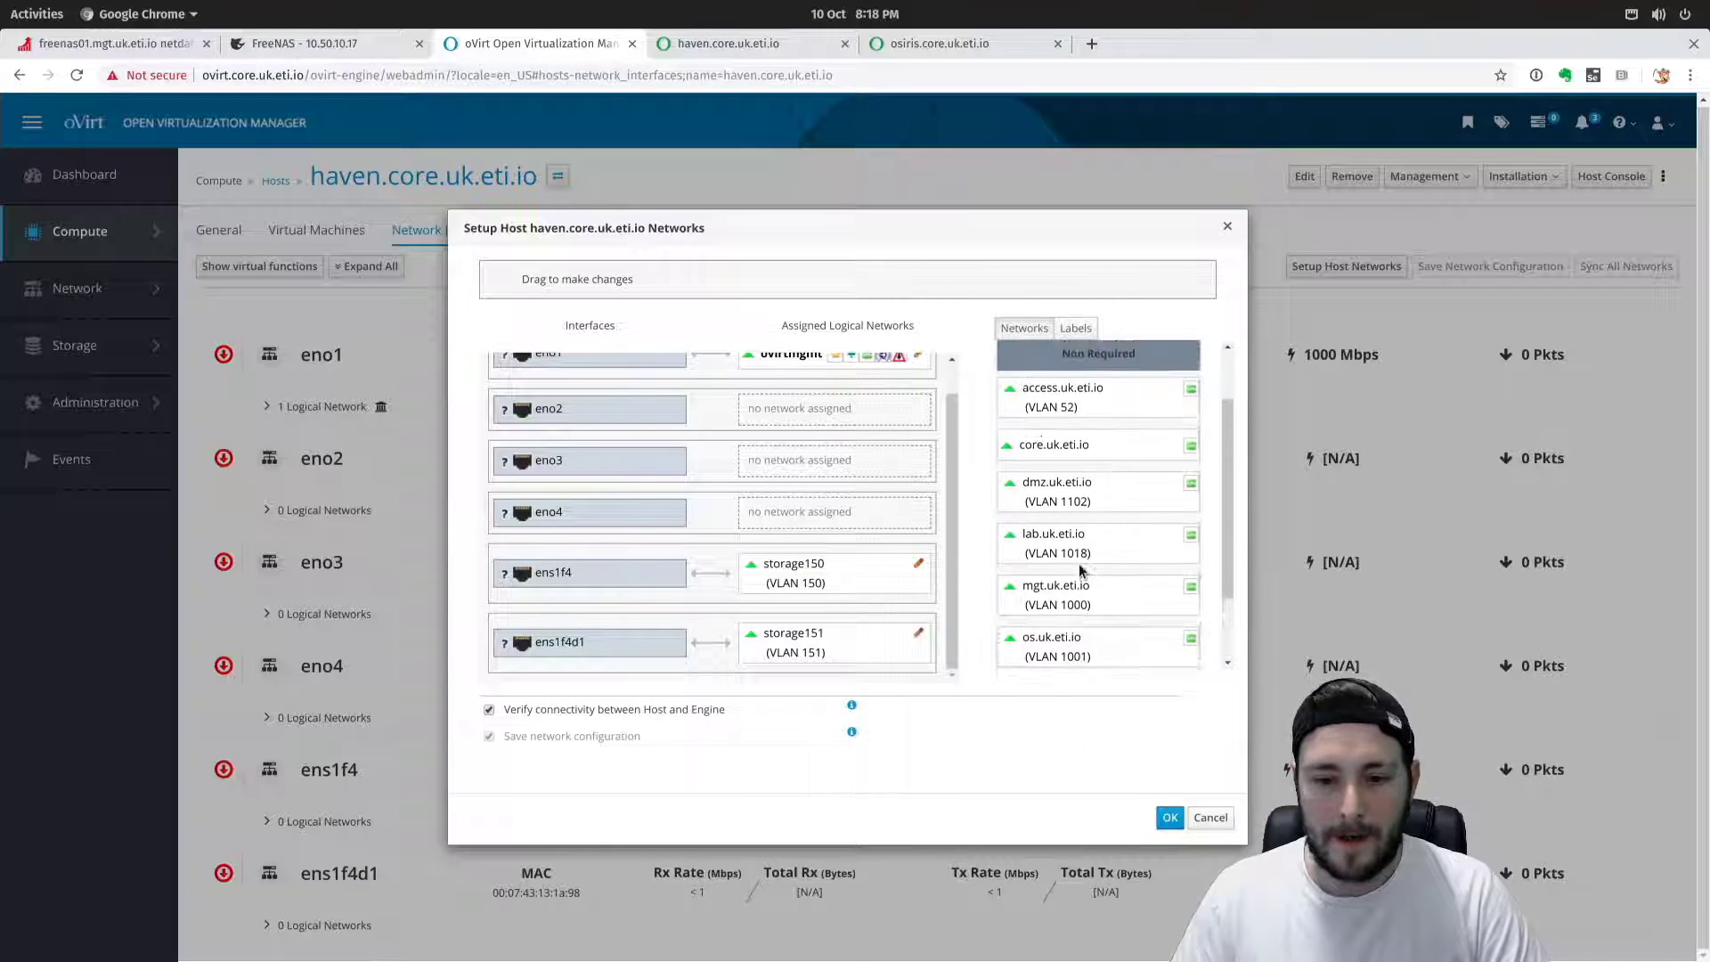
pyautogui.scroll(-1, 1080, 570)
# Group networks by label and drag the storage2, tenant and data labels onto ens1f4d1 and ens1f4.
pyautogui.click(1076, 328)
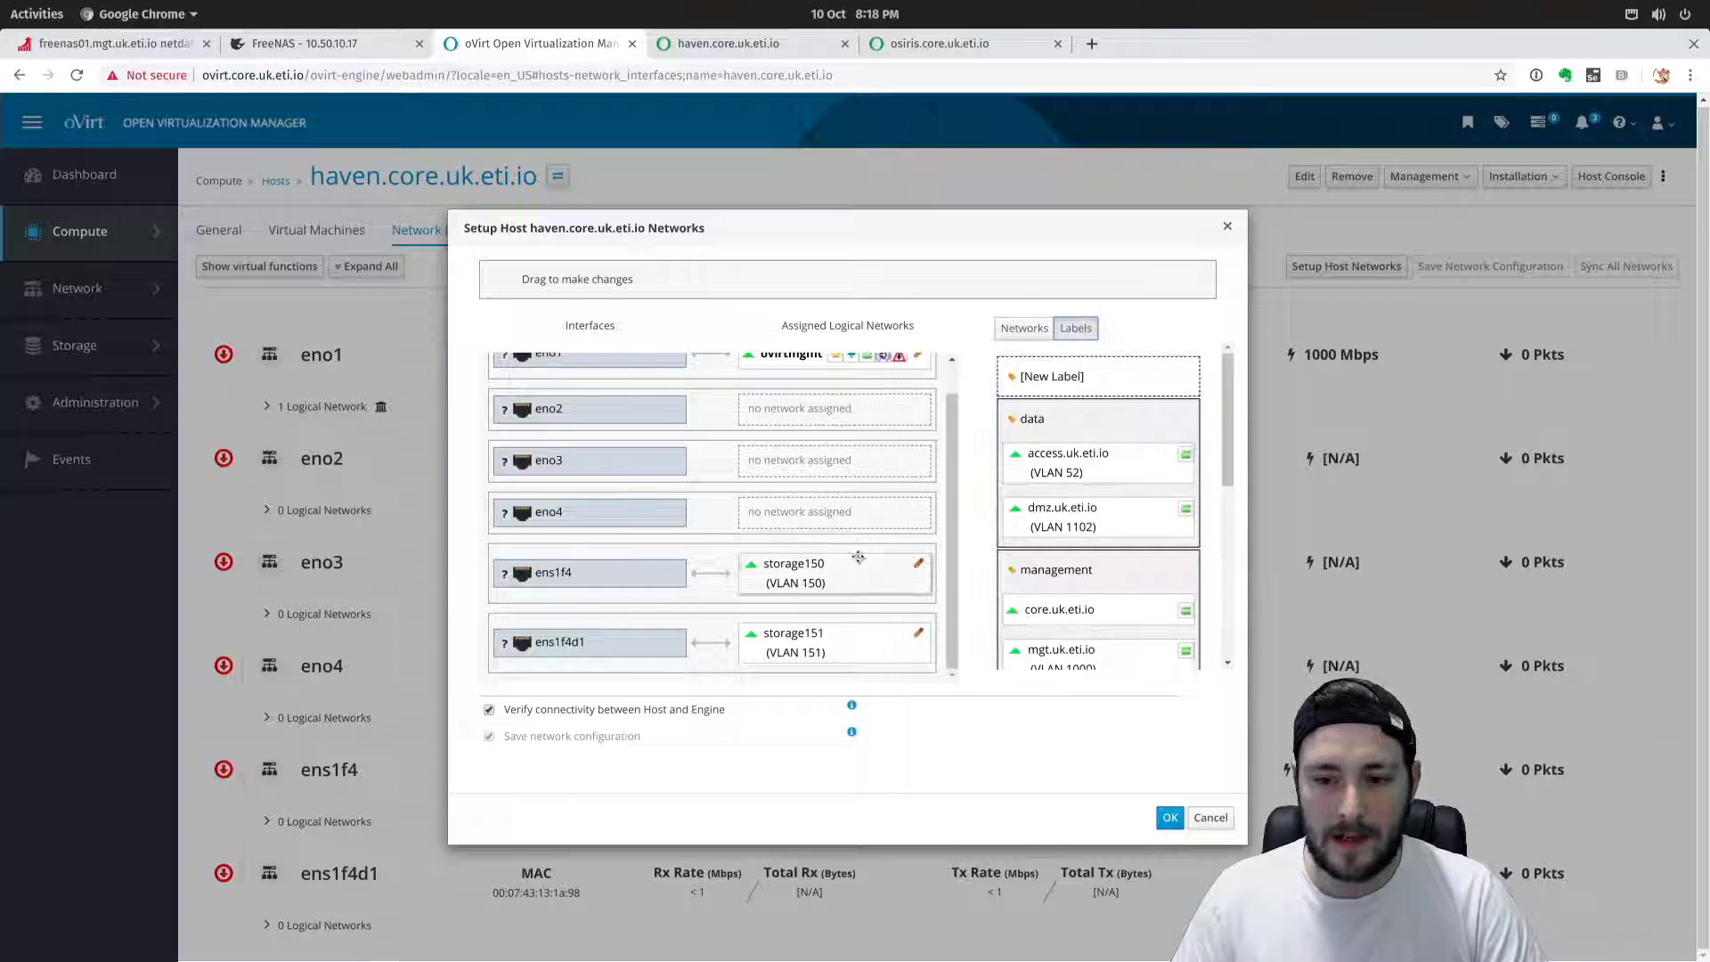
pyautogui.scroll(1, 858, 557)
pyautogui.scroll(-4, 1033, 523)
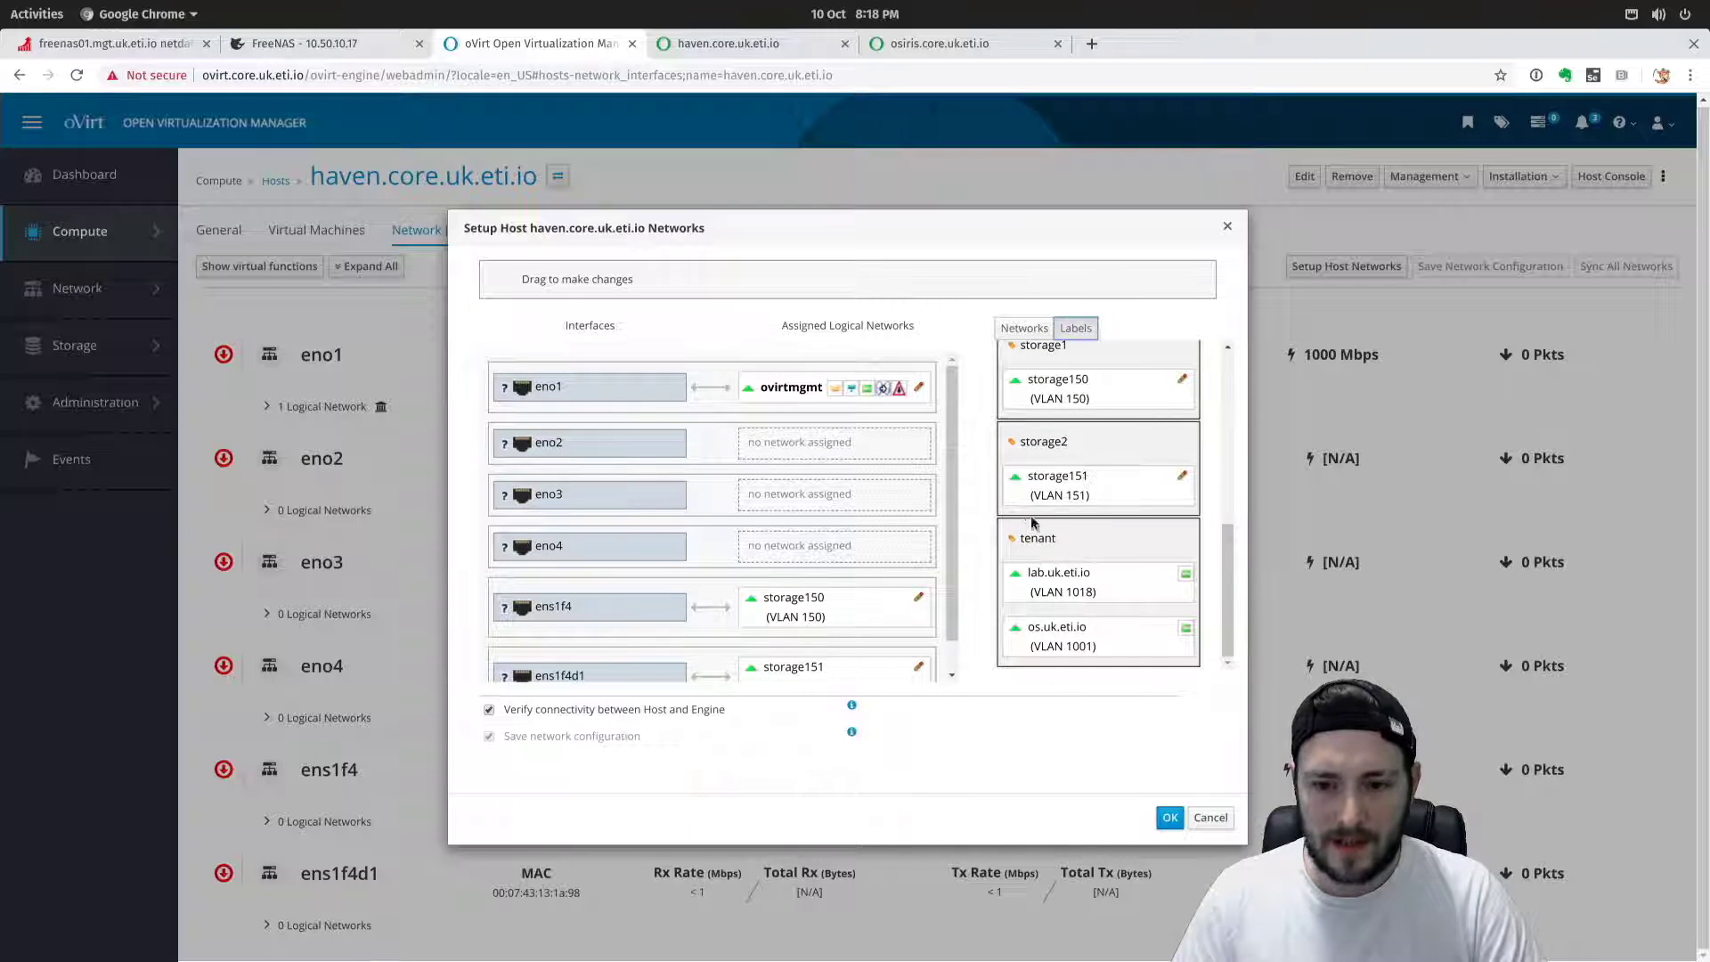
pyautogui.scroll(-1, 858, 563)
pyautogui.moveTo(1042, 442); pyautogui.dragTo(761, 634)
pyautogui.moveTo(1040, 442); pyautogui.dragTo(859, 563)
pyautogui.moveTo(1040, 540); pyautogui.dragTo(775, 580)
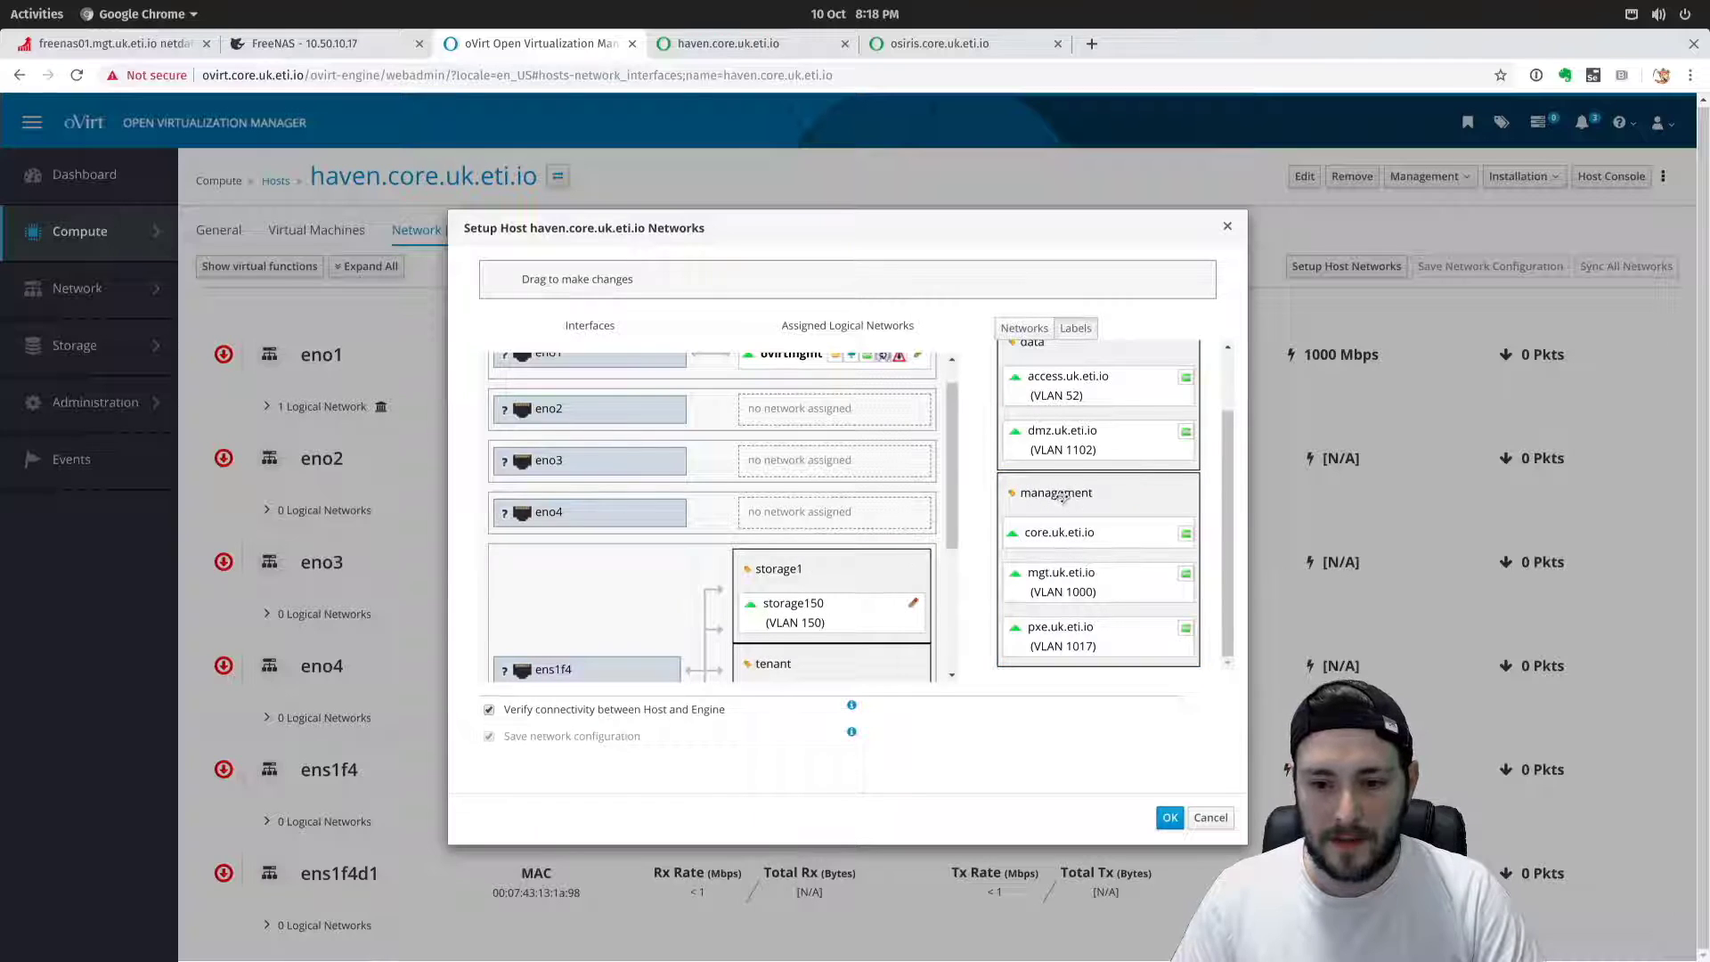
pyautogui.scroll(-3, 826, 530)
pyautogui.moveTo(1047, 495); pyautogui.dragTo(878, 612)
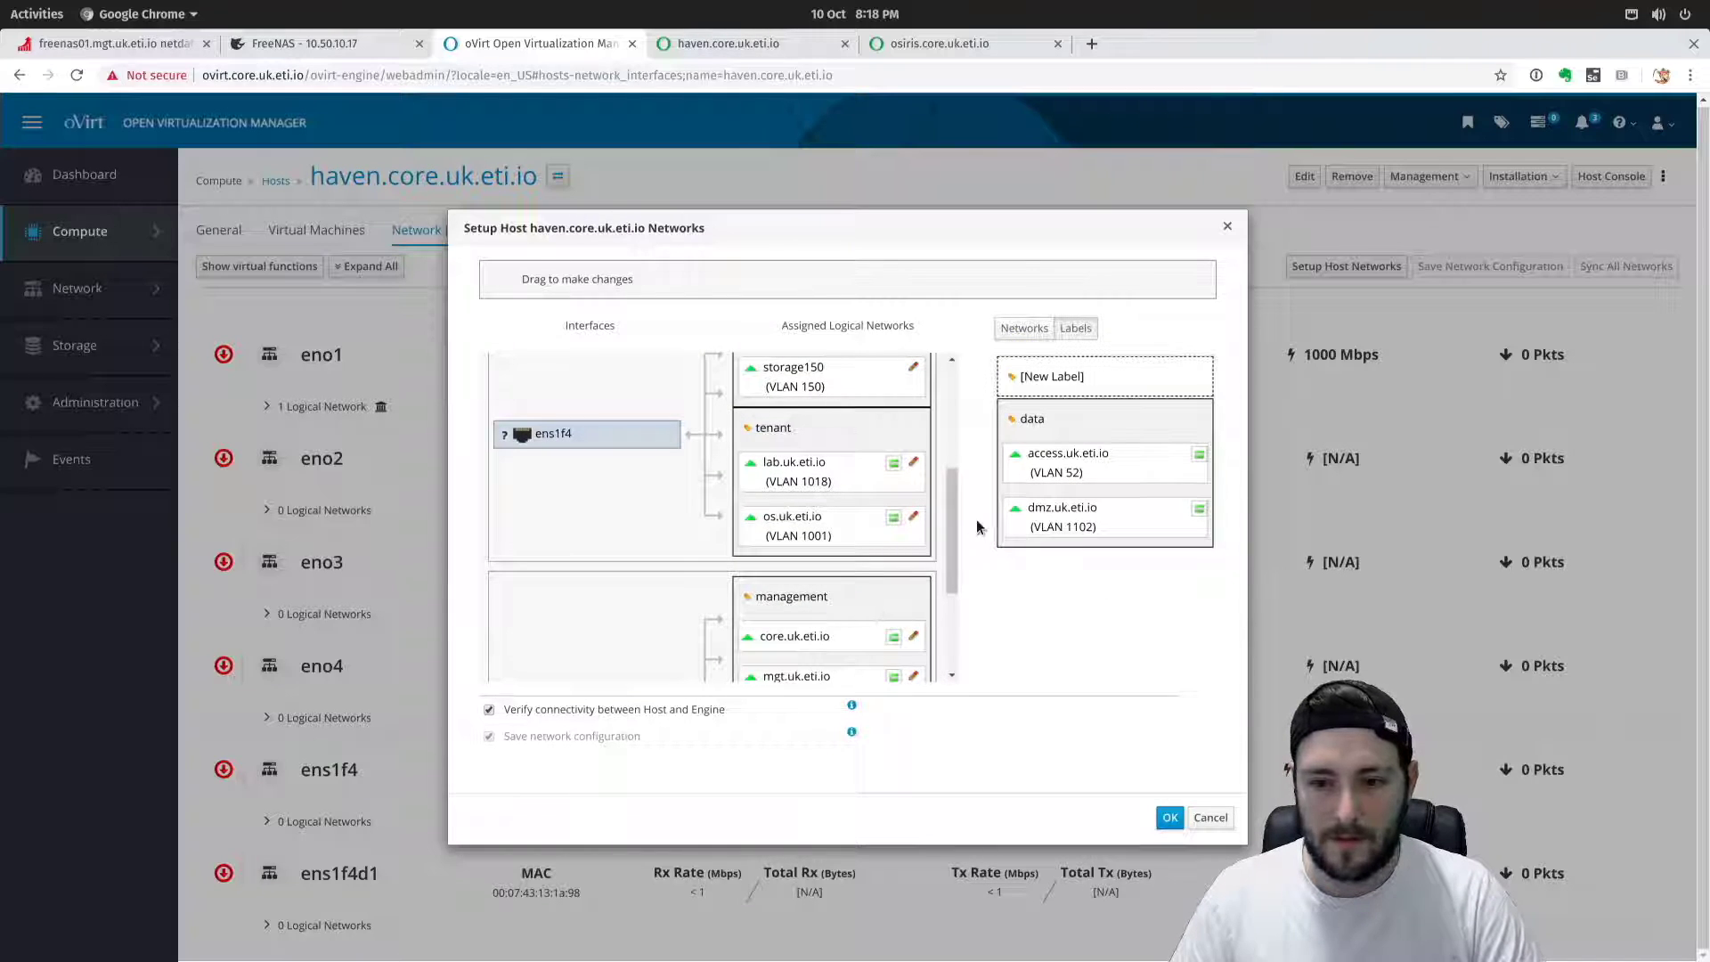
pyautogui.moveTo(1038, 418); pyautogui.dragTo(807, 393)
# Review the resulting interface assignments and open storage150's Edit Network dialog.
pyautogui.scroll(3, 778, 548)
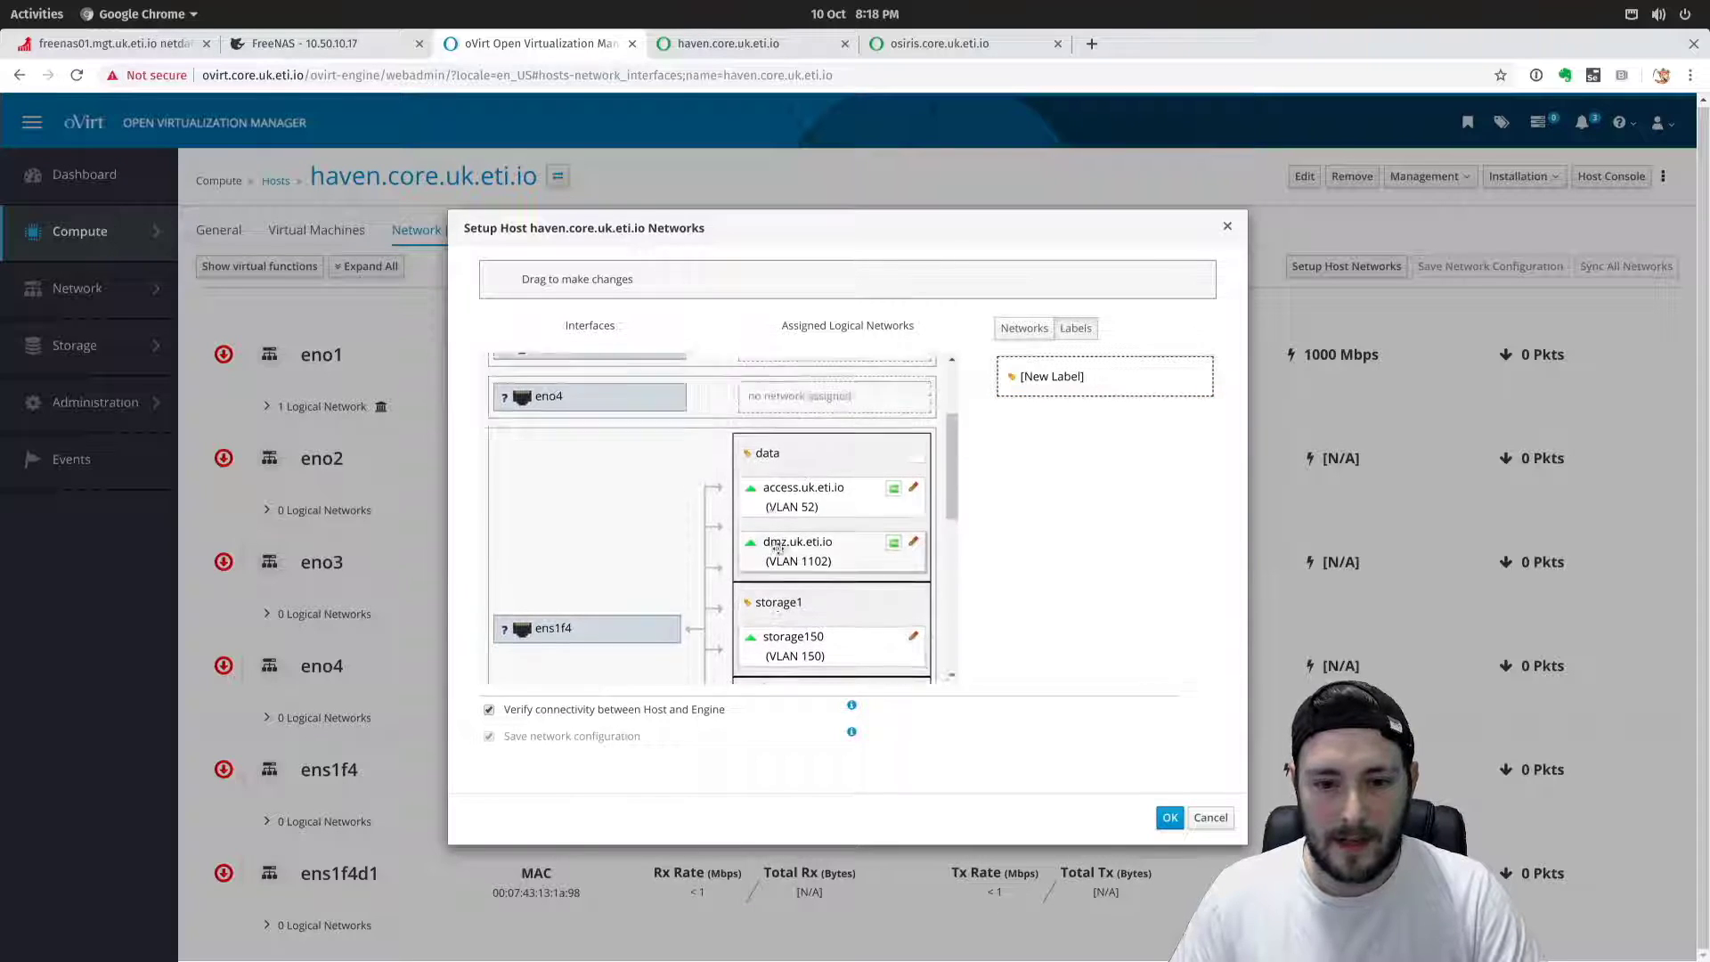
pyautogui.scroll(-4, 775, 534)
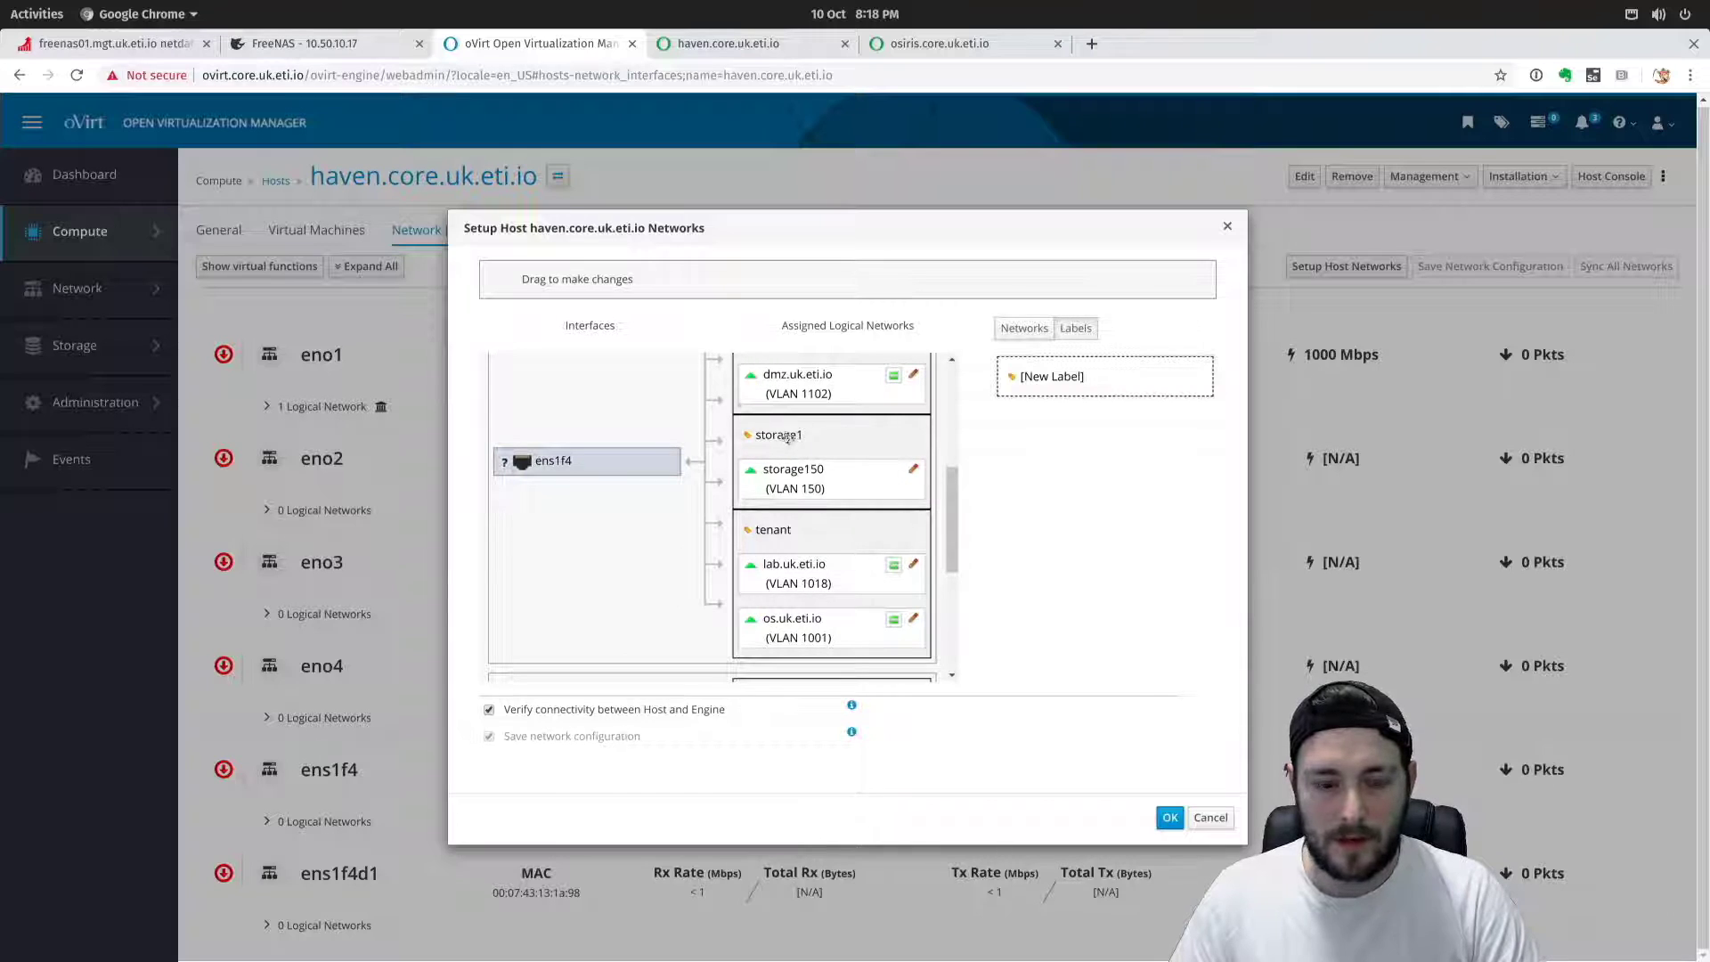
pyautogui.scroll(-2, 614, 387)
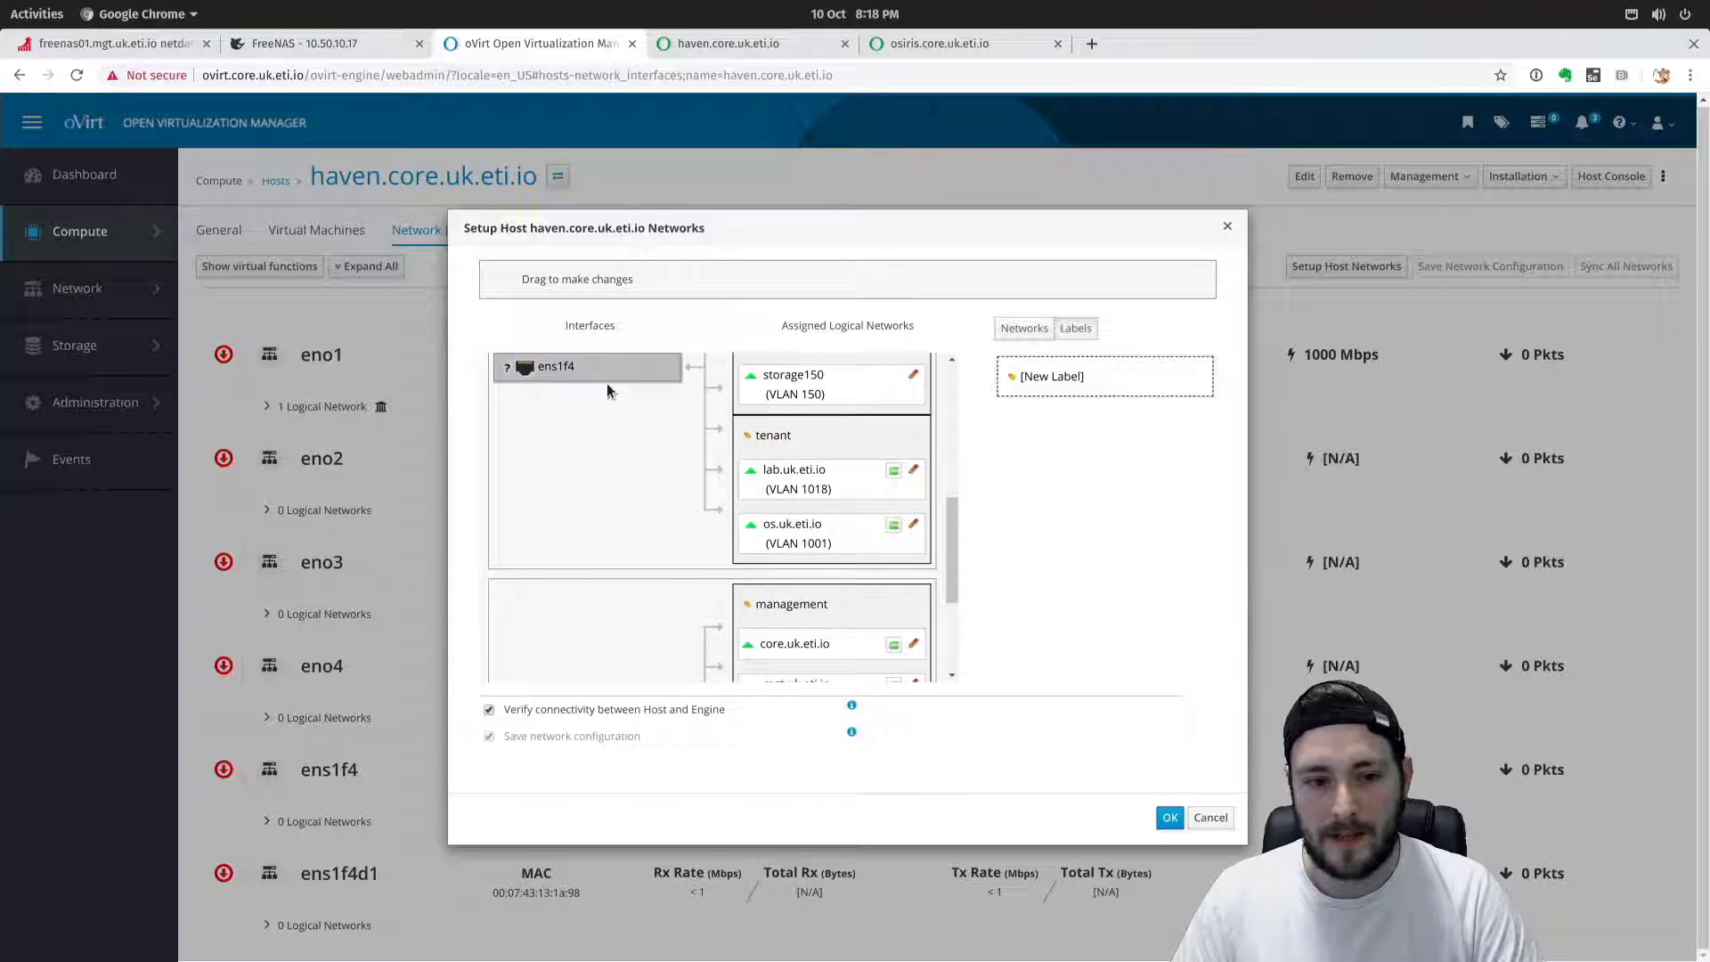
pyautogui.scroll(-4, 610, 392)
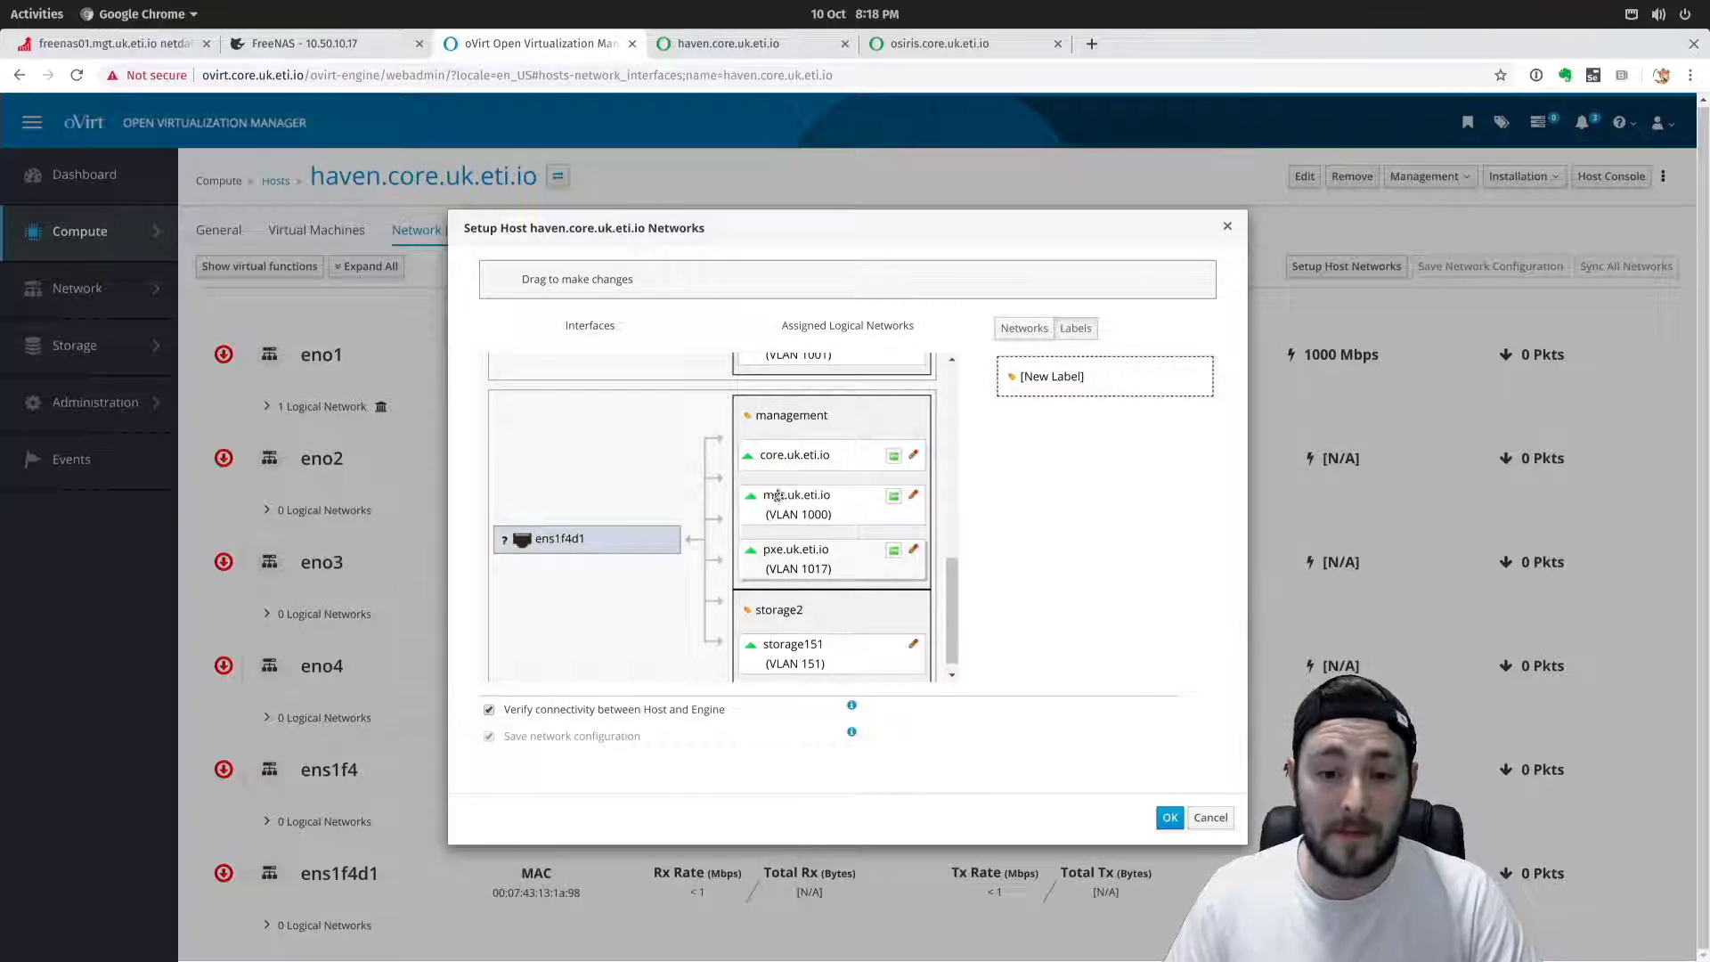
pyautogui.scroll(-1, 514, 531)
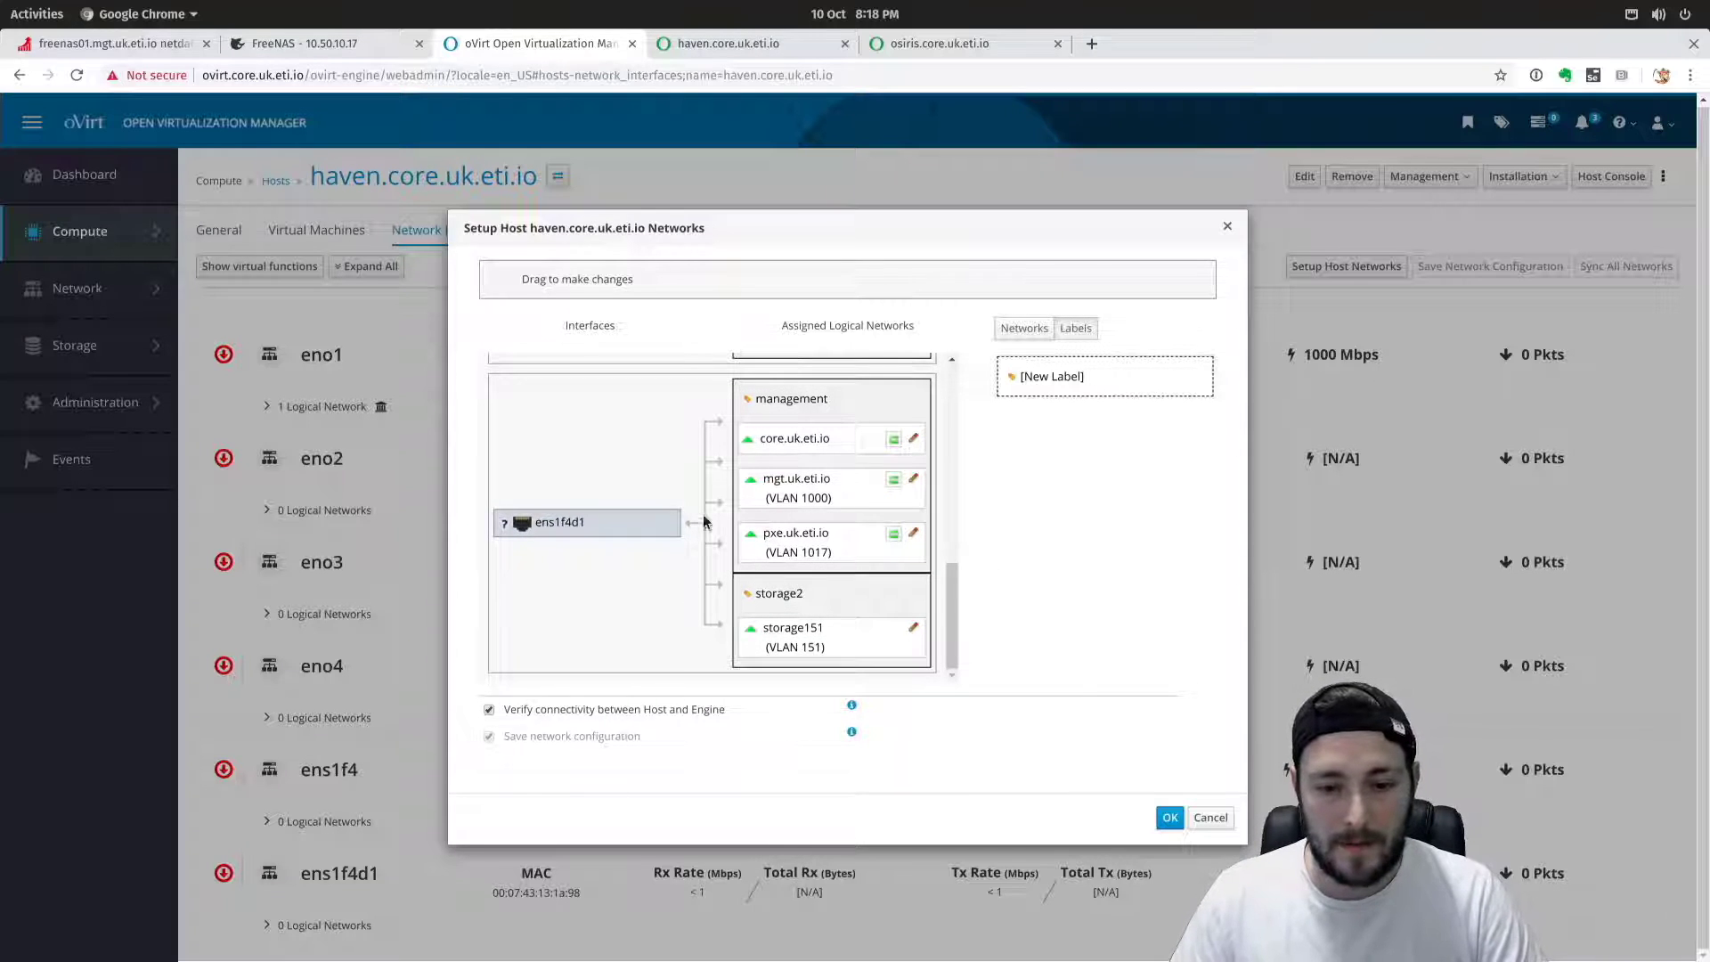
pyautogui.scroll(13, 768, 524)
pyautogui.scroll(-12, 770, 532)
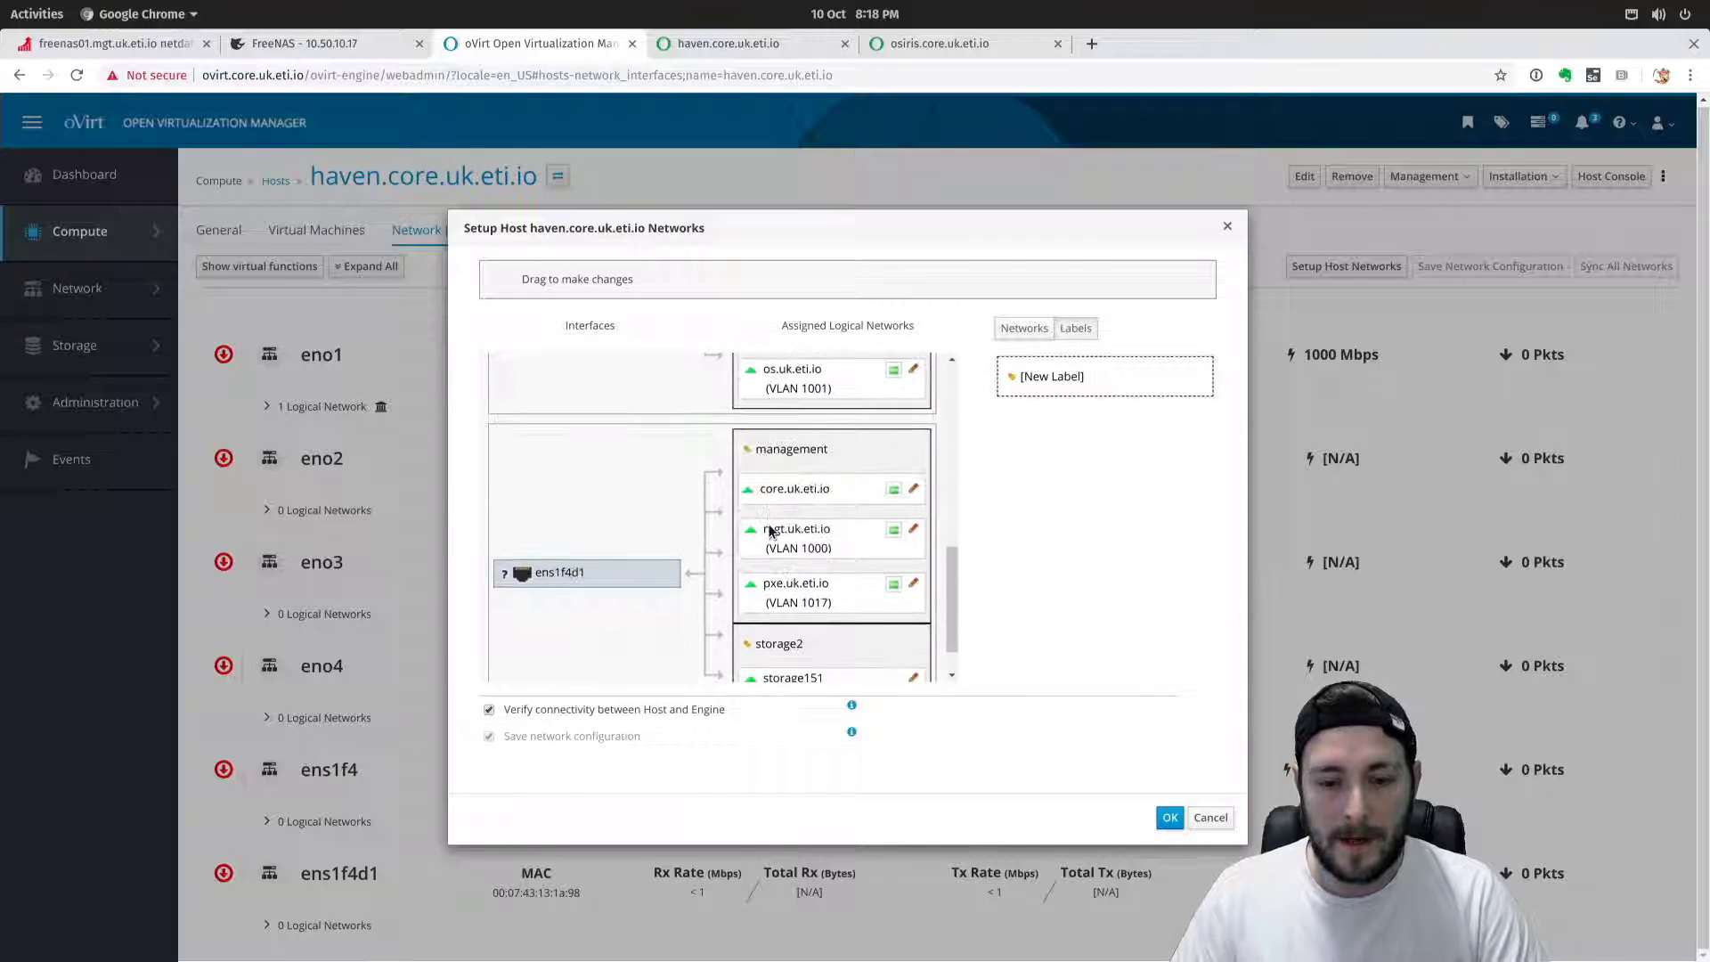
pyautogui.scroll(-1, 770, 531)
pyautogui.scroll(5, 865, 449)
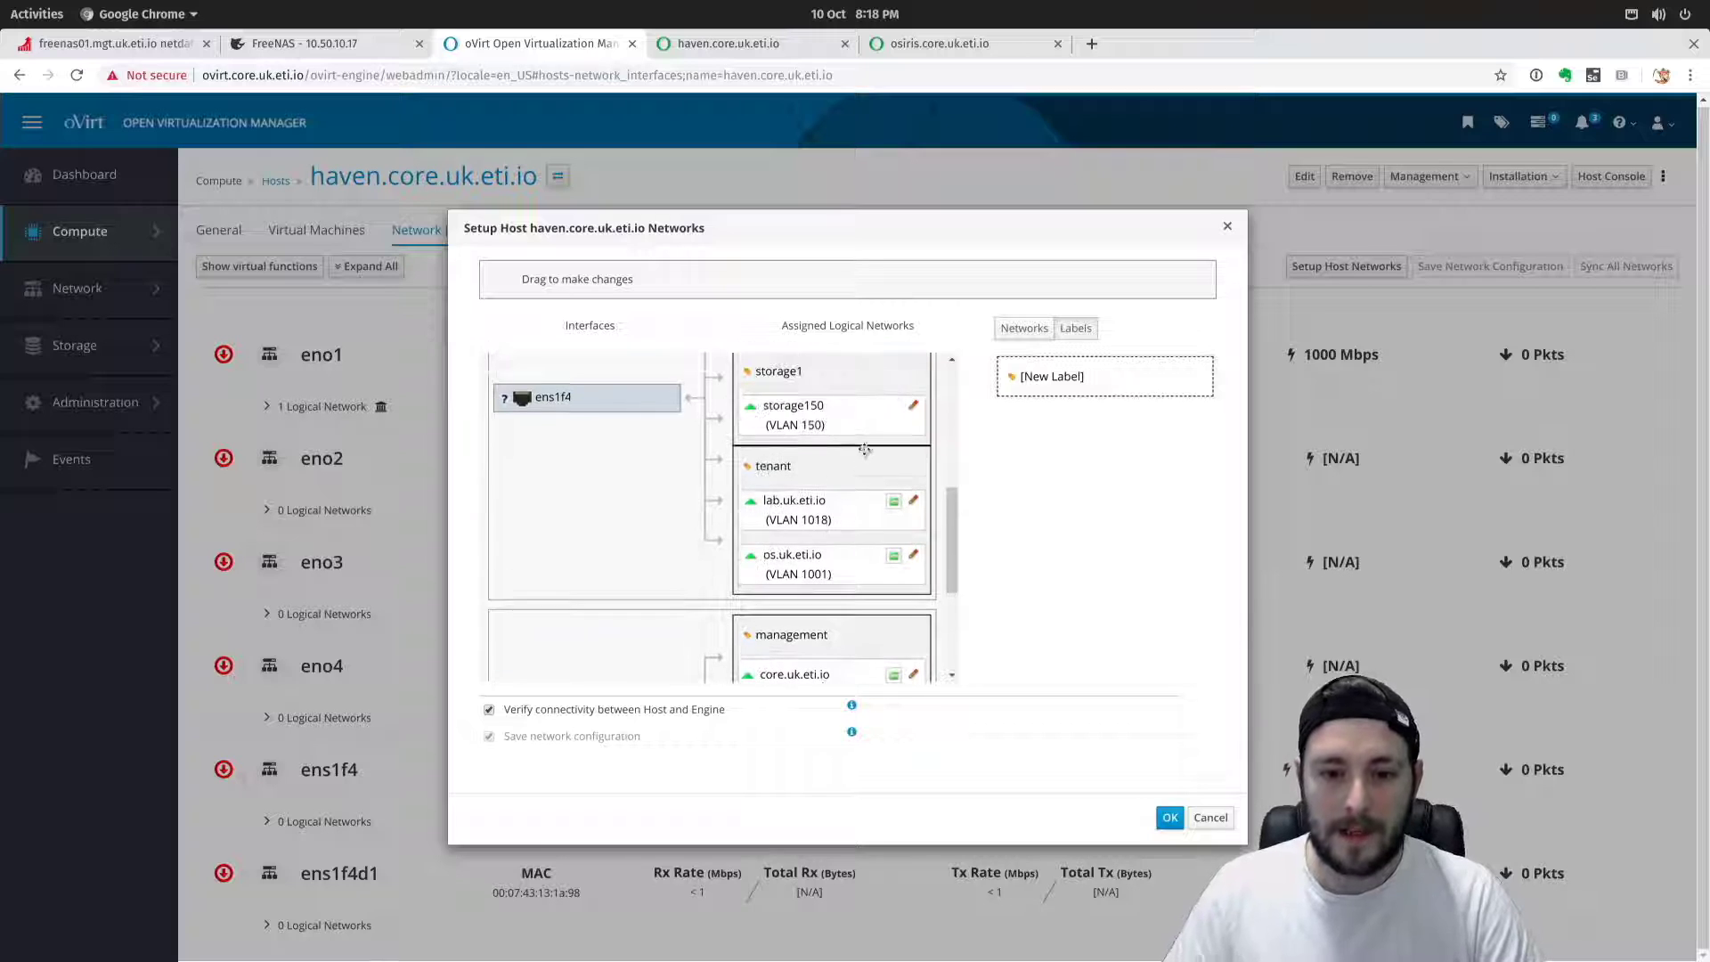
pyautogui.click(913, 405)
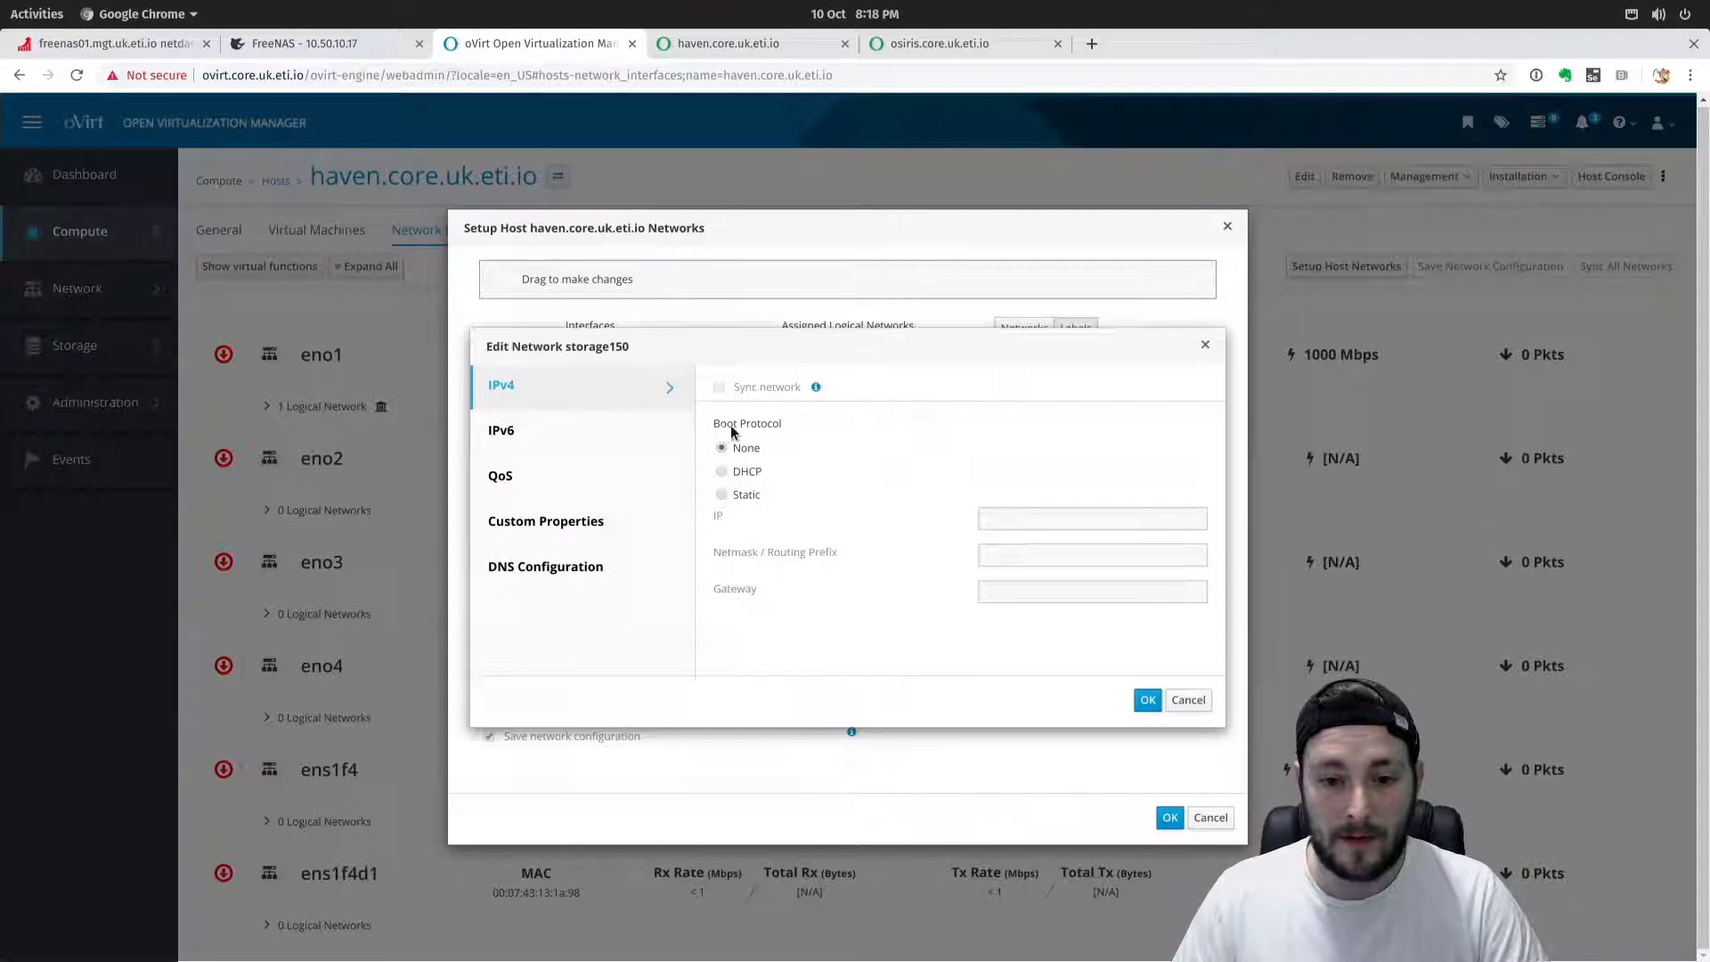
# Set storage150 to a static IPv4 address 192.168.250.12 with netmask prefix 24.
pyautogui.click(721, 495)
pyautogui.click(1042, 519)
pyautogui.write('19')
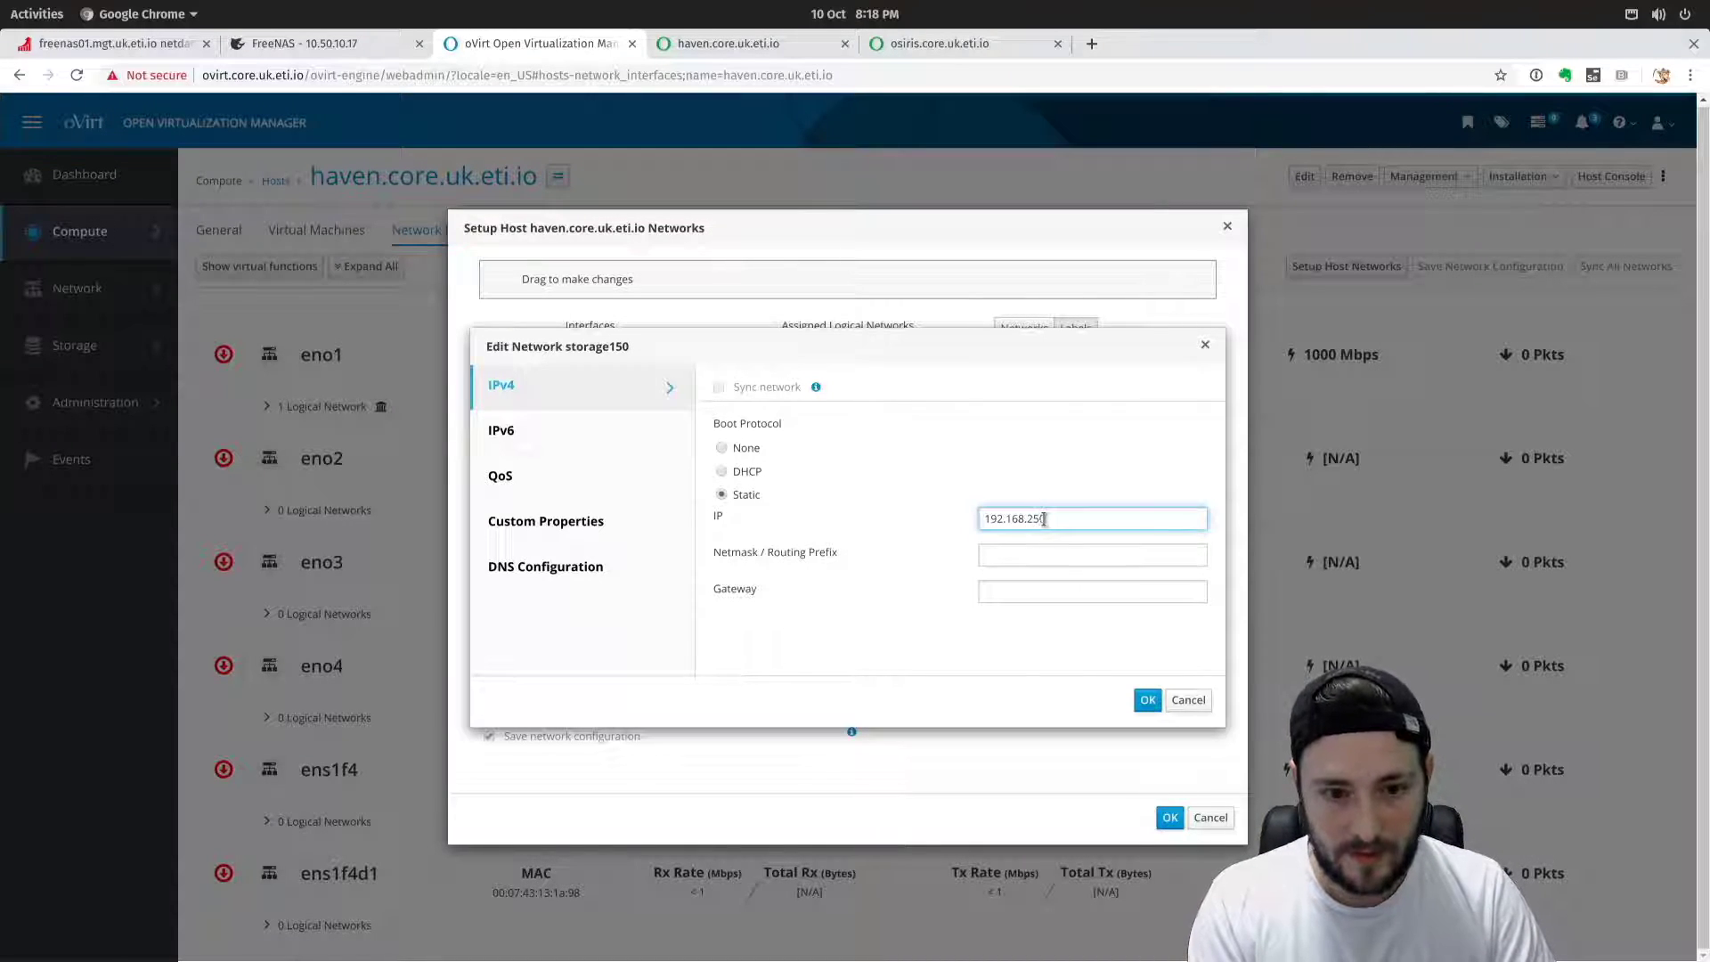
pyautogui.write('2.168.250')
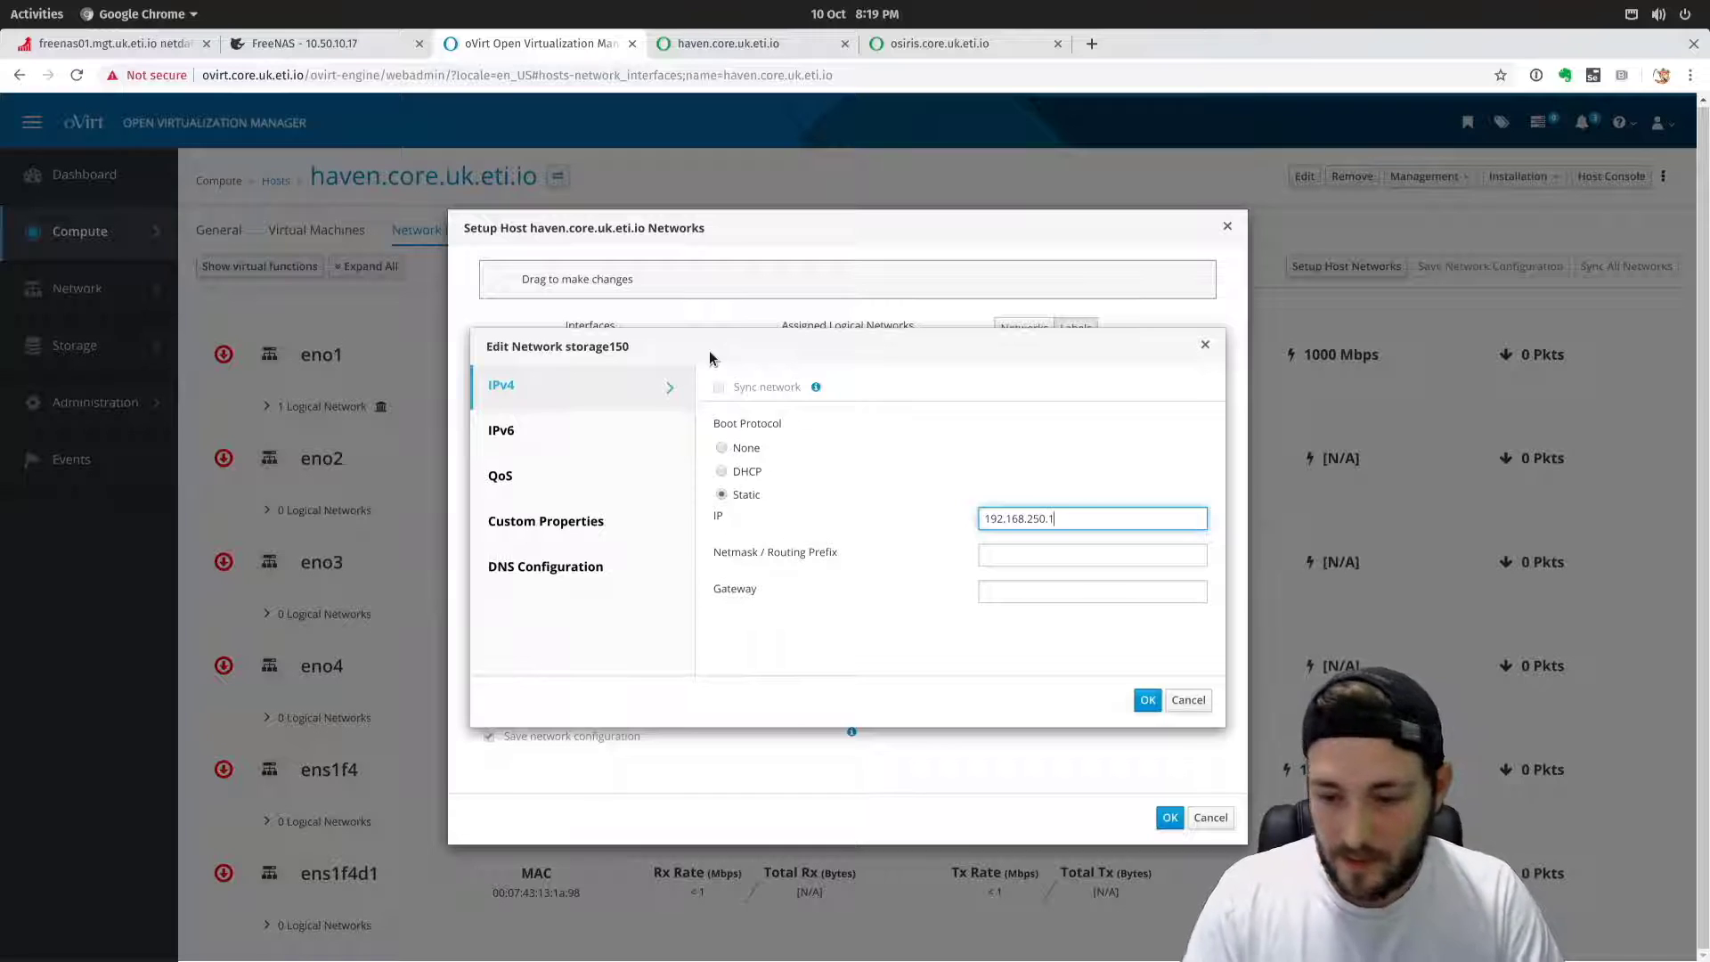
pyautogui.write('2')
pyautogui.press('Tab')
pyautogui.write('24')
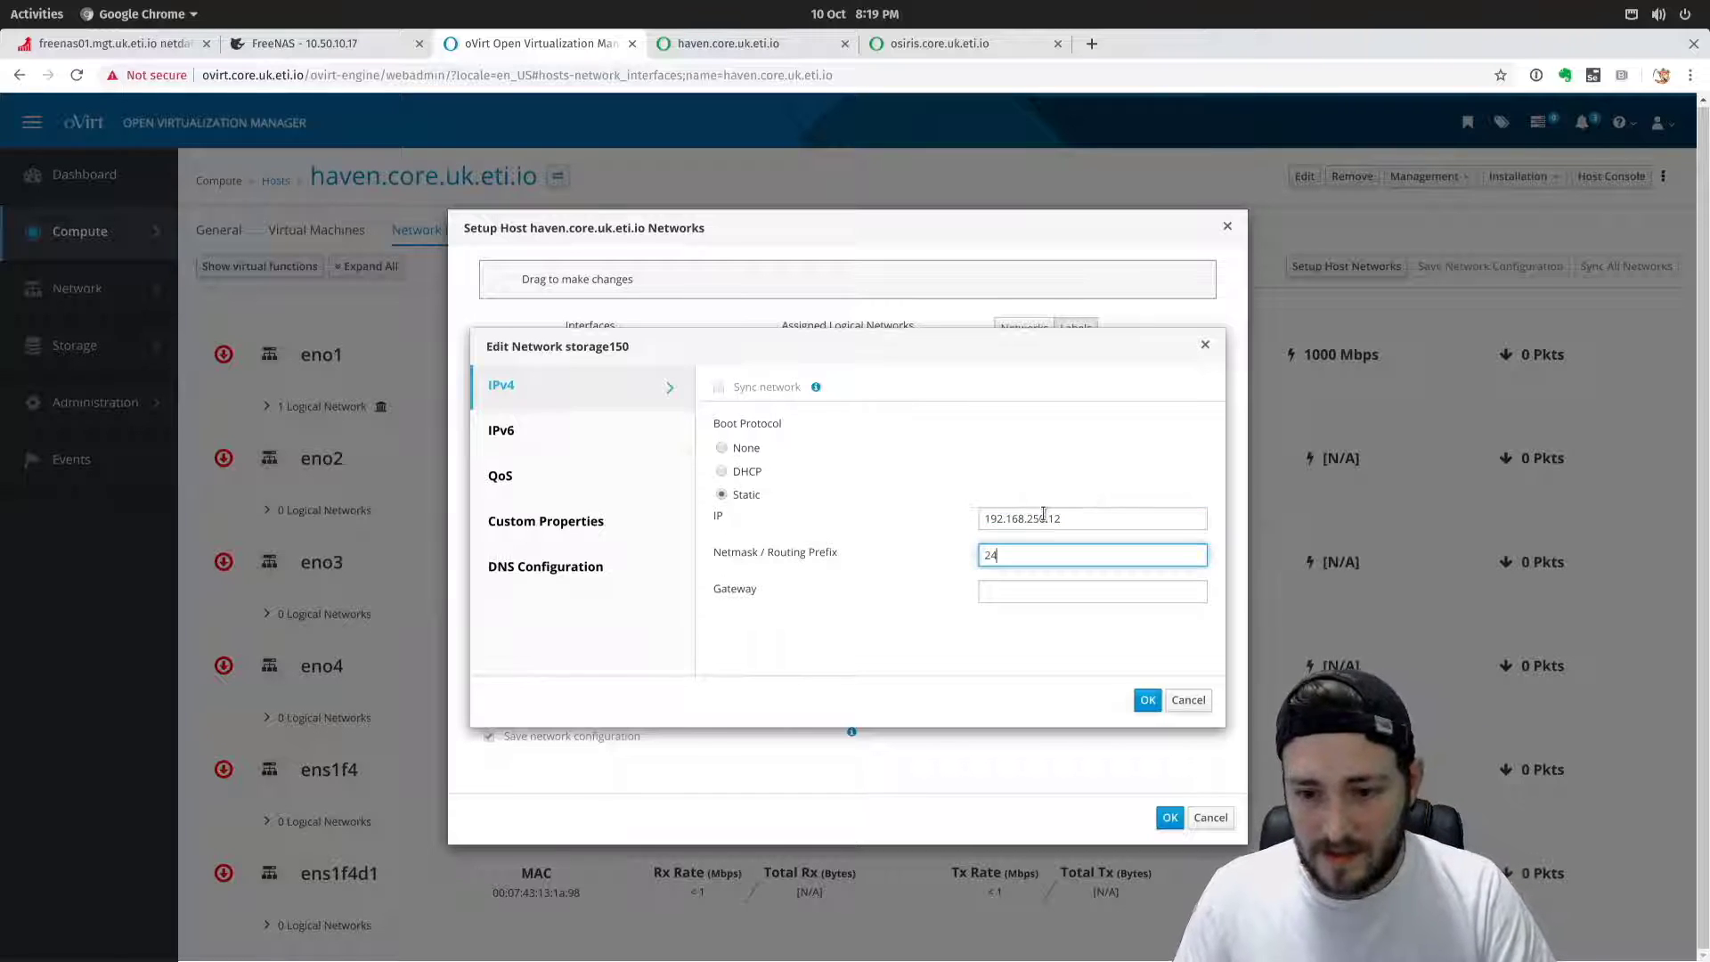
# Review the IPv6, QoS, custom properties and DNS settings, then confirm storage150's settings.
pyautogui.click(541, 434)
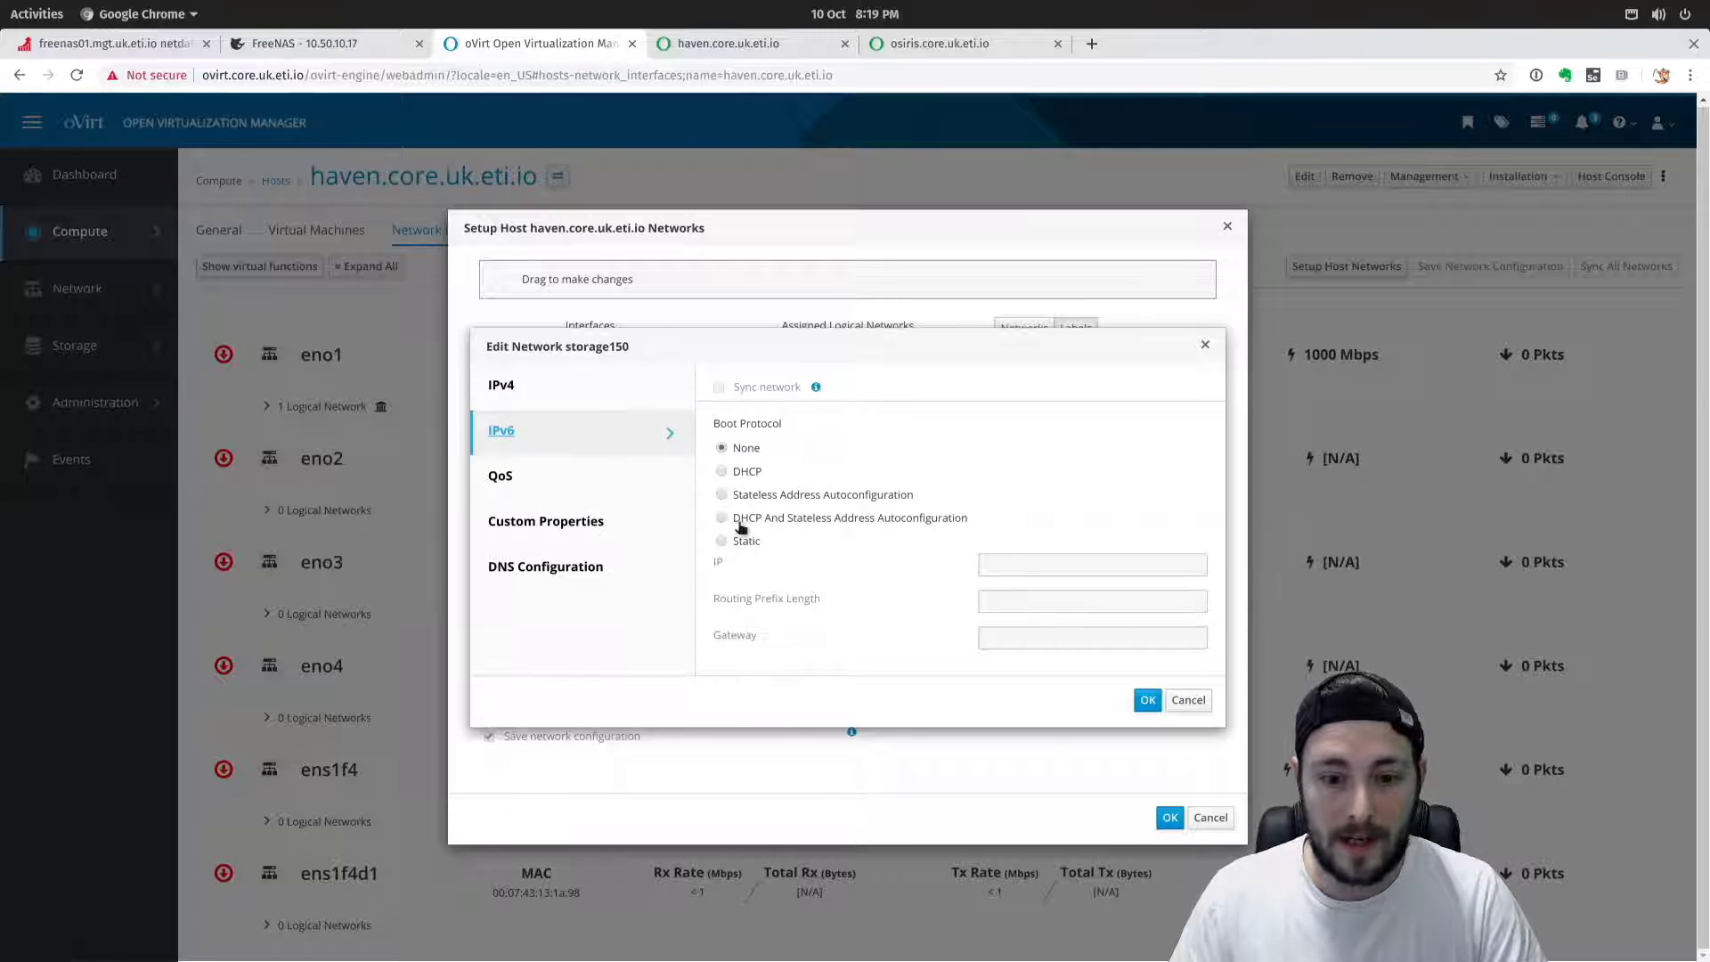
pyautogui.click(579, 495)
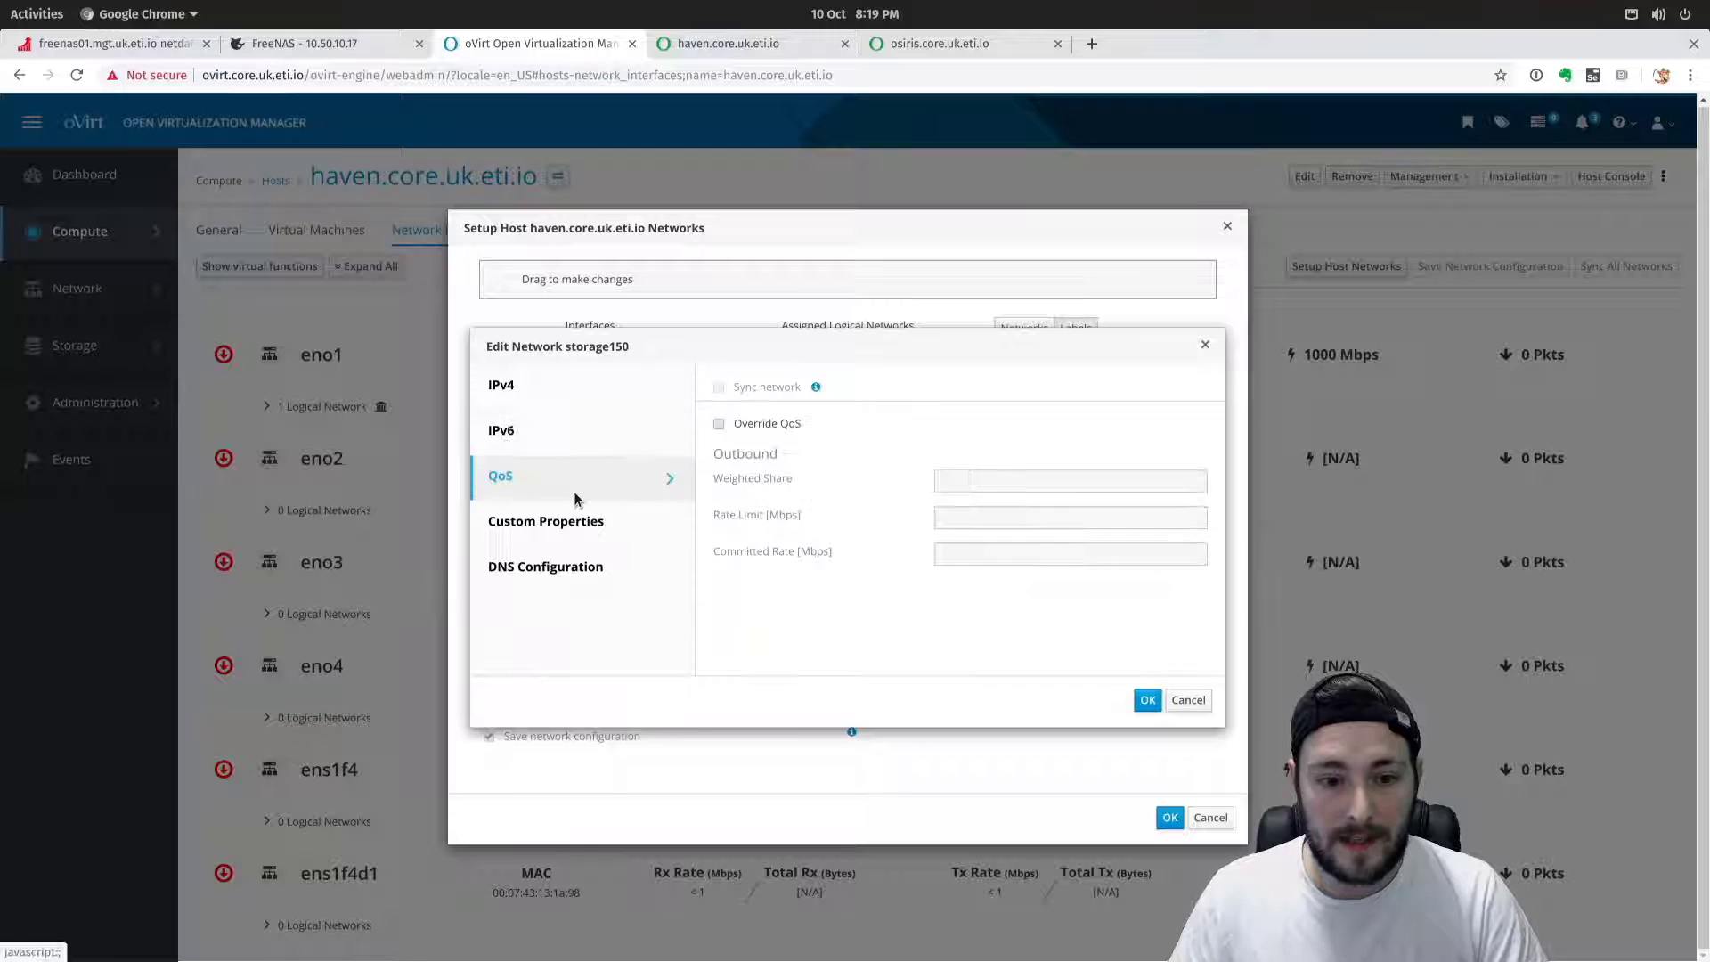
pyautogui.click(605, 525)
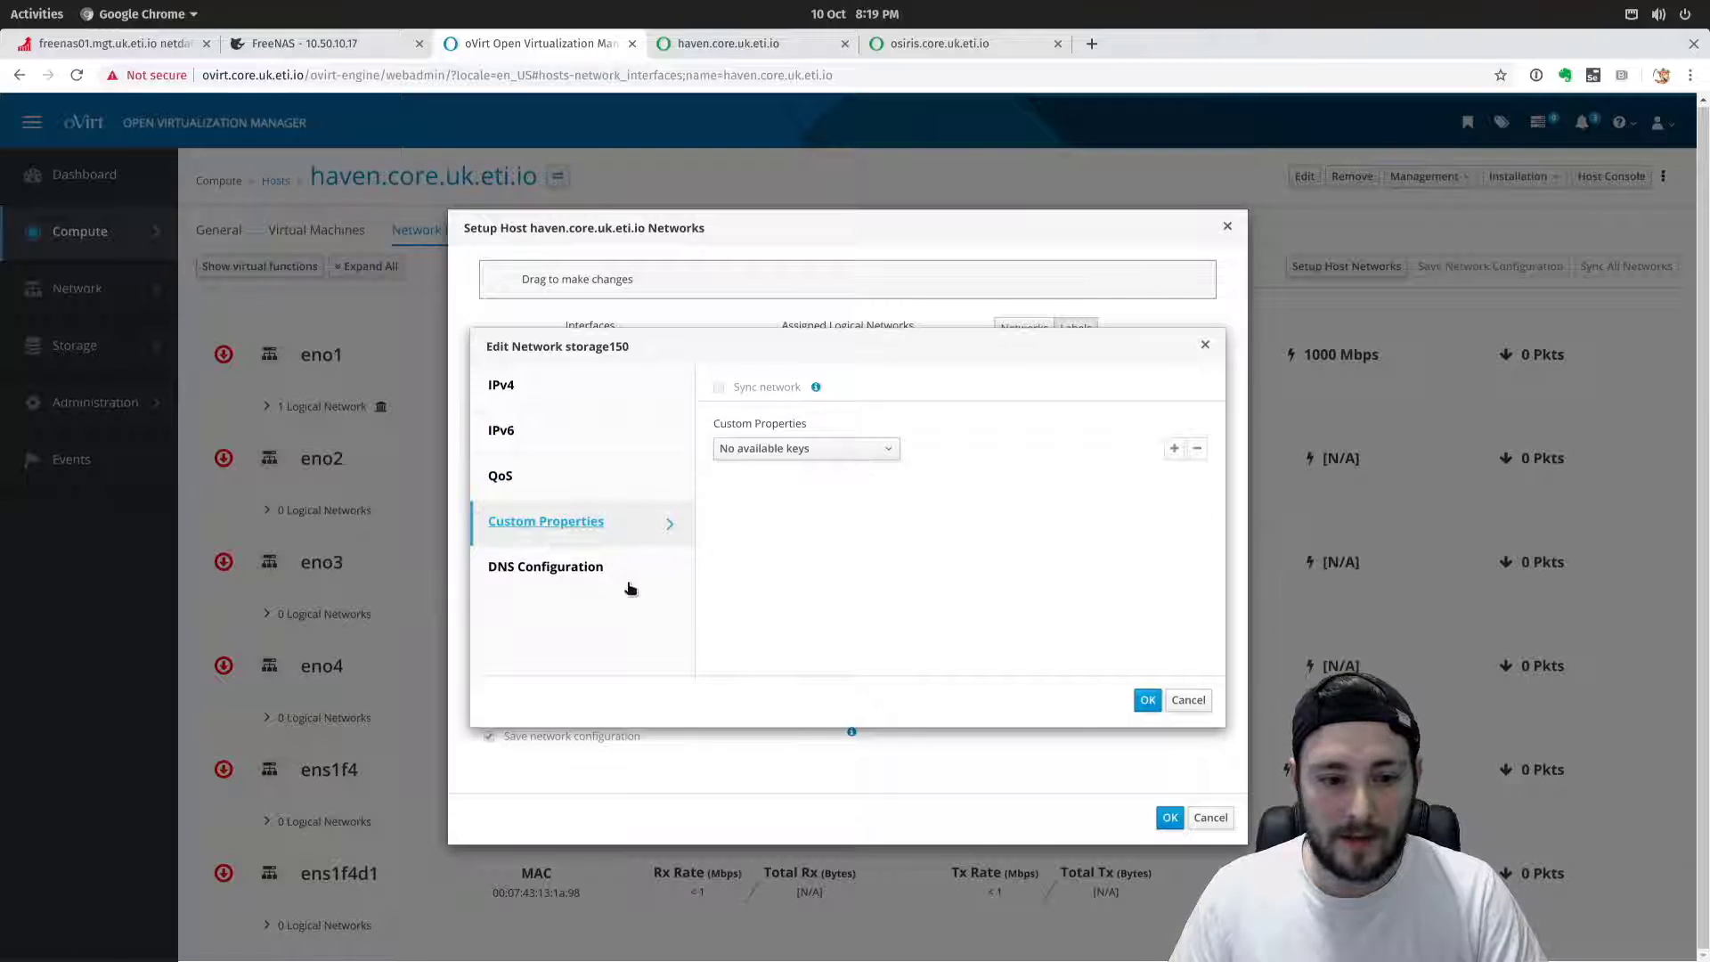
pyautogui.click(630, 586)
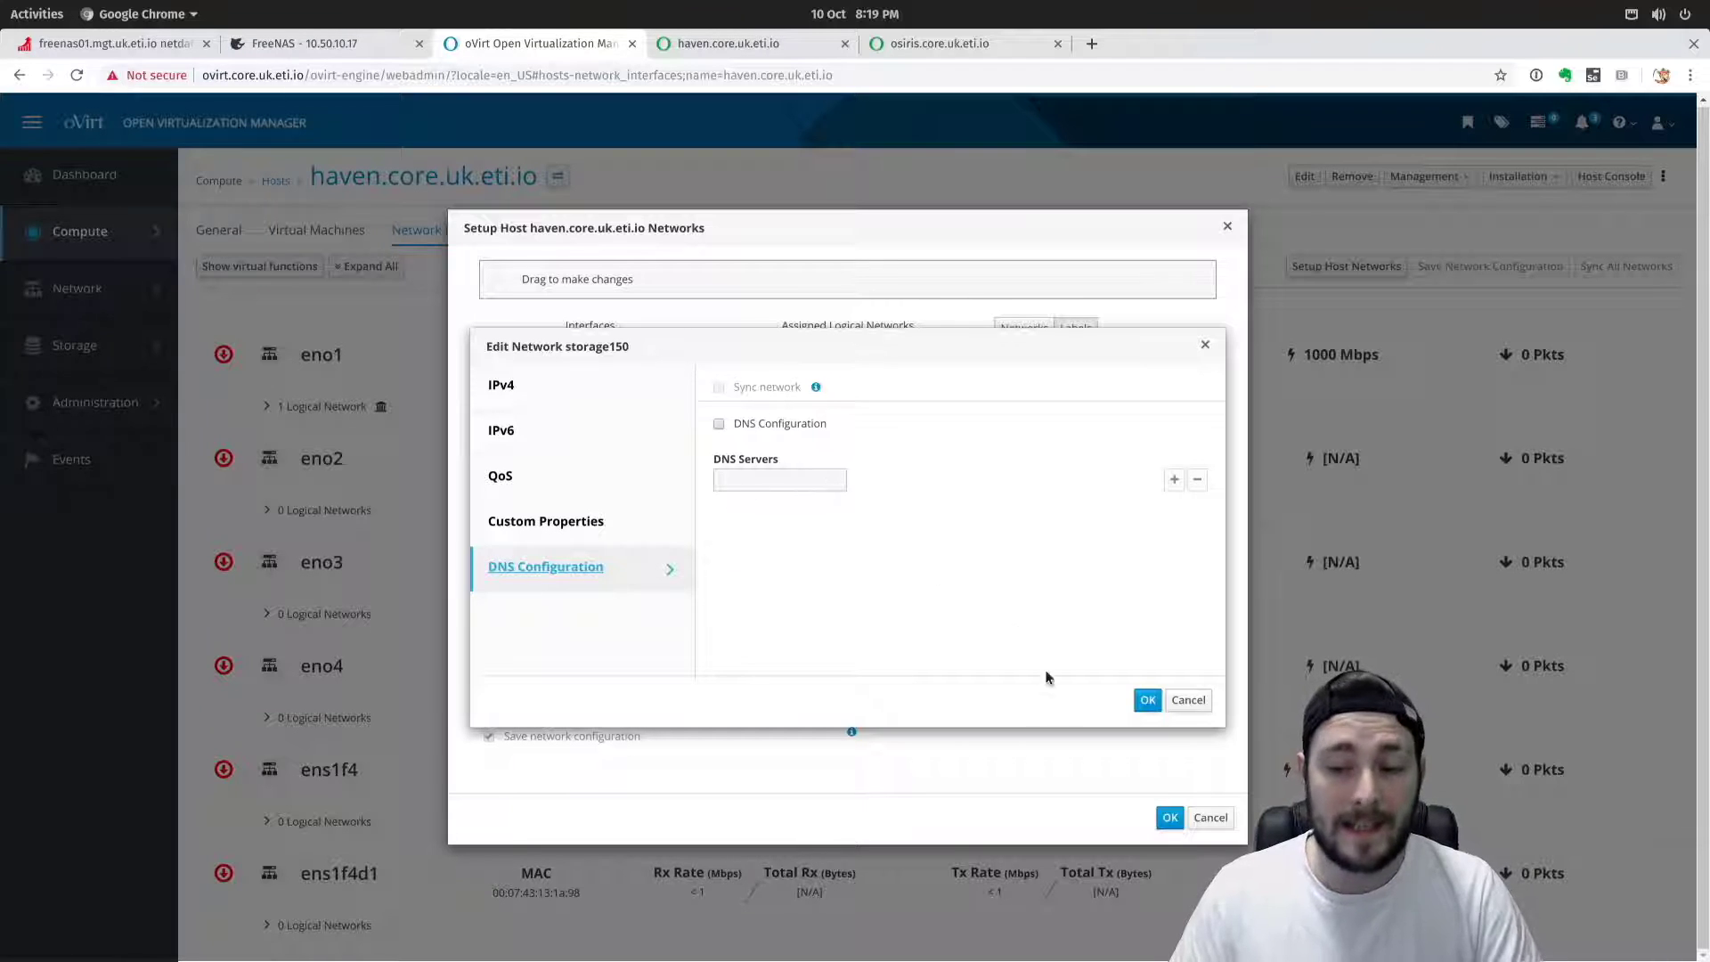
pyautogui.click(1147, 699)
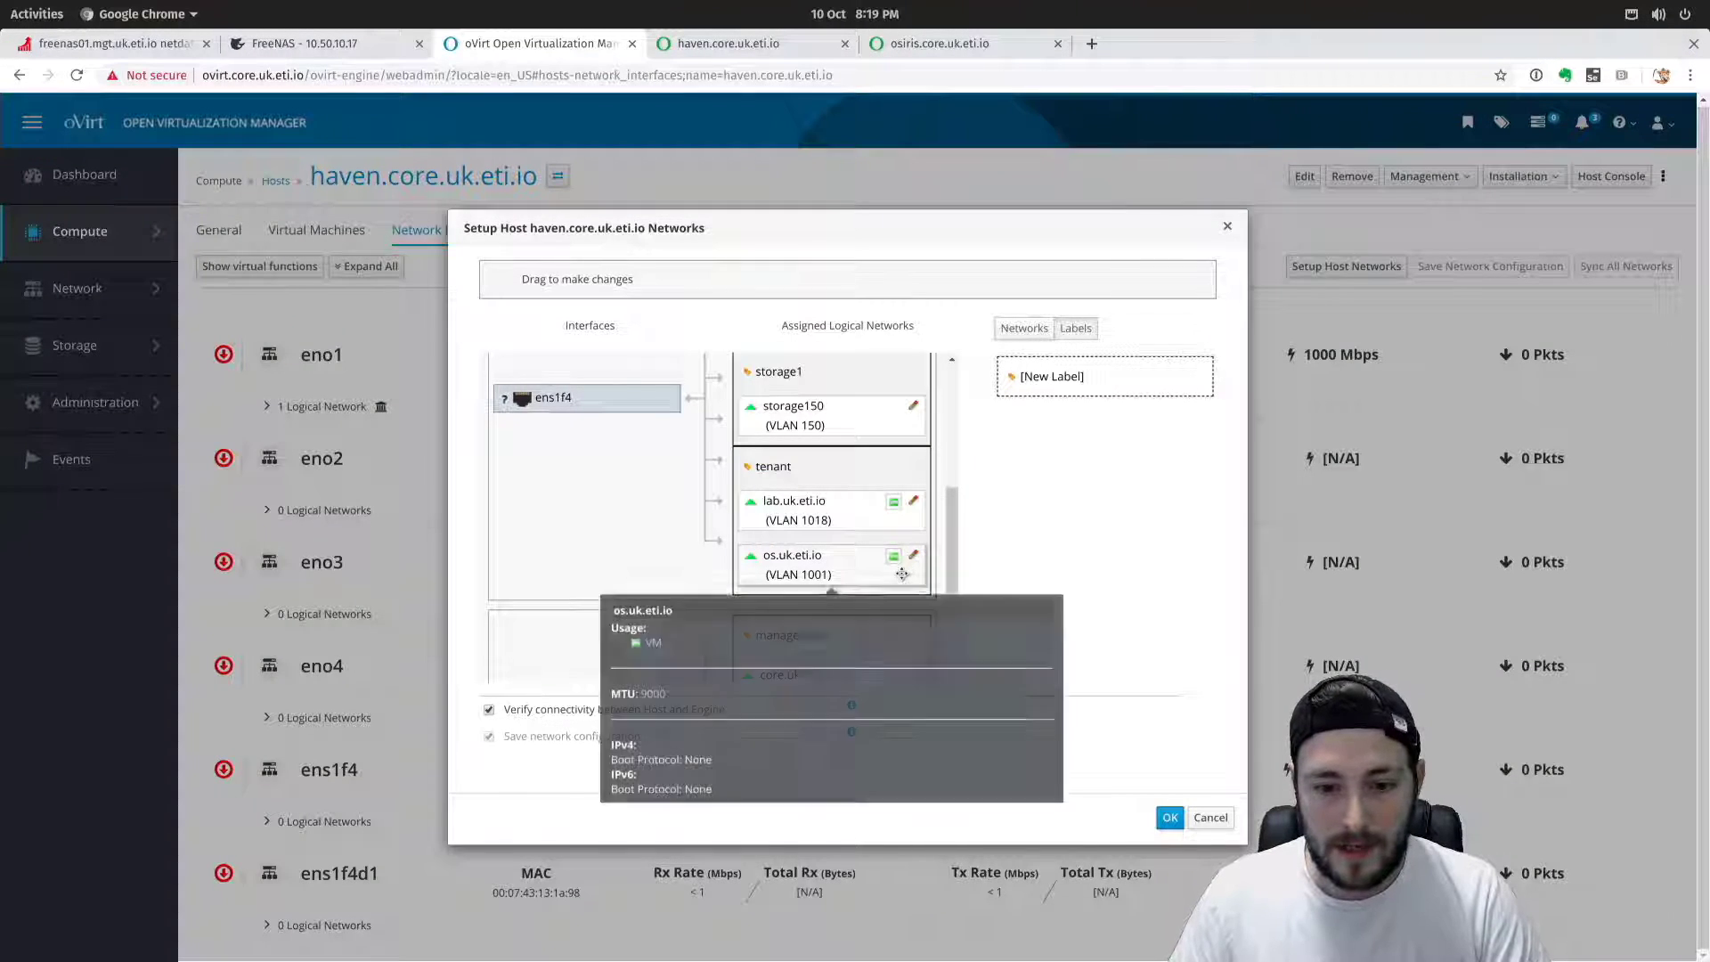
# Set storage151 to a static IPv4 address 192.168.251.12 with prefix 24.
pyautogui.scroll(-5, 902, 574)
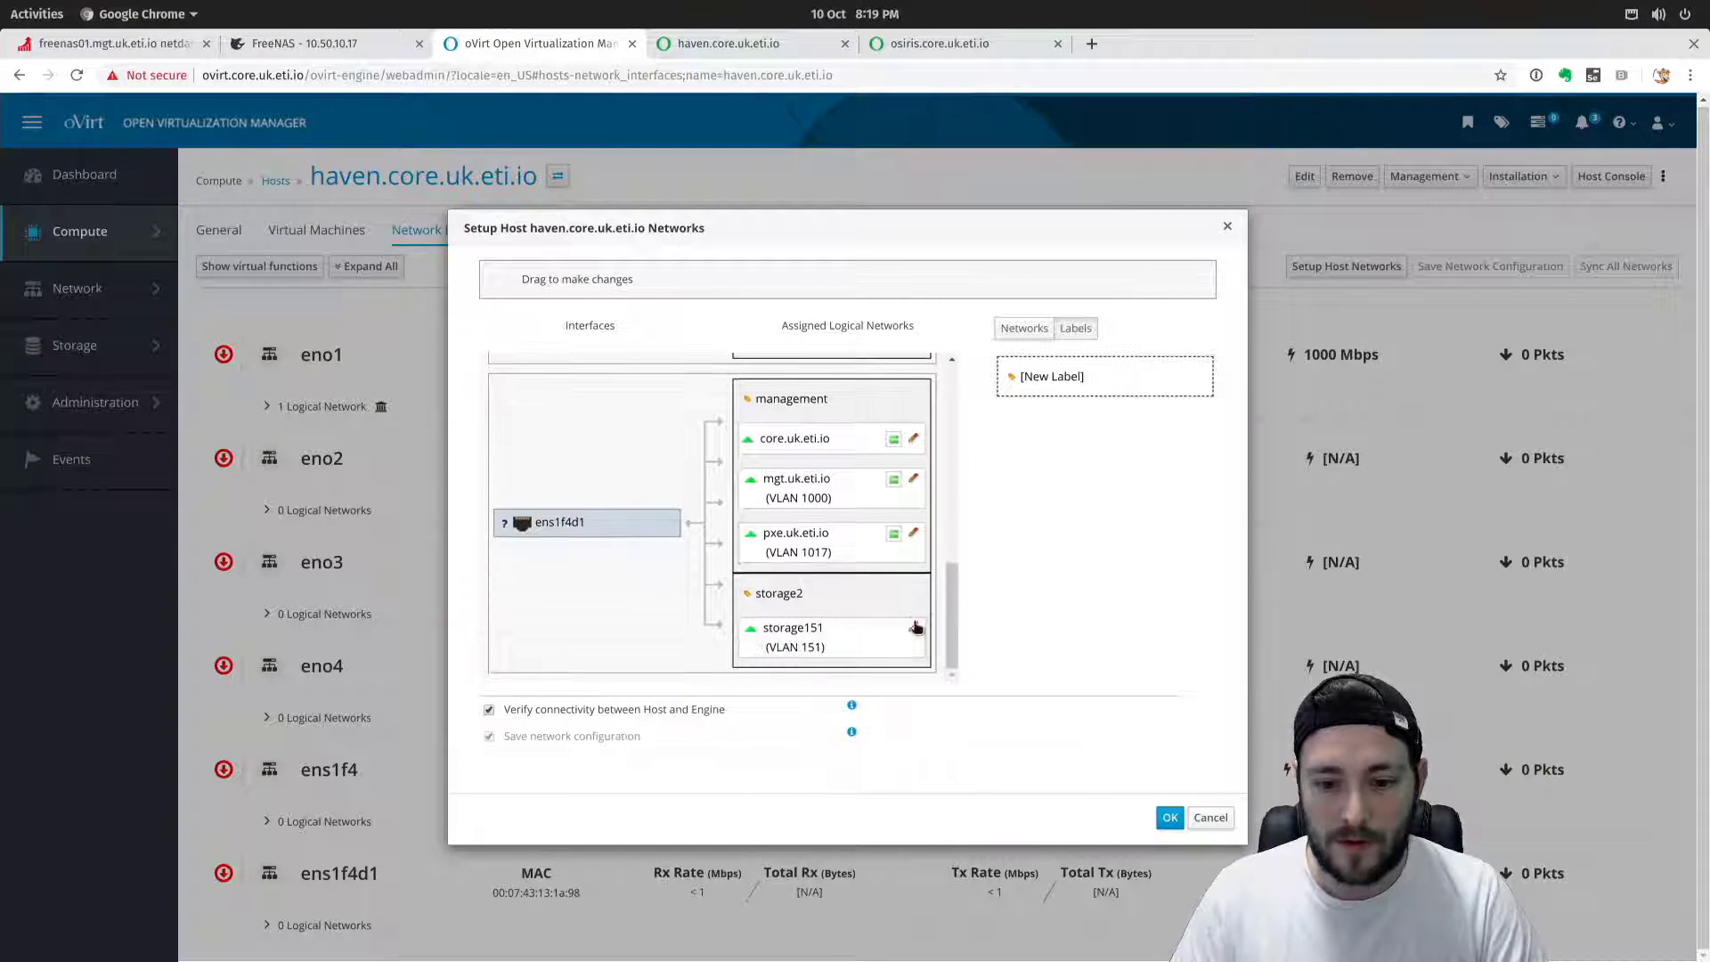
pyautogui.click(913, 627)
pyautogui.click(744, 496)
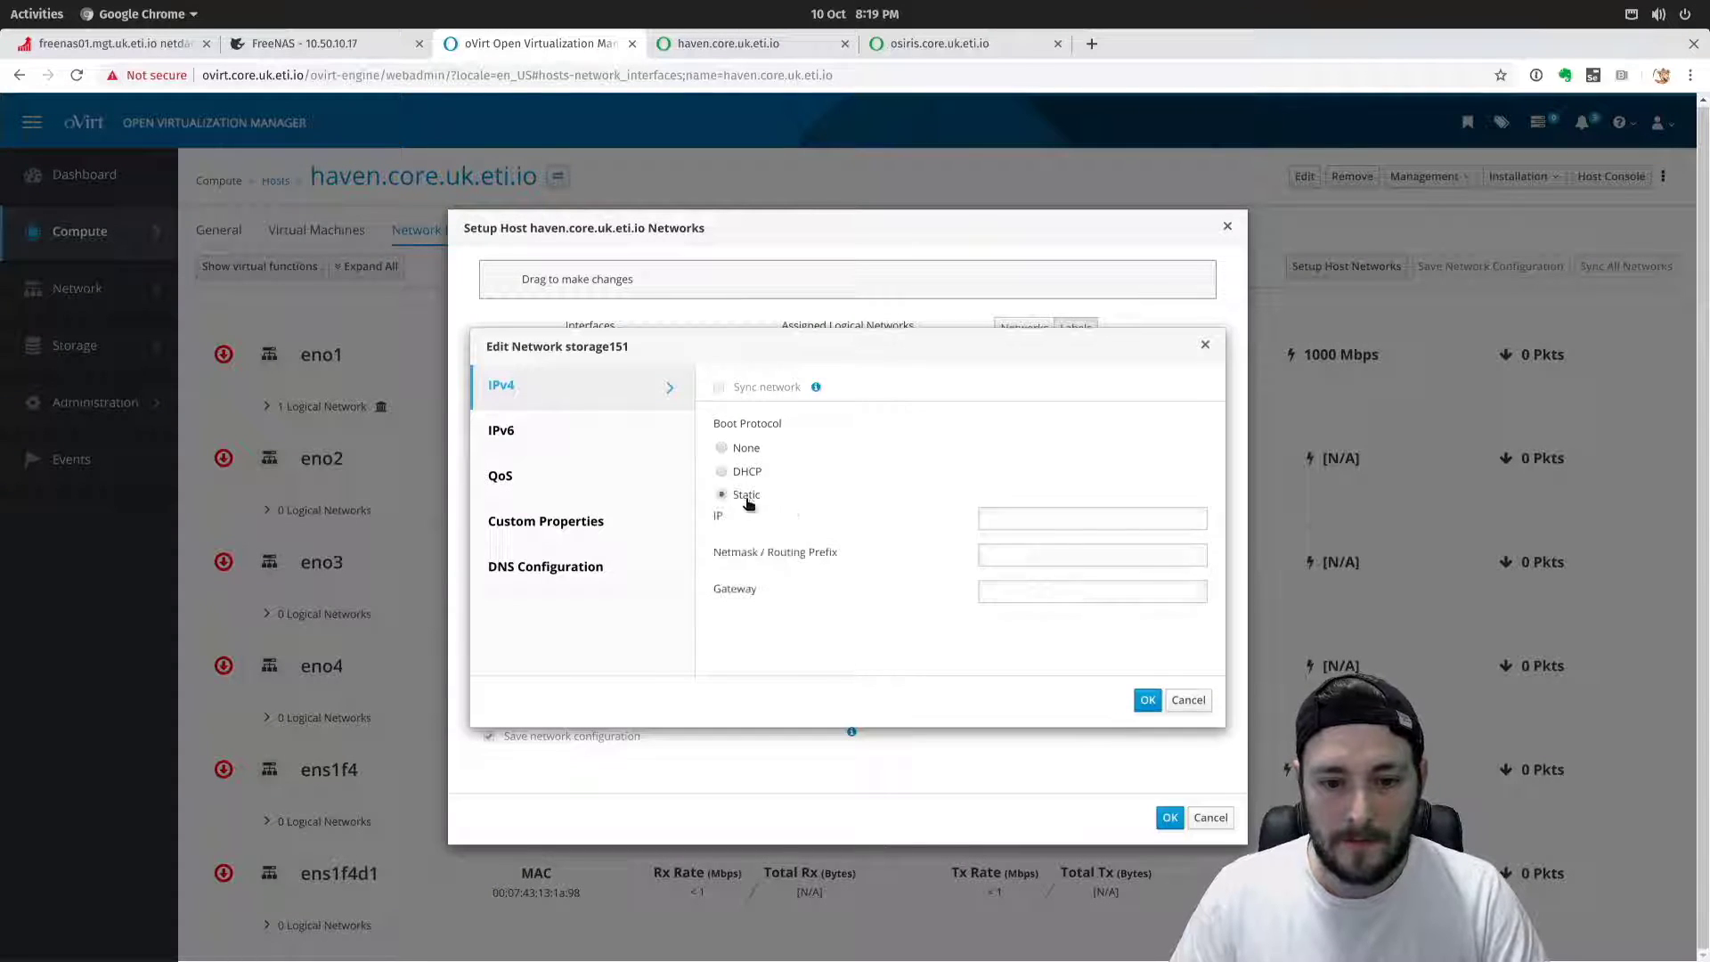
pyautogui.click(1029, 522)
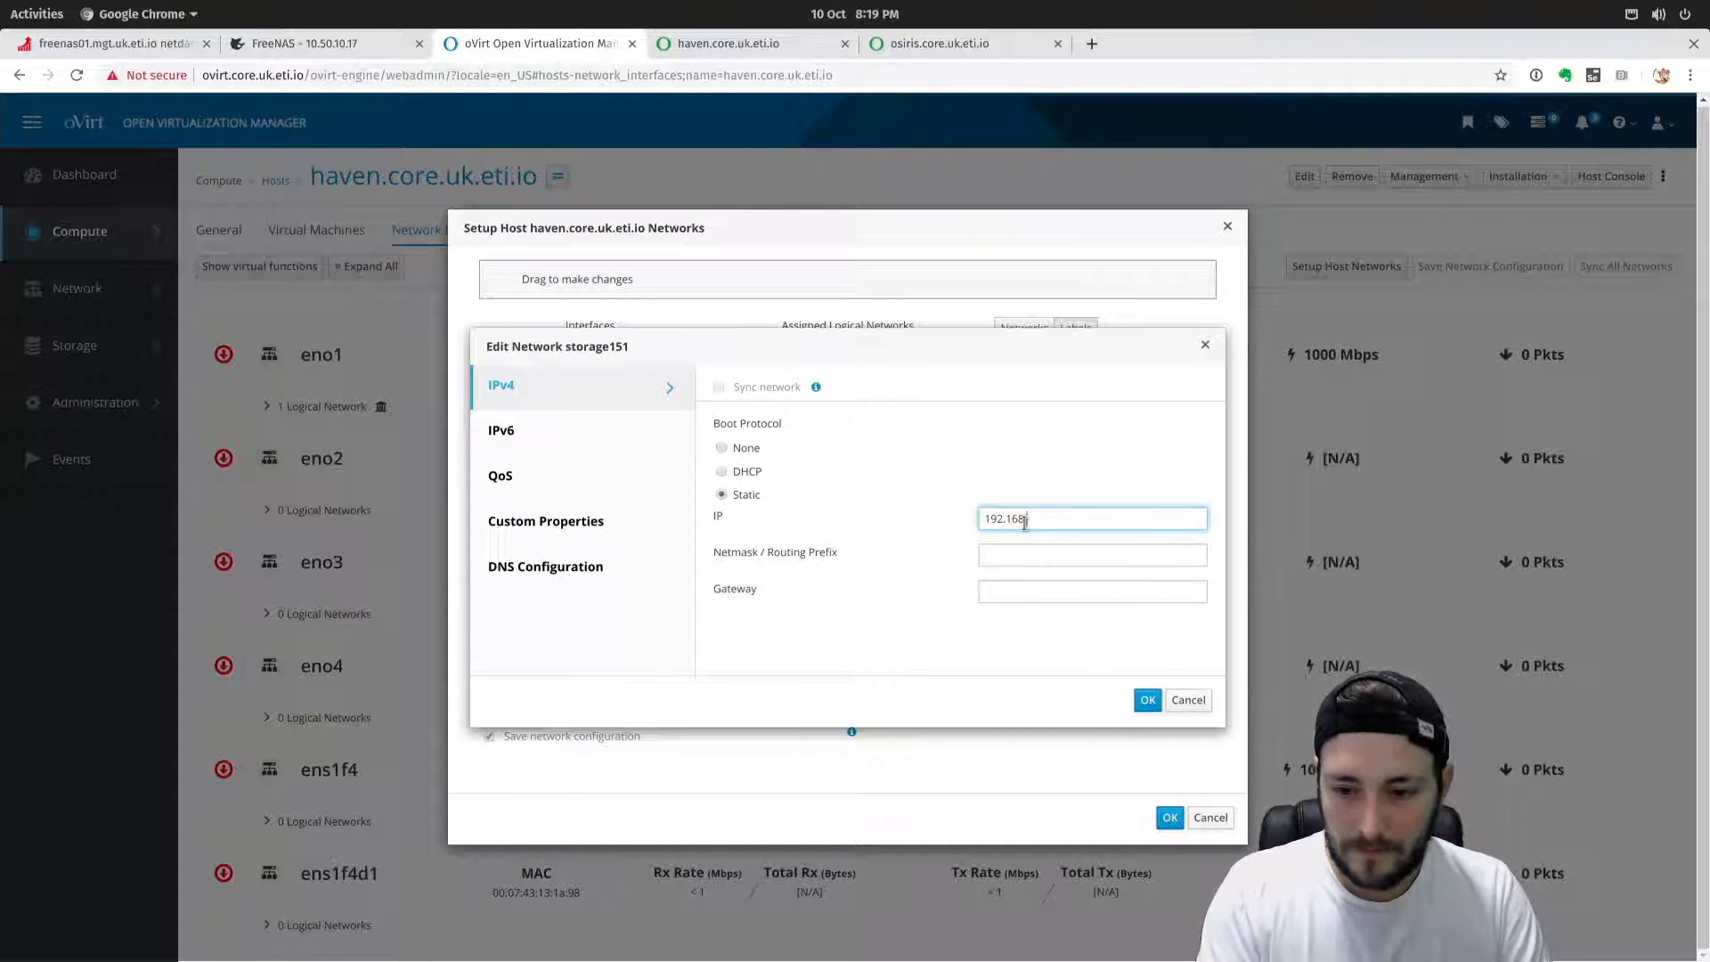
pyautogui.write('192.168.251.1')
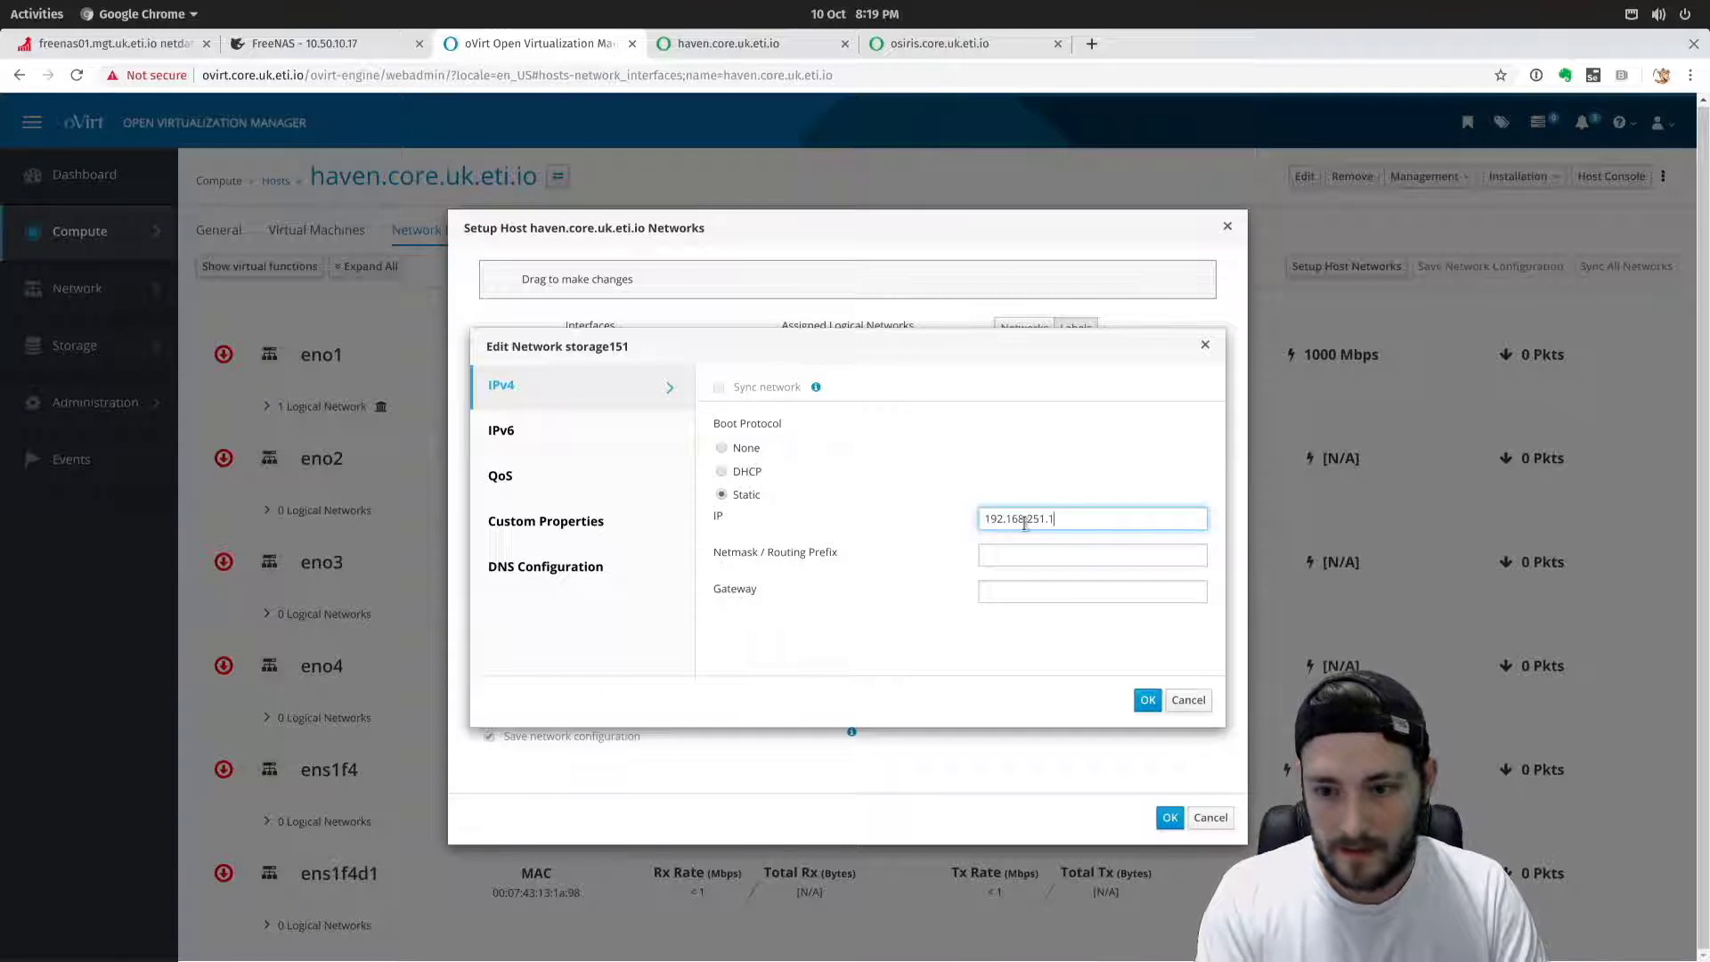
pyautogui.write('24')
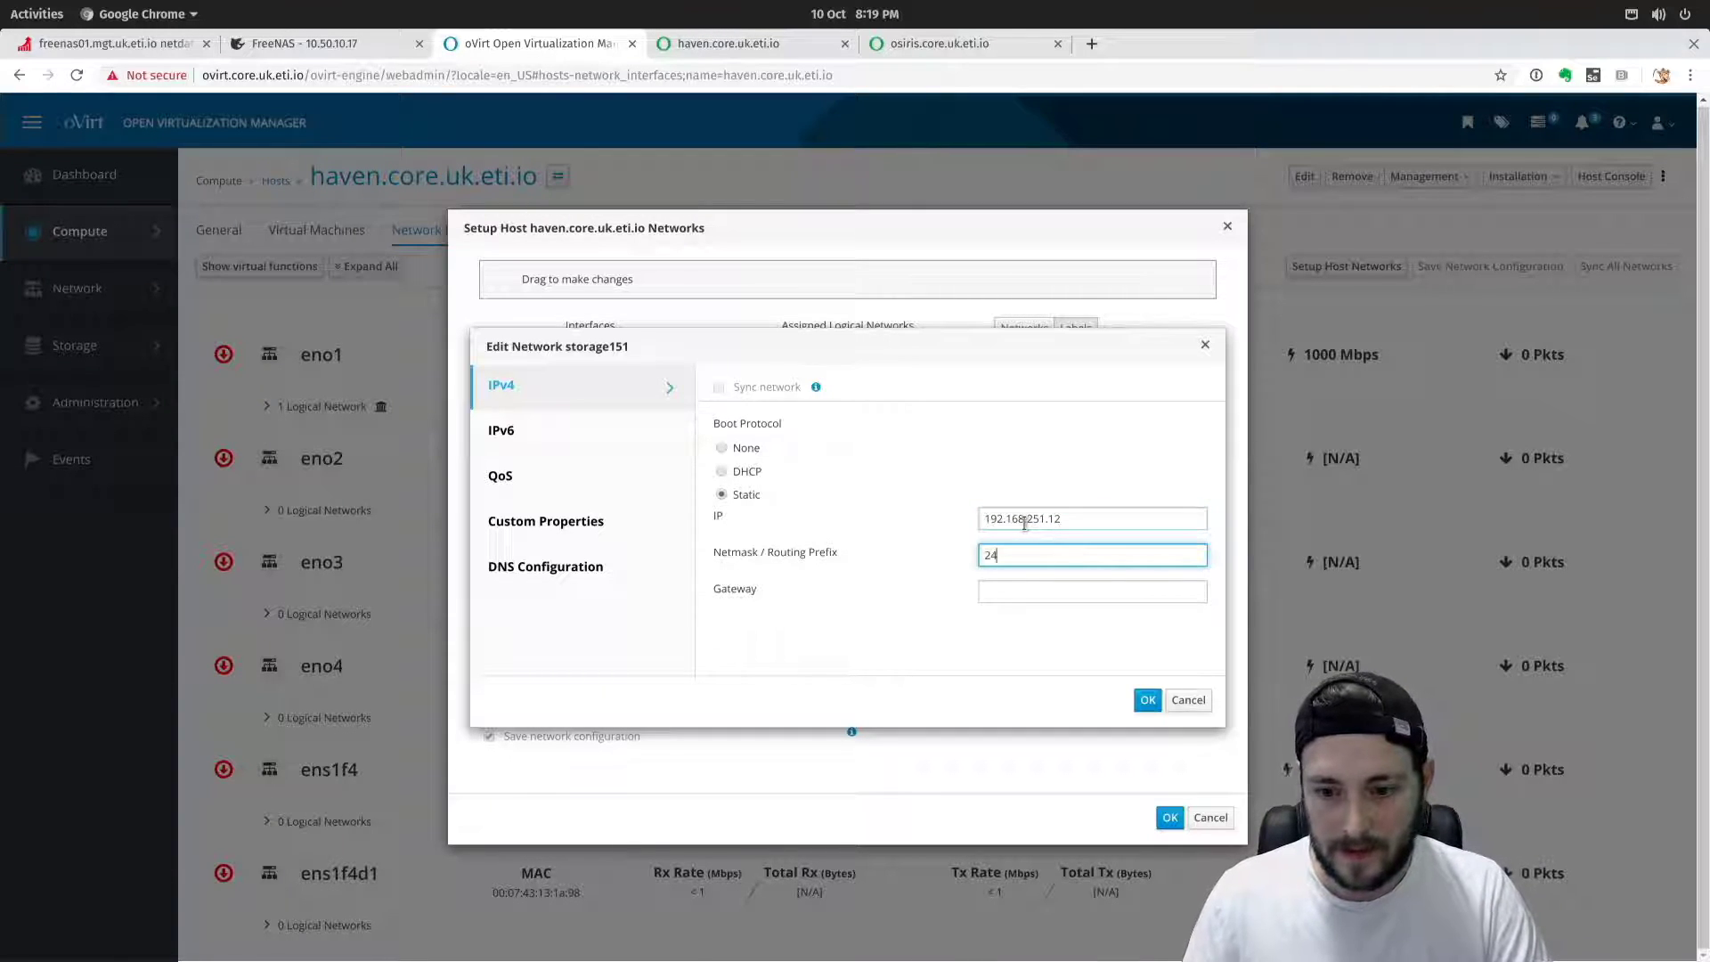
pyautogui.click(1147, 700)
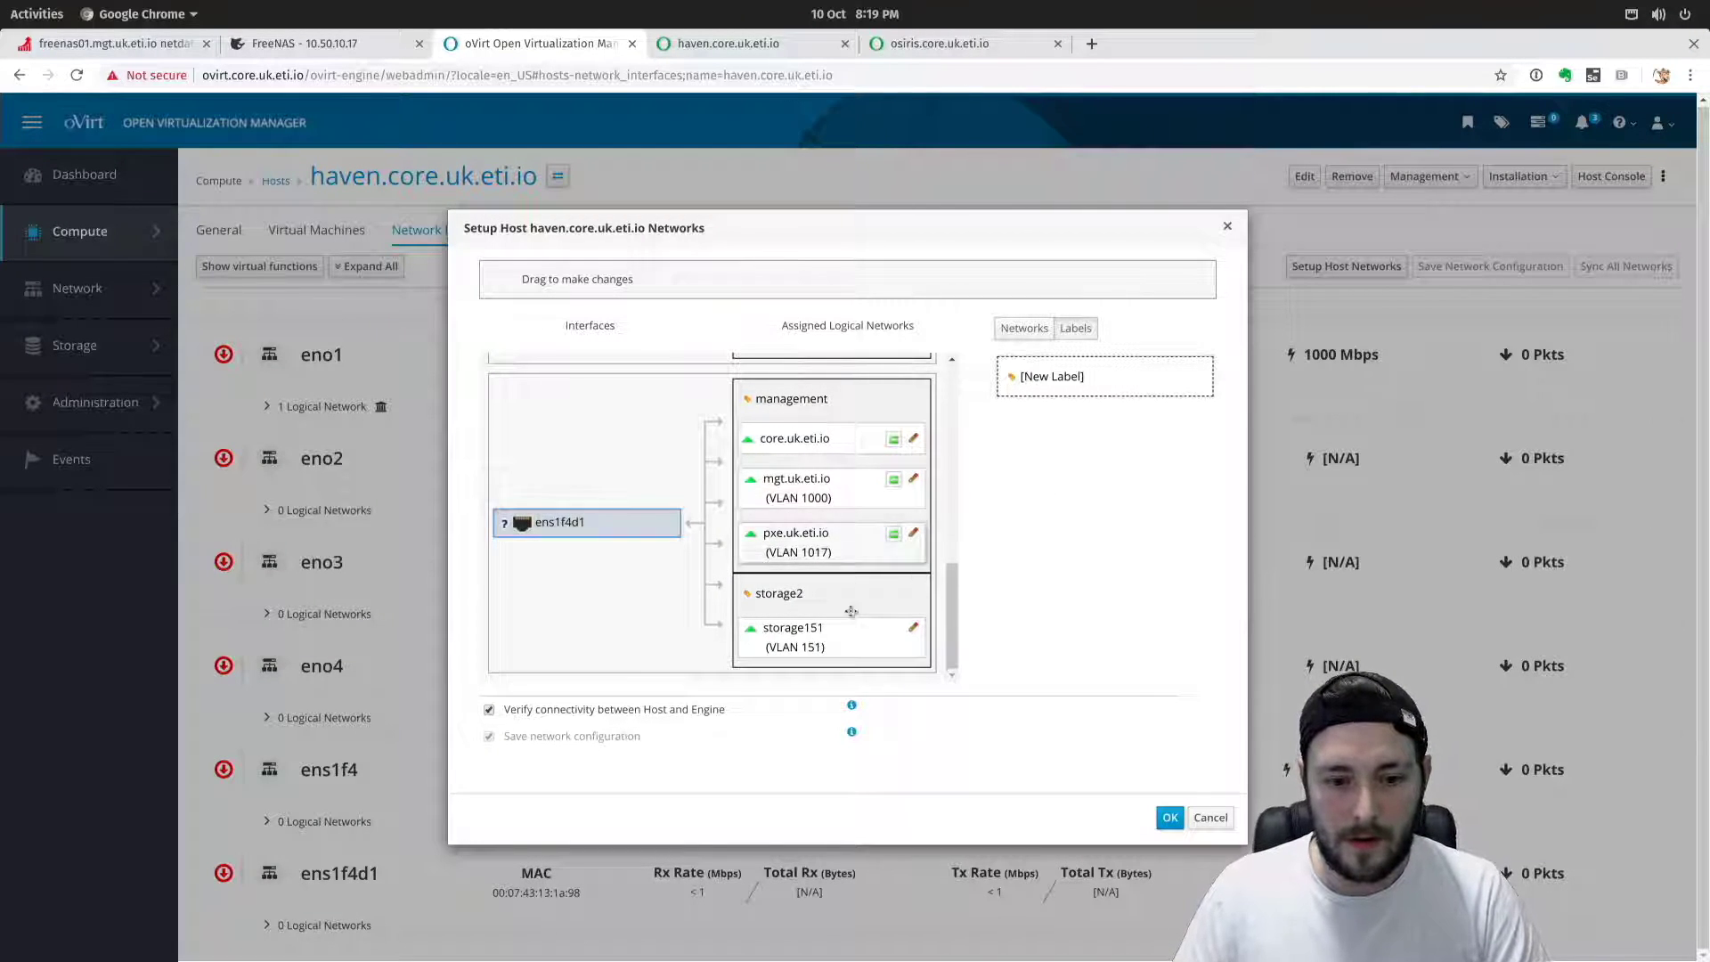
# Apply haven's new network configuration from Setup Host Networks.
pyautogui.scroll(8, 845, 485)
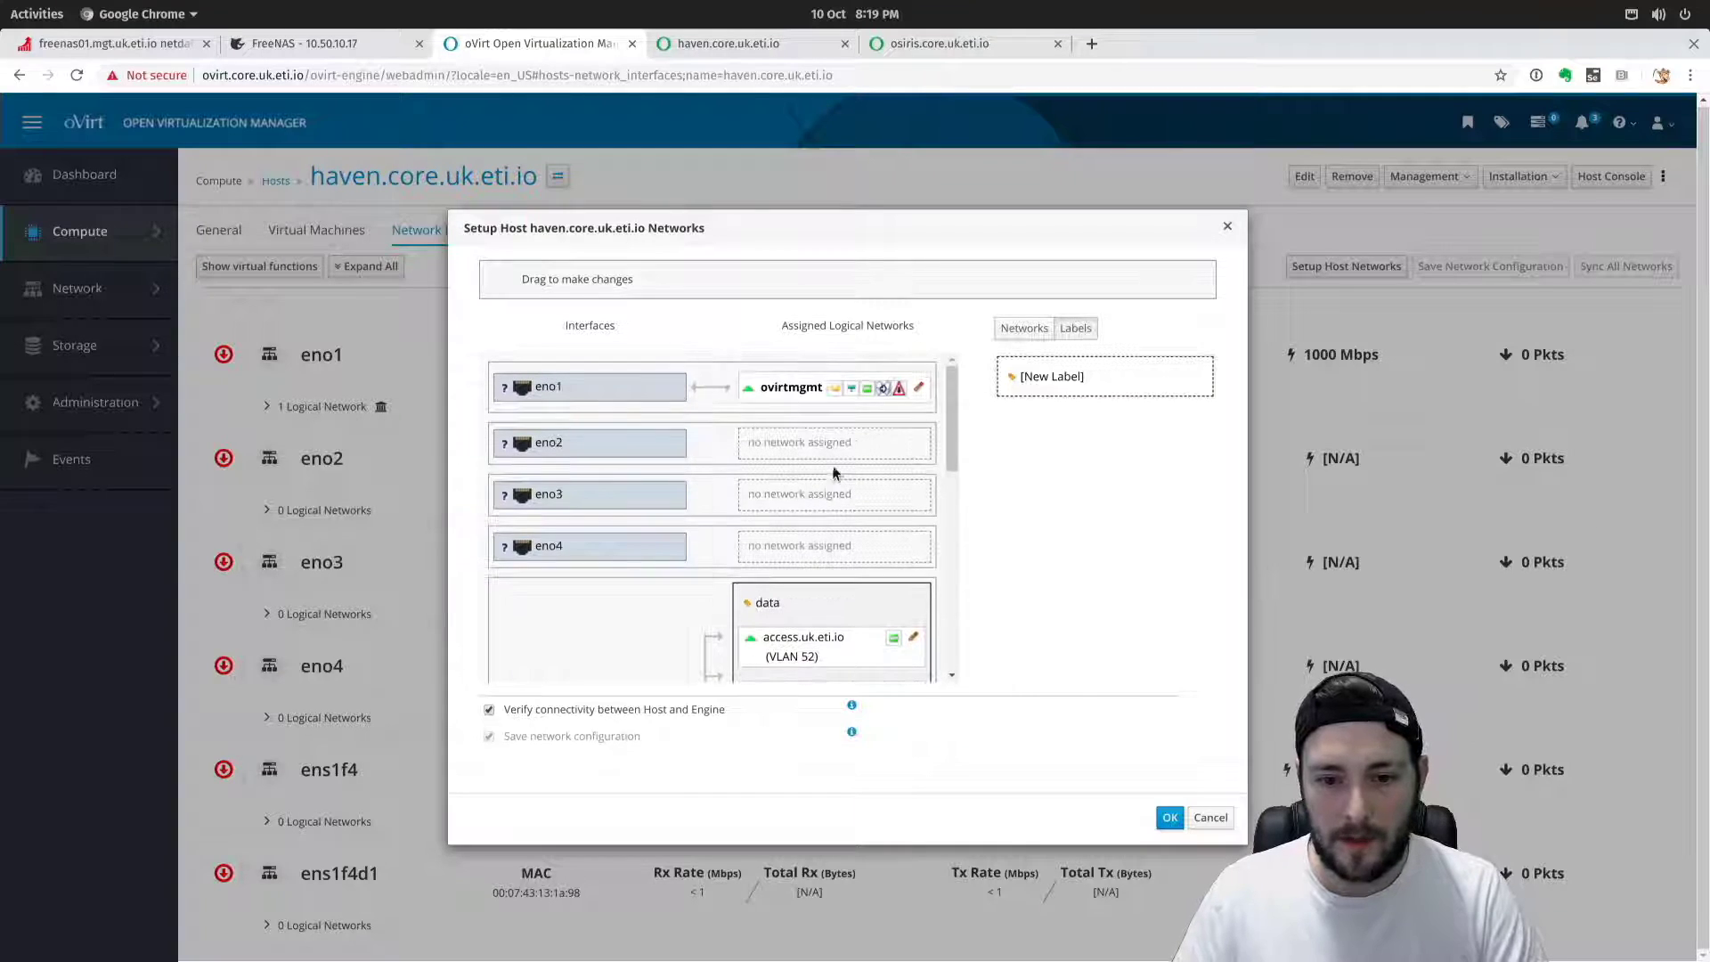
pyautogui.scroll(-3, 839, 512)
pyautogui.scroll(-4, 839, 512)
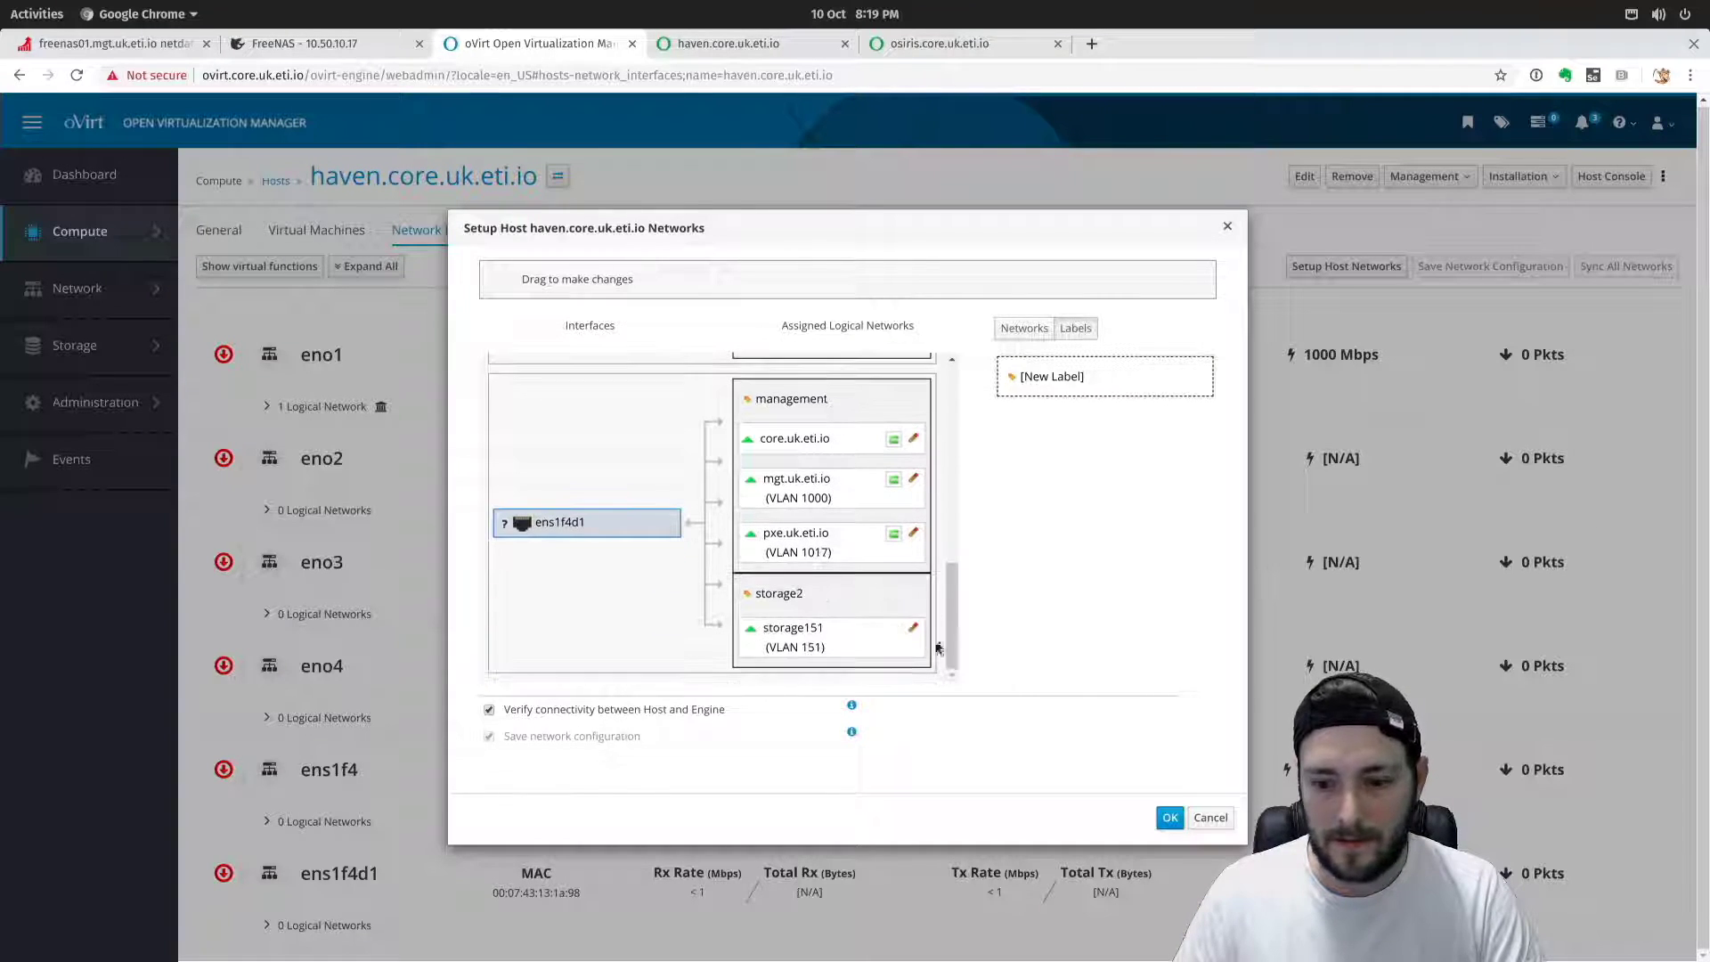
pyautogui.click(1159, 815)
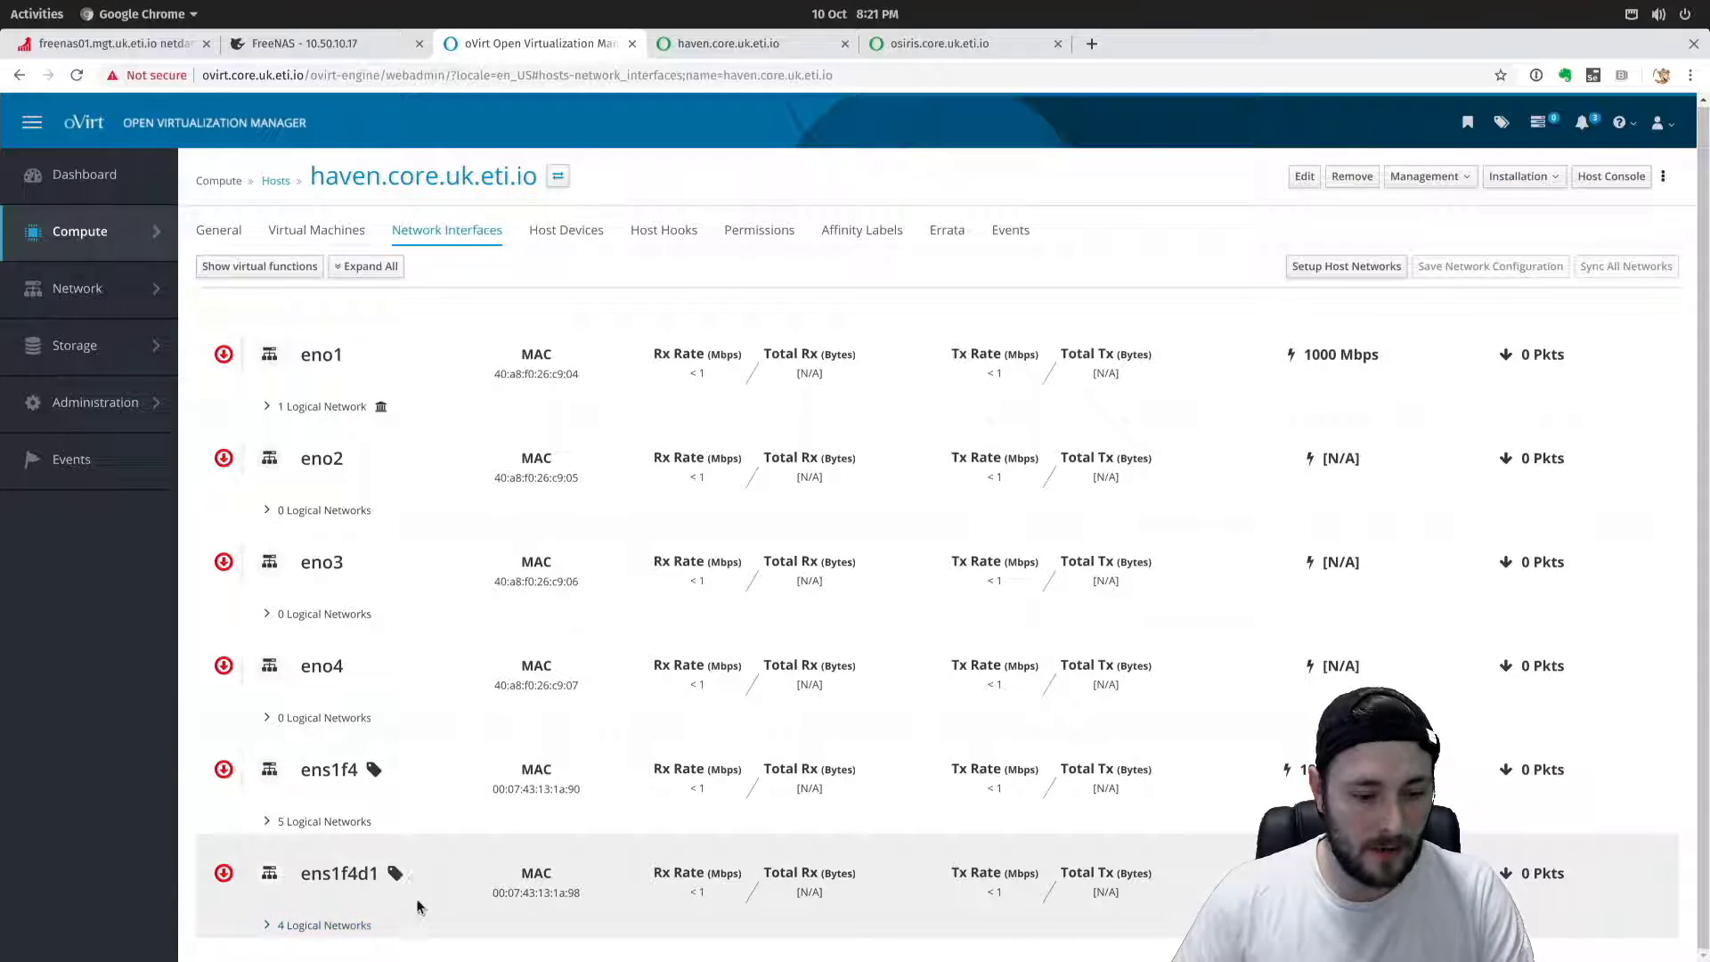
# Return to the Hosts list once haven's network setup has completed.
pyautogui.click(275, 181)
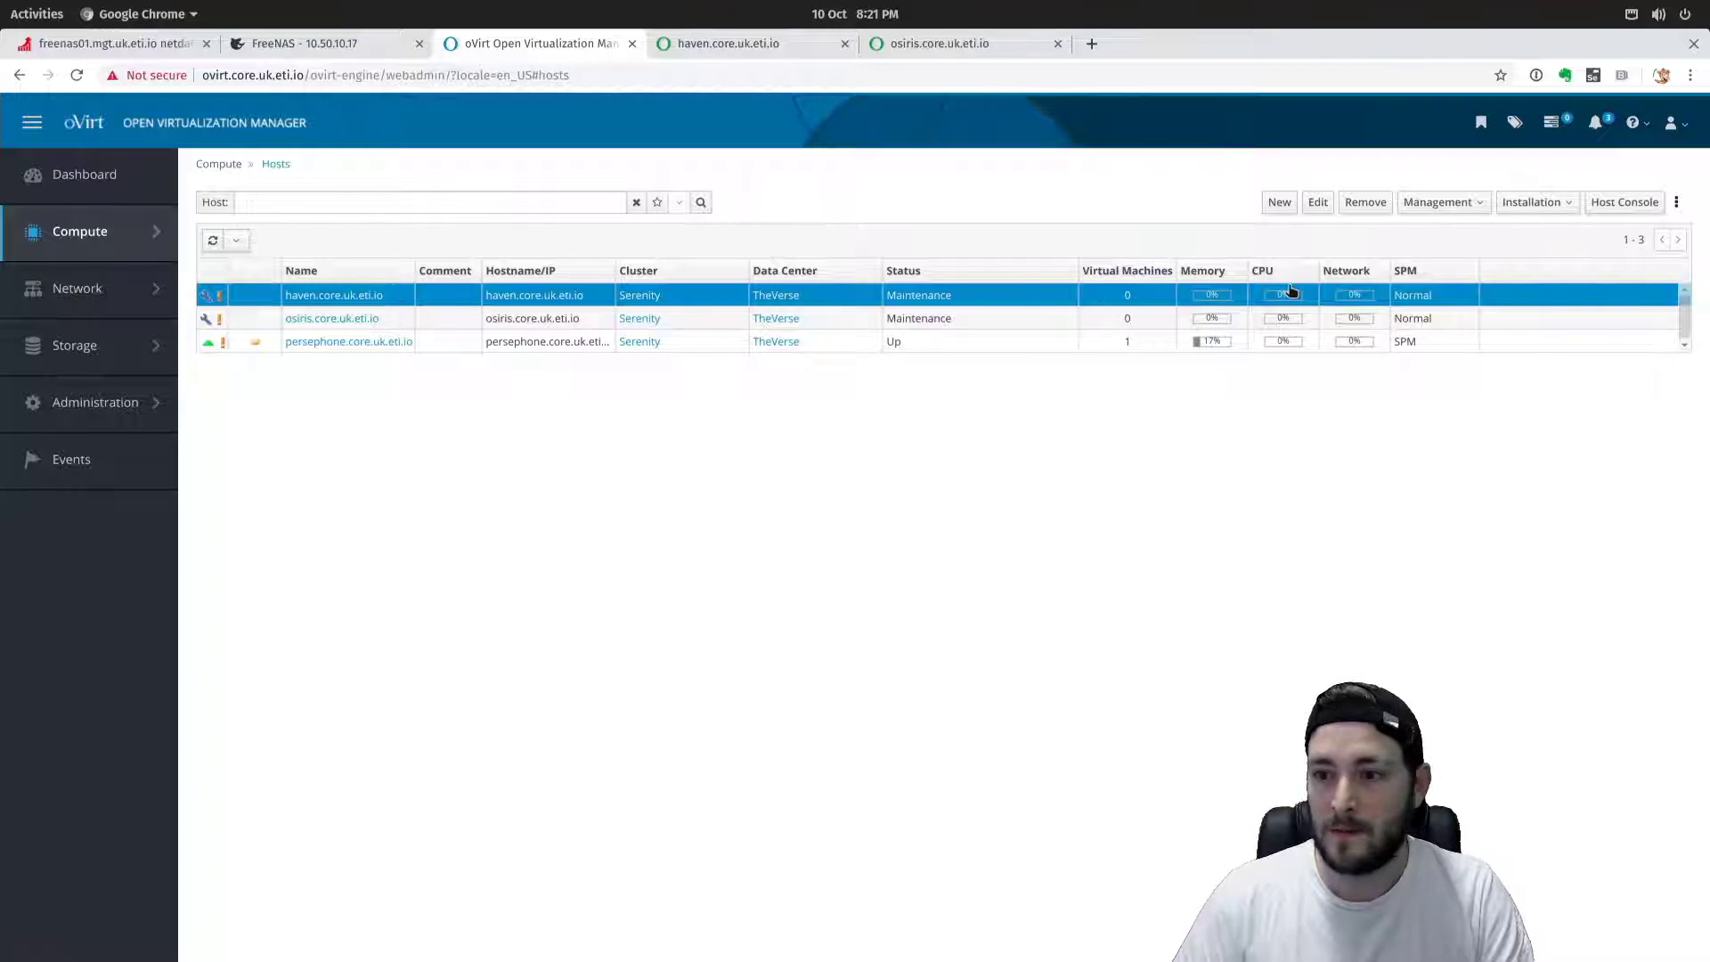
# Activate haven.core.uk.eti.io from the Management menu and dismiss the notification.
pyautogui.click(1442, 207)
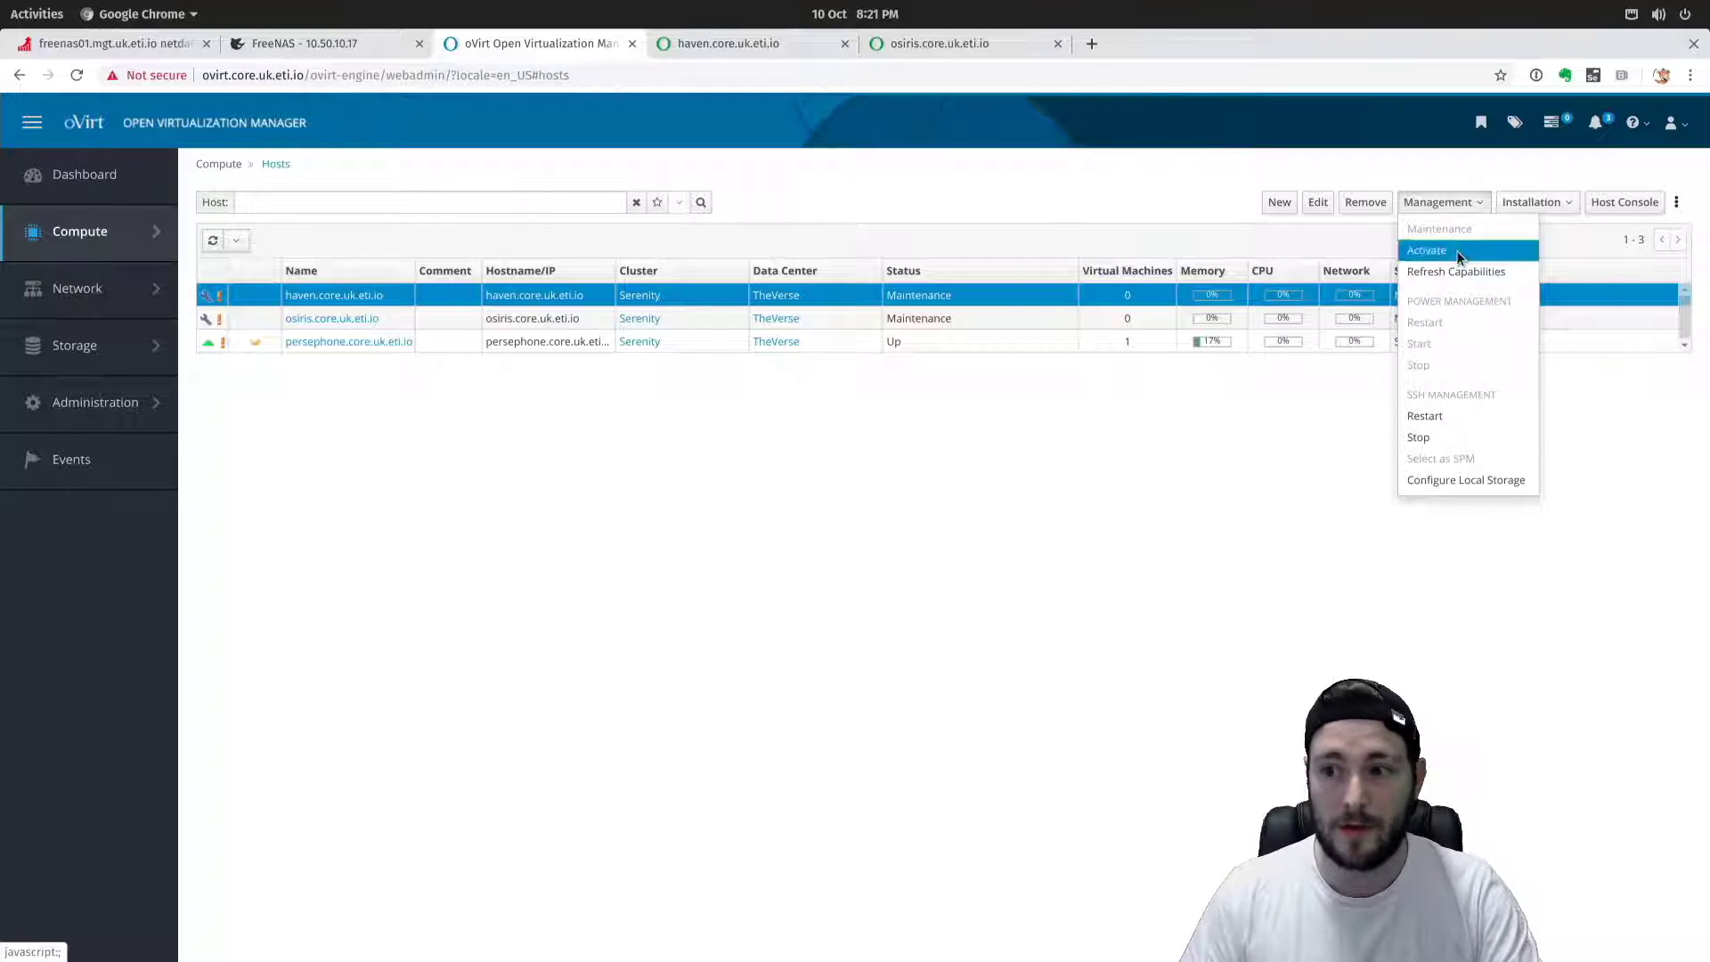
pyautogui.click(1458, 252)
pyautogui.click(1680, 208)
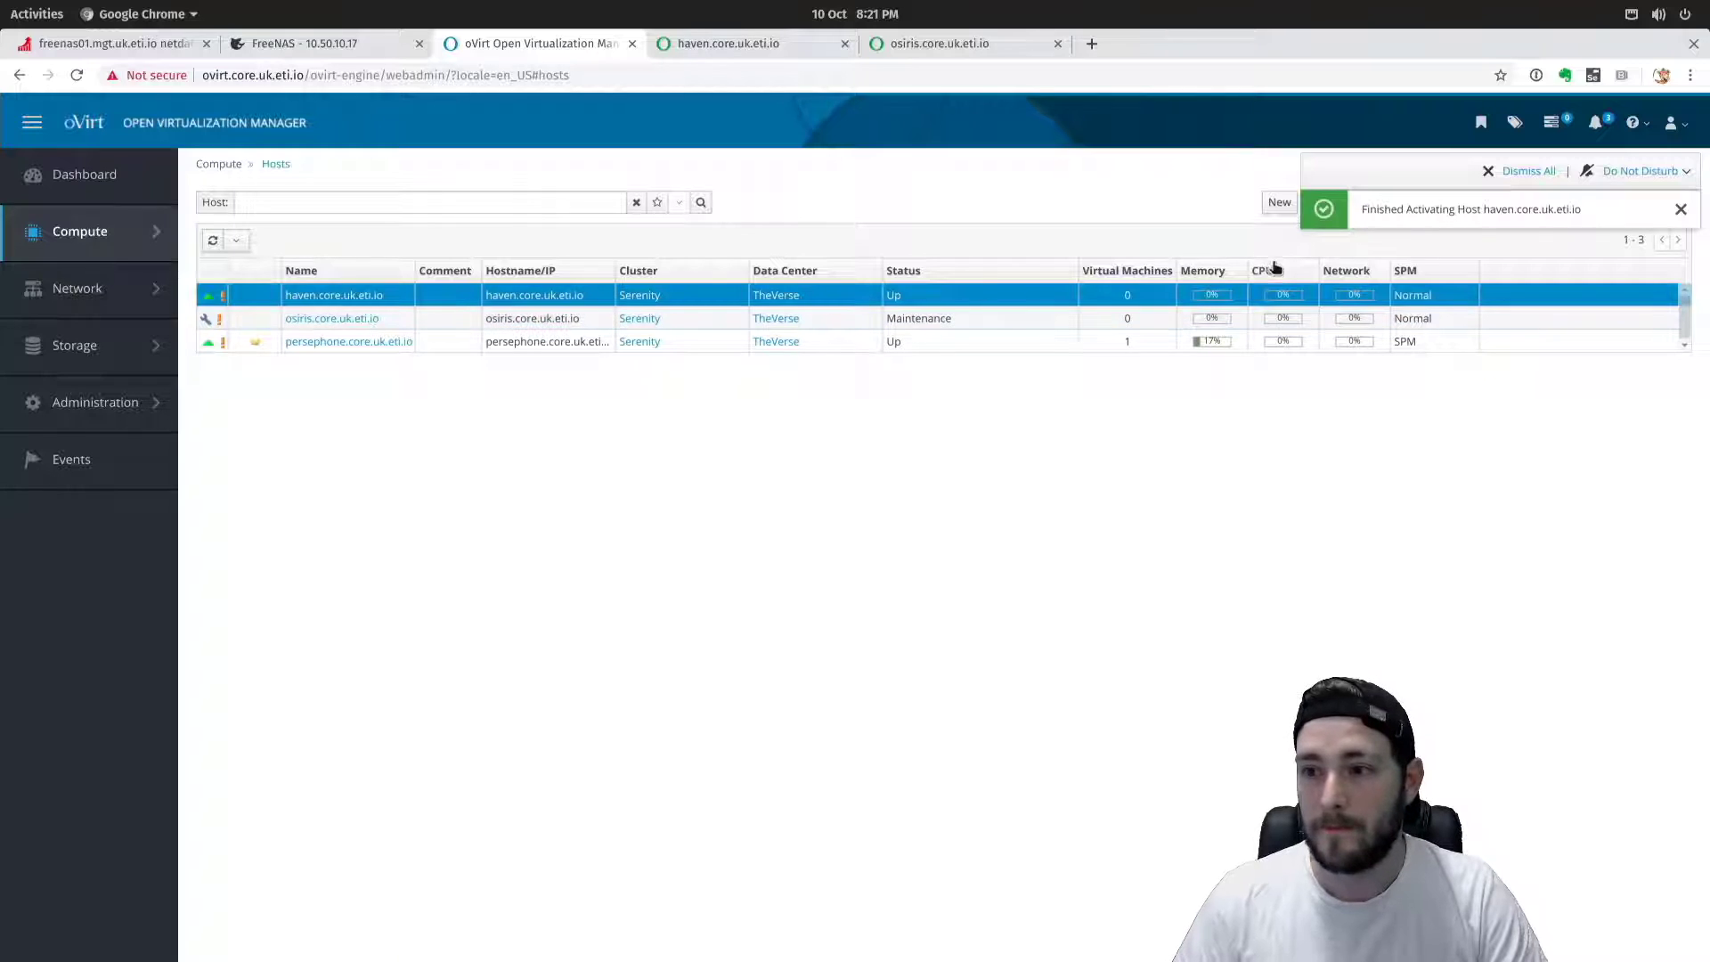
pyautogui.moveTo(221, 300)
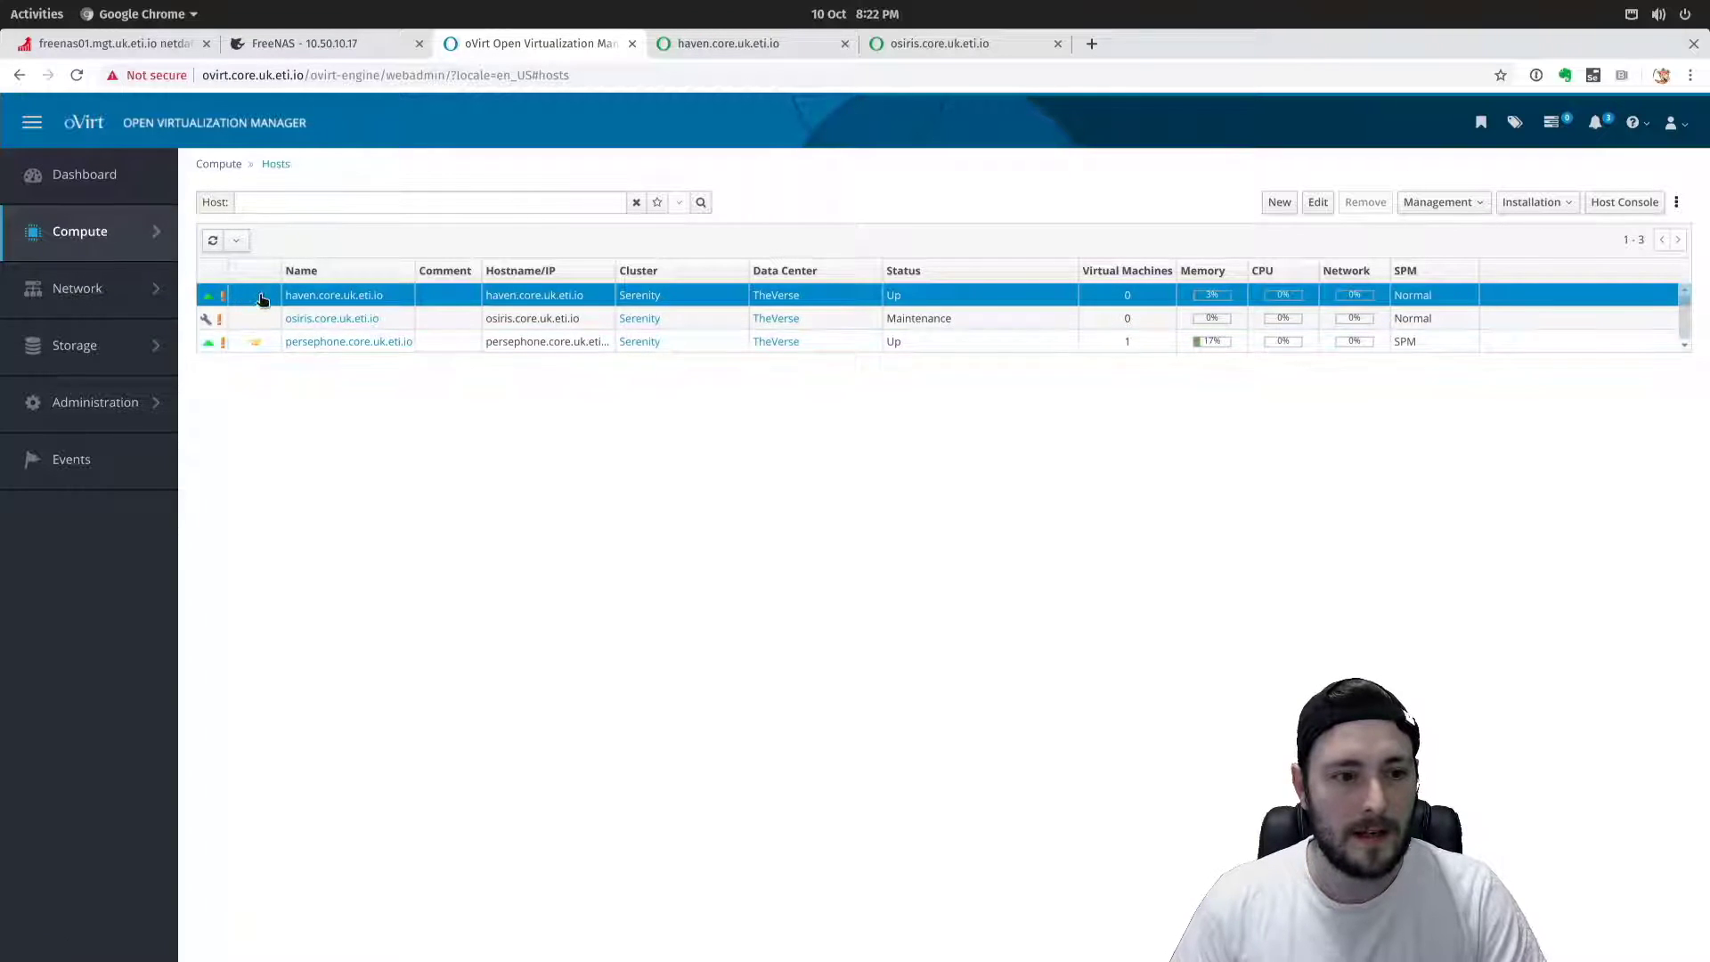
# Open haven's details page and look over its Management and Installation actions.
pyautogui.click(296, 298)
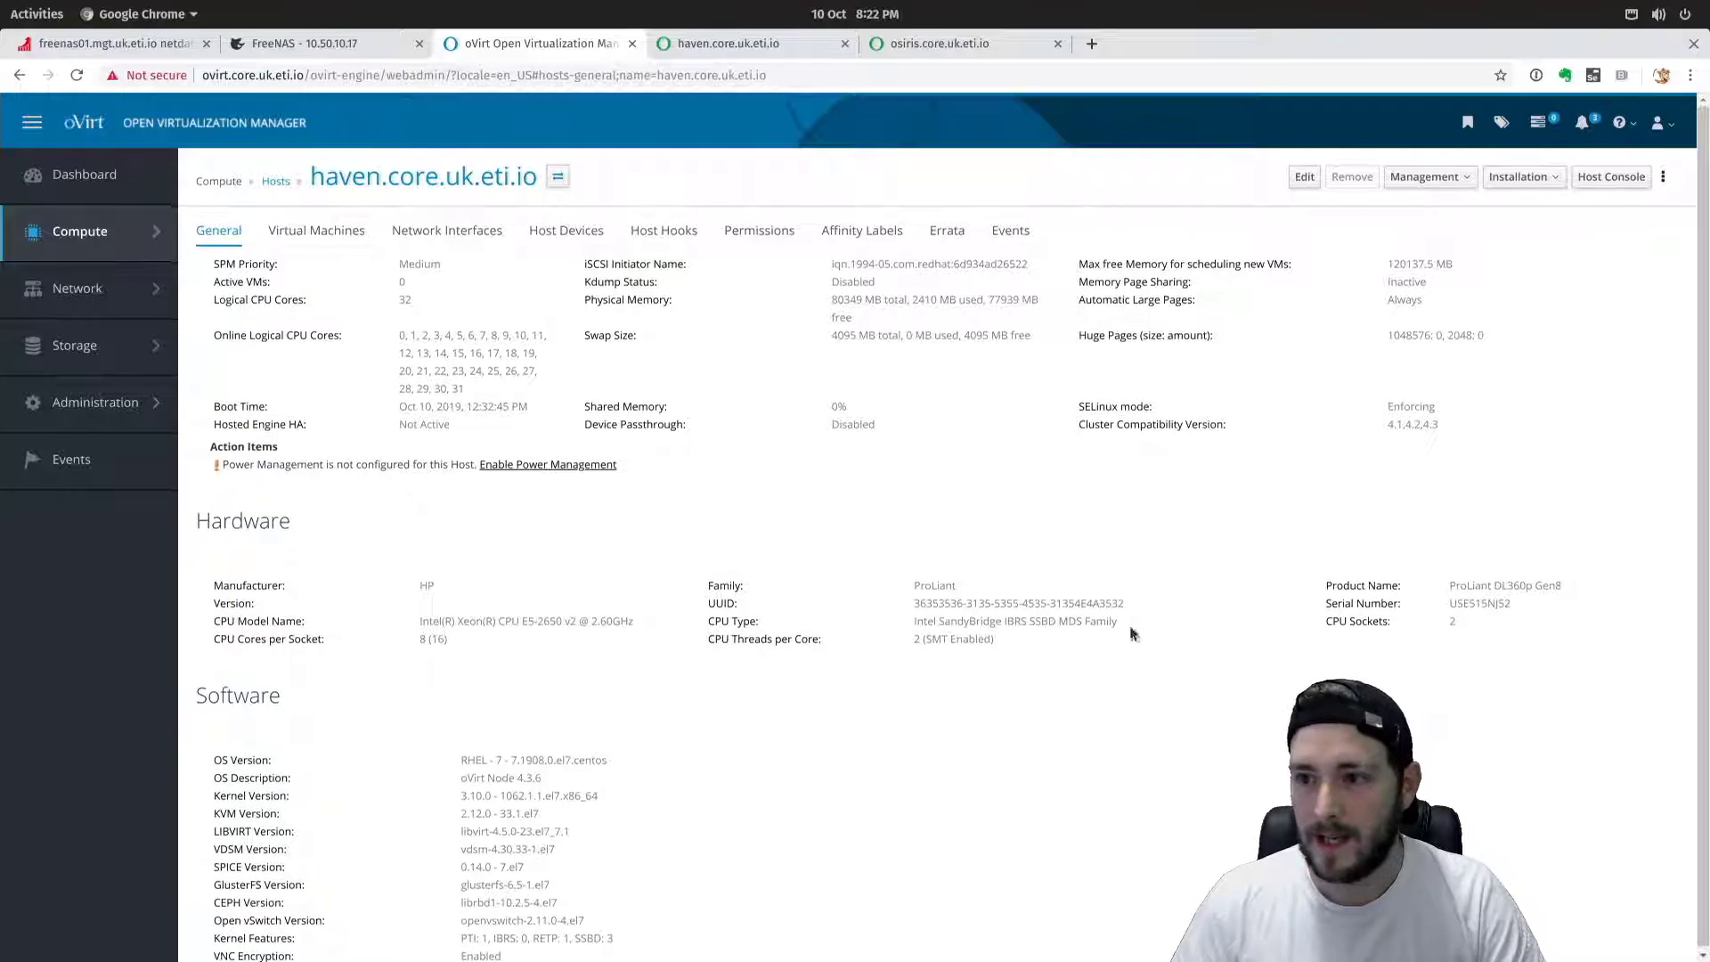
pyautogui.click(1452, 173)
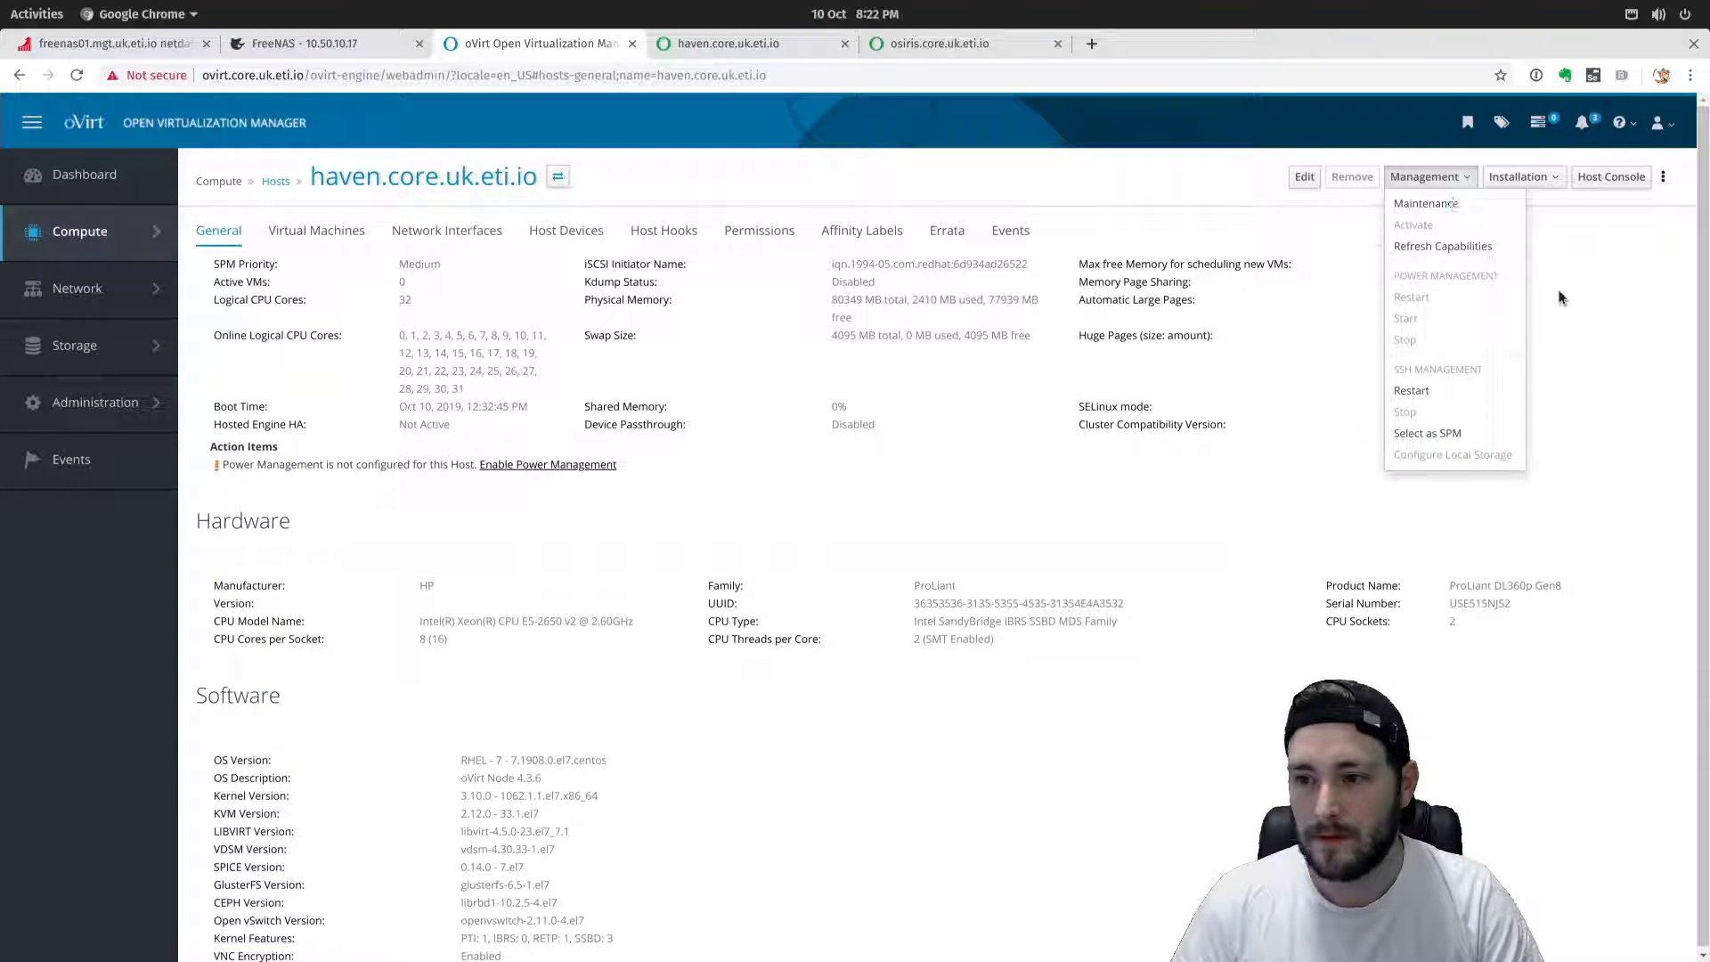
pyautogui.click(1533, 196)
pyautogui.click(1525, 181)
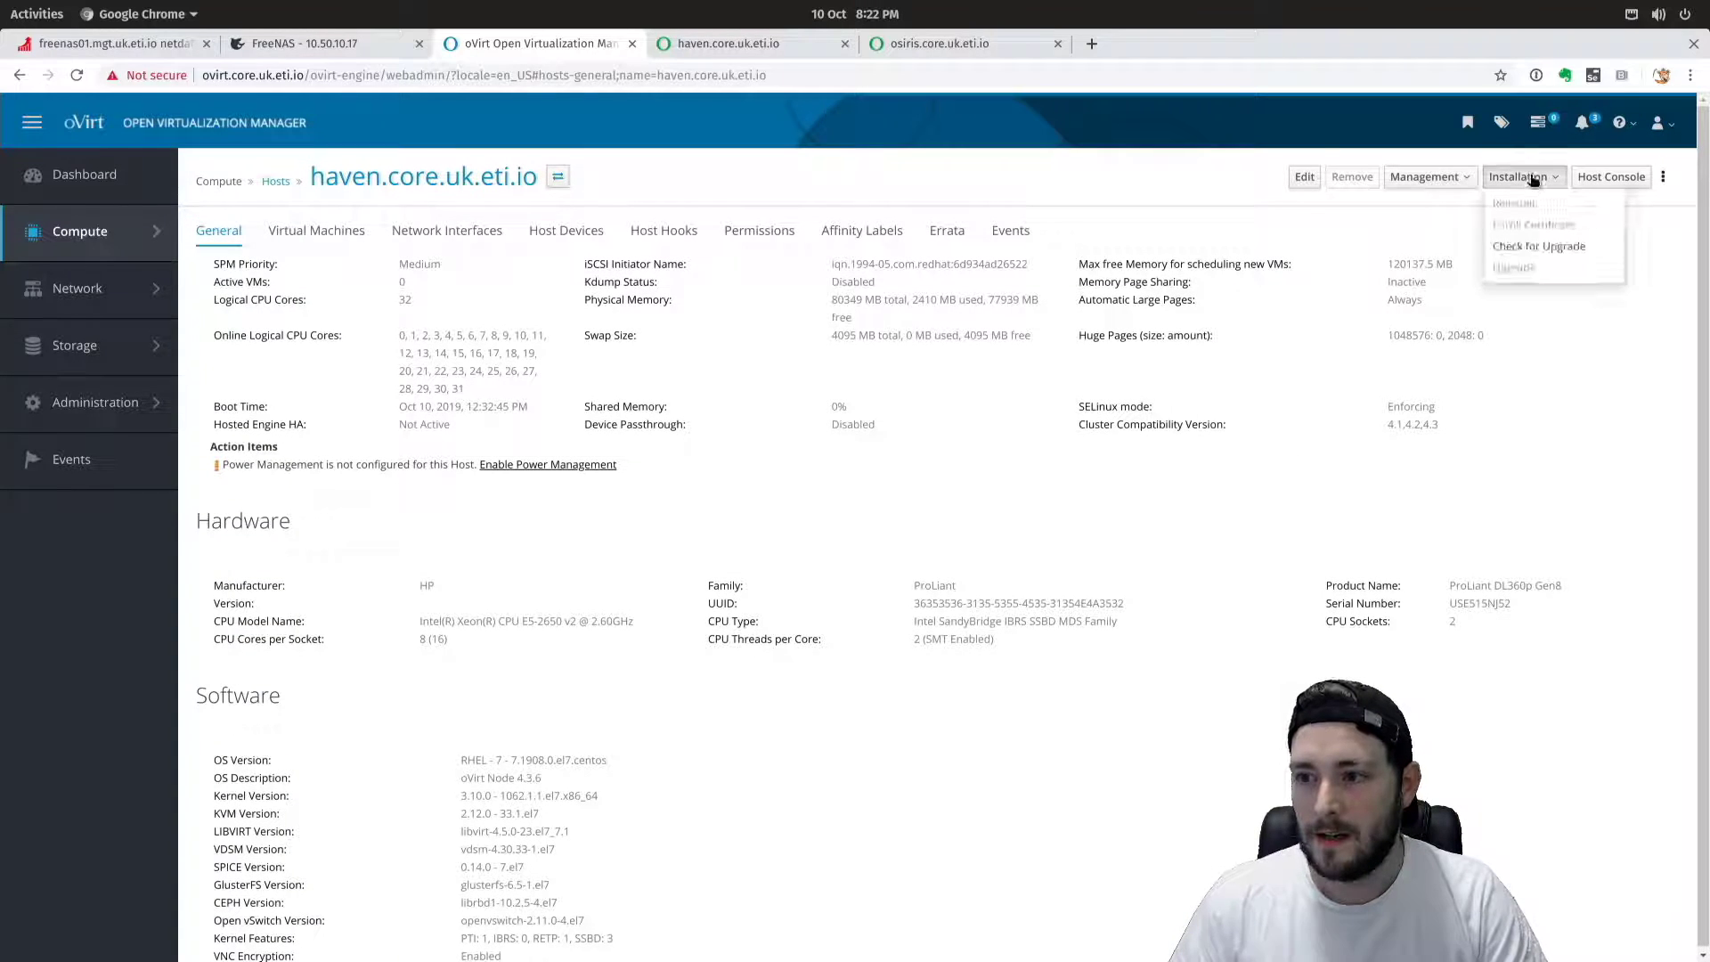
pyautogui.click(1477, 405)
# Browse haven's Edit Host tabs (SPM, kernel, affinity, console/GPU, power management) and cancel without saving.
pyautogui.click(1302, 175)
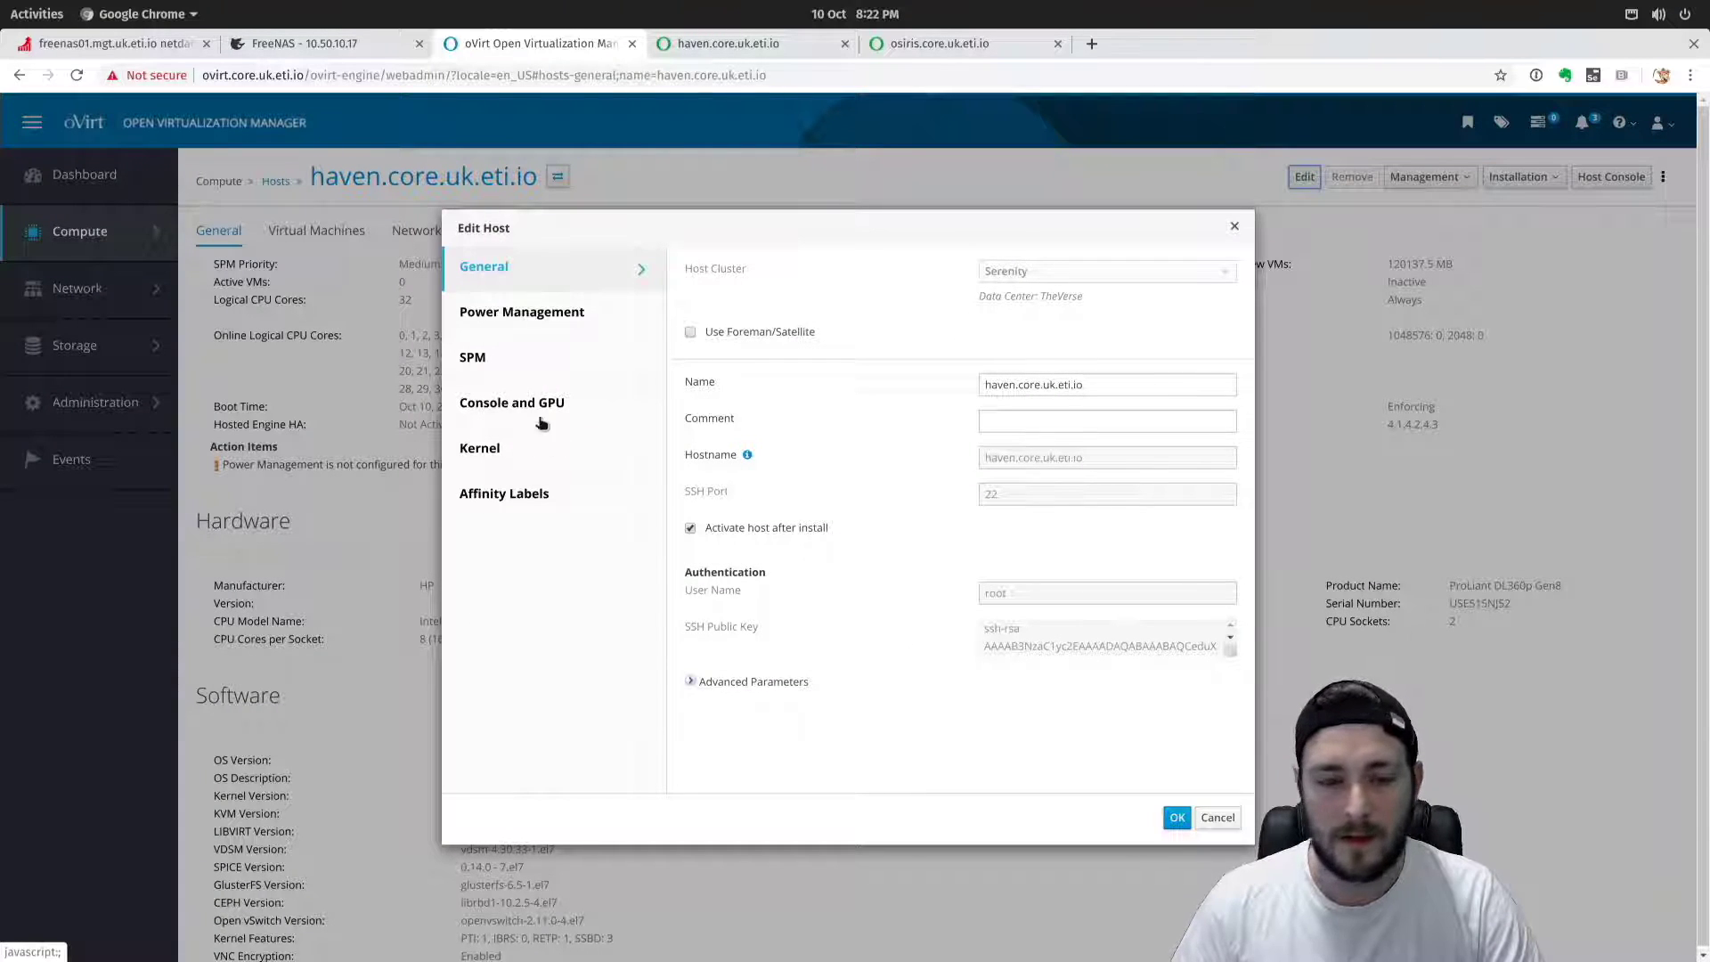
pyautogui.click(507, 359)
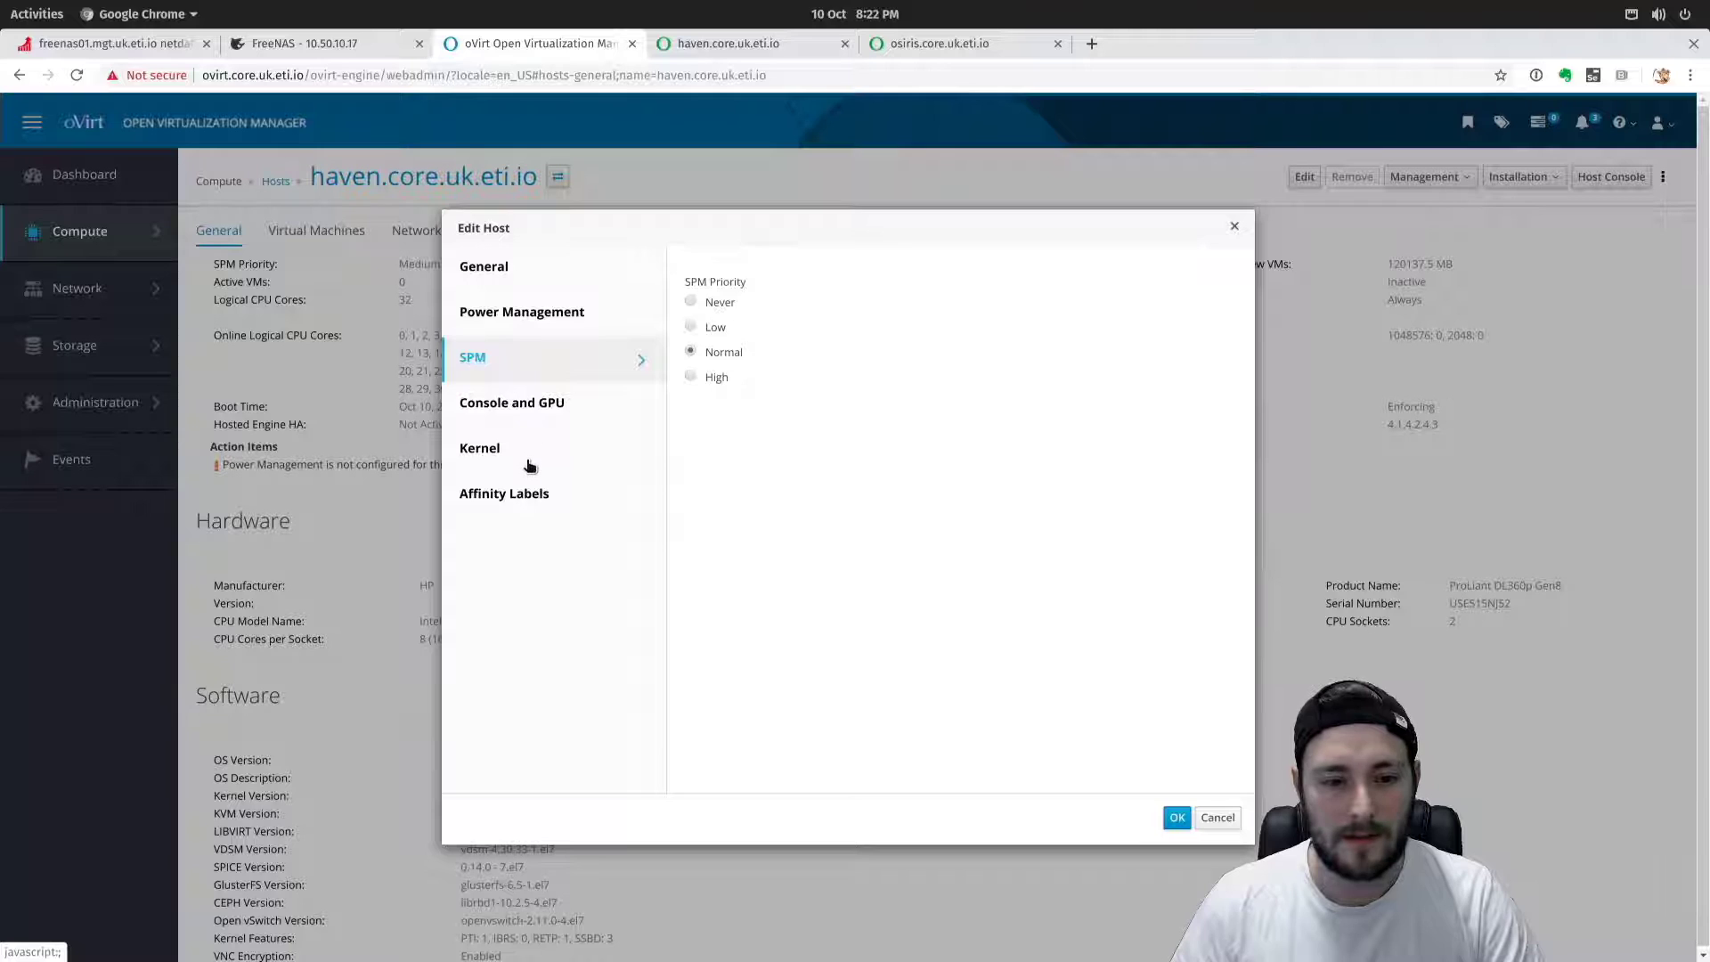
pyautogui.click(533, 452)
pyautogui.click(539, 492)
pyautogui.click(552, 400)
pyautogui.click(545, 358)
pyautogui.click(547, 314)
pyautogui.click(561, 267)
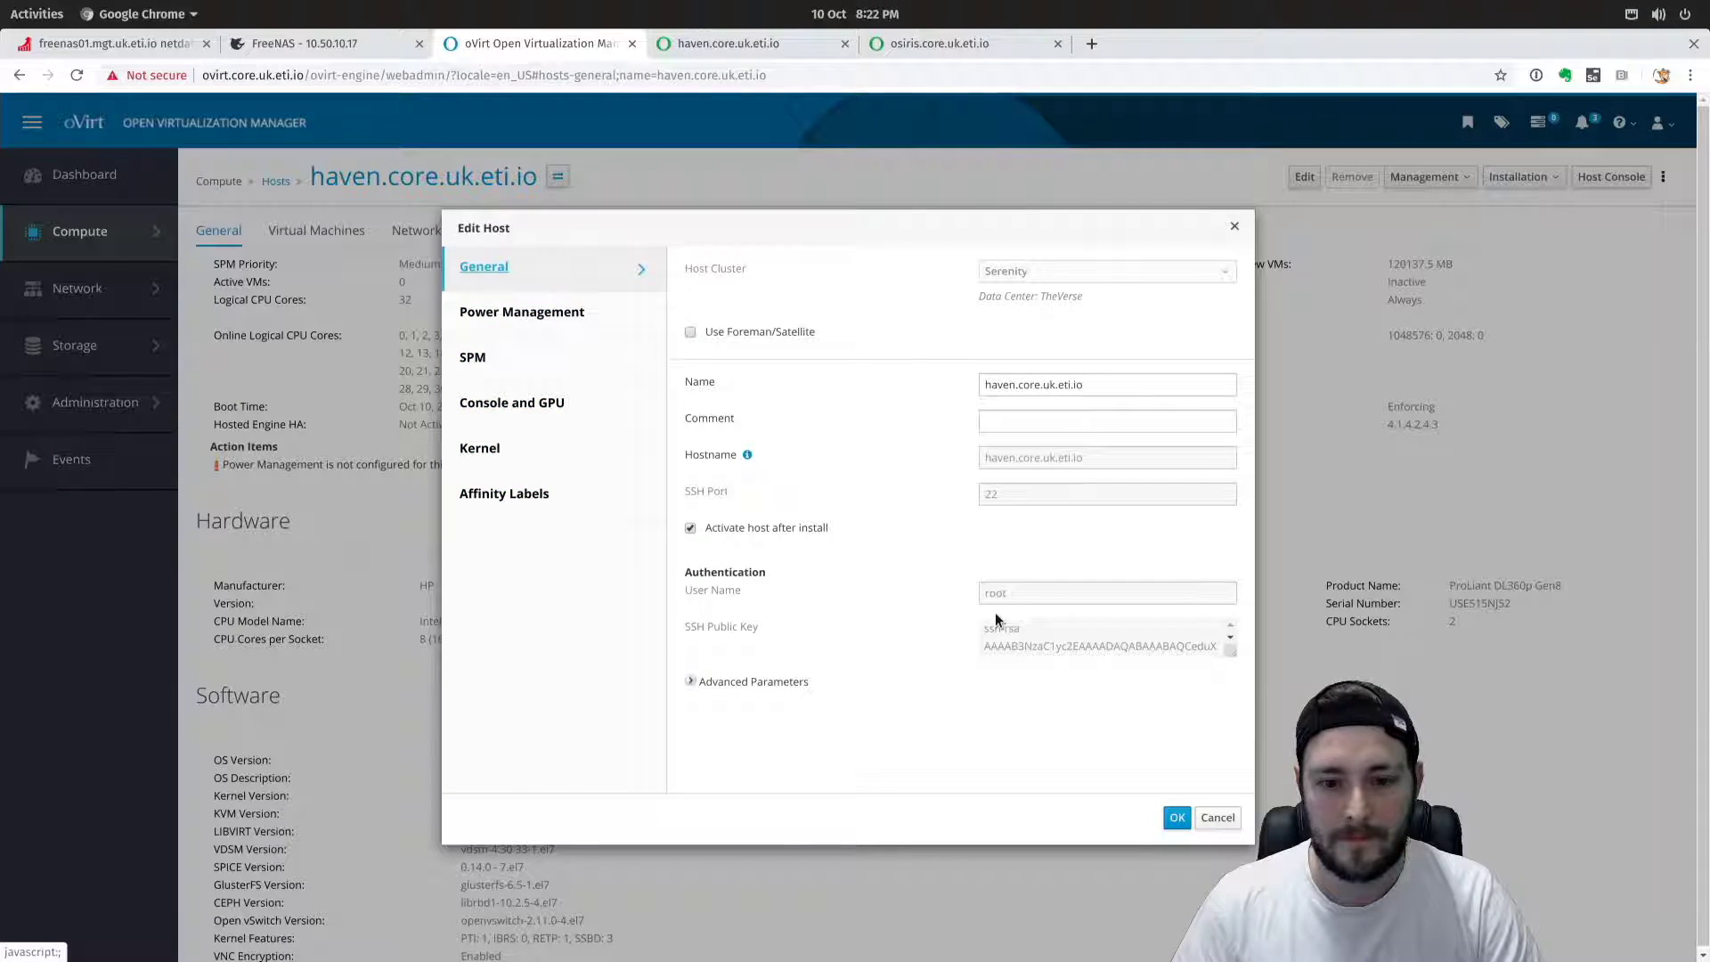
pyautogui.click(1217, 816)
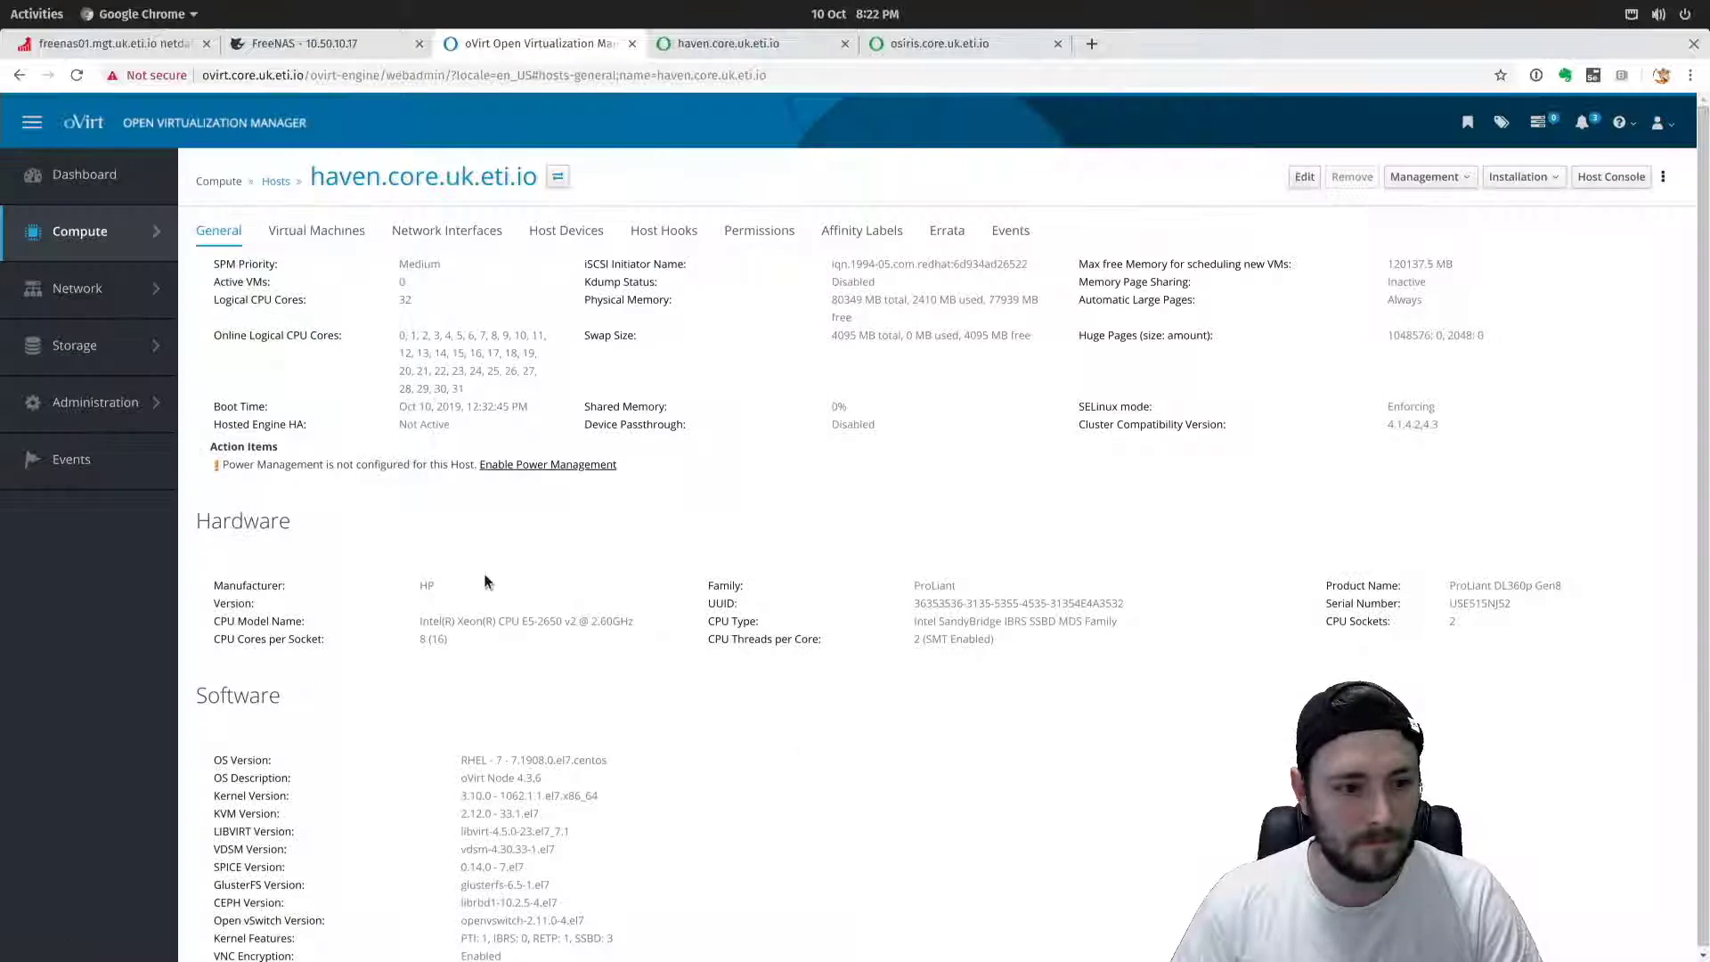
# Glance at the Hosted Engine HA status, then go back to the Hosts list.
pyautogui.moveTo(454, 425); pyautogui.dragTo(214, 430)
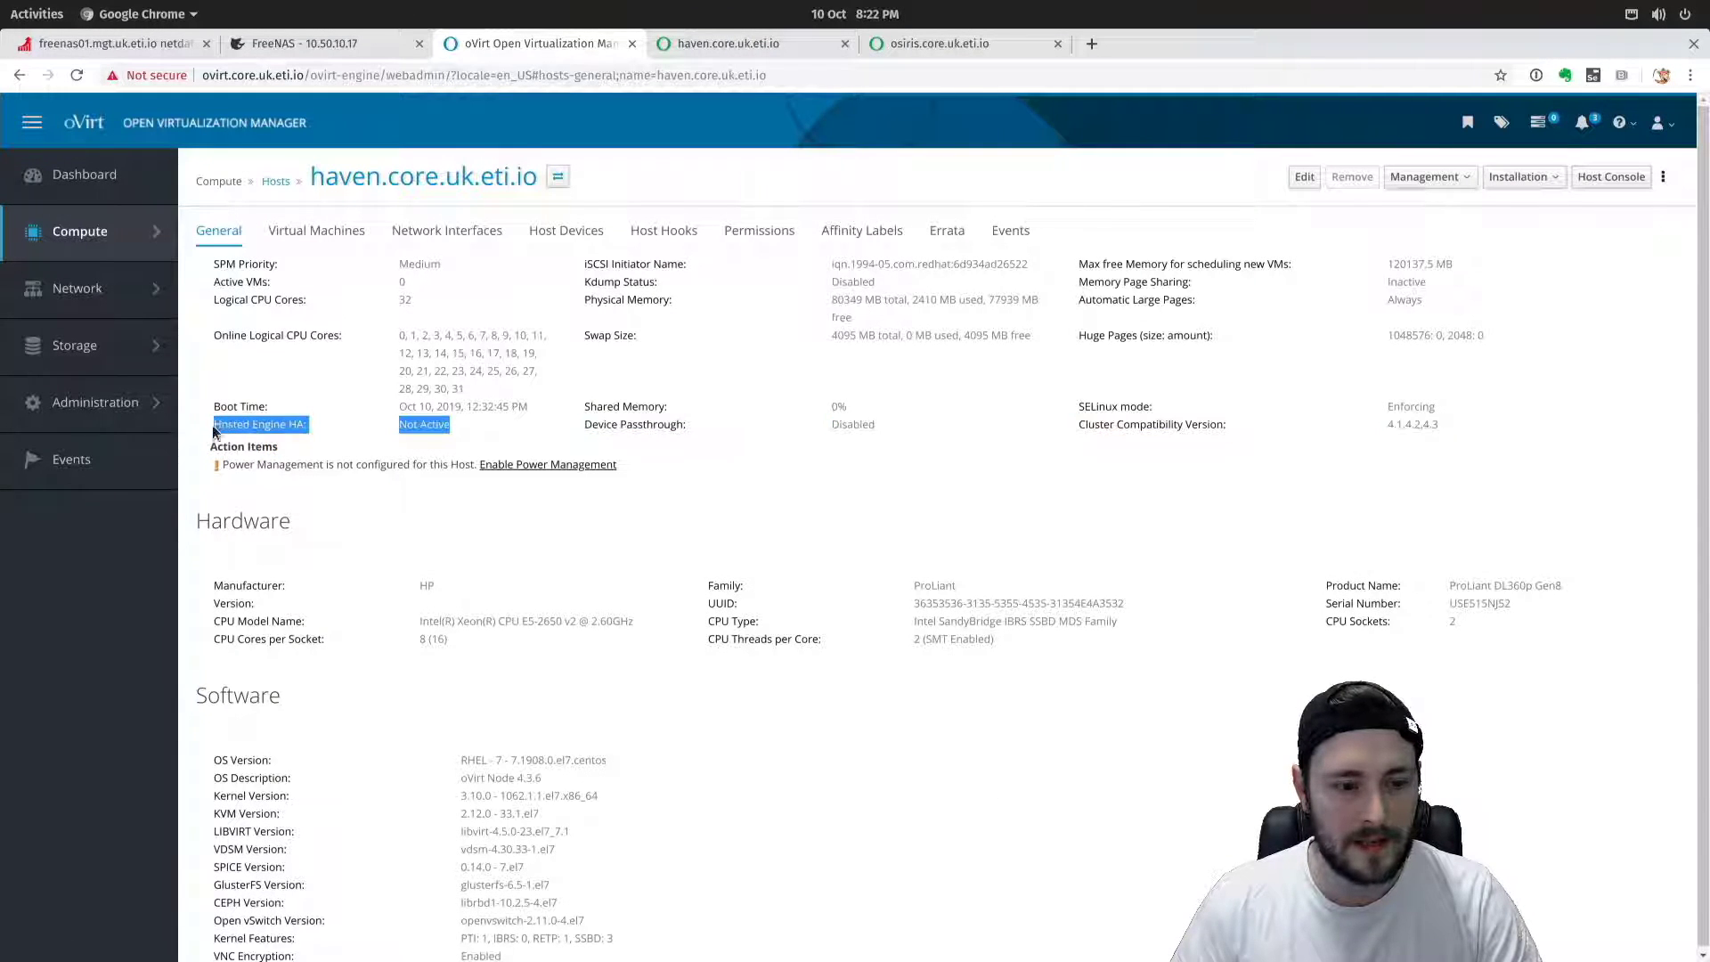
pyautogui.click(444, 422)
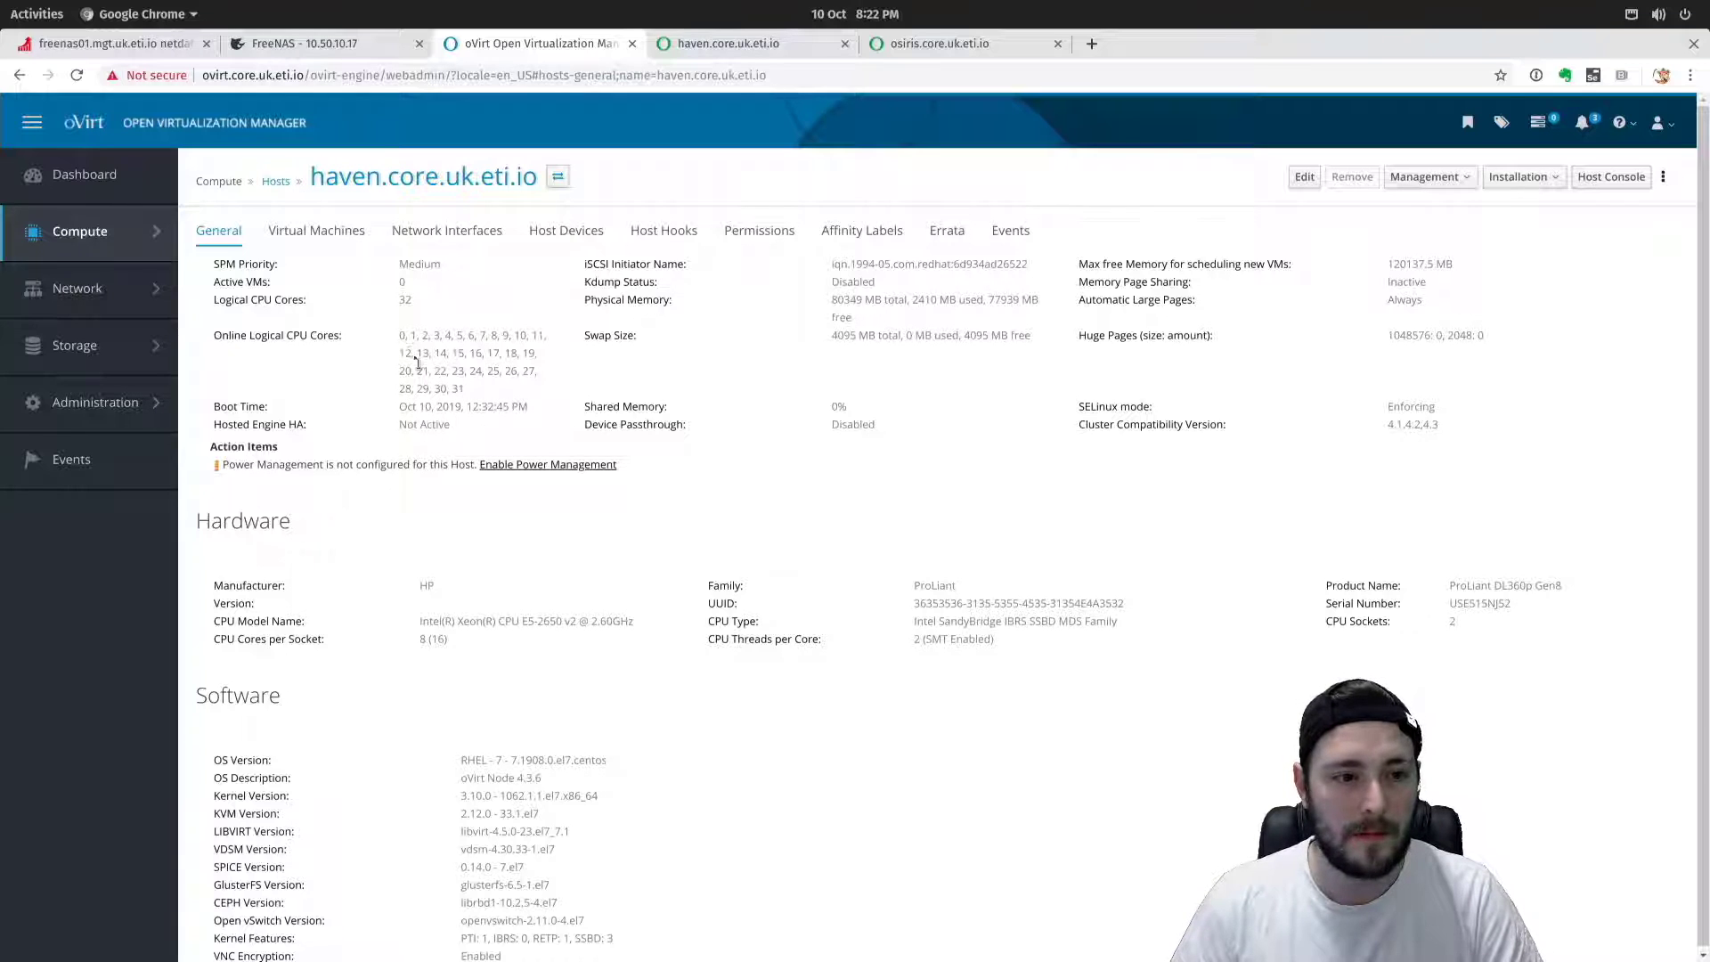
pyautogui.click(275, 181)
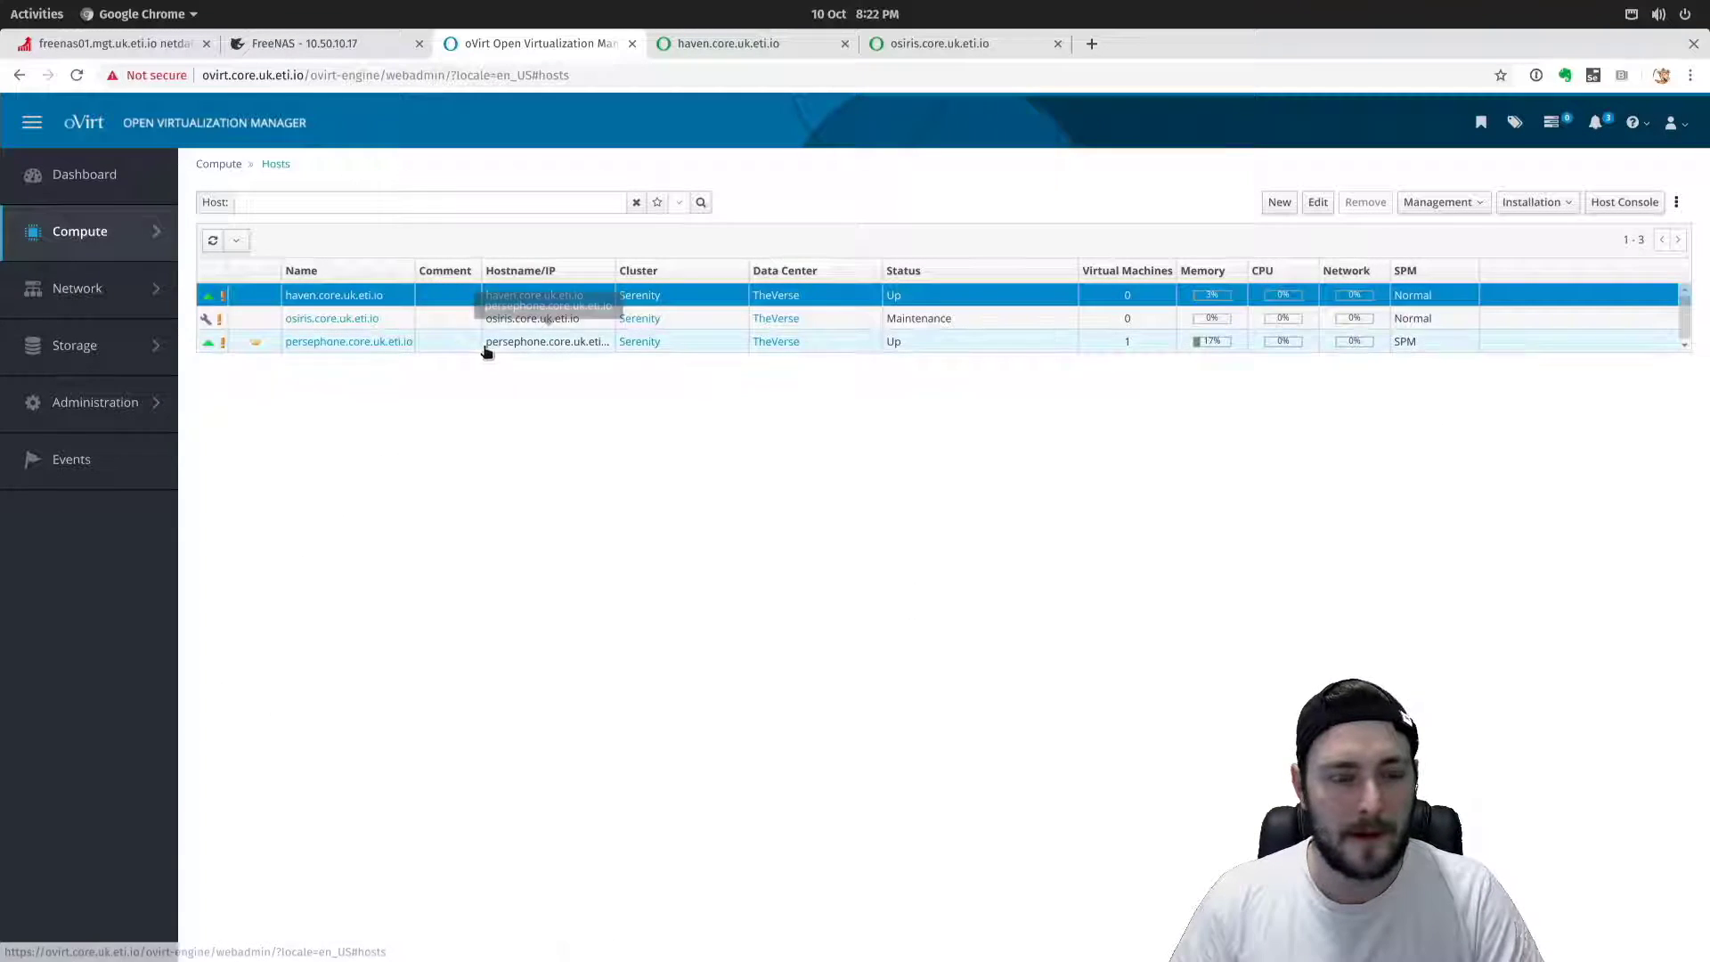
# Open the osiris.core.uk.eti.io host's details from the Hosts list.
pyautogui.click(336, 319)
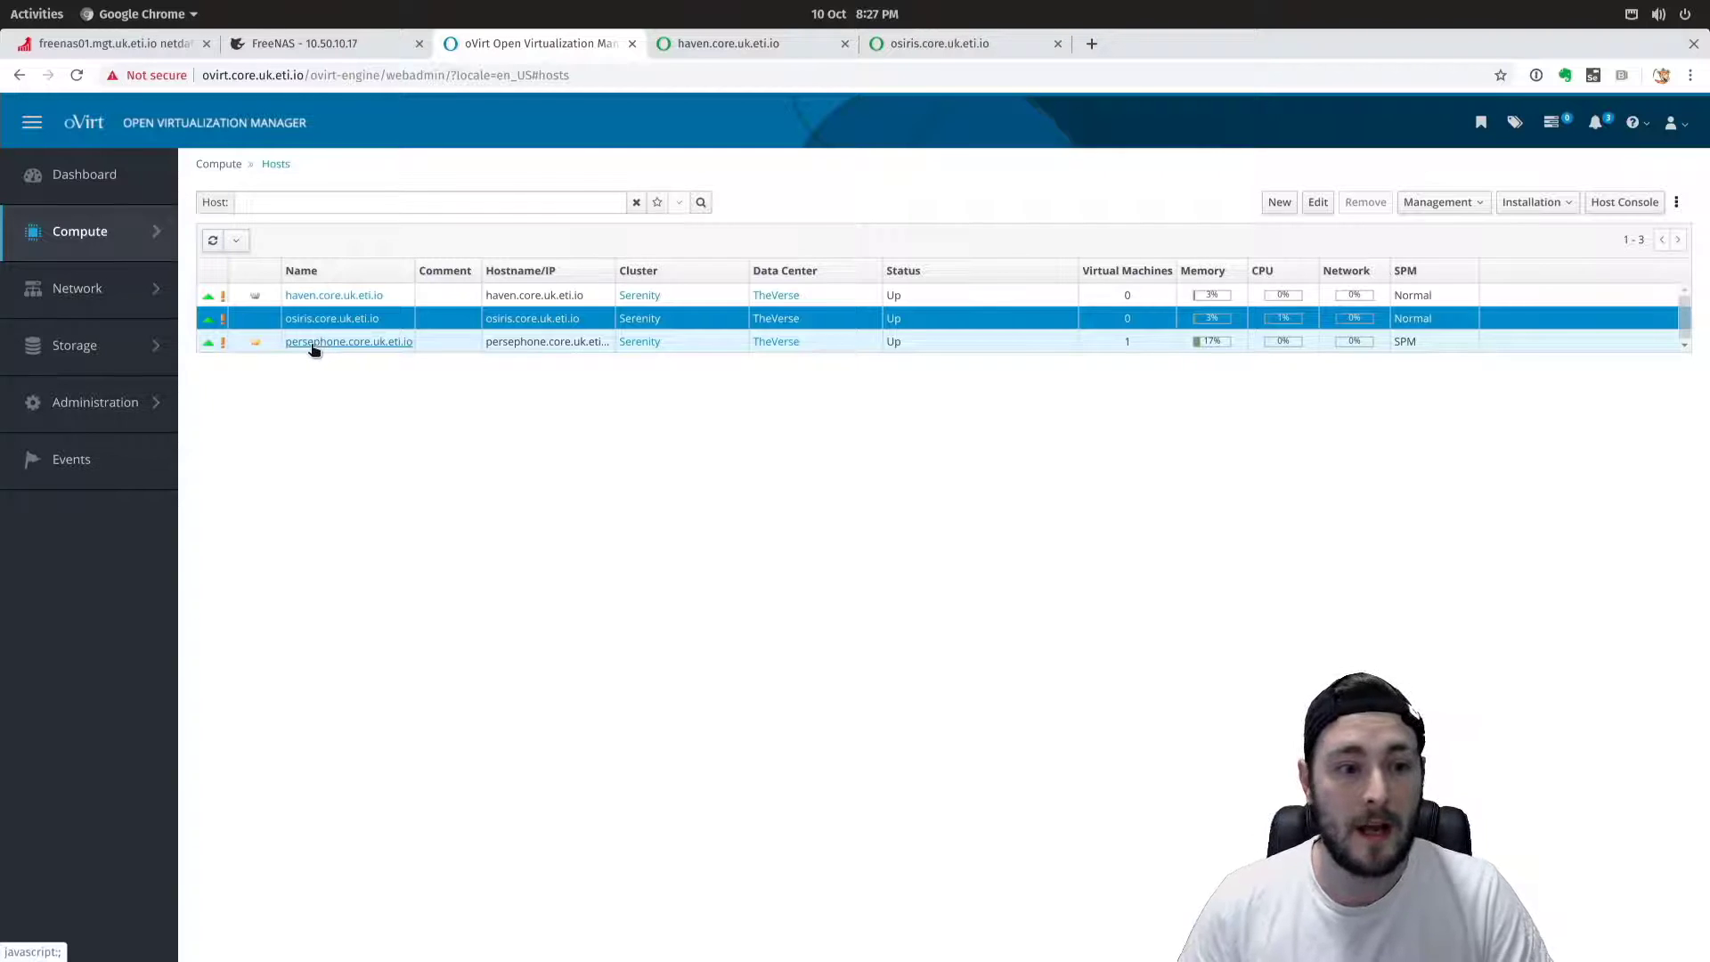
# Put persephone into maintenance with the reason 'Configure network' and return to the hosts list.
pyautogui.click(350, 344)
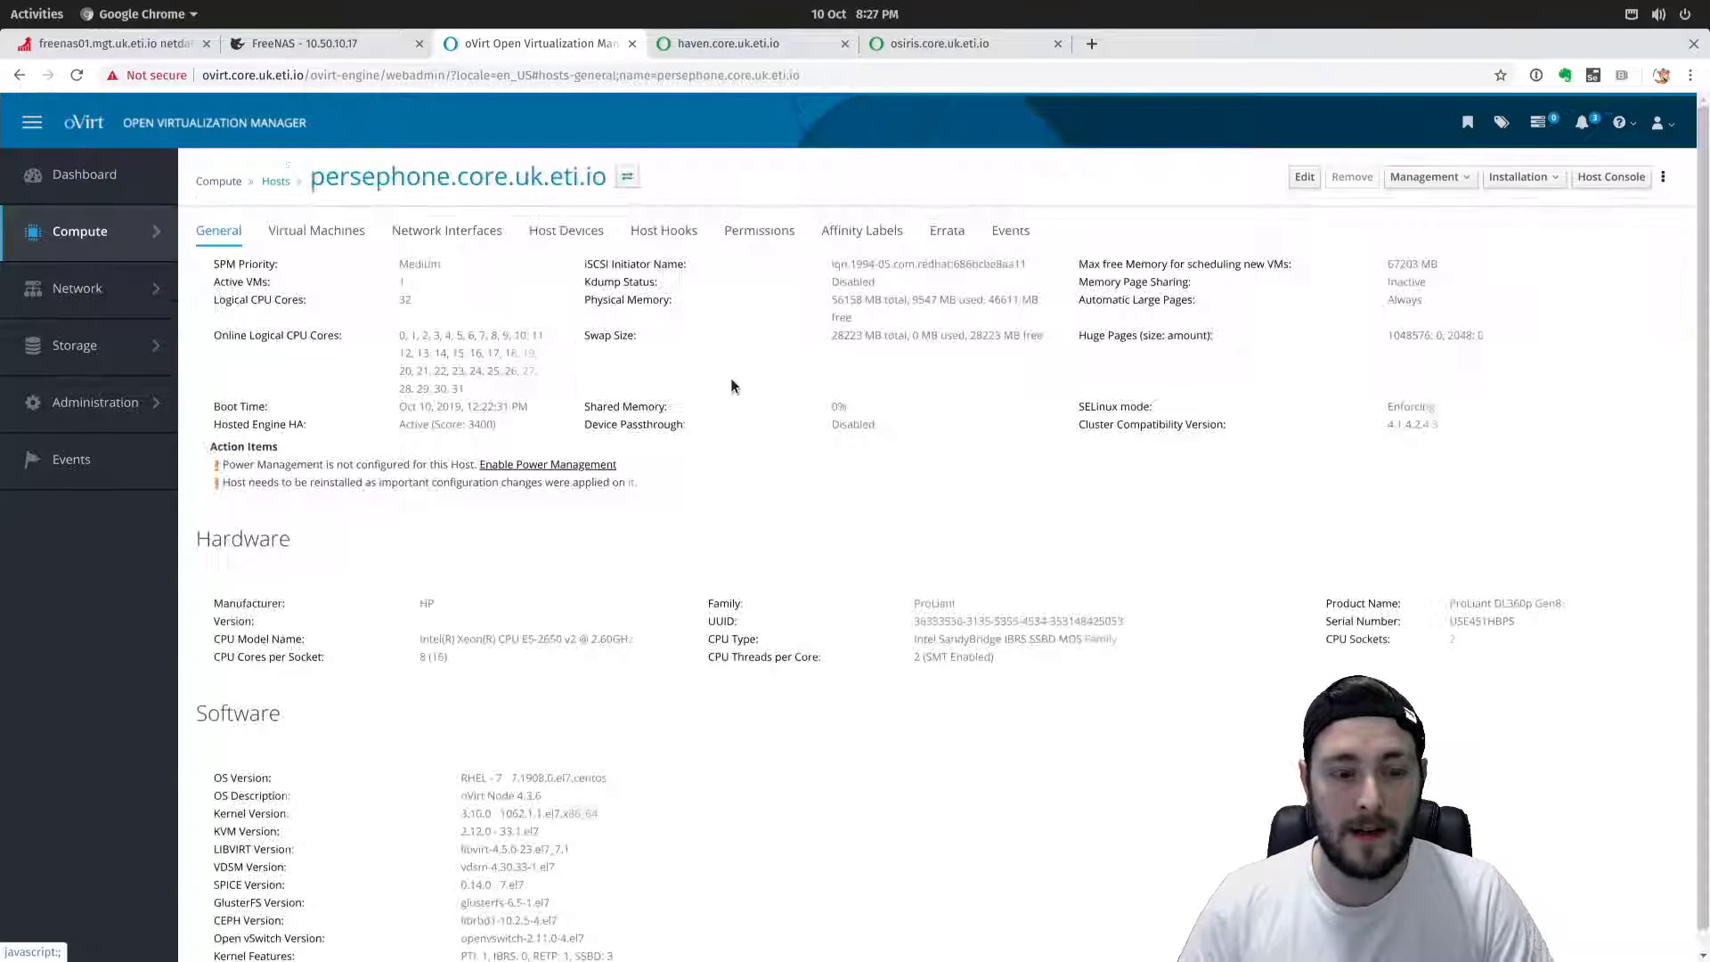
pyautogui.click(1427, 180)
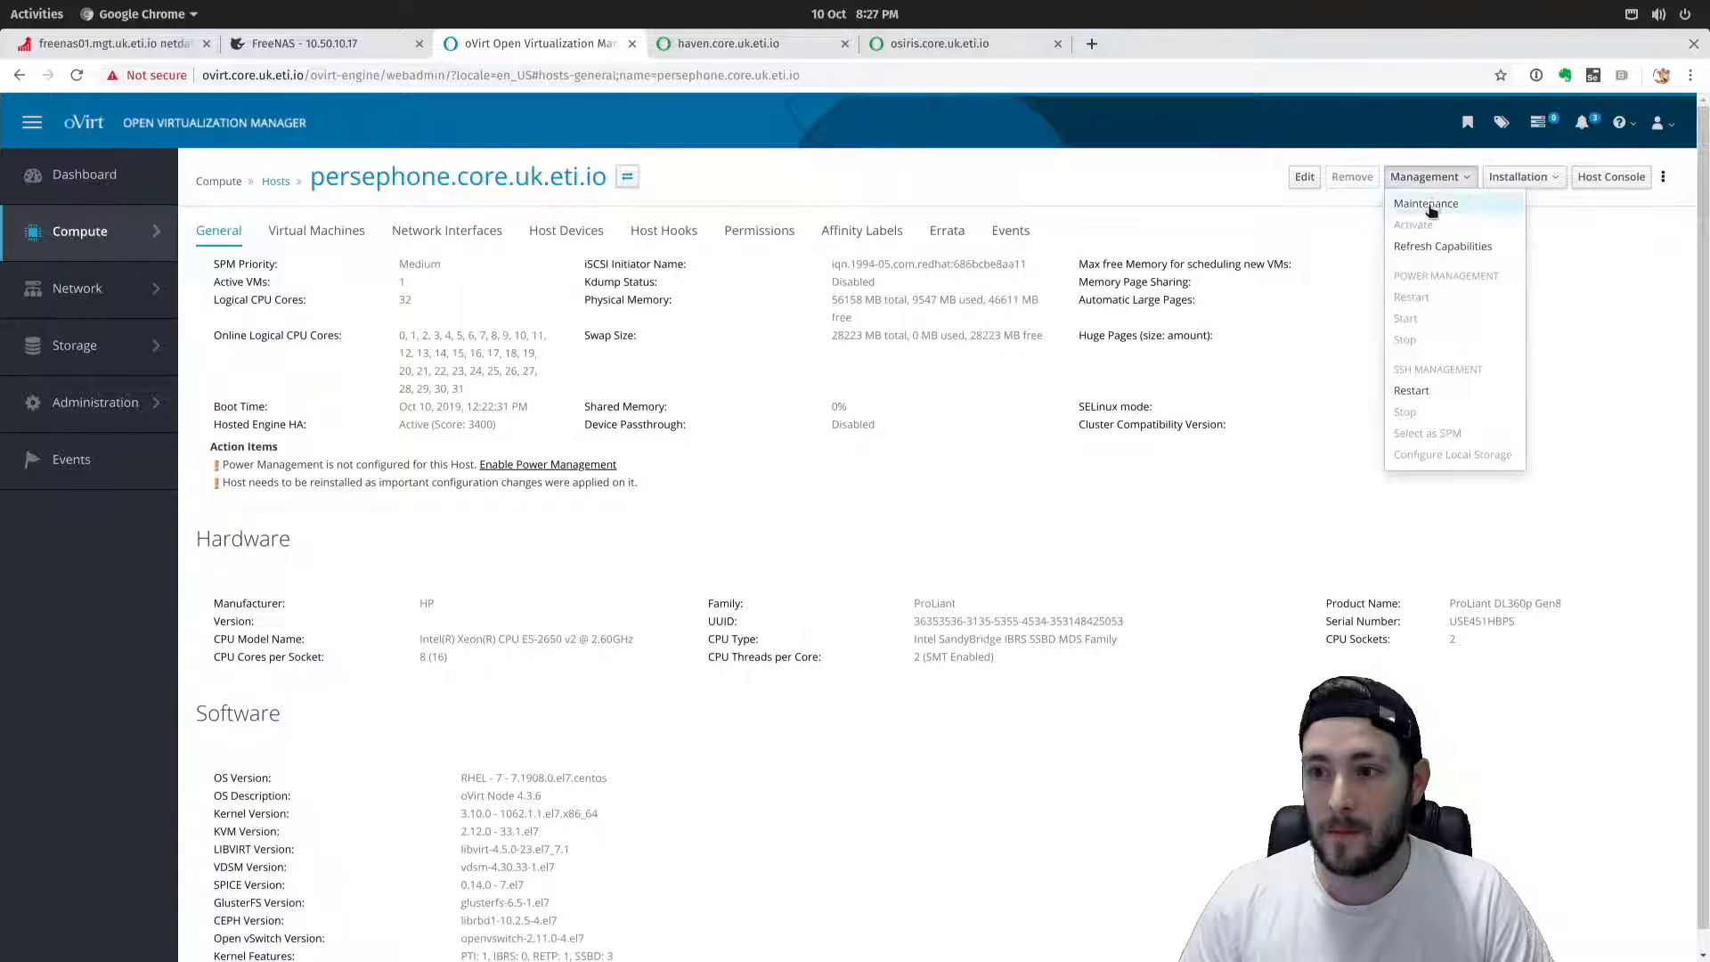
pyautogui.click(1416, 206)
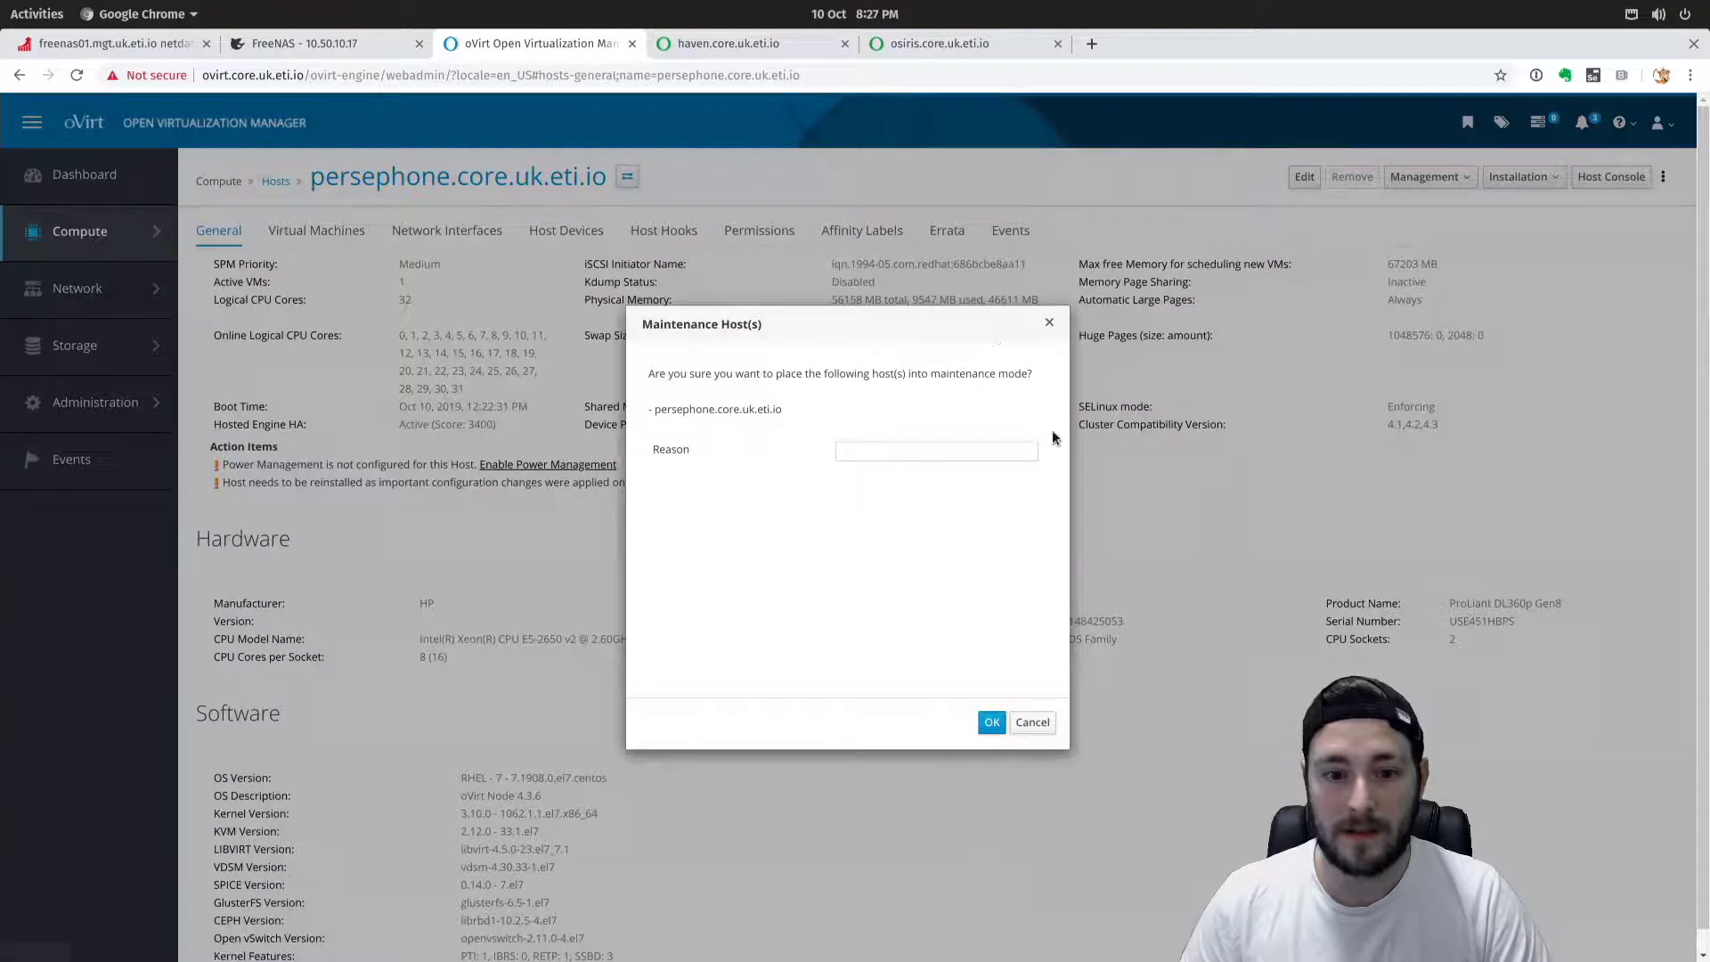
pyautogui.click(913, 456)
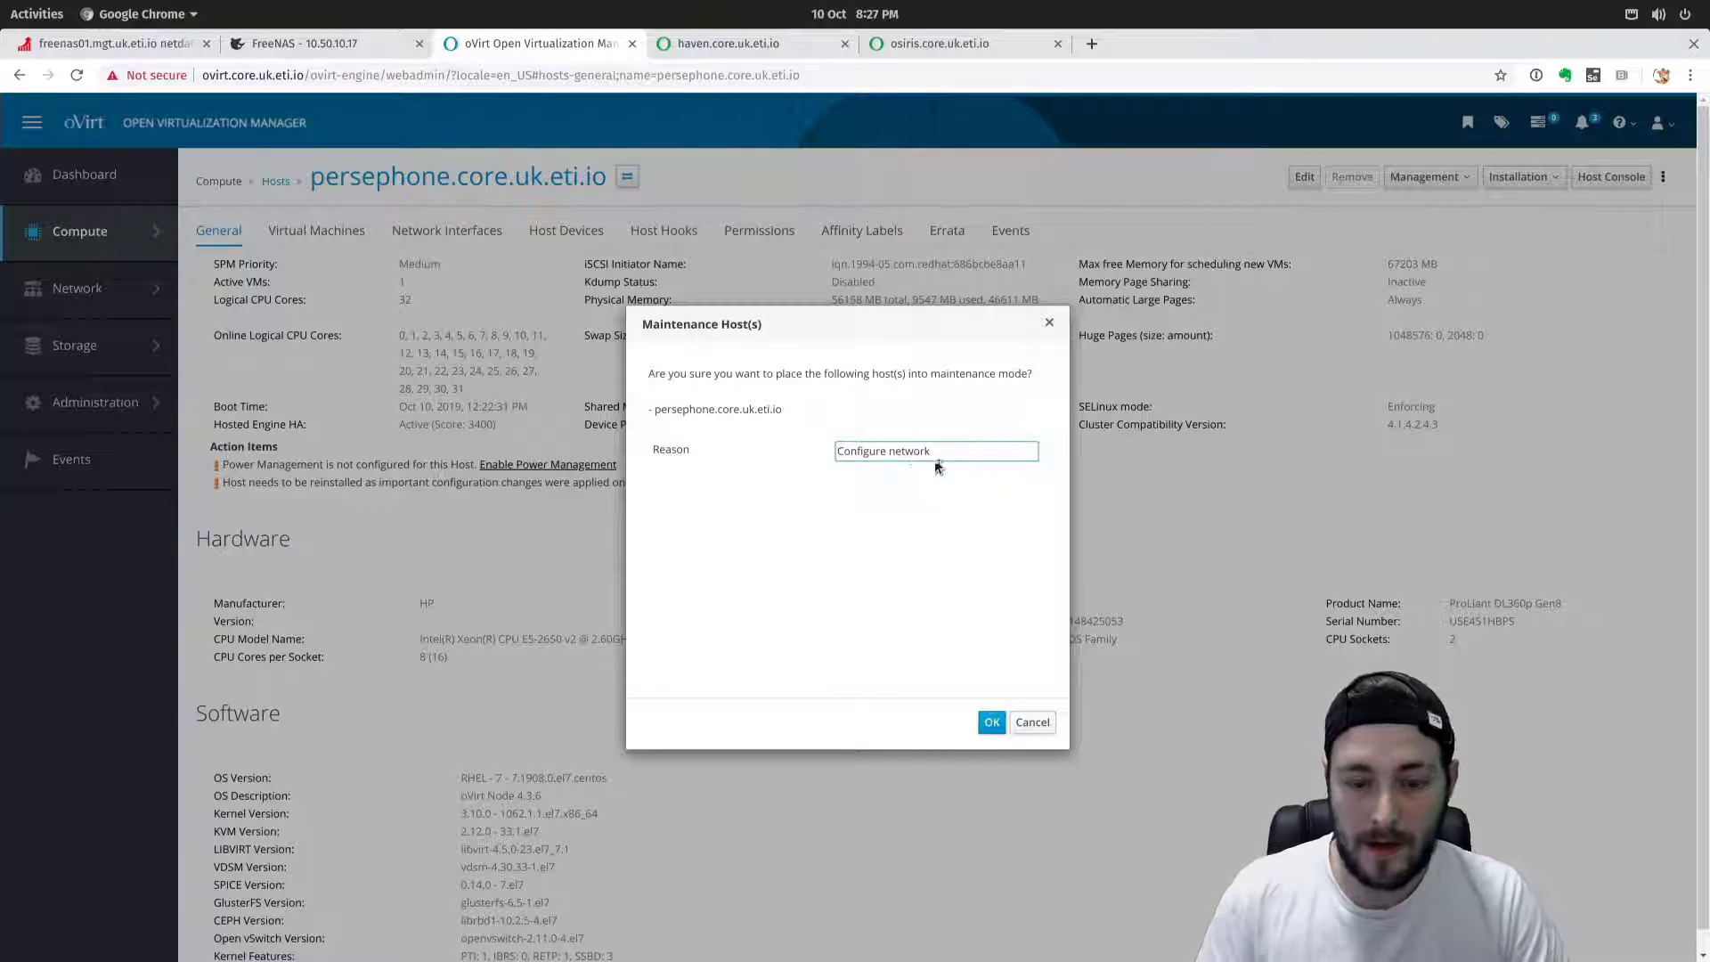
pyautogui.click(992, 724)
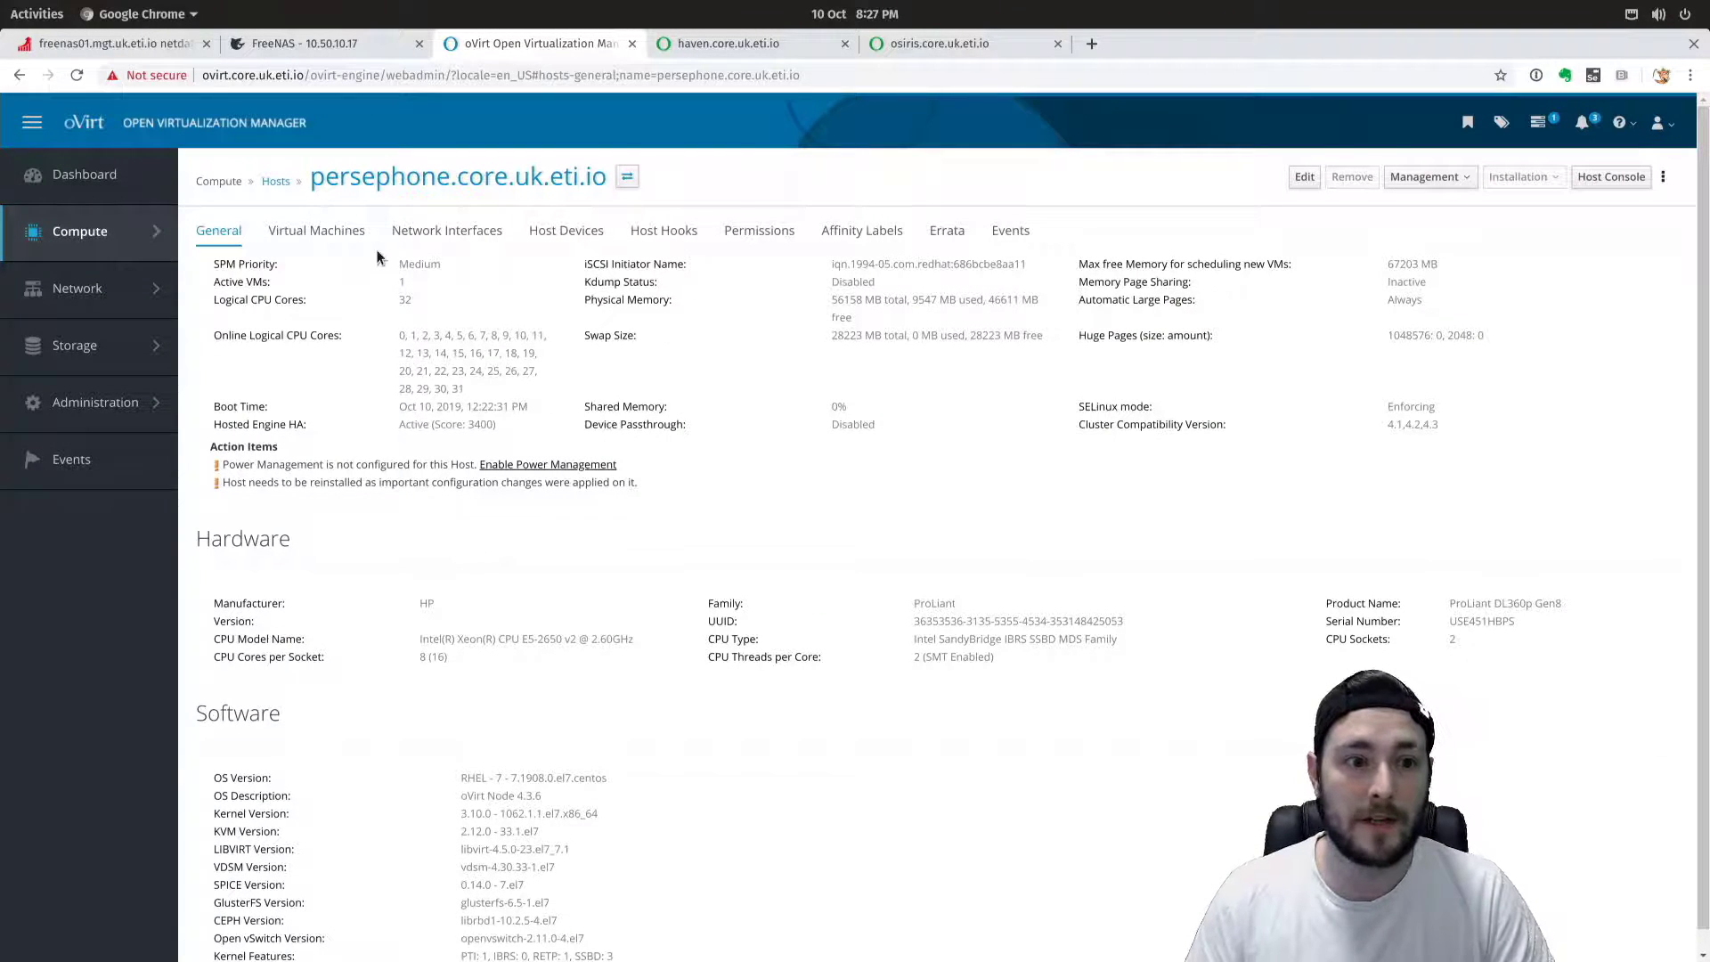
pyautogui.click(275, 181)
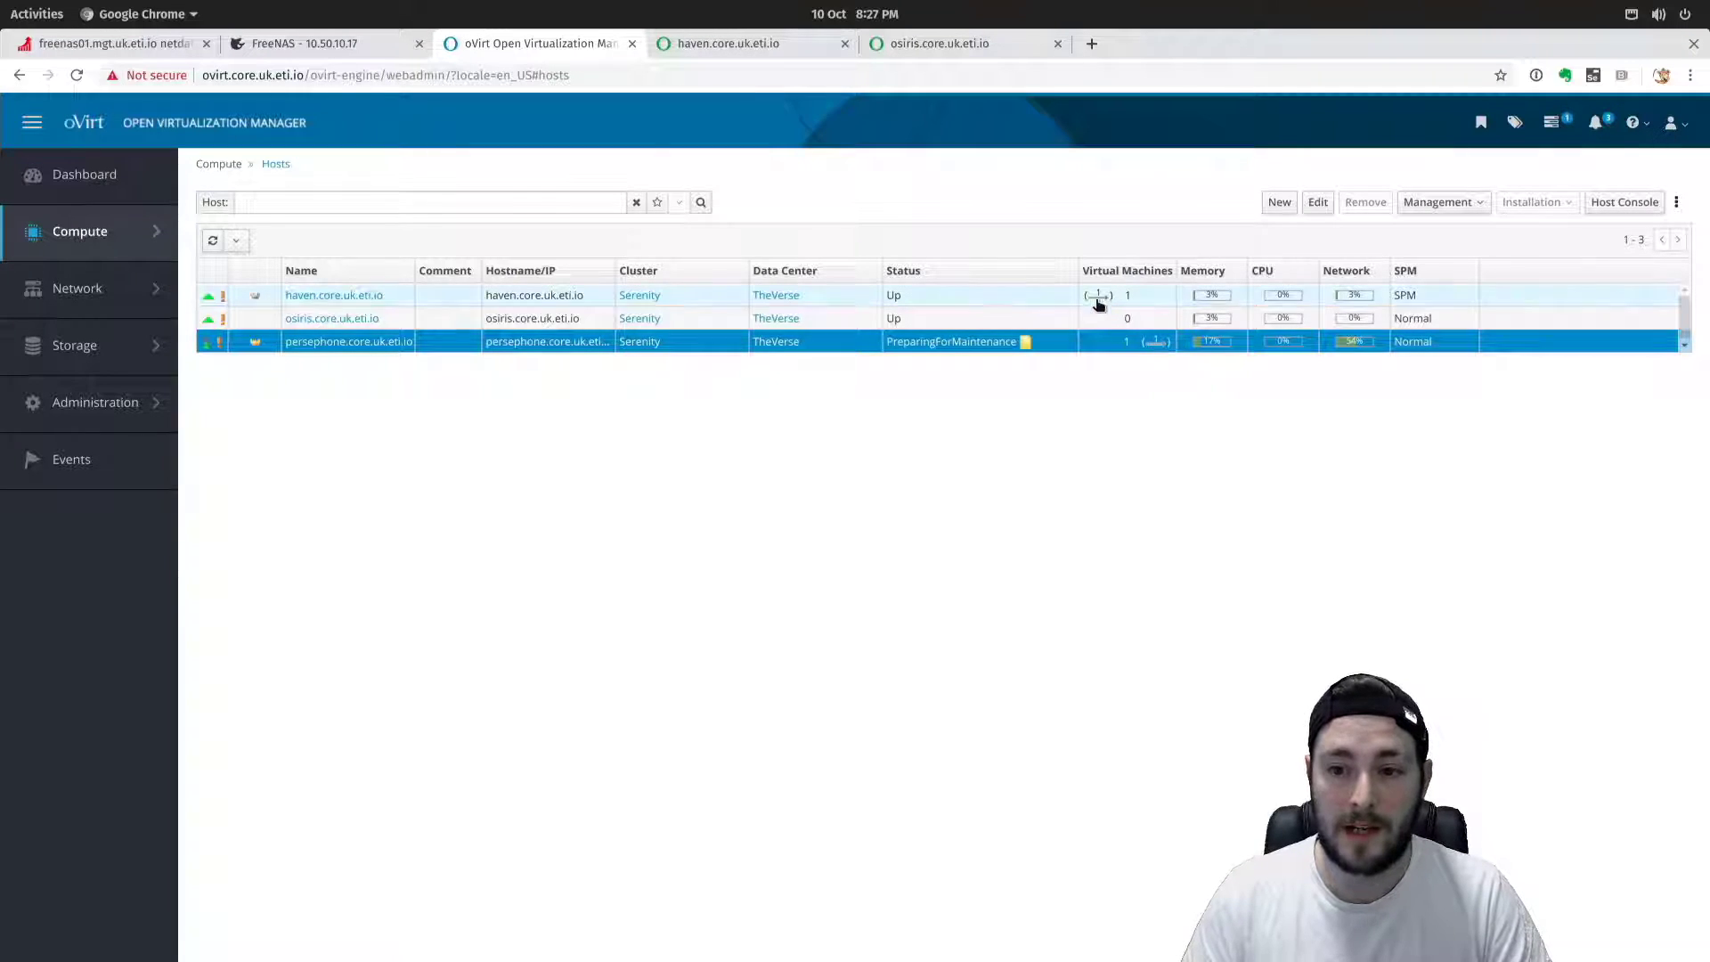
# Select persephone in the Hosts list and, once it shows Maintenance, open its details page.
pyautogui.click(1357, 348)
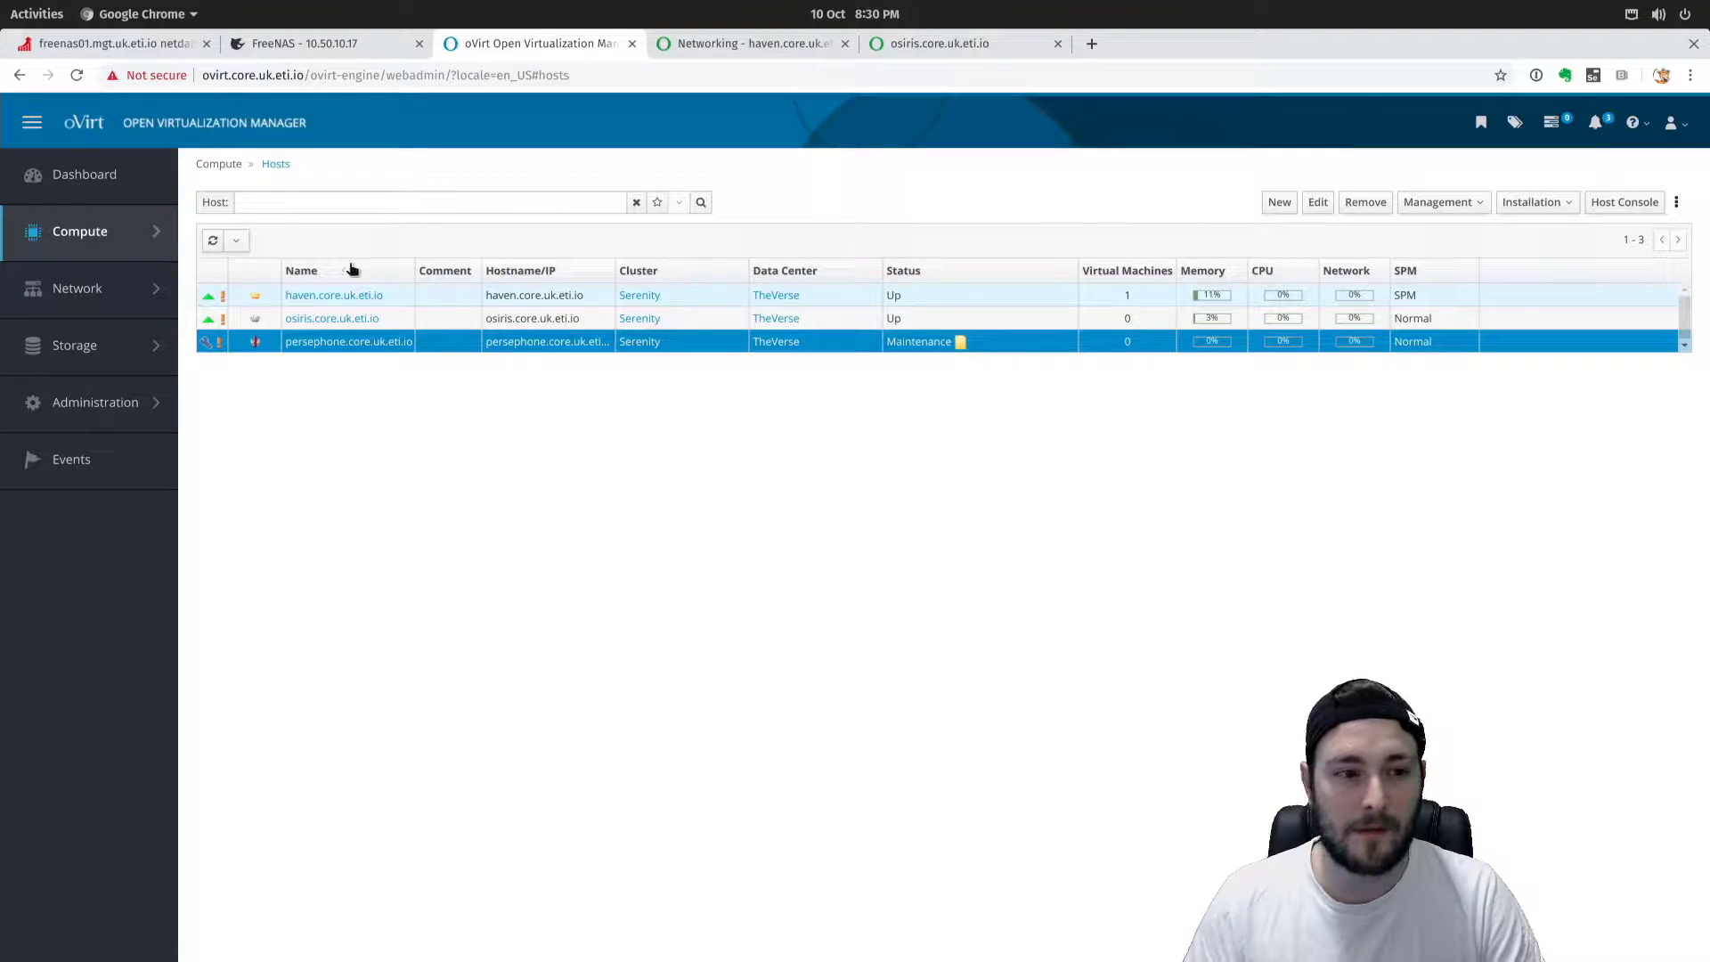
pyautogui.moveTo(282, 295); pyautogui.dragTo(287, 296)
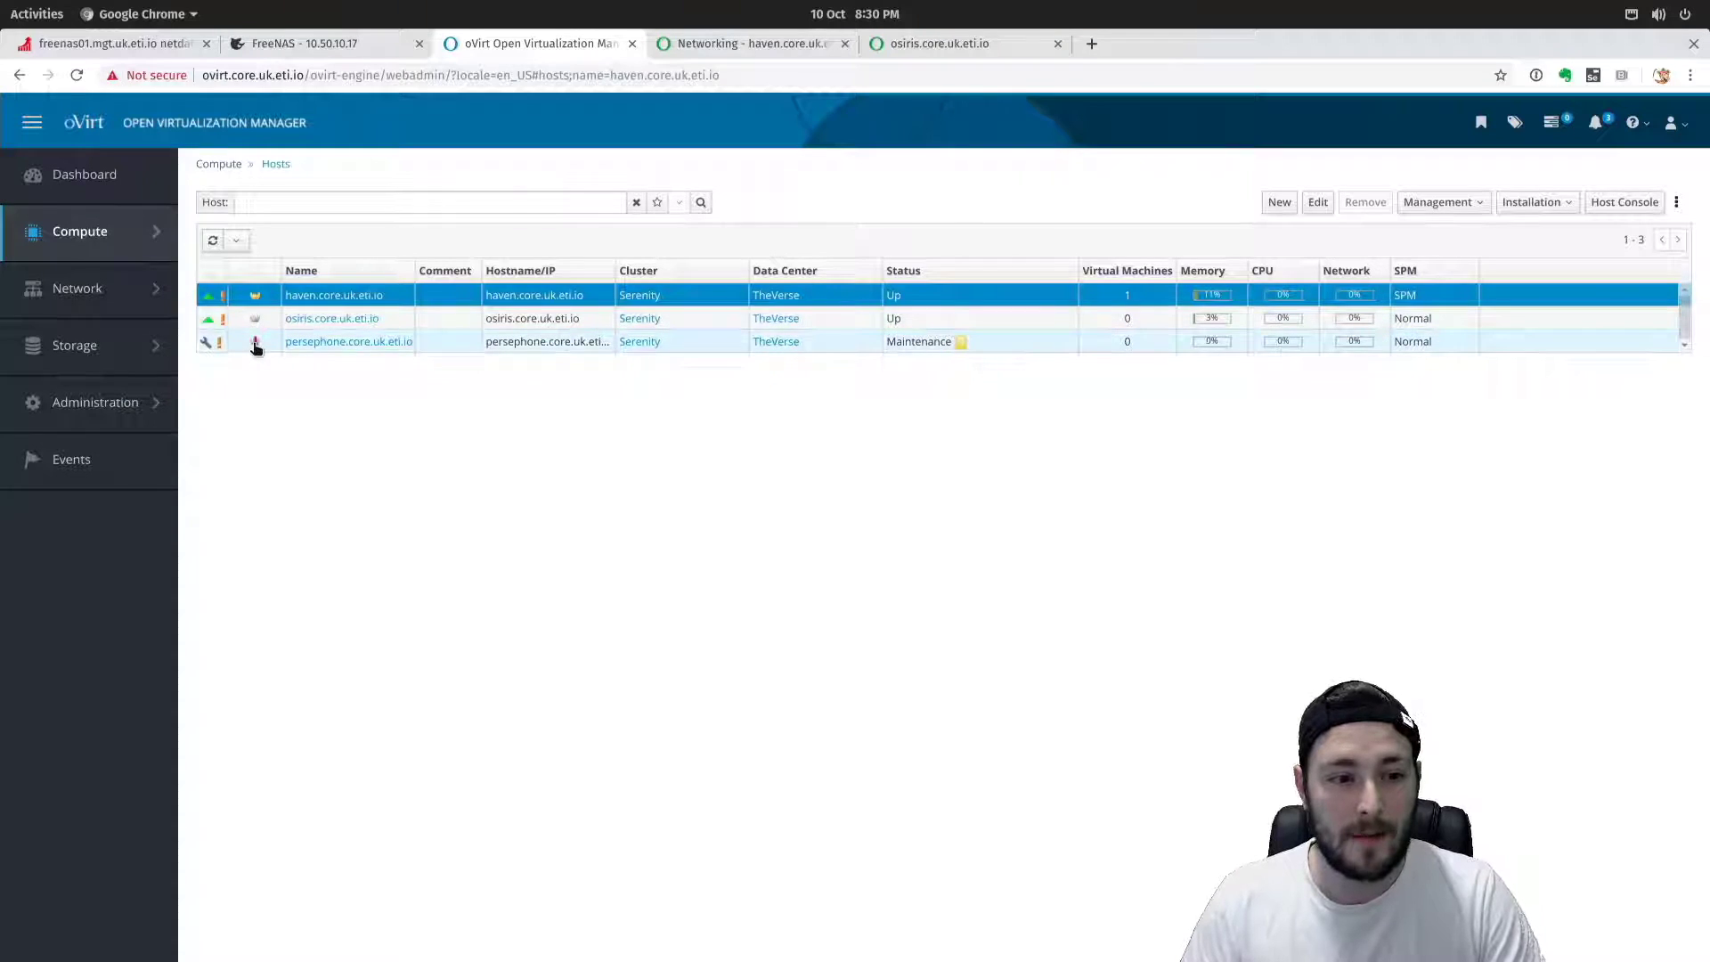
pyautogui.moveTo(256, 347)
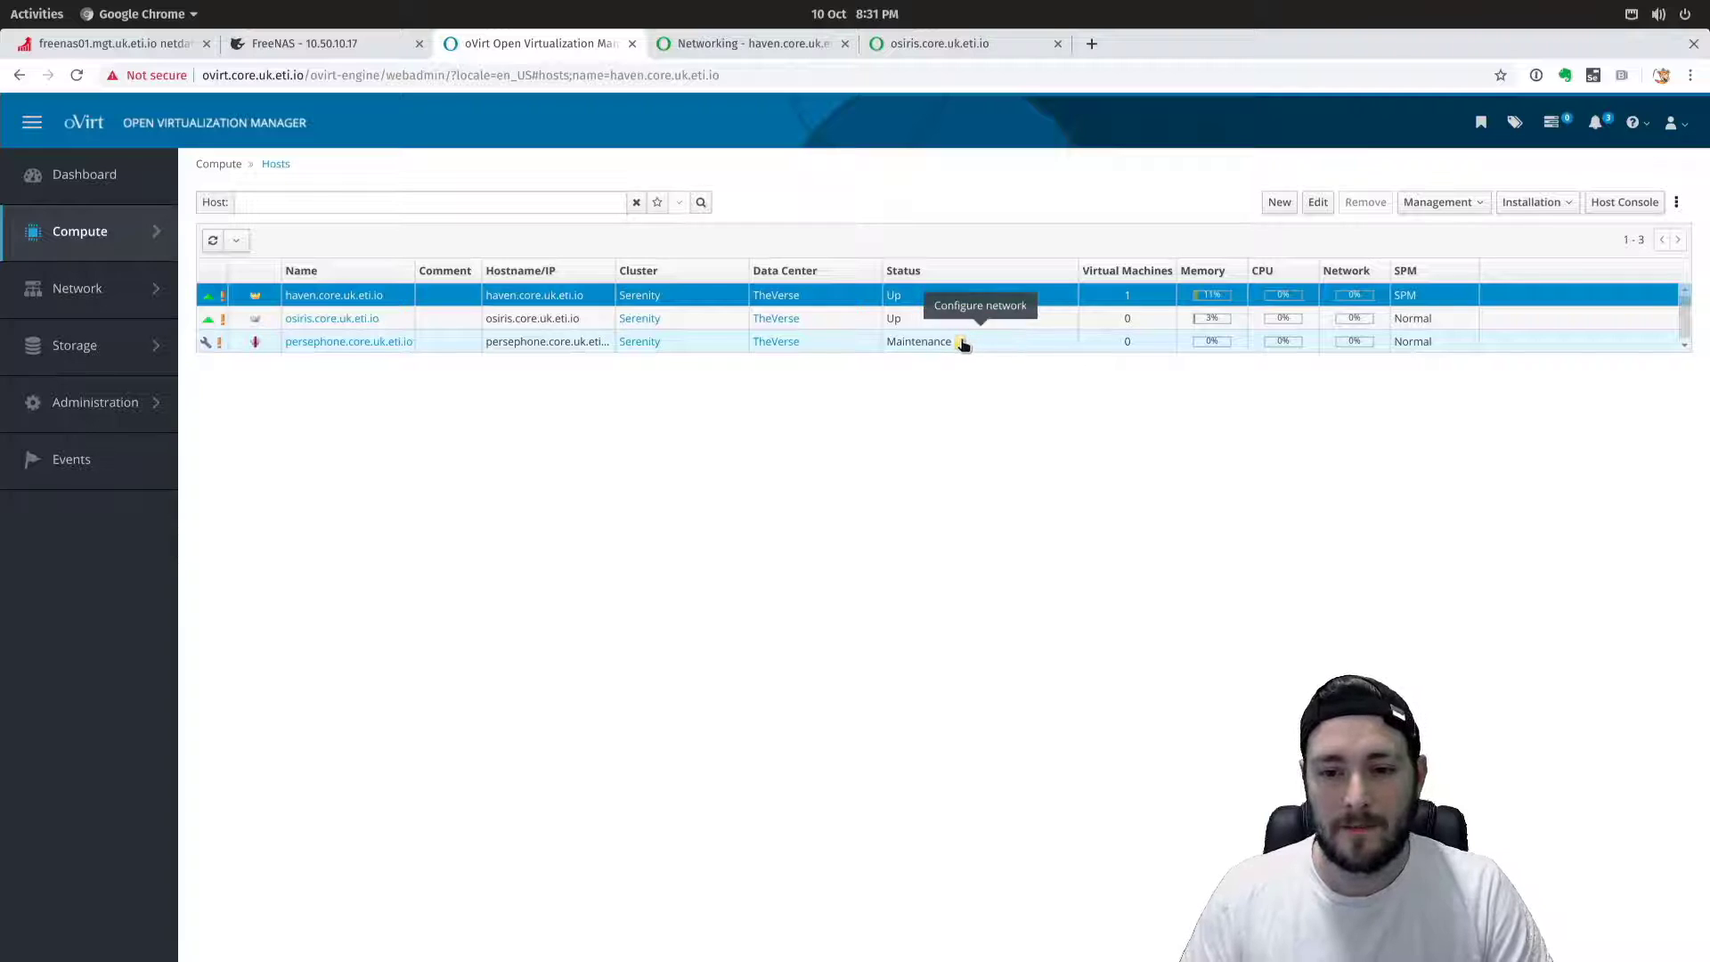
pyautogui.click(375, 341)
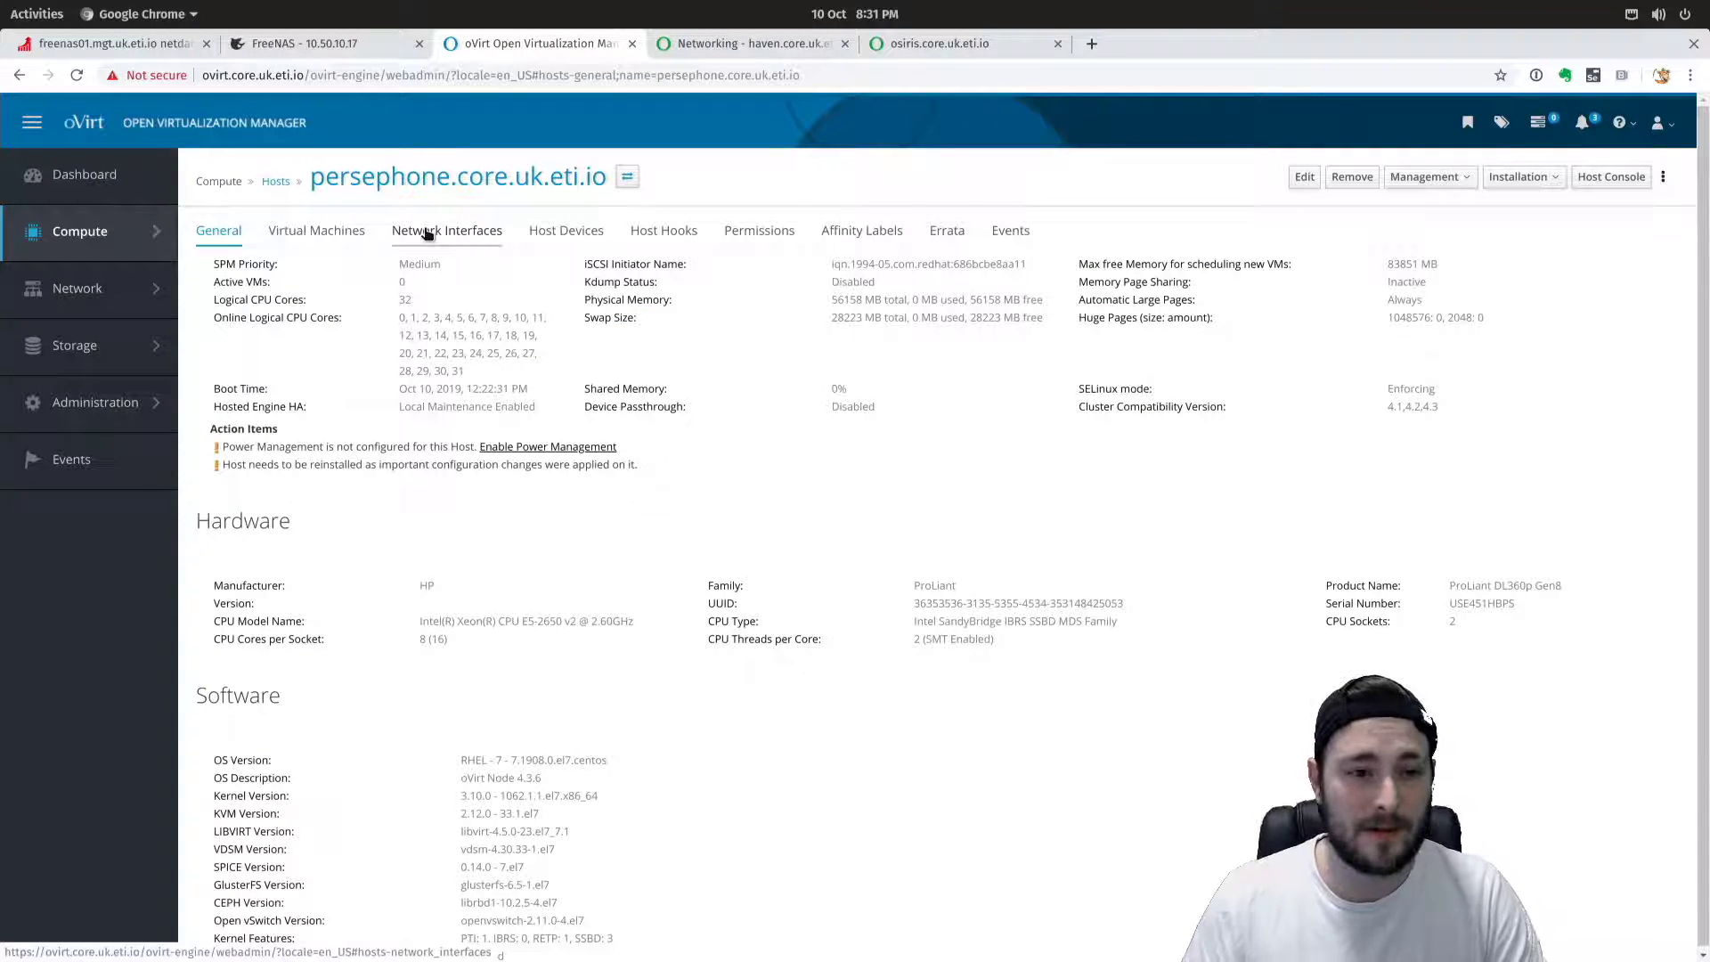
pyautogui.click(487, 236)
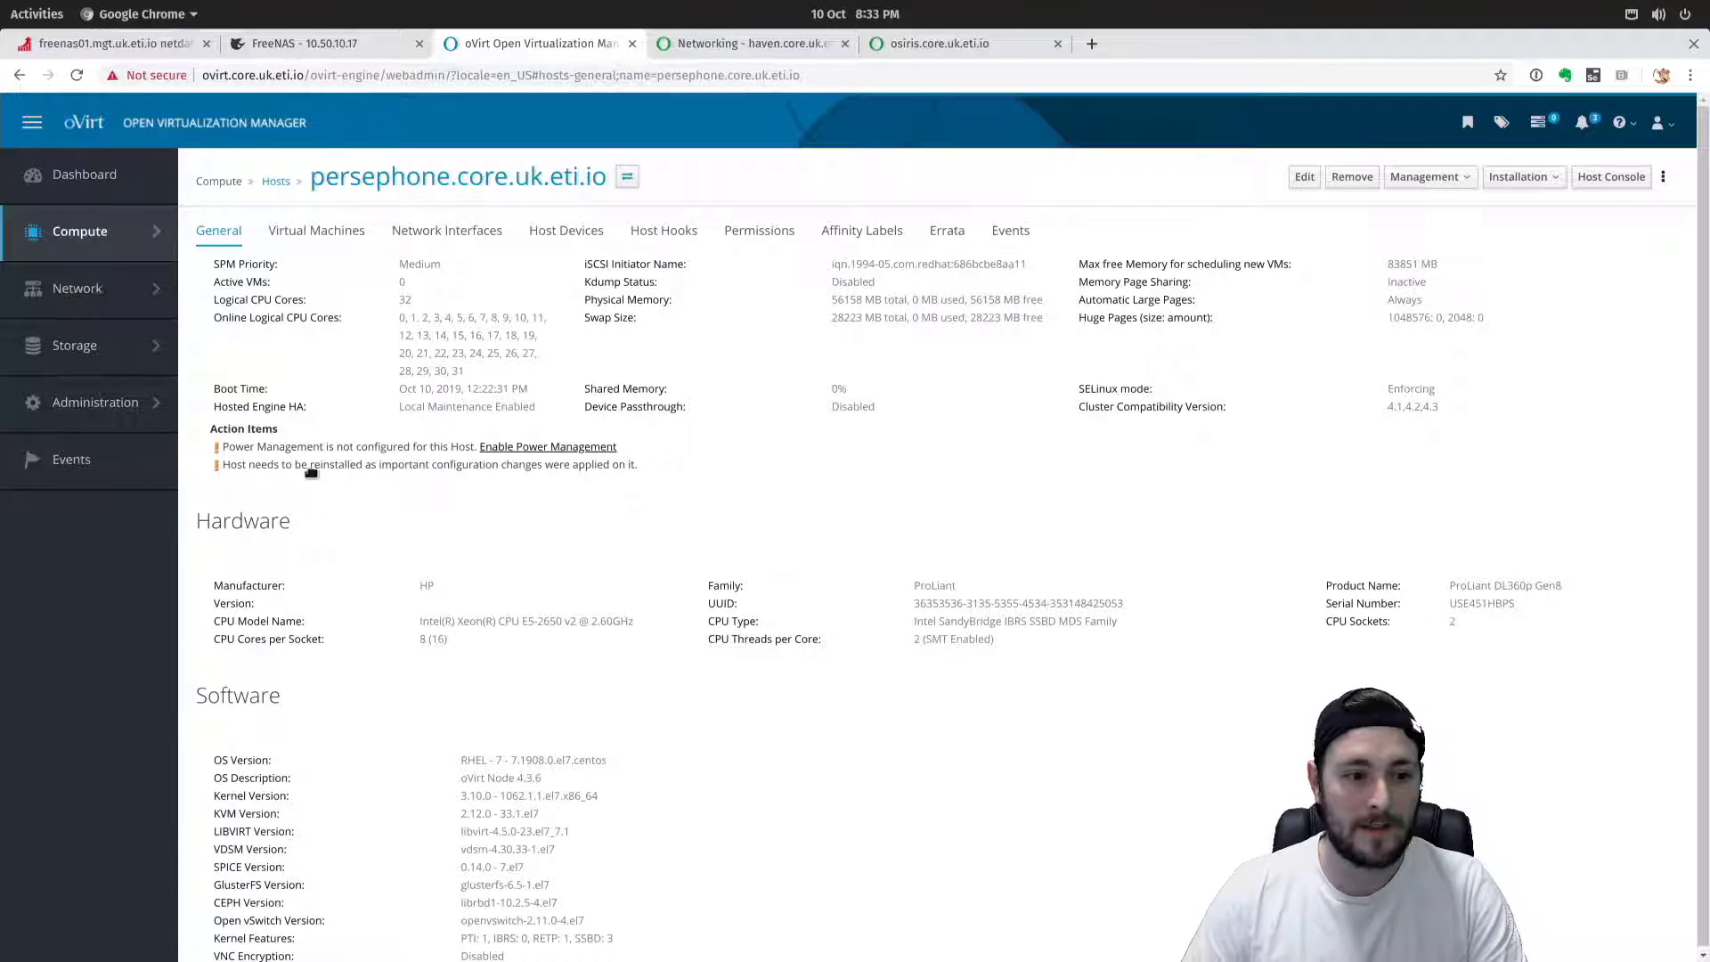
pyautogui.moveTo(686, 481); pyautogui.dragTo(203, 476)
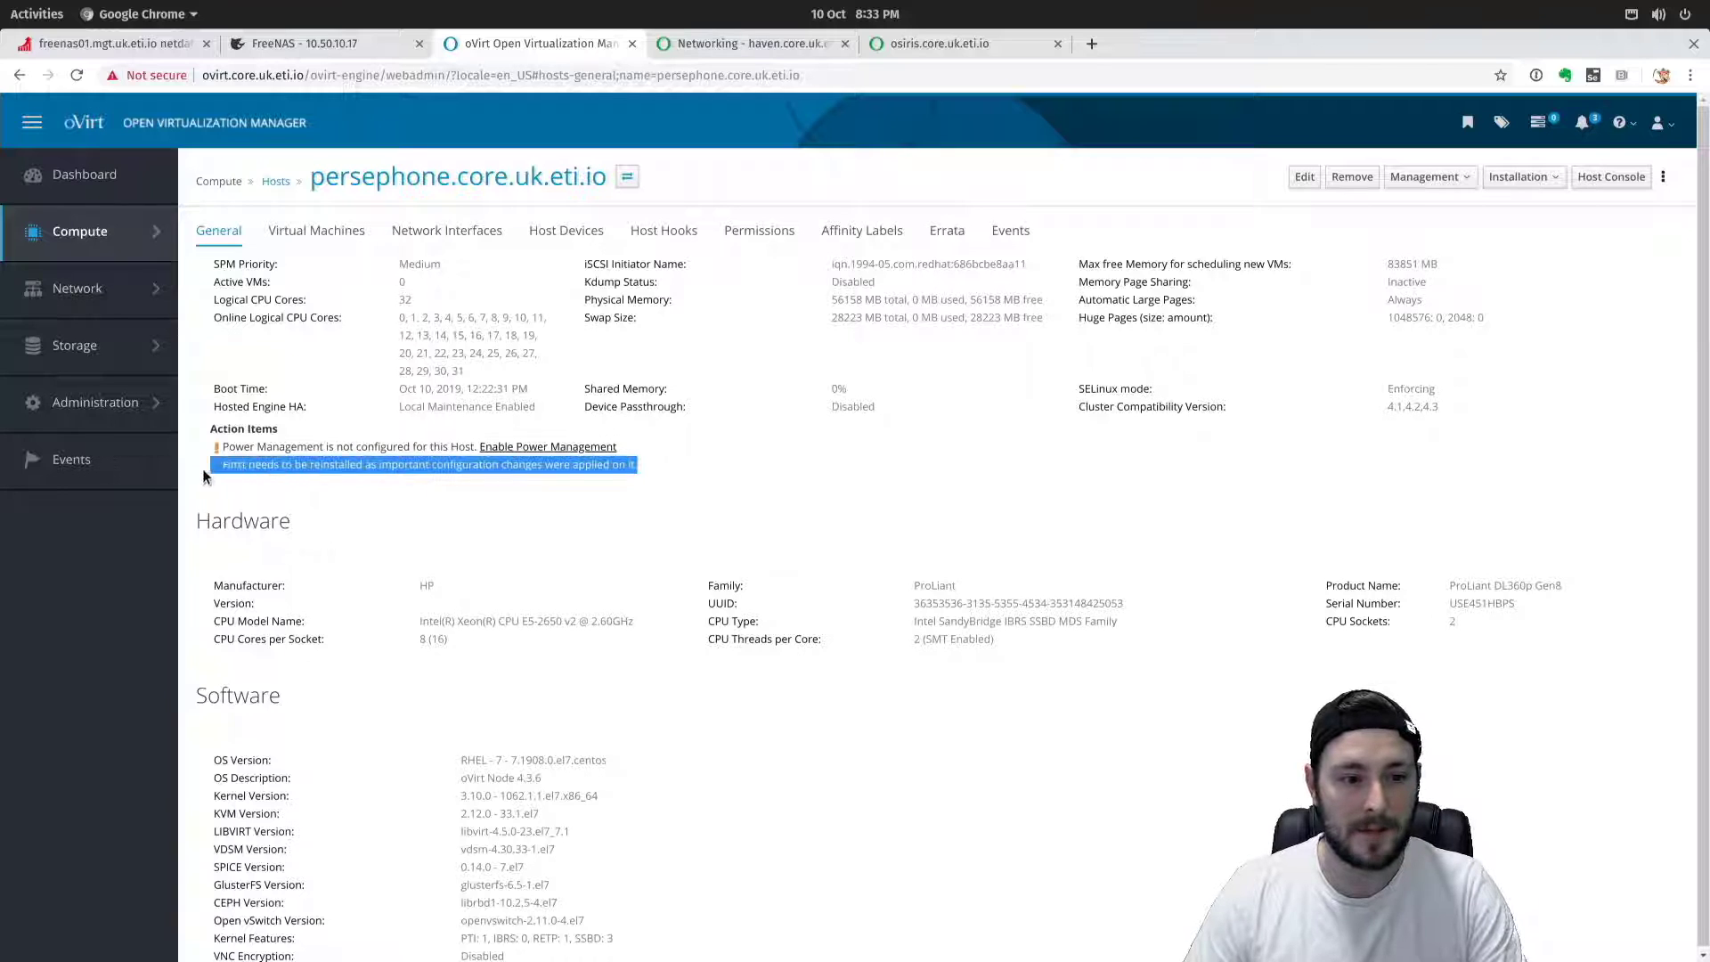
pyautogui.click(267, 470)
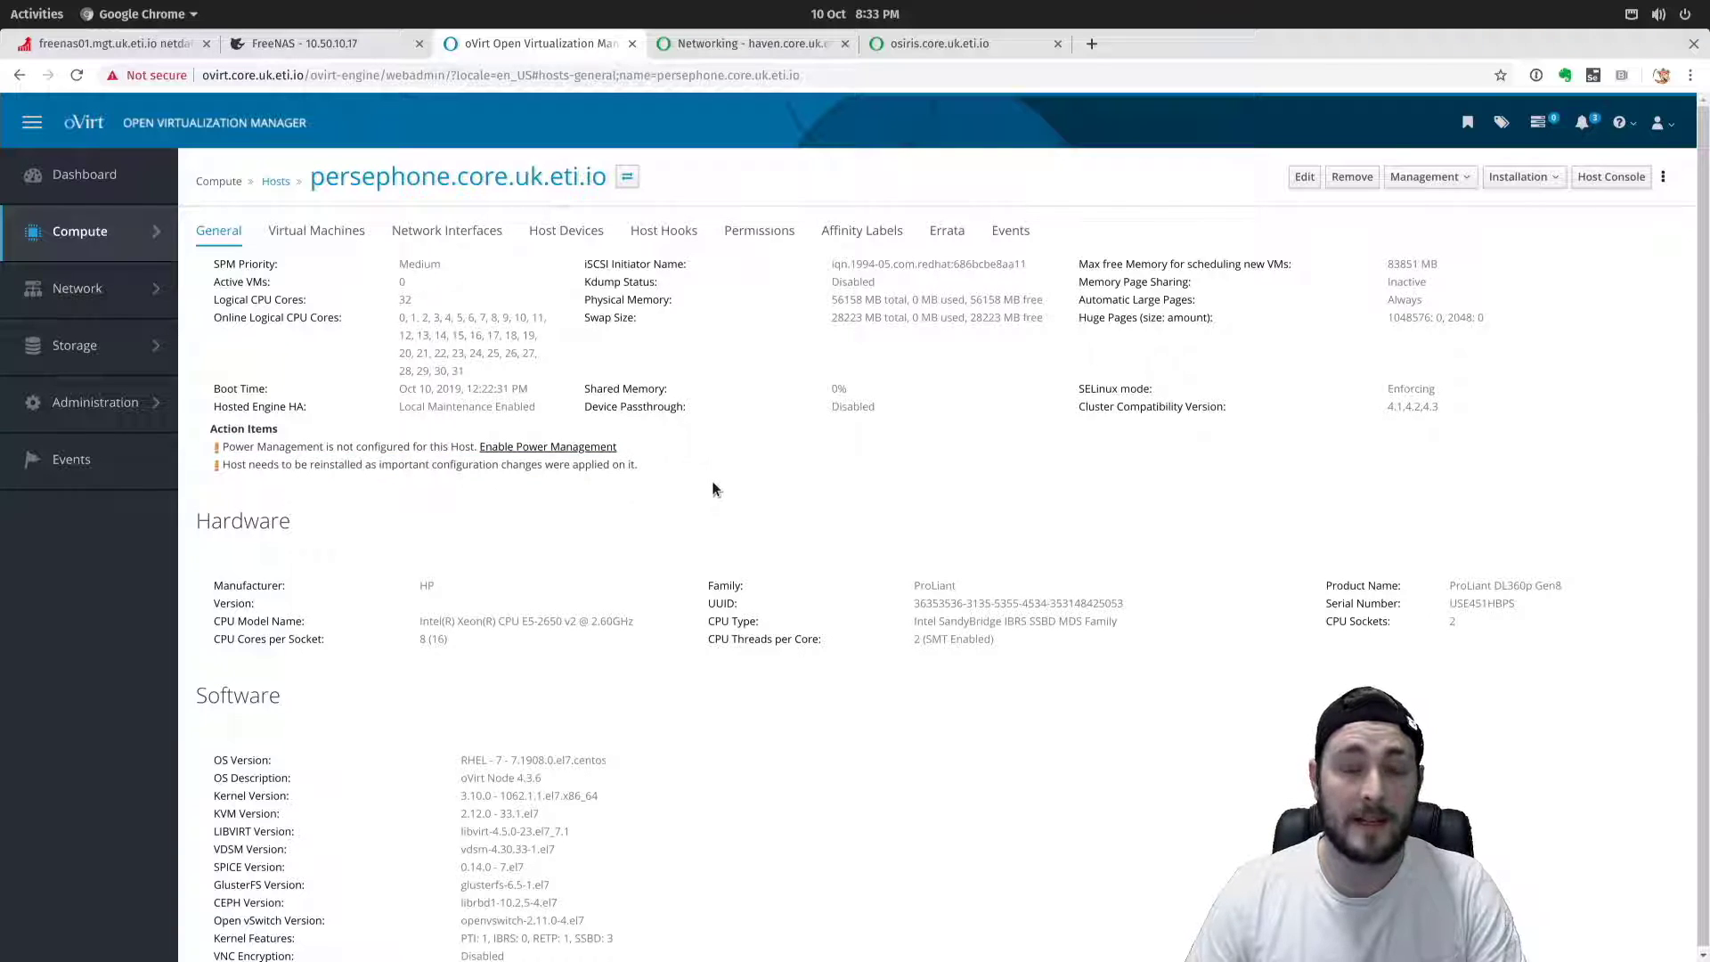
pyautogui.moveTo(635, 471); pyautogui.dragTo(521, 467)
pyautogui.click(521, 467)
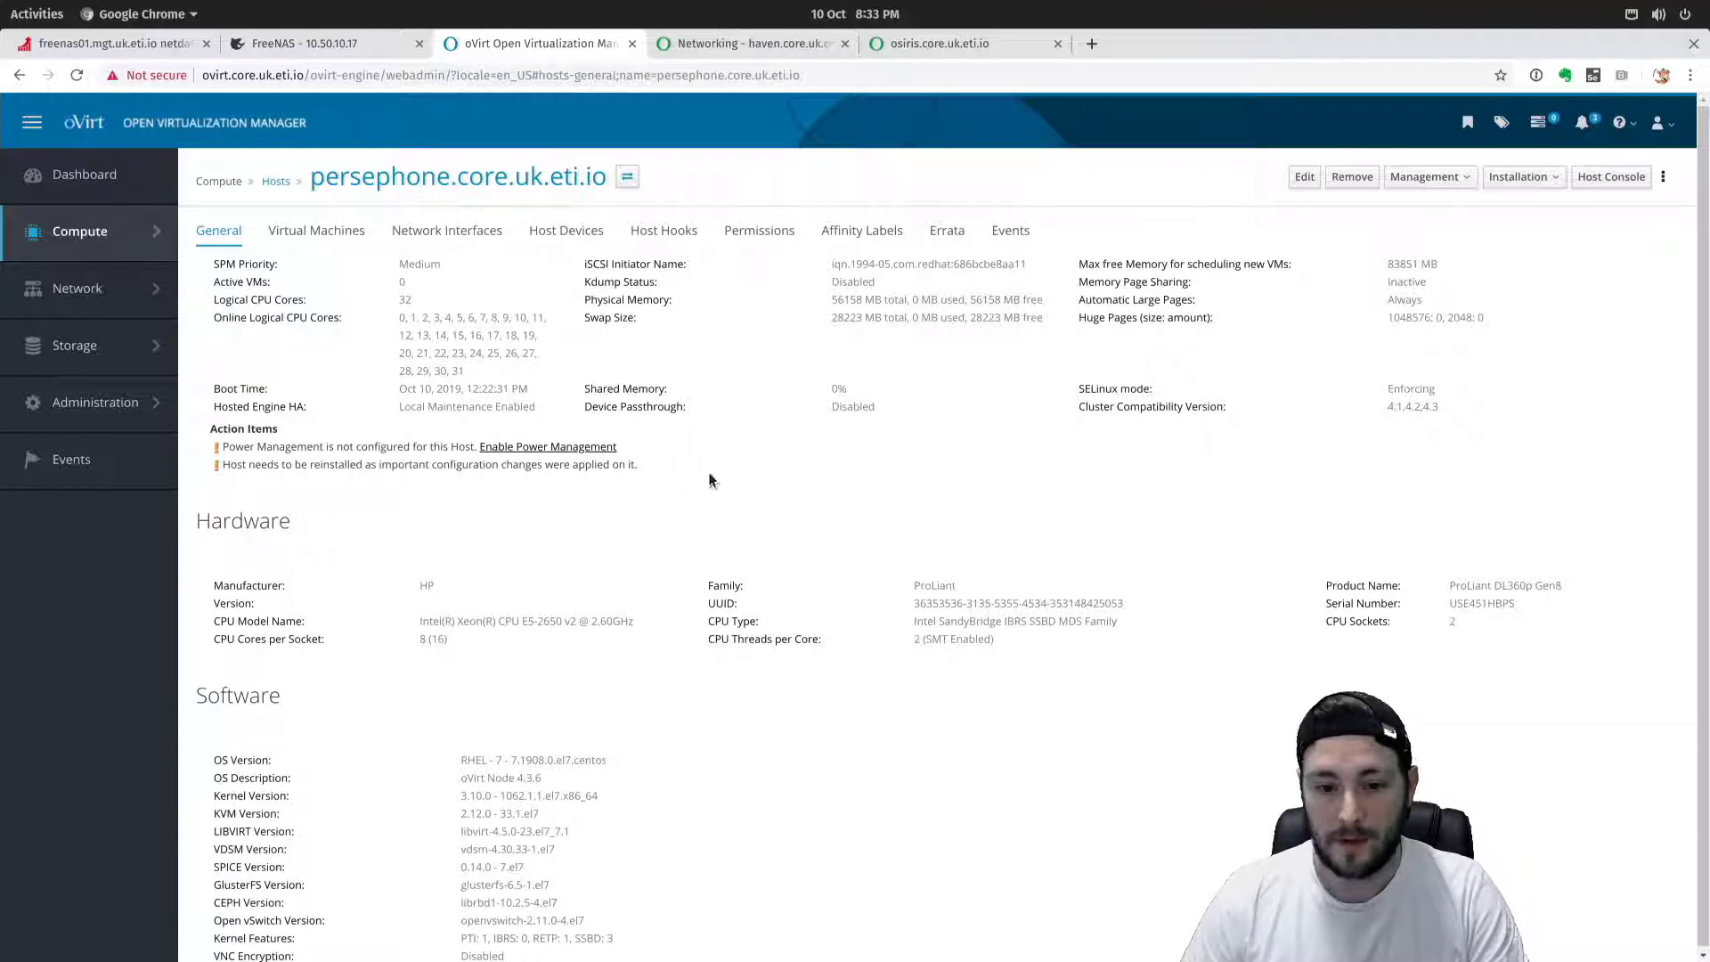
# In persephone's host settings, reset the kernel options and enable Hostdev Passthrough & SR-IOV and Nested Virtualization.
pyautogui.click(1304, 178)
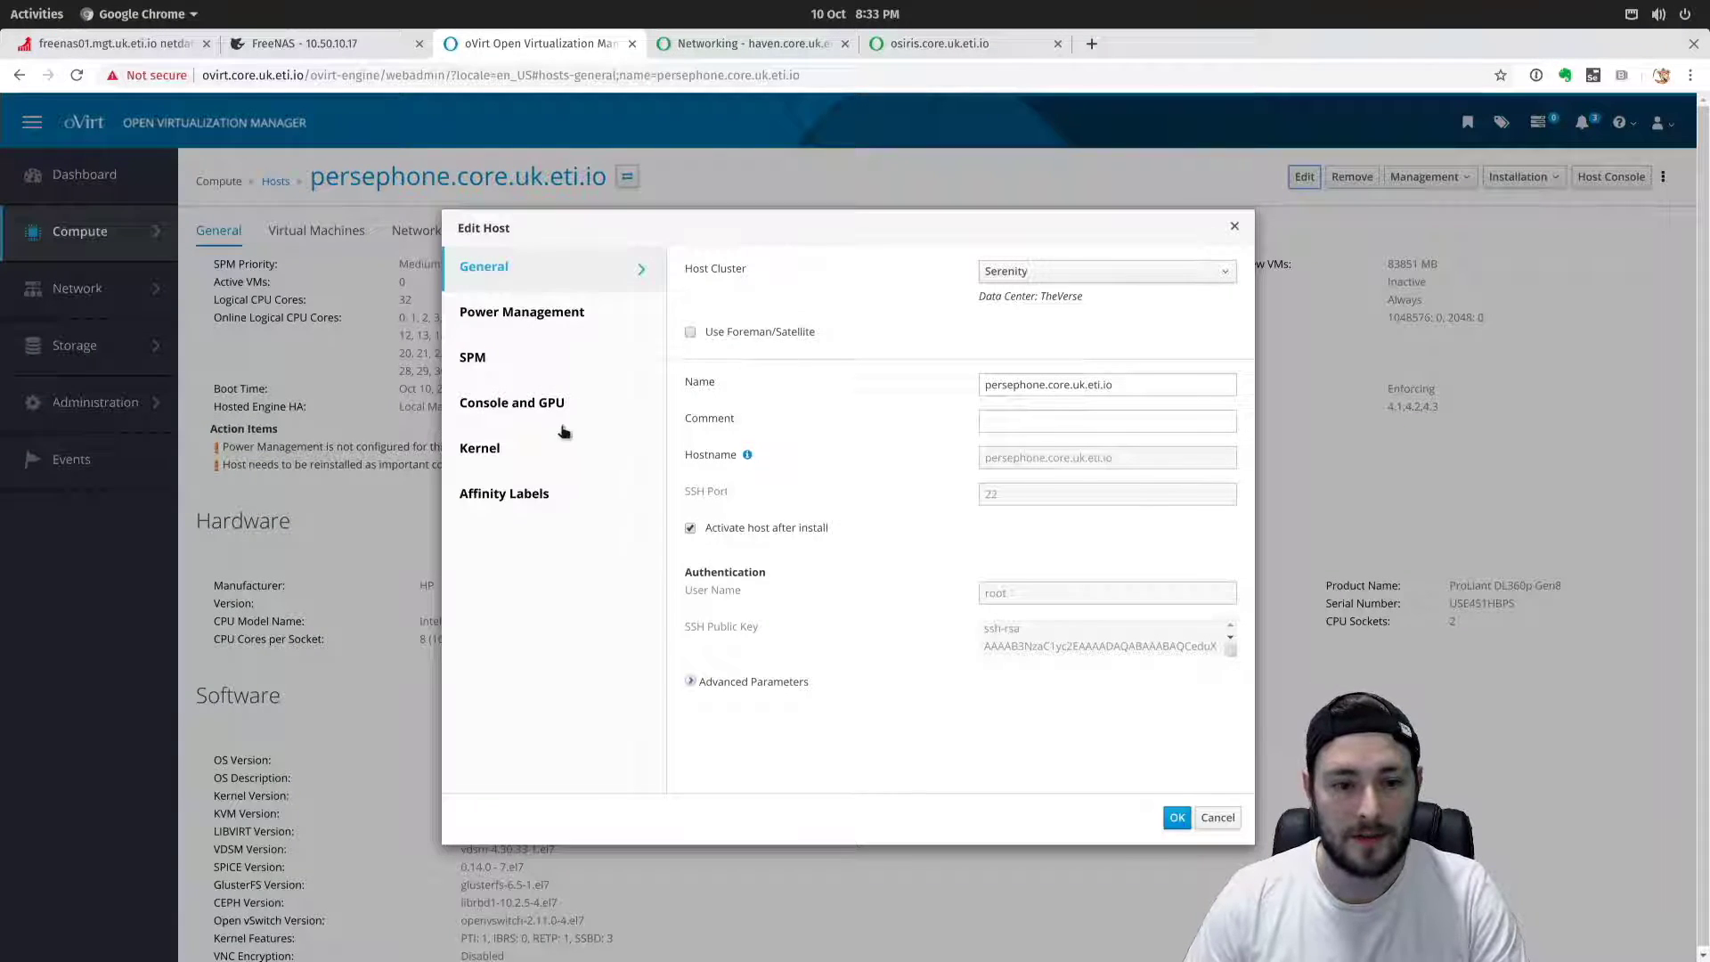
pyautogui.click(525, 456)
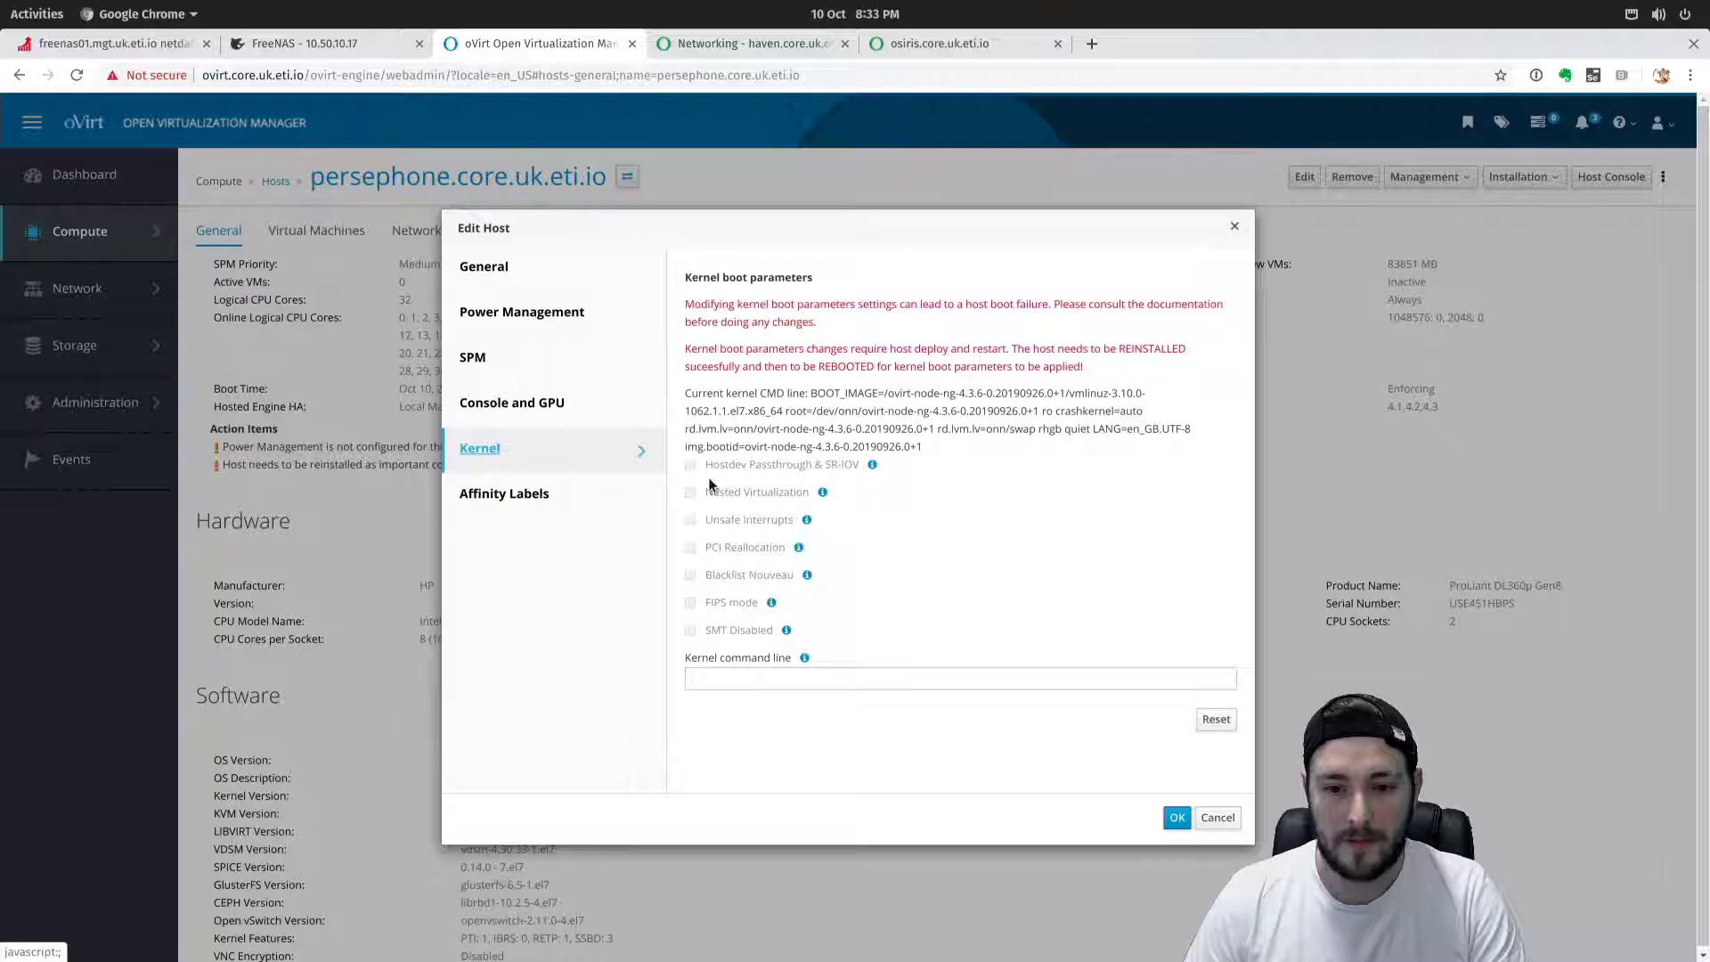
pyautogui.moveTo(724, 467); pyautogui.dragTo(830, 494)
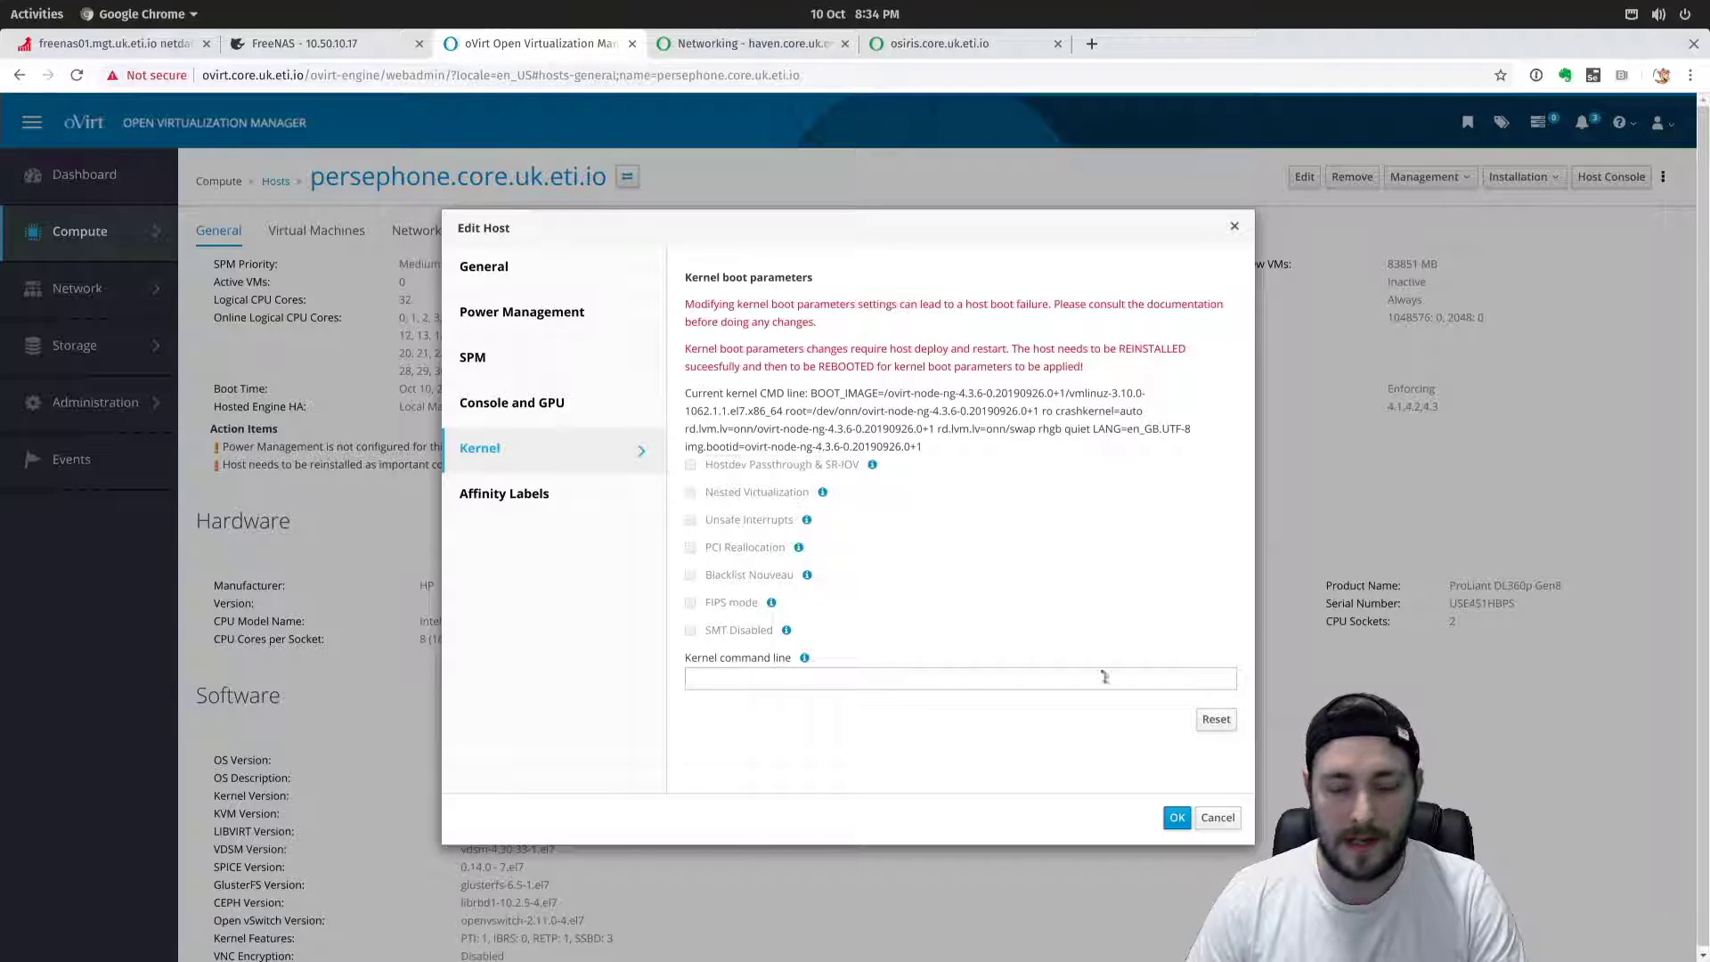
pyautogui.click(1216, 718)
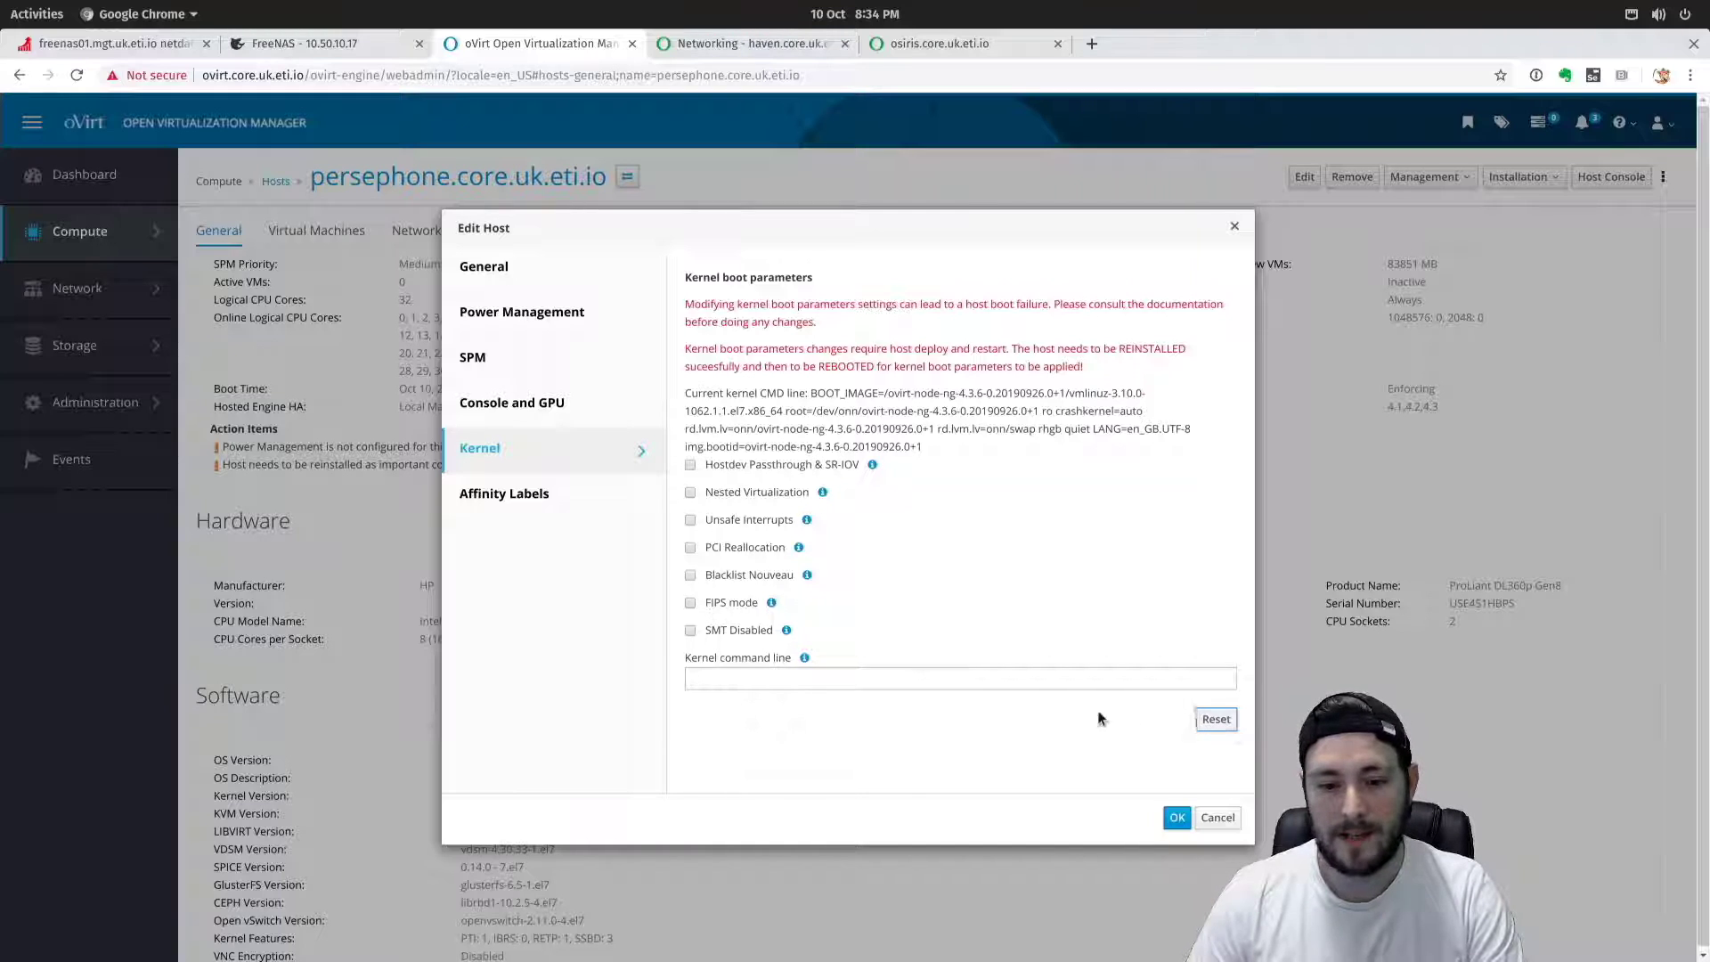
pyautogui.click(691, 466)
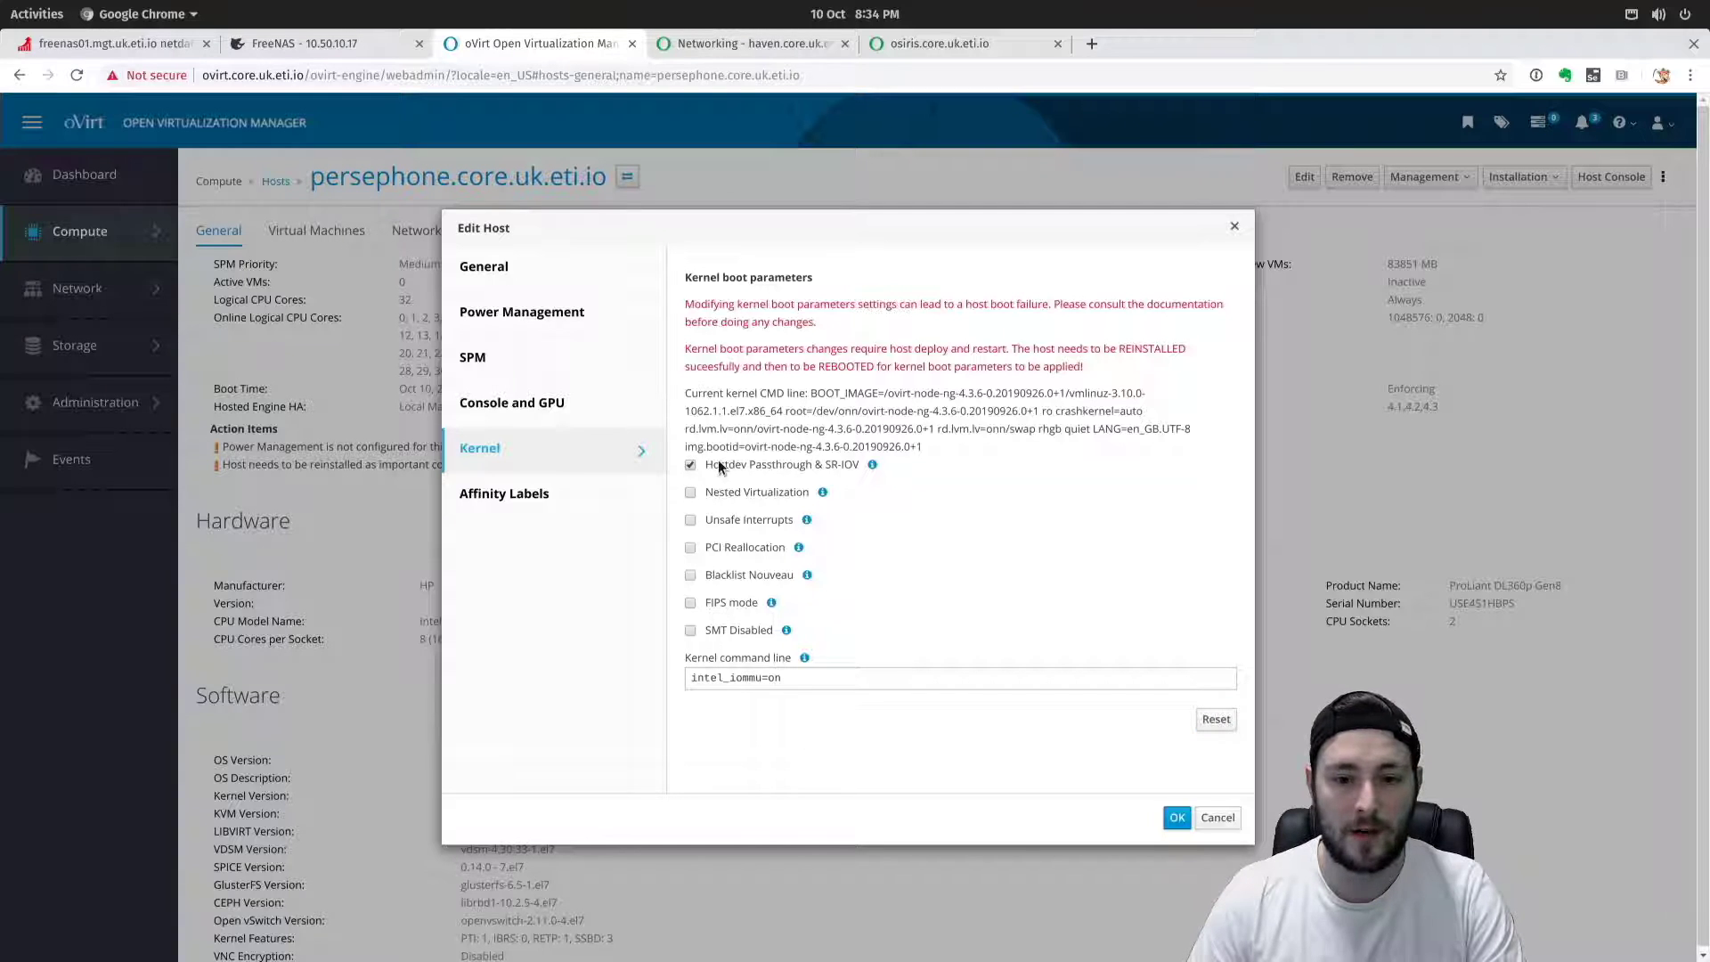
pyautogui.moveTo(719, 464); pyautogui.dragTo(824, 464)
pyautogui.click(690, 493)
pyautogui.click(774, 507)
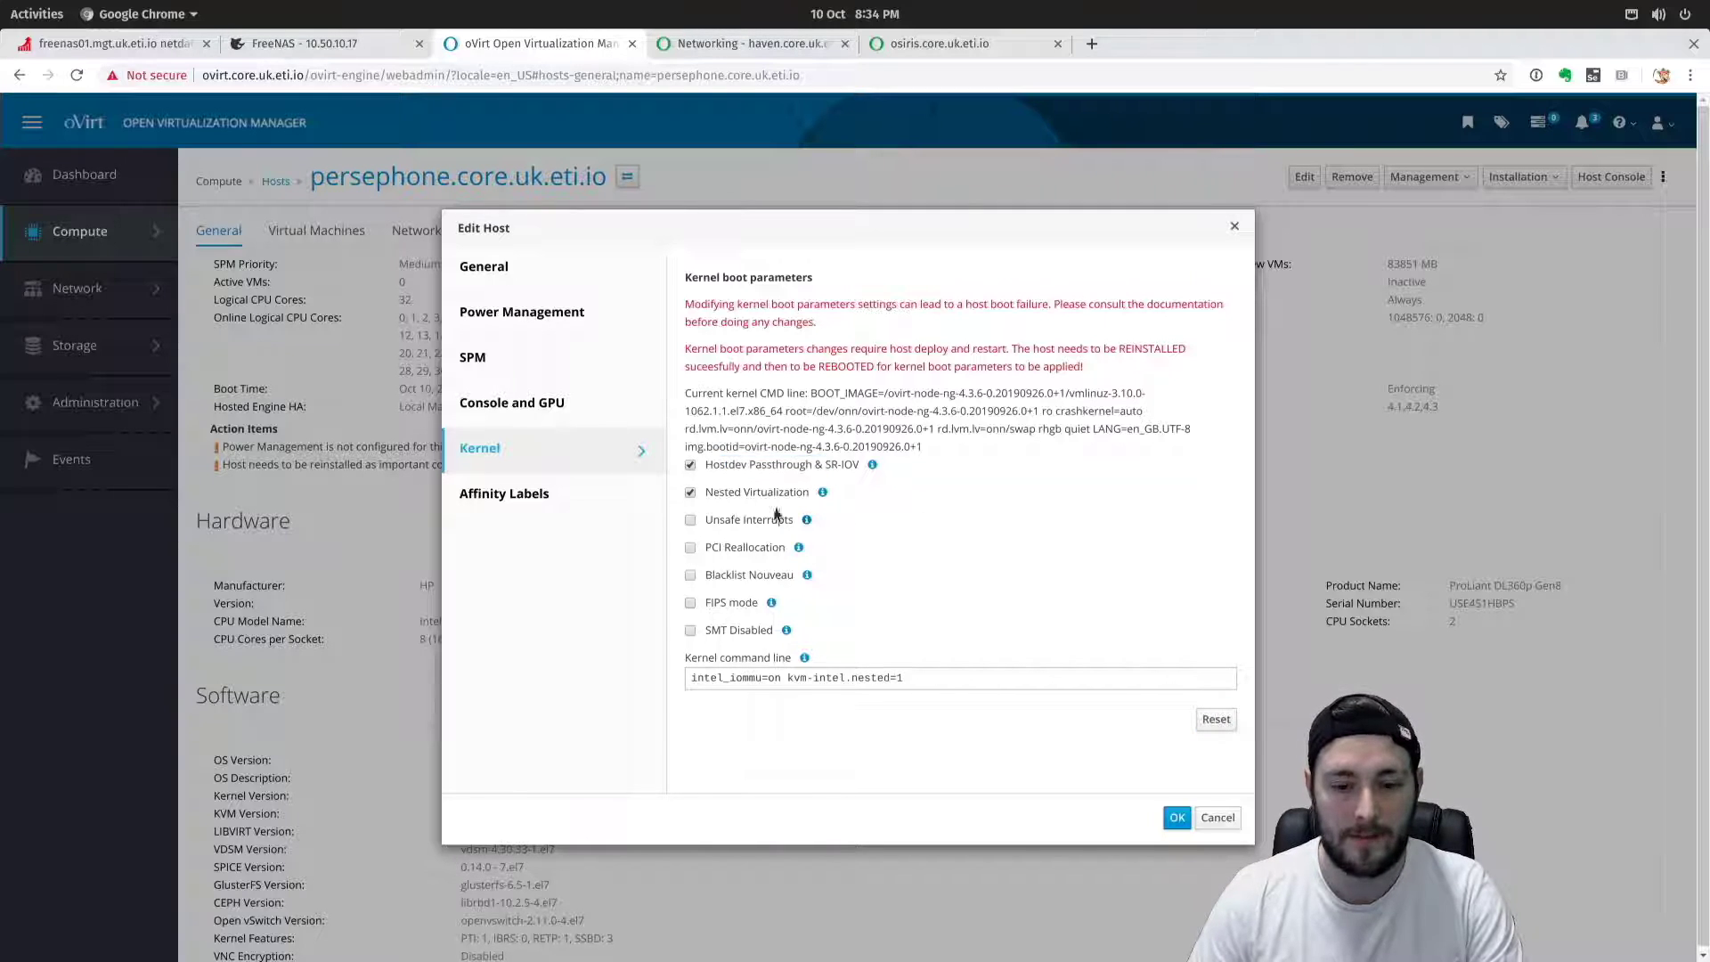
# Review the console, affinity, SPM and power management settings, then save without configuring power management.
pyautogui.click(524, 405)
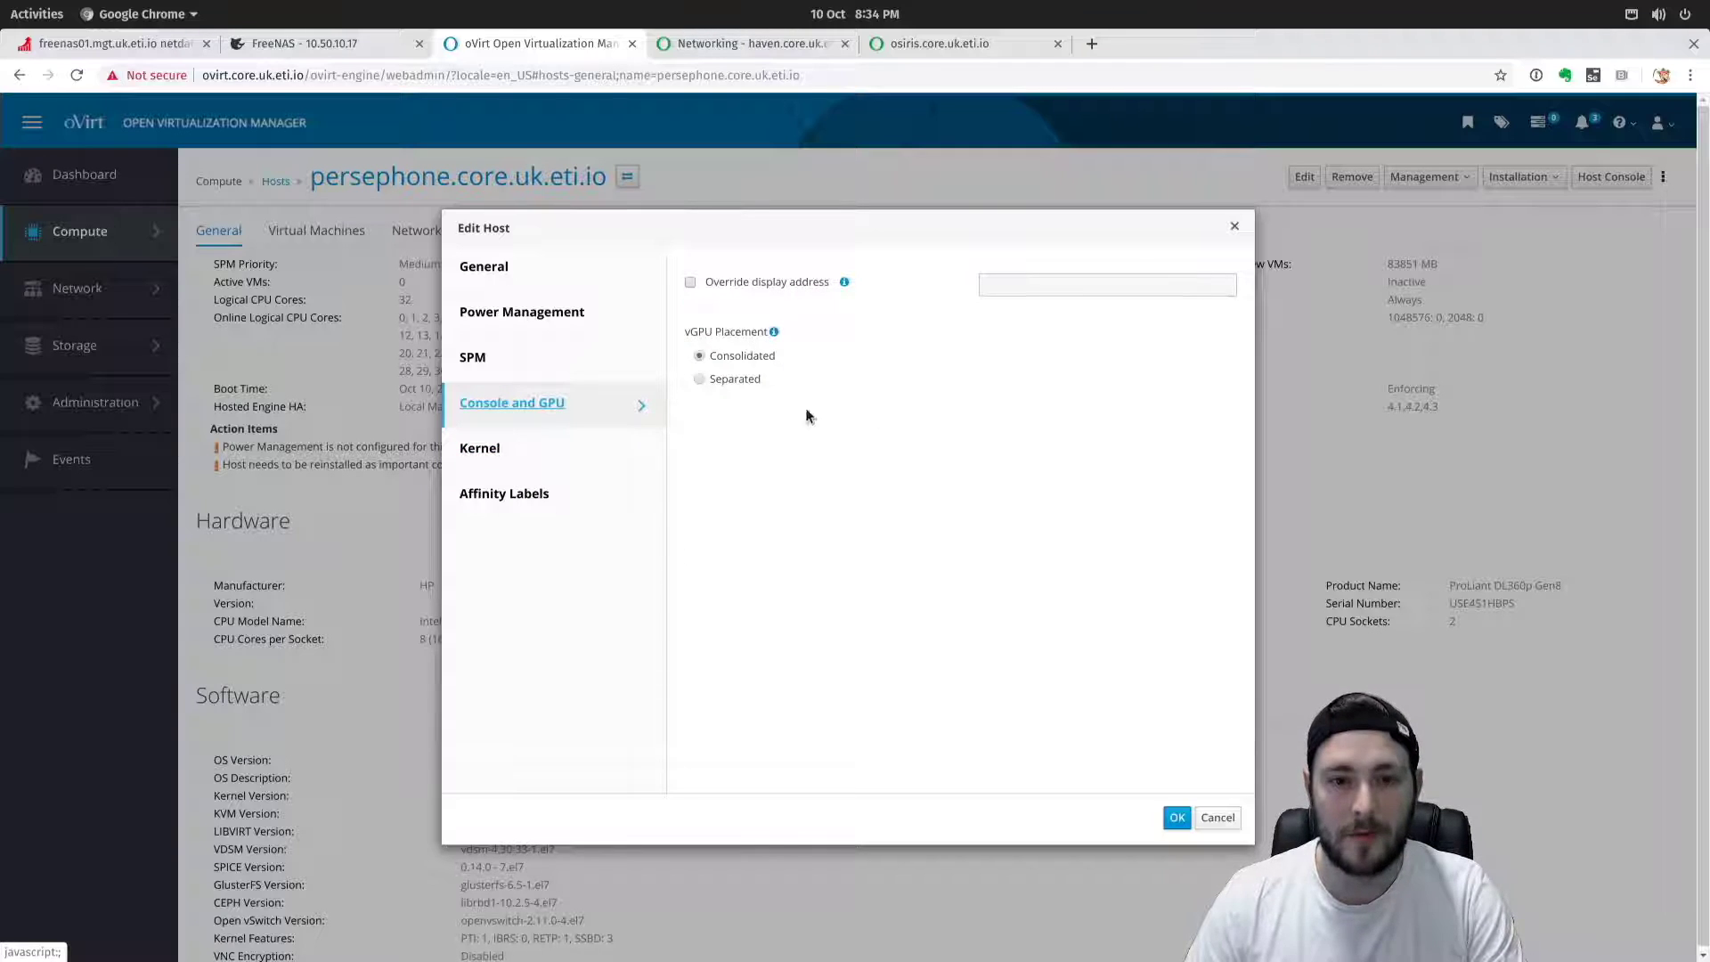
pyautogui.click(537, 497)
pyautogui.click(510, 356)
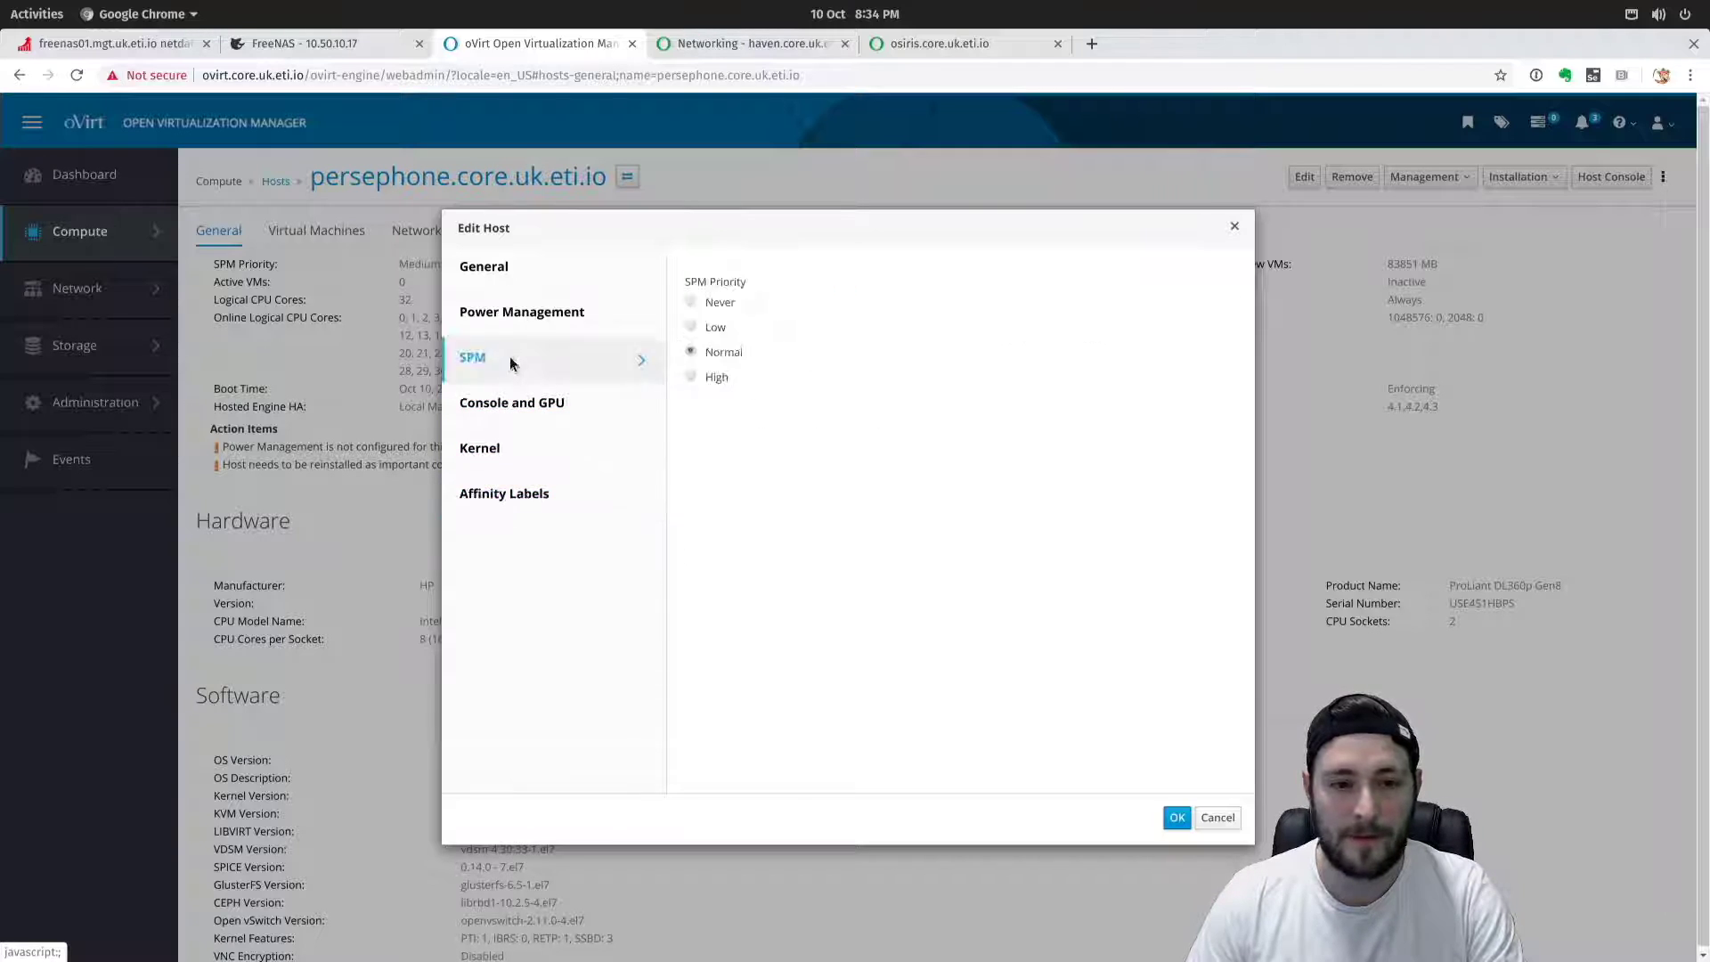
pyautogui.click(575, 314)
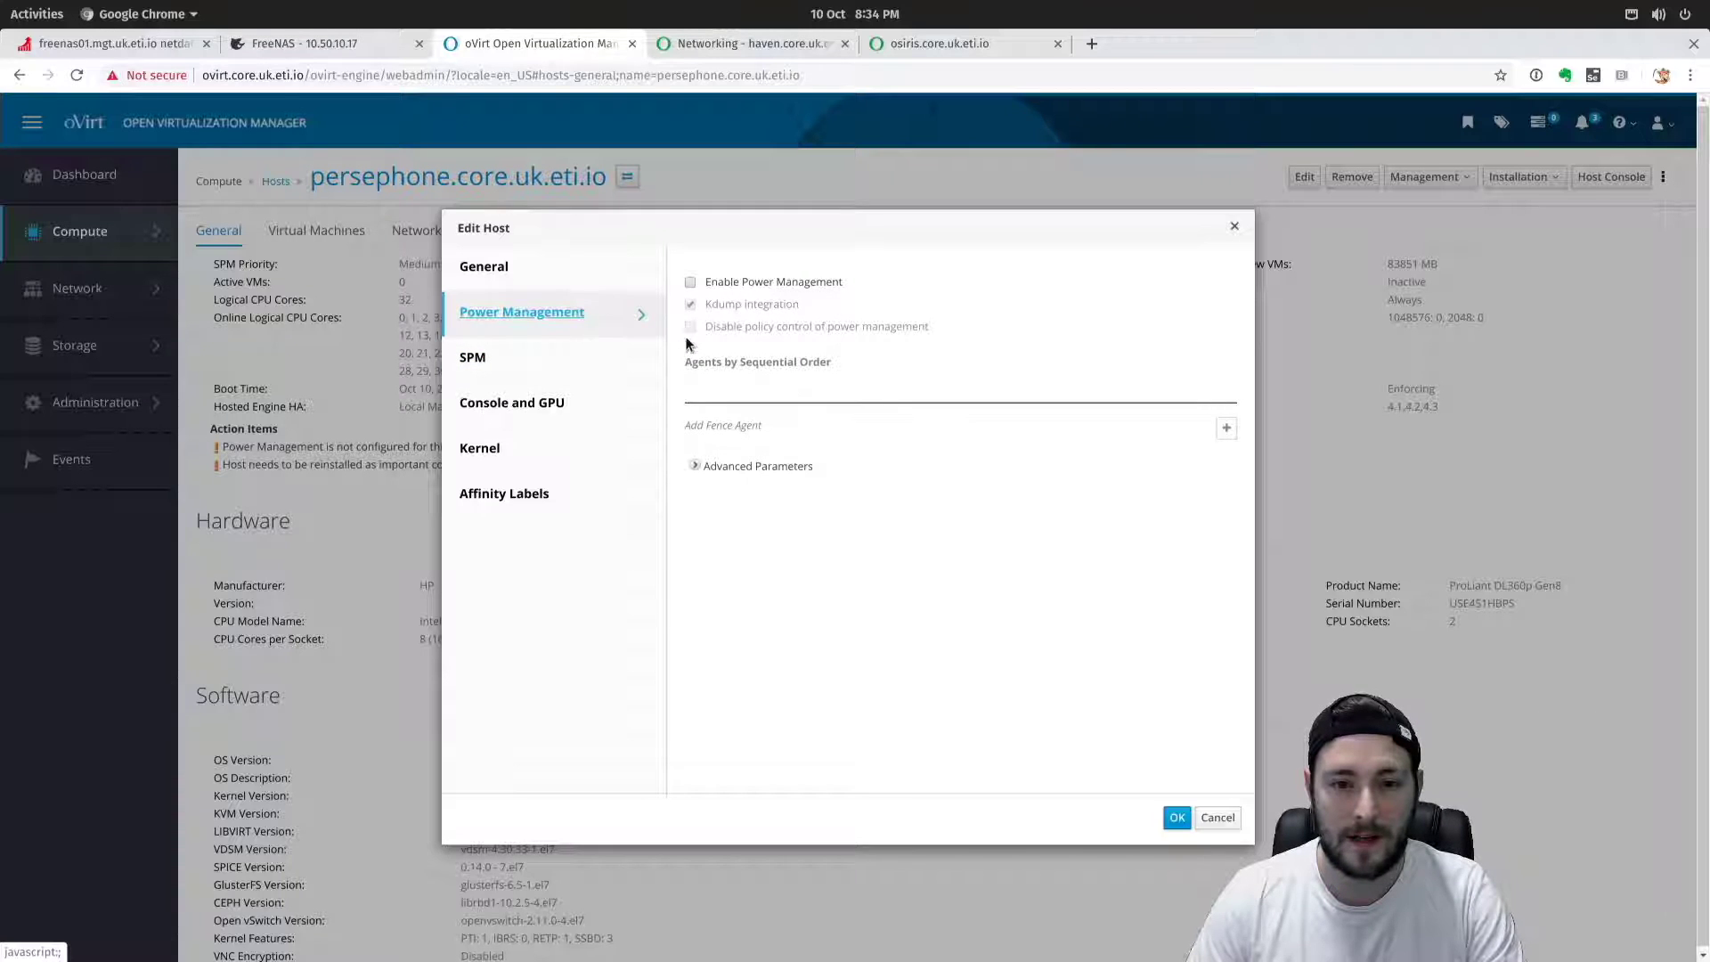
pyautogui.click(526, 271)
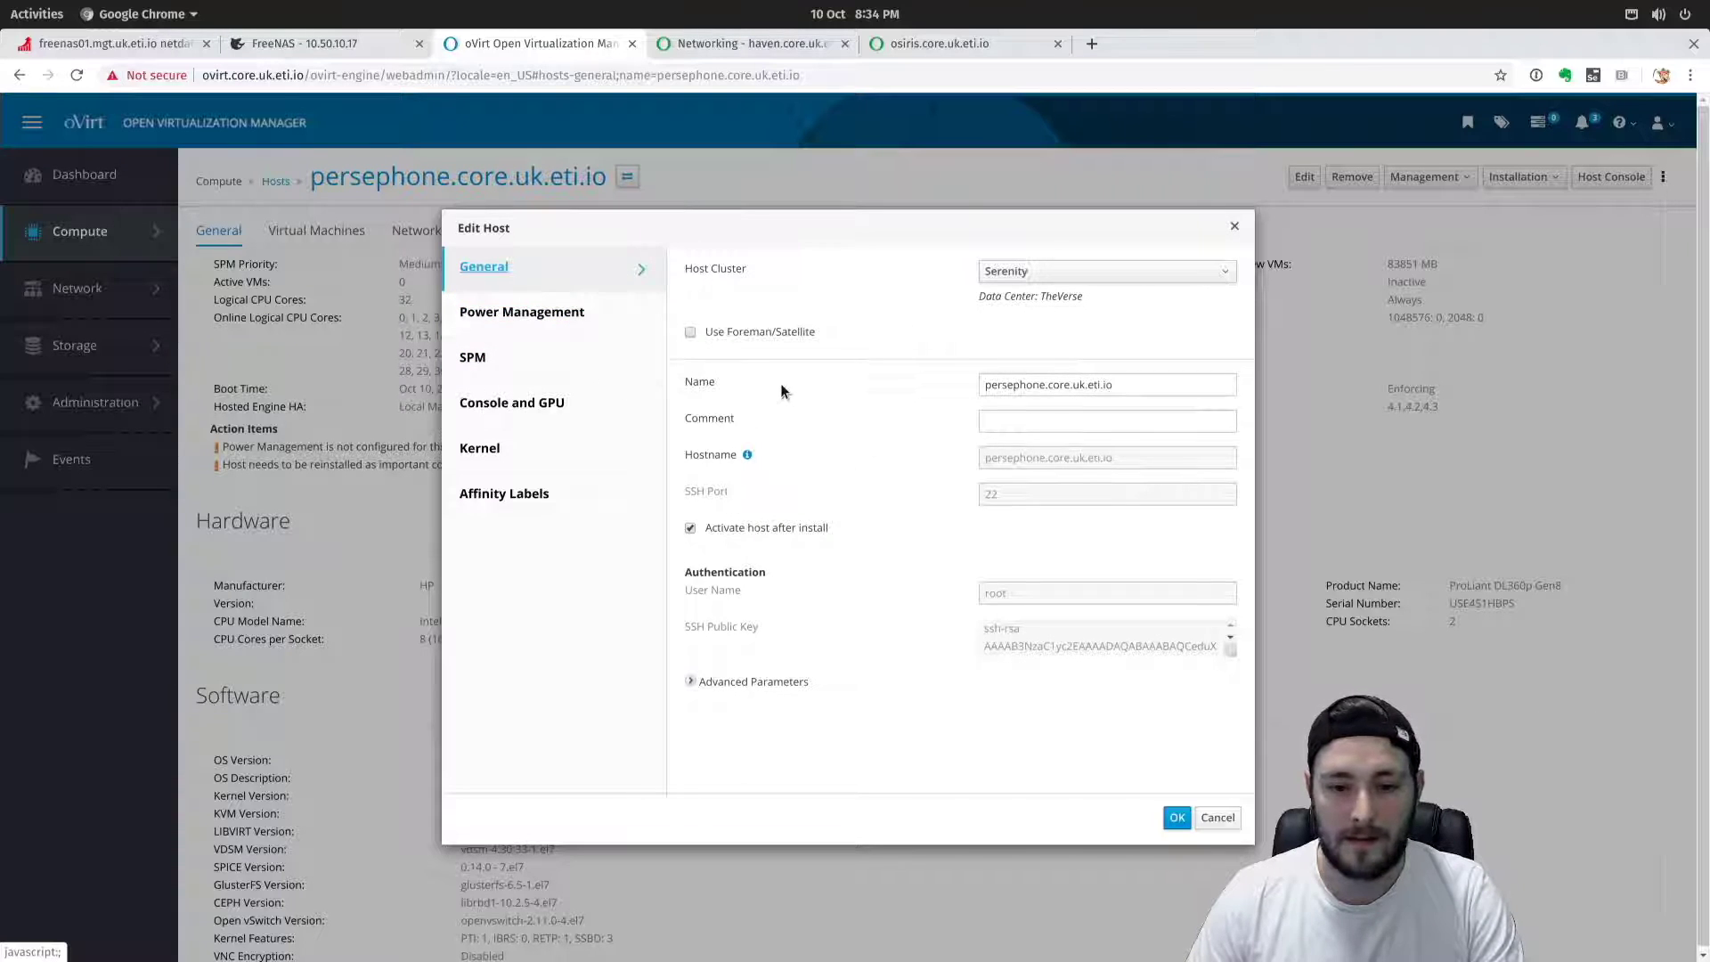
pyautogui.click(1176, 815)
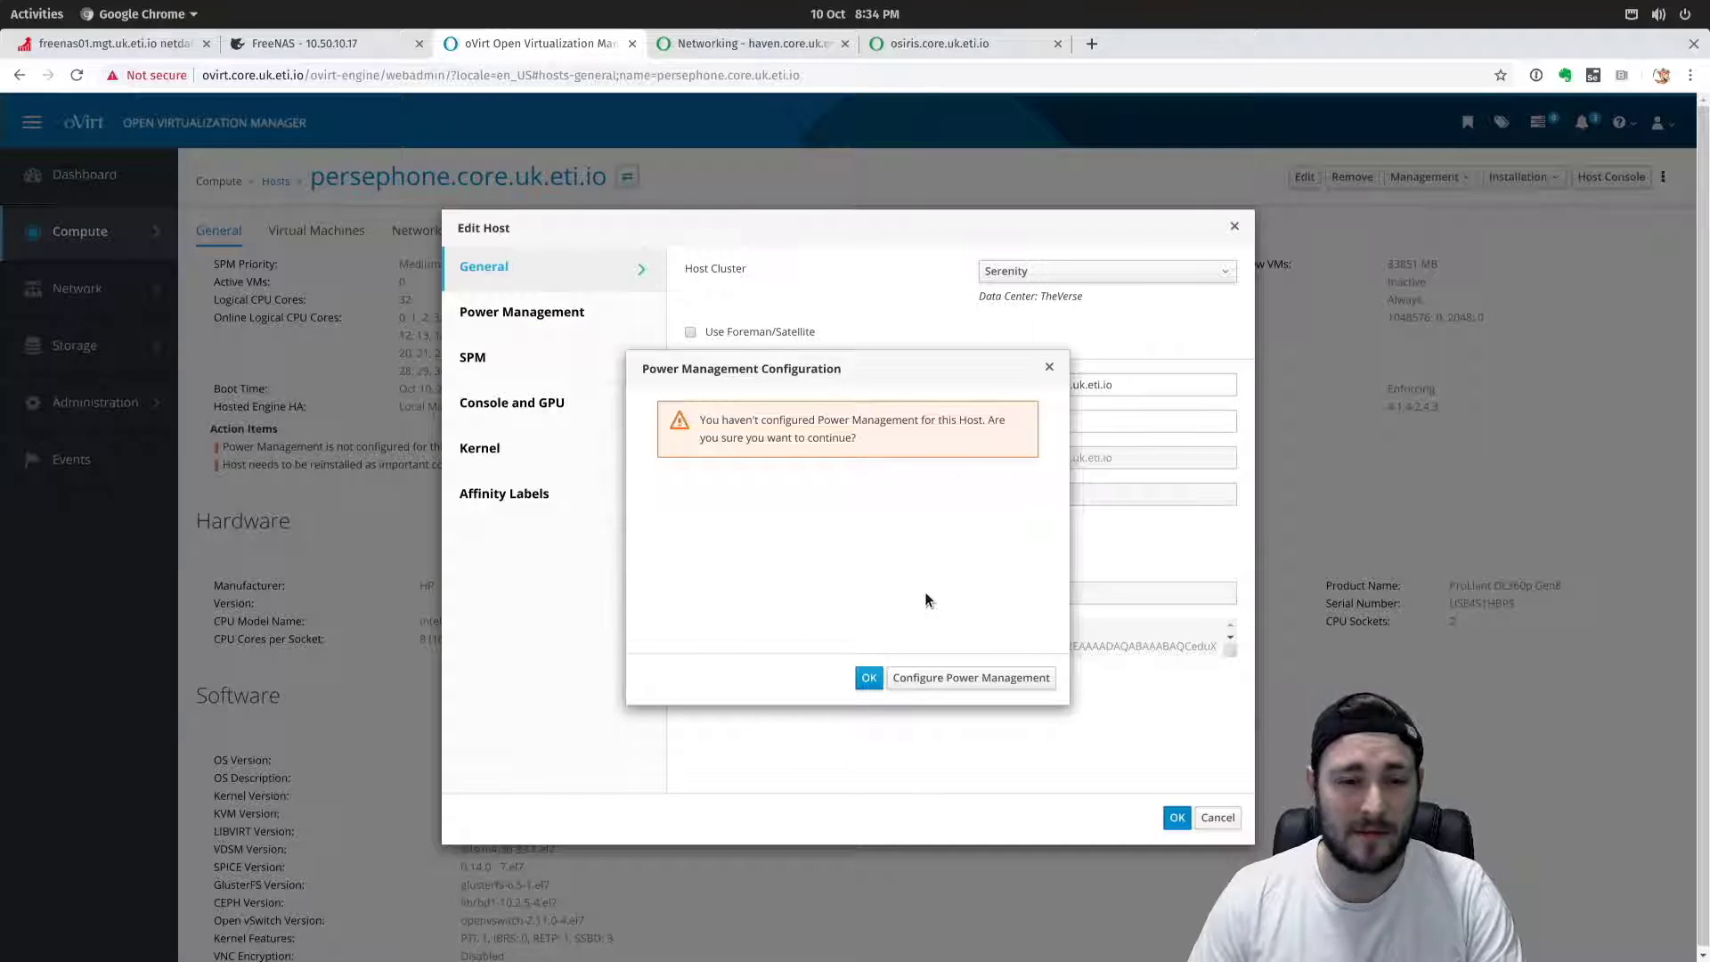
pyautogui.click(869, 678)
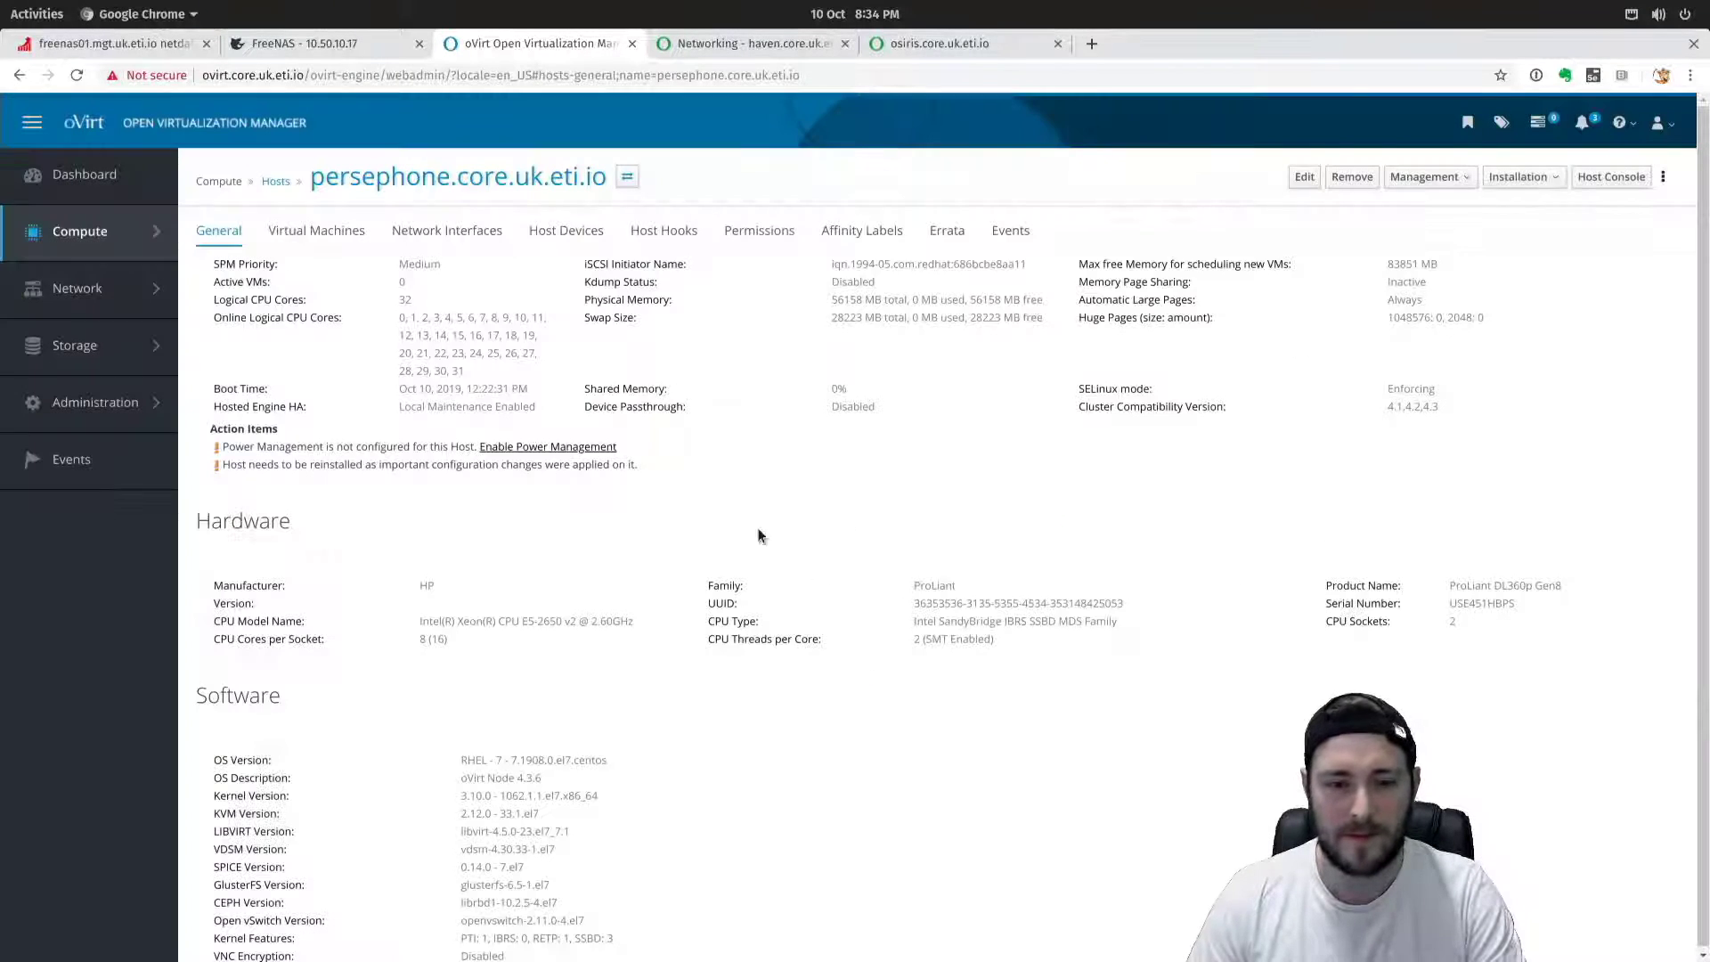
# Go back to the Hosts list, select persephone and show its Installation actions.
pyautogui.click(278, 181)
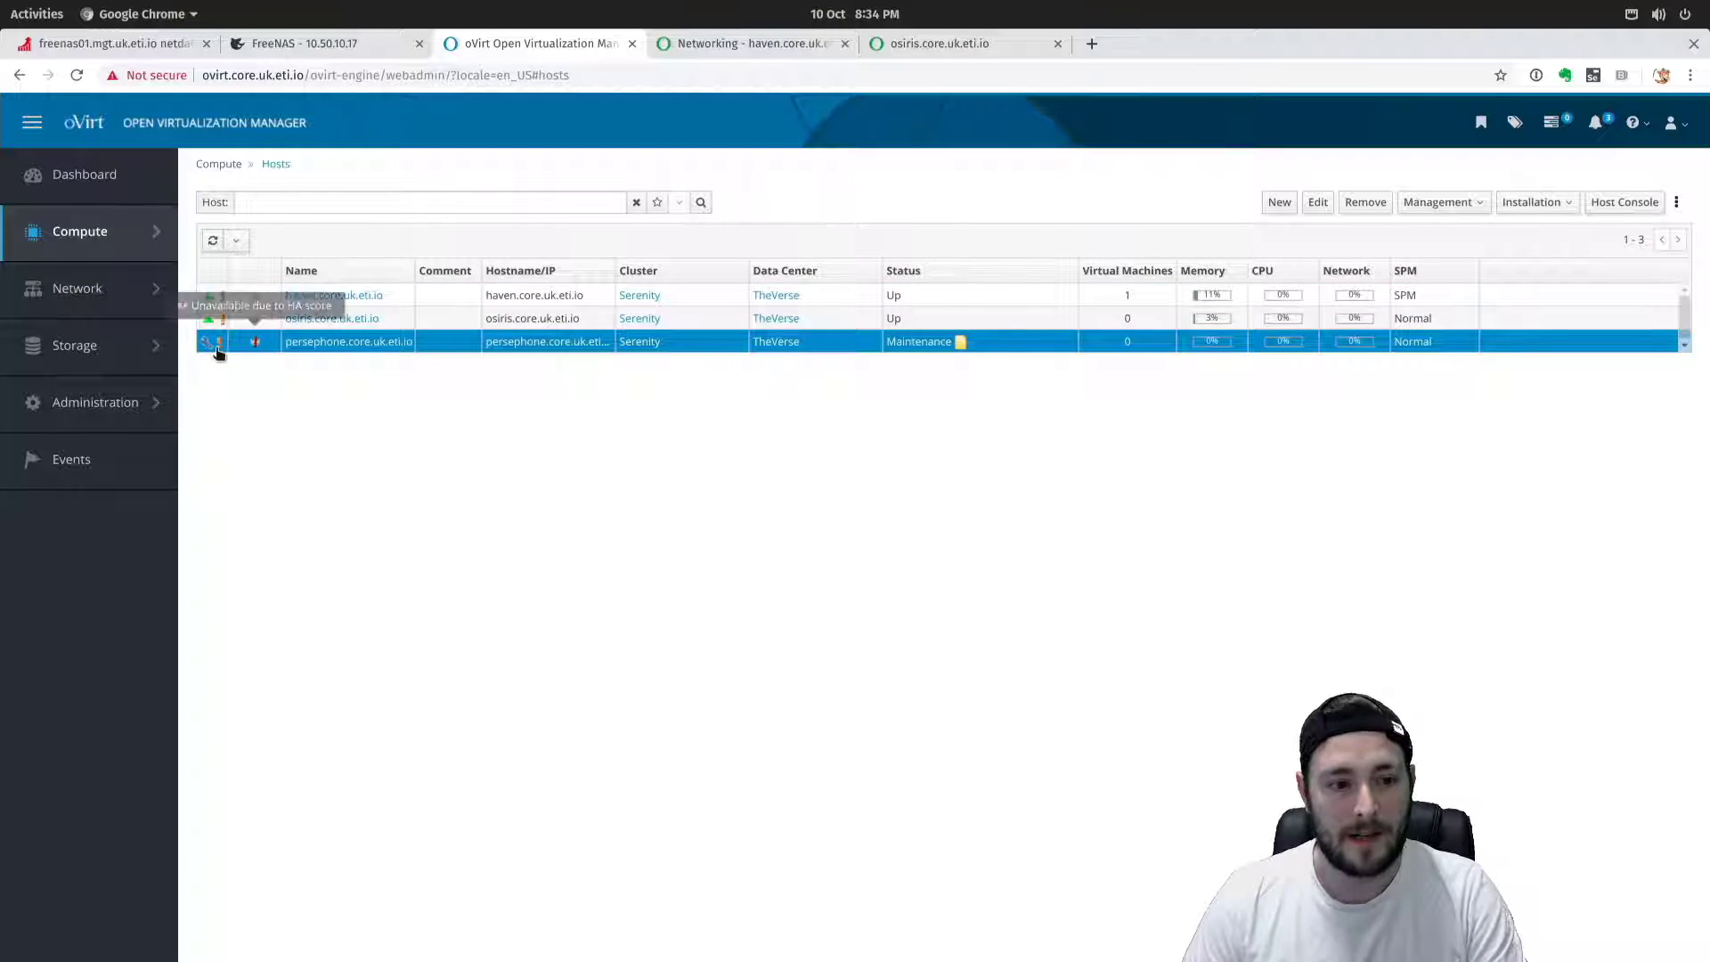
pyautogui.moveTo(216, 347)
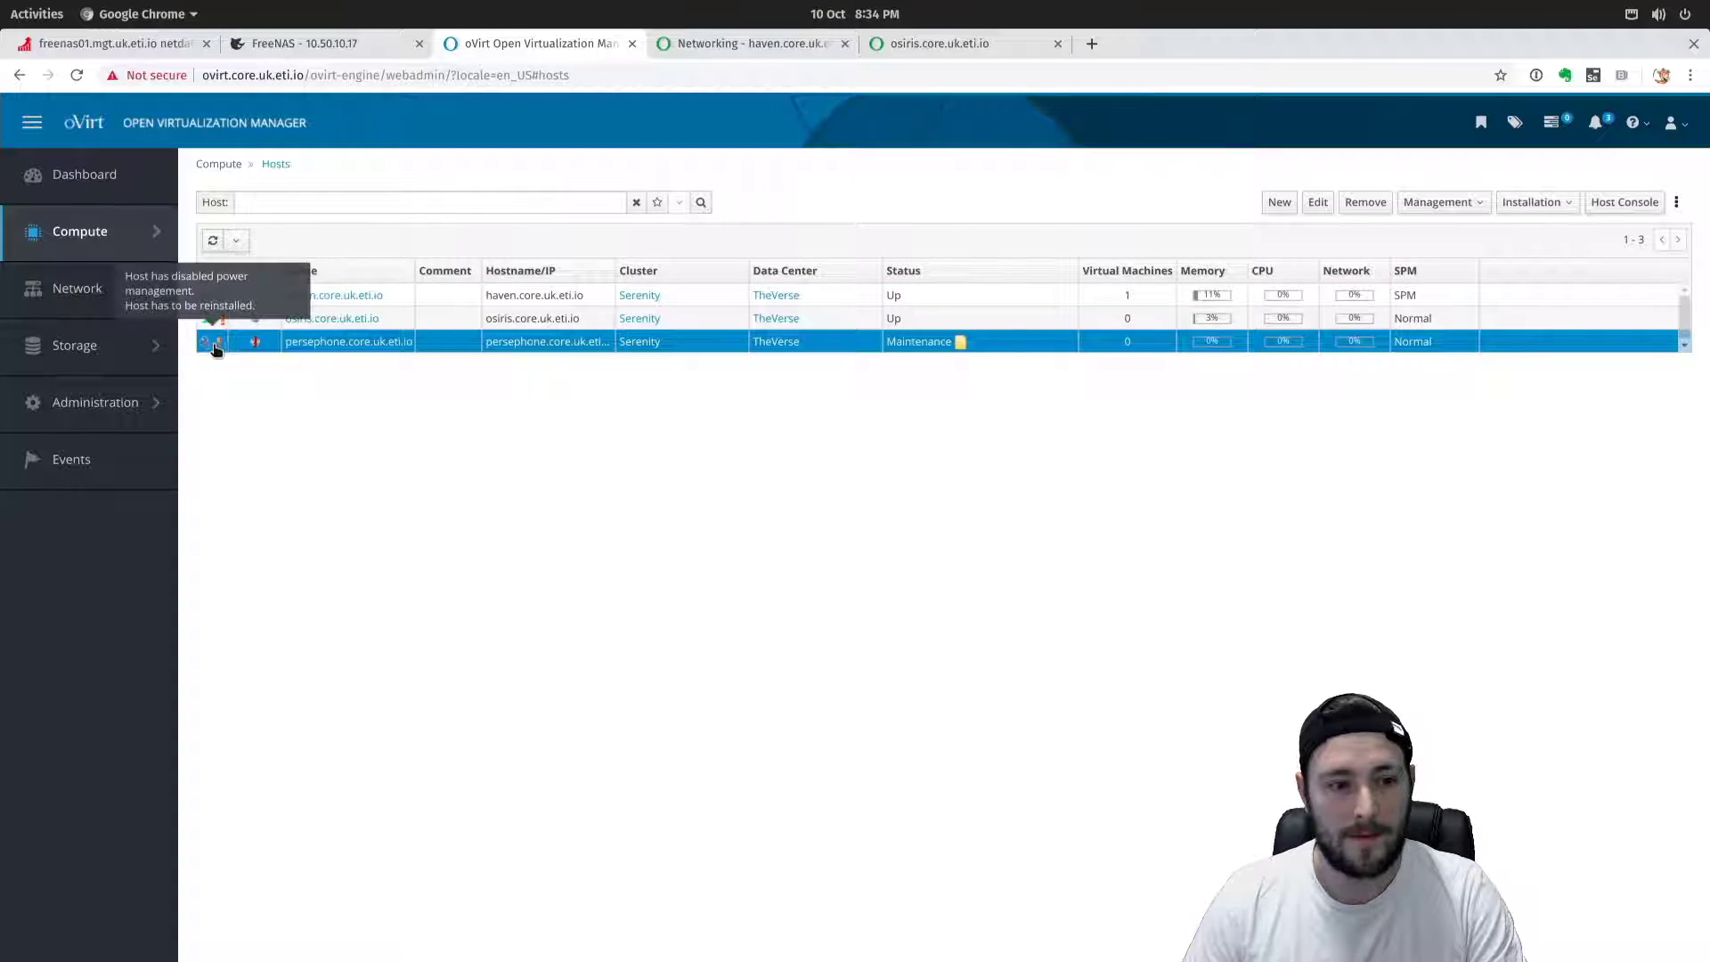
pyautogui.click(293, 346)
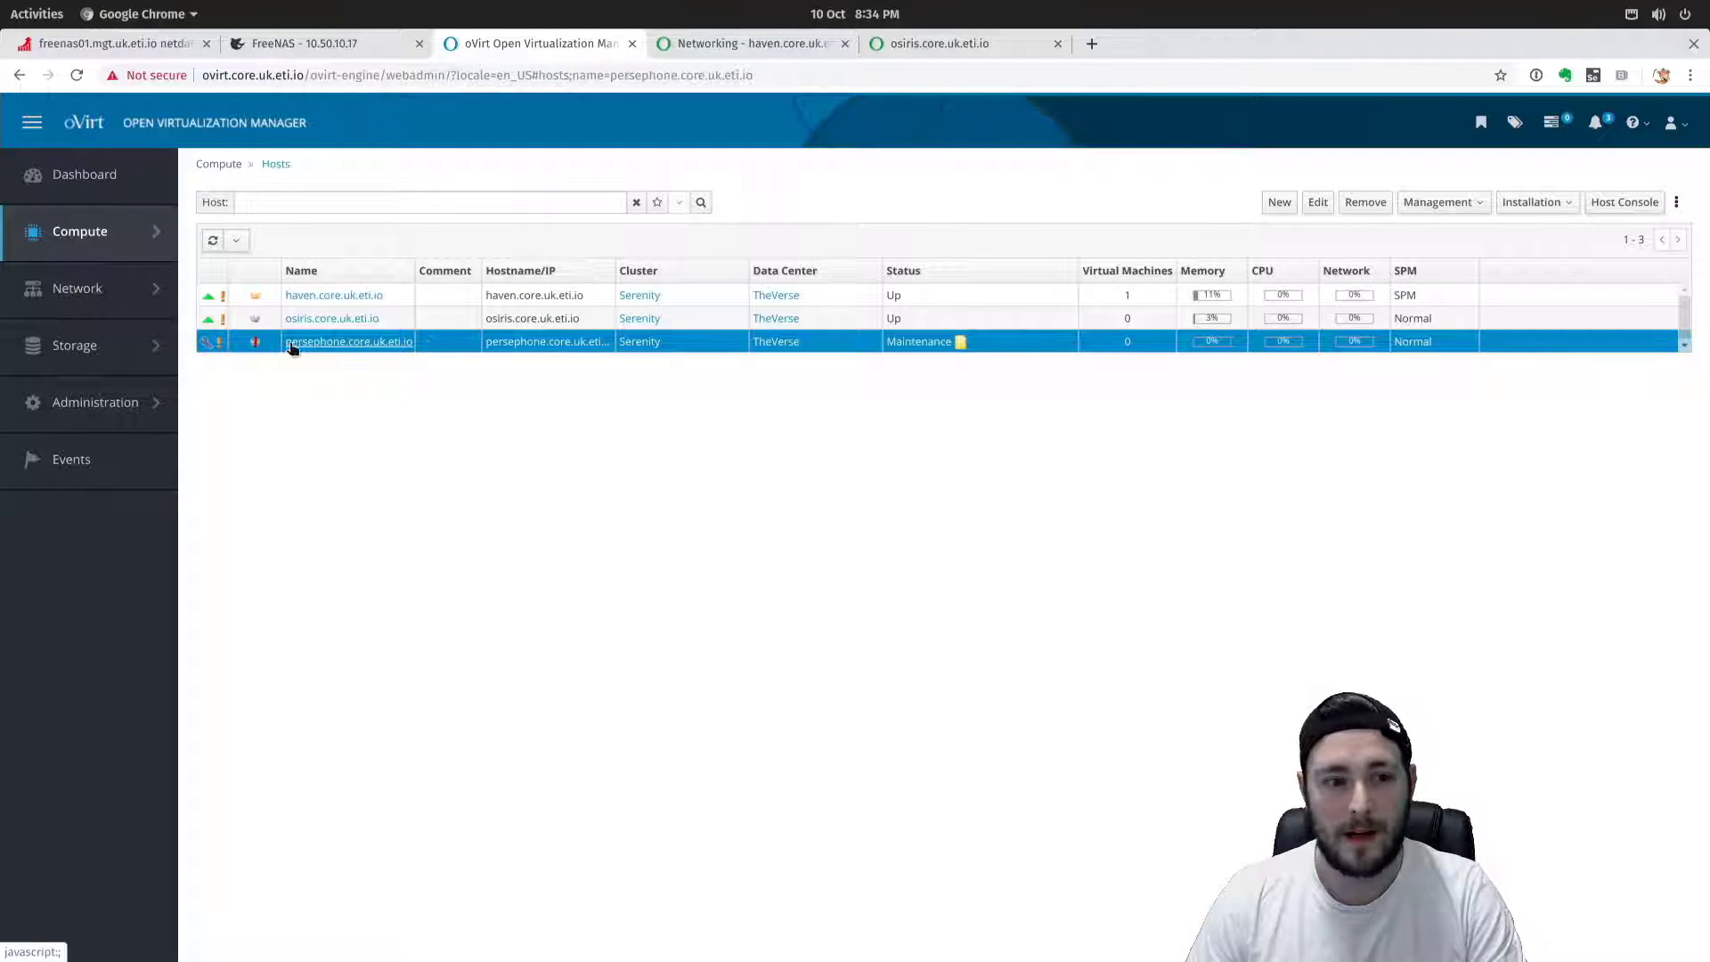
pyautogui.click(1549, 203)
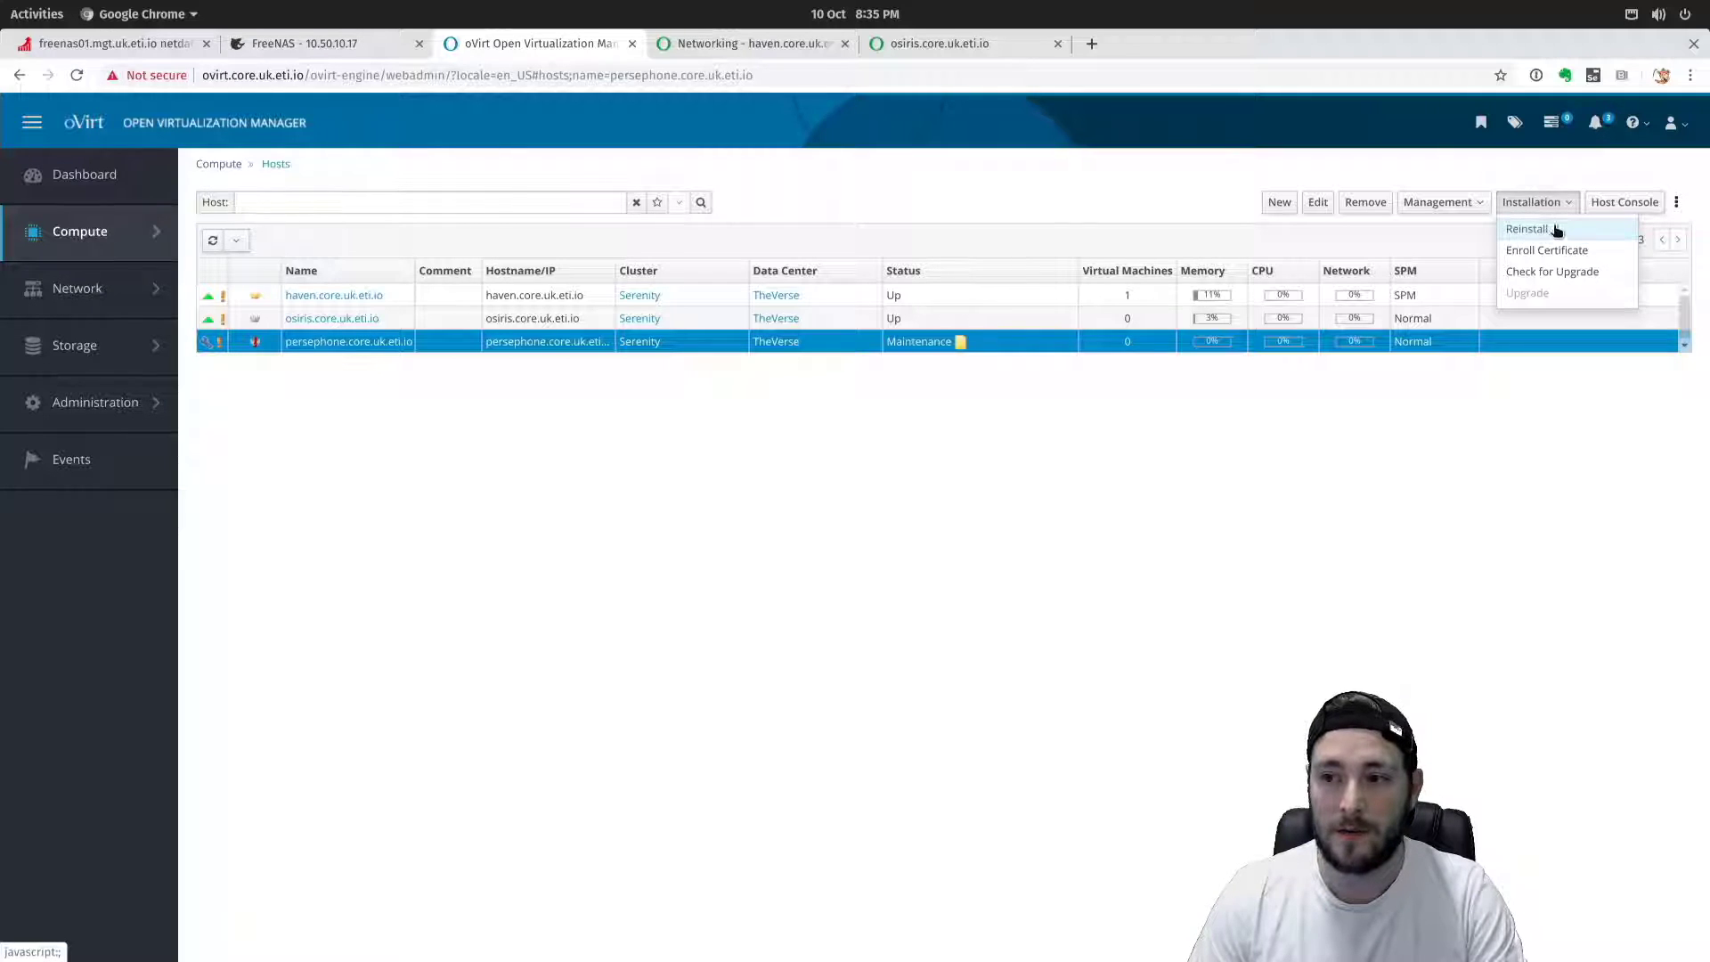
# Reinstall persephone.core.uk.eti.io with the Hosted Engine deployment action set to DEPLOY.
pyautogui.click(1528, 230)
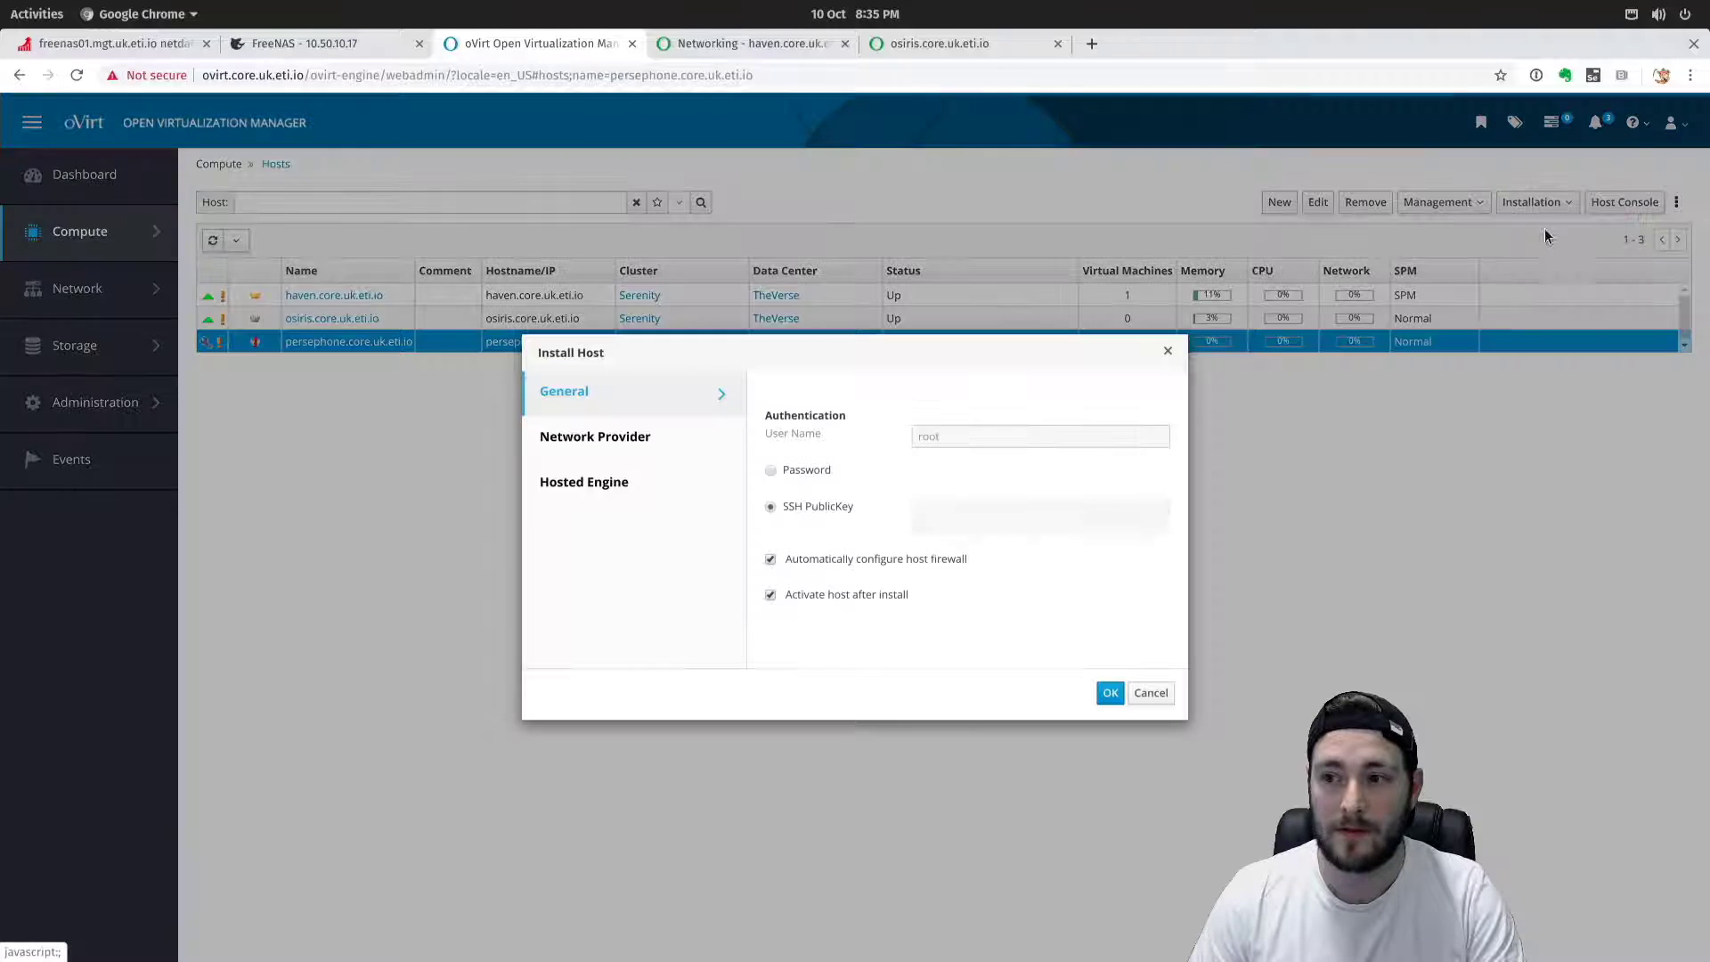
pyautogui.click(632, 449)
pyautogui.click(659, 492)
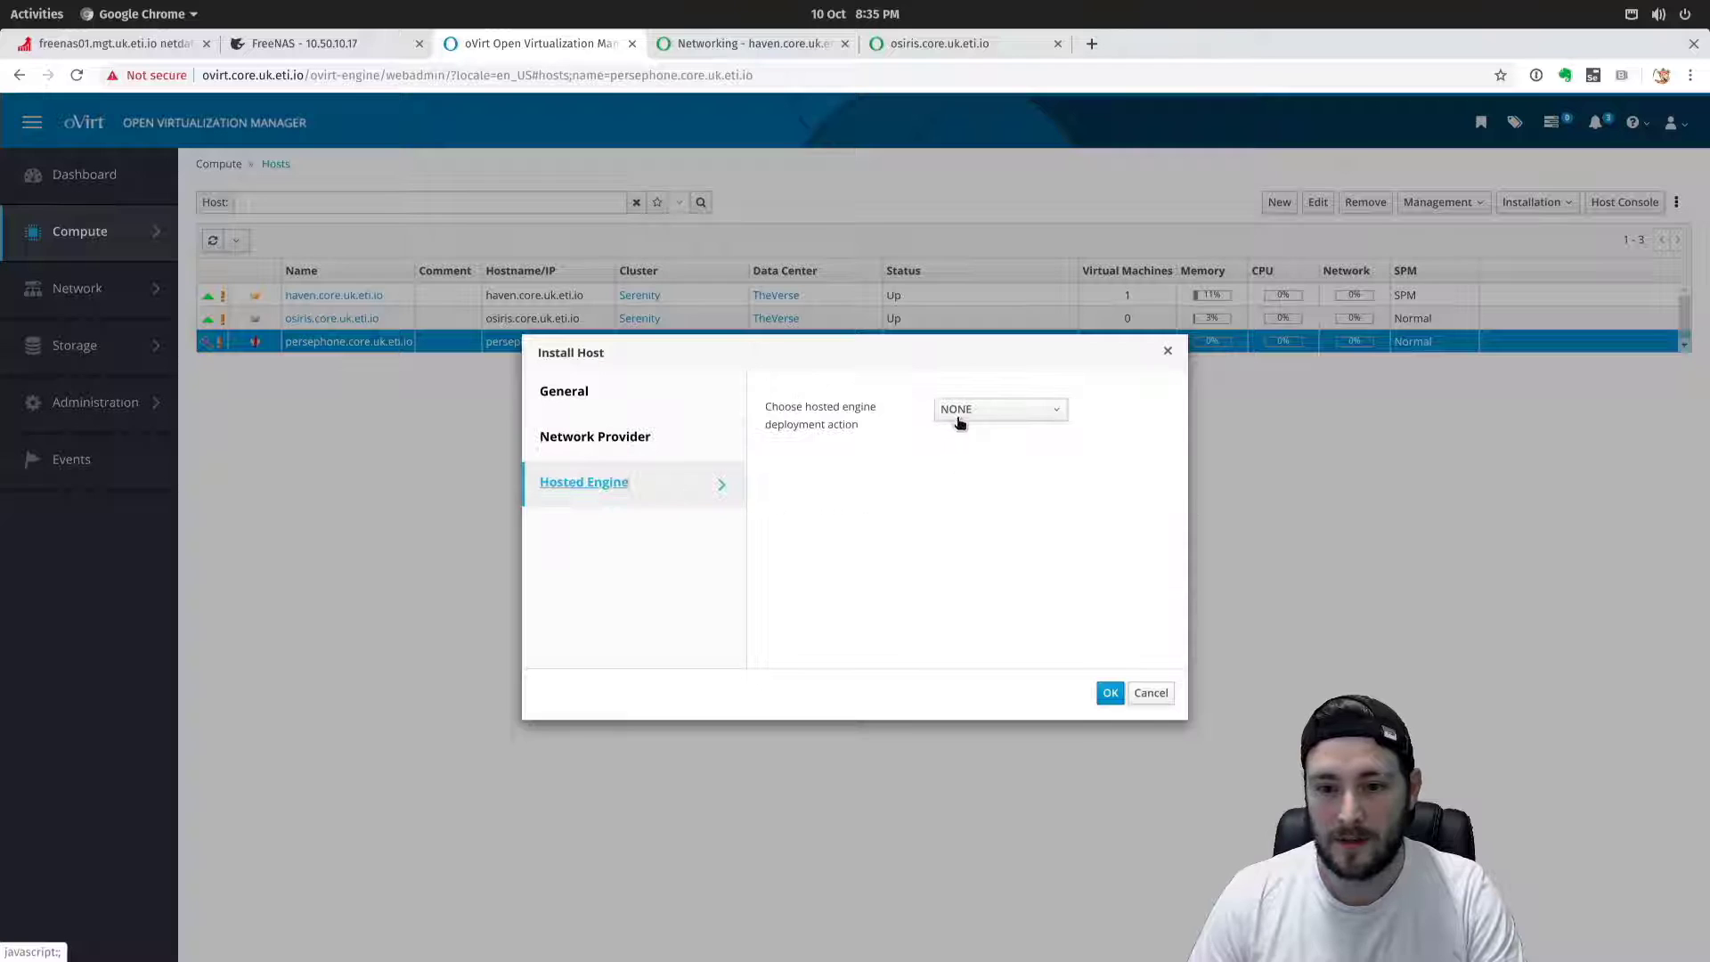
pyautogui.click(966, 414)
pyautogui.click(851, 484)
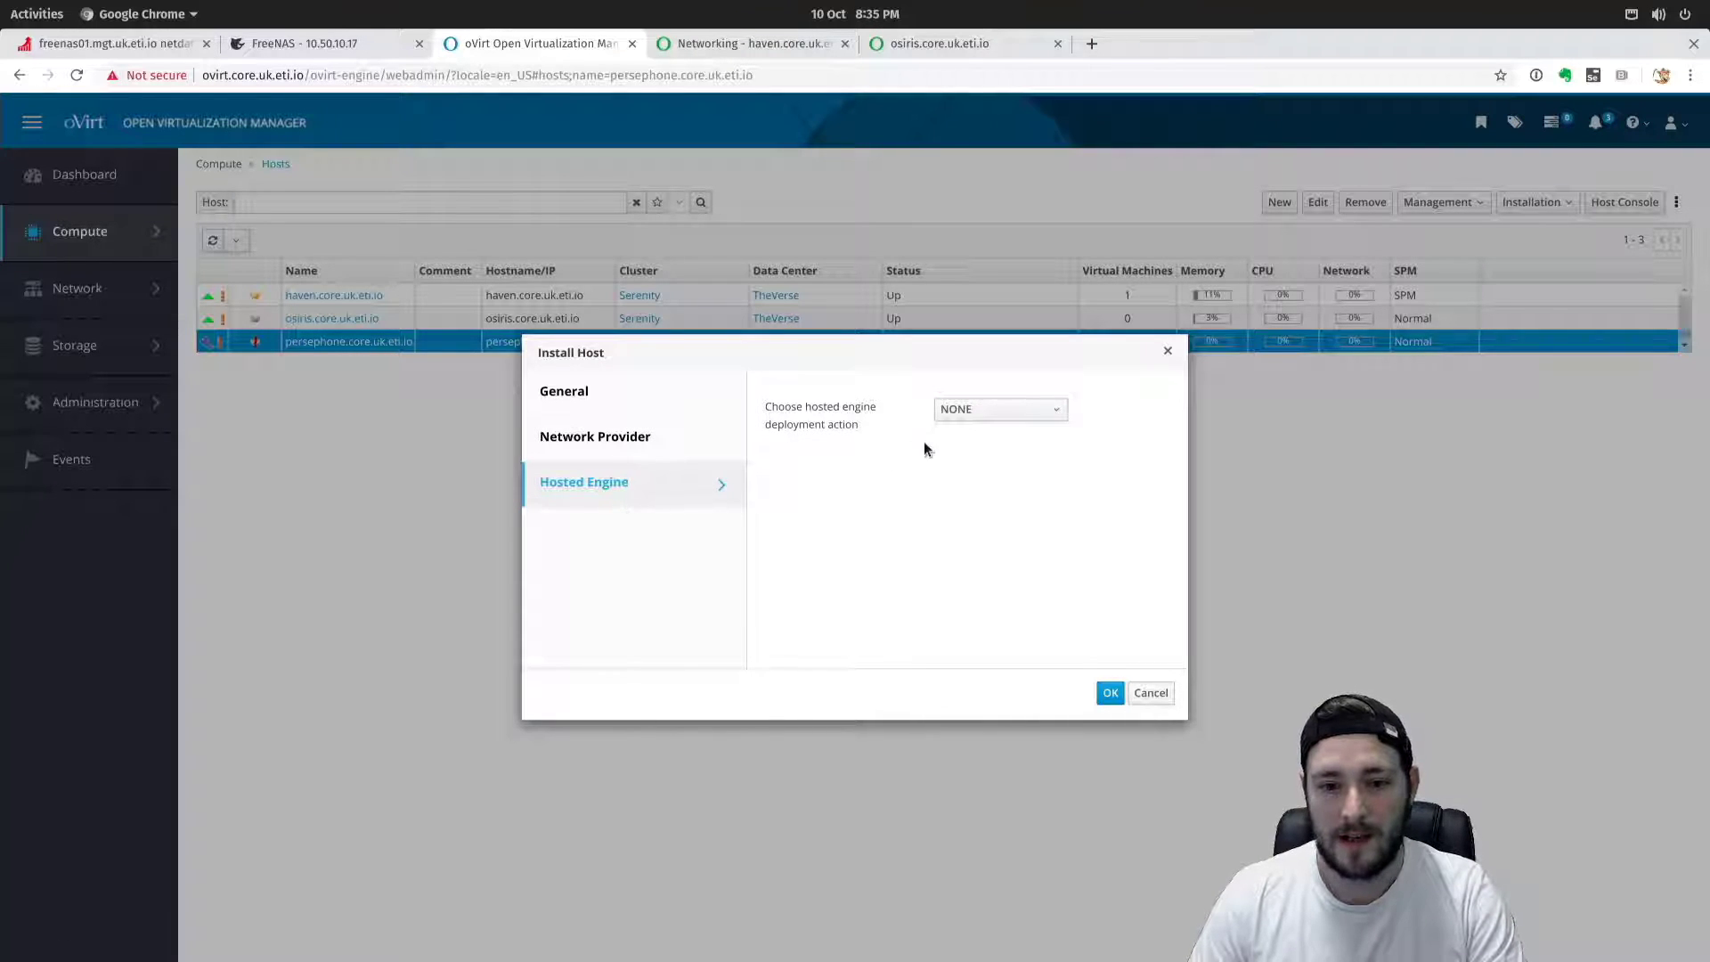
pyautogui.click(973, 417)
pyautogui.click(986, 457)
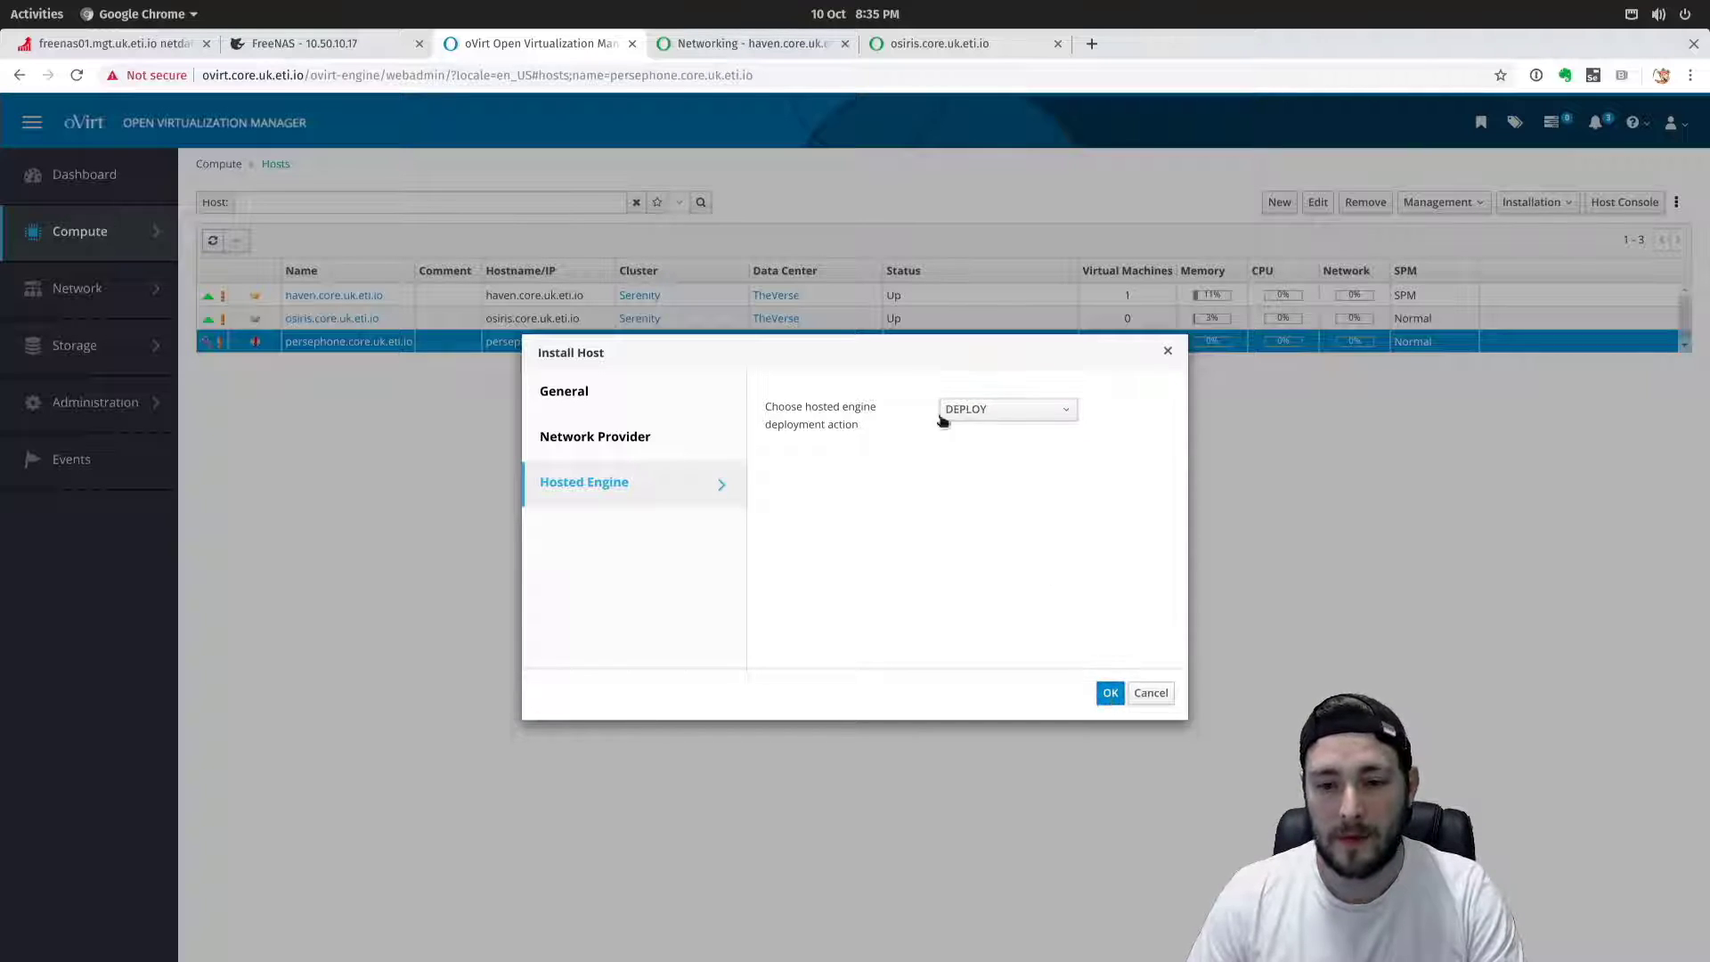
pyautogui.click(1109, 692)
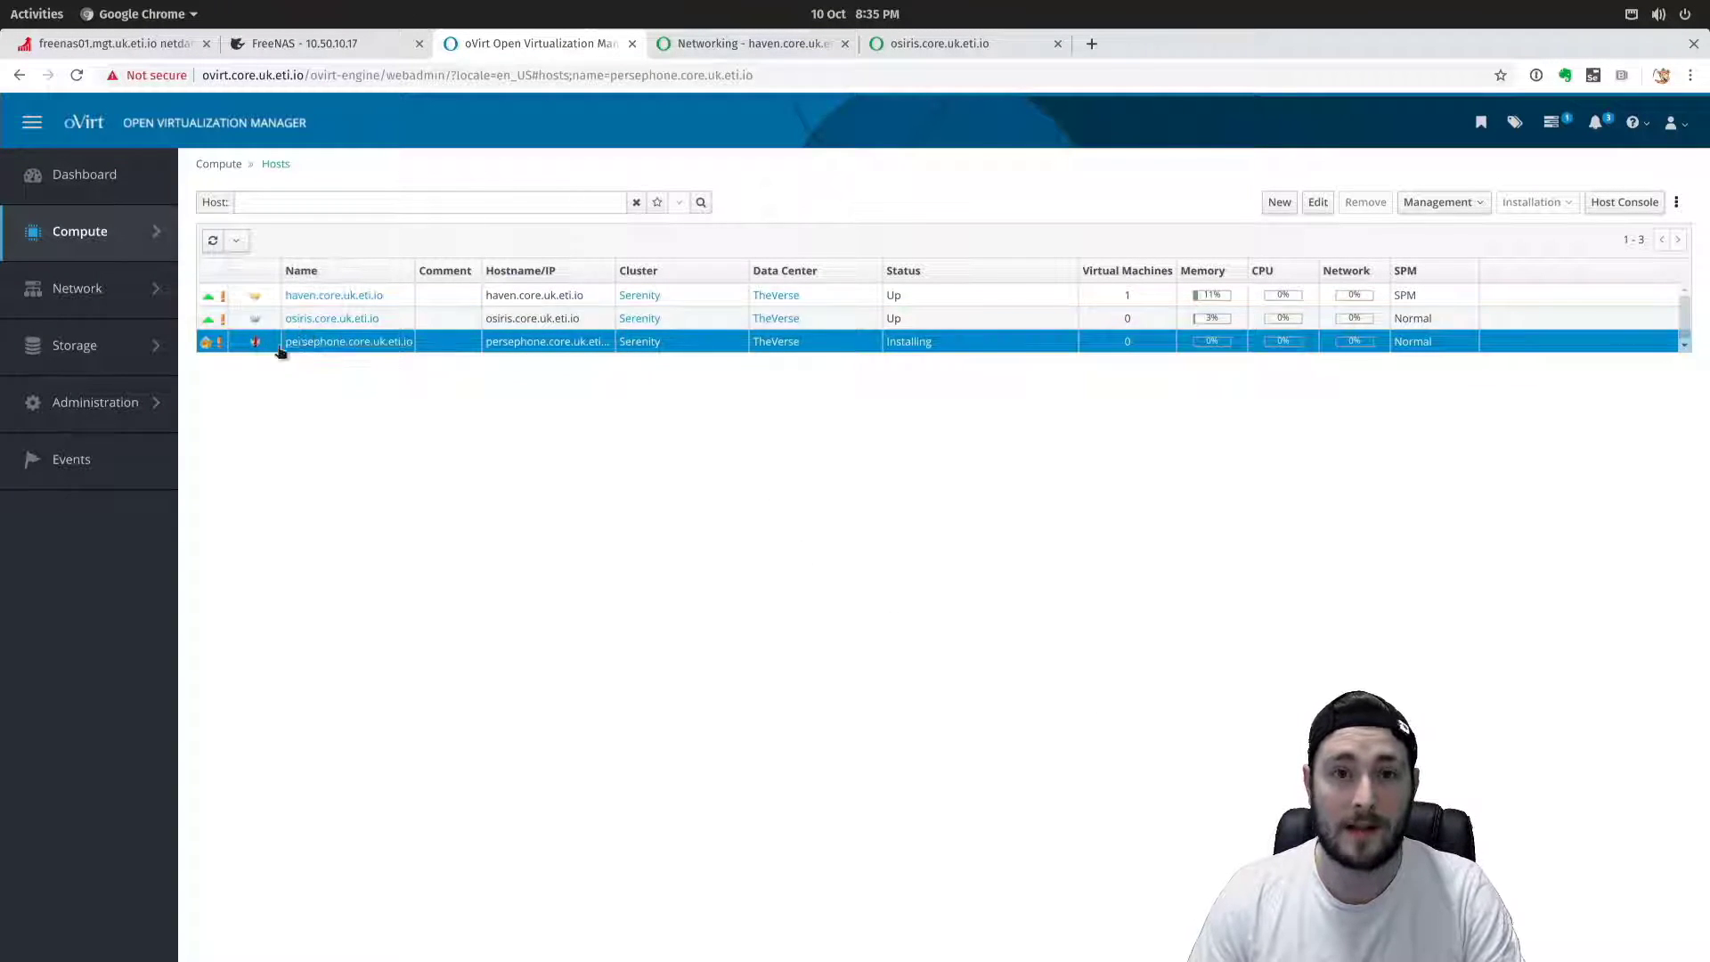
pyautogui.moveTo(272, 345)
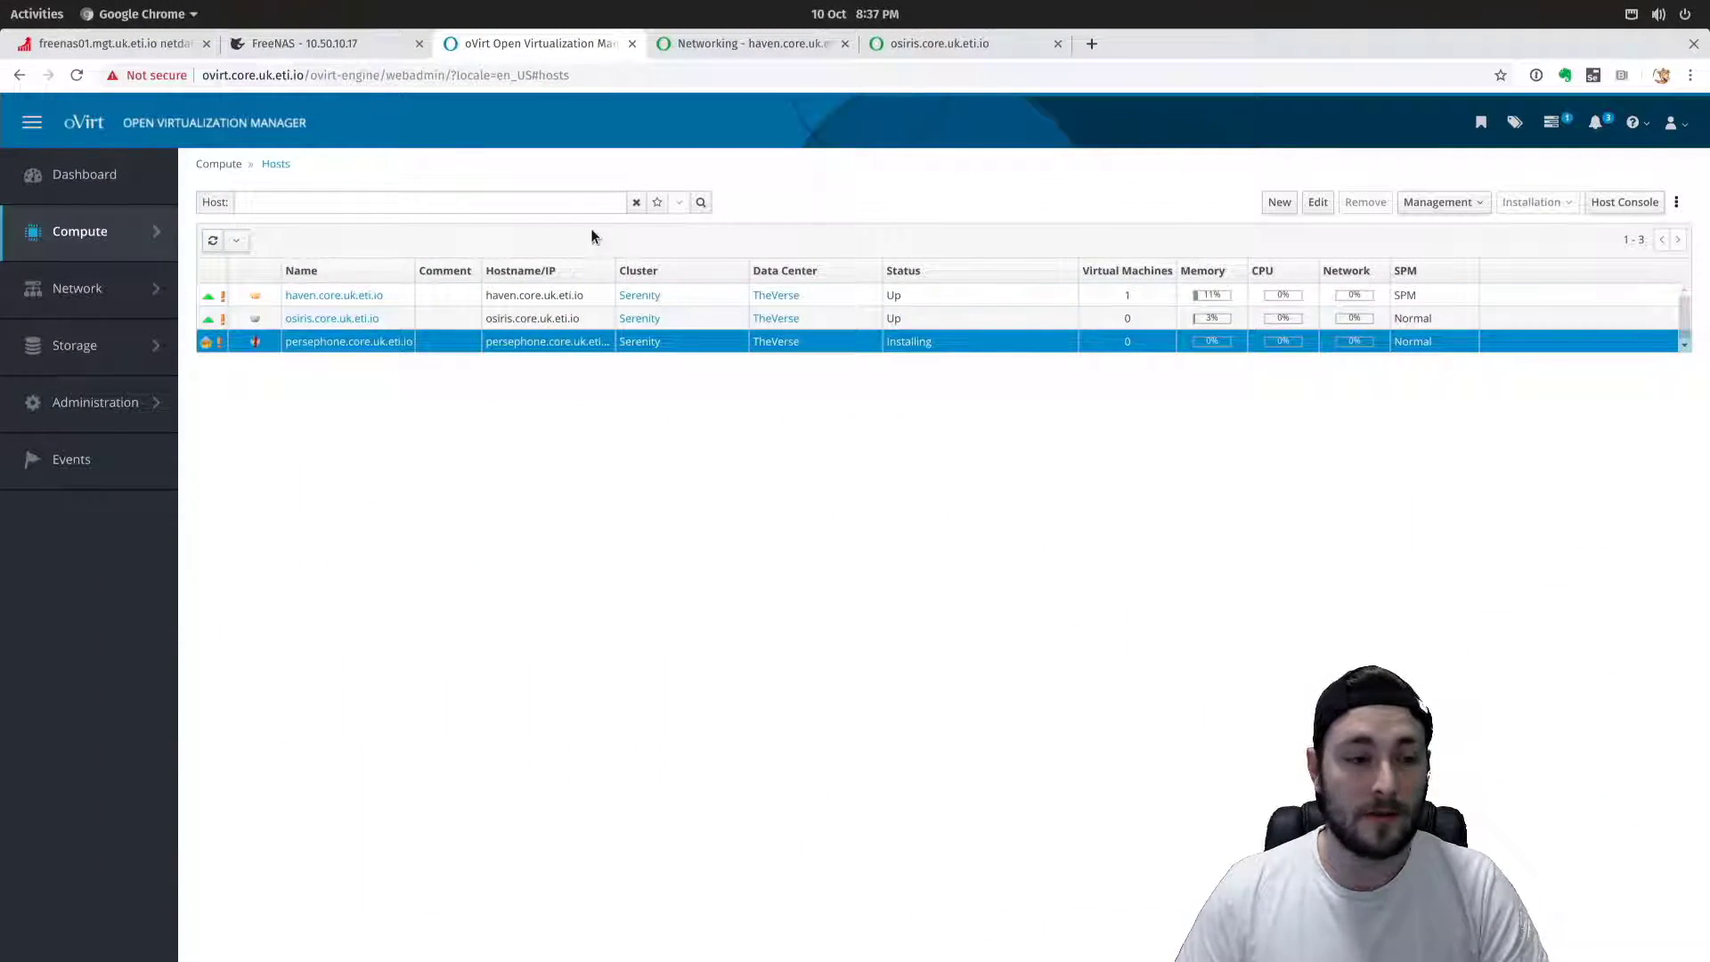
pyautogui.moveTo(81, 344)
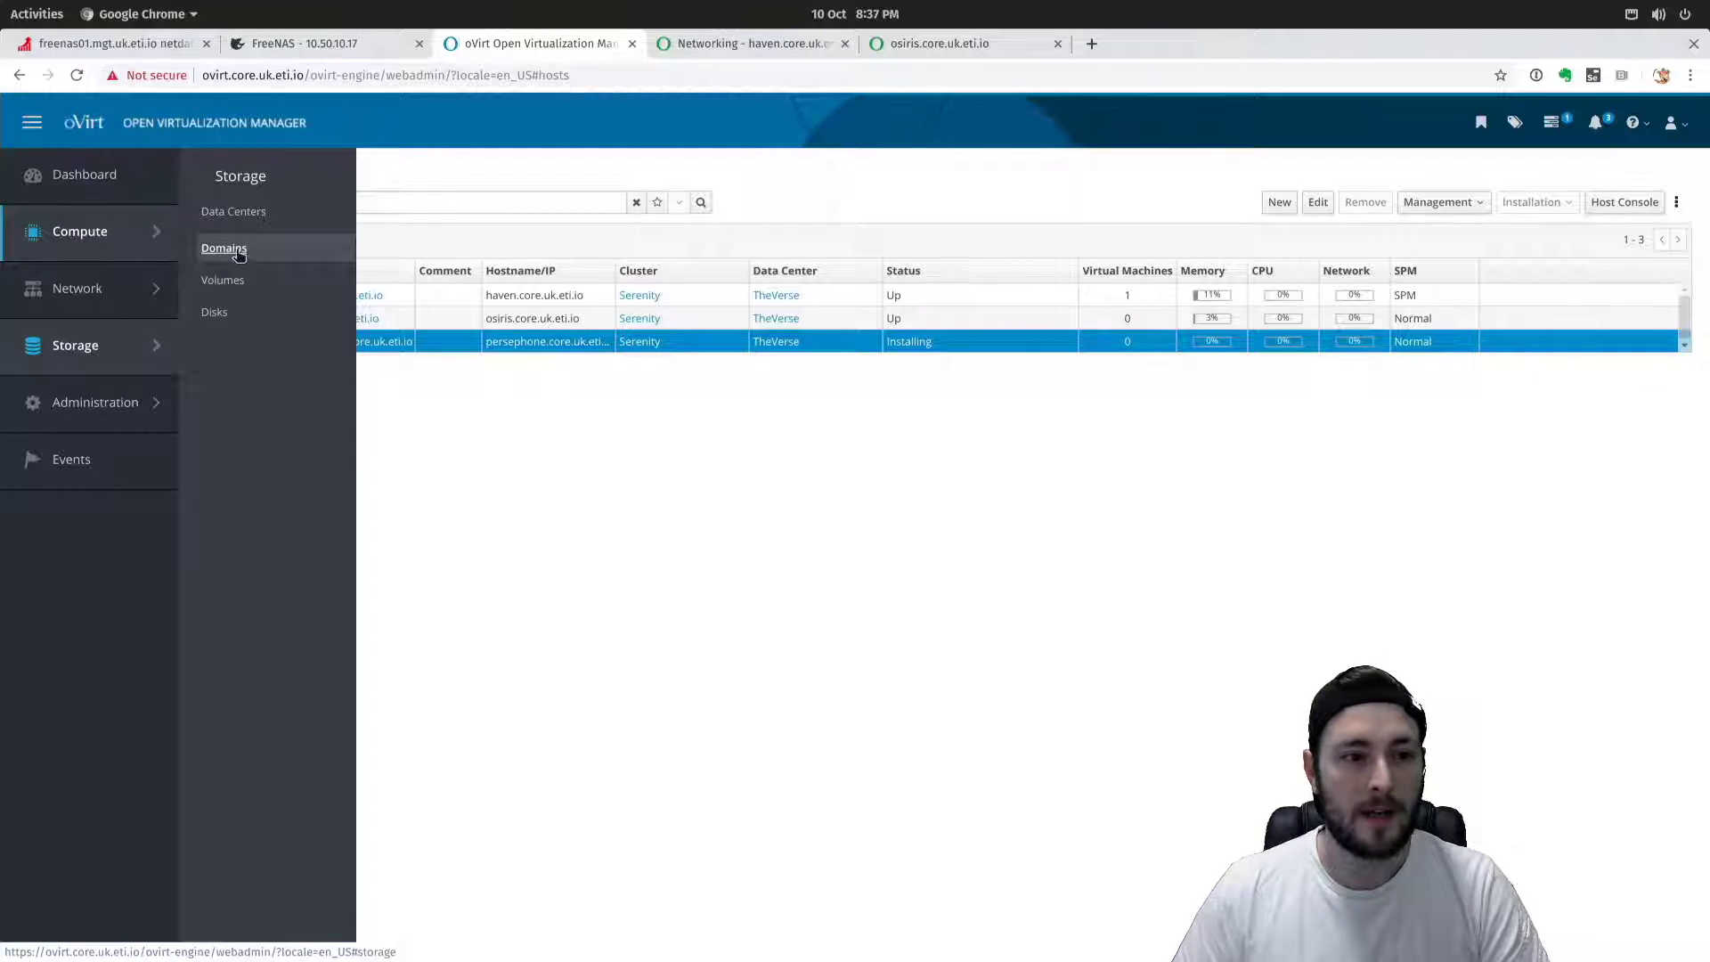
# Under Storage > Domains, start a New Domain with function Data and storage type iSCSI.
pyautogui.click(239, 255)
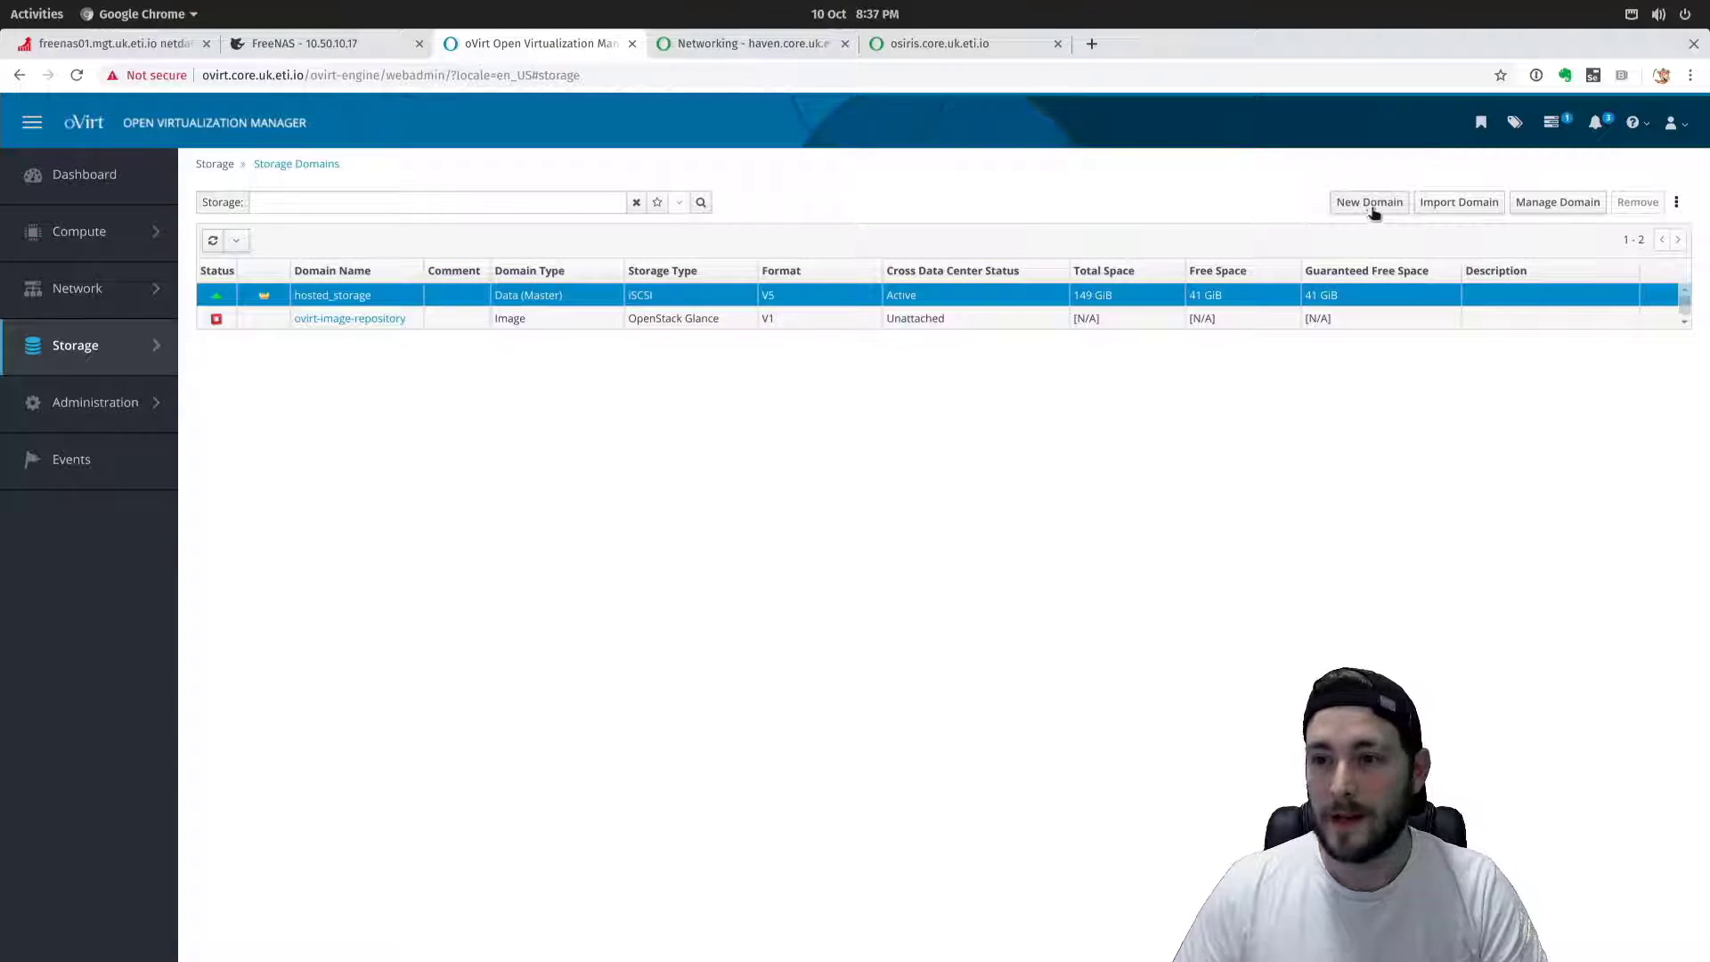
pyautogui.click(1370, 203)
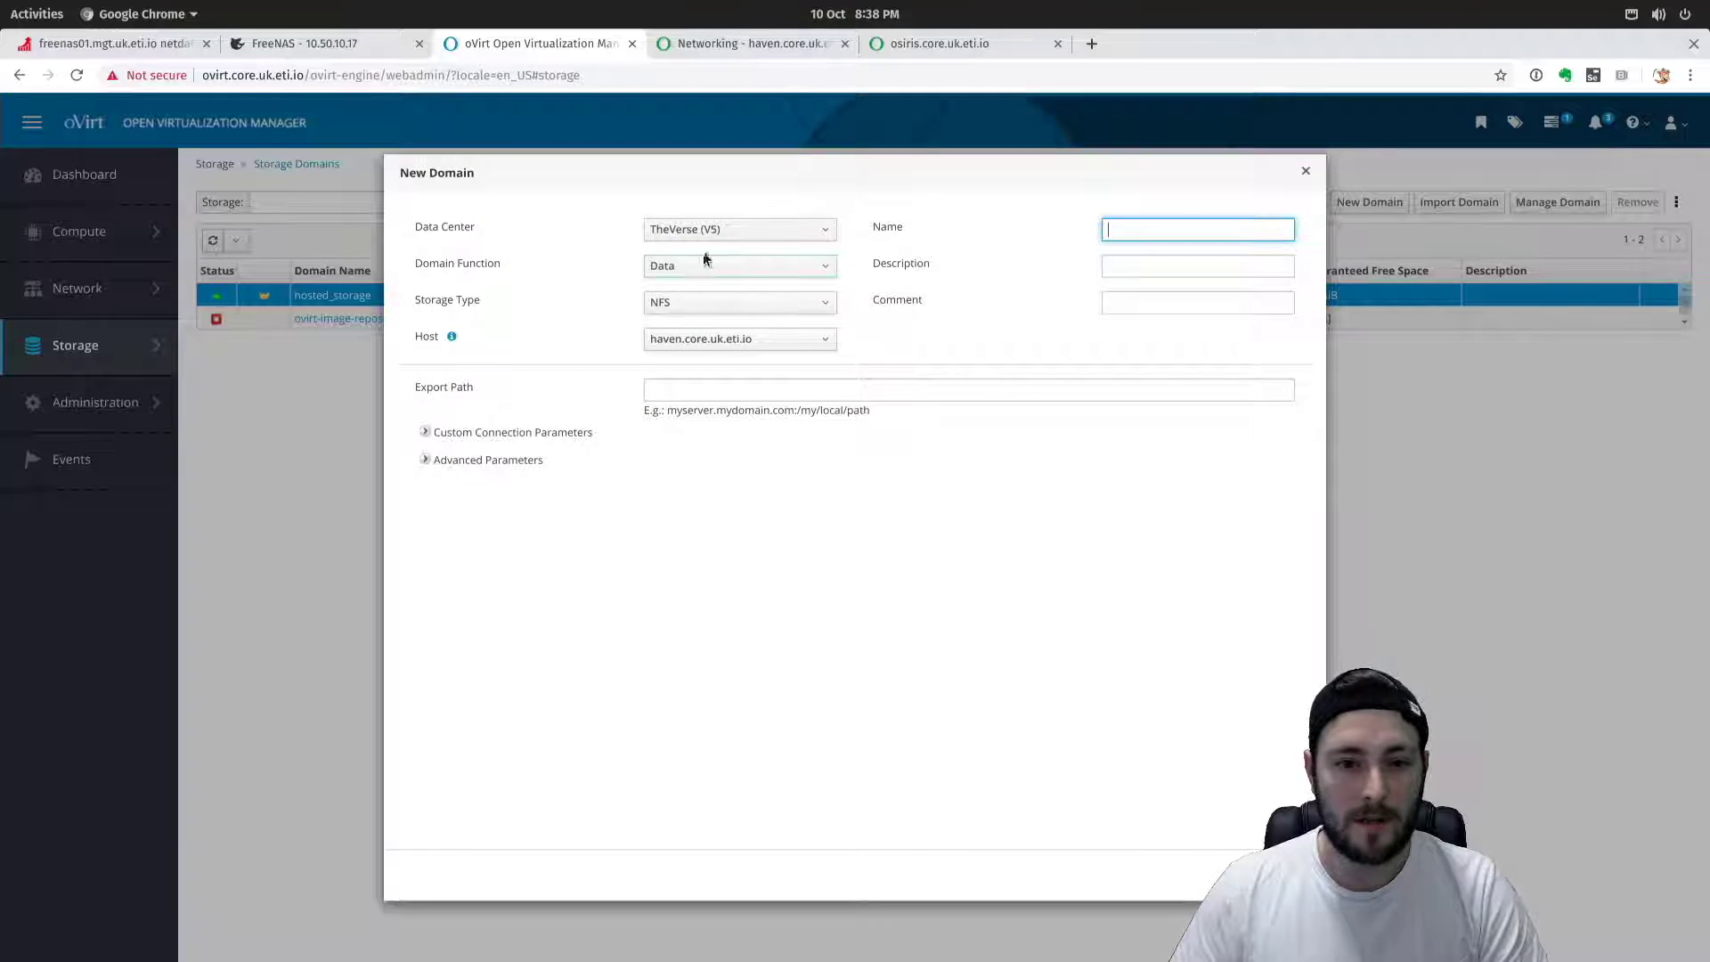
pyautogui.click(704, 259)
pyautogui.click(663, 267)
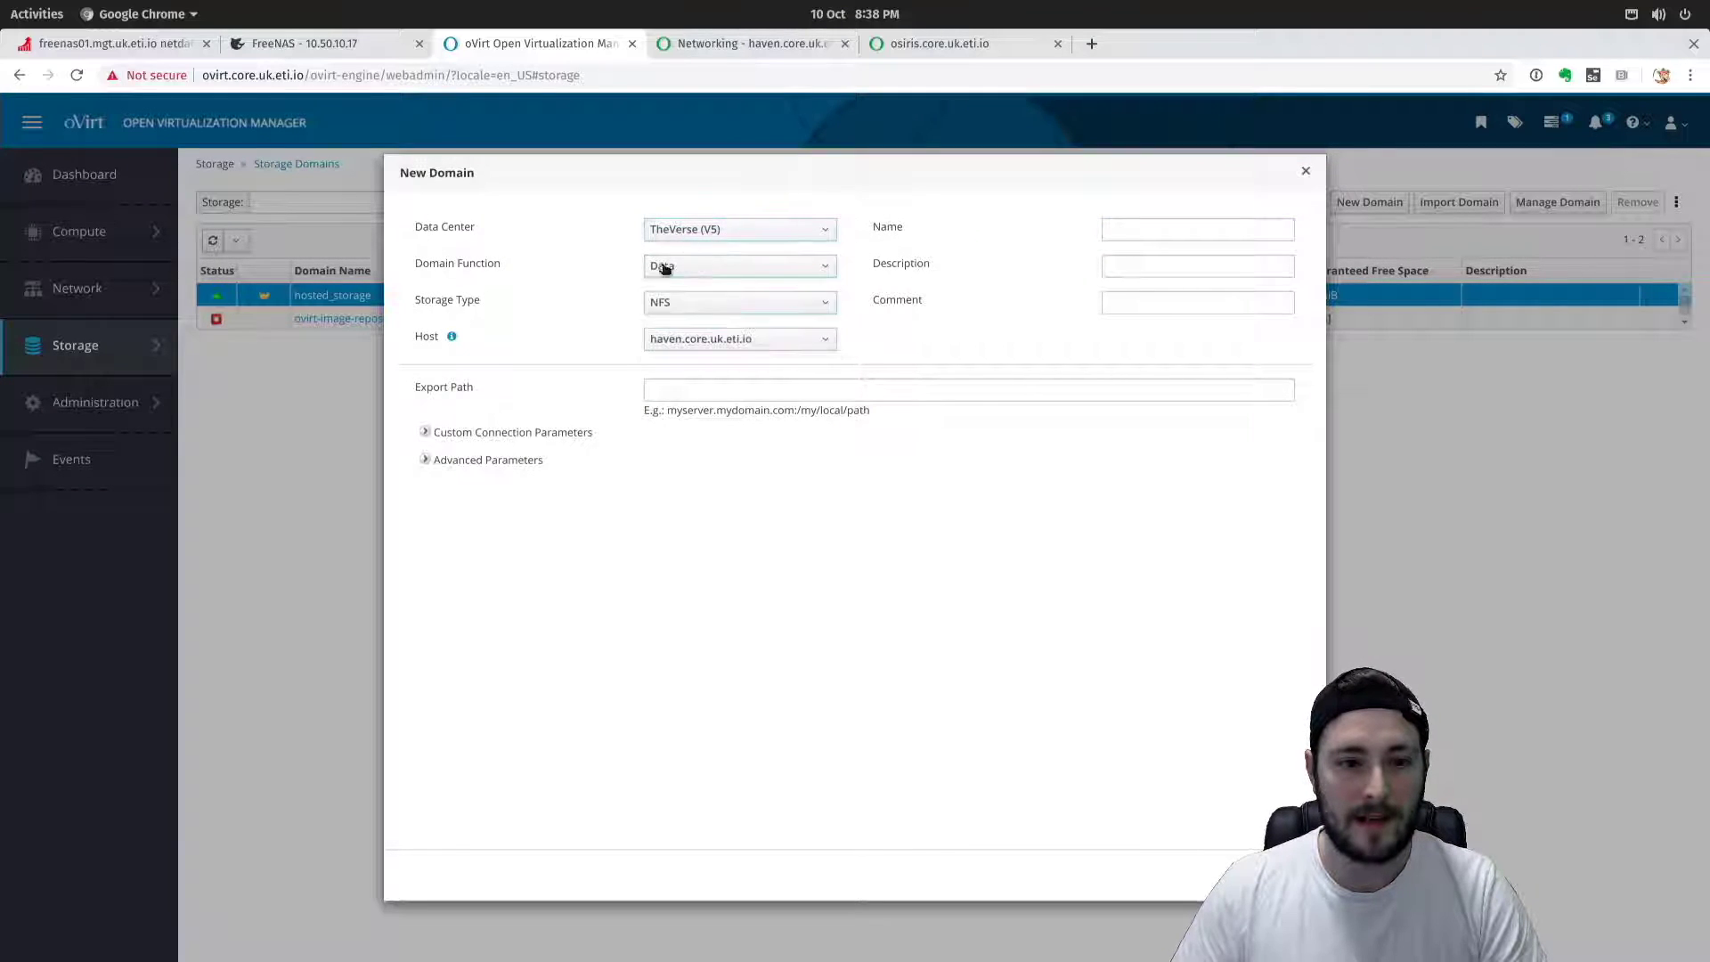
pyautogui.click(728, 266)
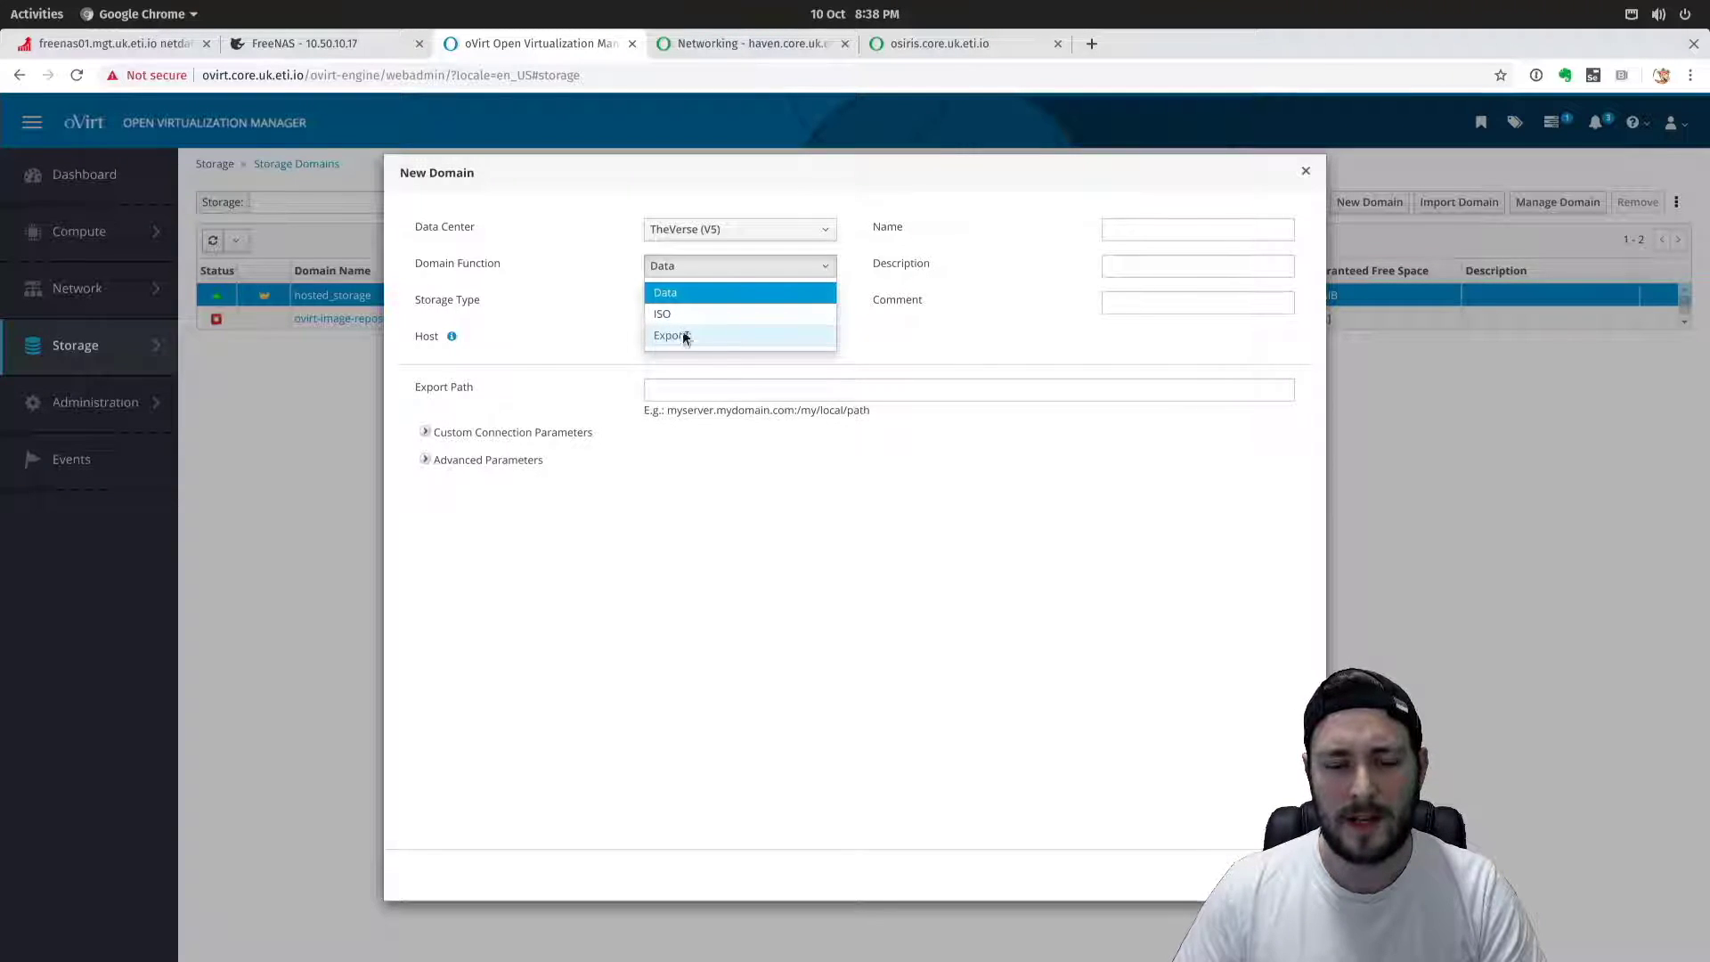
pyautogui.click(680, 297)
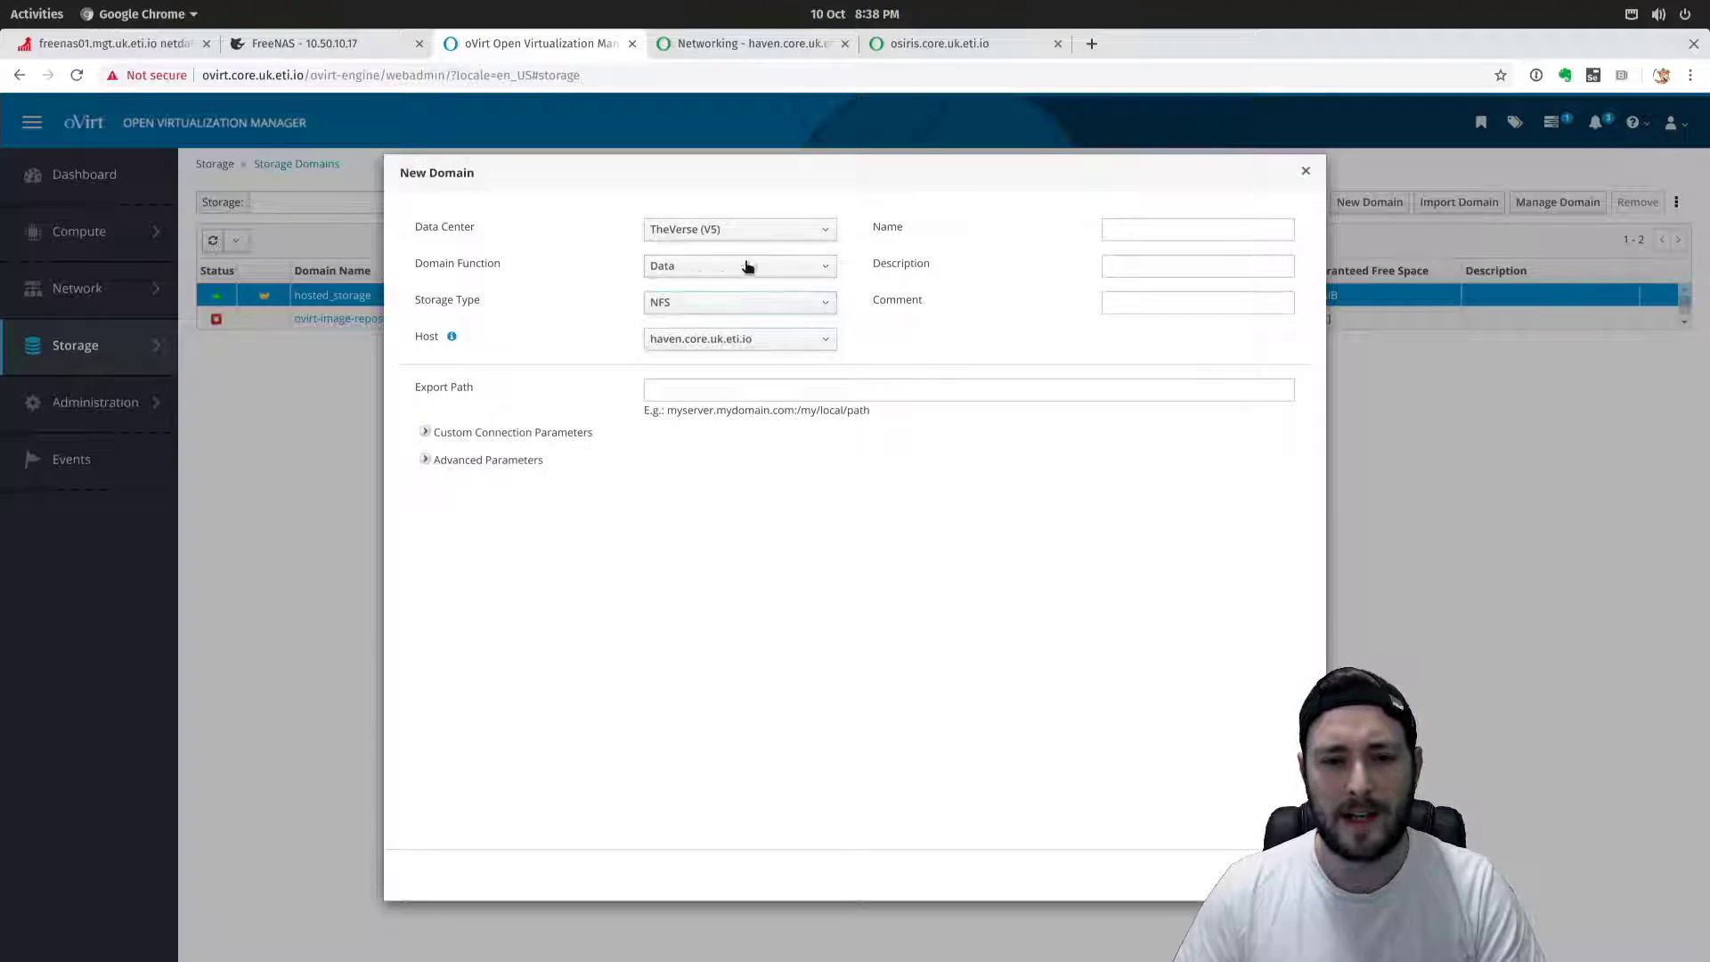
pyautogui.click(782, 305)
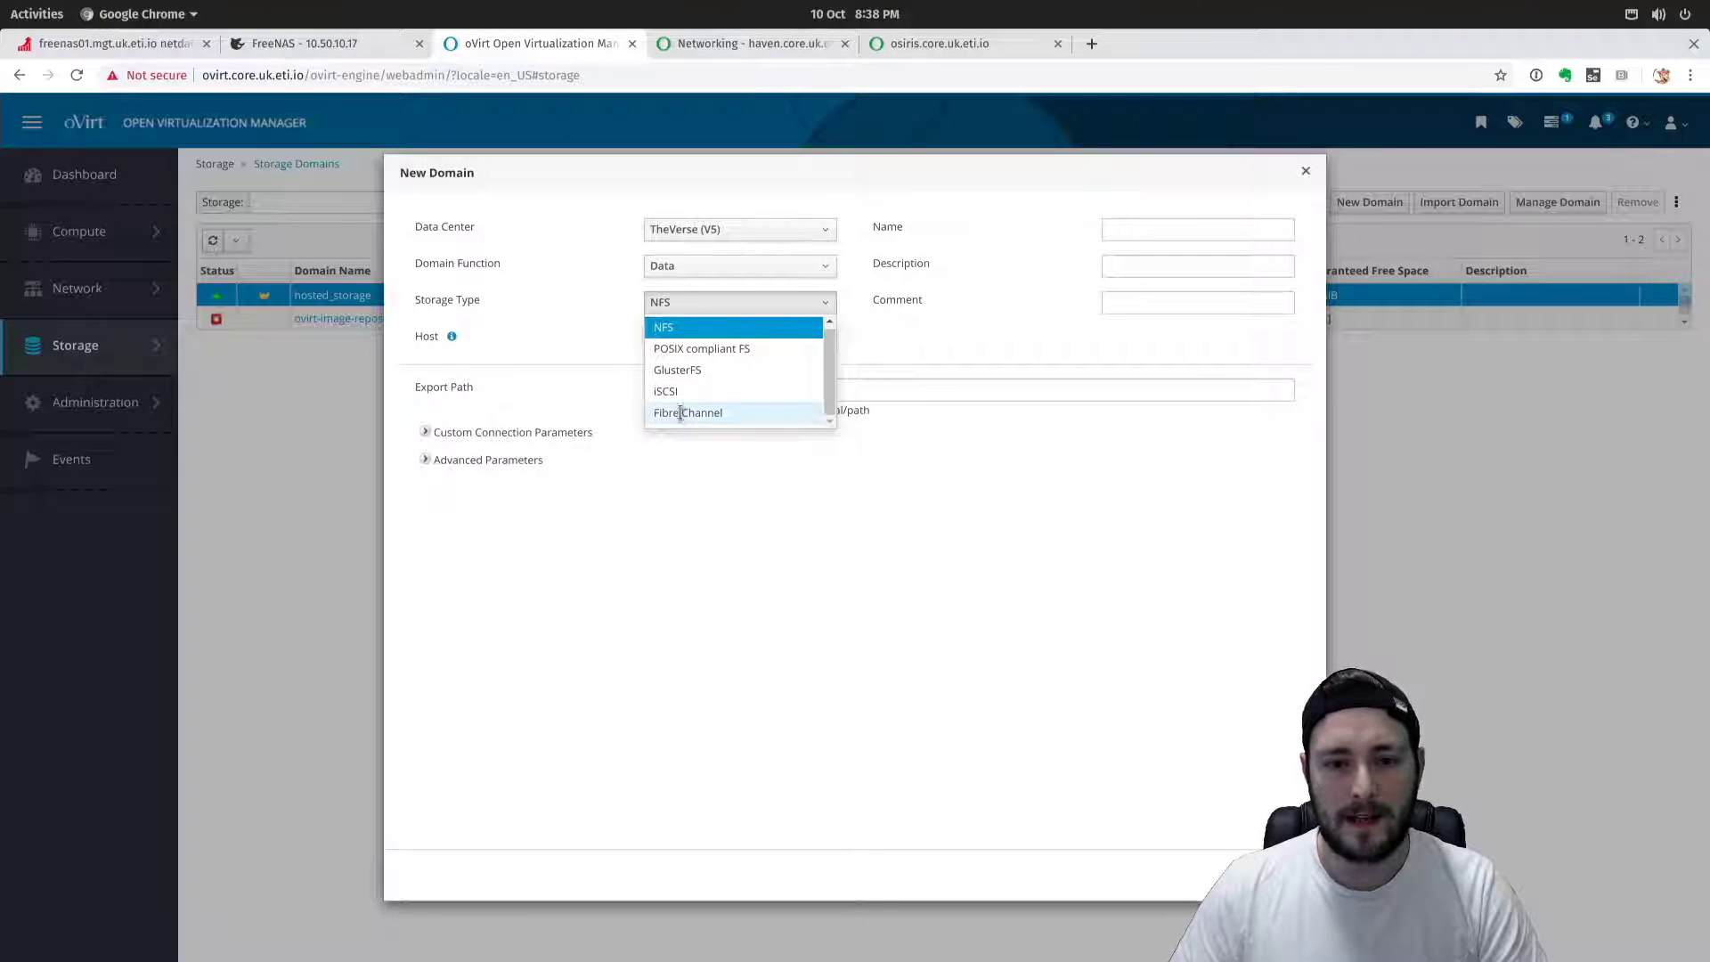
pyautogui.click(675, 391)
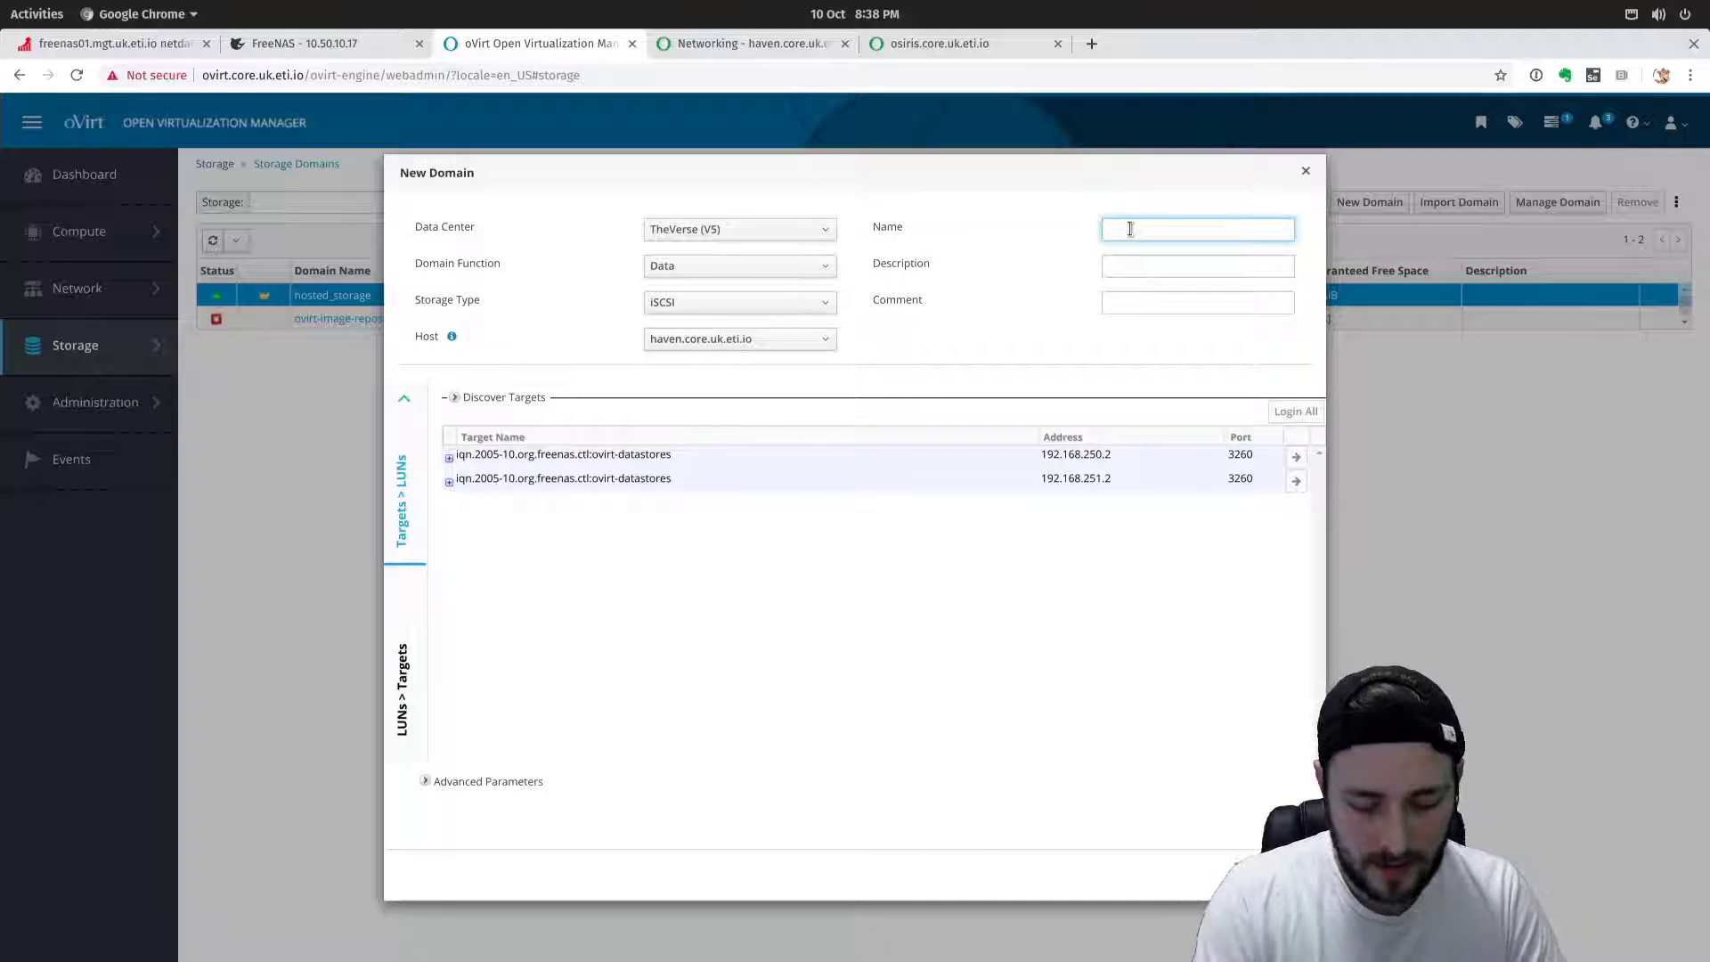
# Name the new domain uk-freenas-bronze01 and expand the first iSCSI target's LUN list.
pyautogui.write('uk-freenas-gold01')
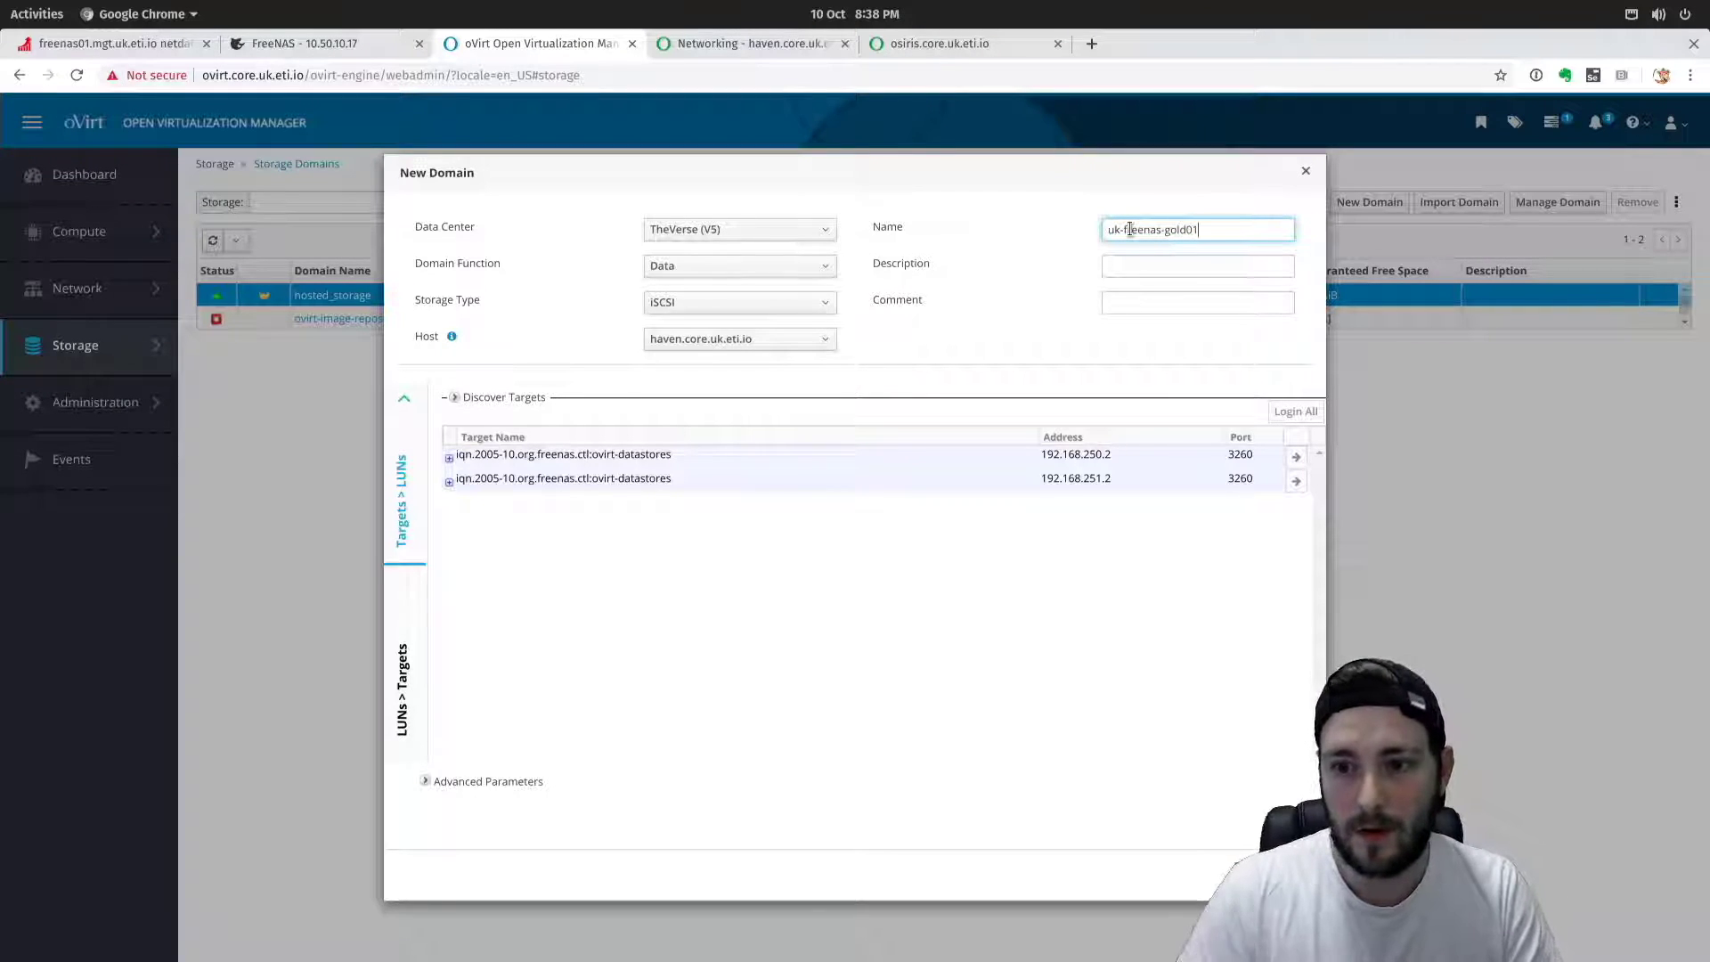
pyautogui.click(448, 460)
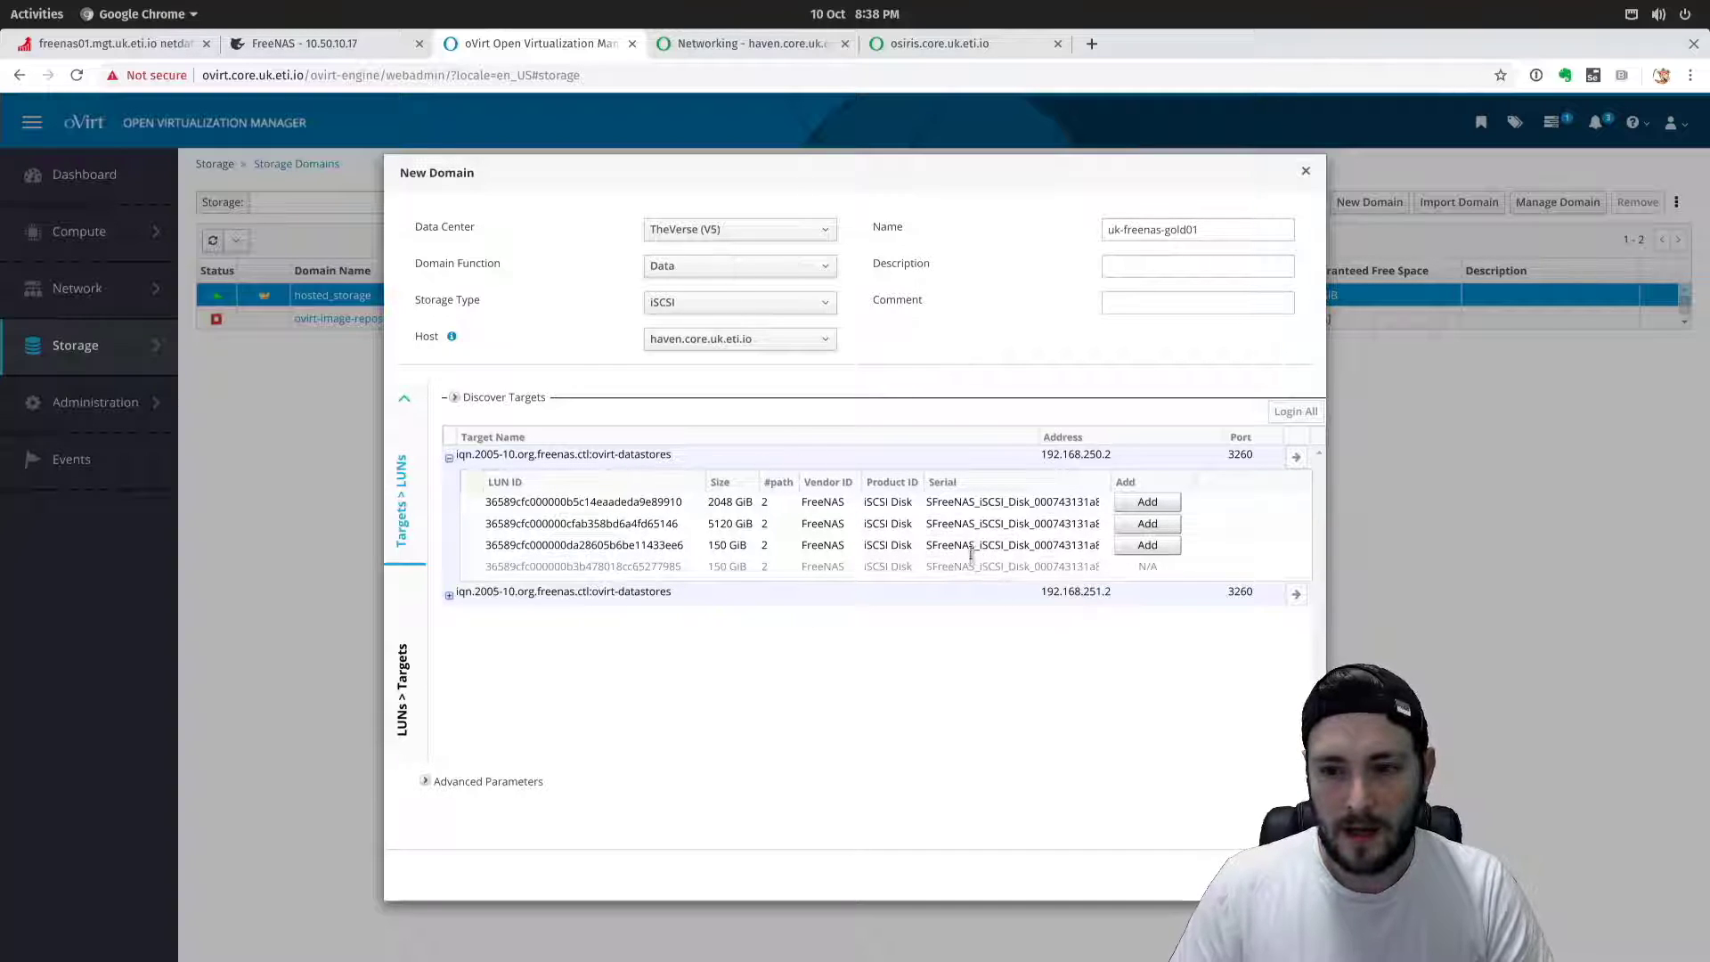
pyautogui.doubleClick(1172, 228)
pyautogui.click(1187, 230)
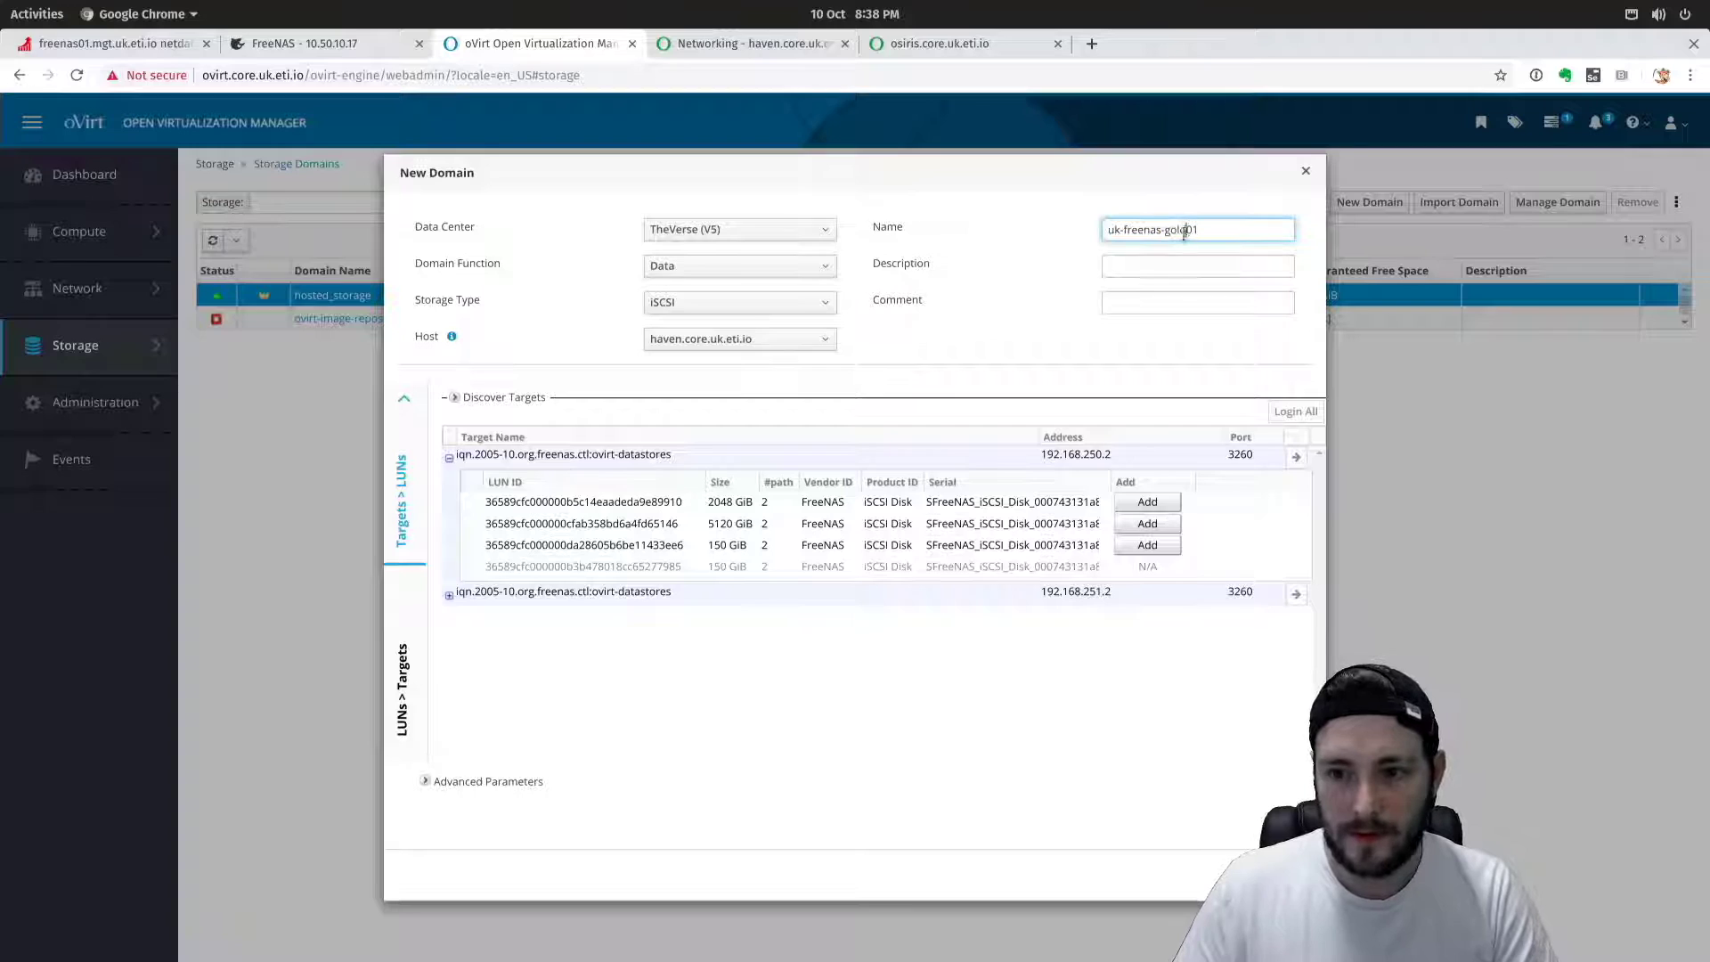
pyautogui.moveTo(1187, 229); pyautogui.dragTo(1163, 229)
pyautogui.write('bronze')
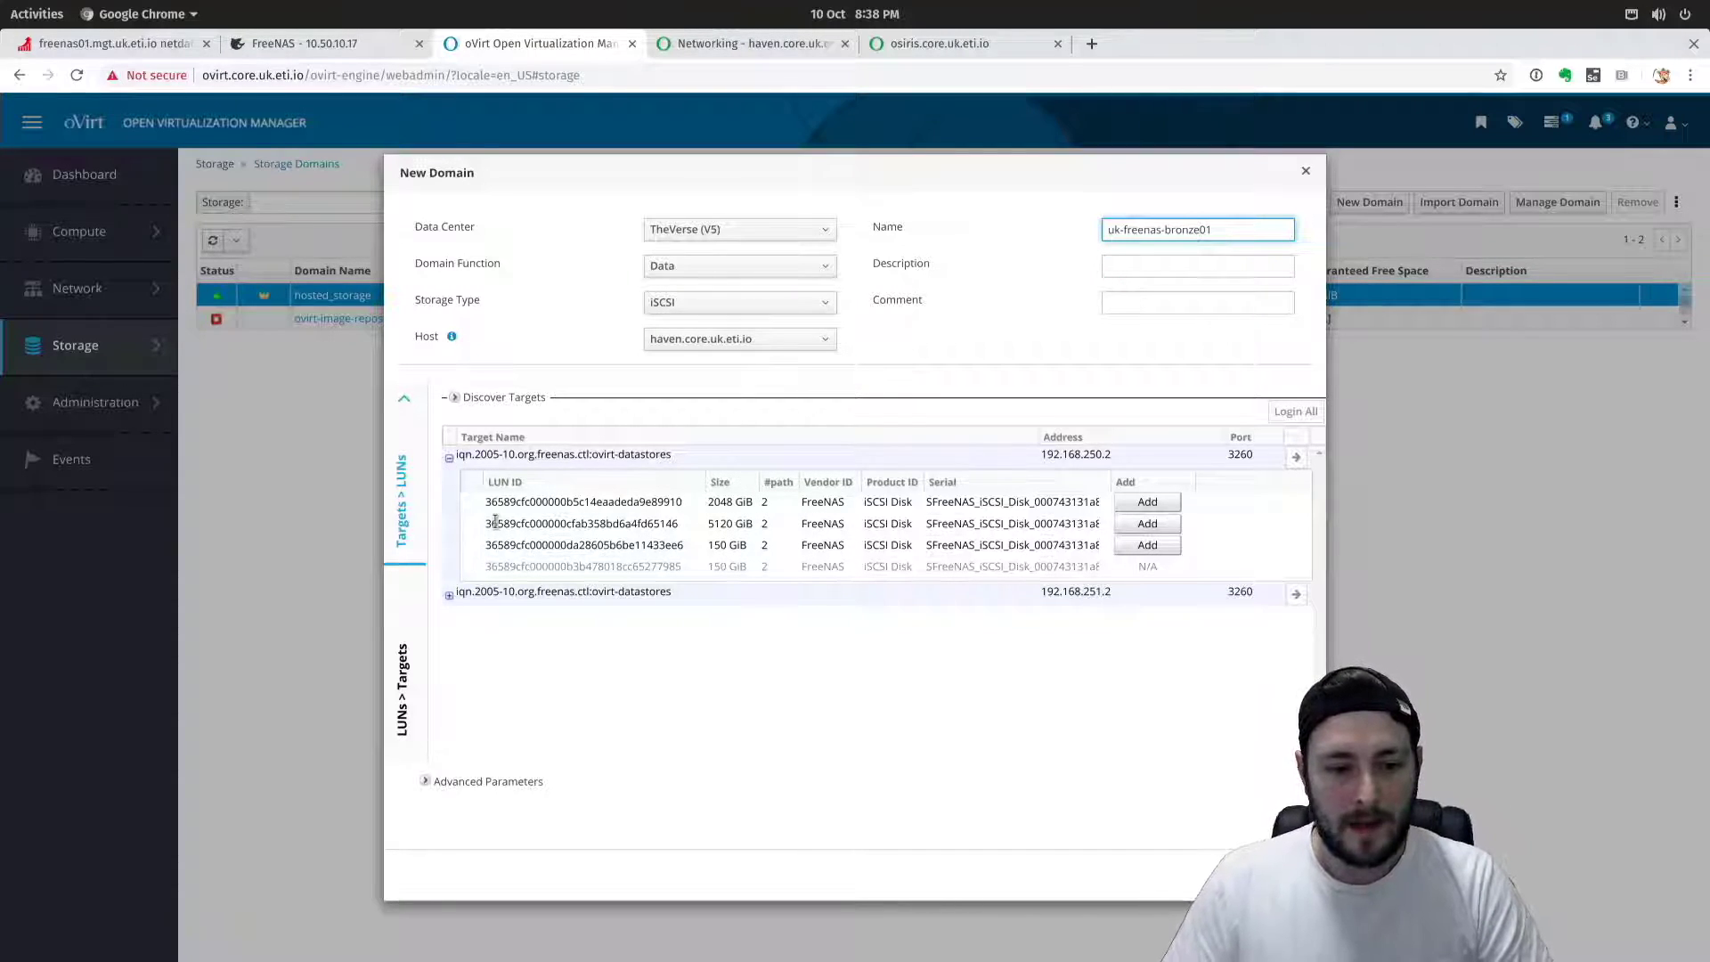
# Add the 5120 GiB LUN from the first target to the domain.
pyautogui.moveTo(486, 523); pyautogui.dragTo(854, 515)
pyautogui.click(1114, 529)
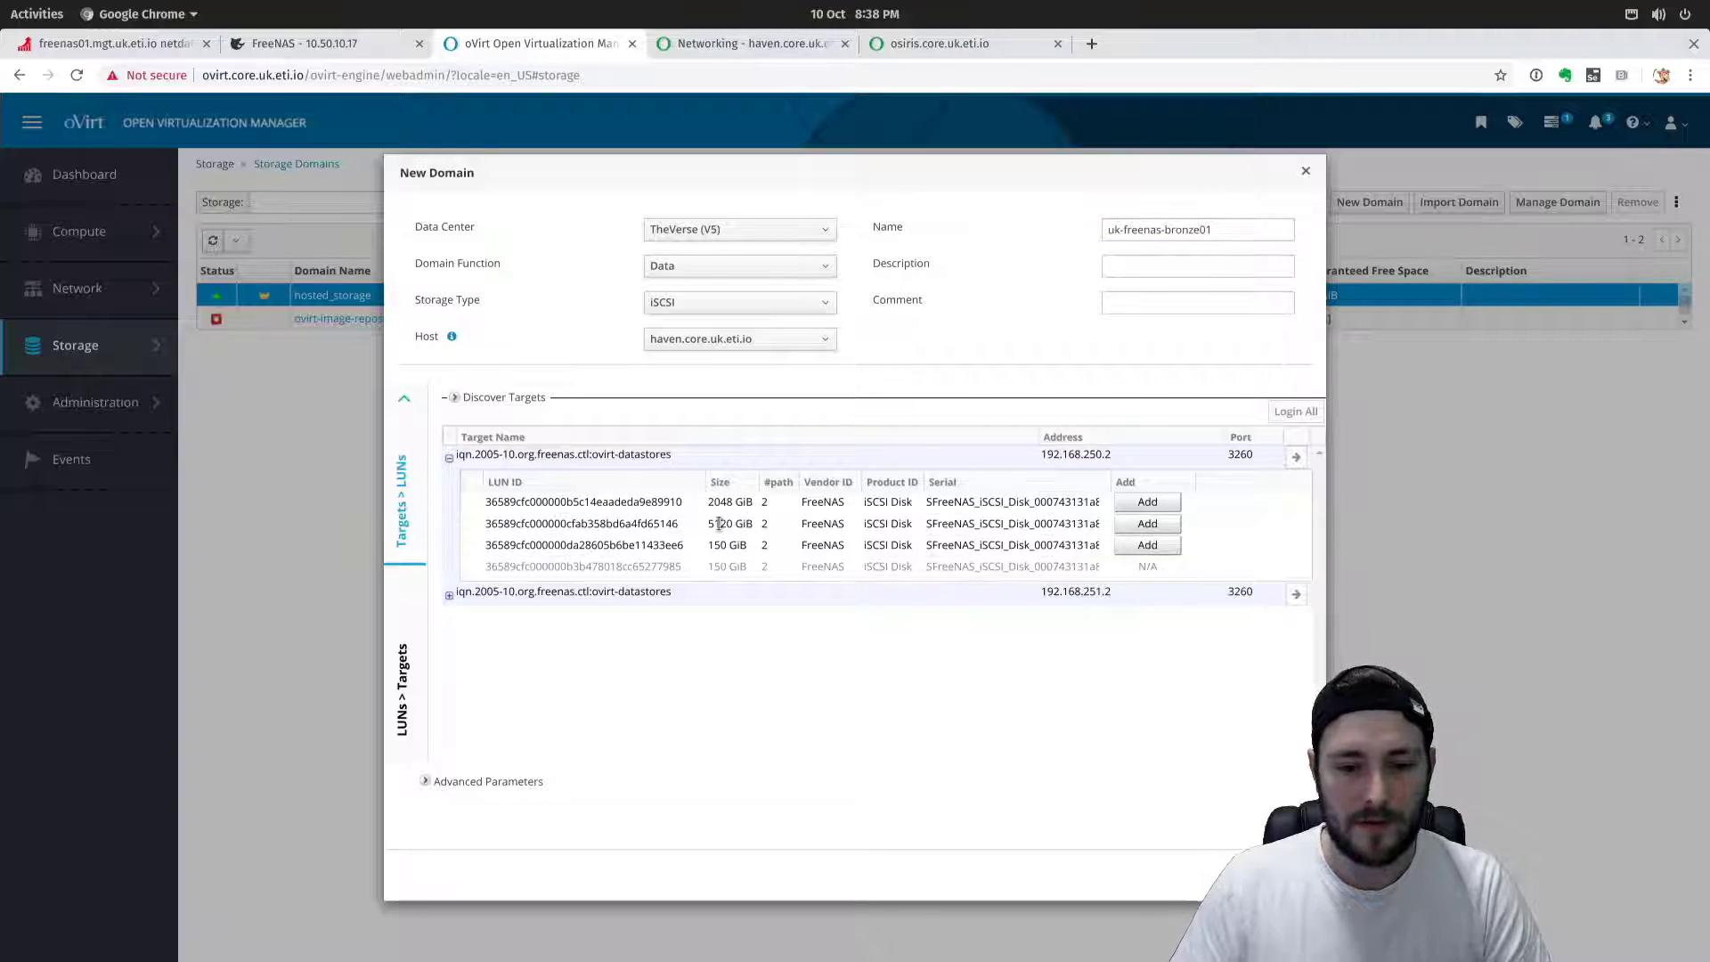
pyautogui.click(1162, 529)
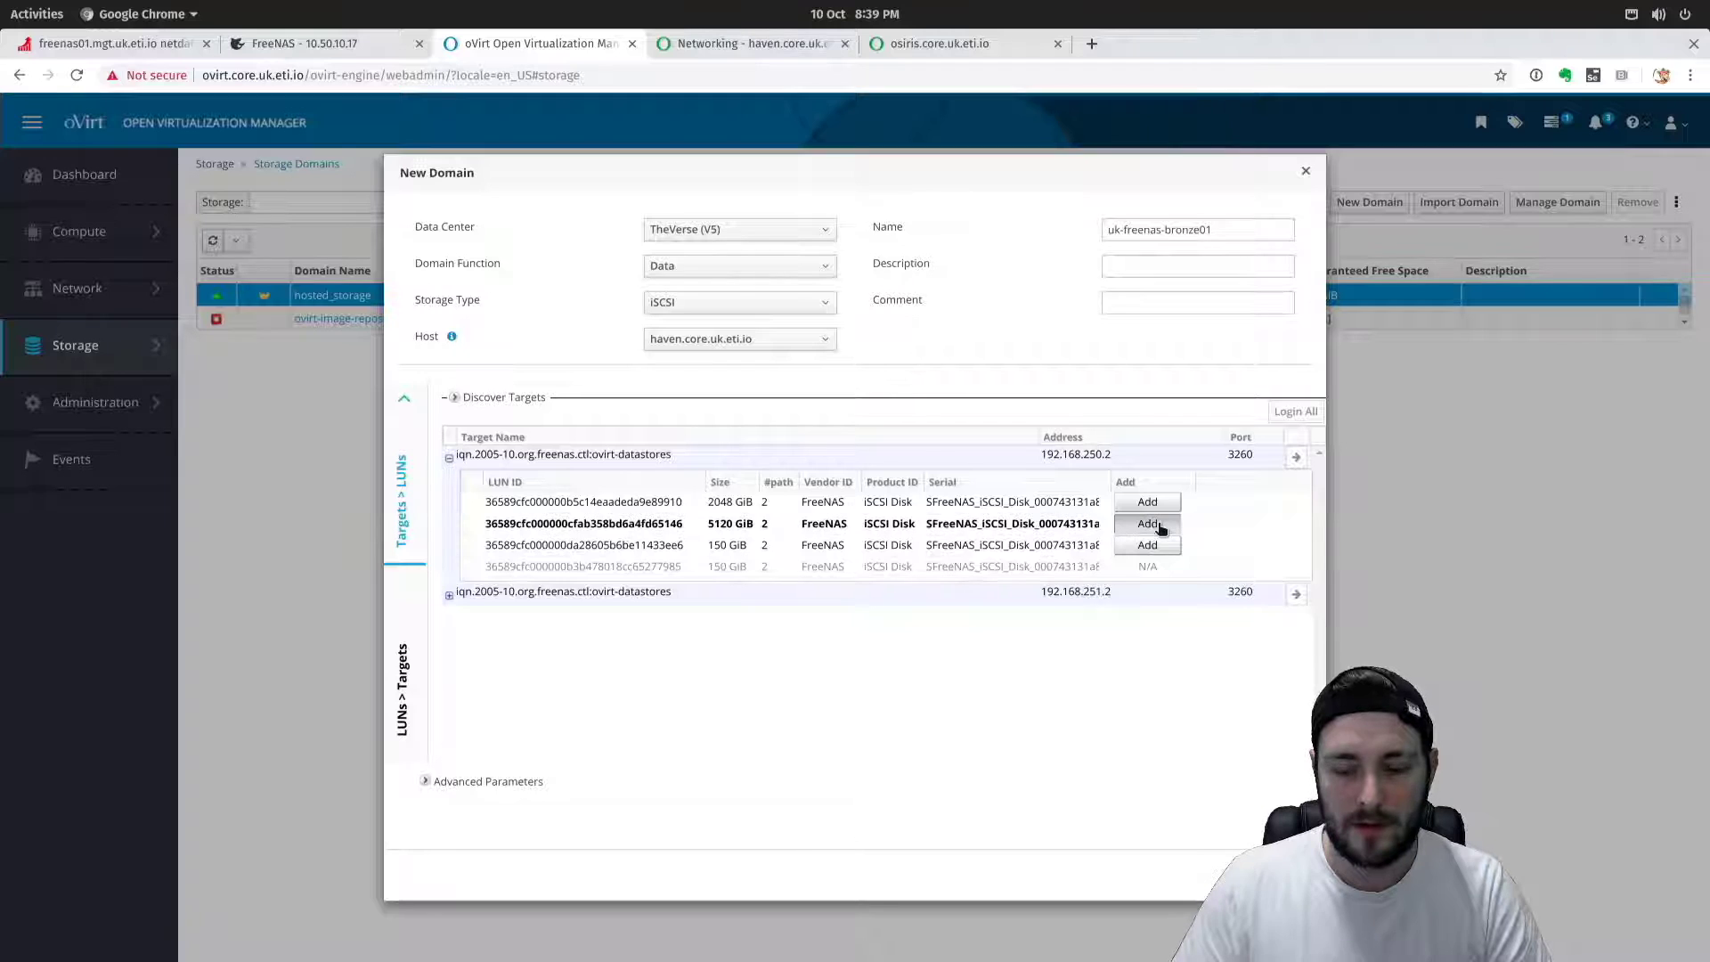
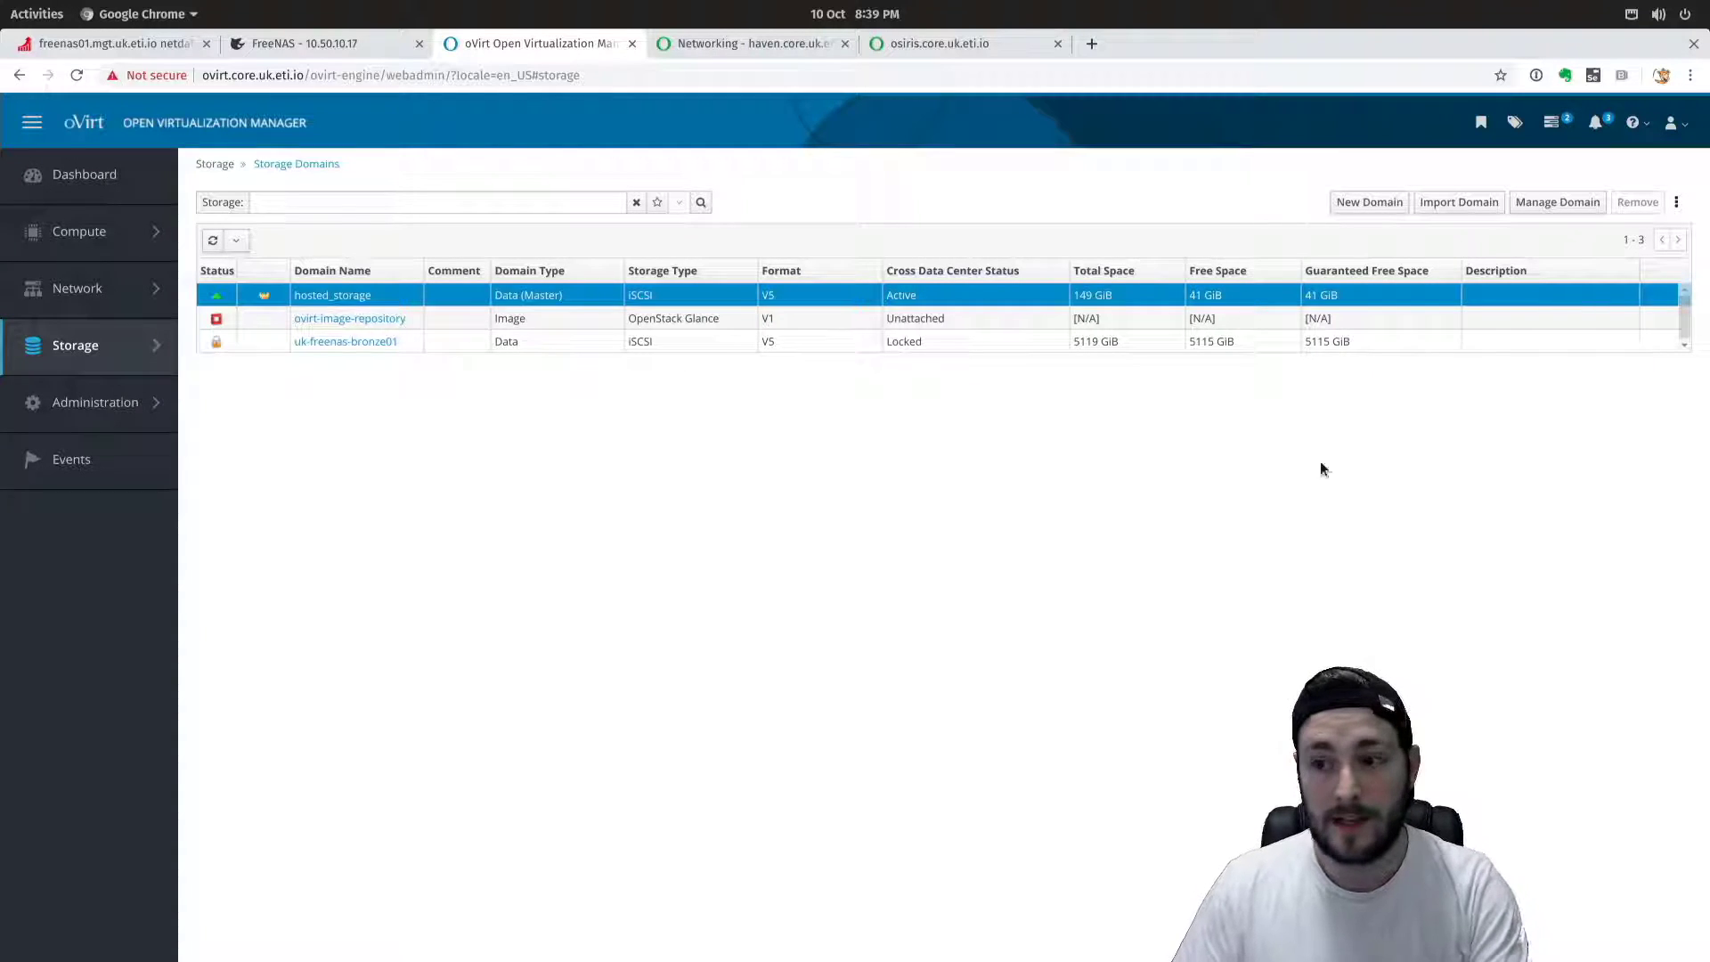
# Start a pre-configured domain import with storage type iSCSI and name uk-freenas-gold01.
pyautogui.click(1449, 204)
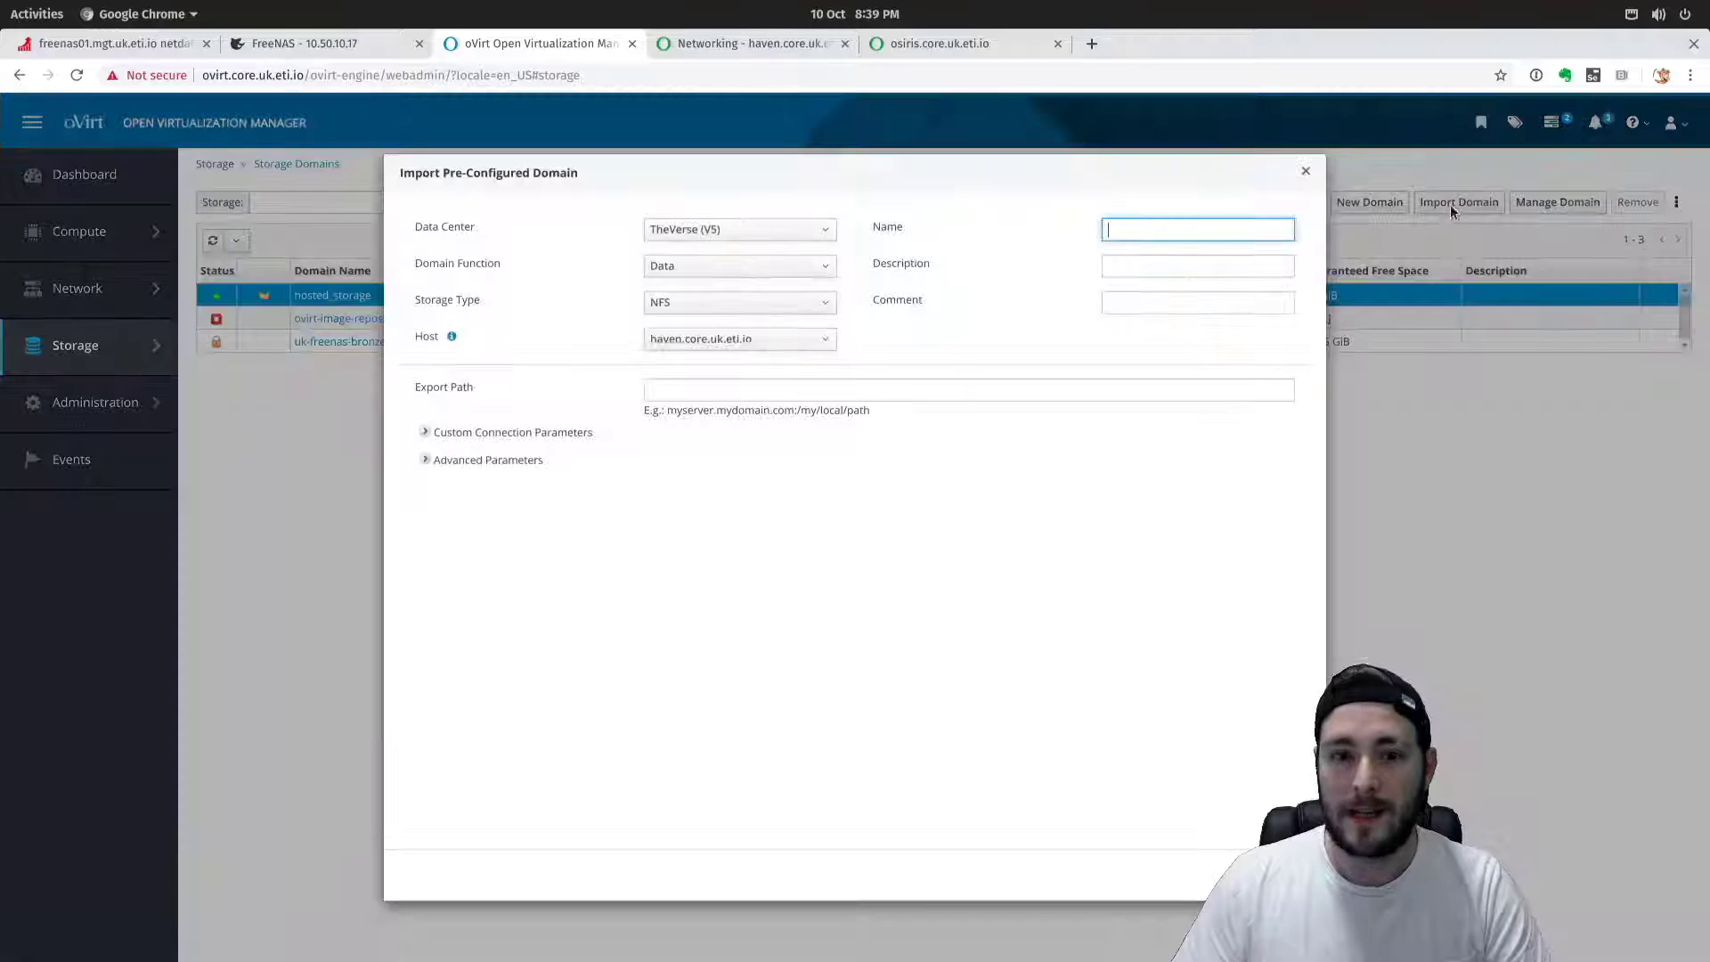
pyautogui.click(675, 304)
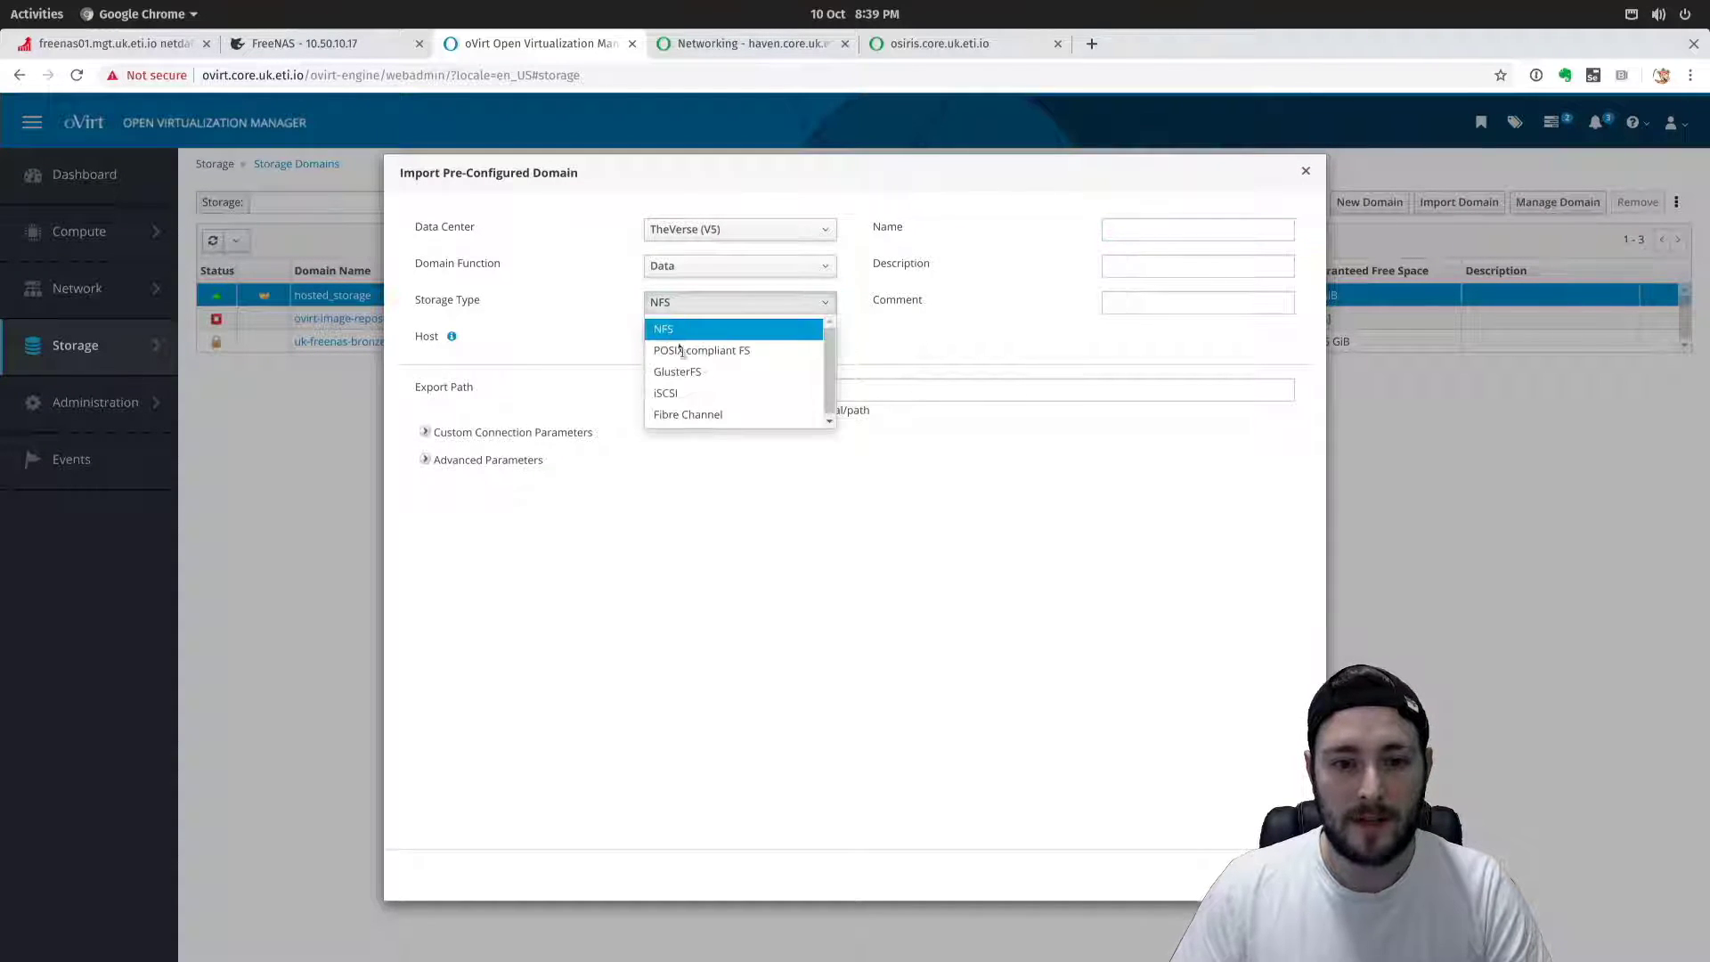
pyautogui.click(668, 392)
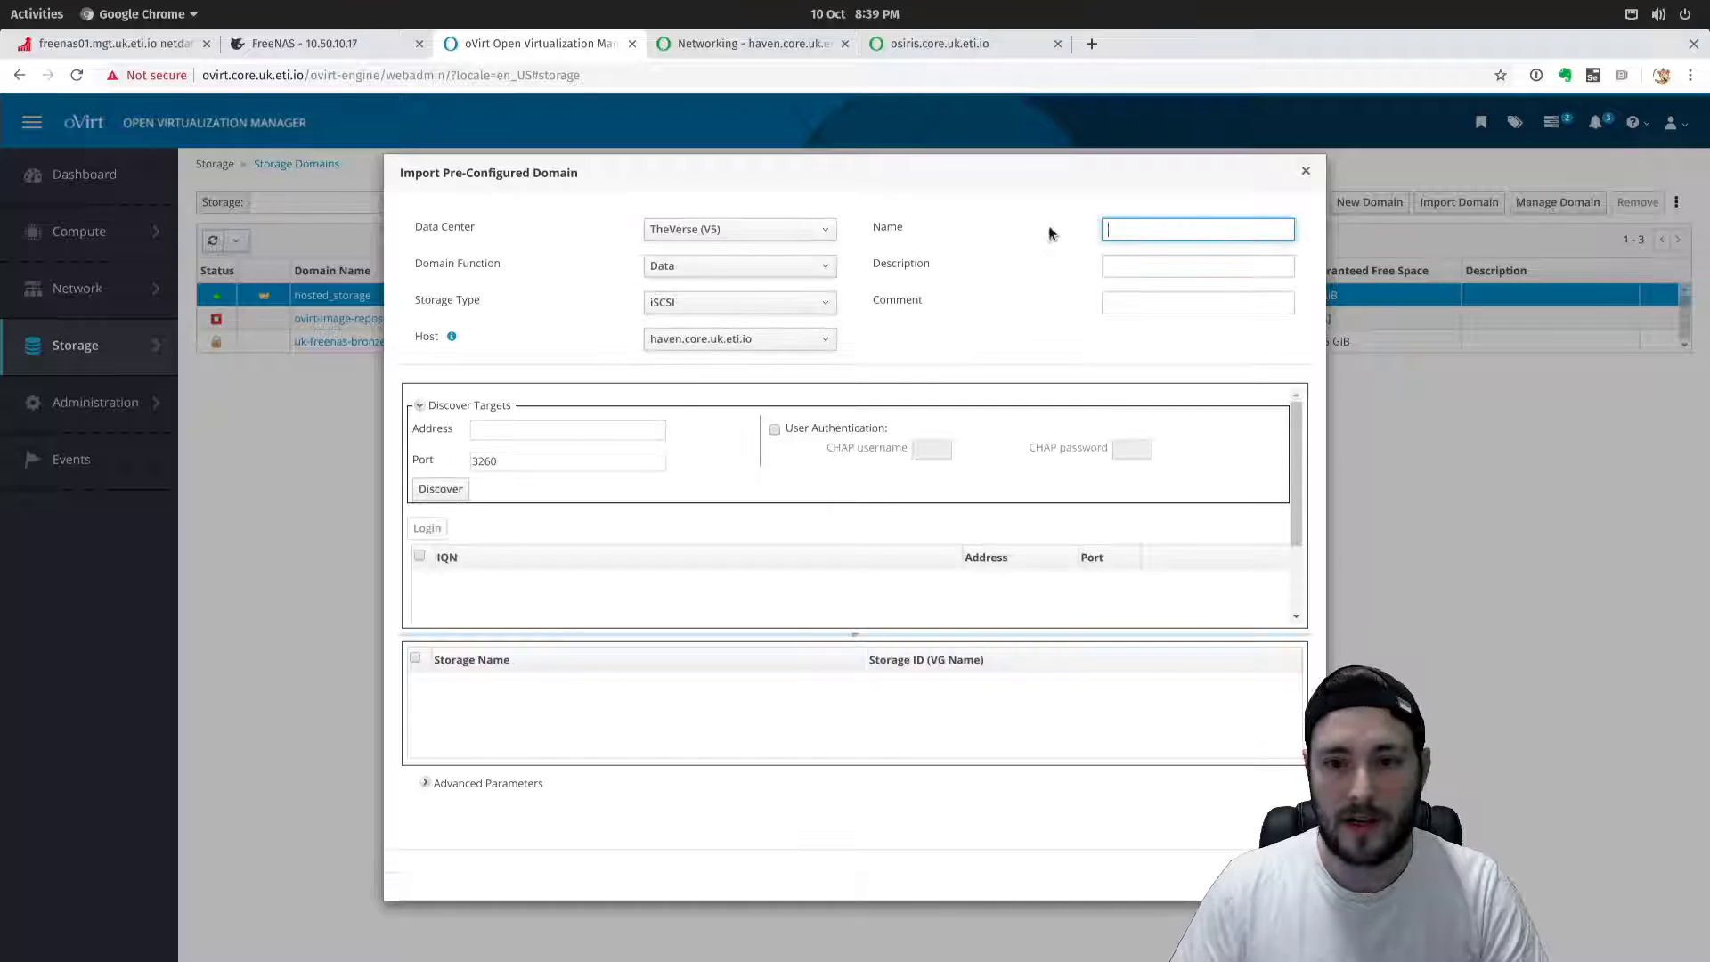
pyautogui.write('uk-f')
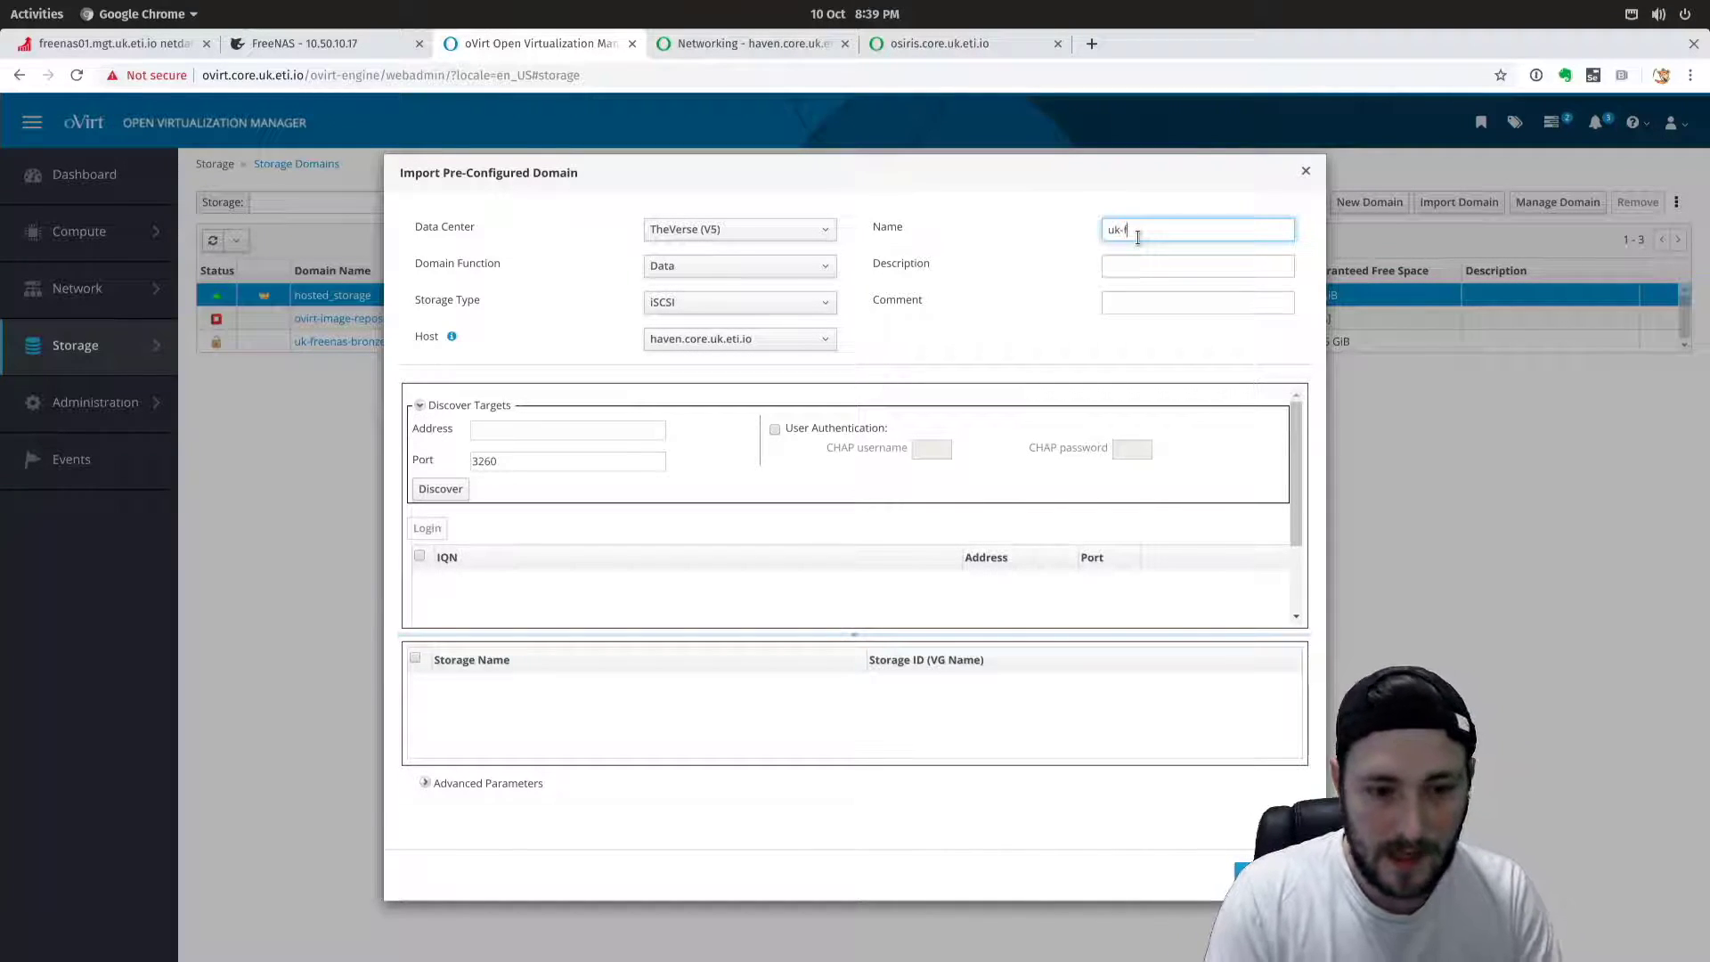
pyautogui.write('reenas-gold01')
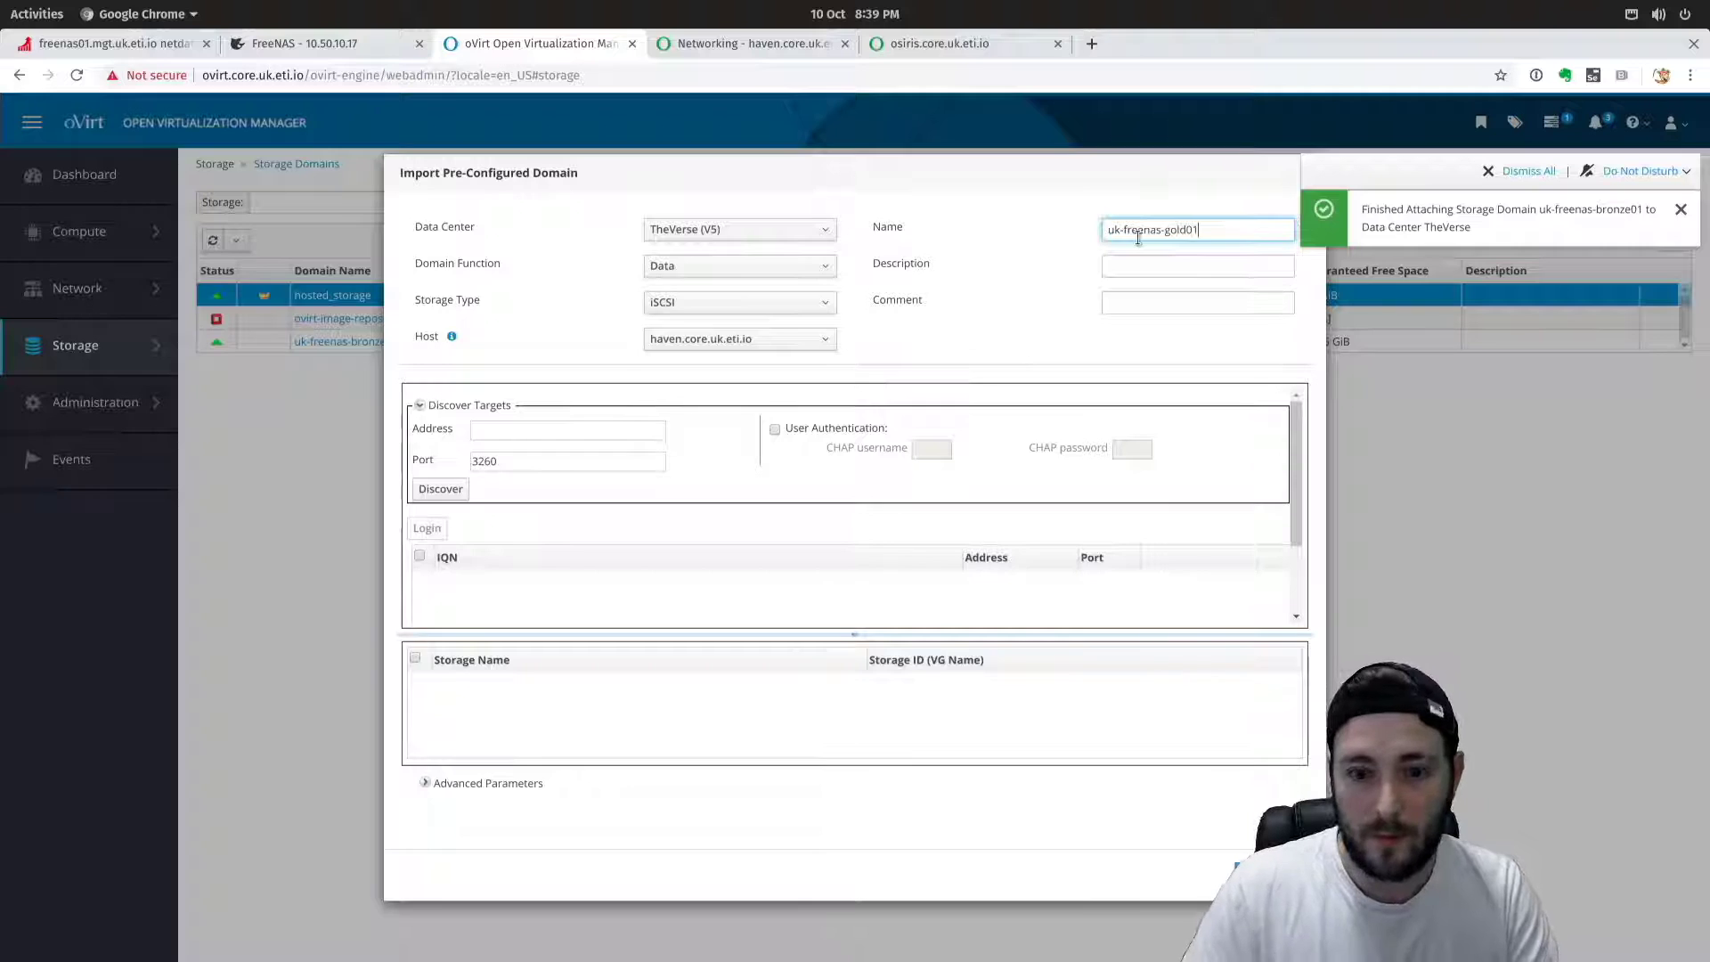
pyautogui.click(545, 431)
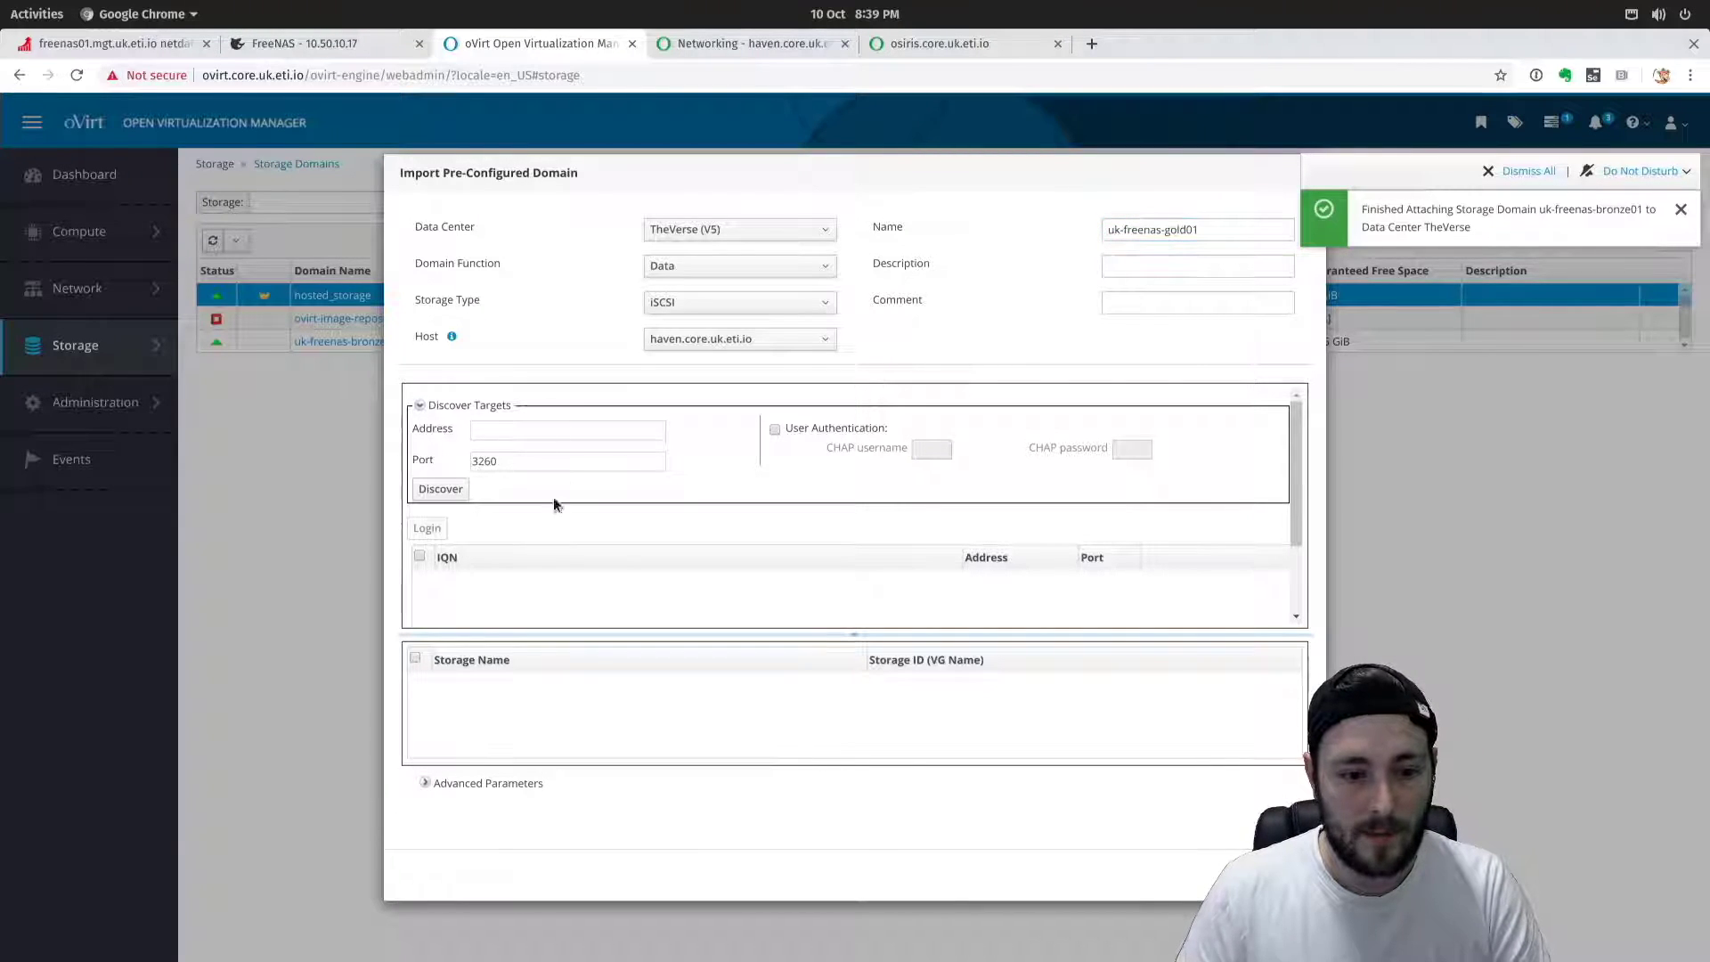
# Discover iSCSI targets at 192.168.250.2 using CHAP username and password authentication.
pyautogui.click(505, 428)
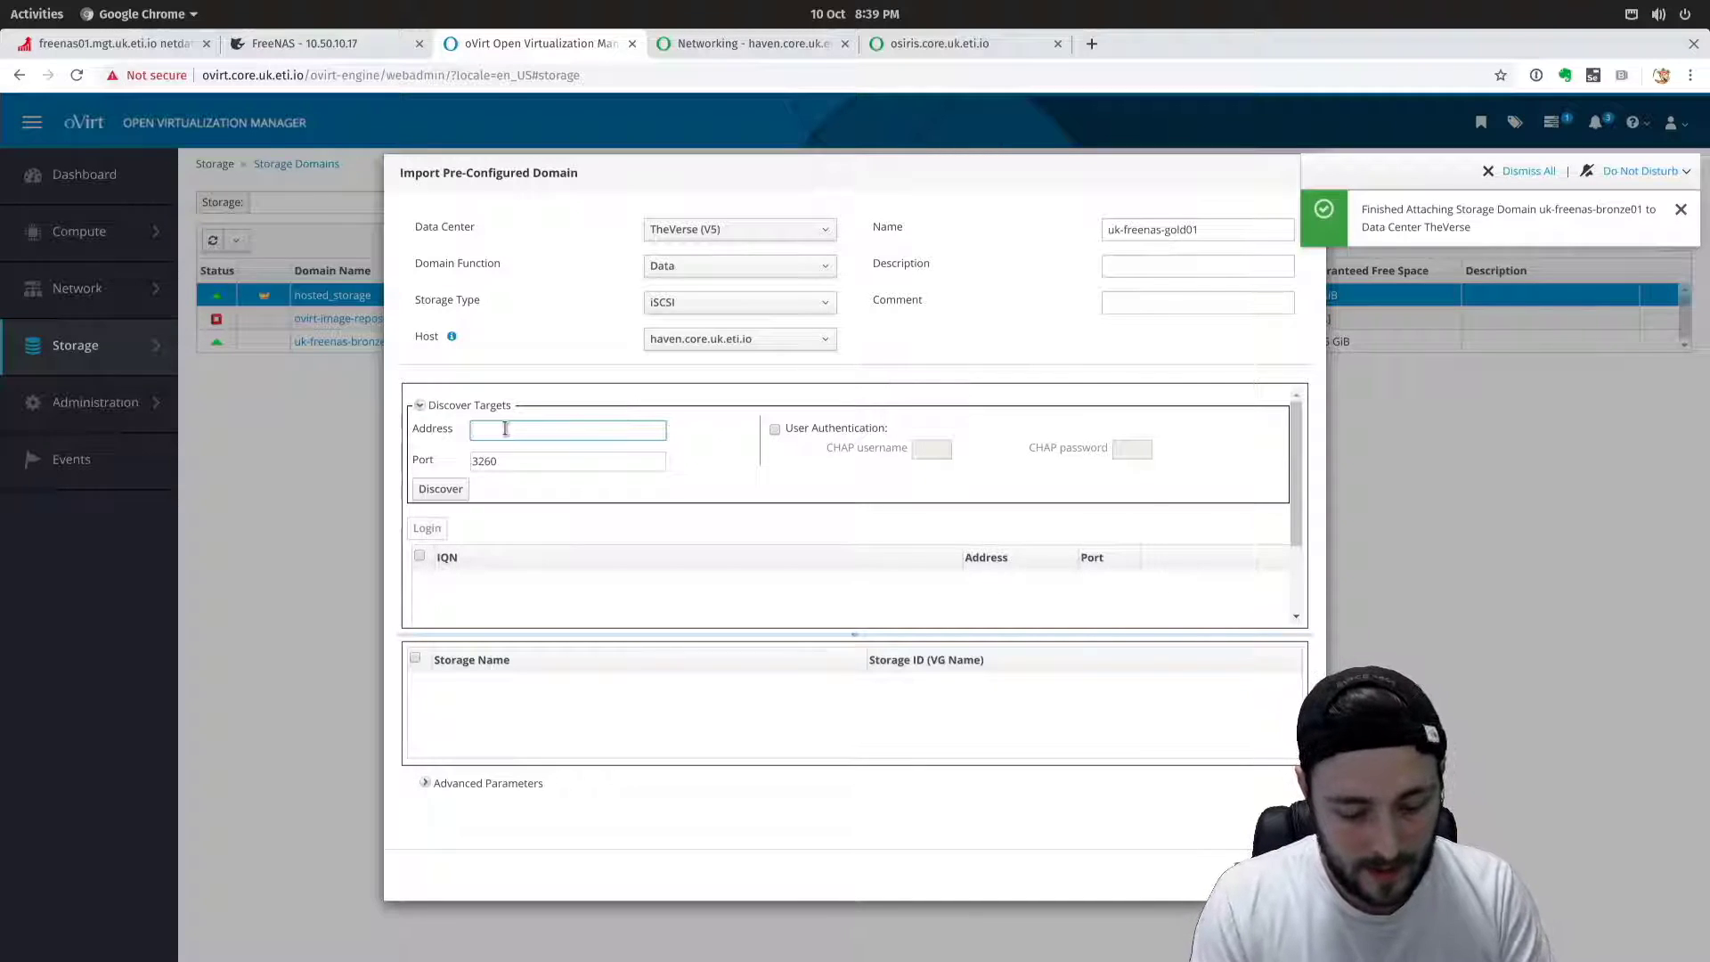
pyautogui.write('192.168.250.2')
pyautogui.click(775, 429)
pyautogui.click(931, 450)
pyautogui.write('ovirt')
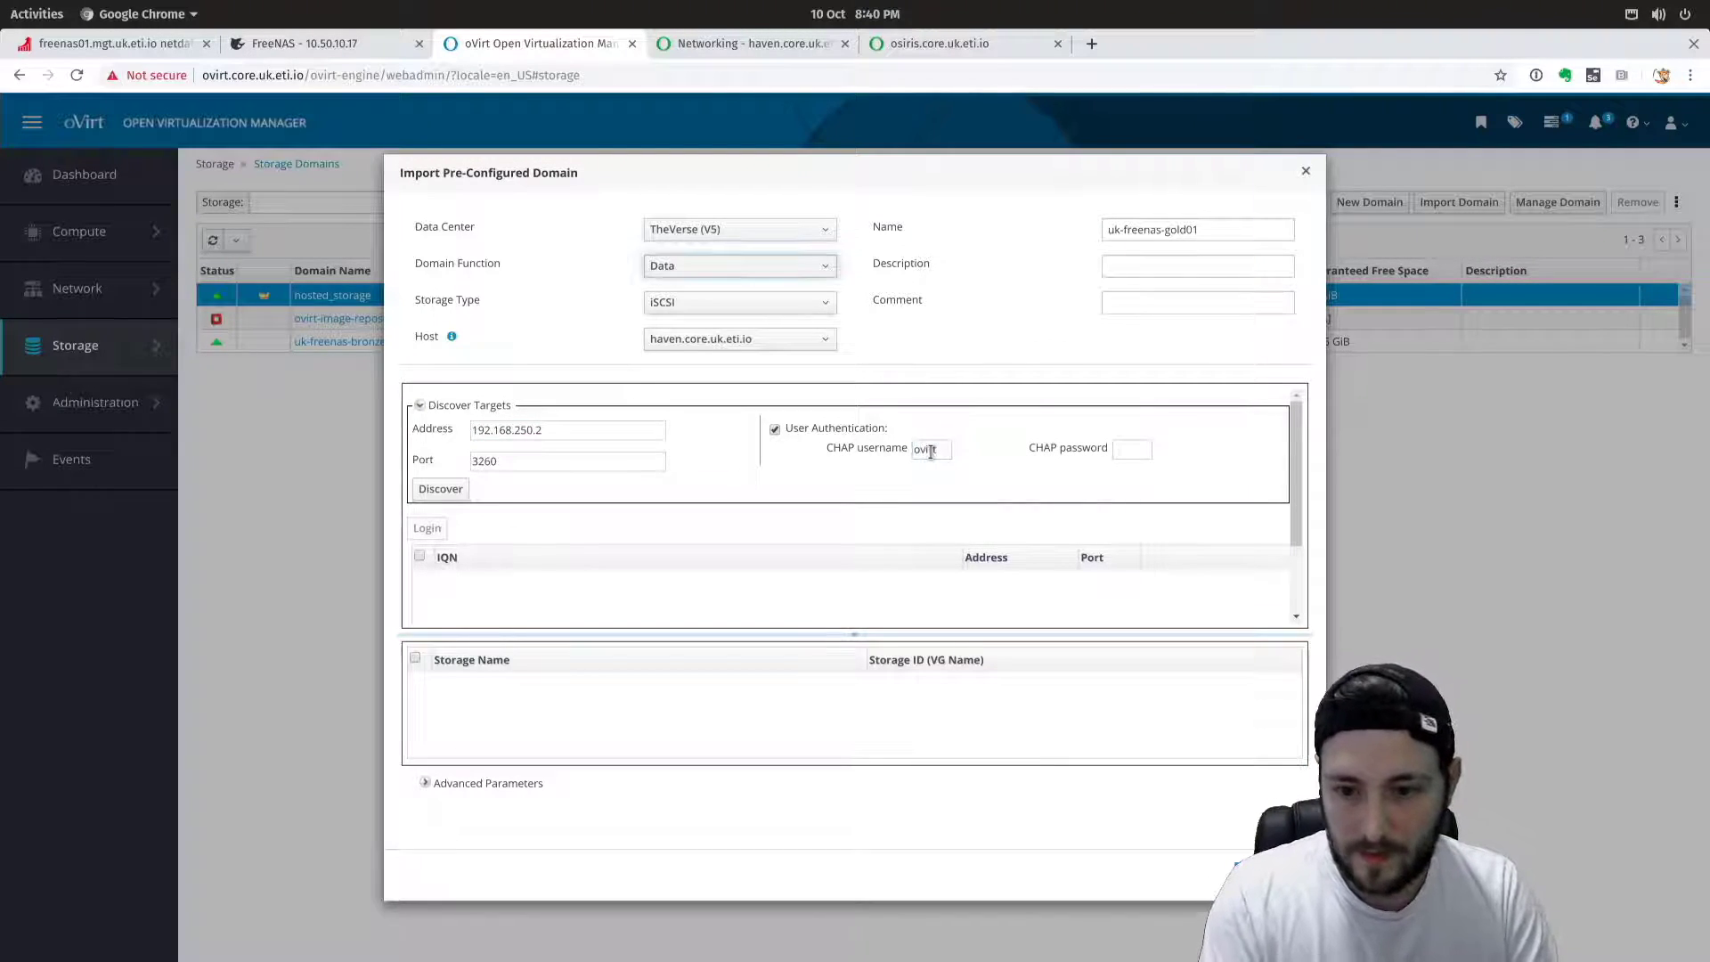
pyautogui.click(1123, 451)
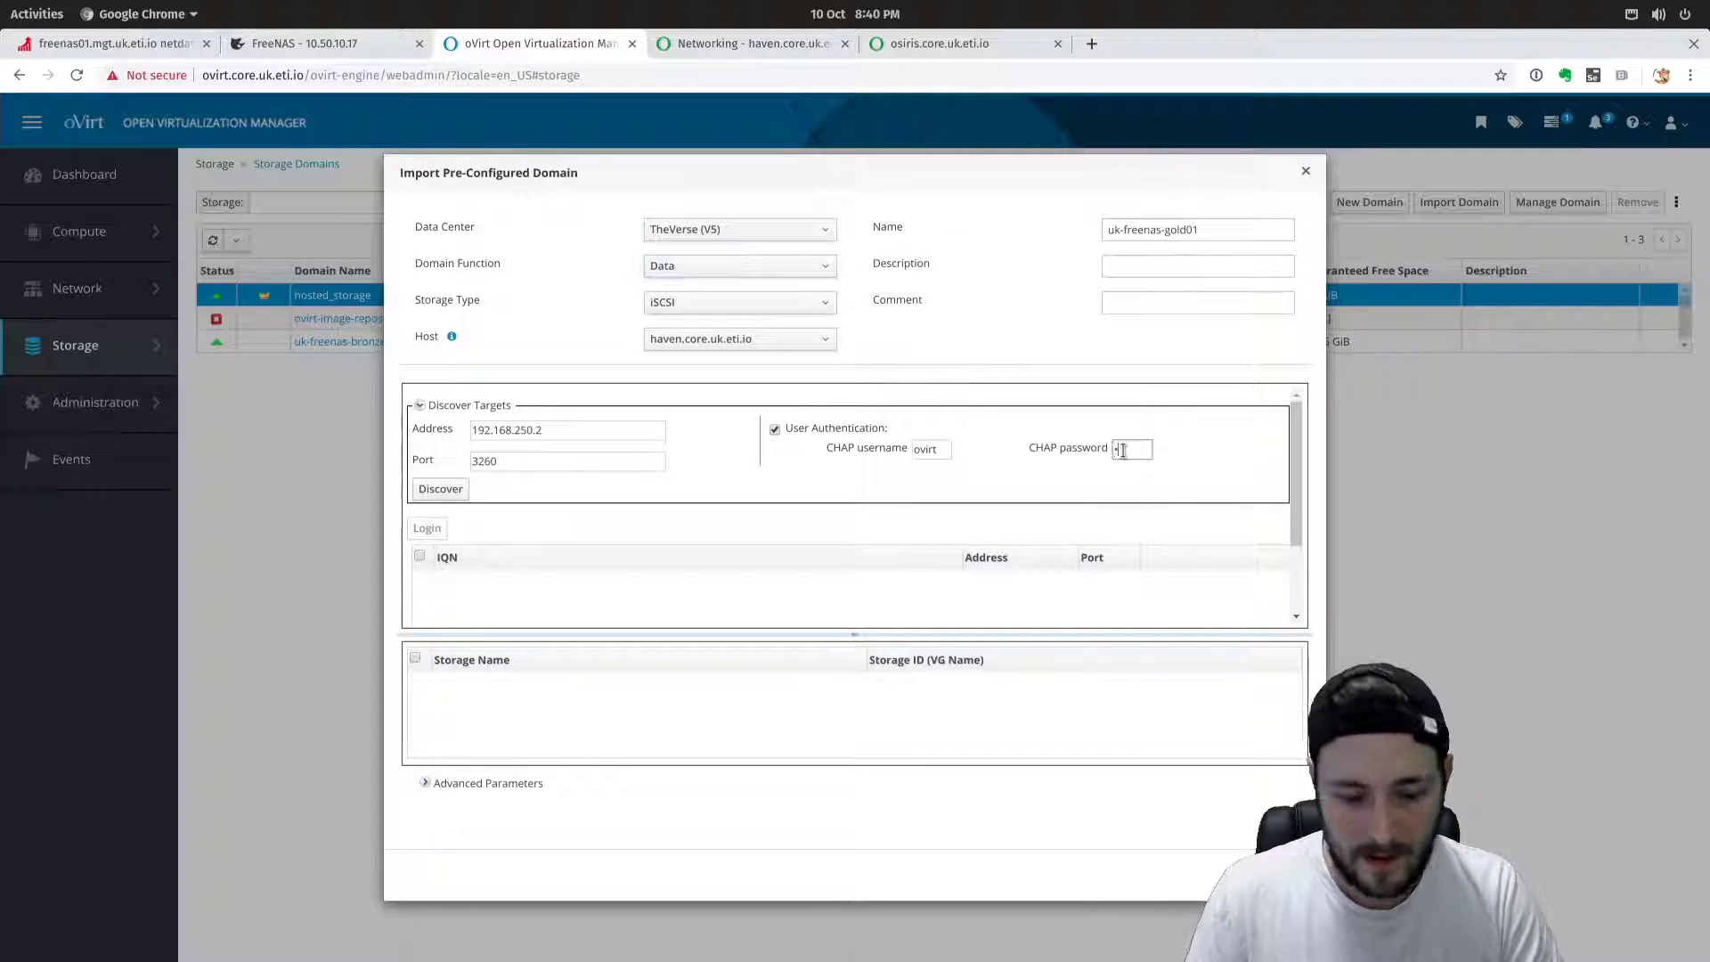
pyautogui.write('•••••')
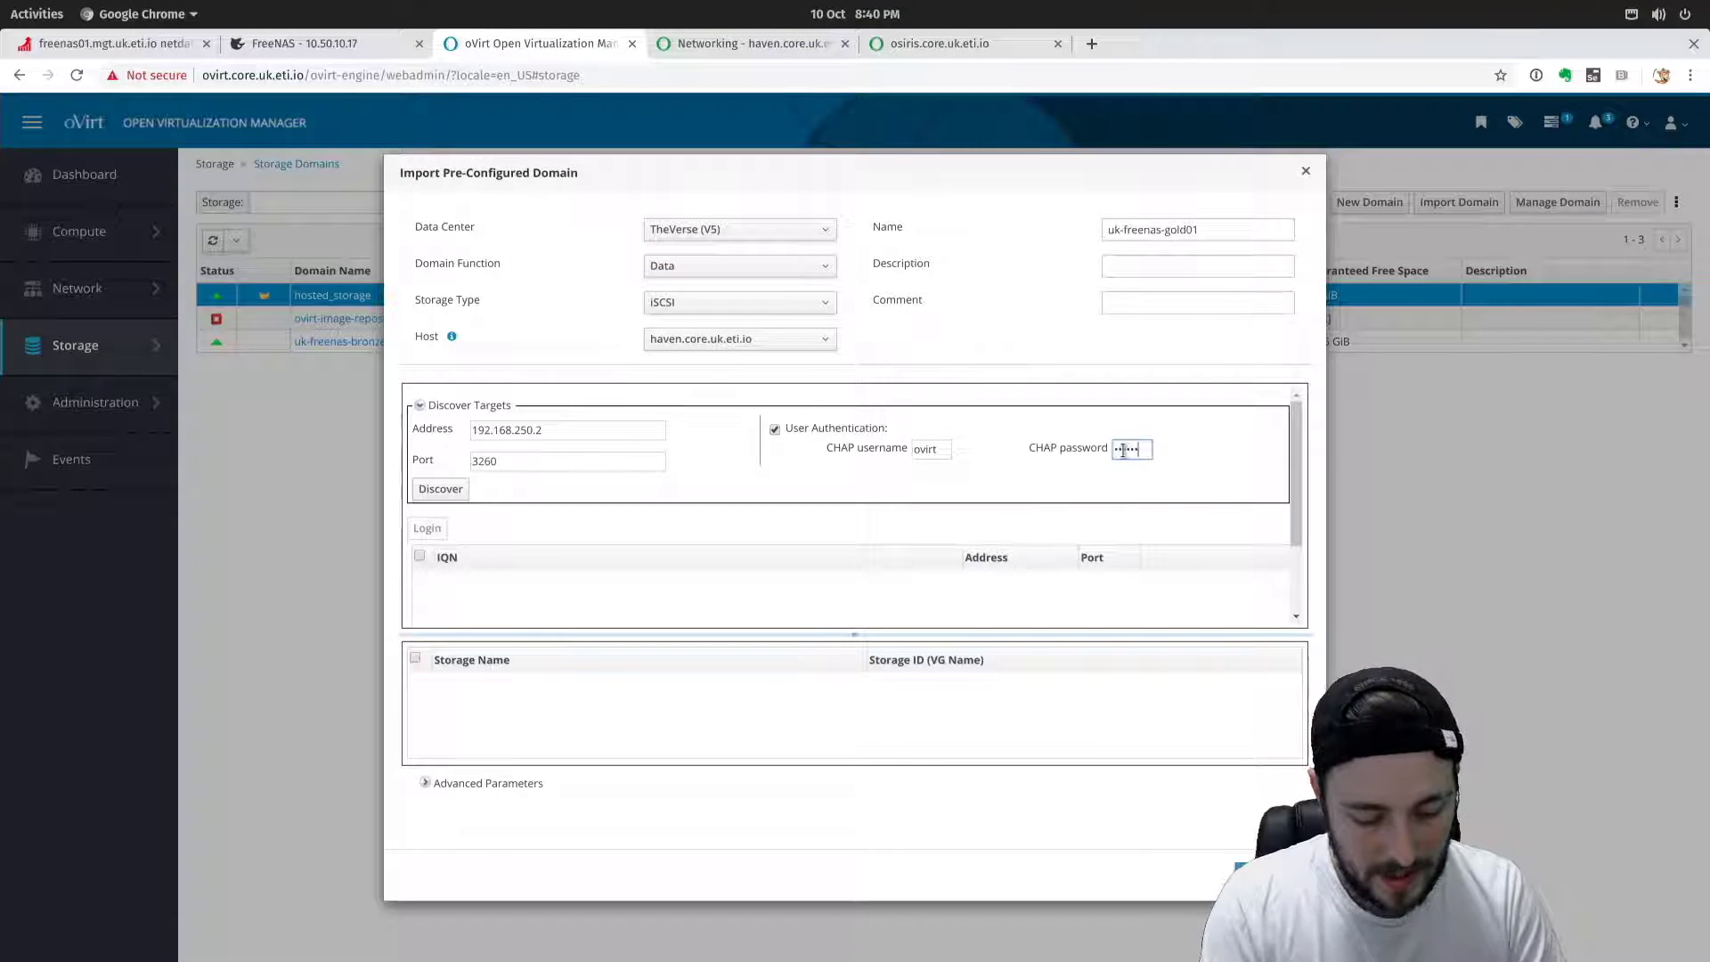
pyautogui.write('•')
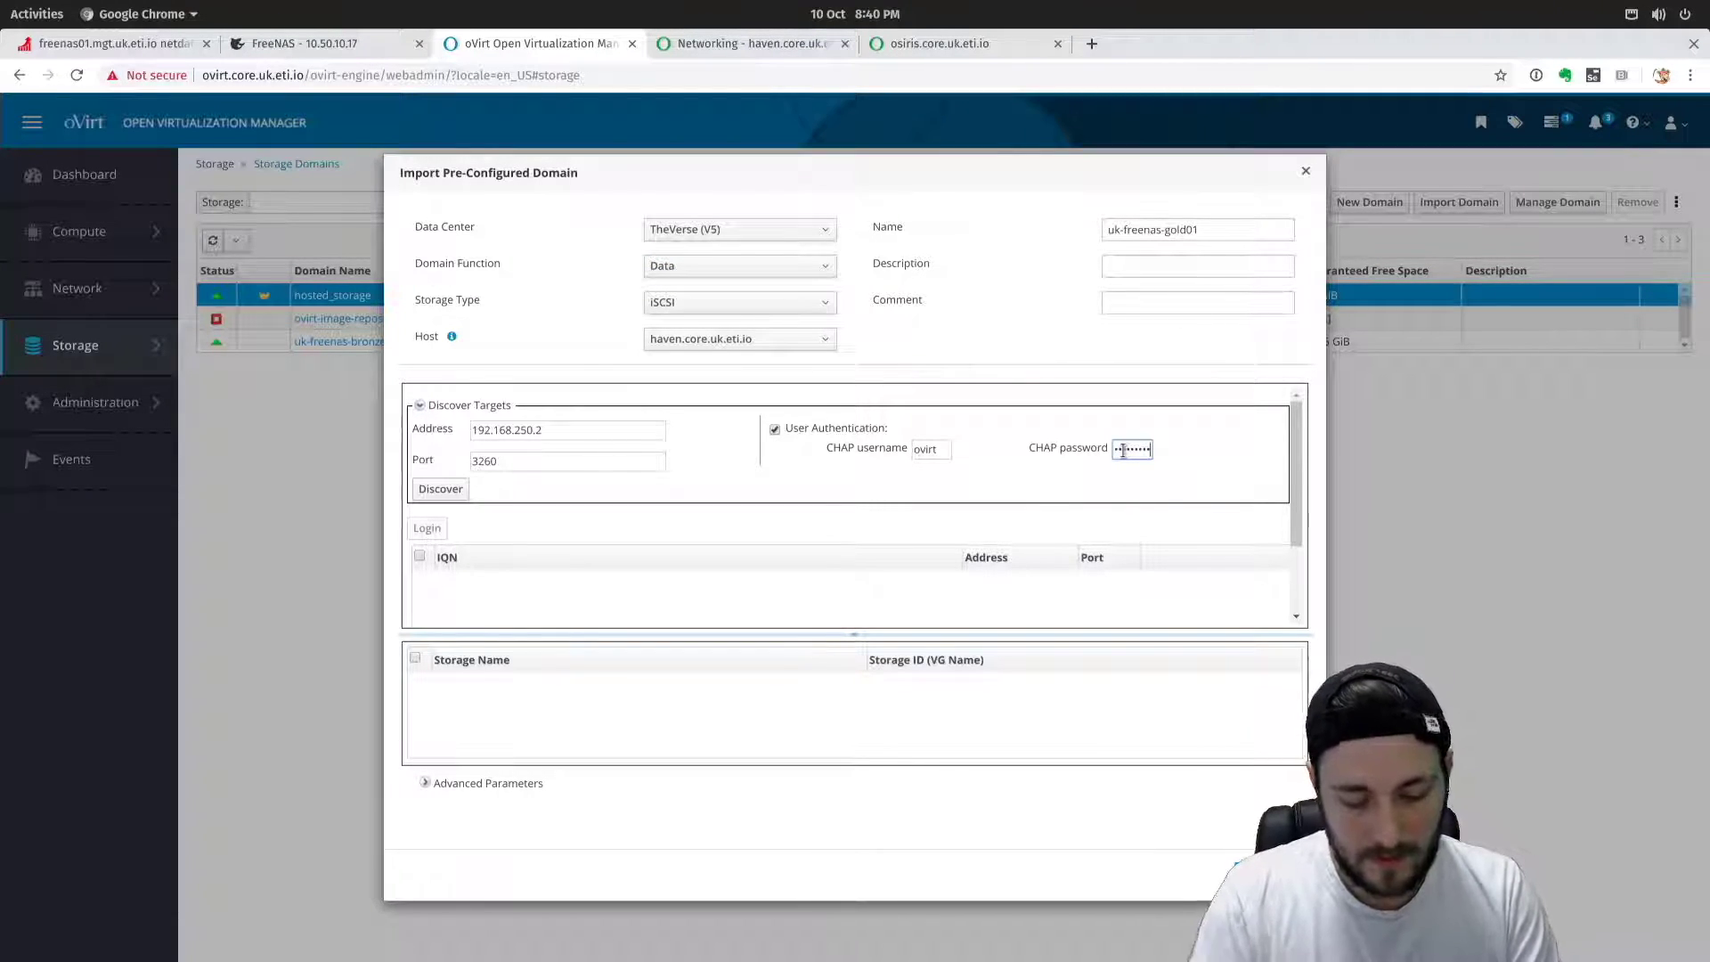
pyautogui.click(442, 489)
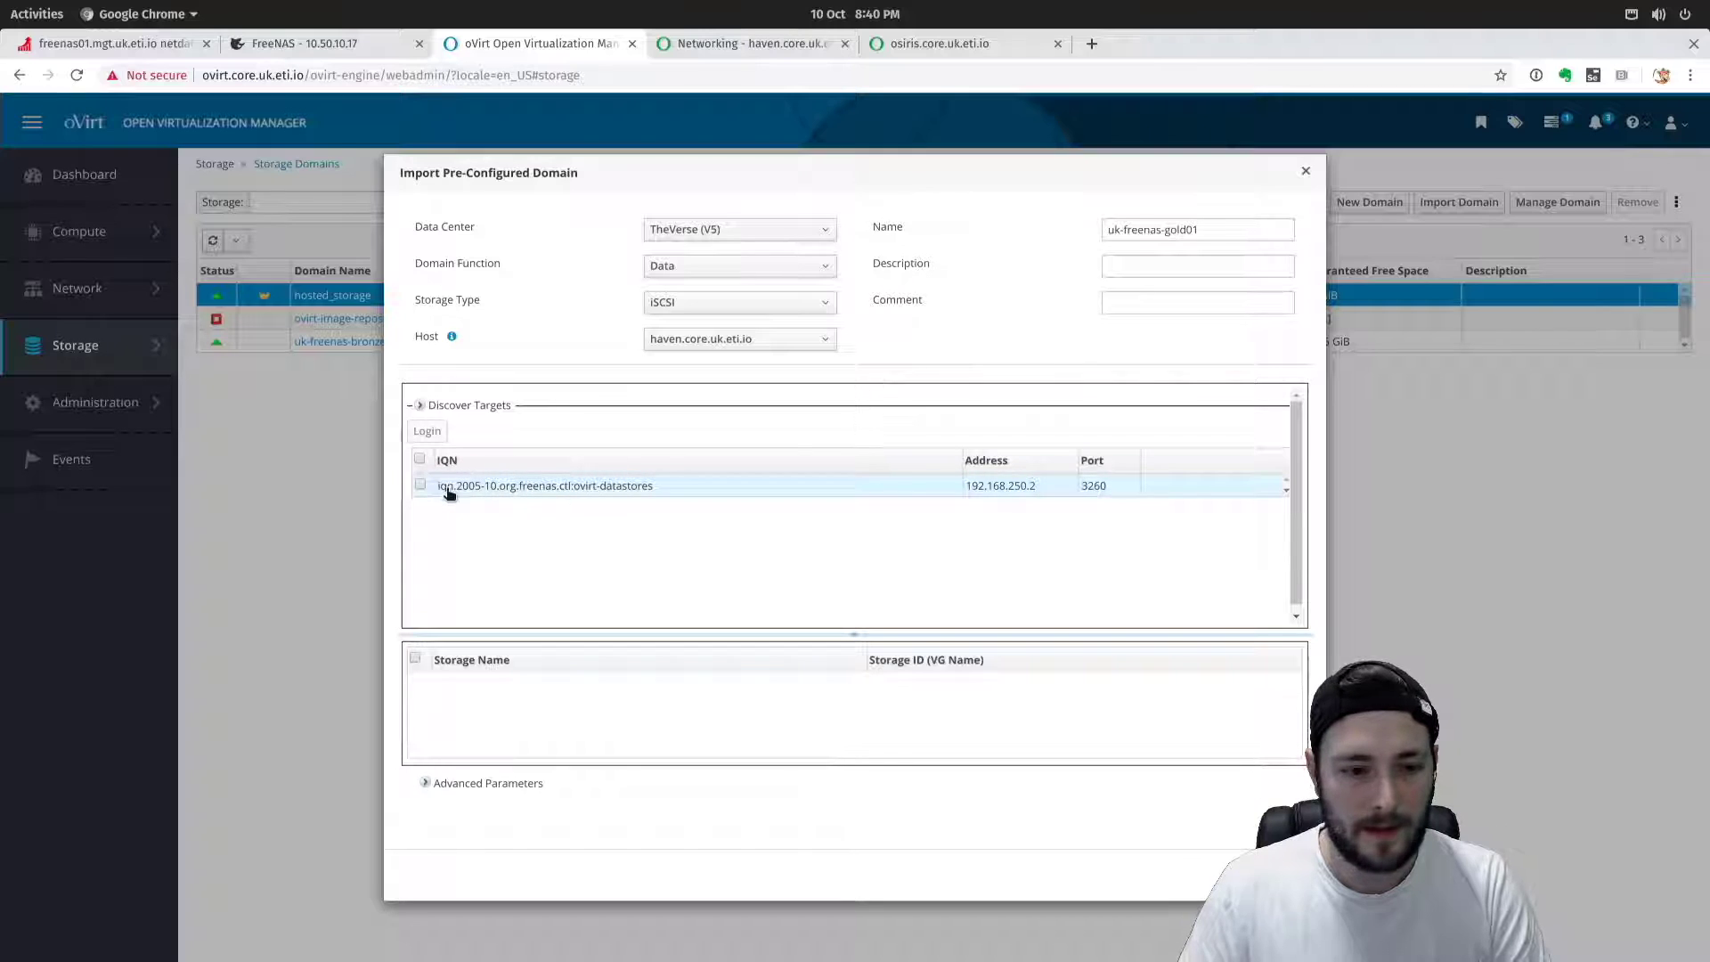
# Log in to the ovirt-datastores target, tick uk-freenas-gold01, and expand Advanced Parameters.
pyautogui.click(419, 485)
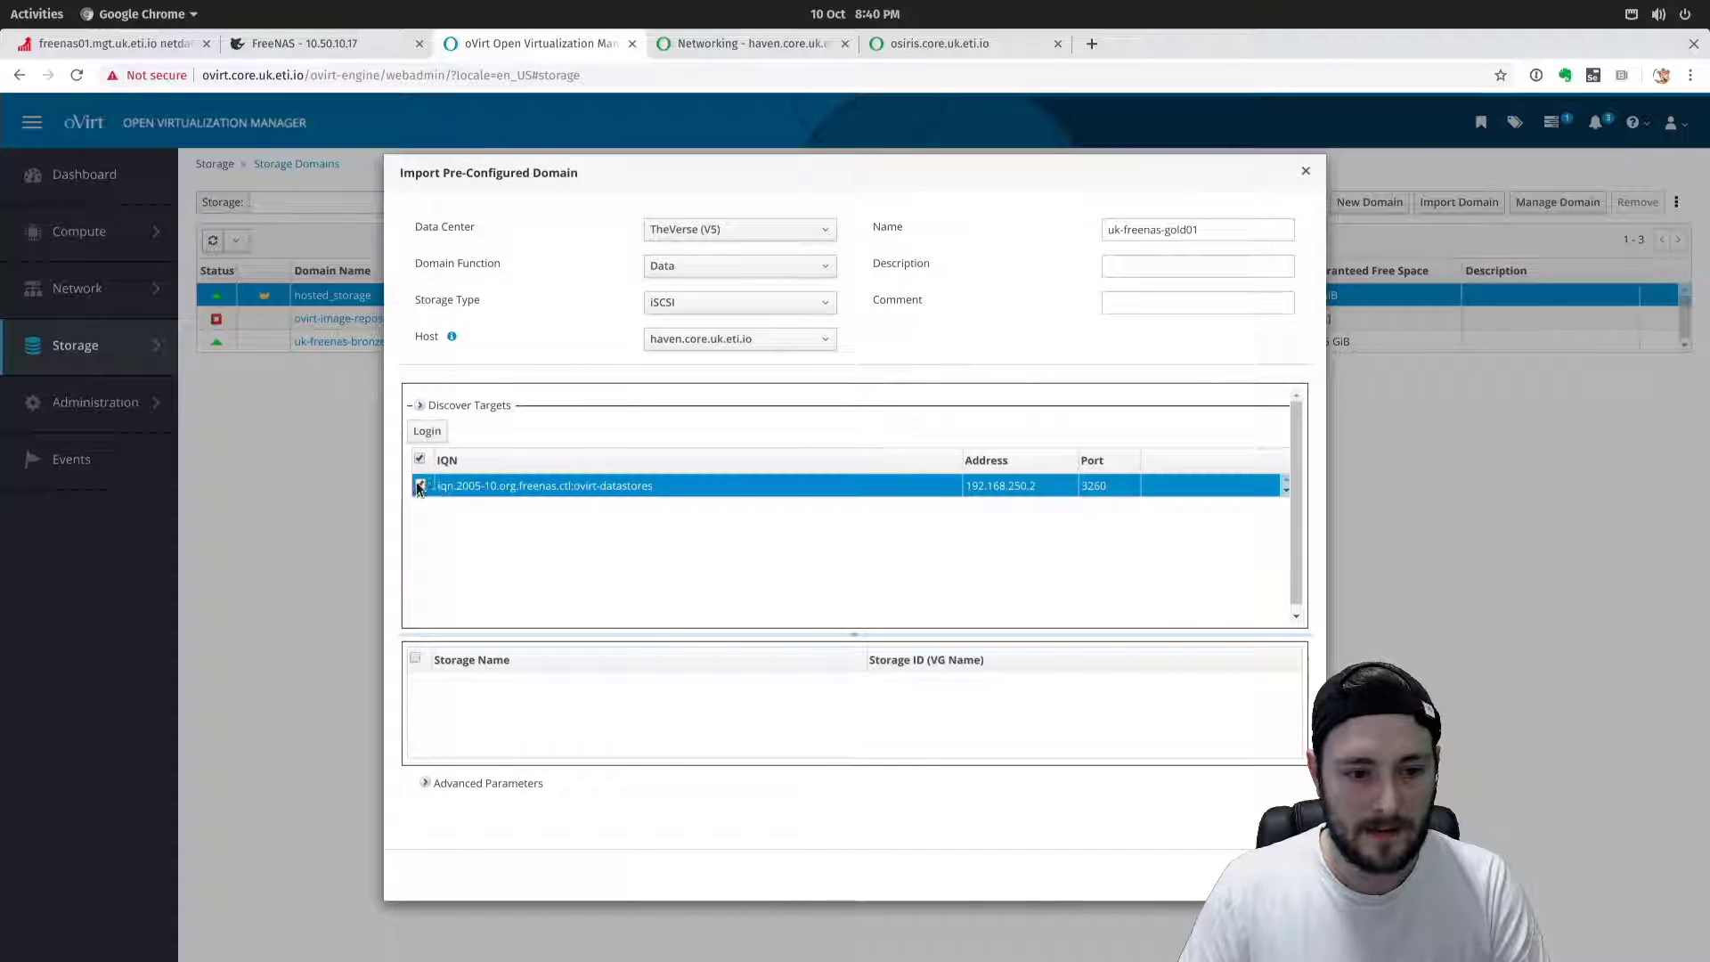
pyautogui.click(422, 434)
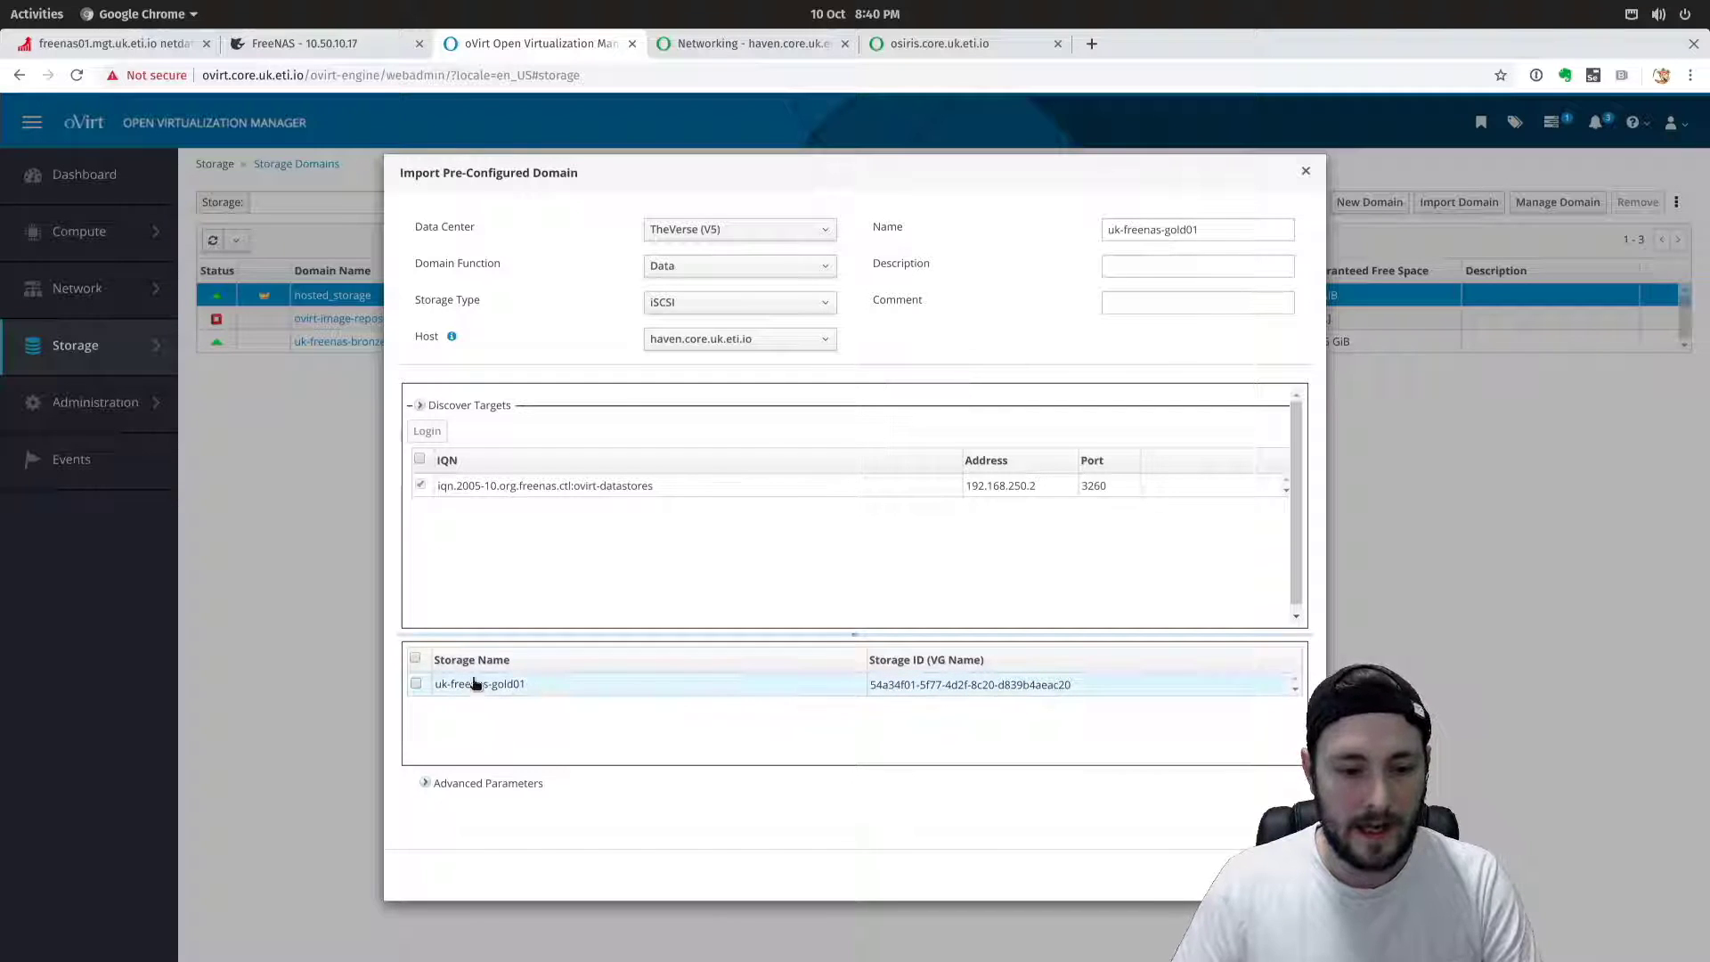
pyautogui.click(418, 683)
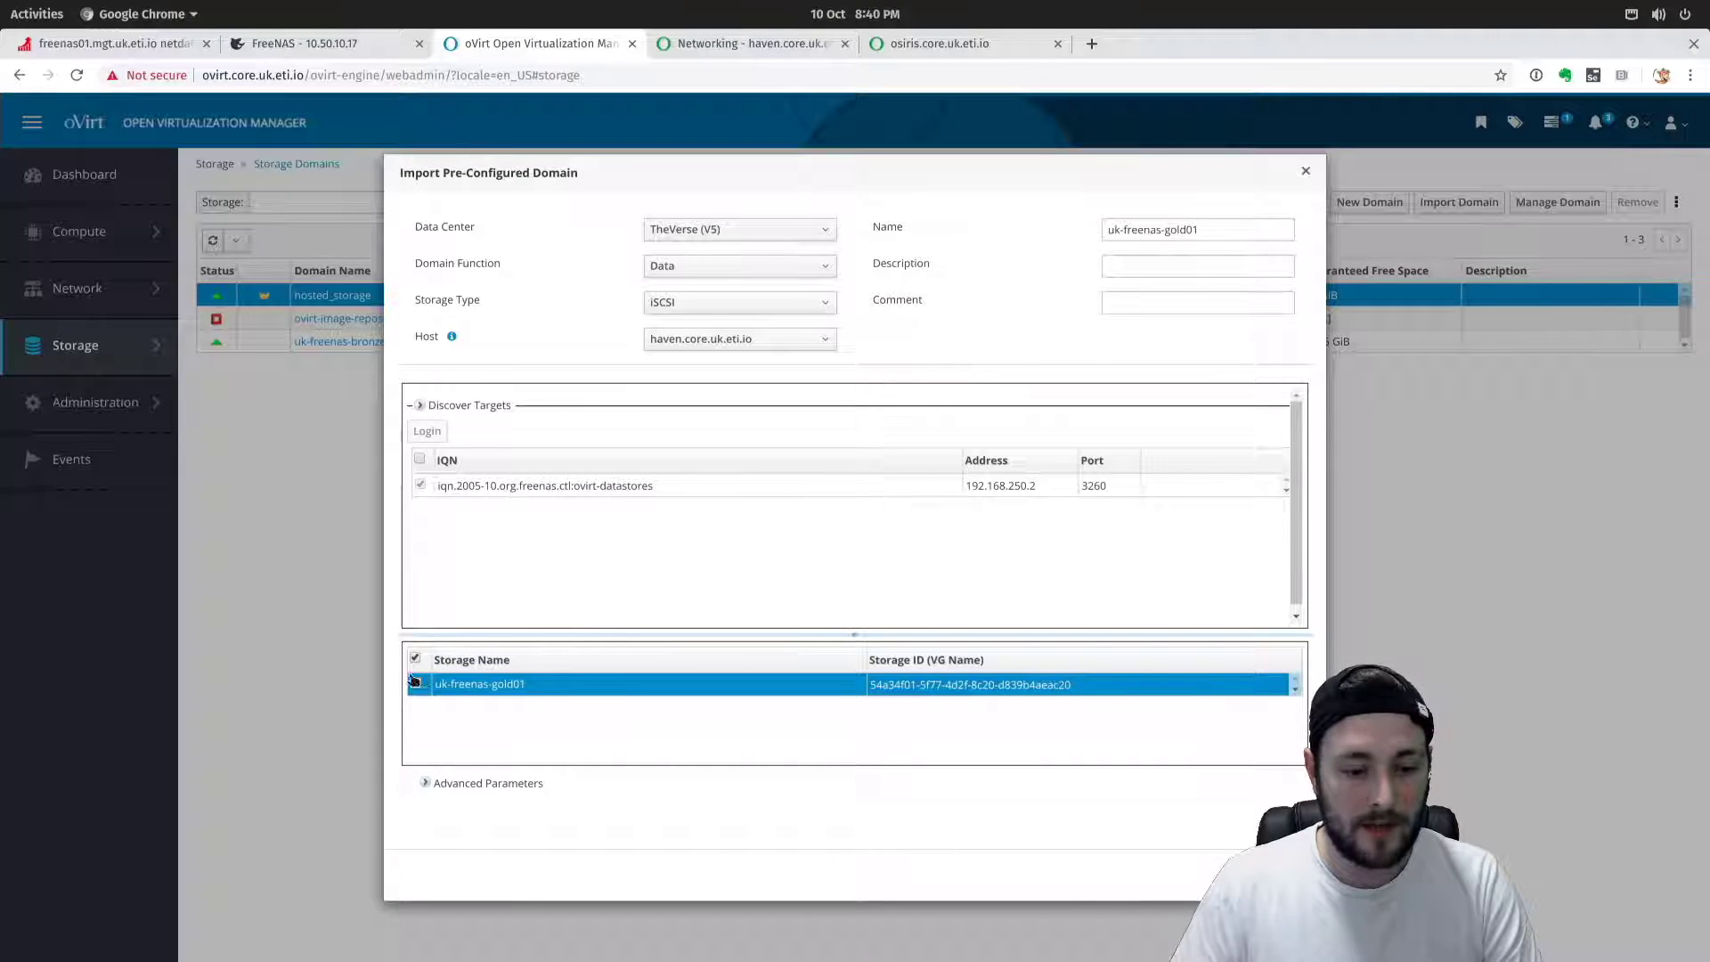
pyautogui.click(426, 783)
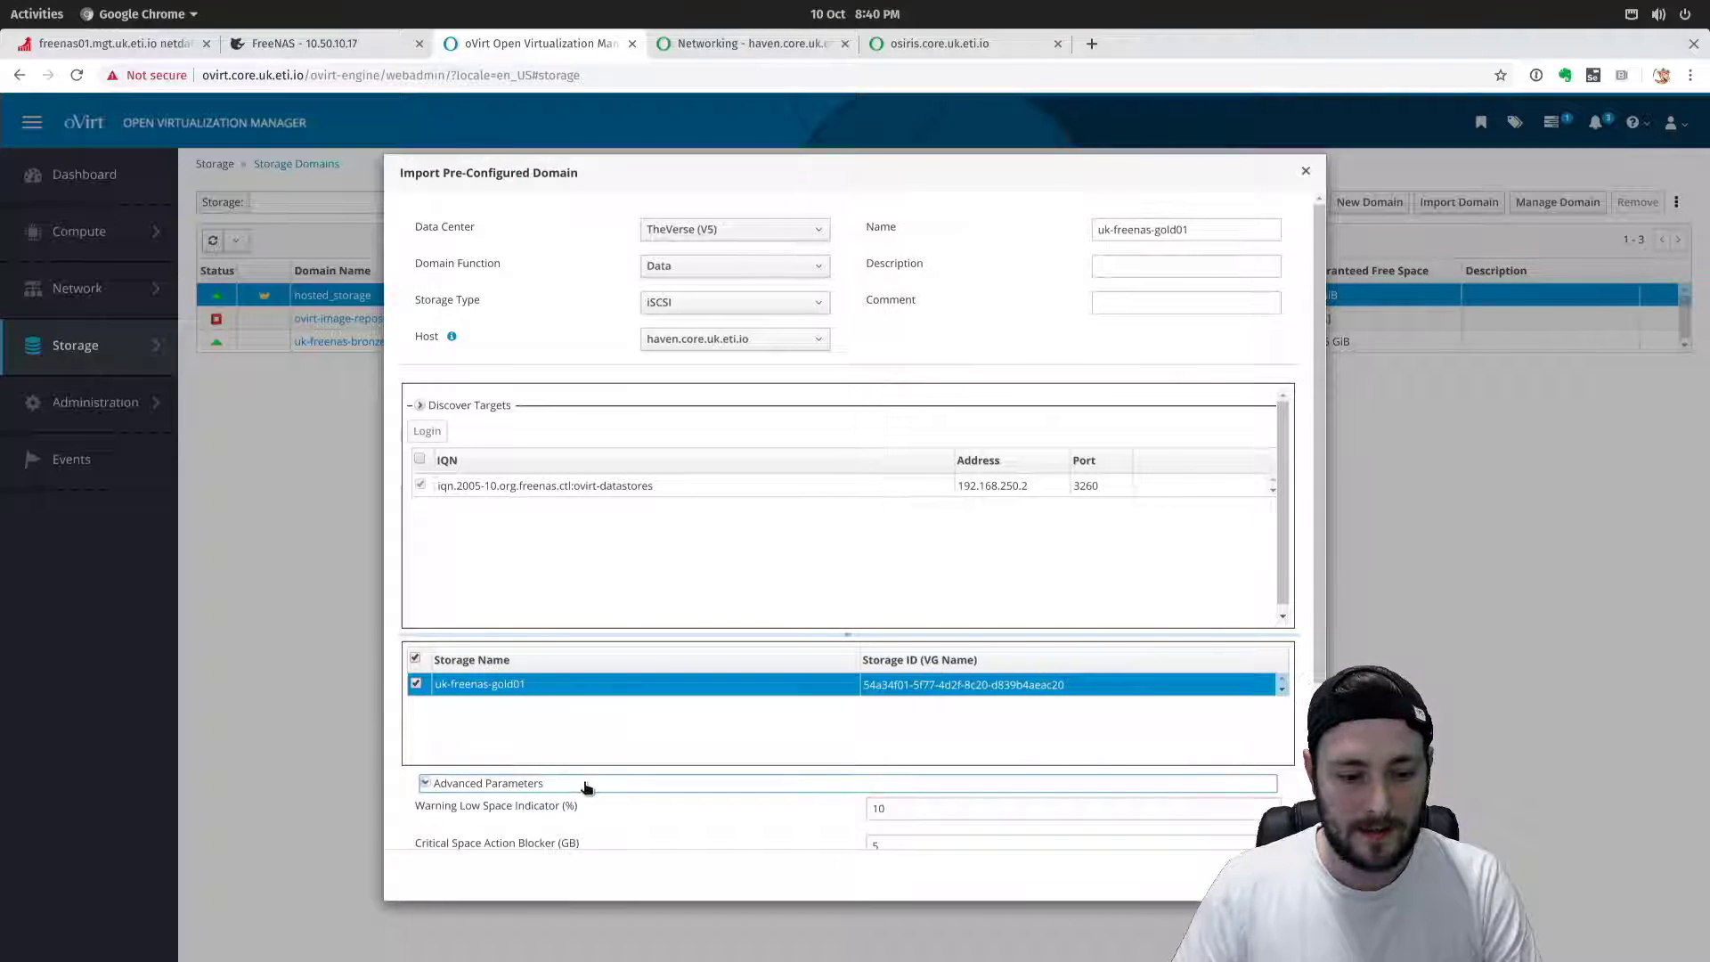
pyautogui.scroll(-3, 592, 801)
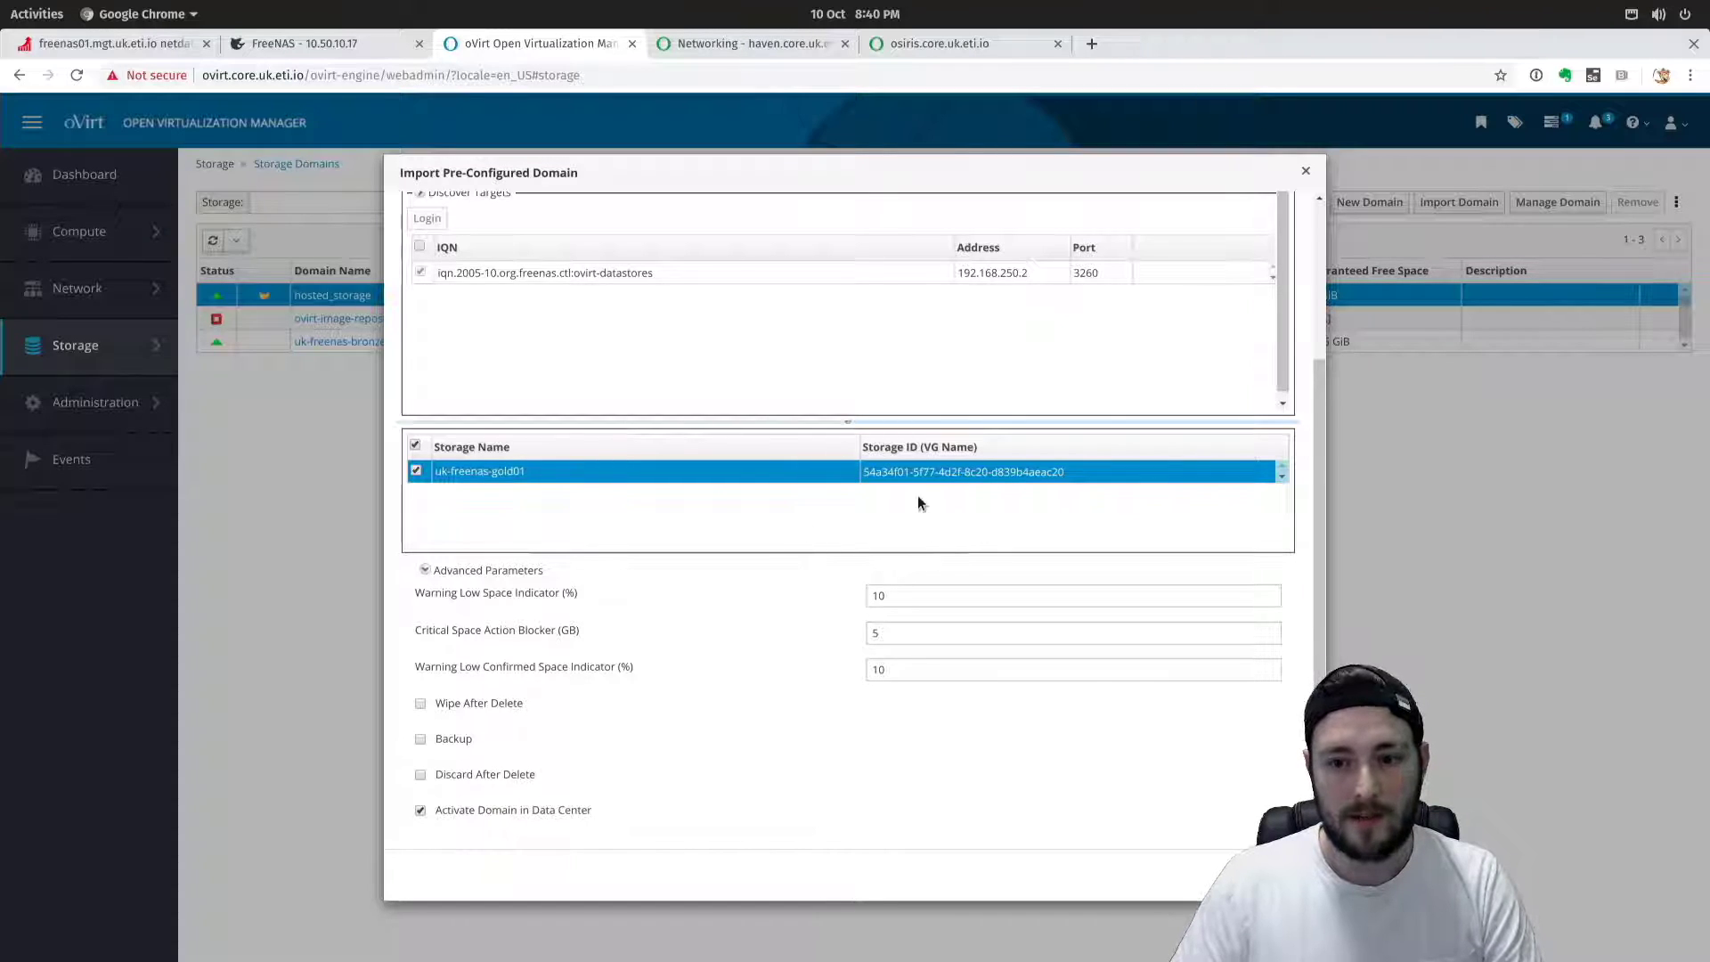
# Submit the uk-freenas-gold01 import, approving the unrecoverable-operation warning.
pyautogui.click(1249, 874)
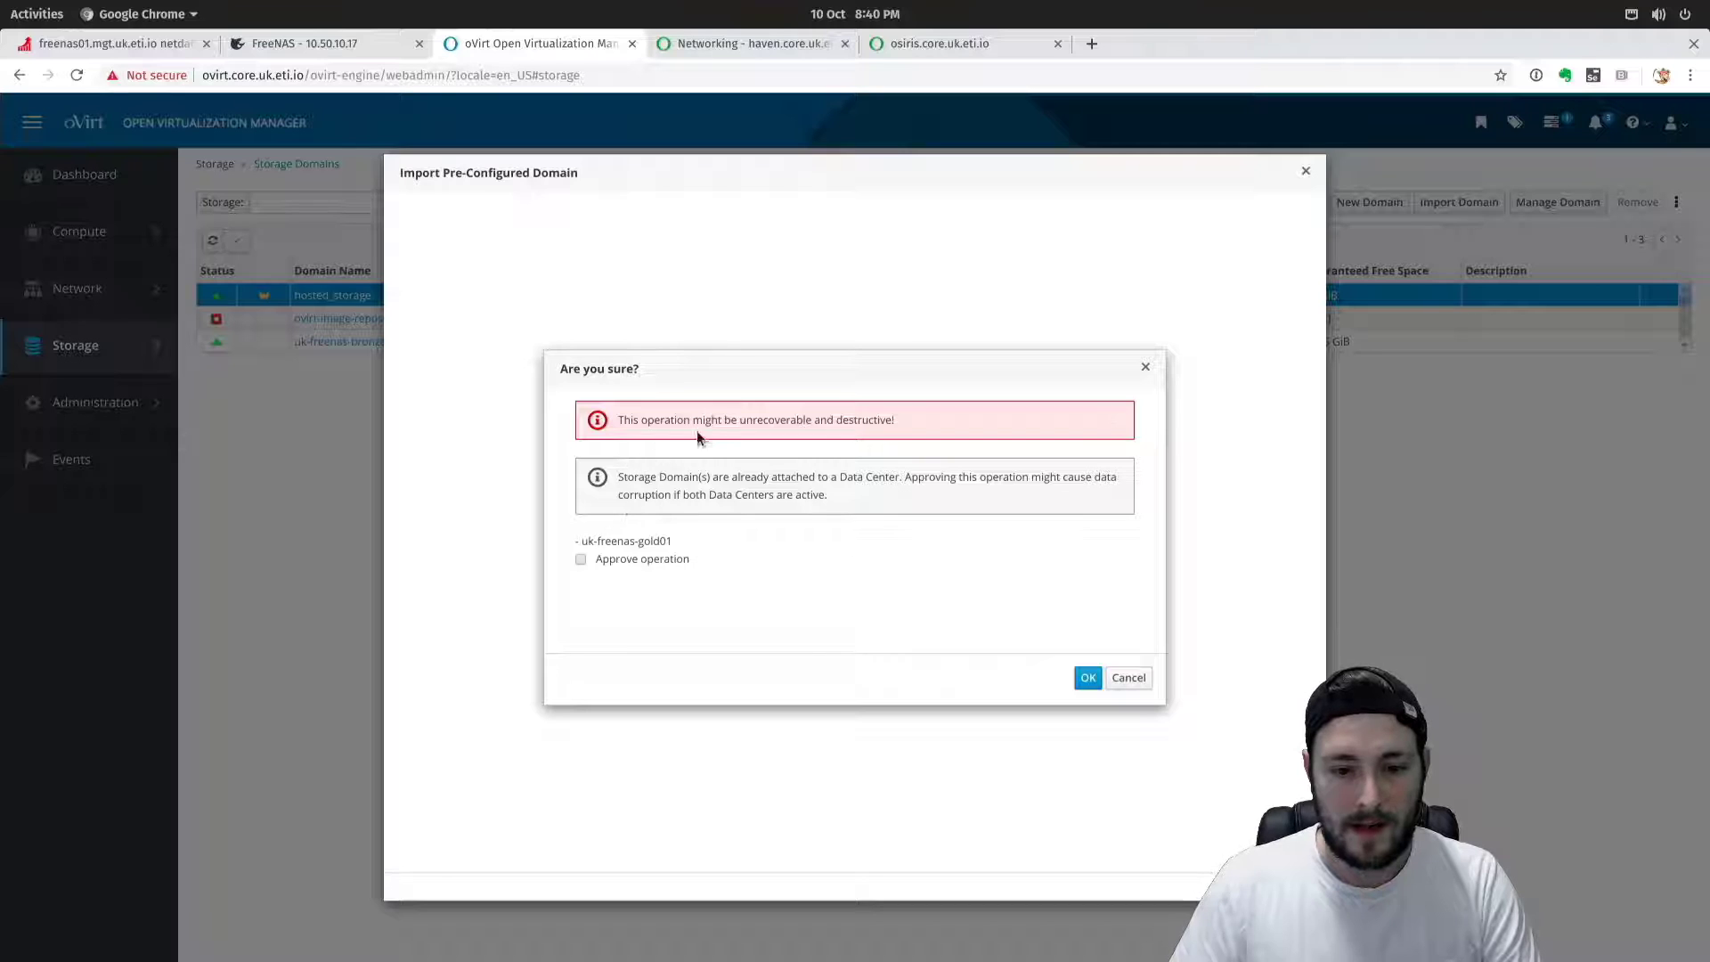
pyautogui.moveTo(843, 416); pyautogui.dragTo(620, 408)
pyautogui.click(712, 506)
pyautogui.moveTo(622, 475); pyautogui.dragTo(907, 477)
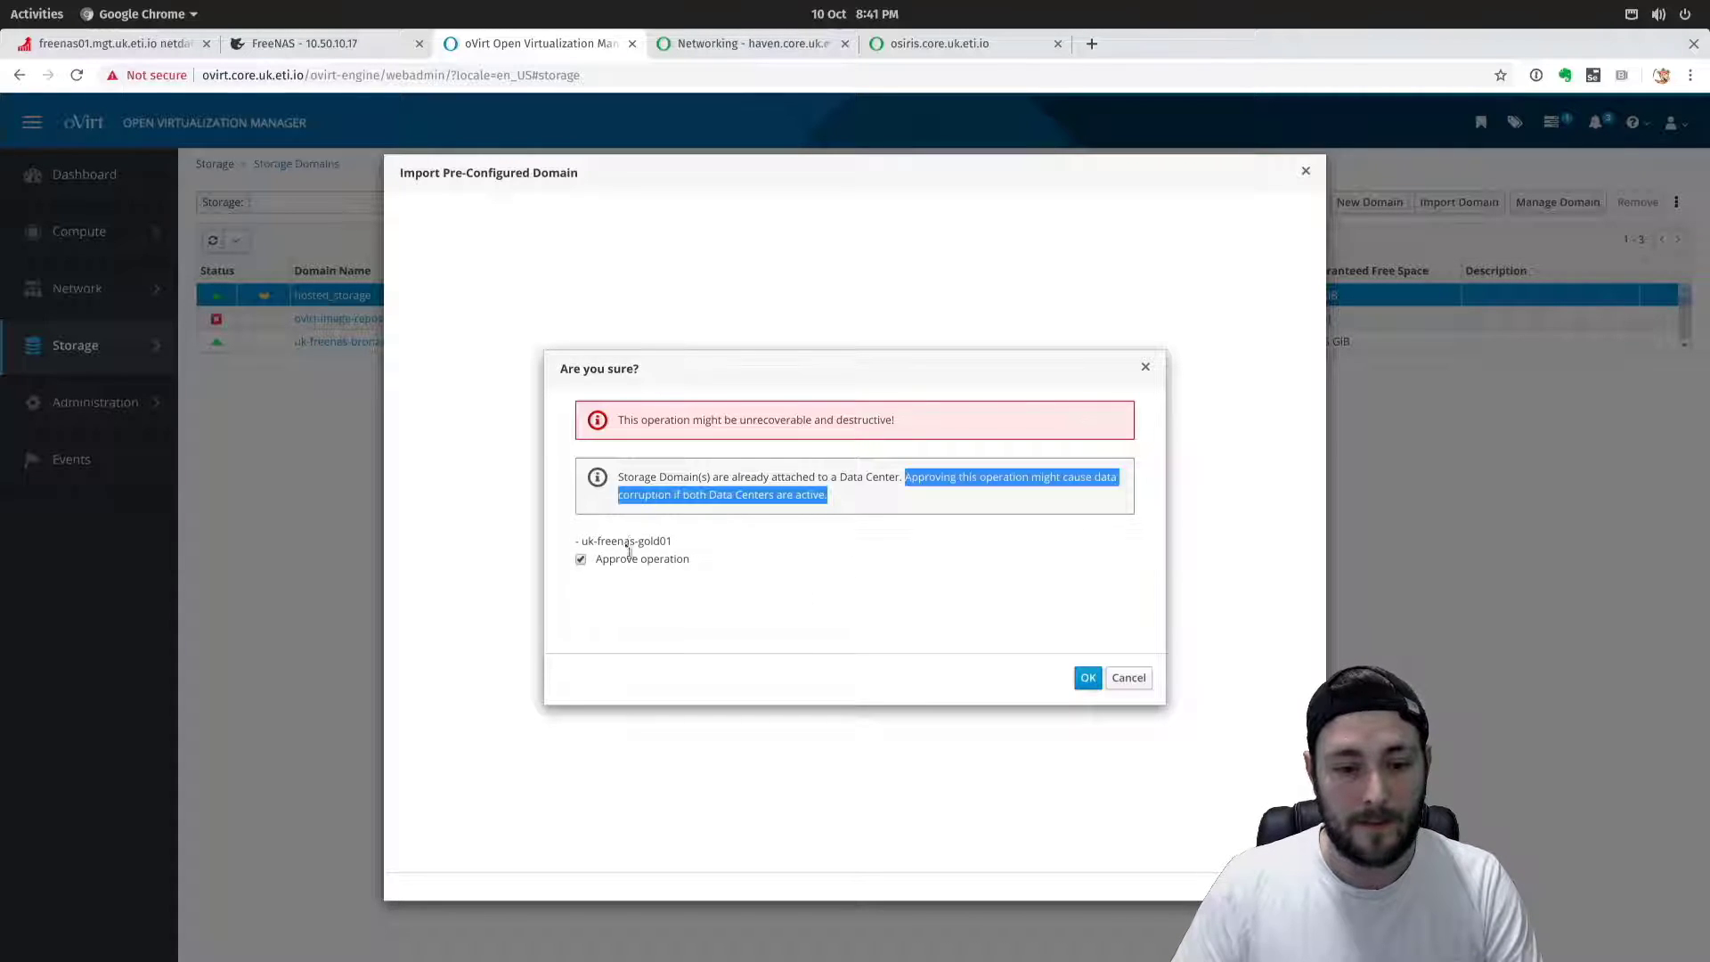
pyautogui.moveTo(583, 543); pyautogui.dragTo(669, 540)
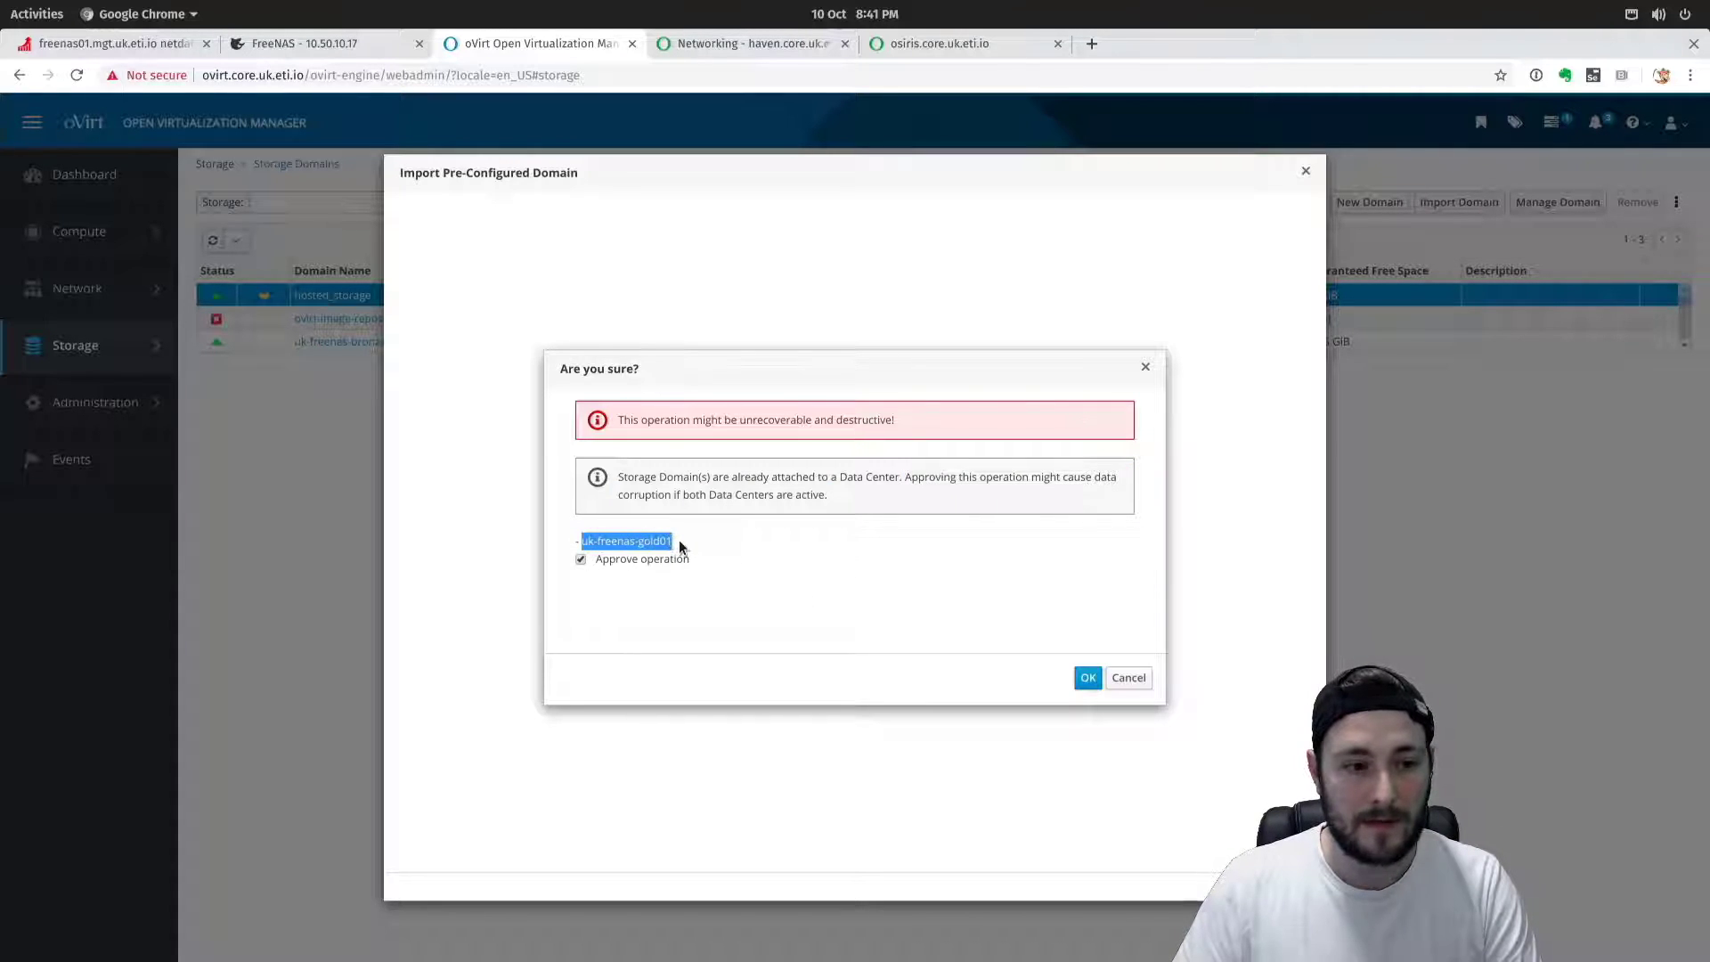
pyautogui.click(693, 542)
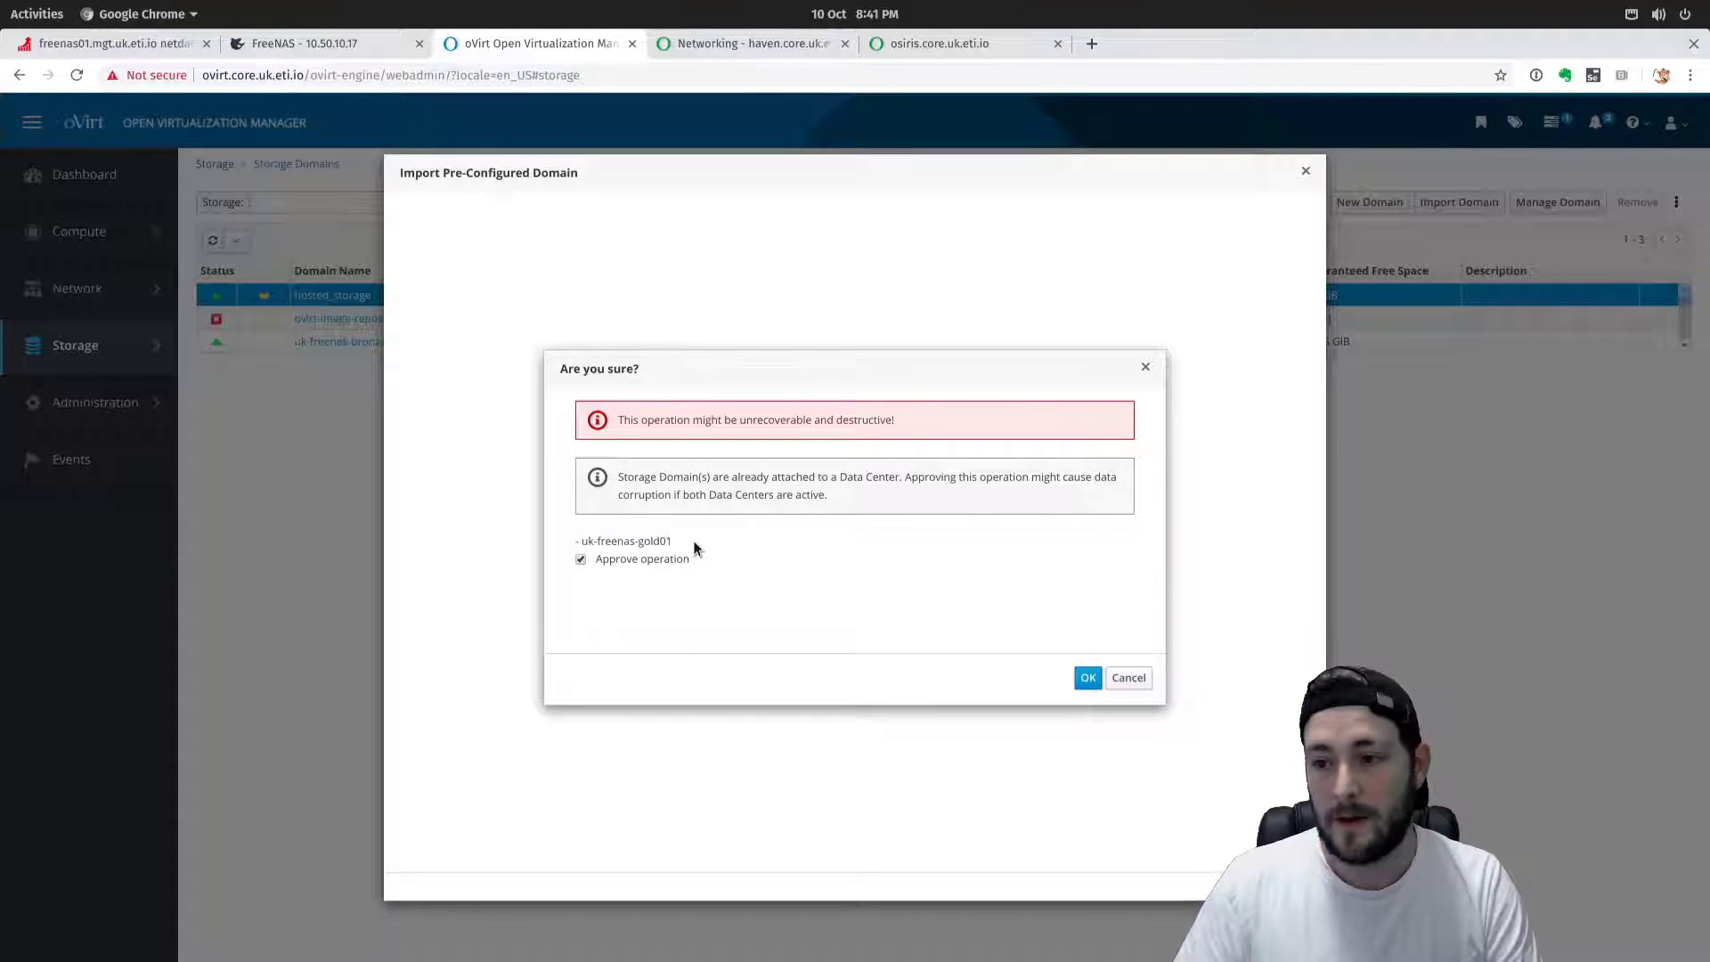
pyautogui.click(1088, 677)
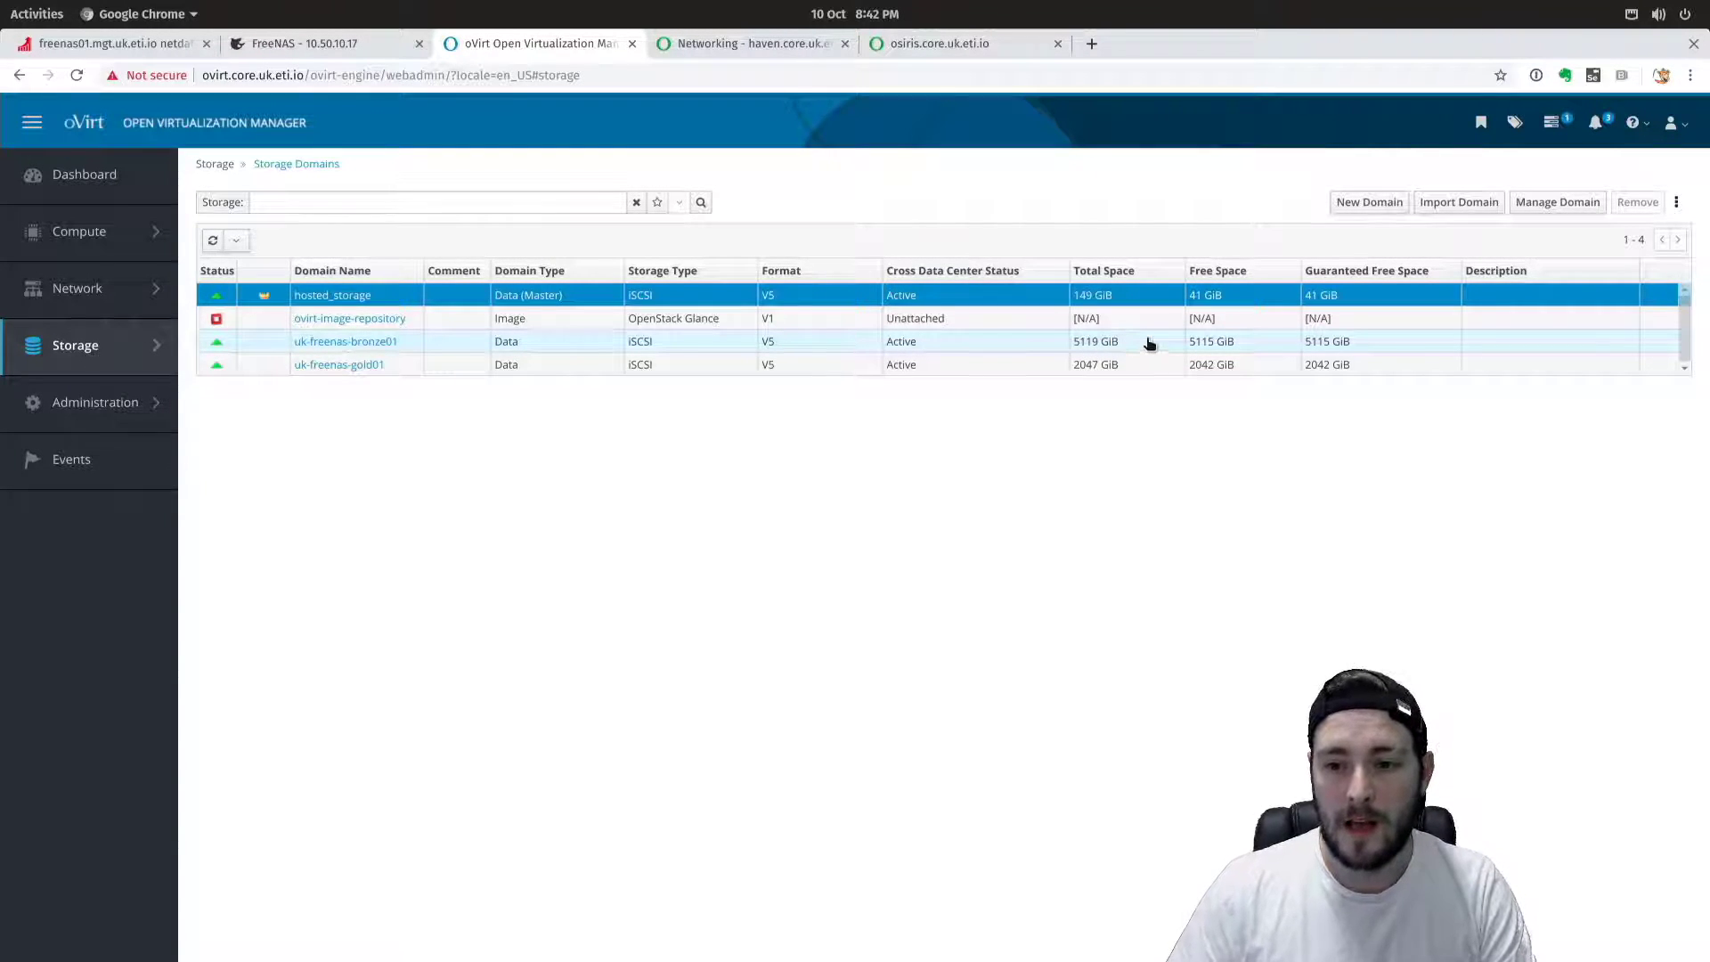
# Open the ovirt-image-repository Glance domain's Images list.
pyautogui.click(374, 319)
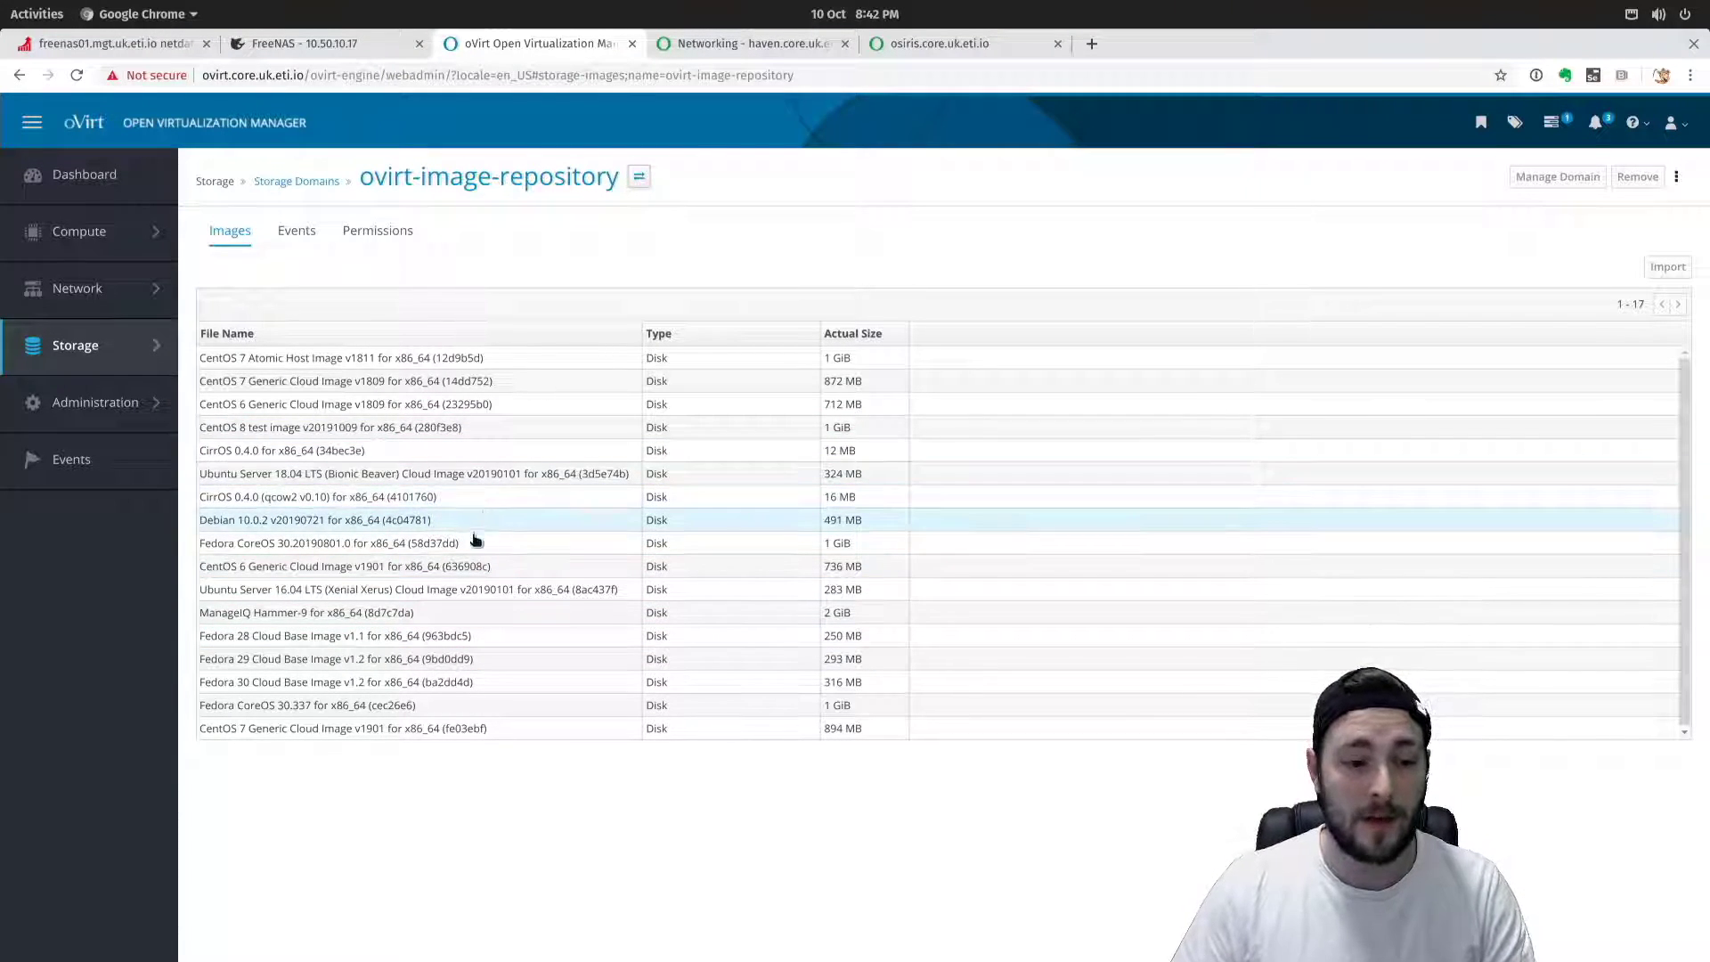
# Select Fedora 30 Cloud Base Image v1.2 and open its Import Image(s) dialog.
pyautogui.click(410, 705)
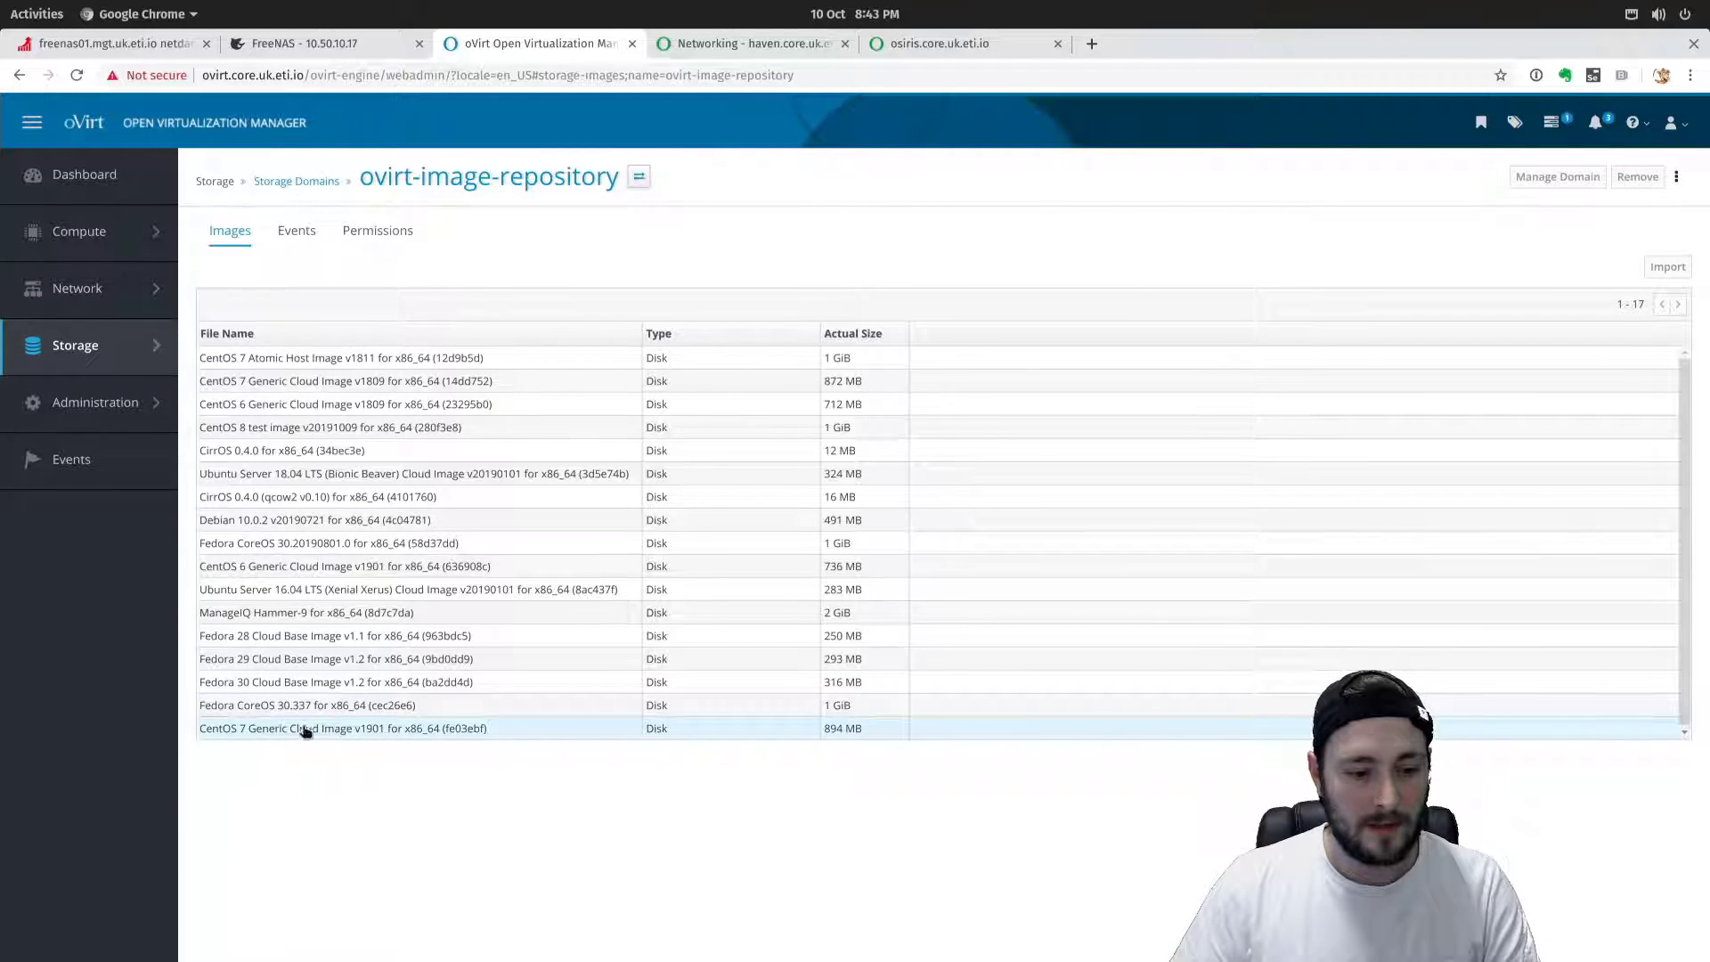
pyautogui.click(375, 728)
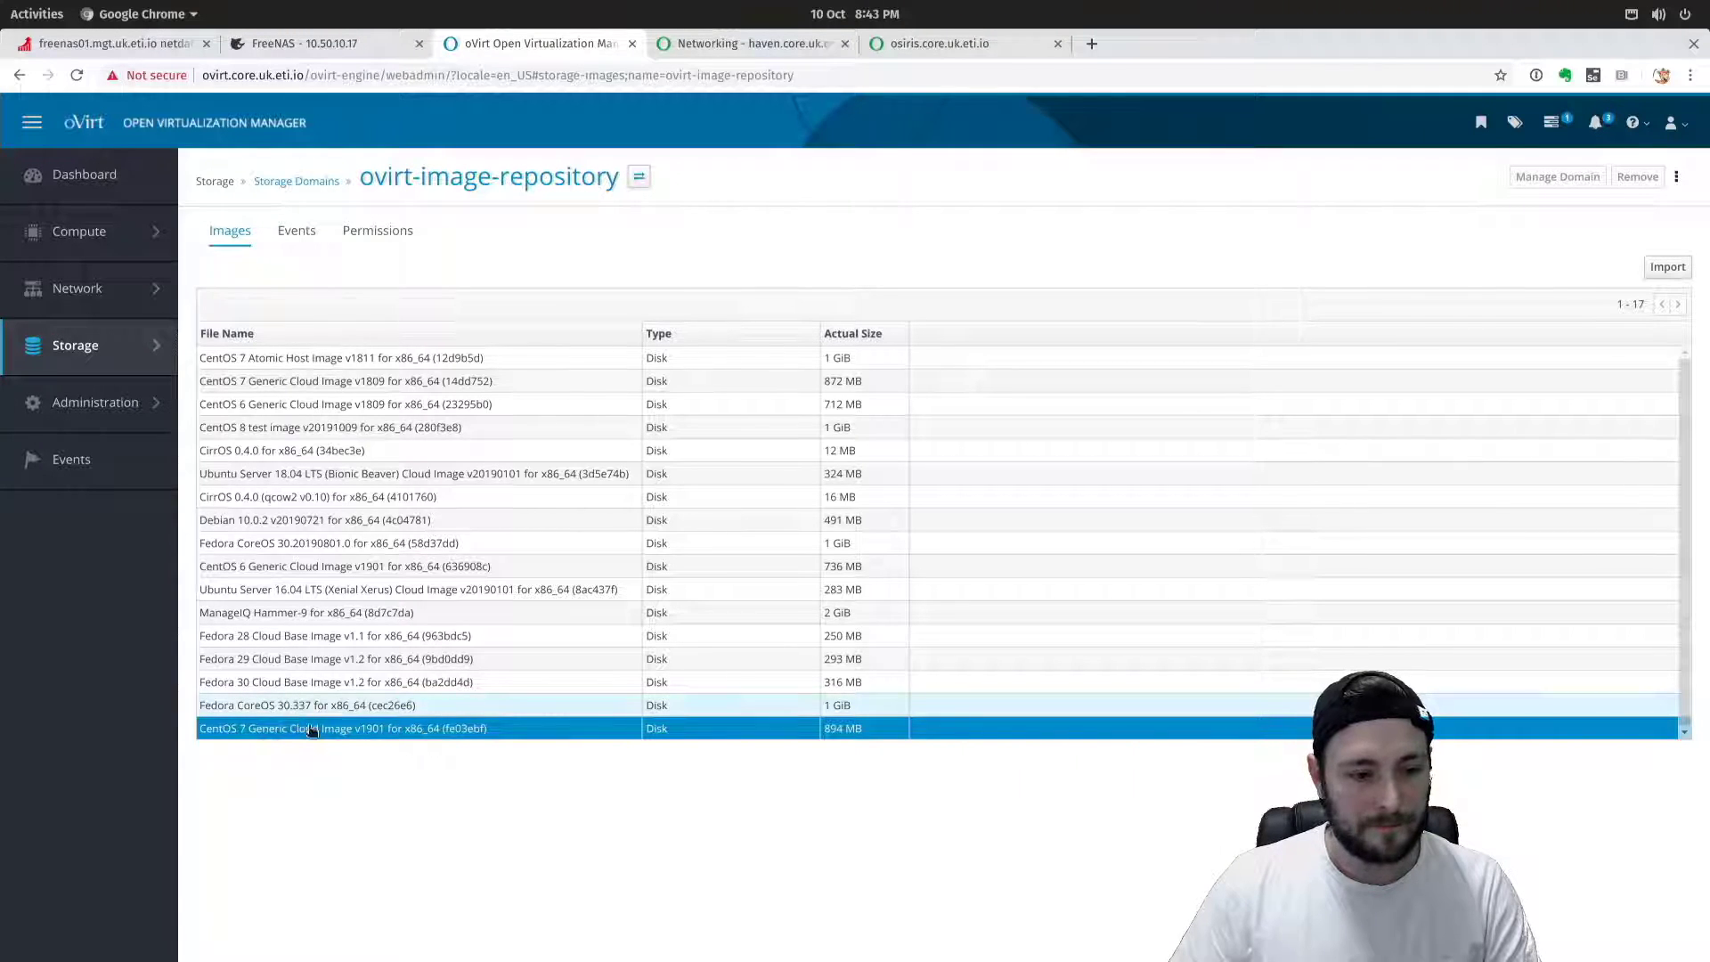
pyautogui.click(267, 682)
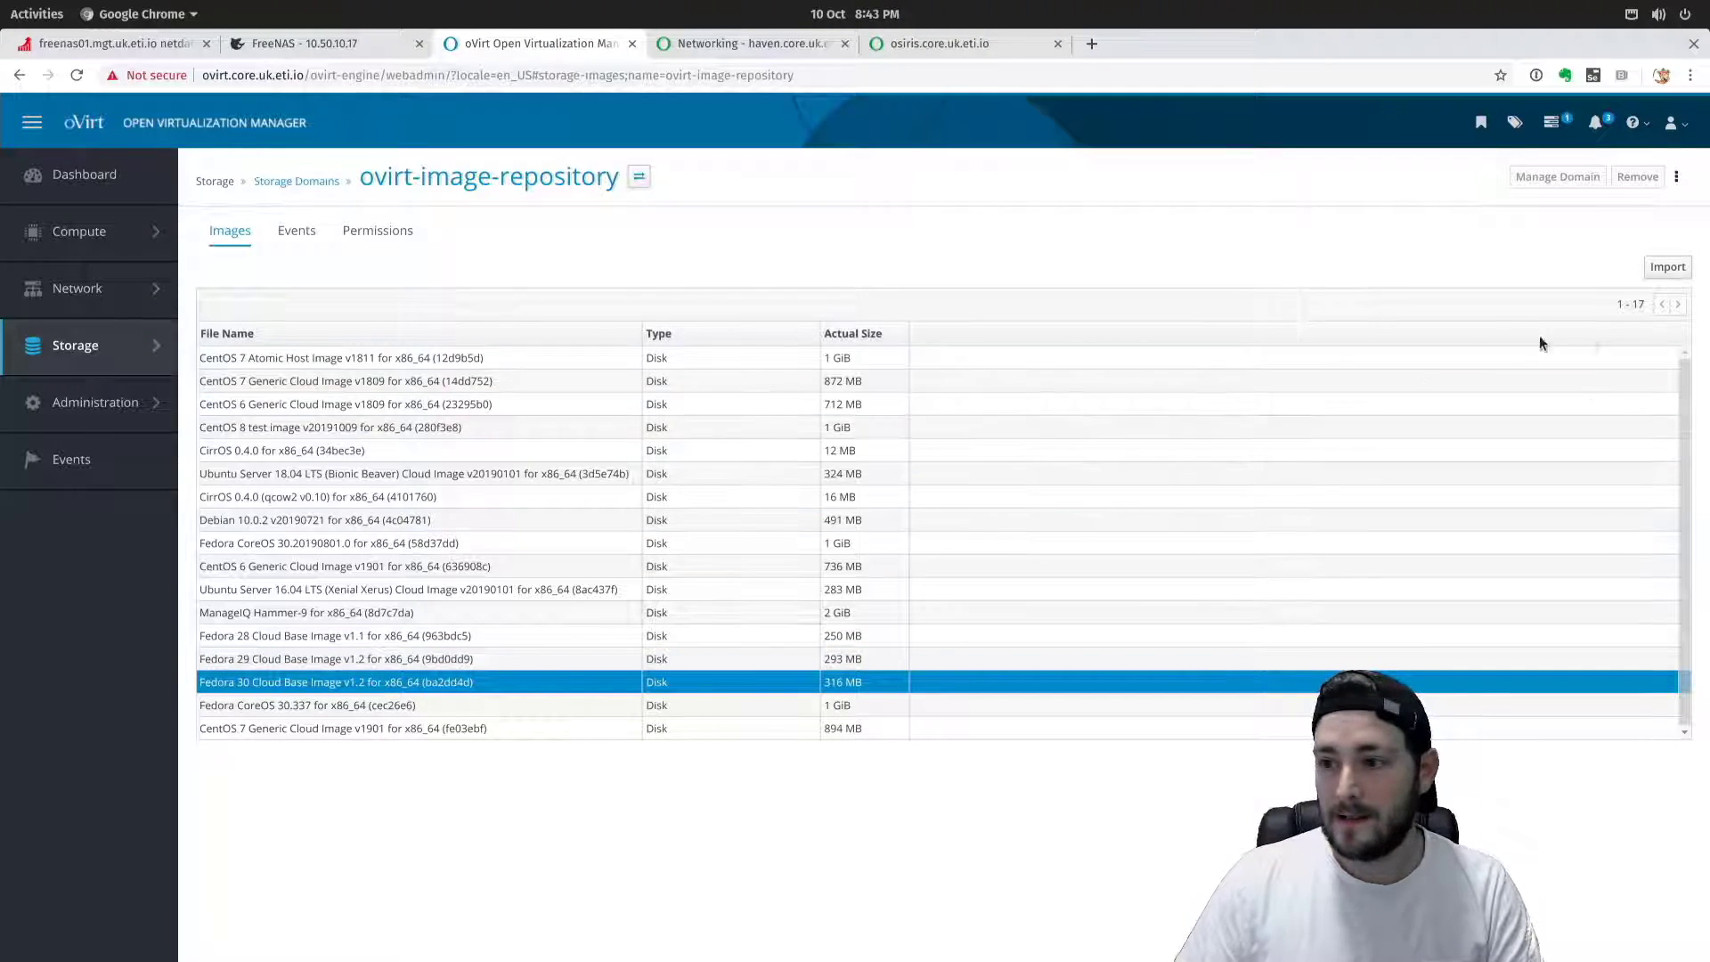
pyautogui.click(1665, 268)
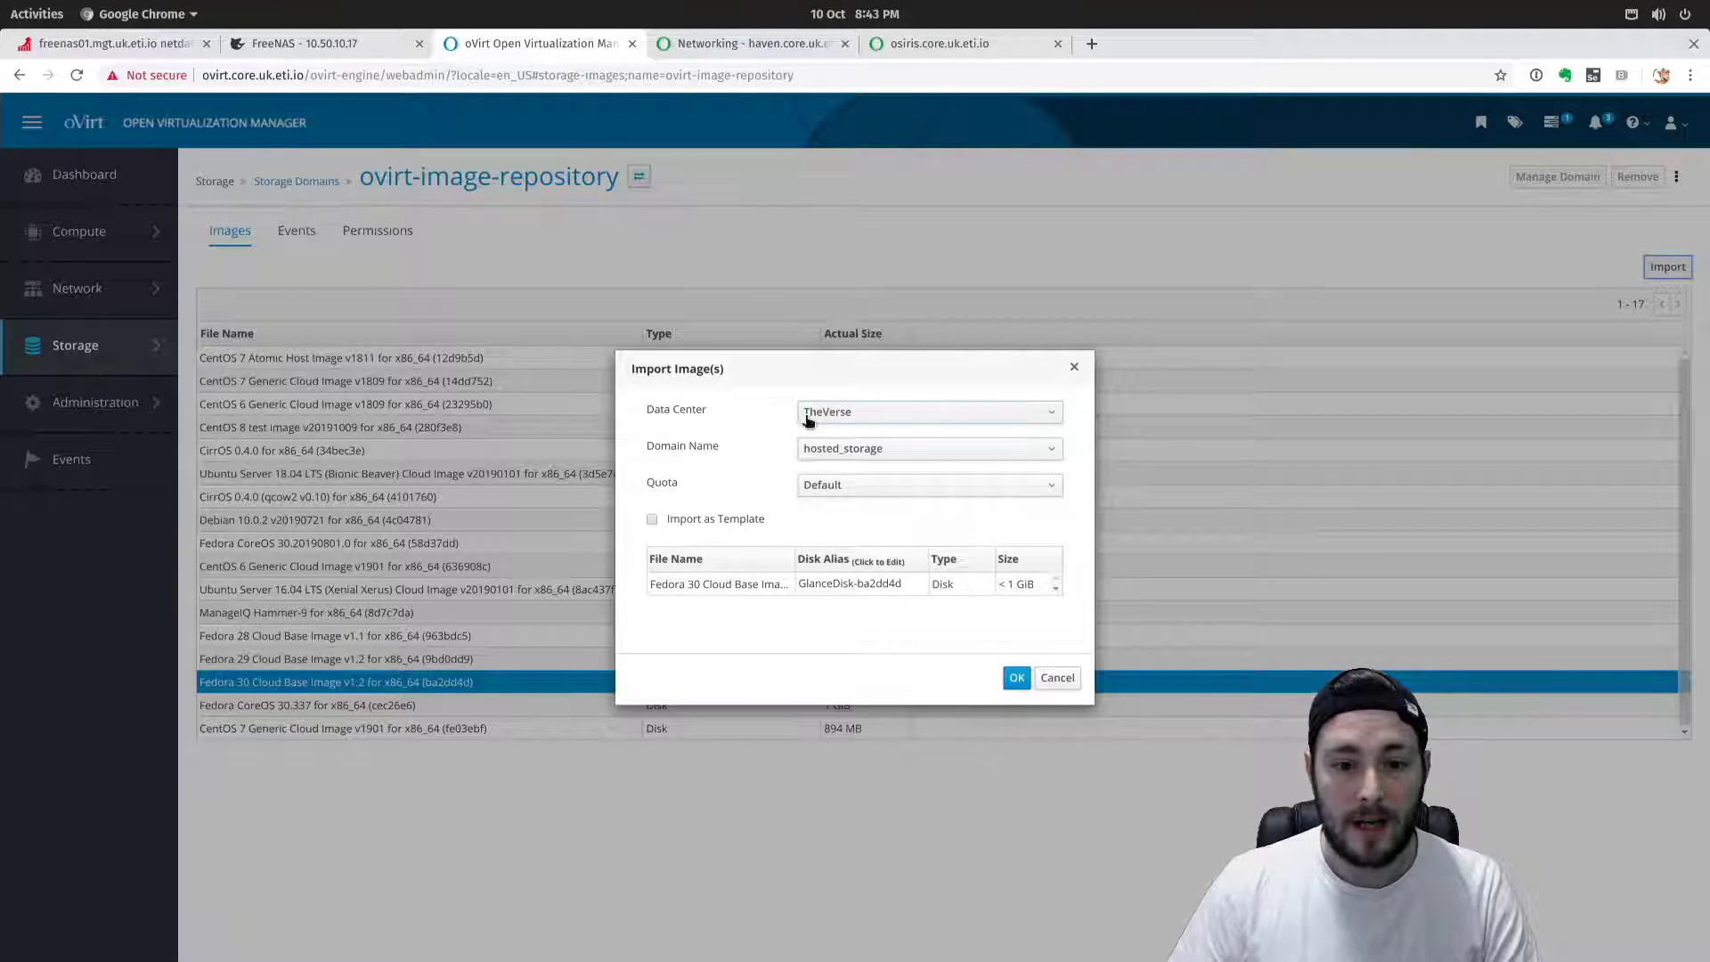
# Import the image to uk-freenas-bronze01 with Default quota as template Fedora30CloudBase-v1.2.
pyautogui.click(828, 454)
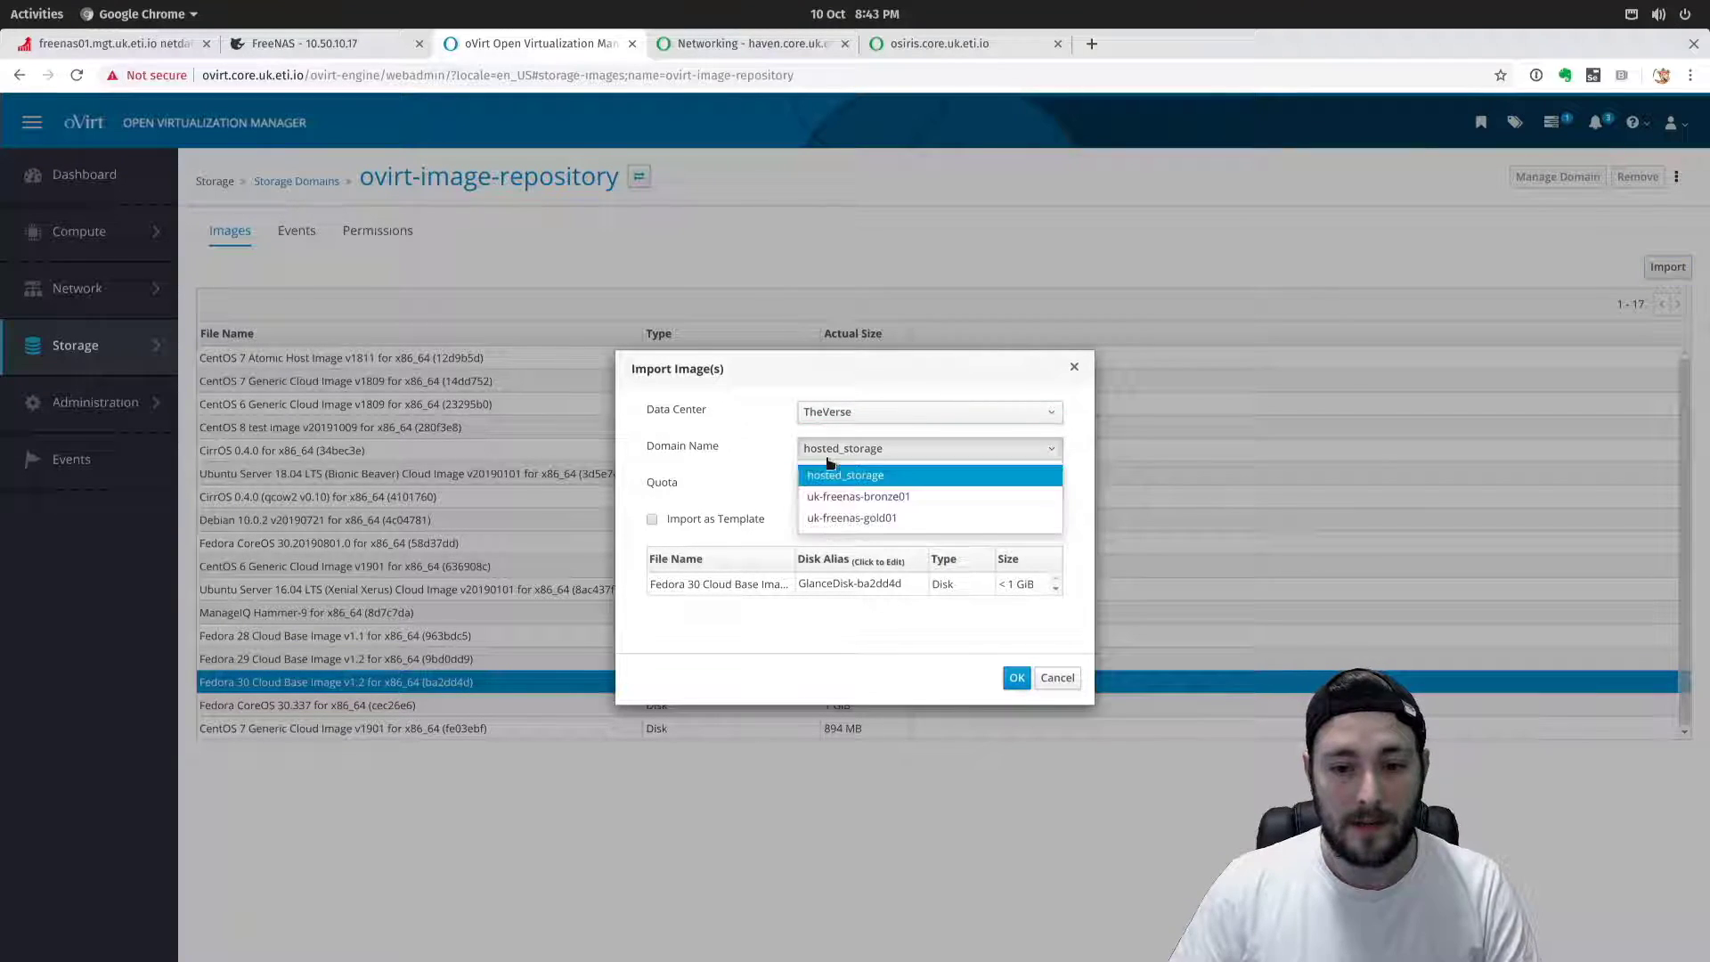
pyautogui.click(895, 496)
pyautogui.click(849, 487)
pyautogui.click(837, 507)
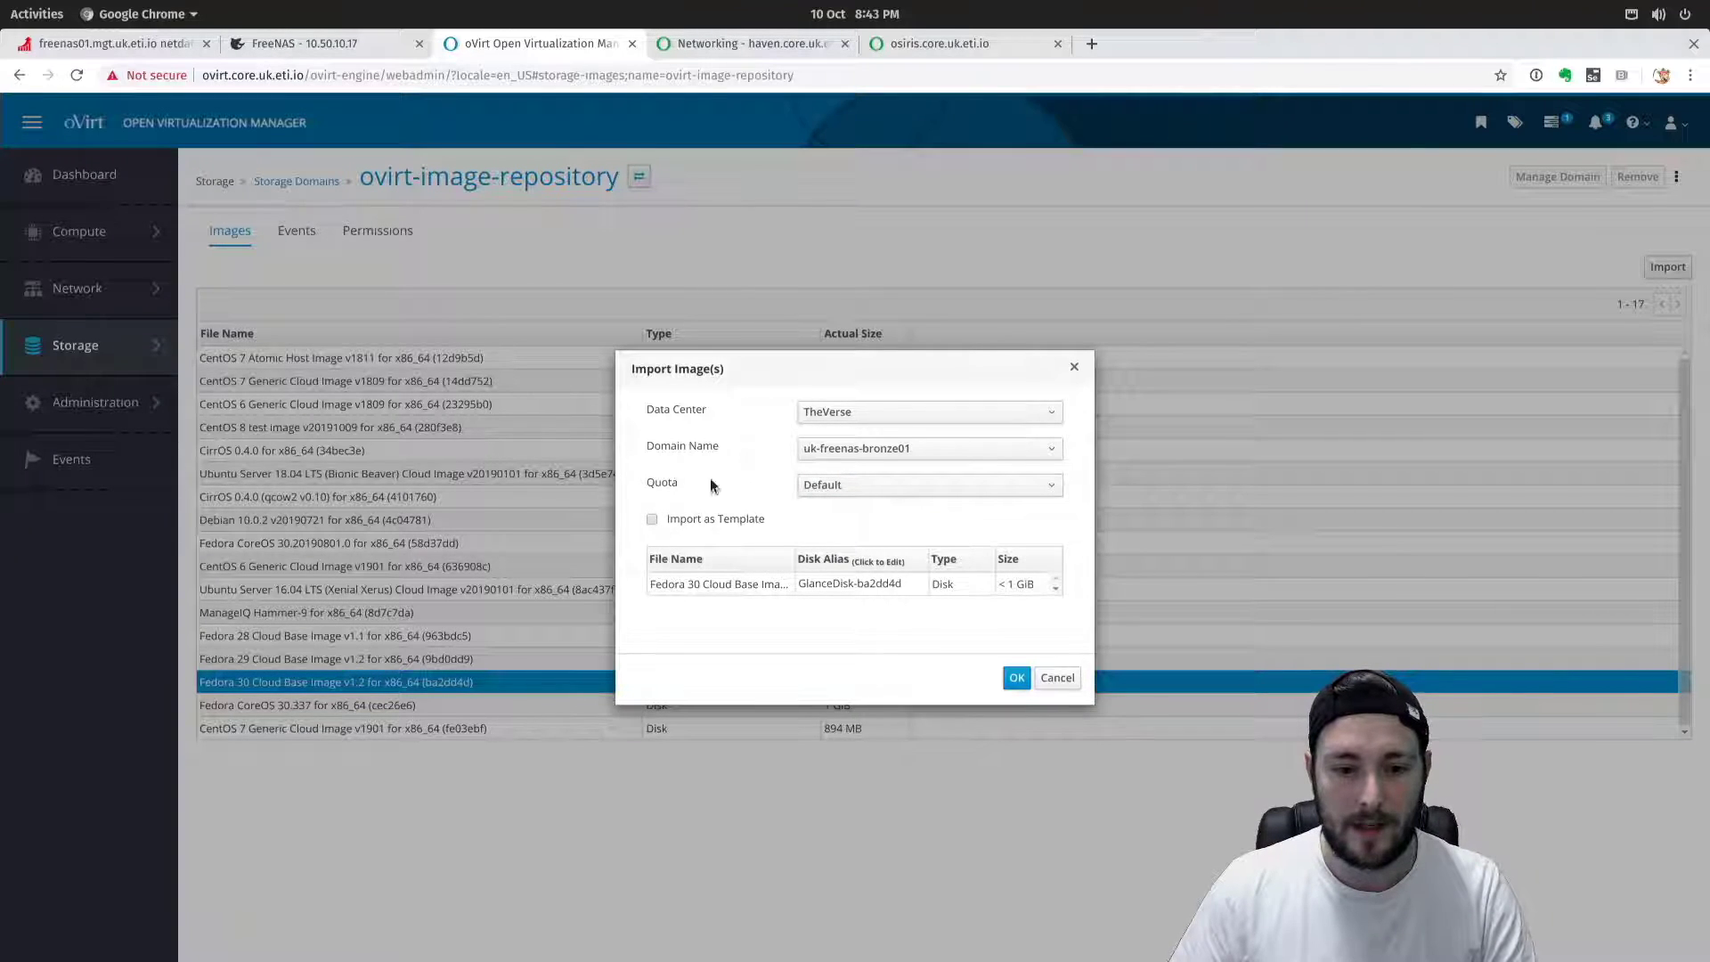
pyautogui.click(652, 521)
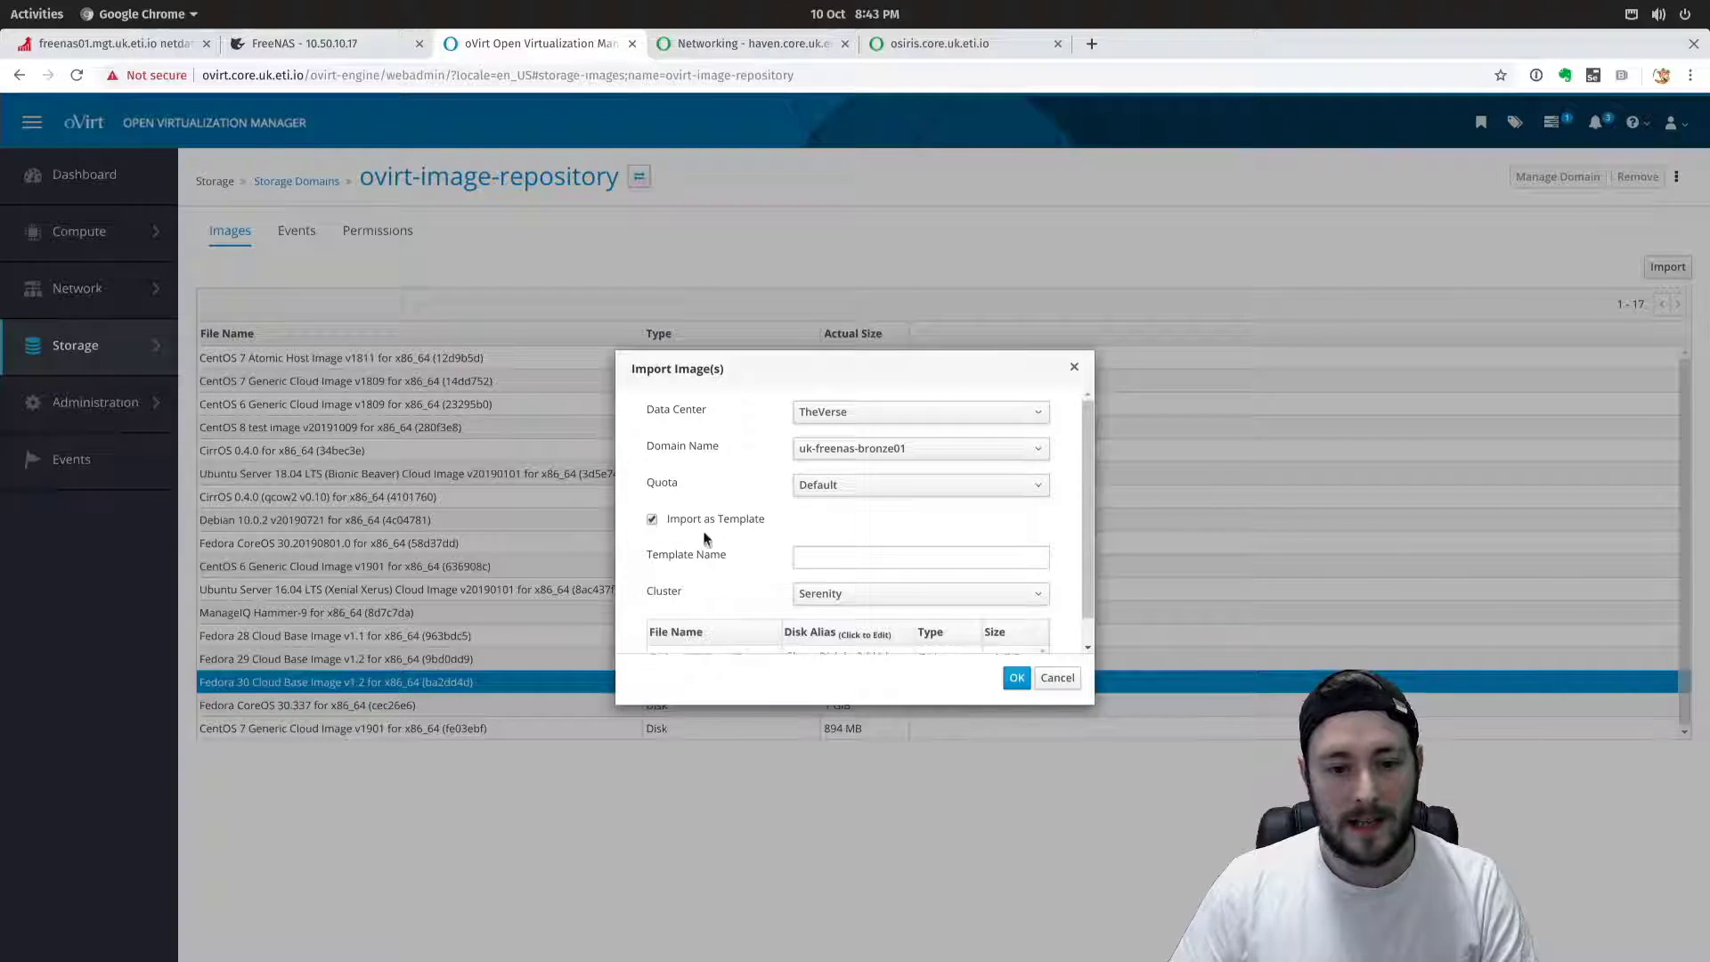
pyautogui.click(820, 555)
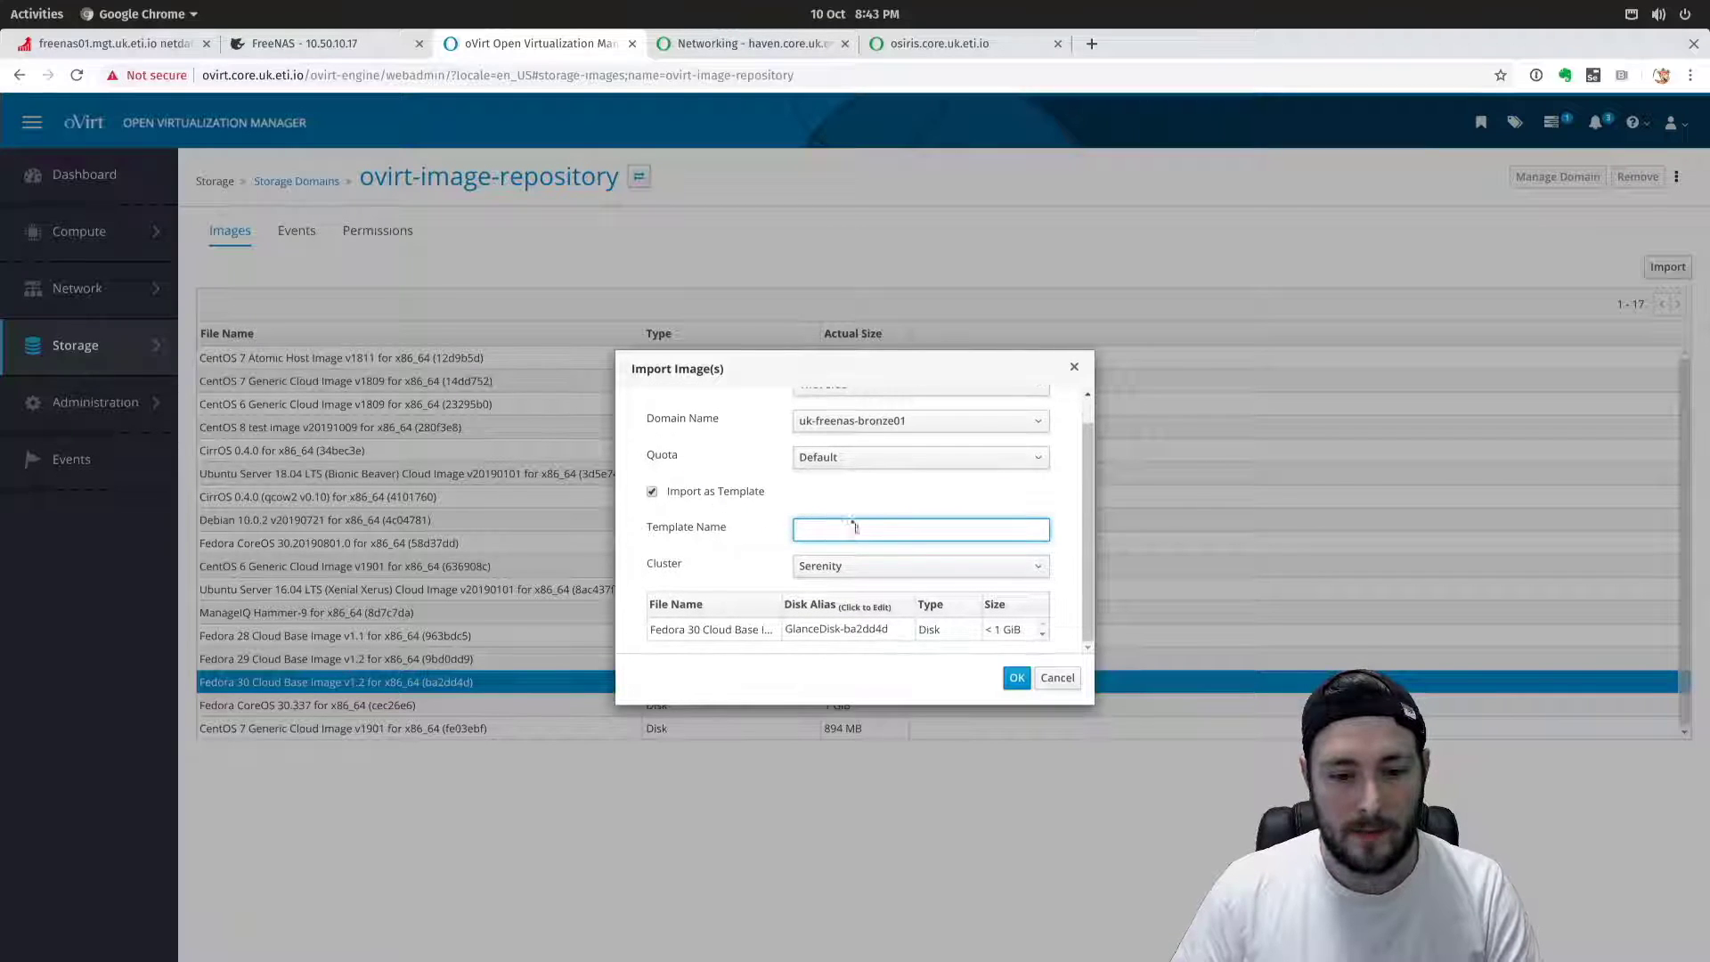
pyautogui.write('Fedro')
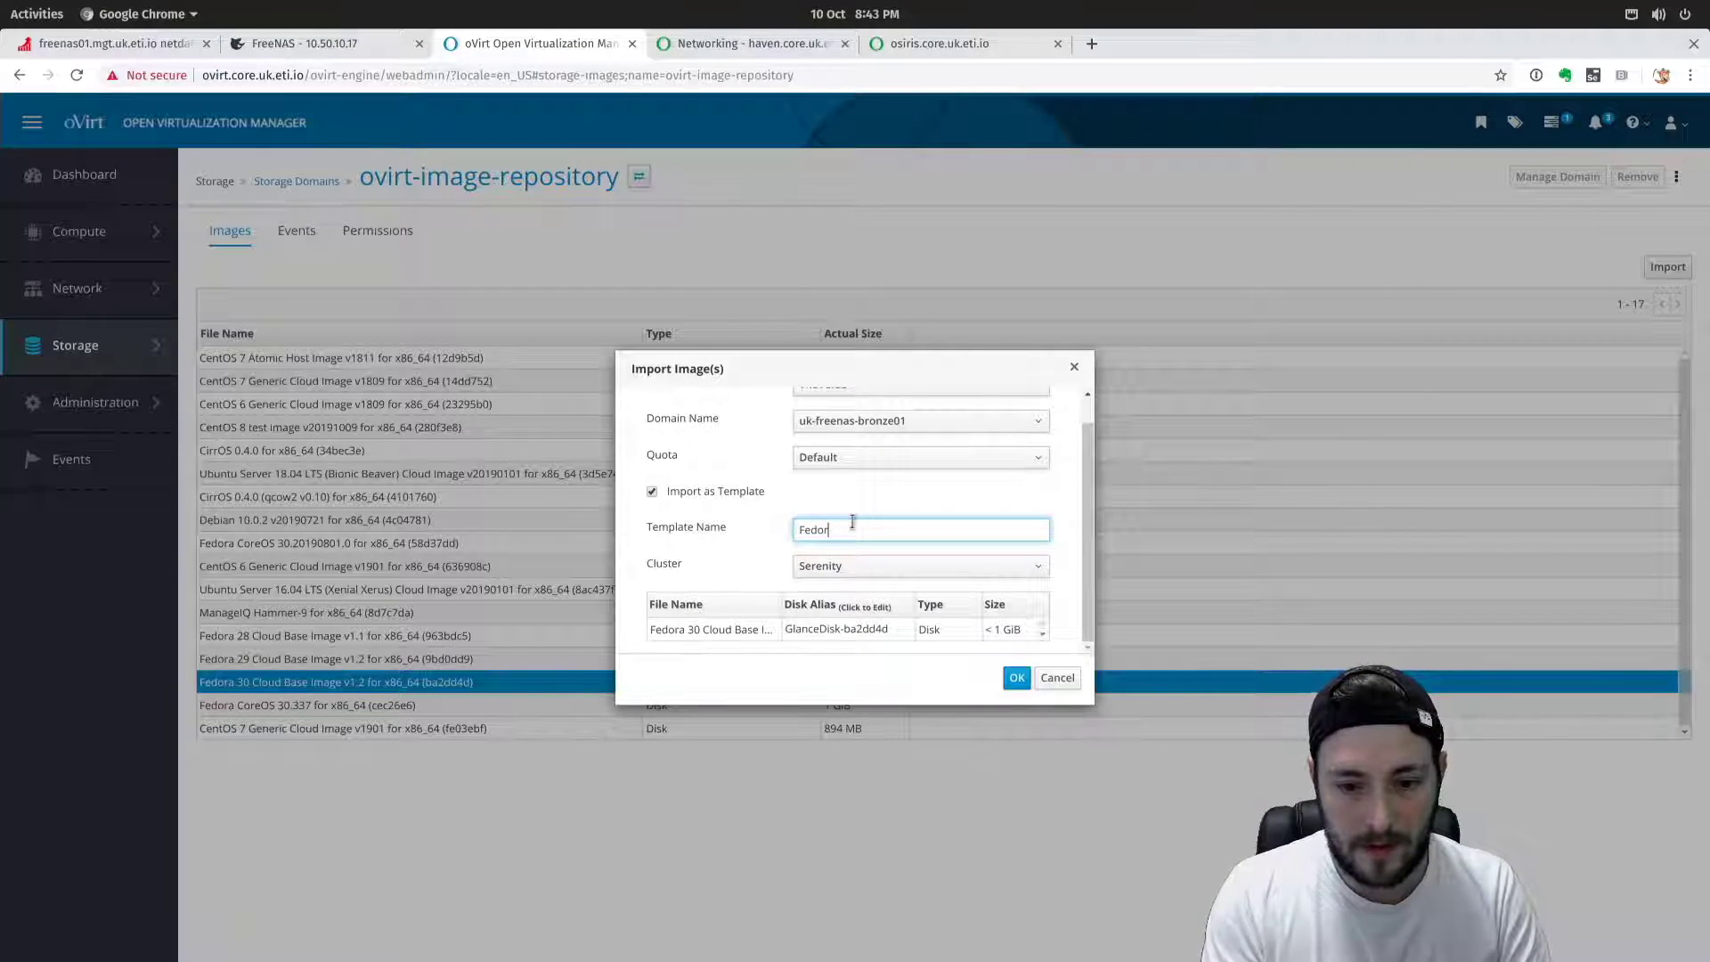
pyautogui.write('a30CloudBase-v1.2')
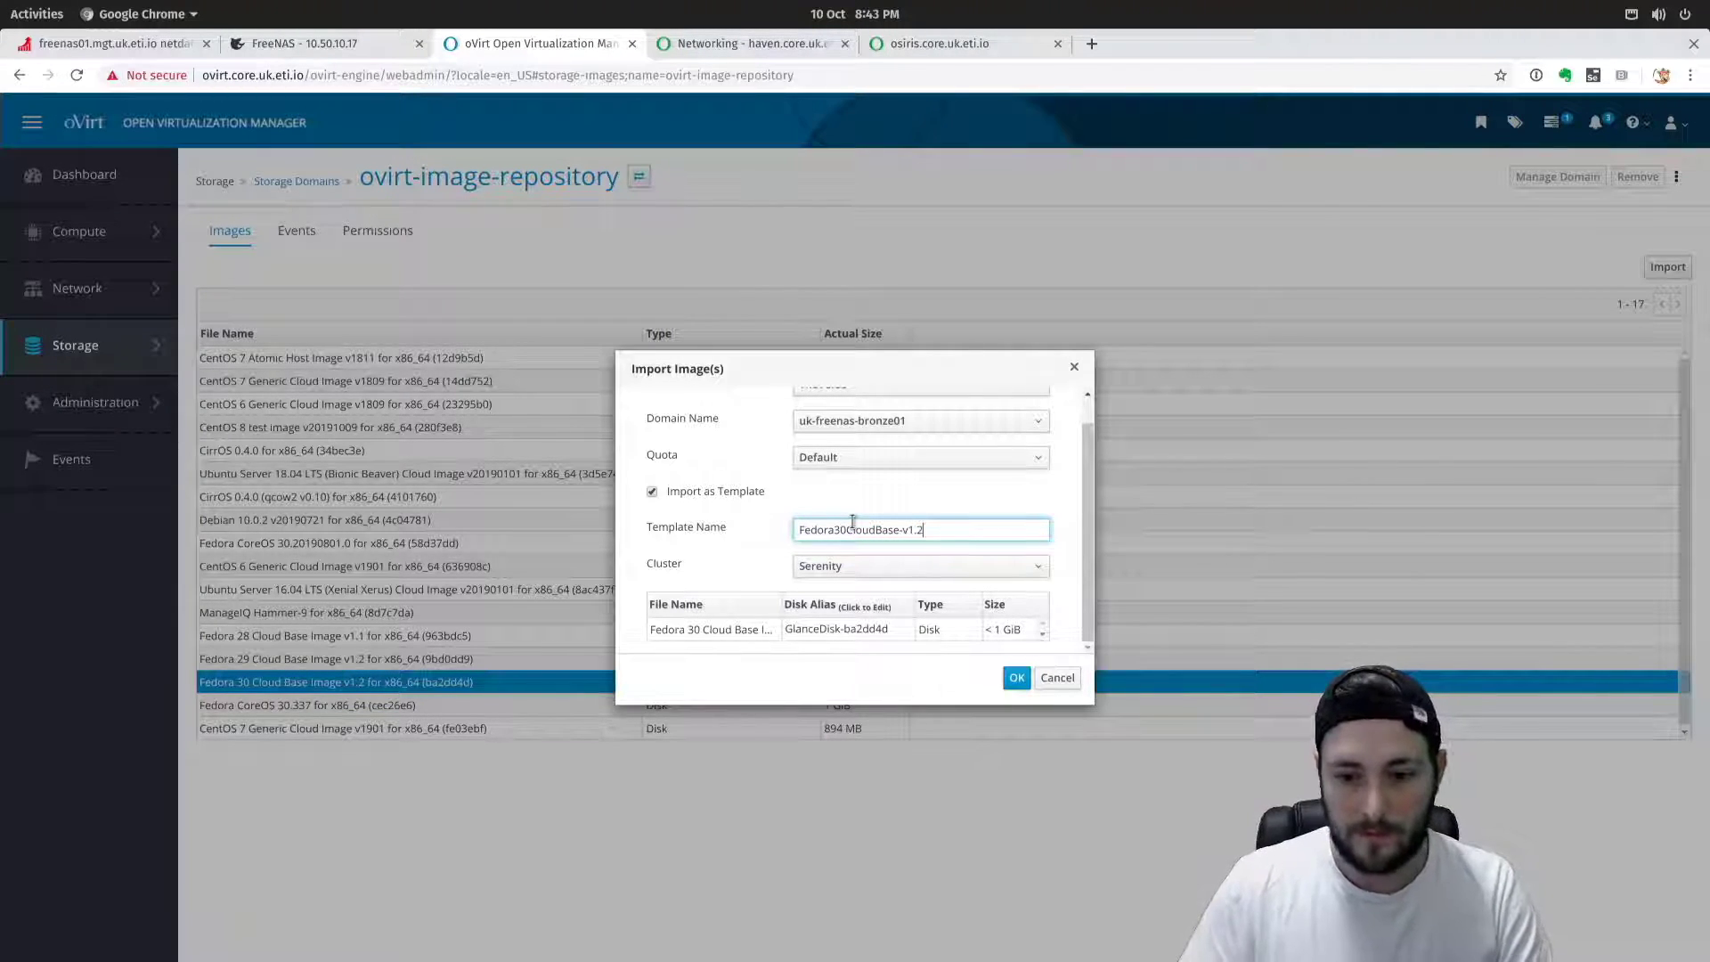
pyautogui.click(1016, 677)
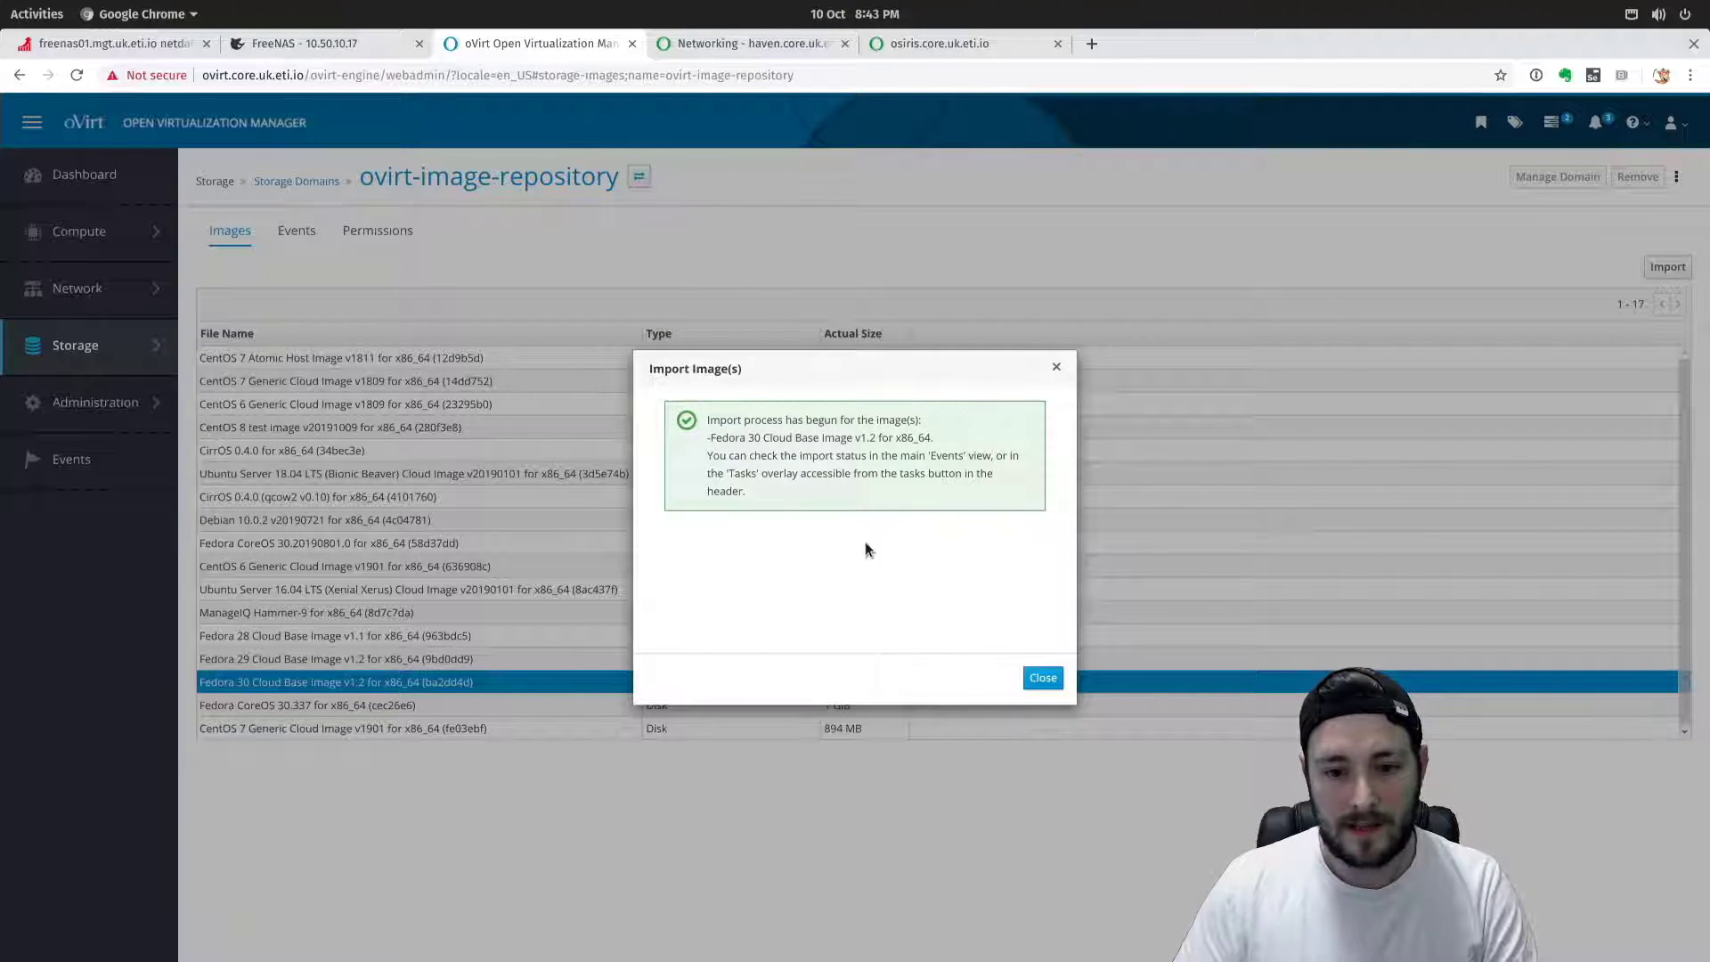
pyautogui.click(1043, 678)
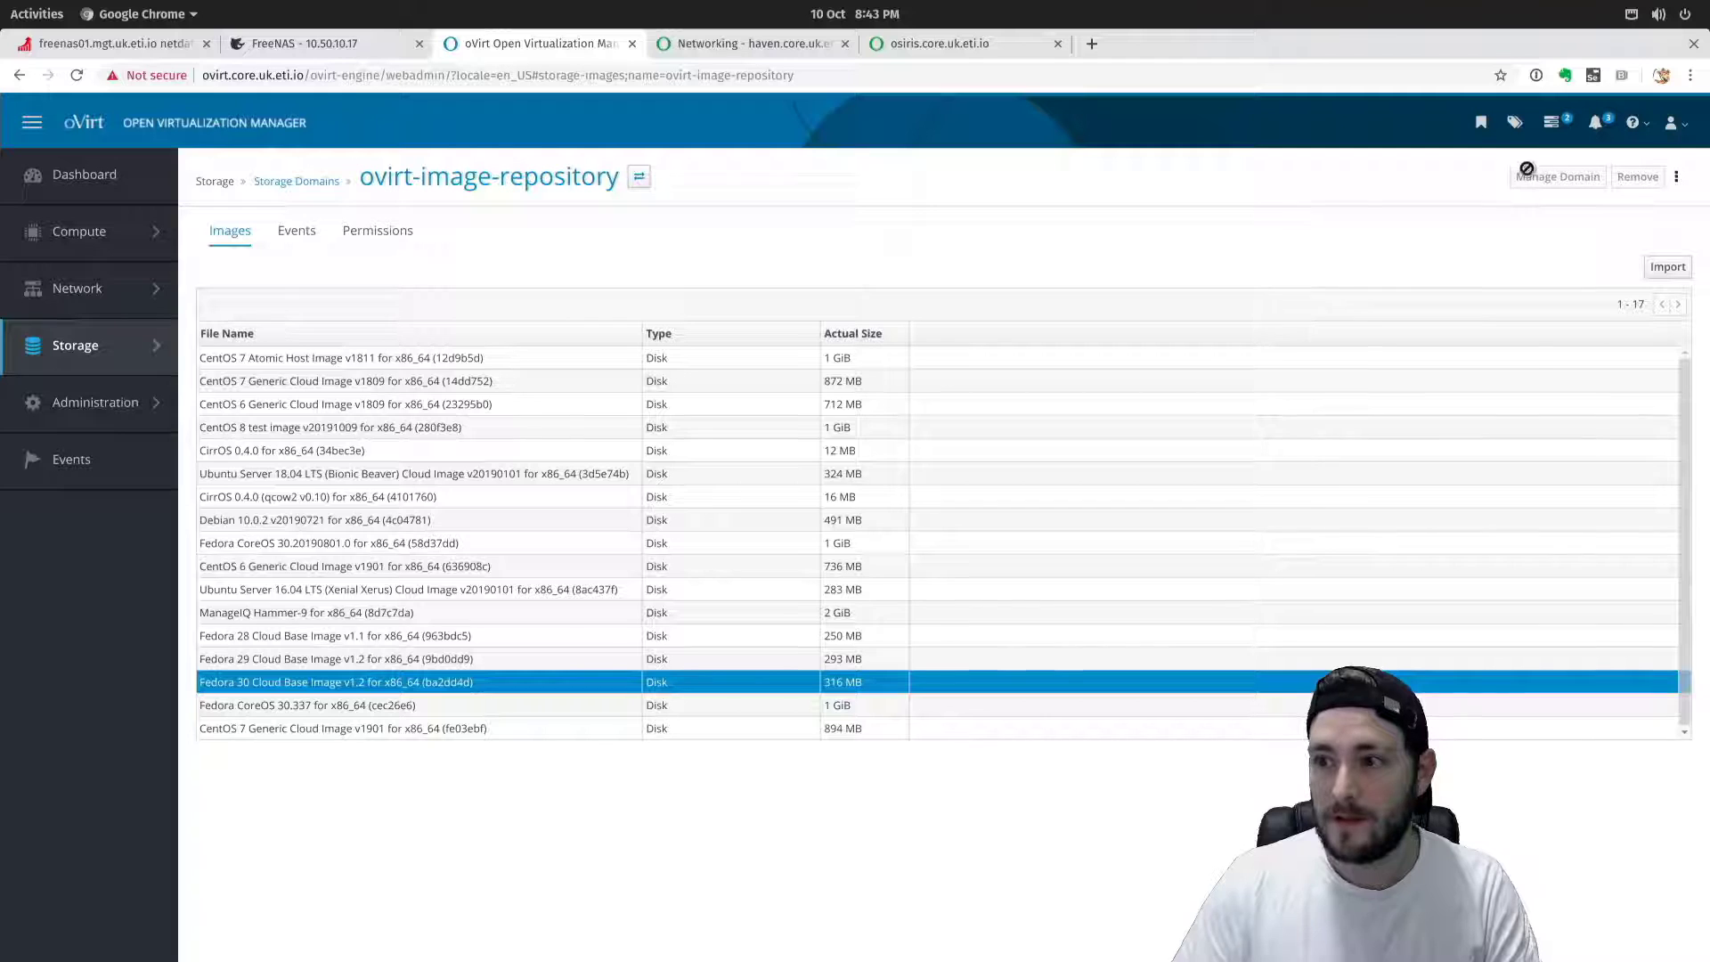
# Open the Tasks panel and review the Downloading Image and Importing Disk progress.
pyautogui.click(1550, 126)
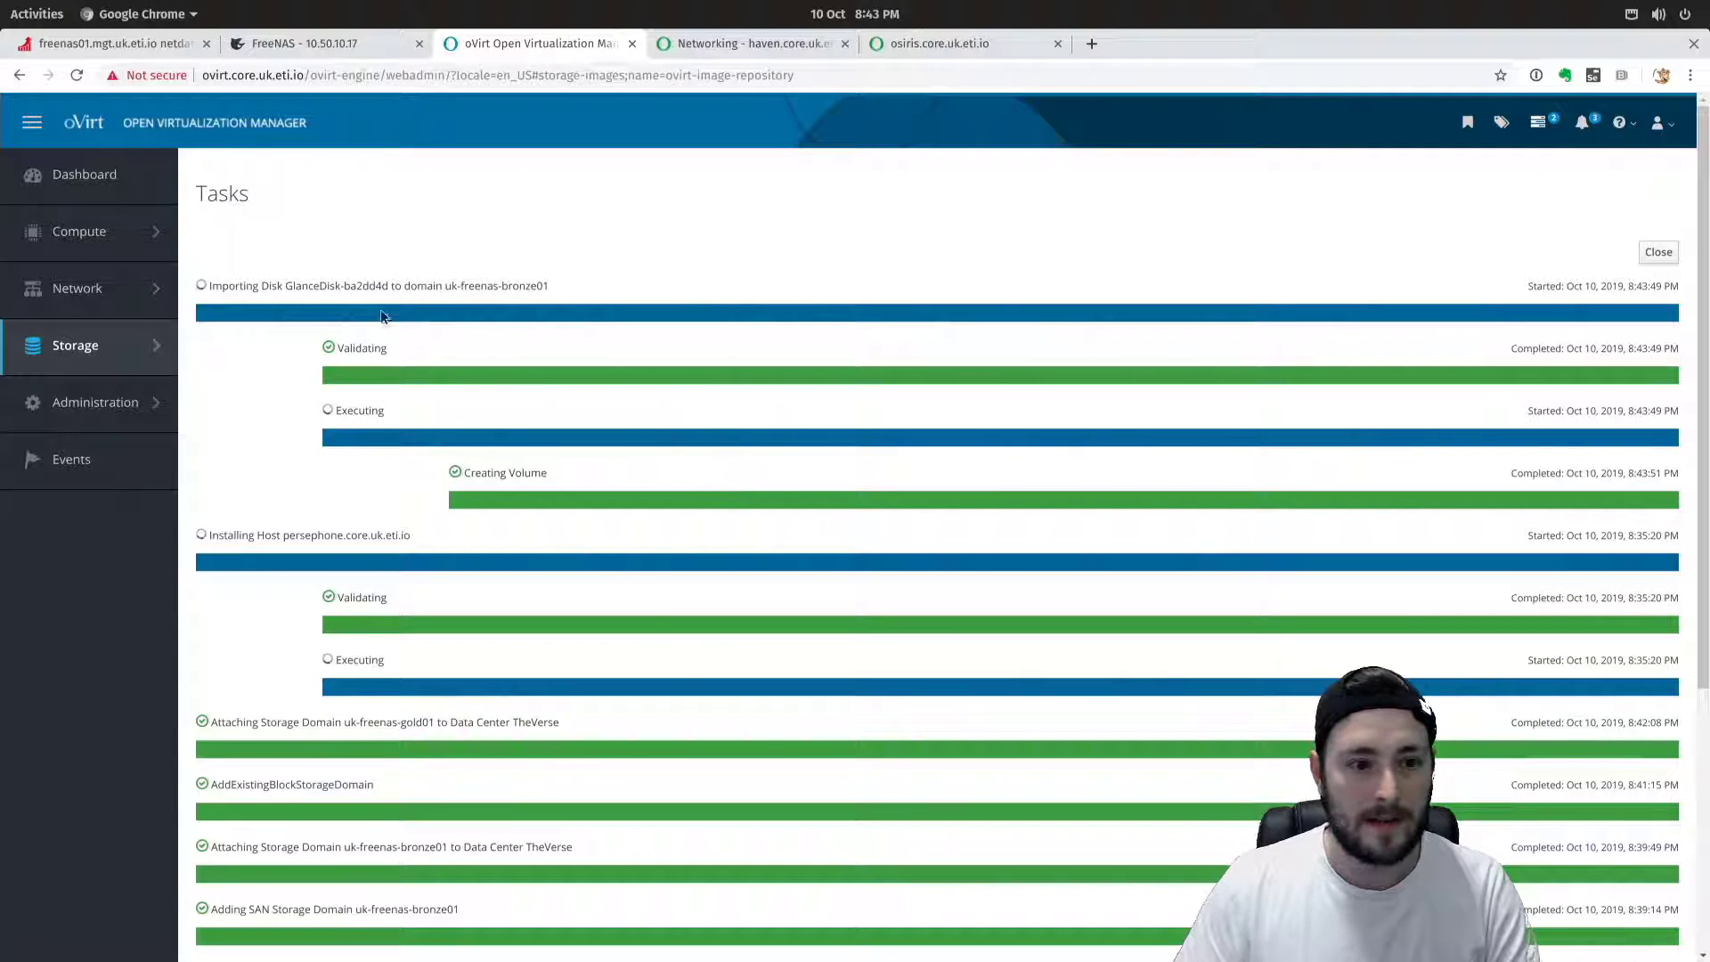
pyautogui.click(1538, 126)
pyautogui.click(1554, 125)
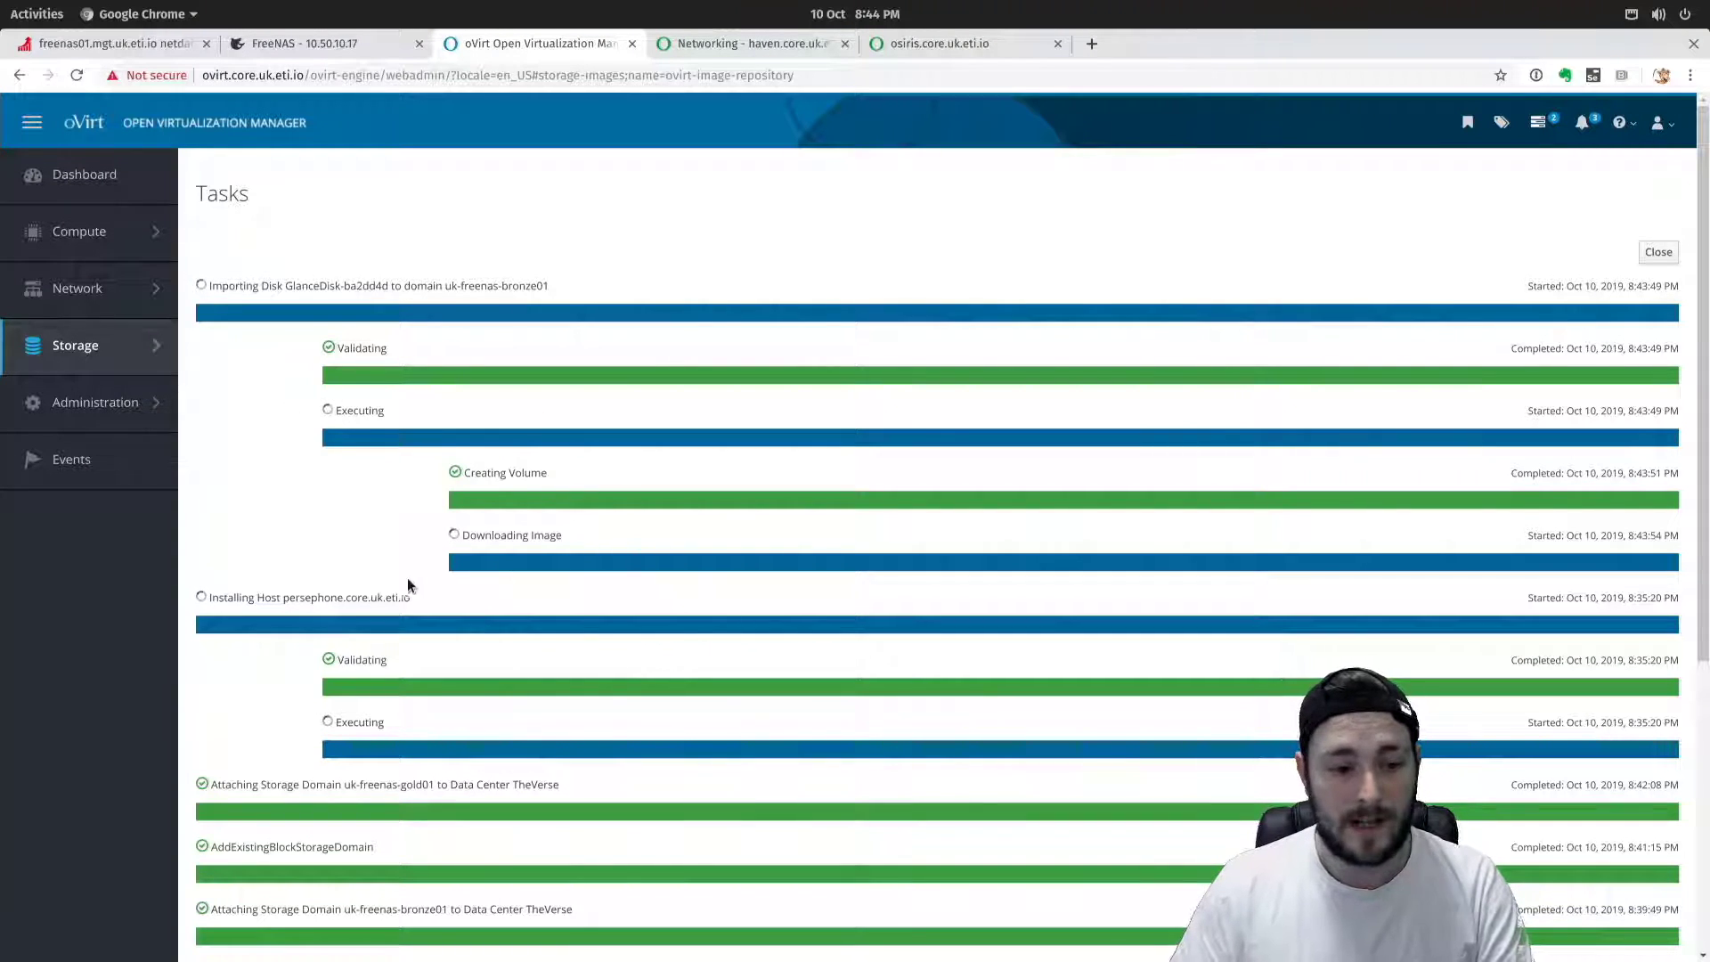
pyautogui.moveTo(209, 597); pyautogui.dragTo(410, 597)
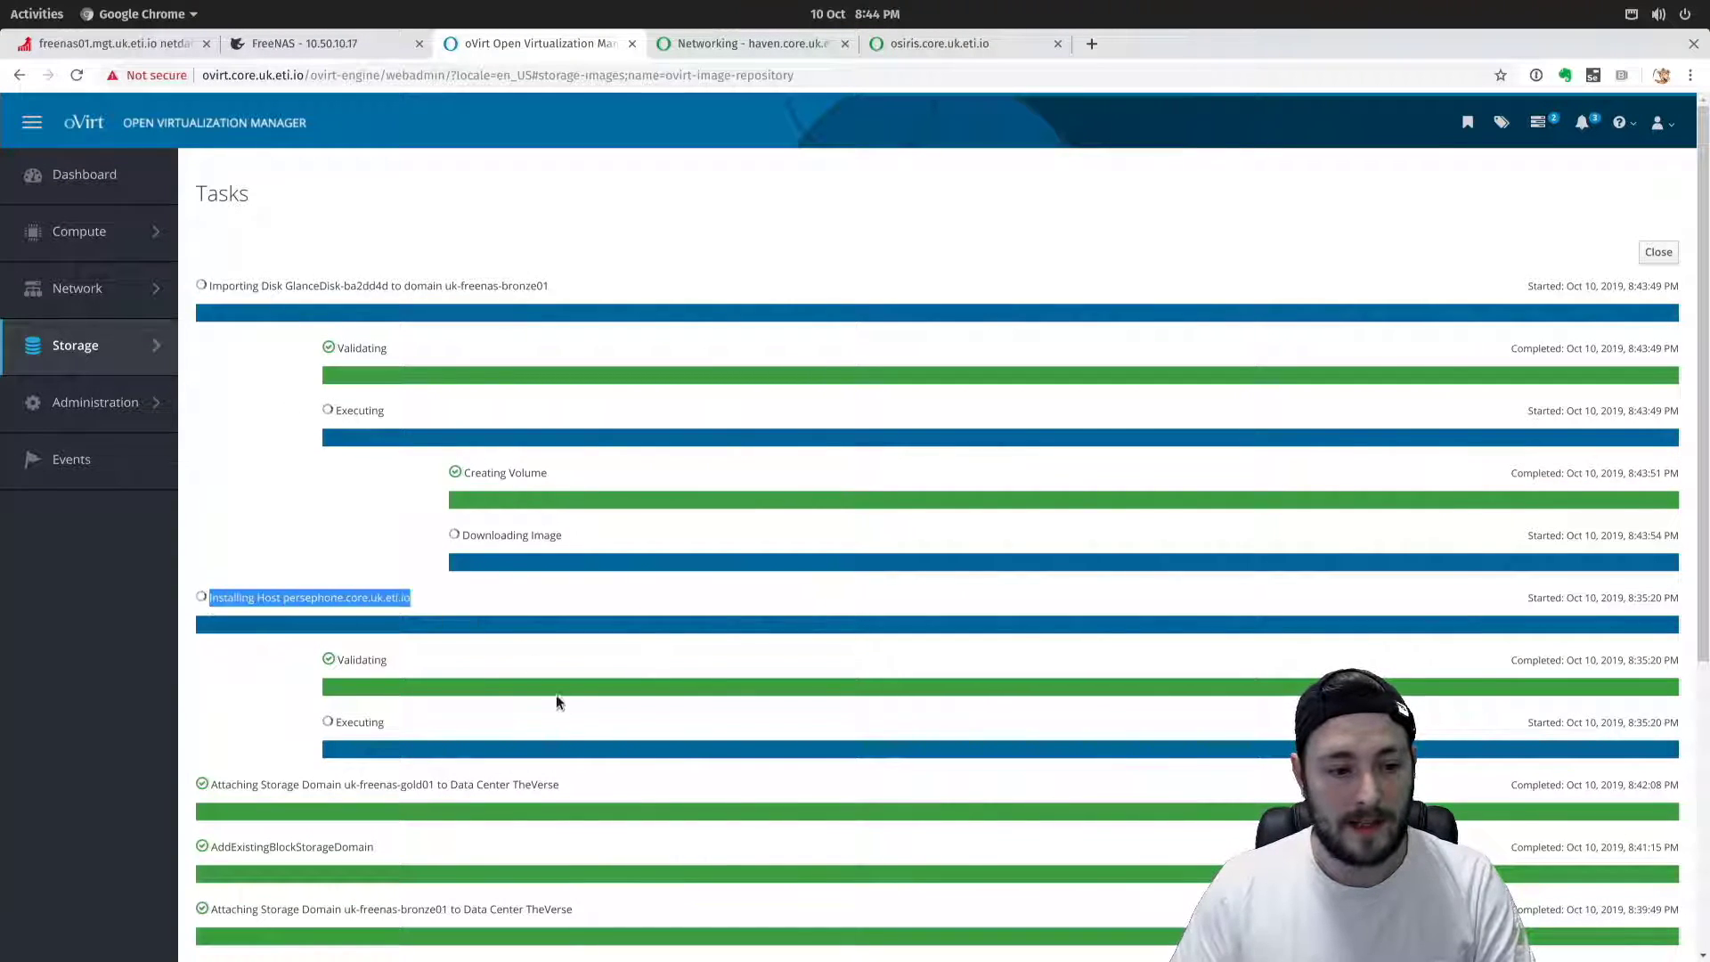
pyautogui.moveTo(556, 702); pyautogui.dragTo(577, 762)
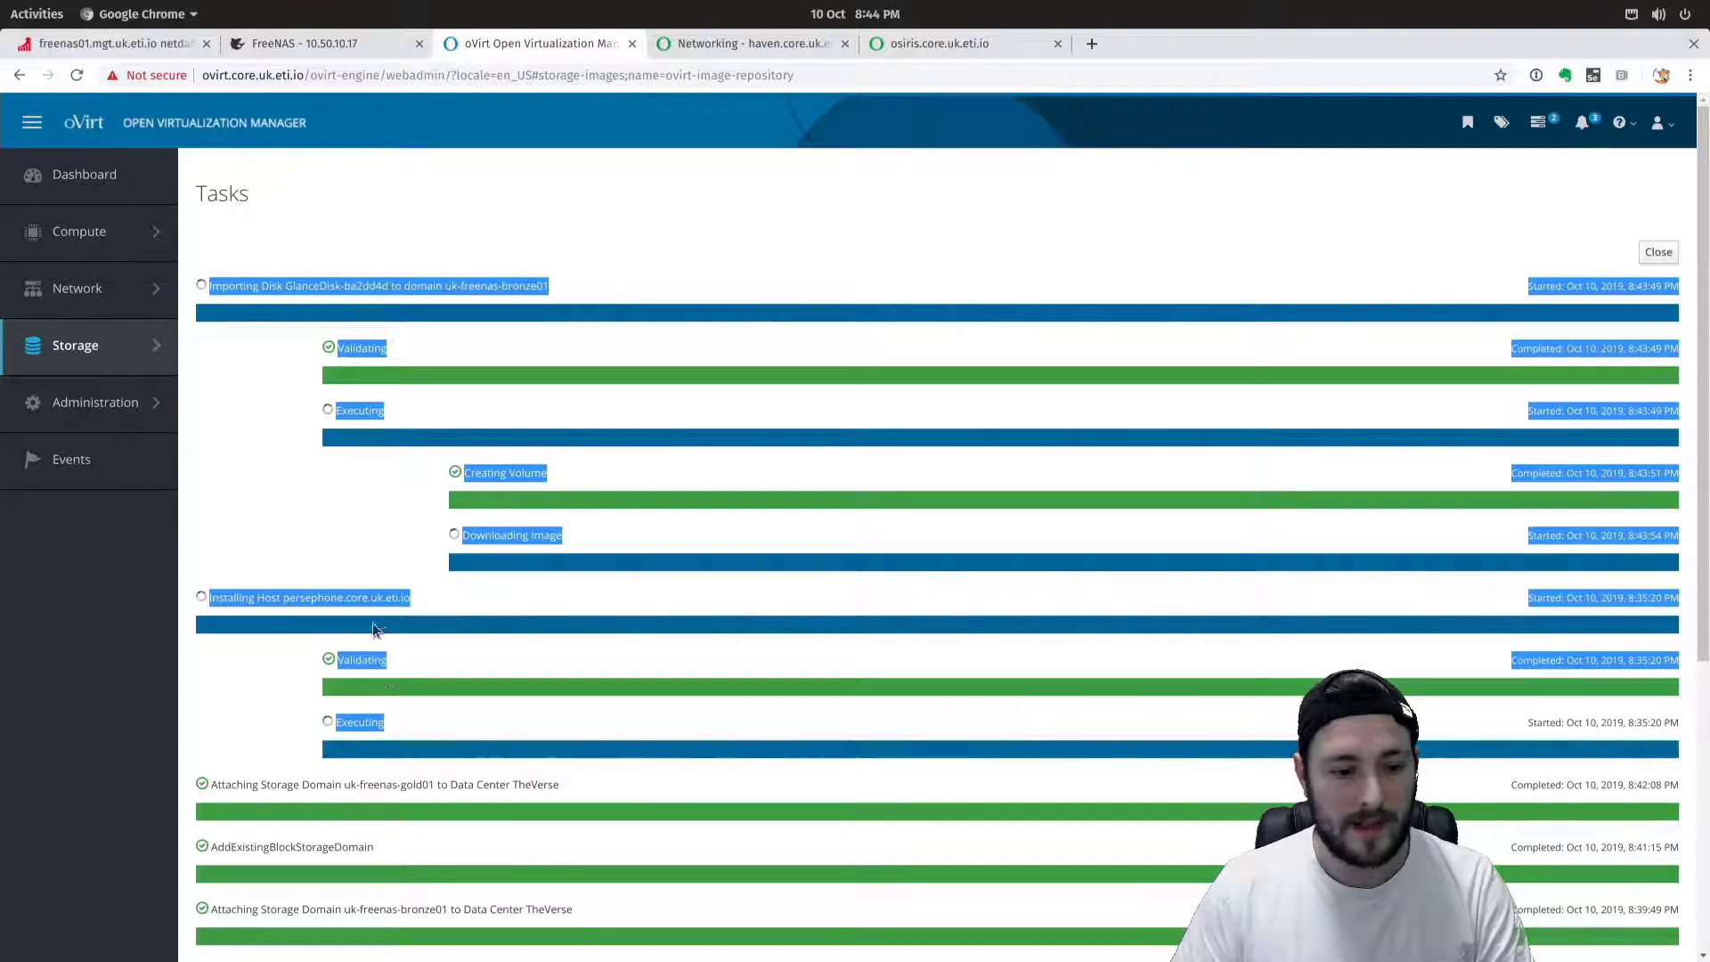
pyautogui.moveTo(606, 536); pyautogui.dragTo(249, 273)
pyautogui.click(477, 244)
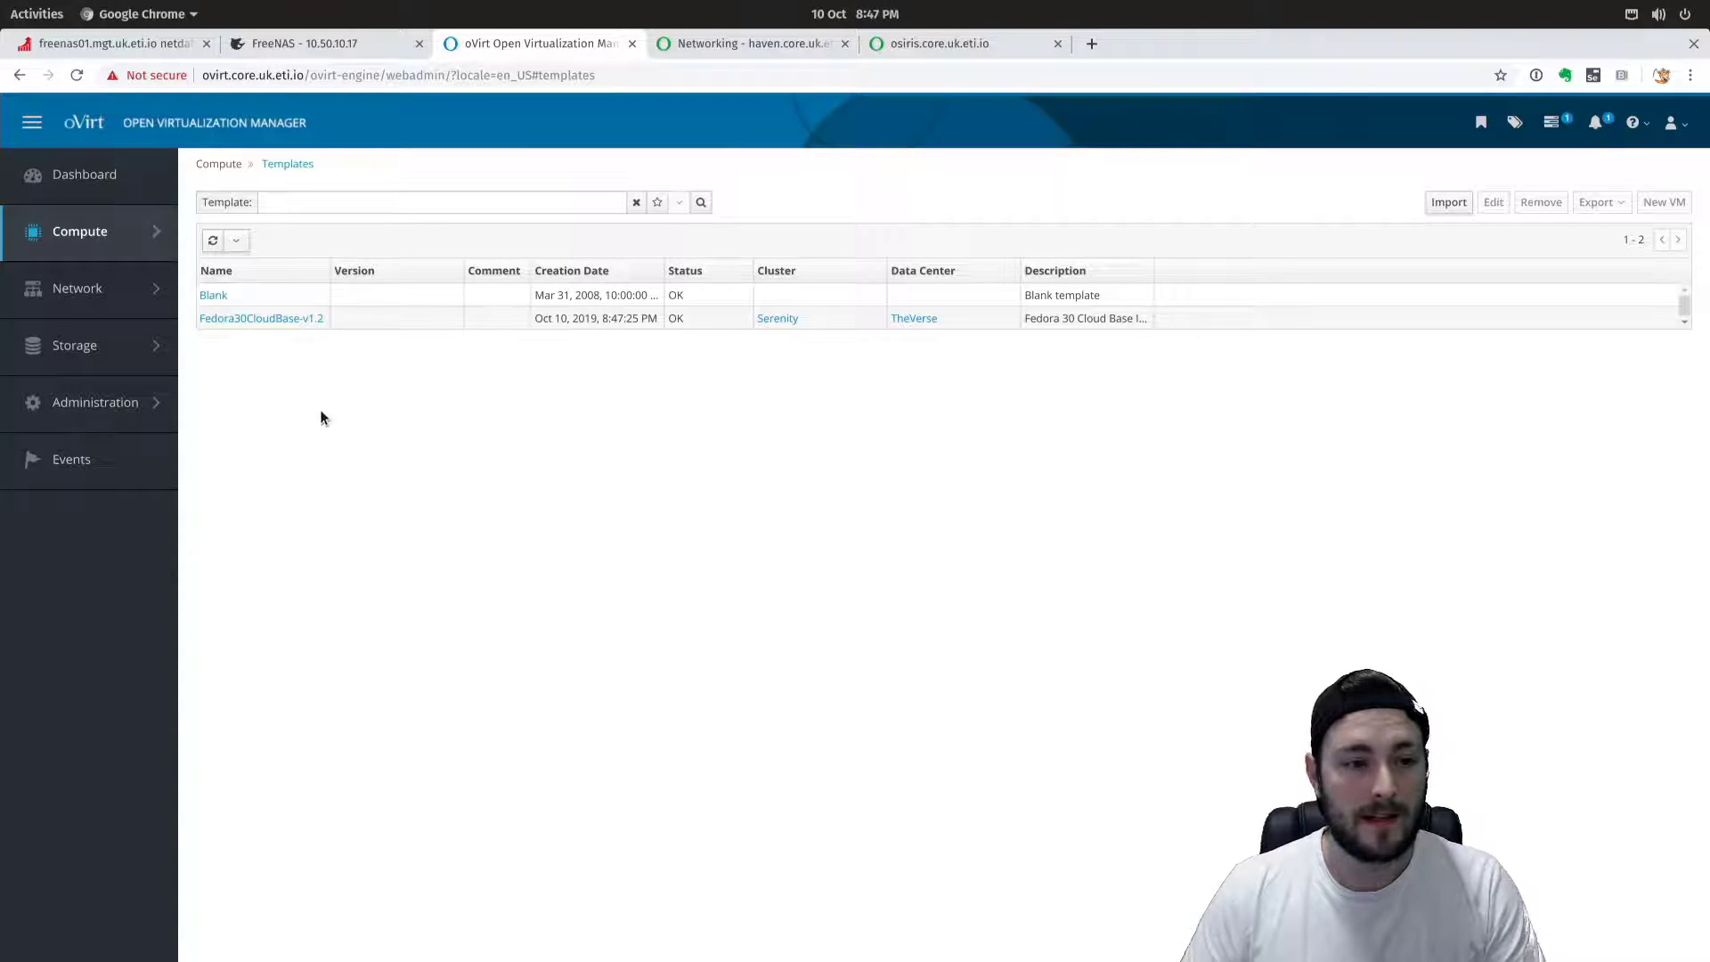
# Open the Fedora30CloudBase-v1.2 template and start a New VM from it.
pyautogui.click(289, 320)
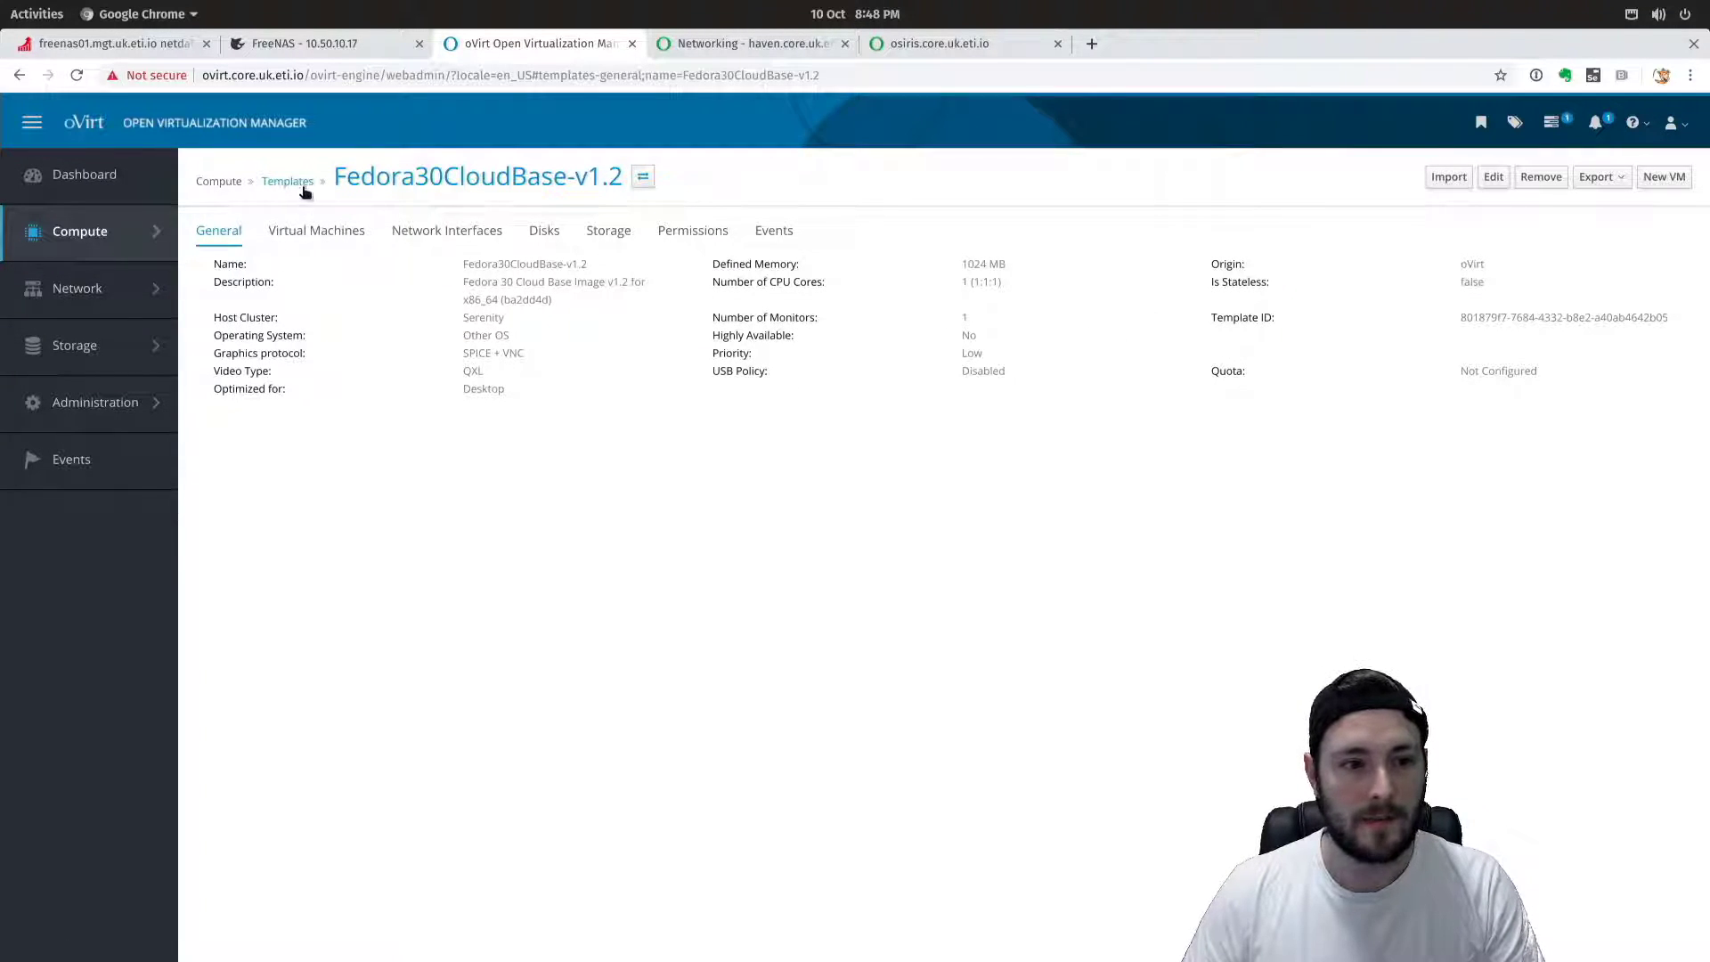
pyautogui.click(1662, 177)
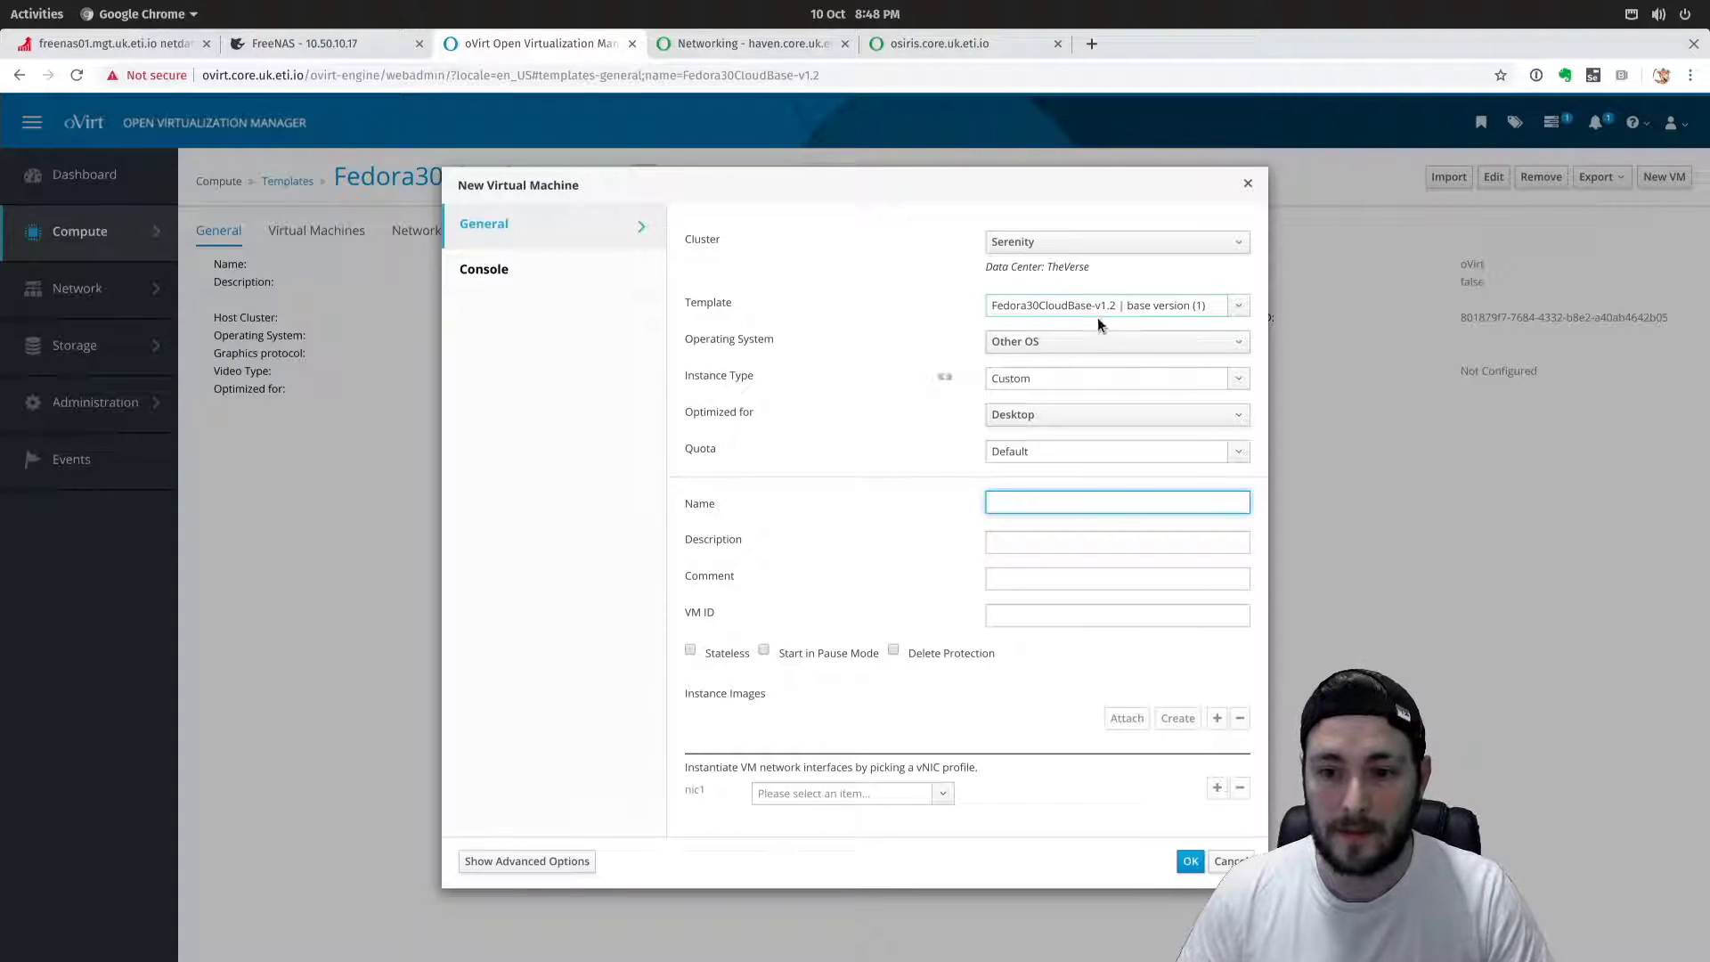
# Keep Other OS as the operating system and choose the Medium instance type.
pyautogui.click(1008, 343)
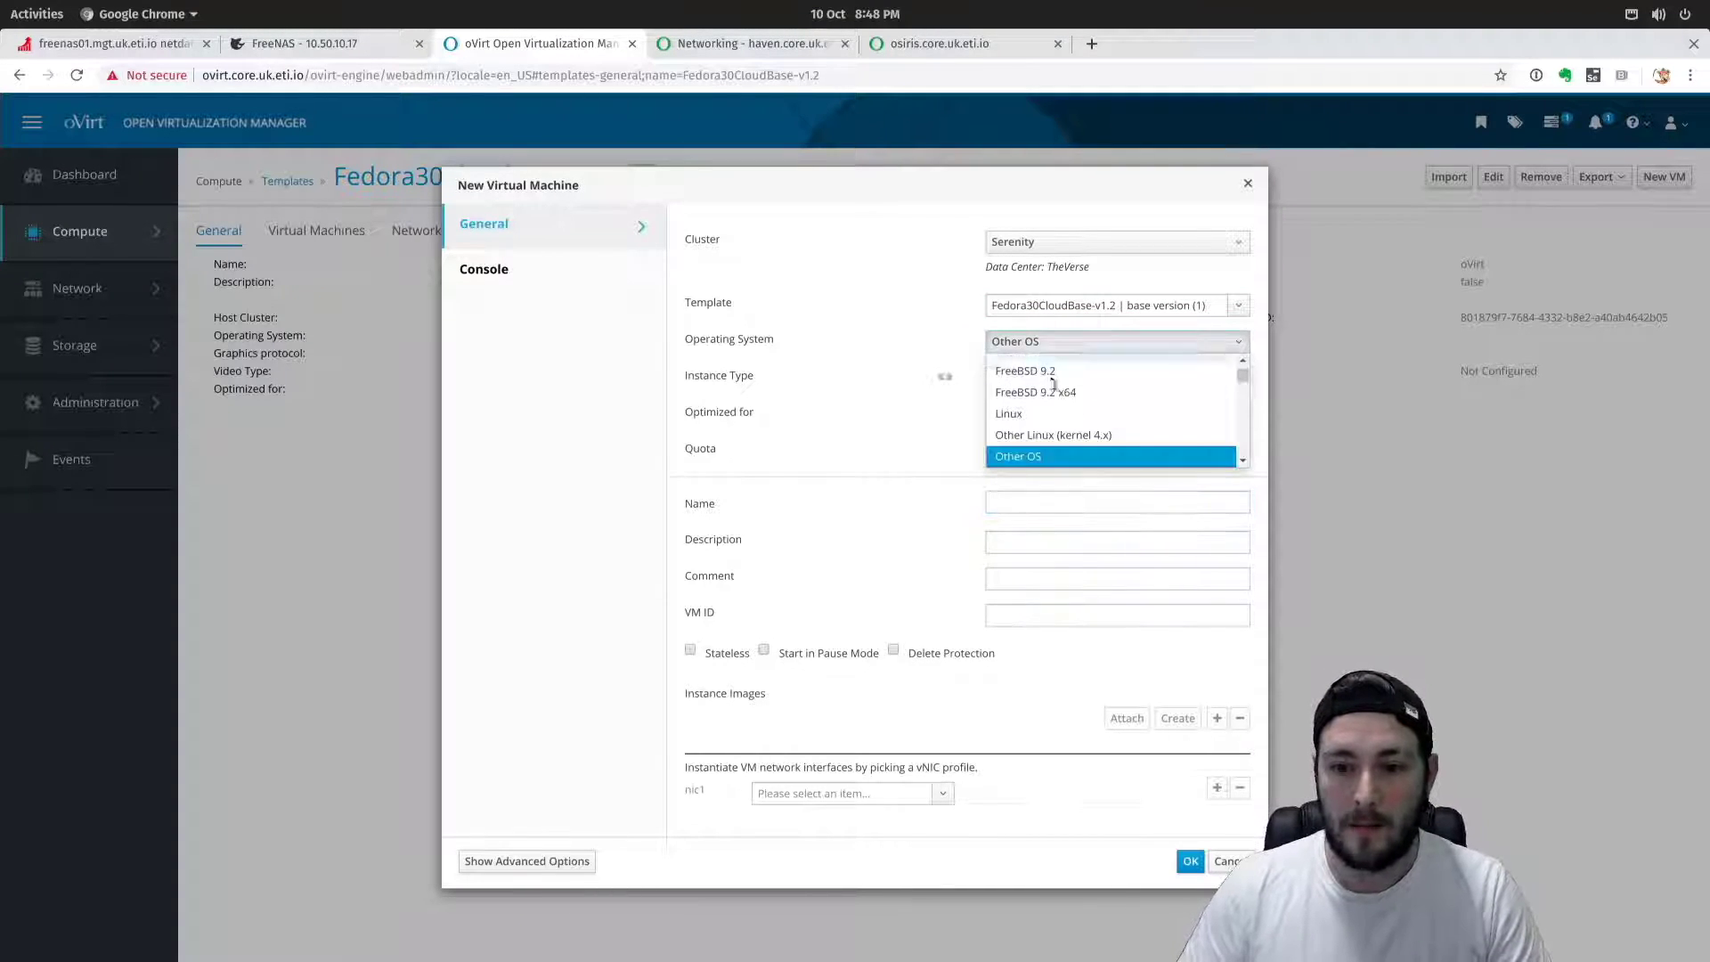
pyautogui.scroll(-2, 1082, 440)
pyautogui.scroll(3, 1078, 437)
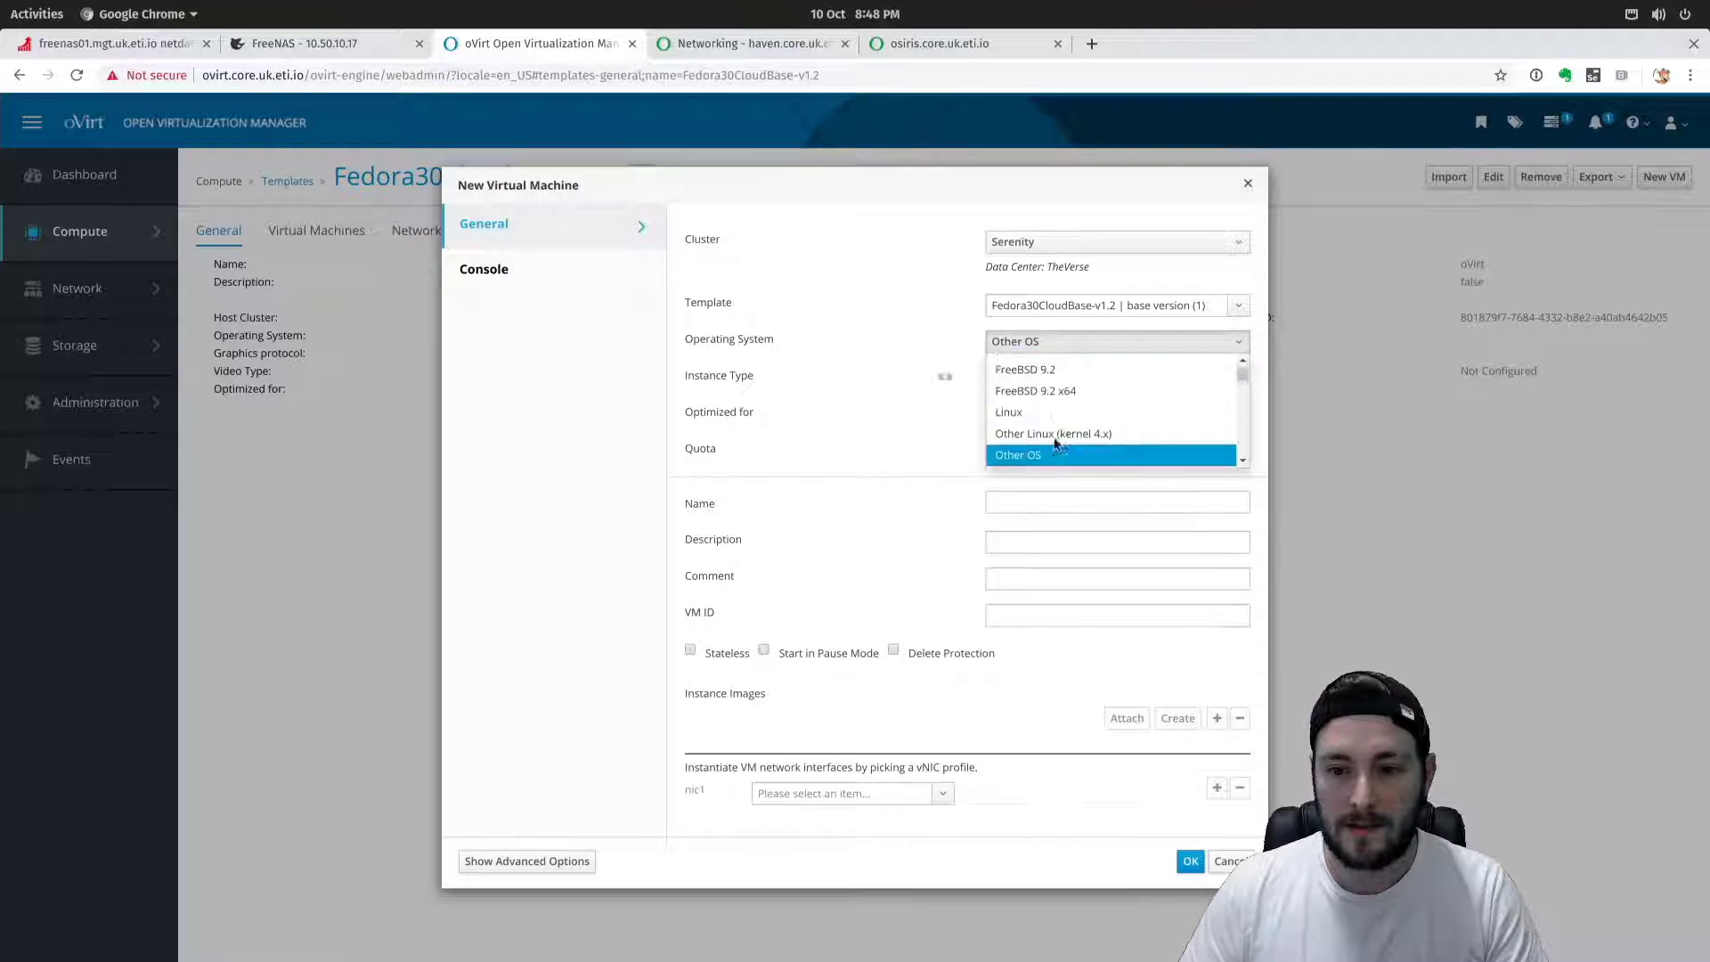
pyautogui.scroll(-5, 1086, 401)
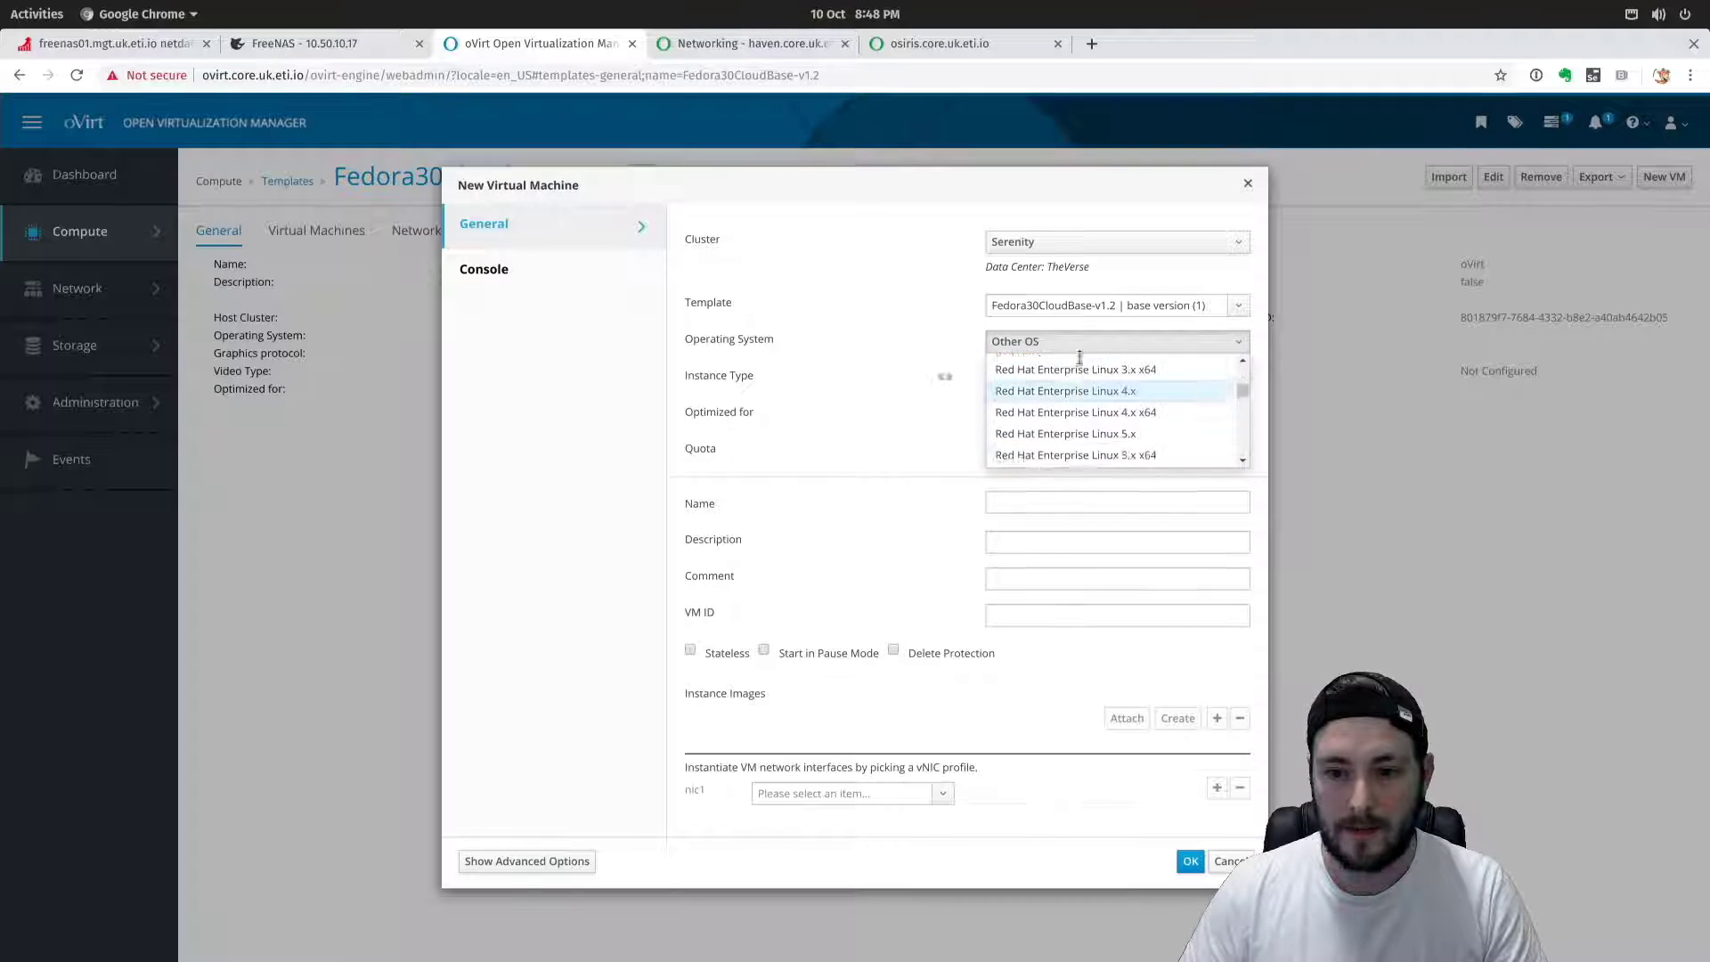
pyautogui.scroll(-8, 1113, 370)
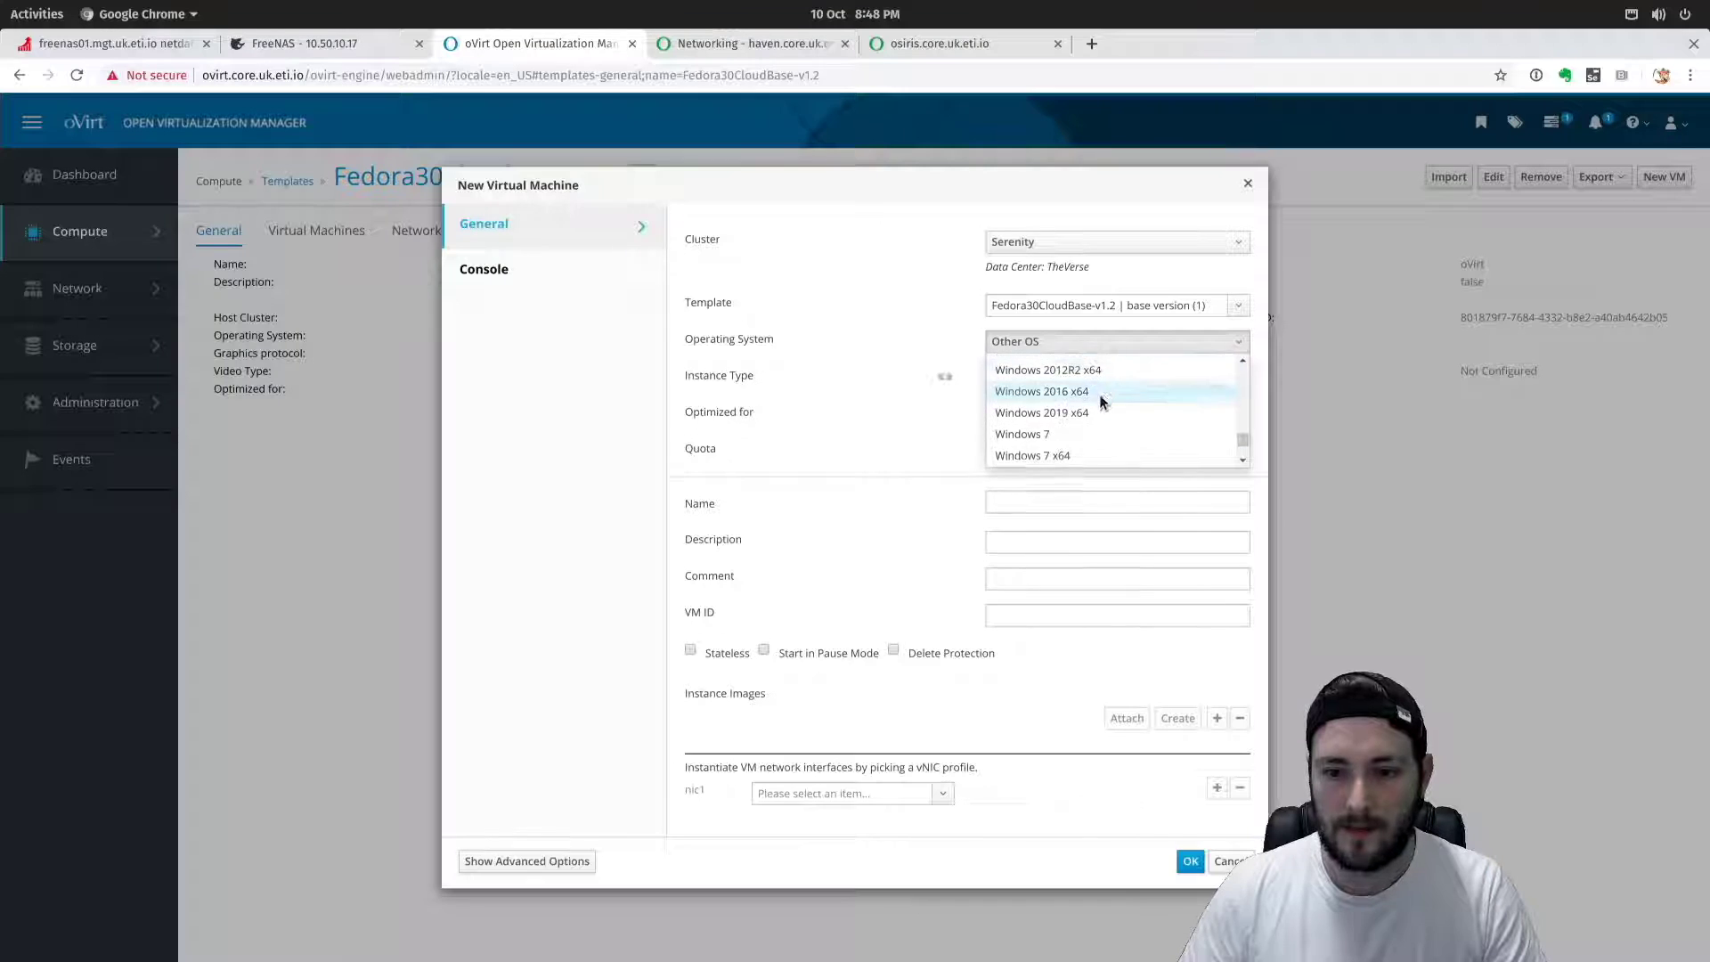
pyautogui.scroll(9, 1099, 412)
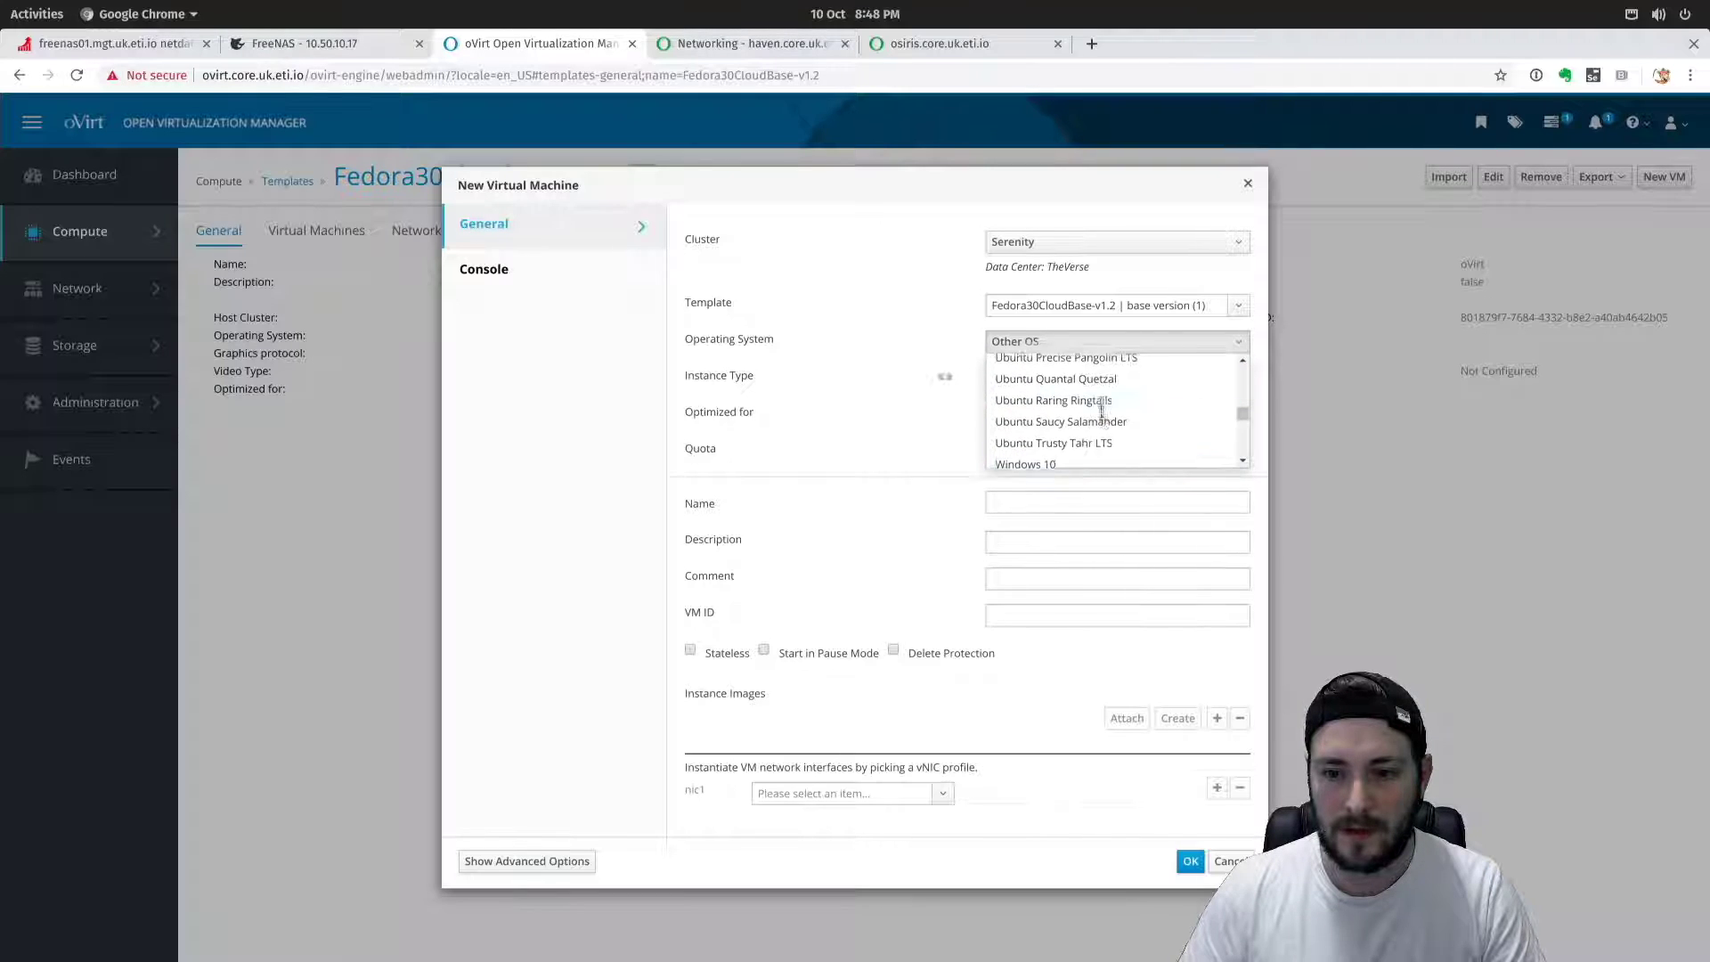
pyautogui.scroll(3, 1102, 412)
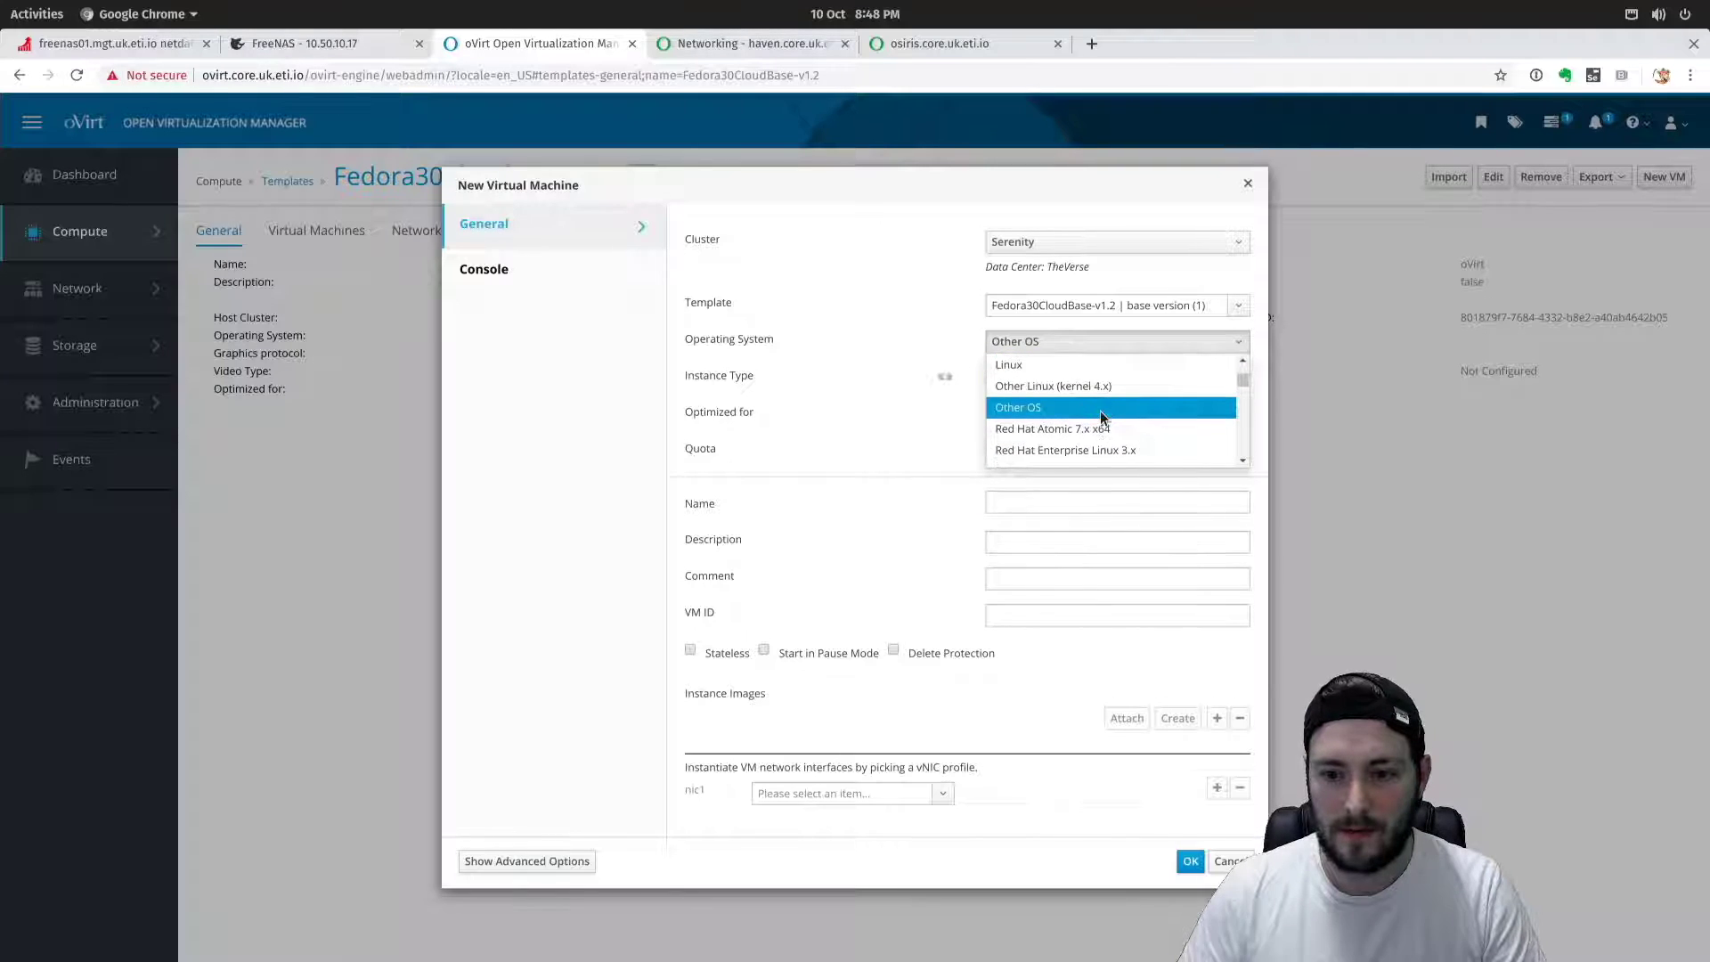
pyautogui.click(1107, 410)
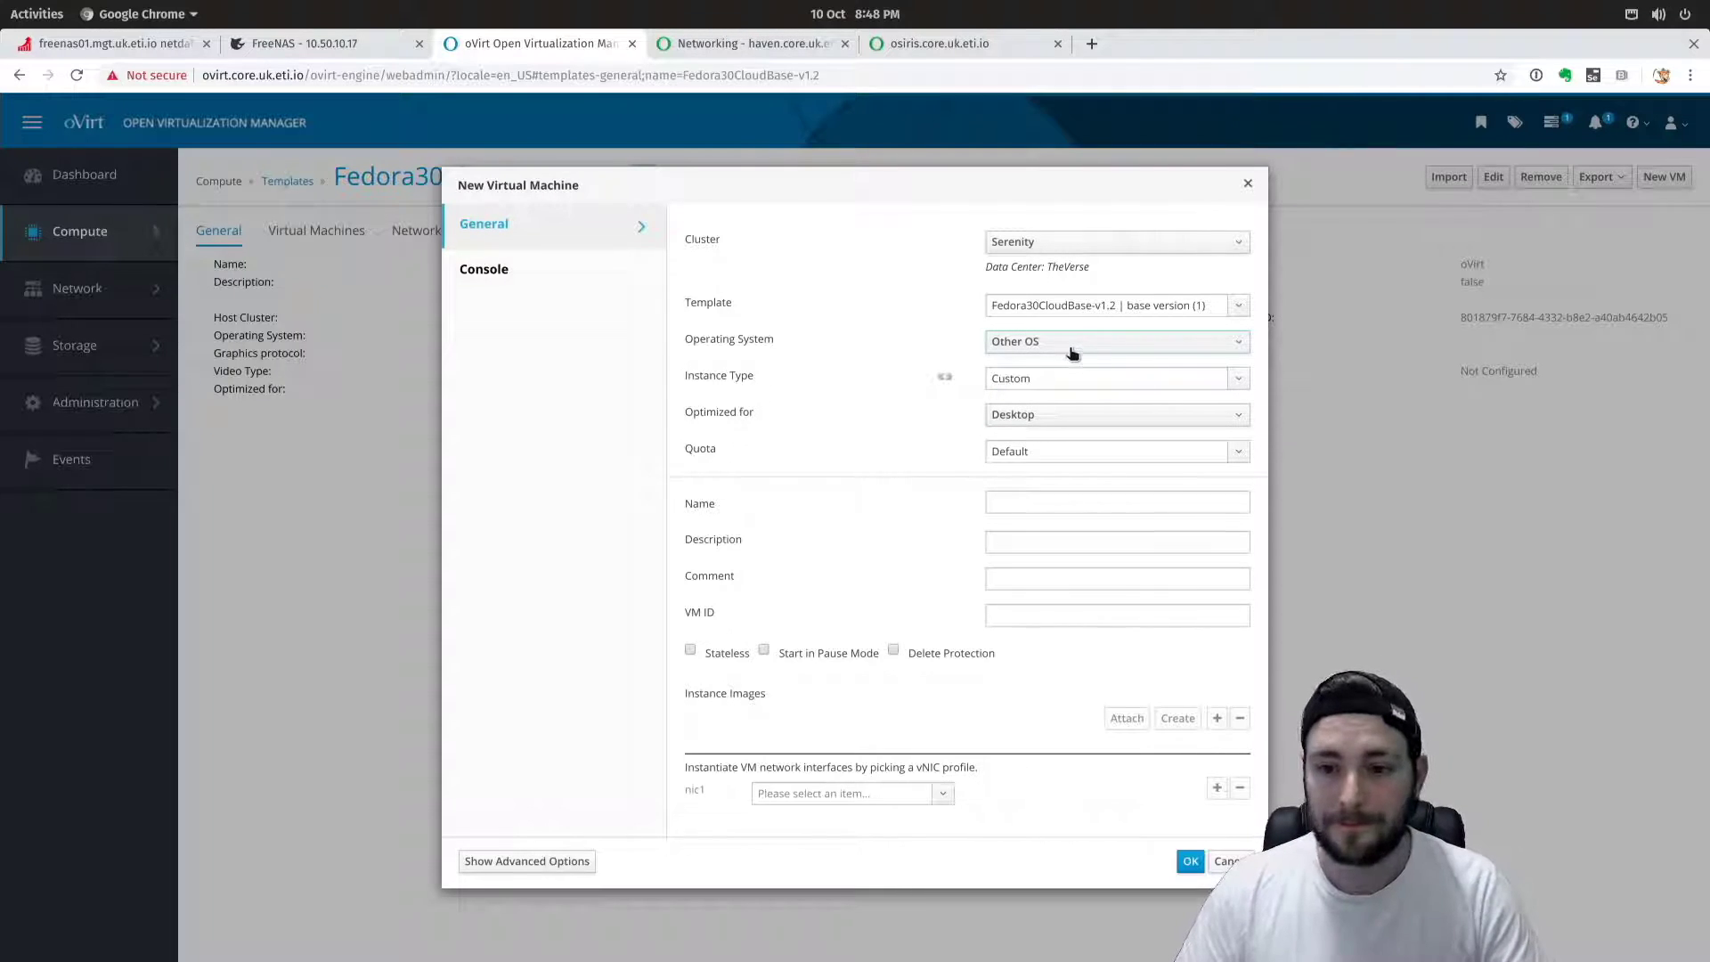
pyautogui.click(1024, 380)
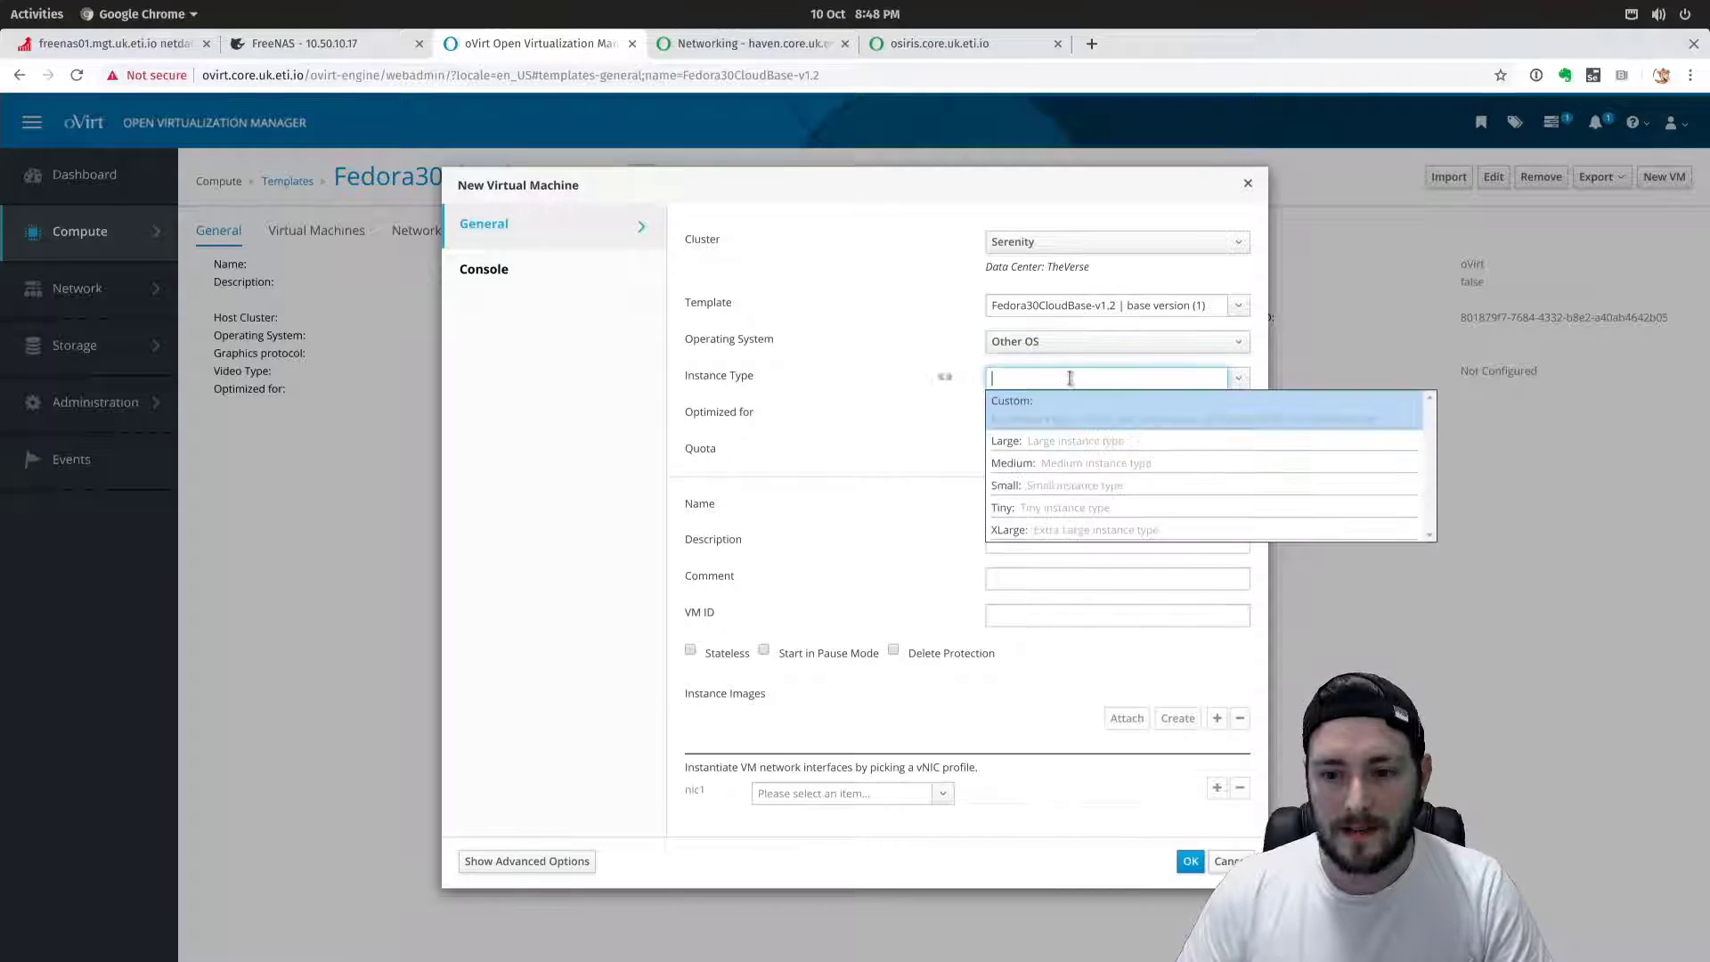
pyautogui.click(1069, 465)
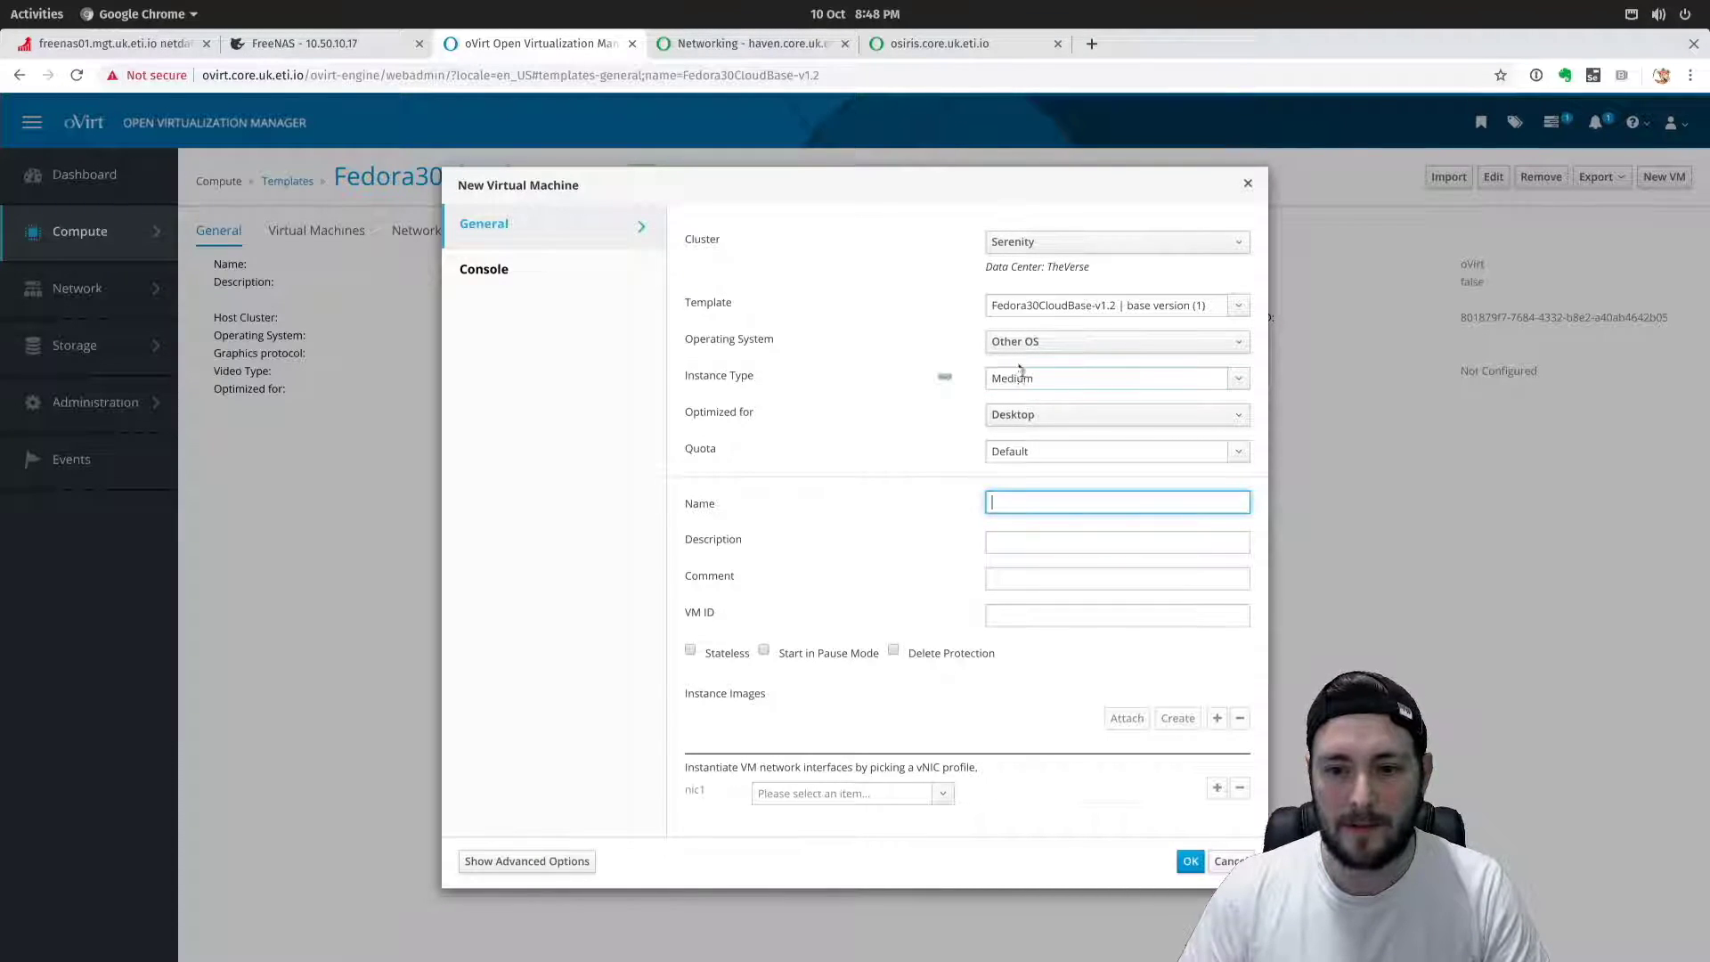
# Optimize for Server, keep Default quota, name the VM testvm01, and put nic1 on lab.uk.eti.io.
pyautogui.click(1035, 417)
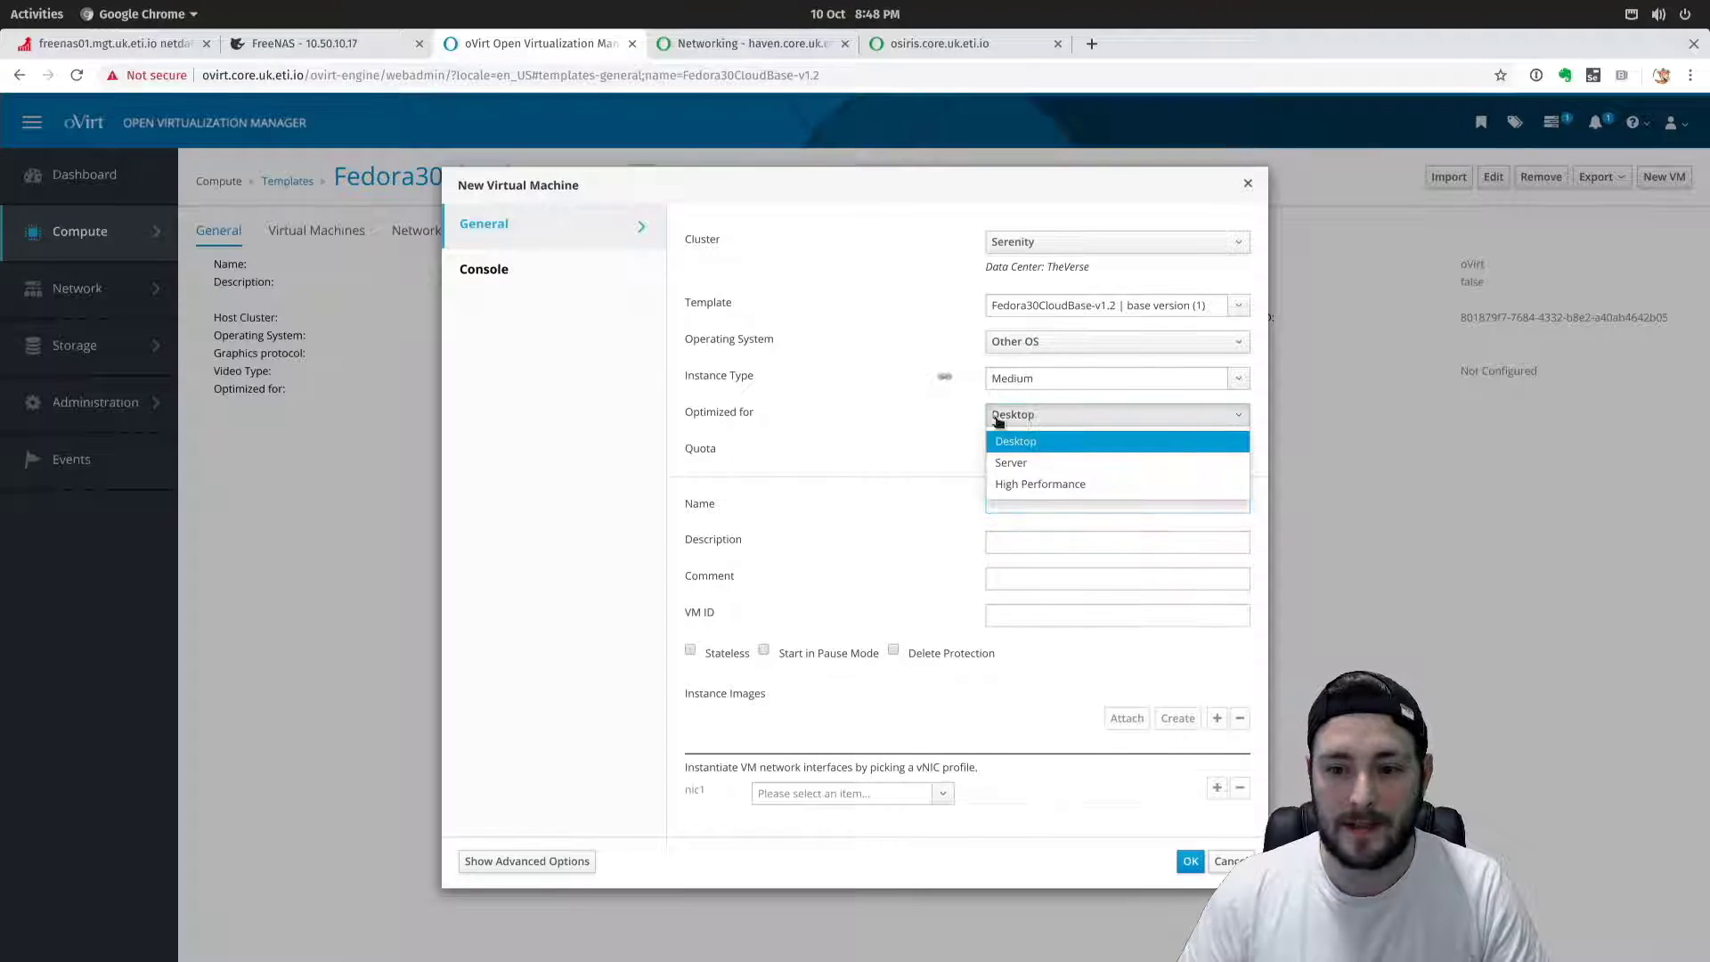
pyautogui.click(1026, 464)
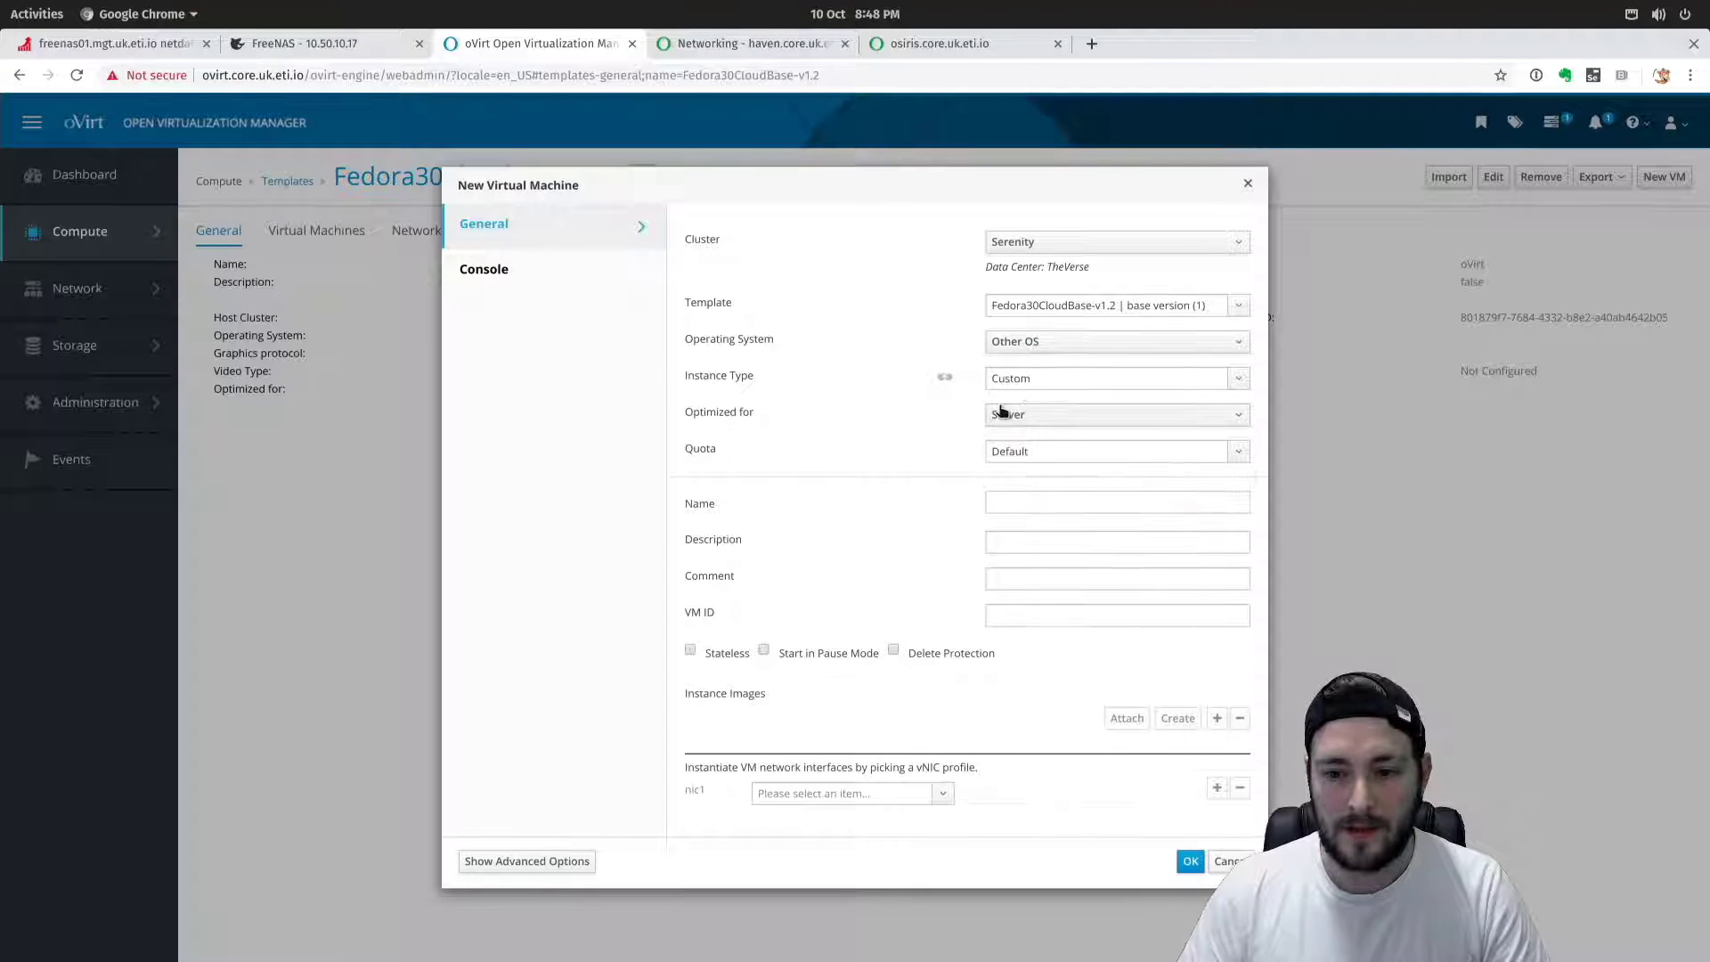
pyautogui.click(1045, 450)
pyautogui.click(884, 442)
pyautogui.click(1024, 504)
pyautogui.write('testvm')
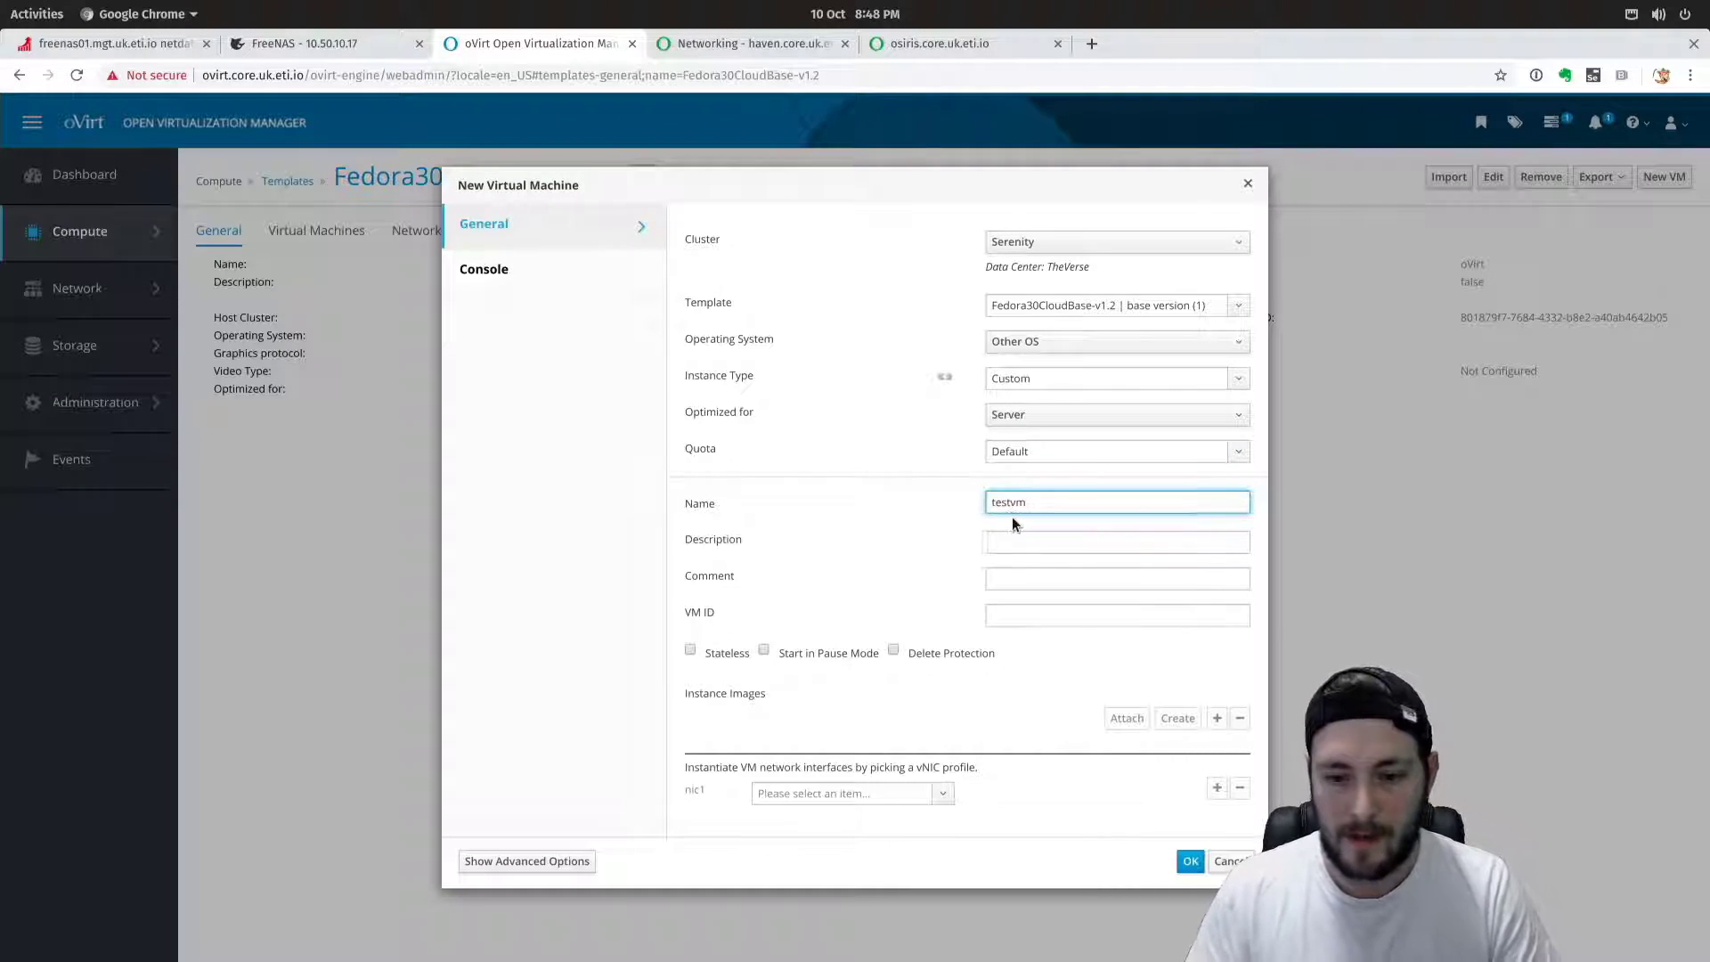
pyautogui.write('11')
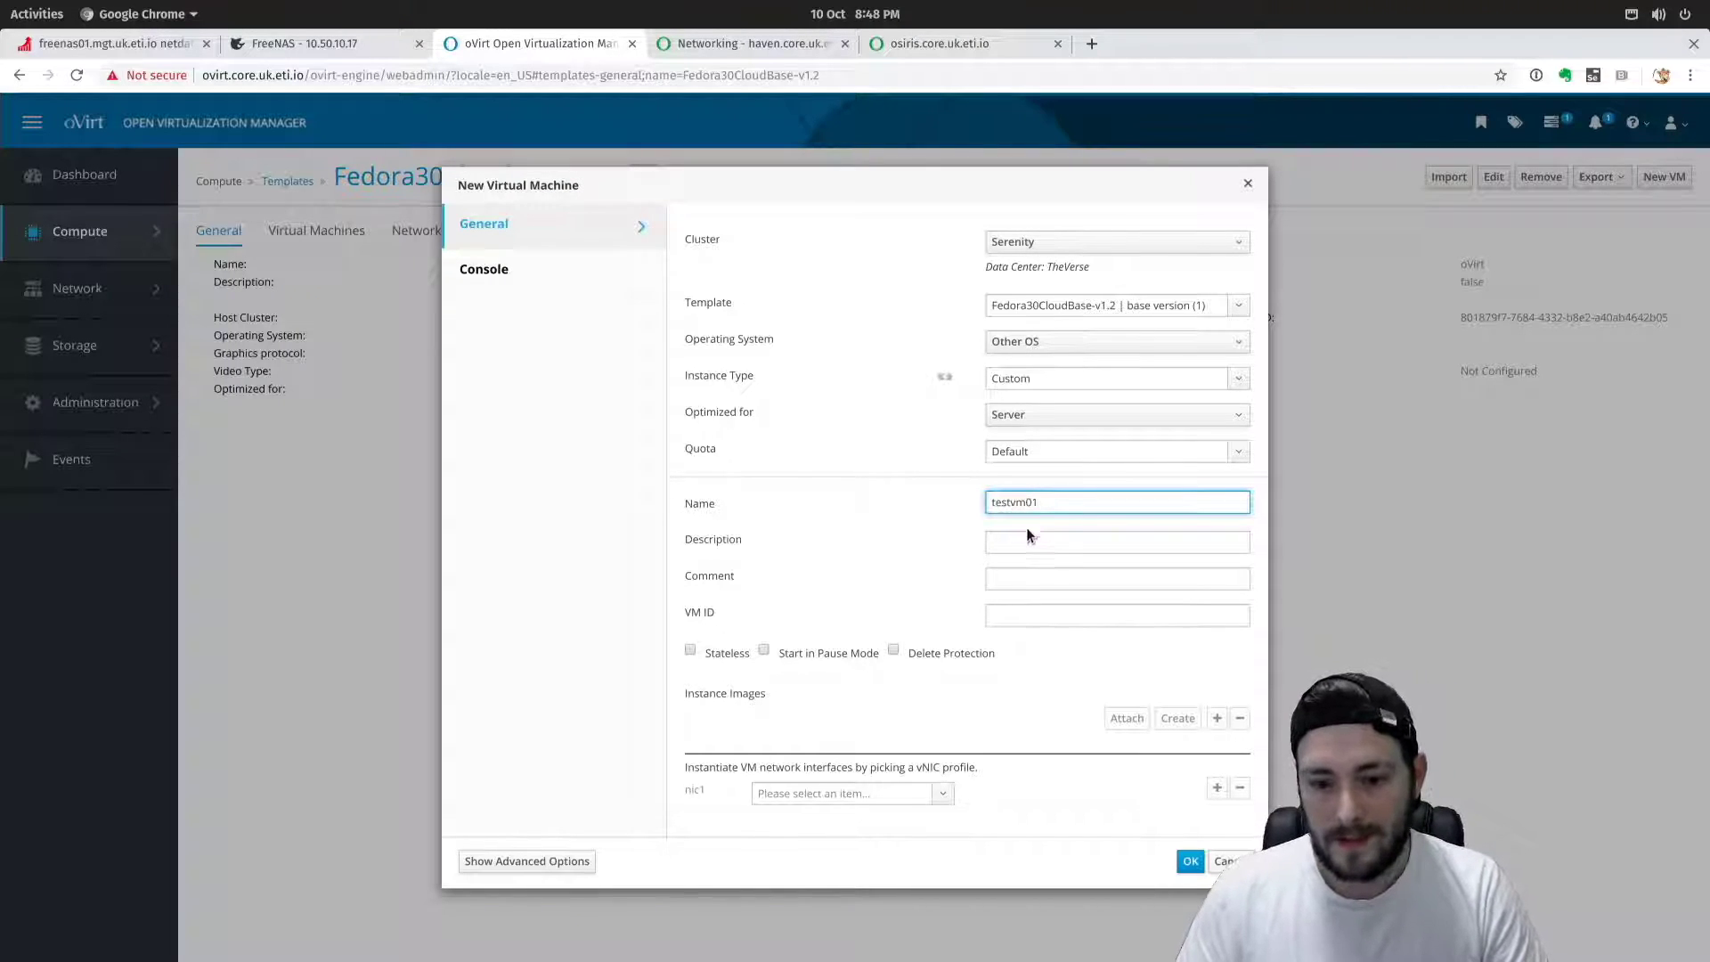
pyautogui.click(1035, 537)
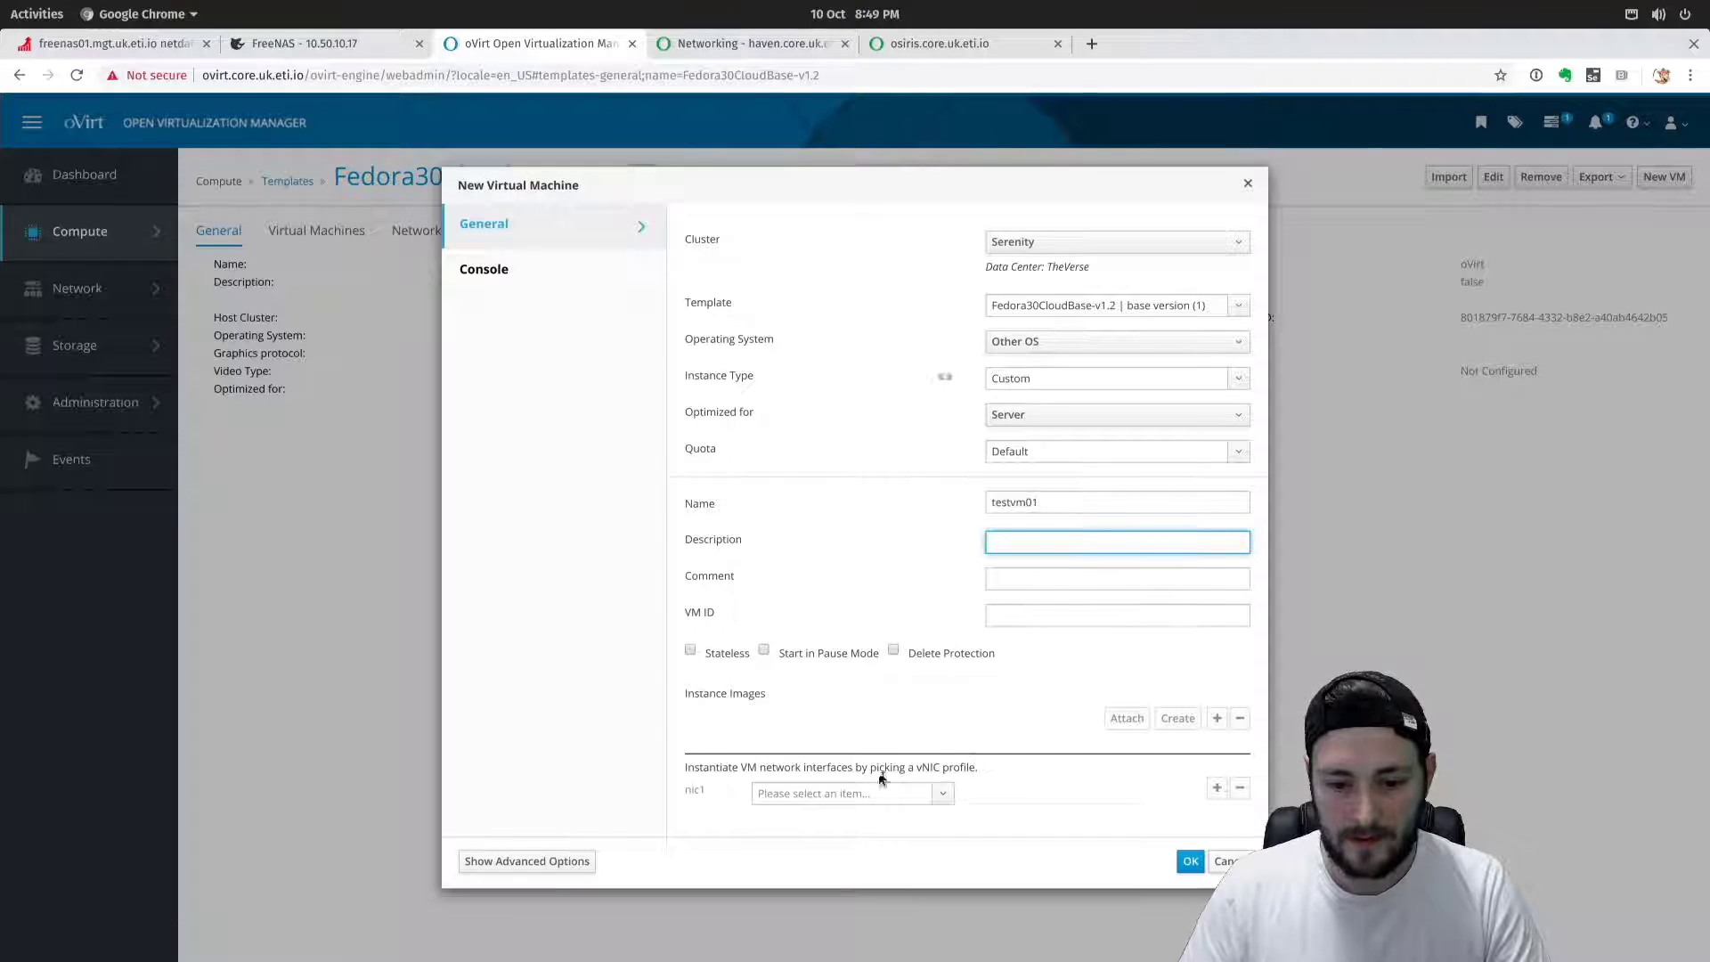
pyautogui.click(941, 793)
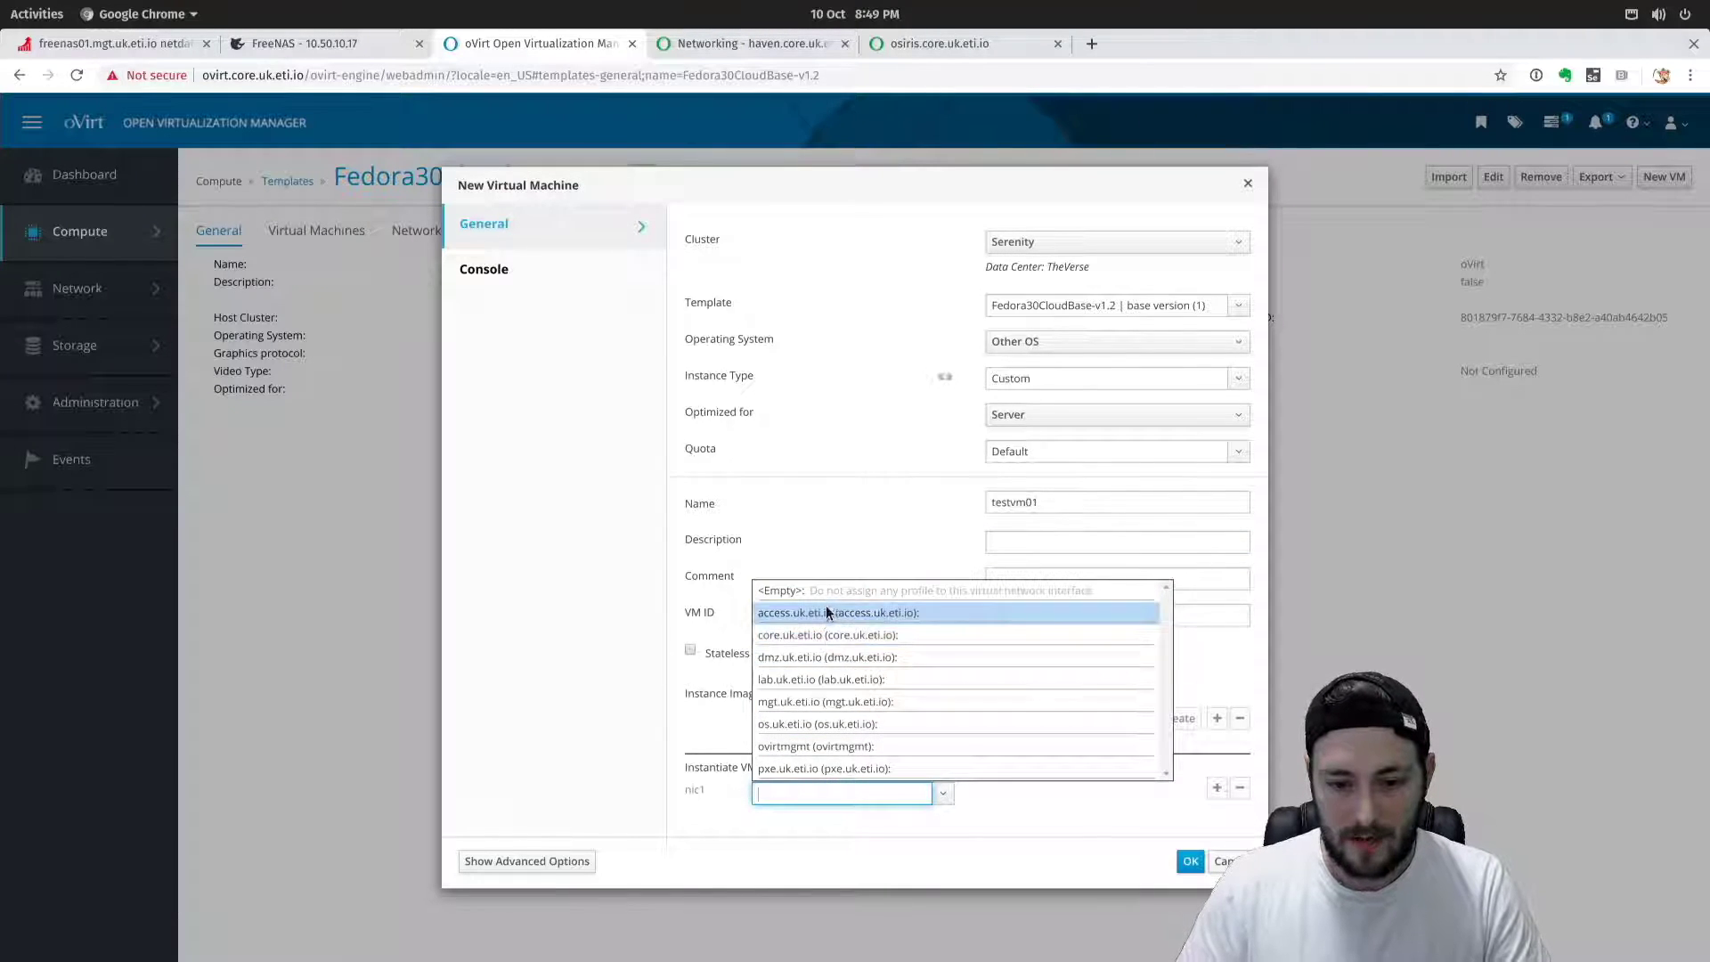
pyautogui.click(811, 680)
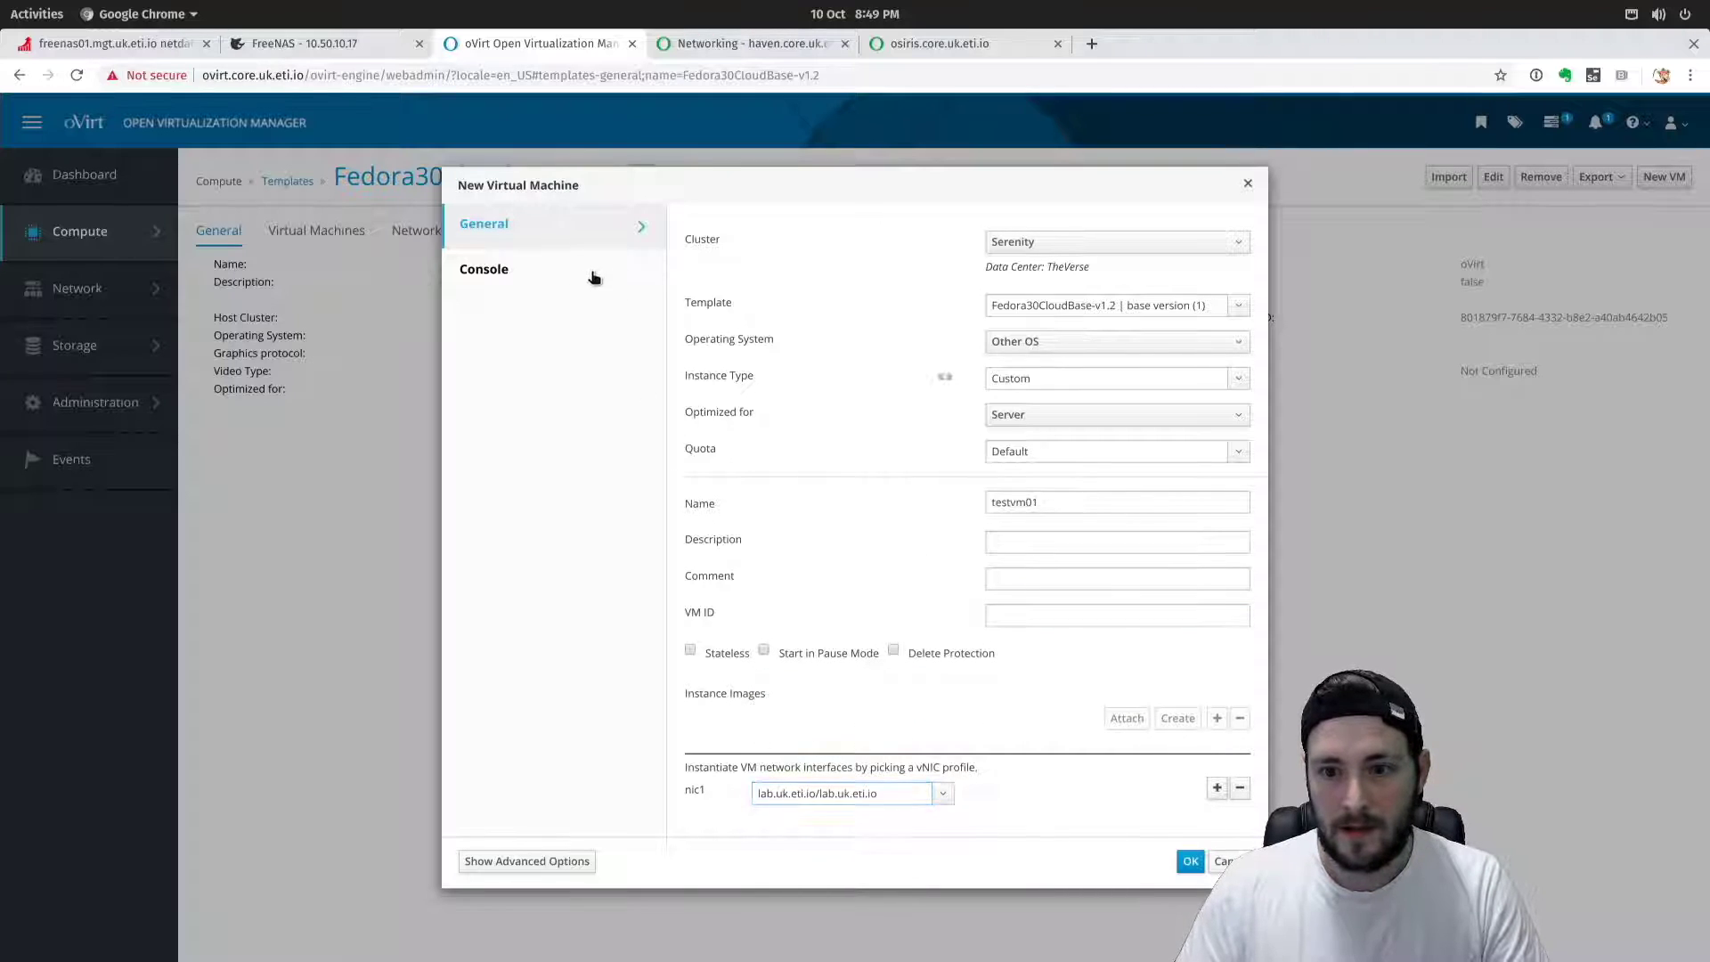
# Show the new VM's advanced options, check the System tab (4096 MB memory, 2 vCPUs), then open Initial Run.
pyautogui.click(629, 266)
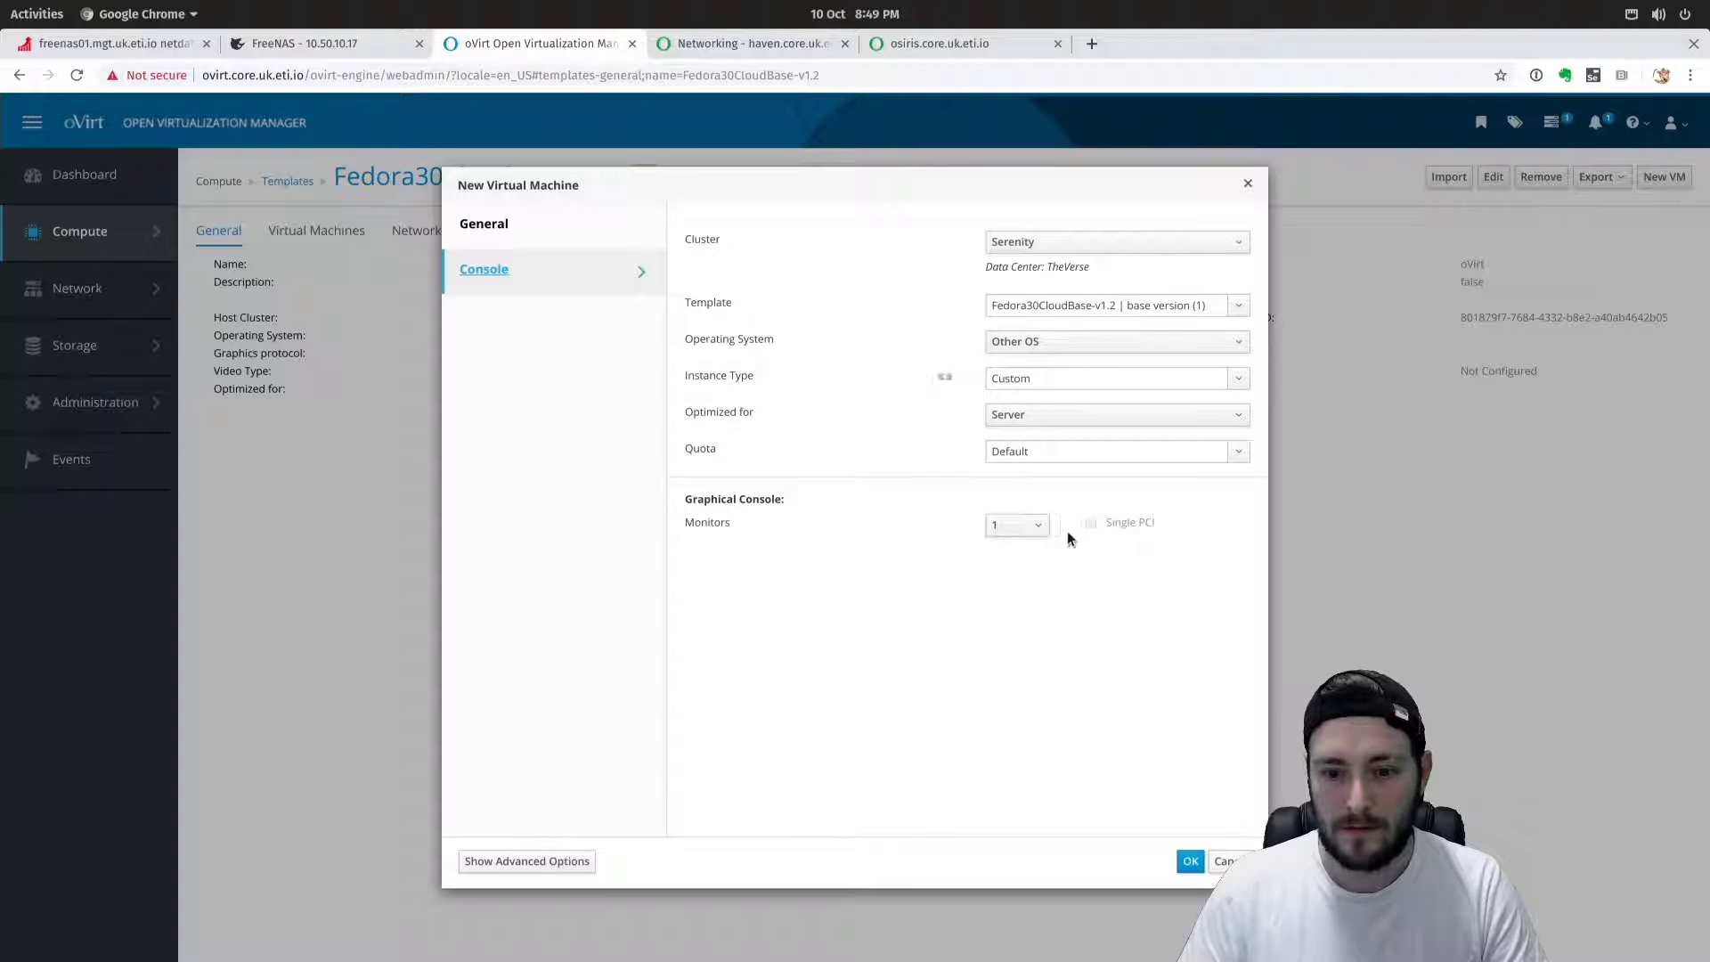
pyautogui.click(558, 218)
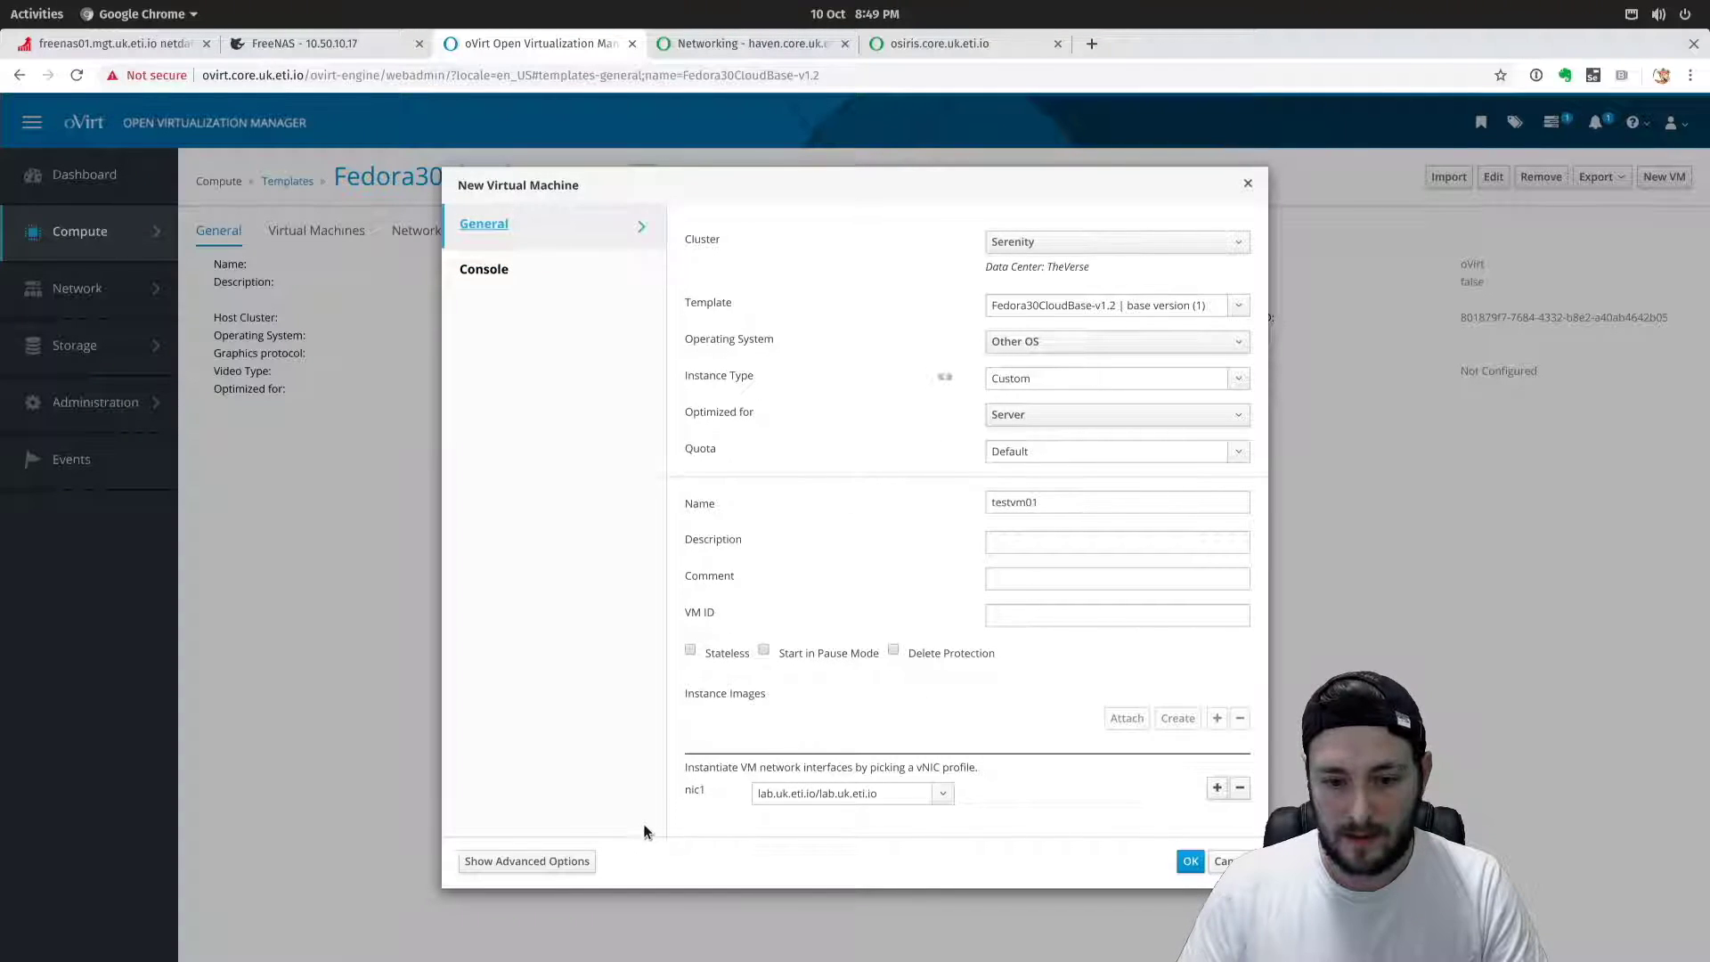
pyautogui.click(525, 862)
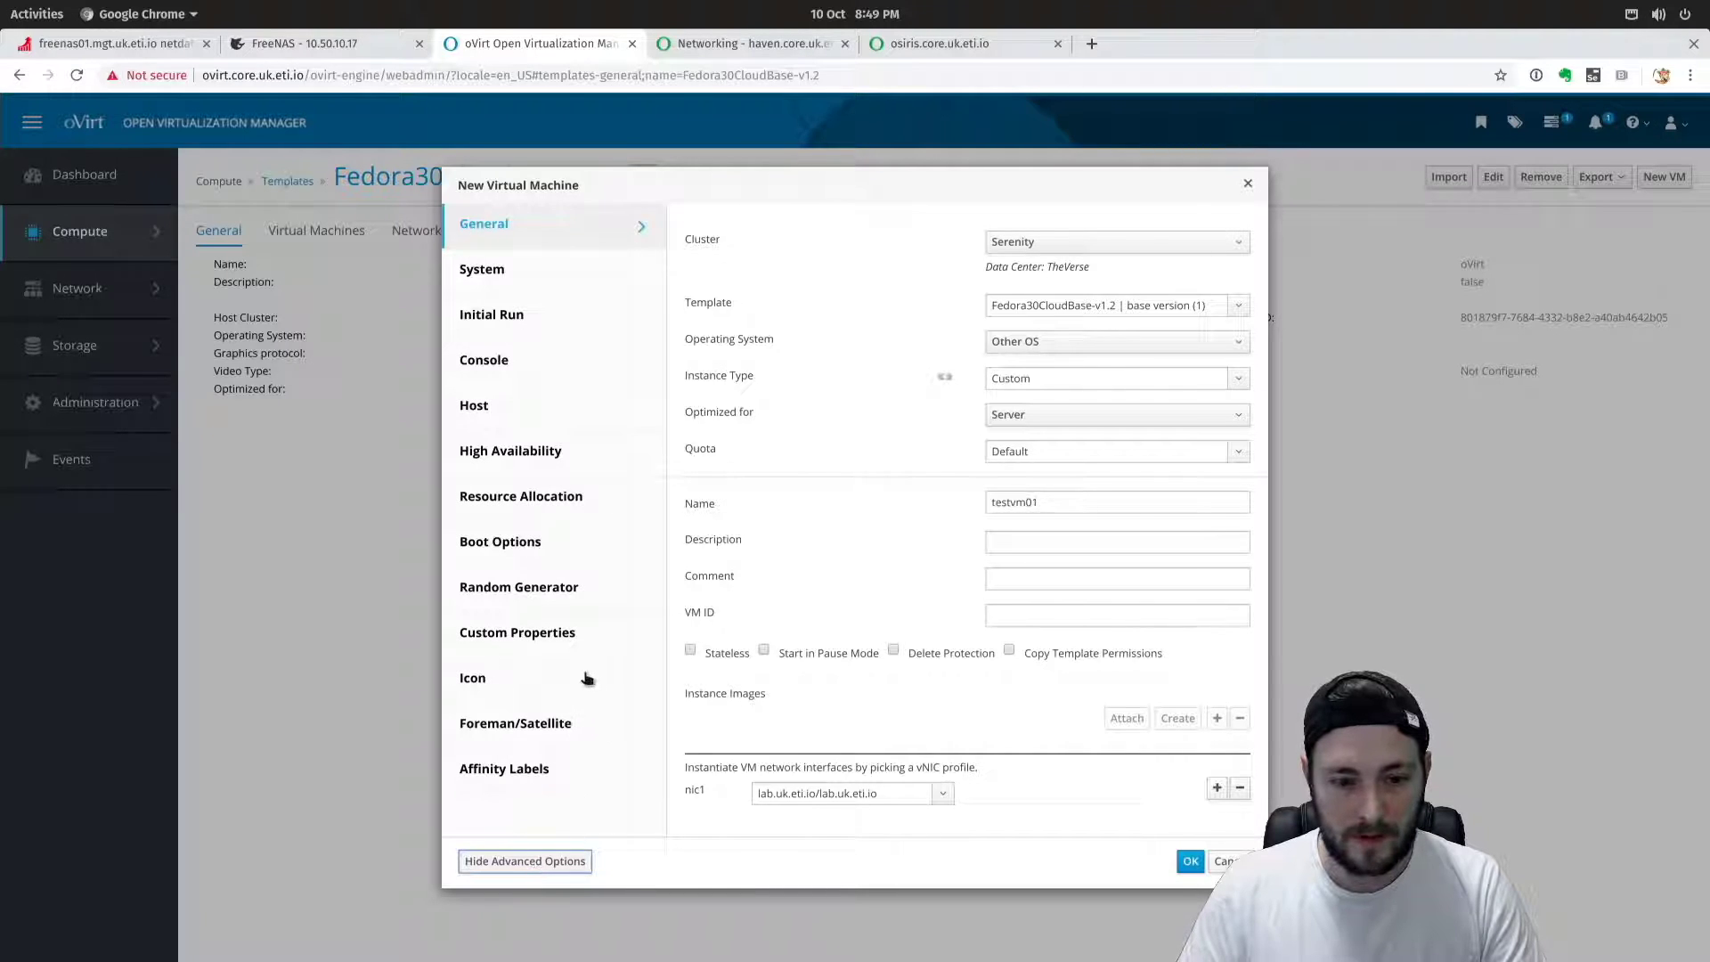
pyautogui.click(513, 265)
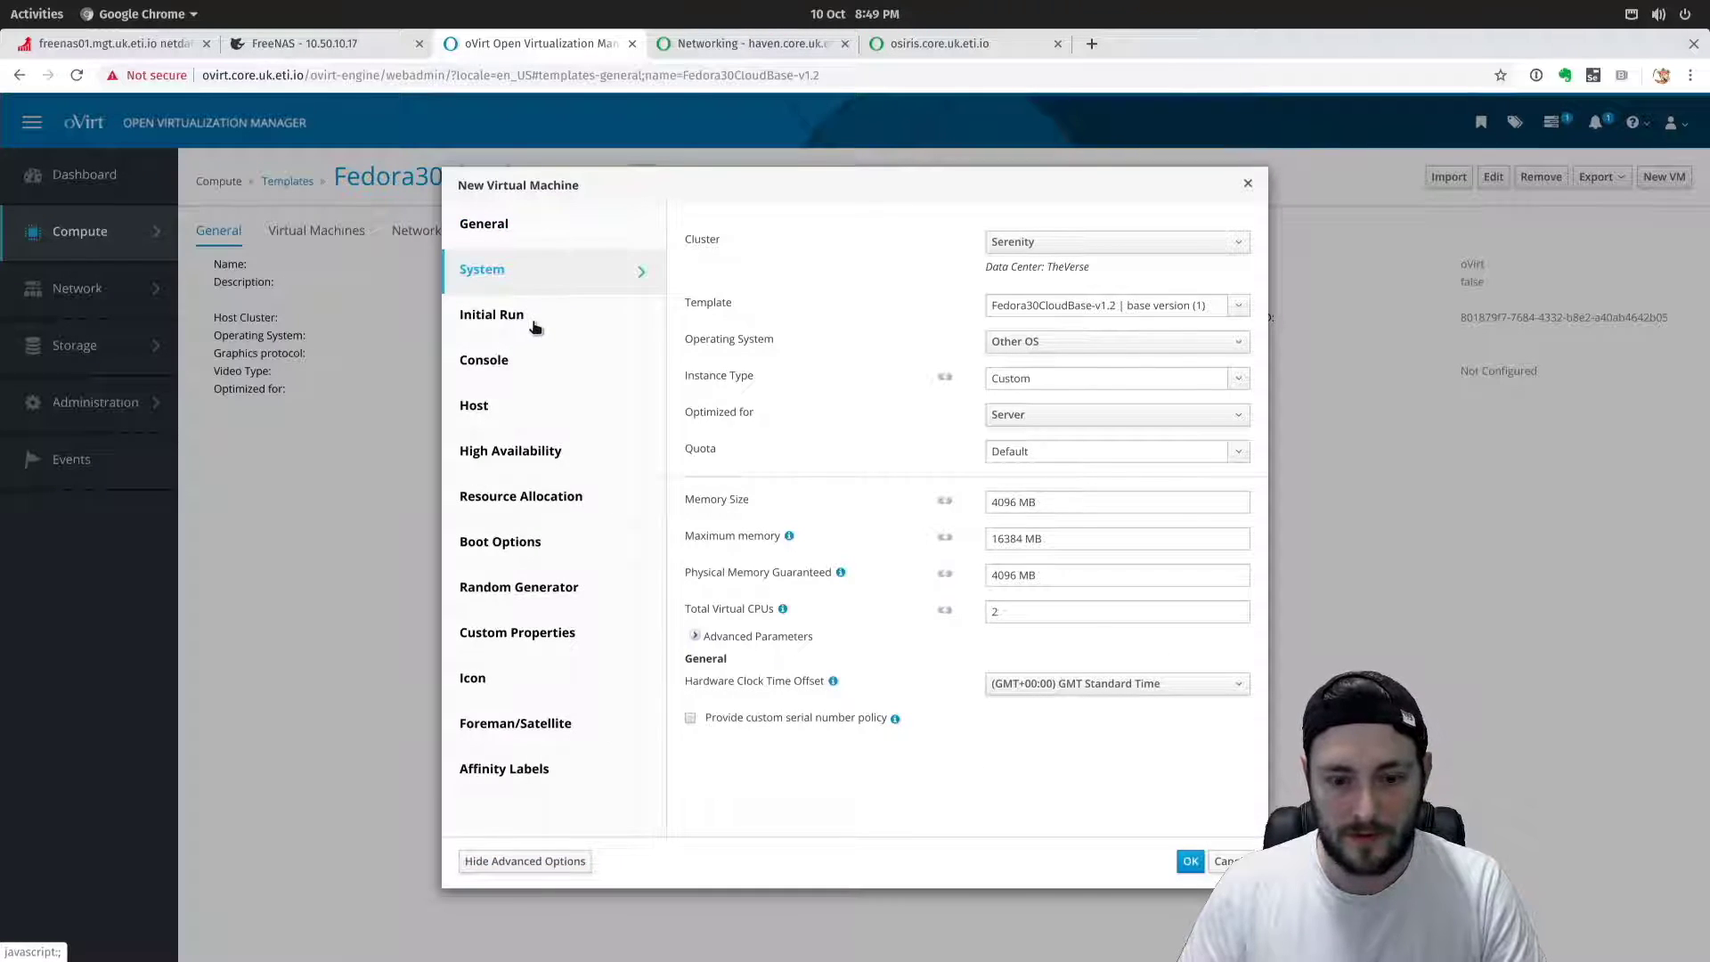
pyautogui.click(534, 328)
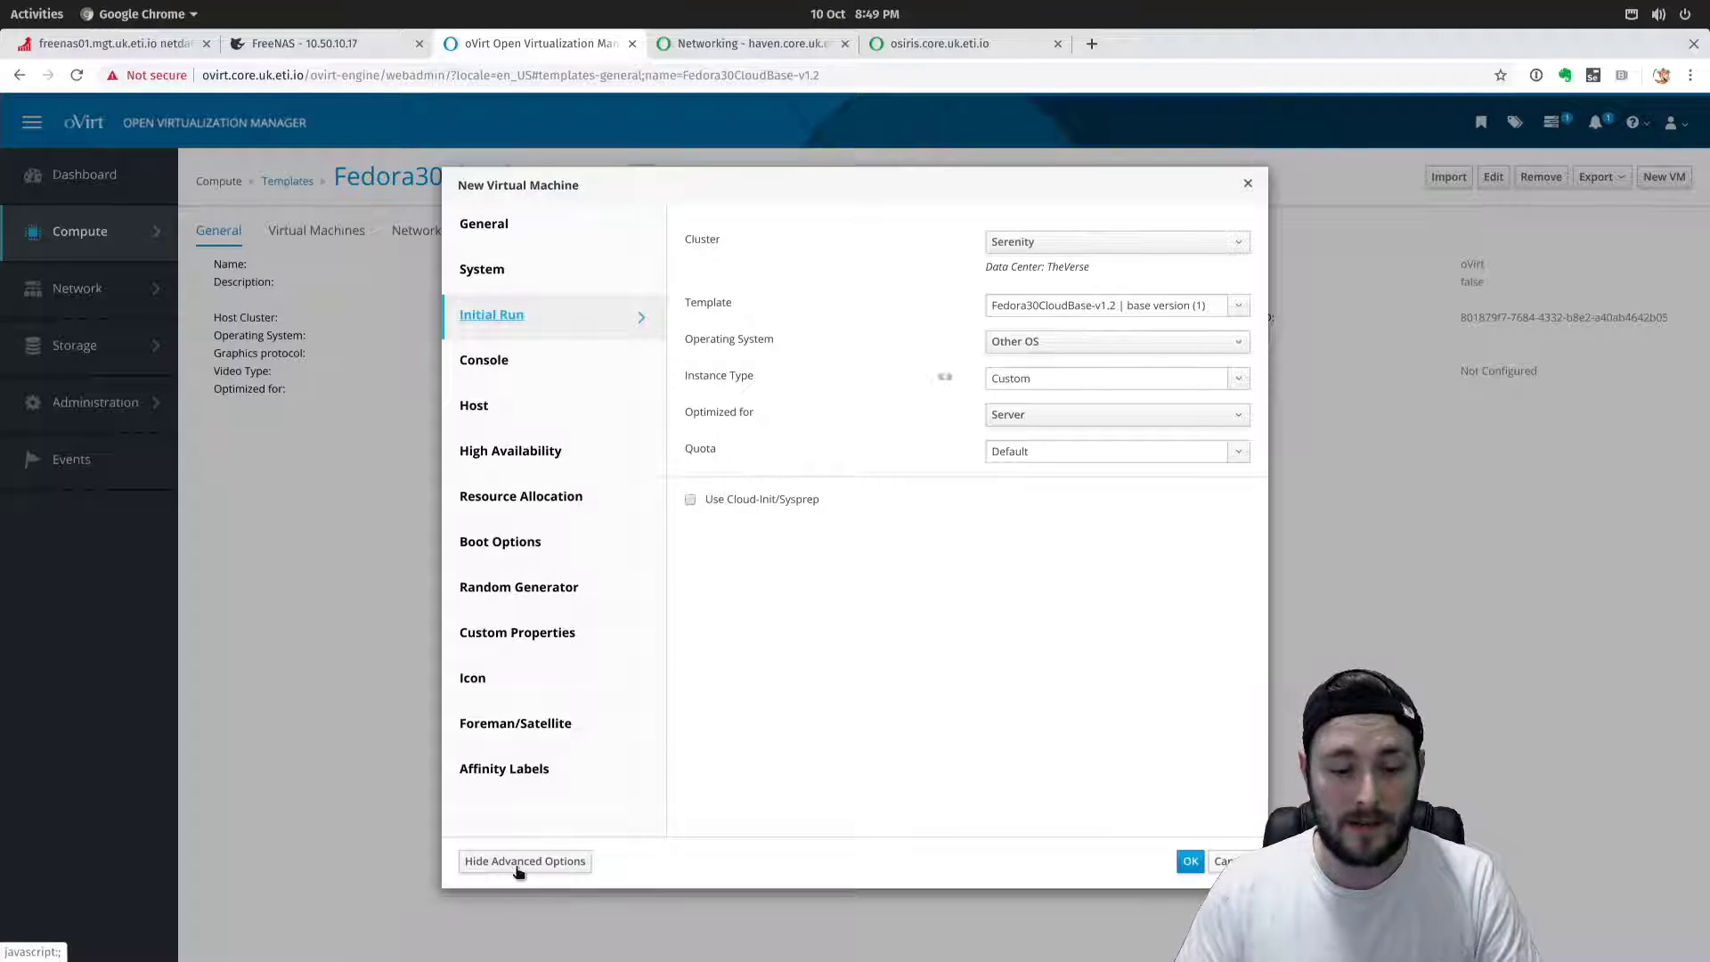
# Enable Cloud-Init for testvm01, fill in the Authentication user name and password, and create the VM.
pyautogui.click(691, 500)
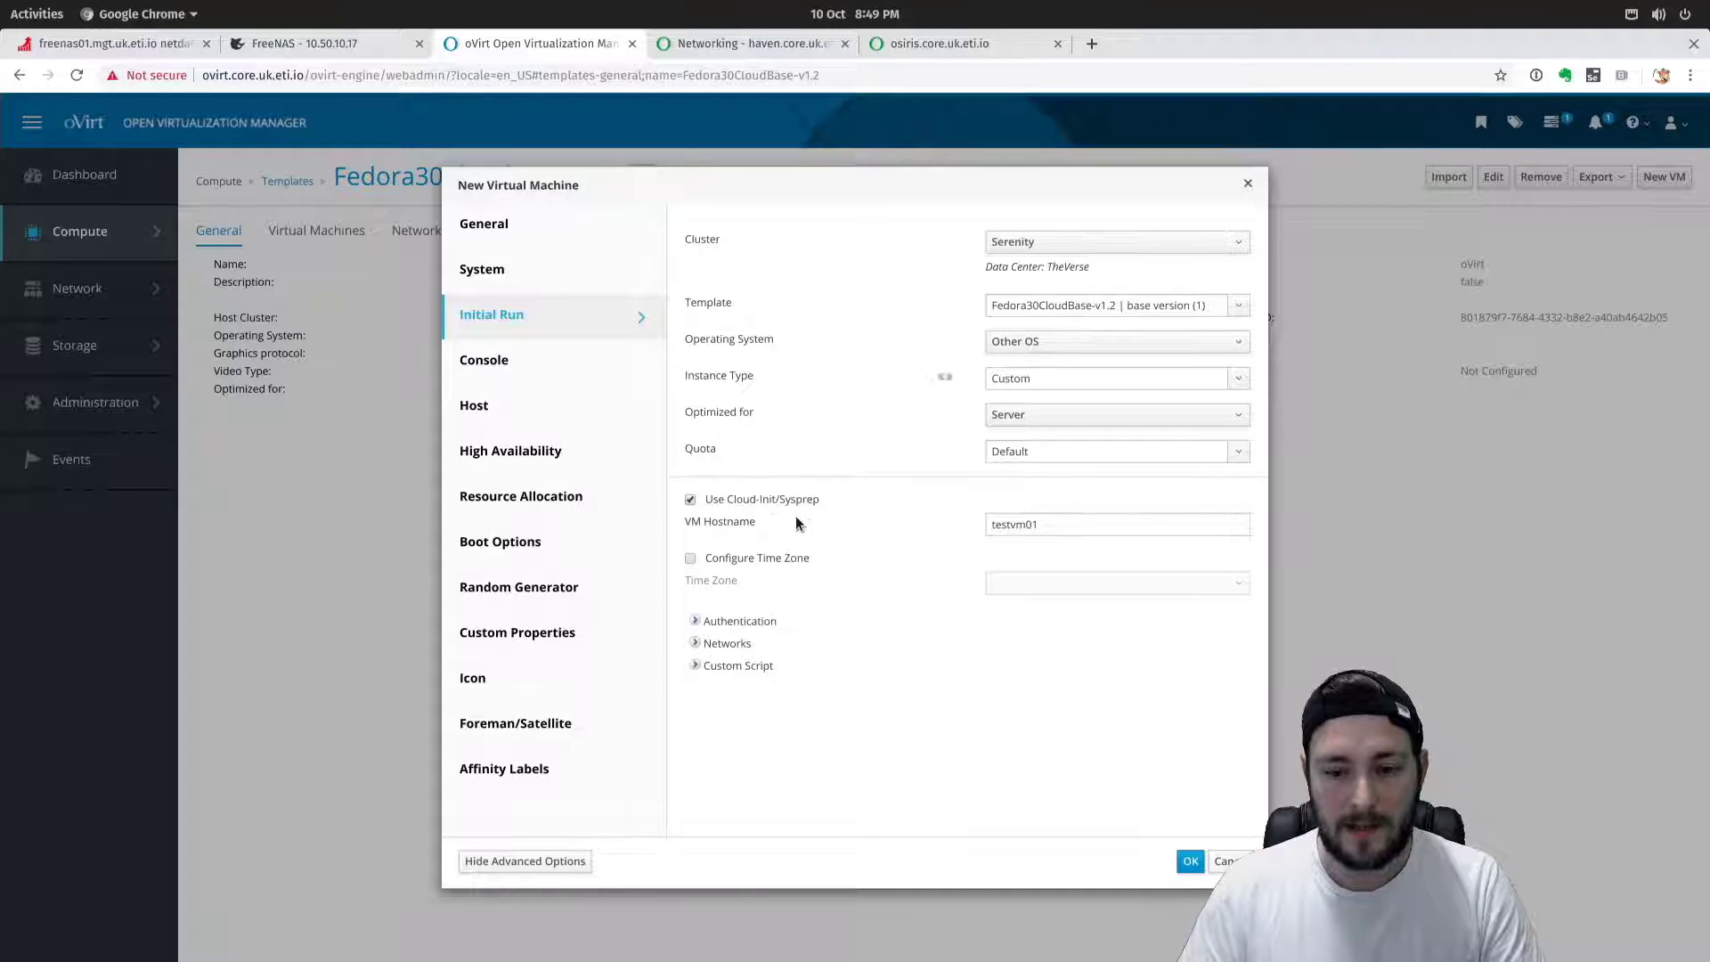
pyautogui.click(738, 625)
pyautogui.click(1010, 642)
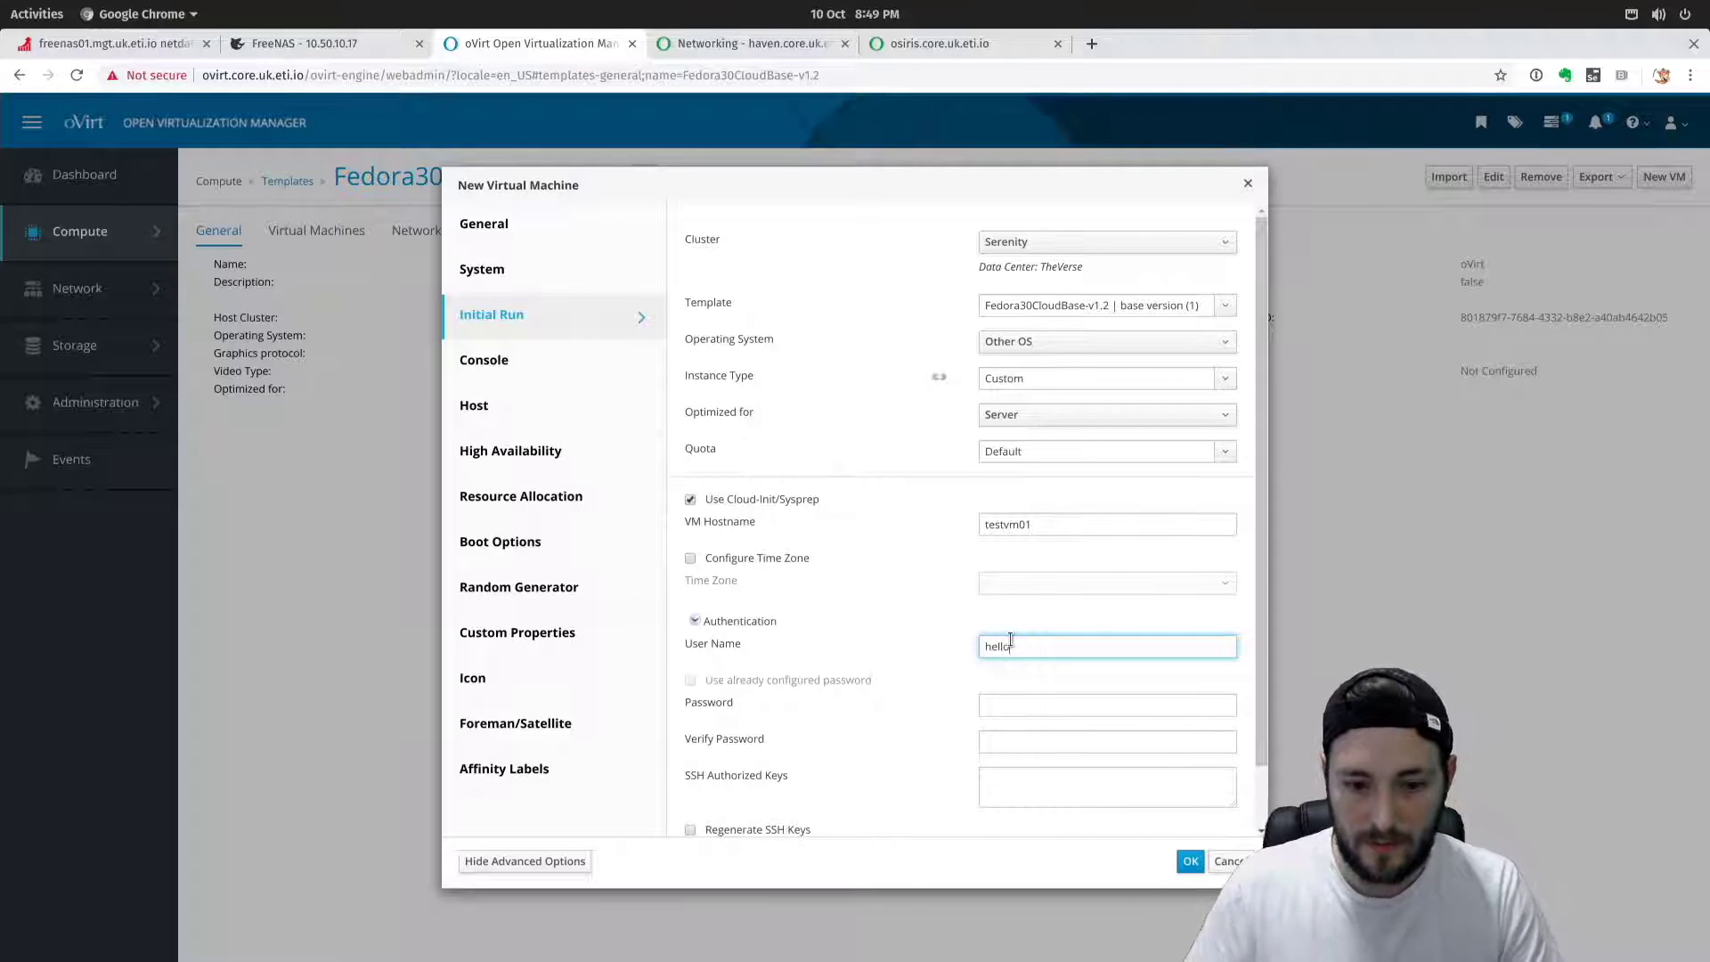
pyautogui.click(1044, 708)
pyautogui.press('Tab')
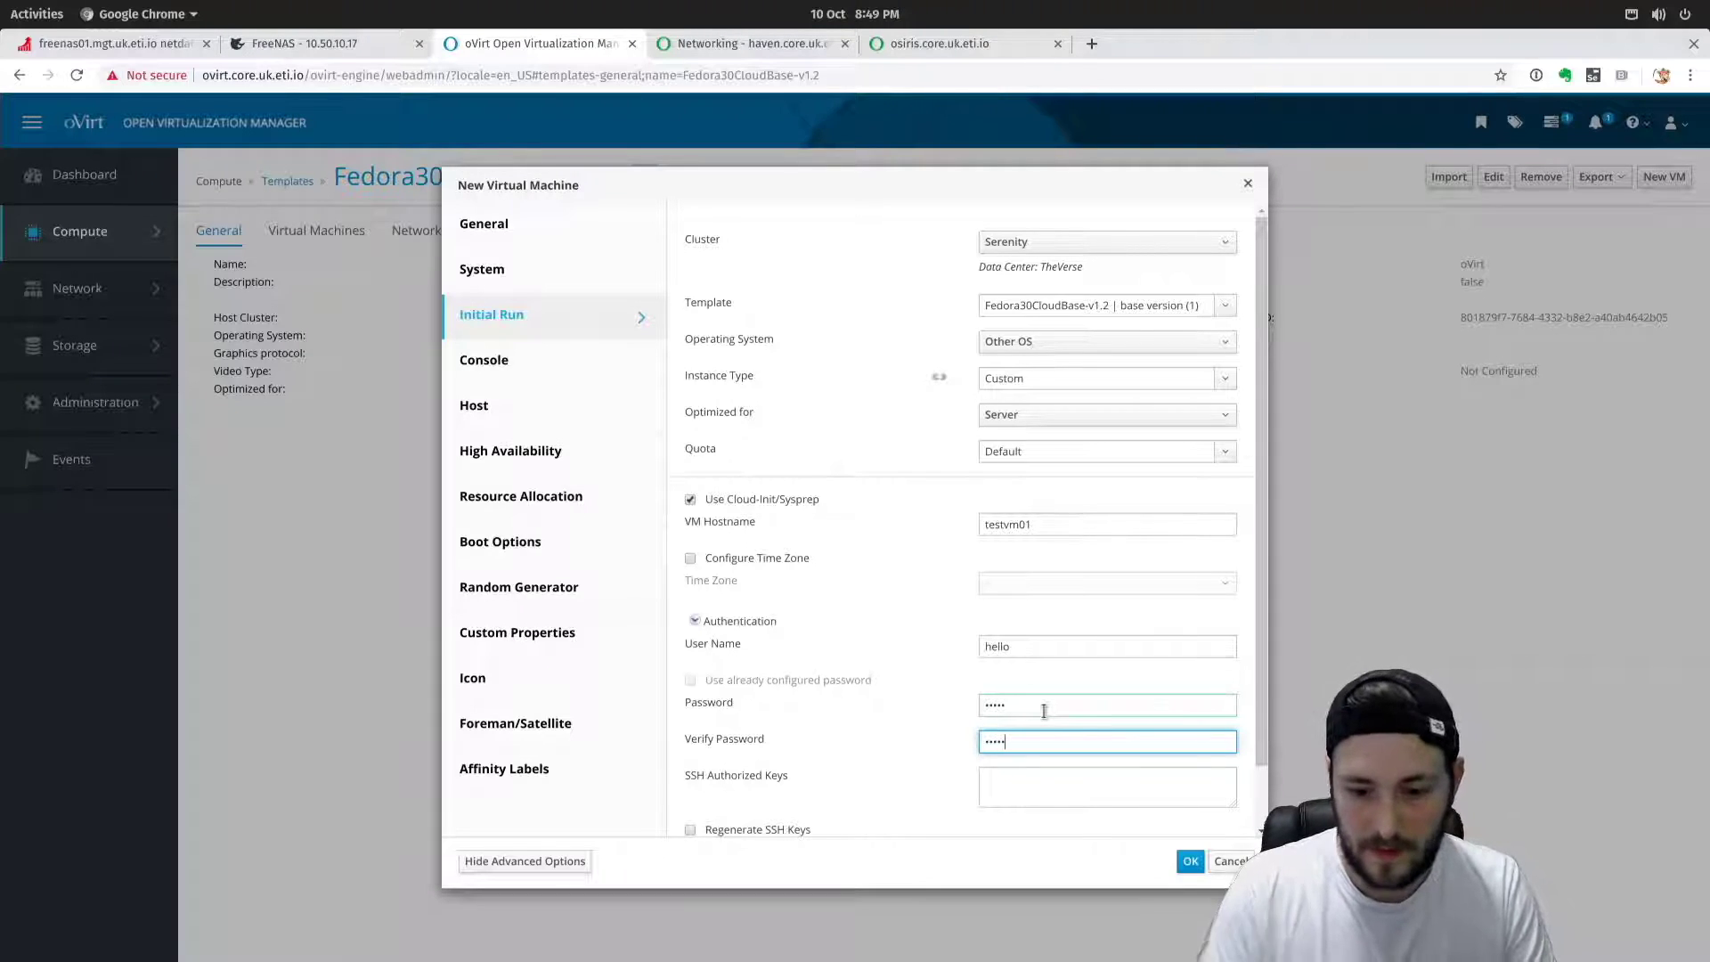
pyautogui.scroll(-1, 886, 687)
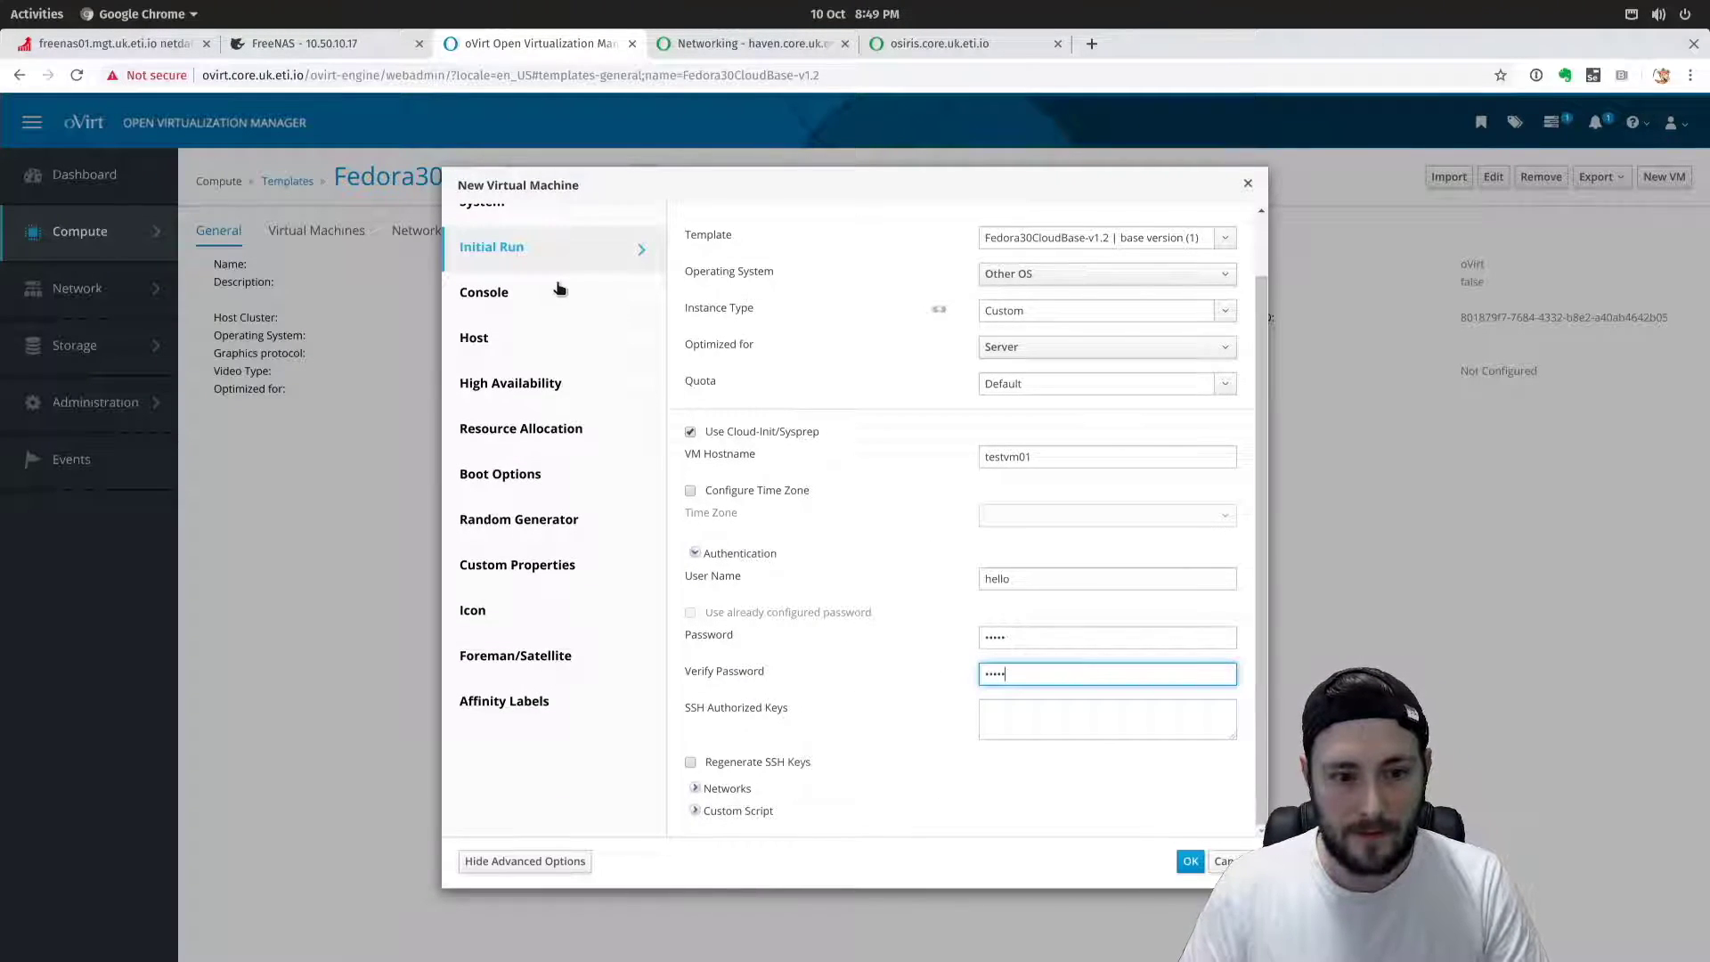
pyautogui.click(1191, 860)
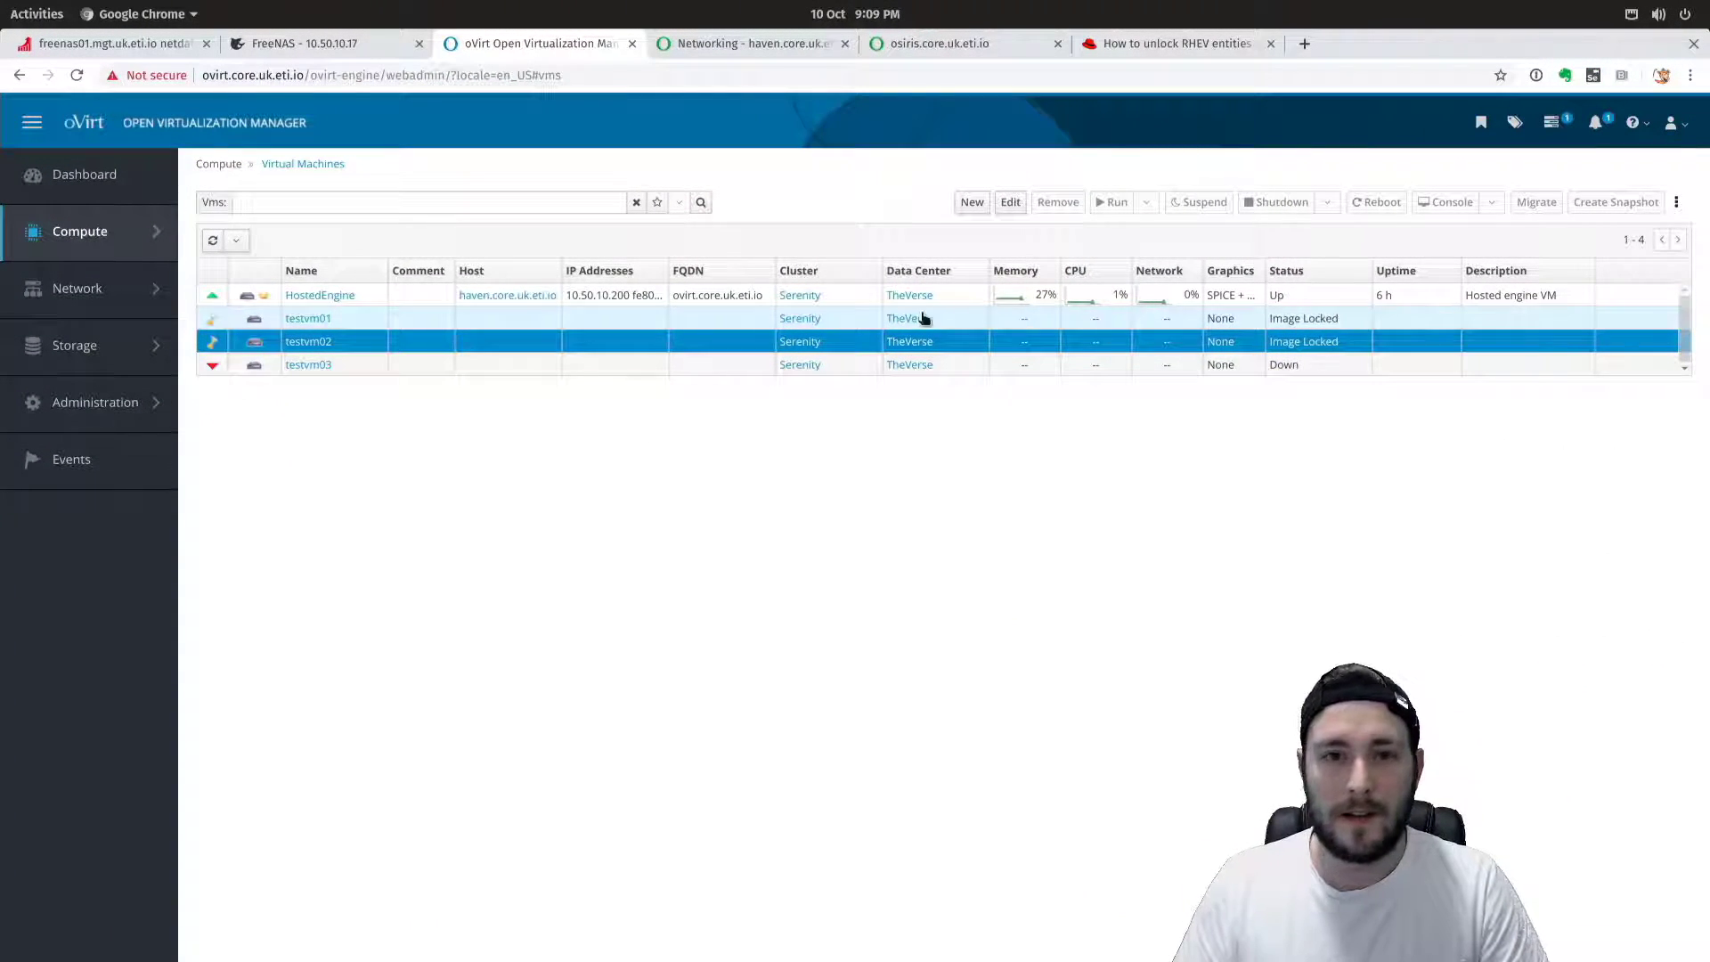
# Review testvm01's Events tab and select the 8:50:32 and 8:50:43 failed-creation events.
pyautogui.click(294, 319)
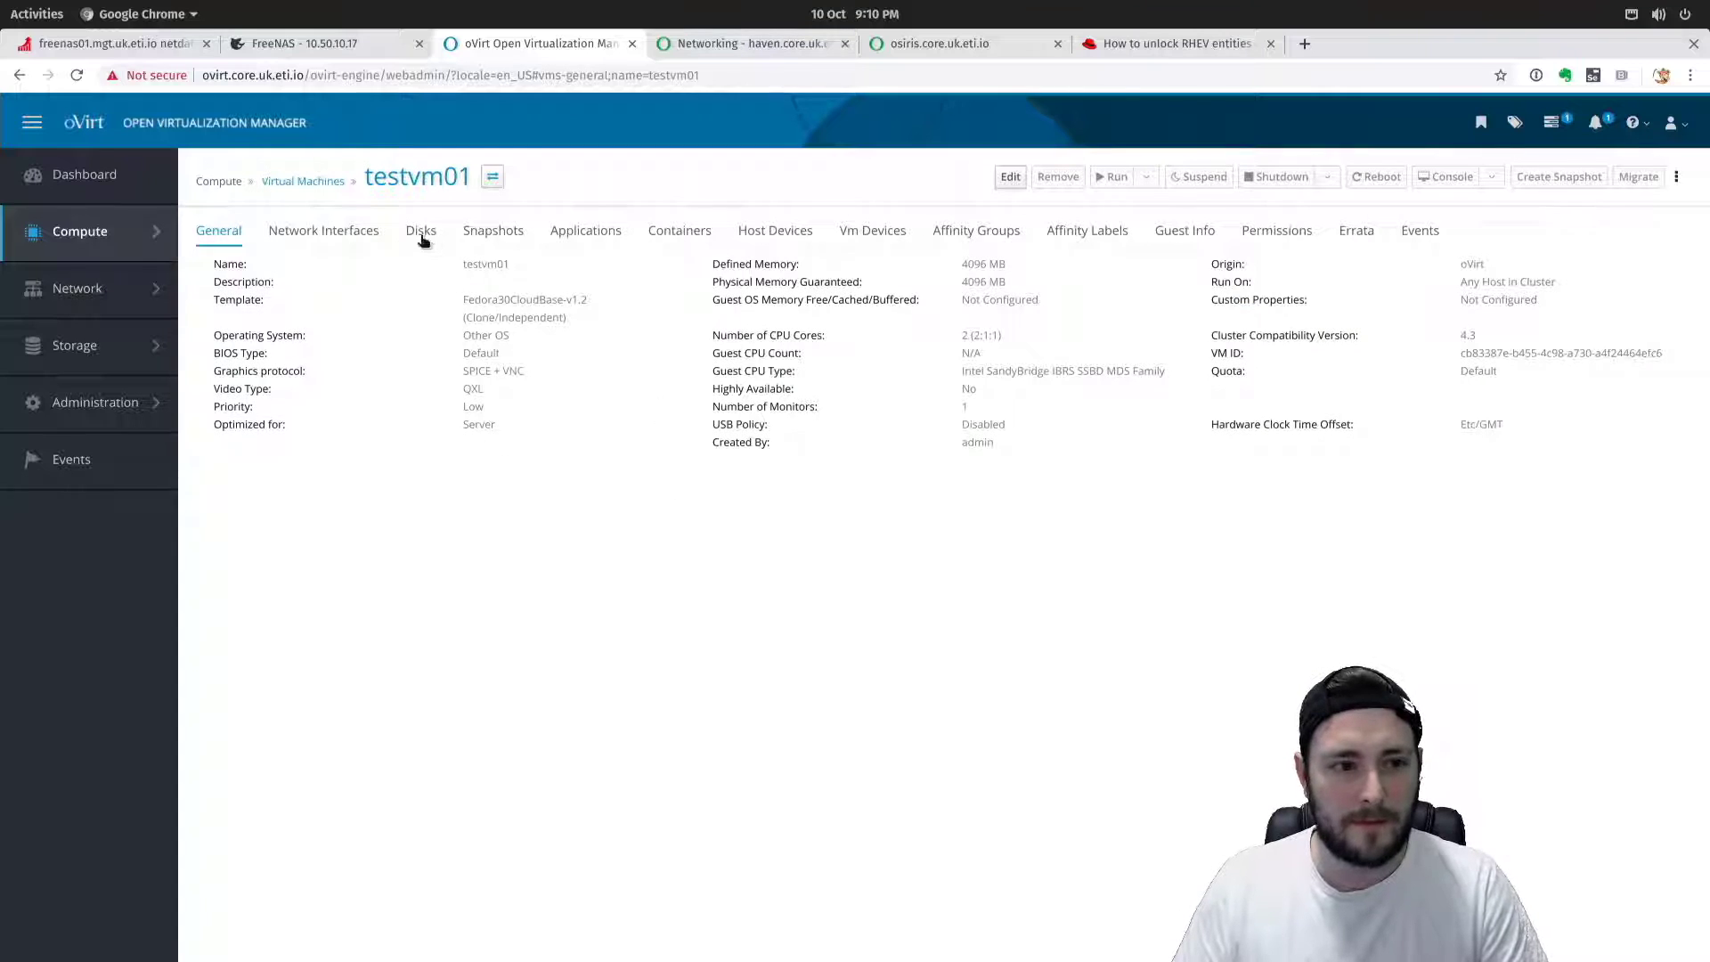
pyautogui.click(322, 181)
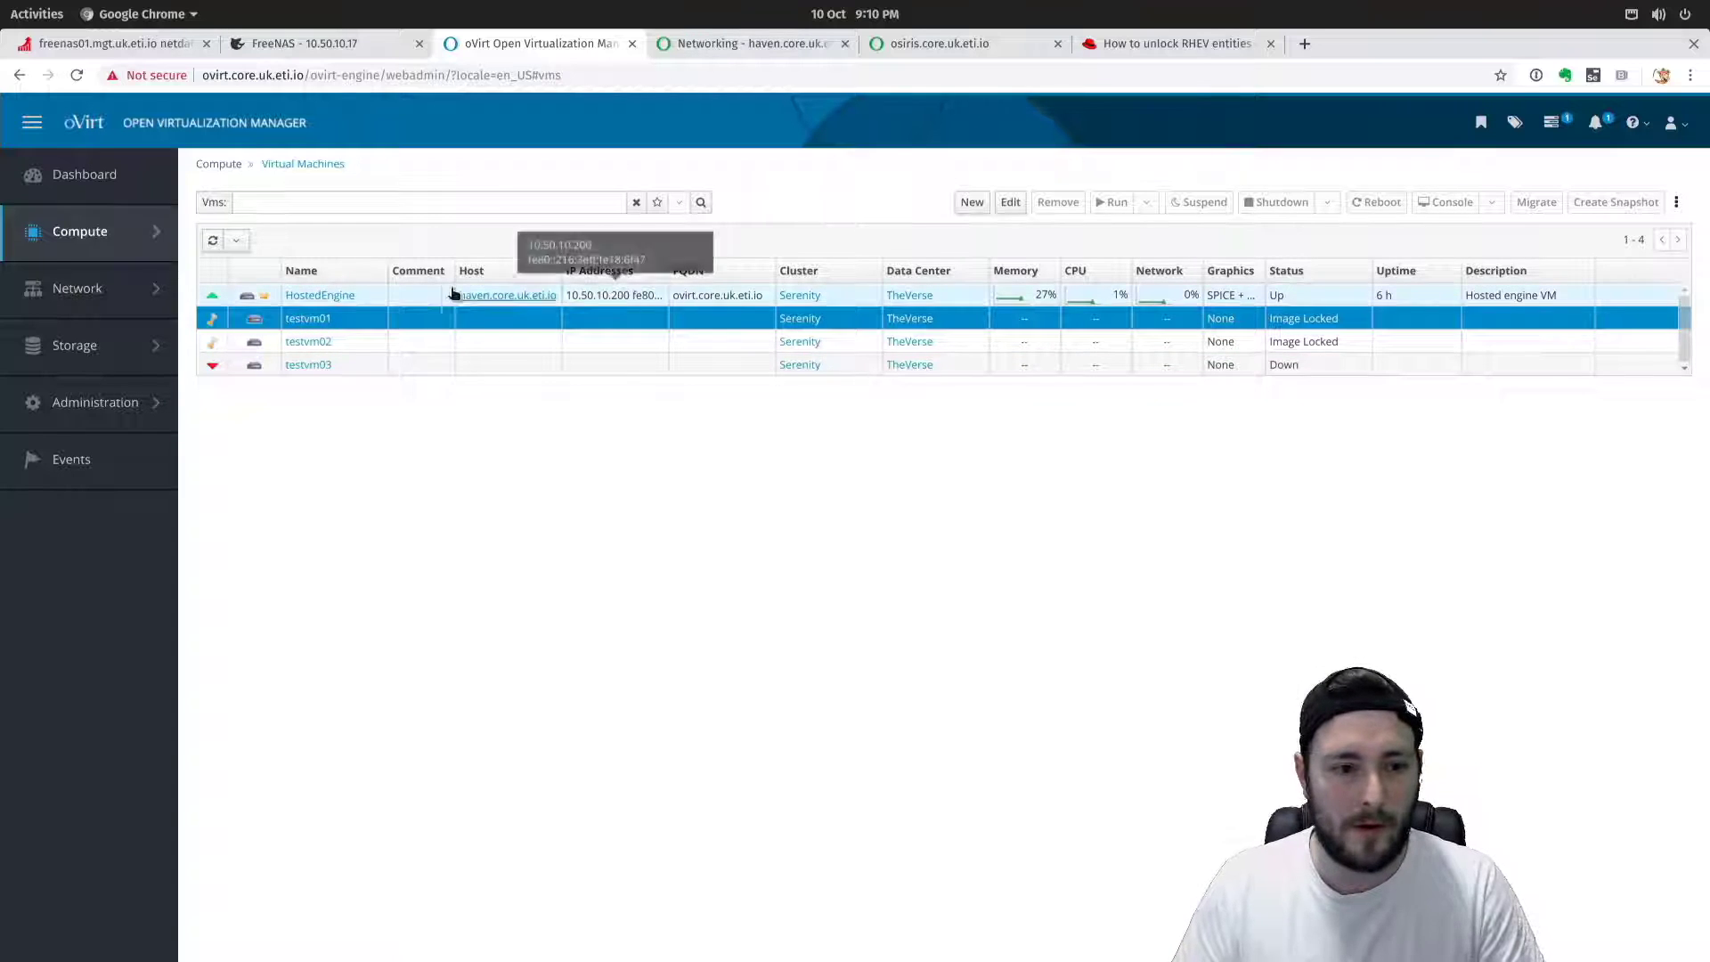
pyautogui.click(307, 318)
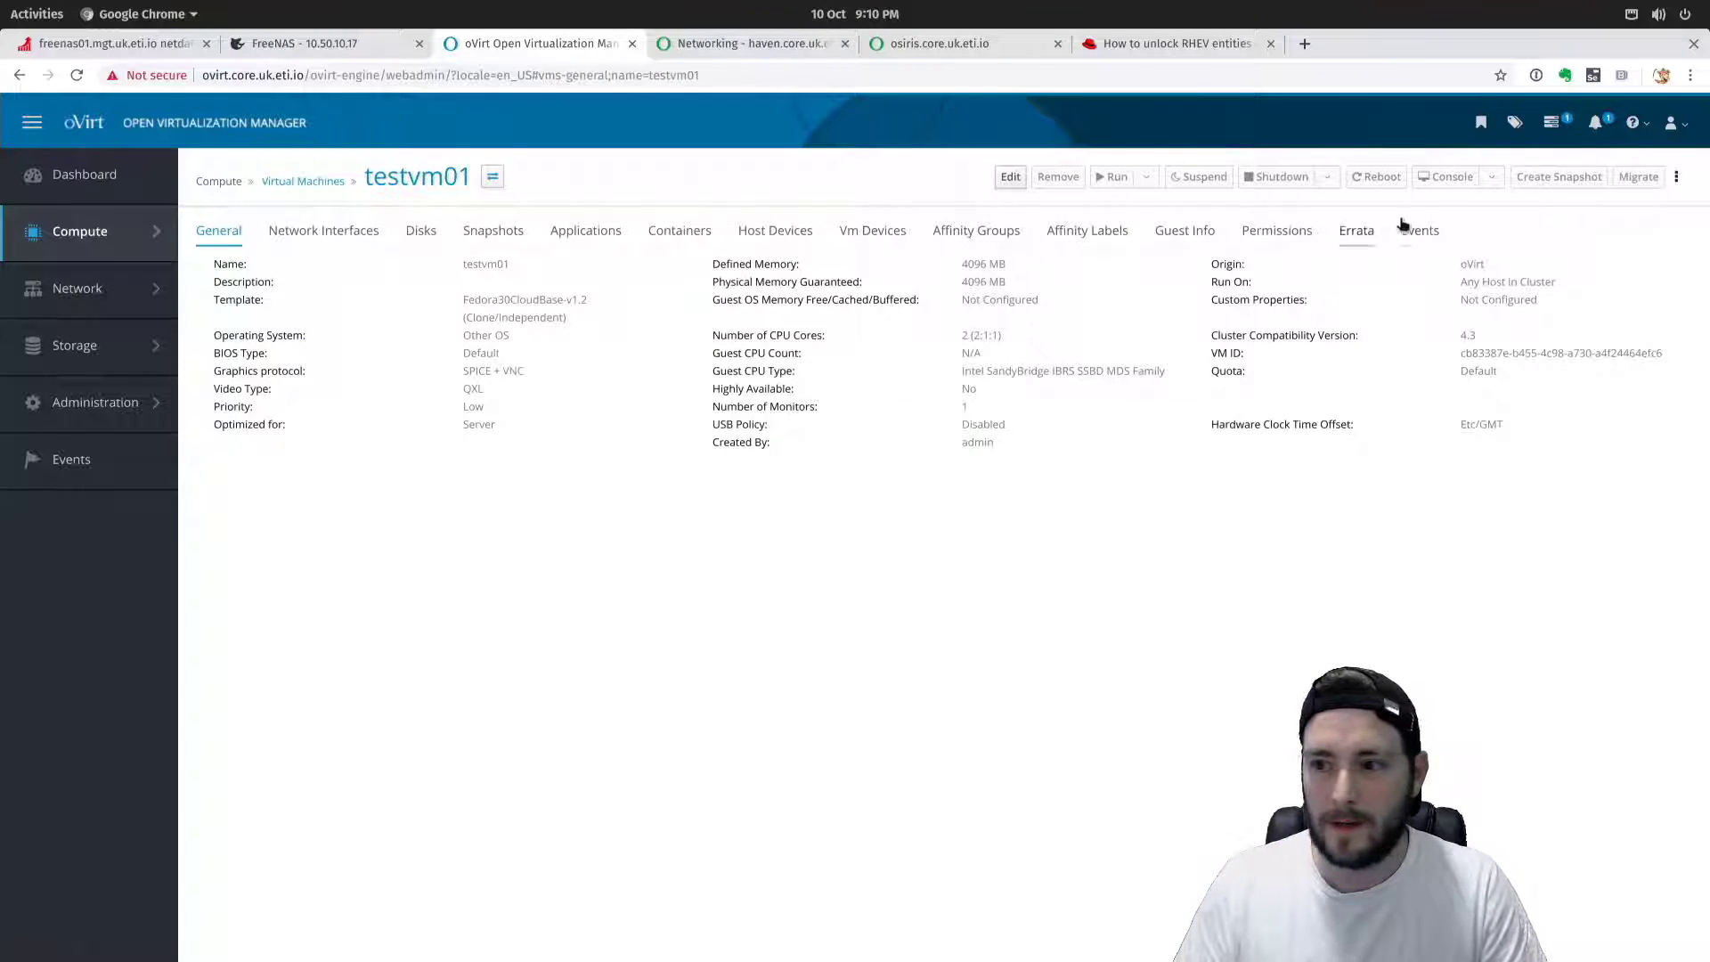
pyautogui.click(1404, 227)
pyautogui.moveTo(367, 317); pyautogui.dragTo(1024, 433)
pyautogui.click(1102, 340)
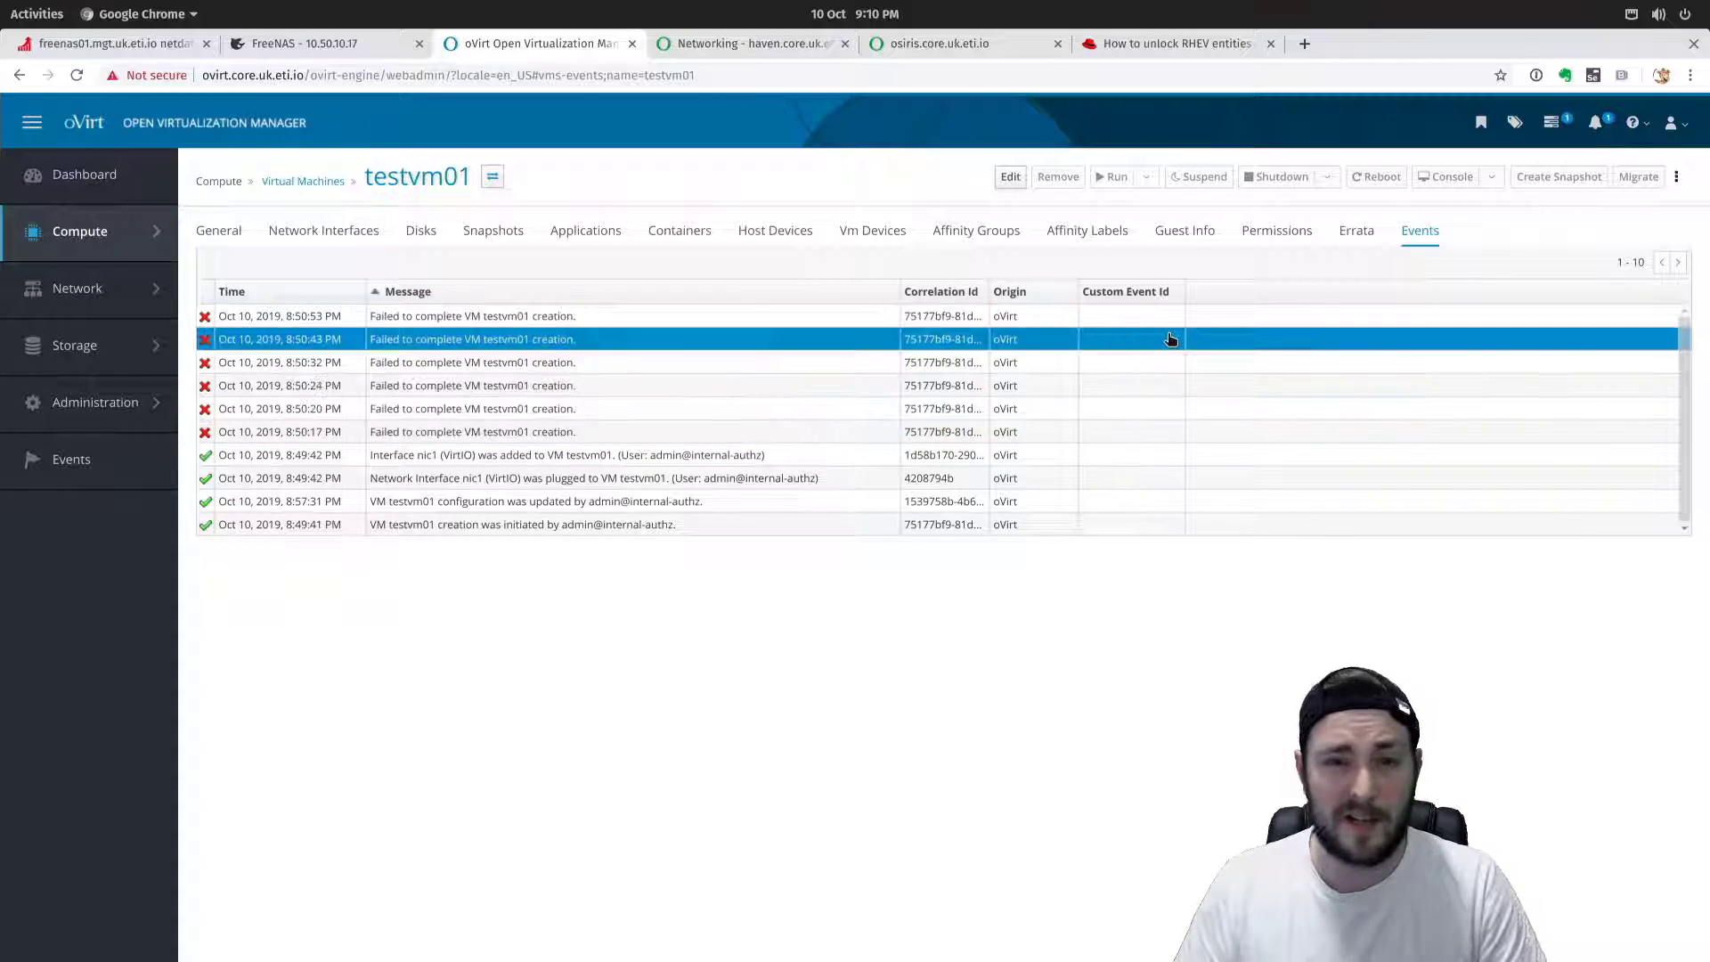
pyautogui.click(1198, 365)
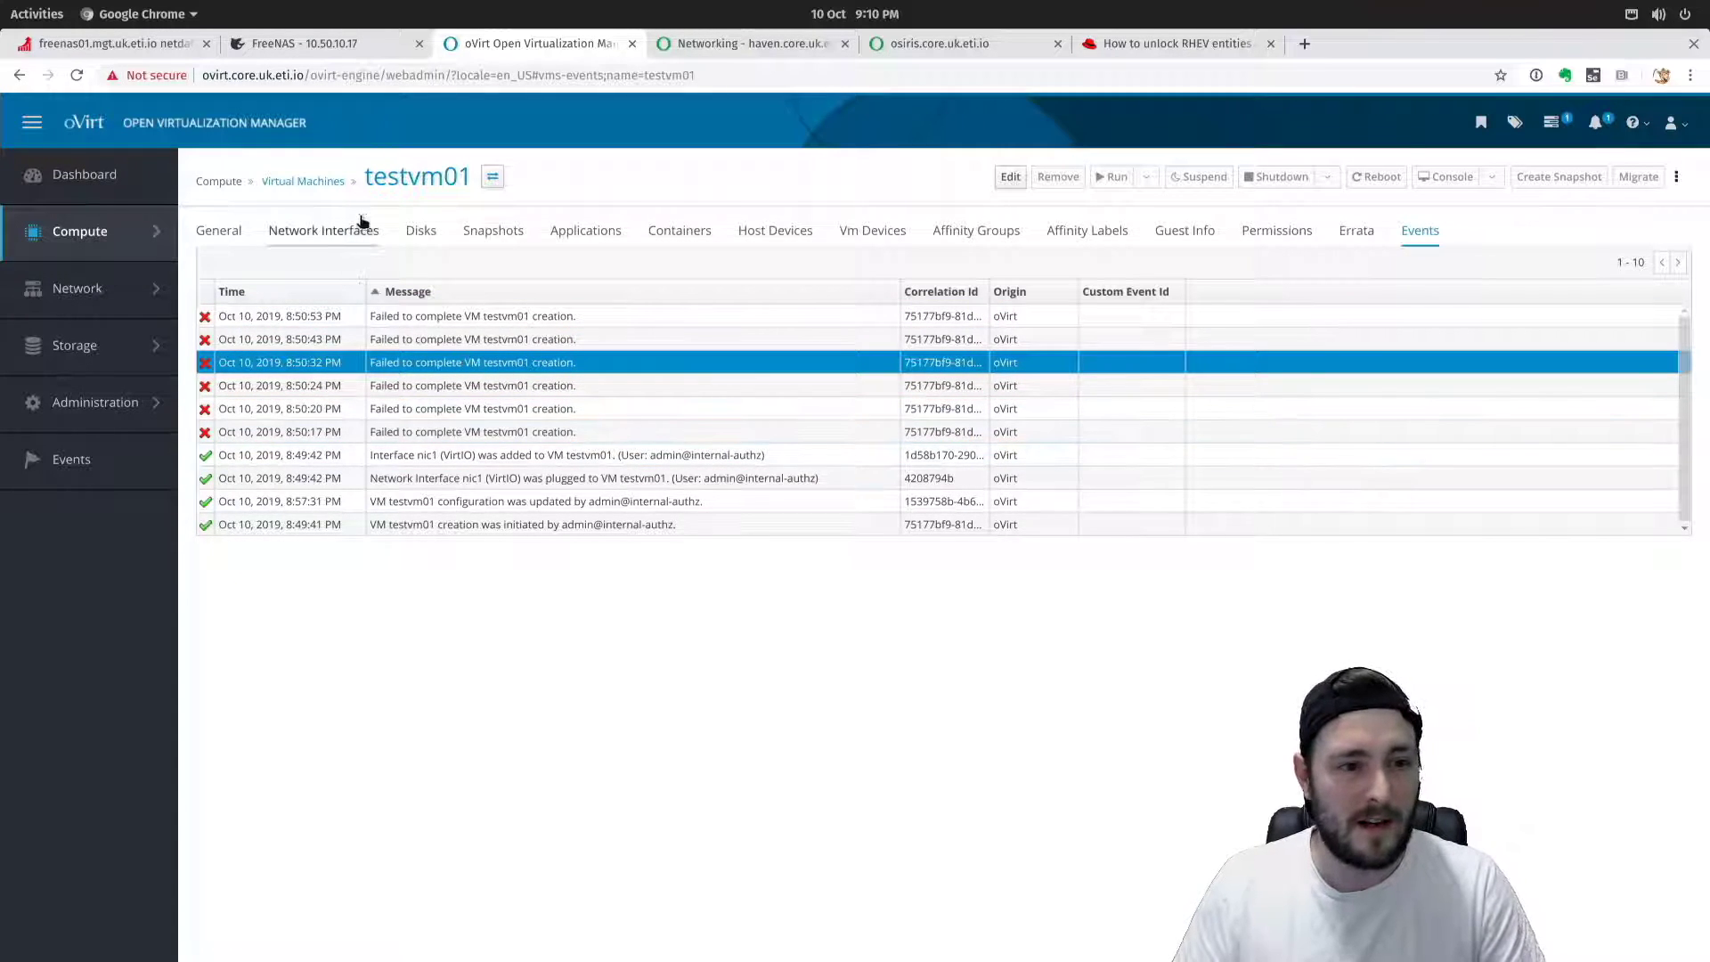
# Return to the Virtual Machines list, check testvm01's actions menu, then switch to the Red Hat unlock article.
pyautogui.click(301, 182)
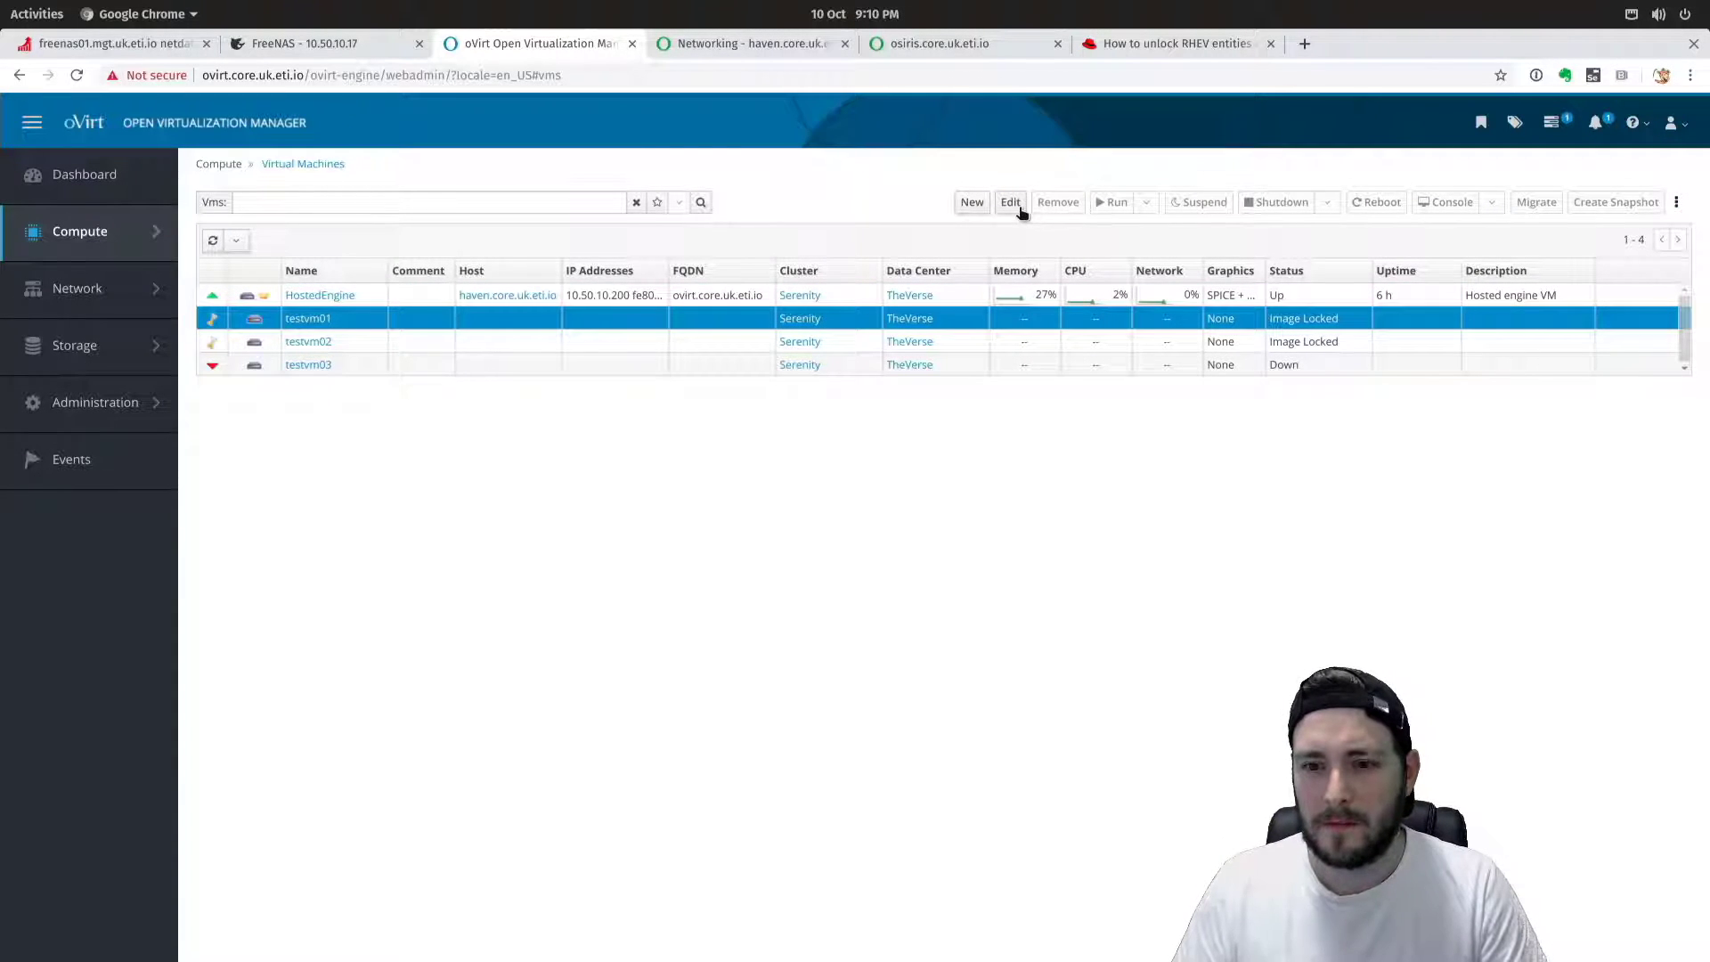
pyautogui.rightClick(1331, 318)
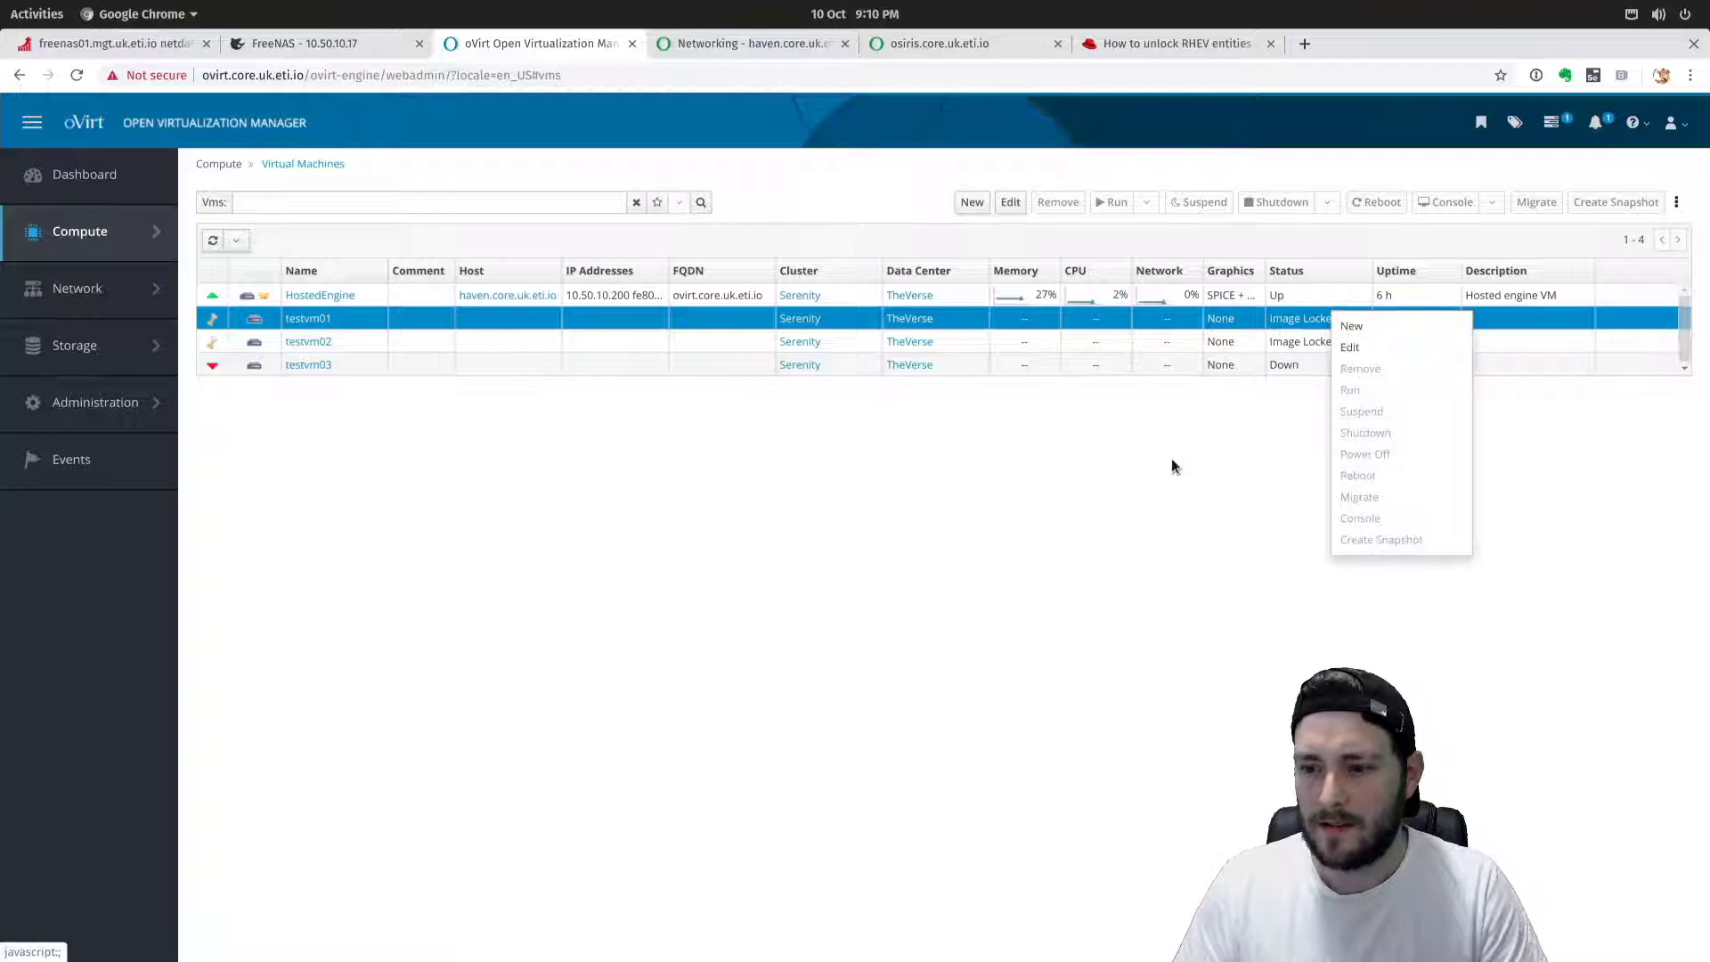
pyautogui.click(1167, 497)
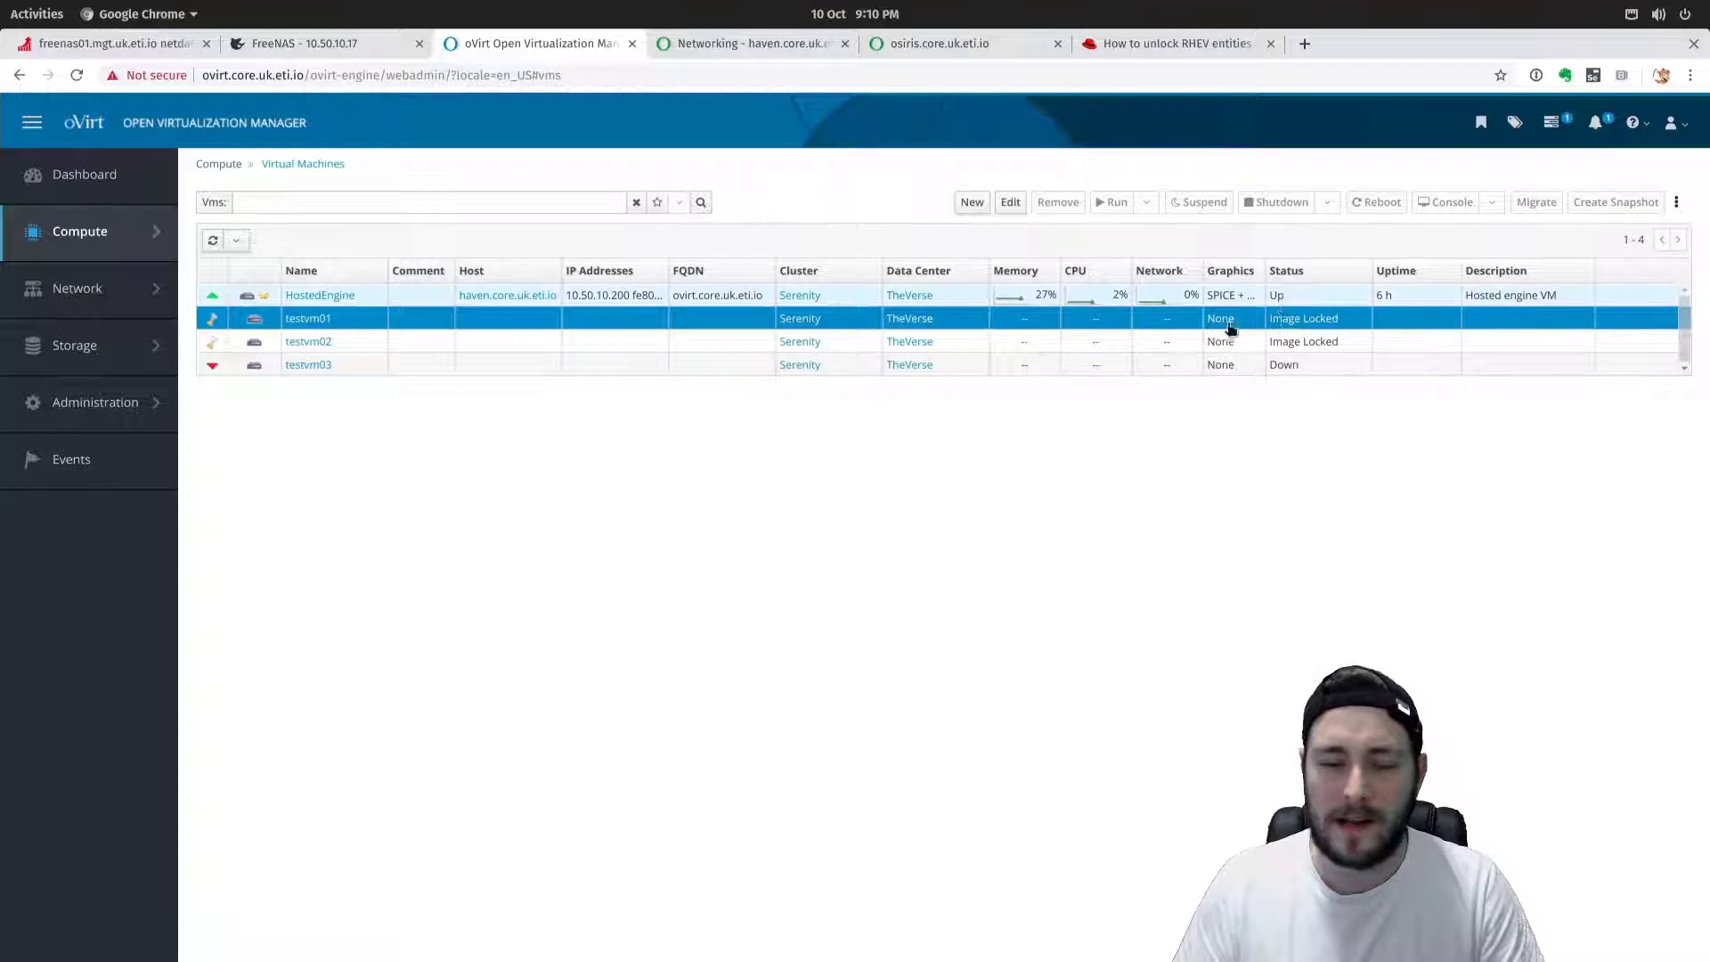
pyautogui.click(1173, 44)
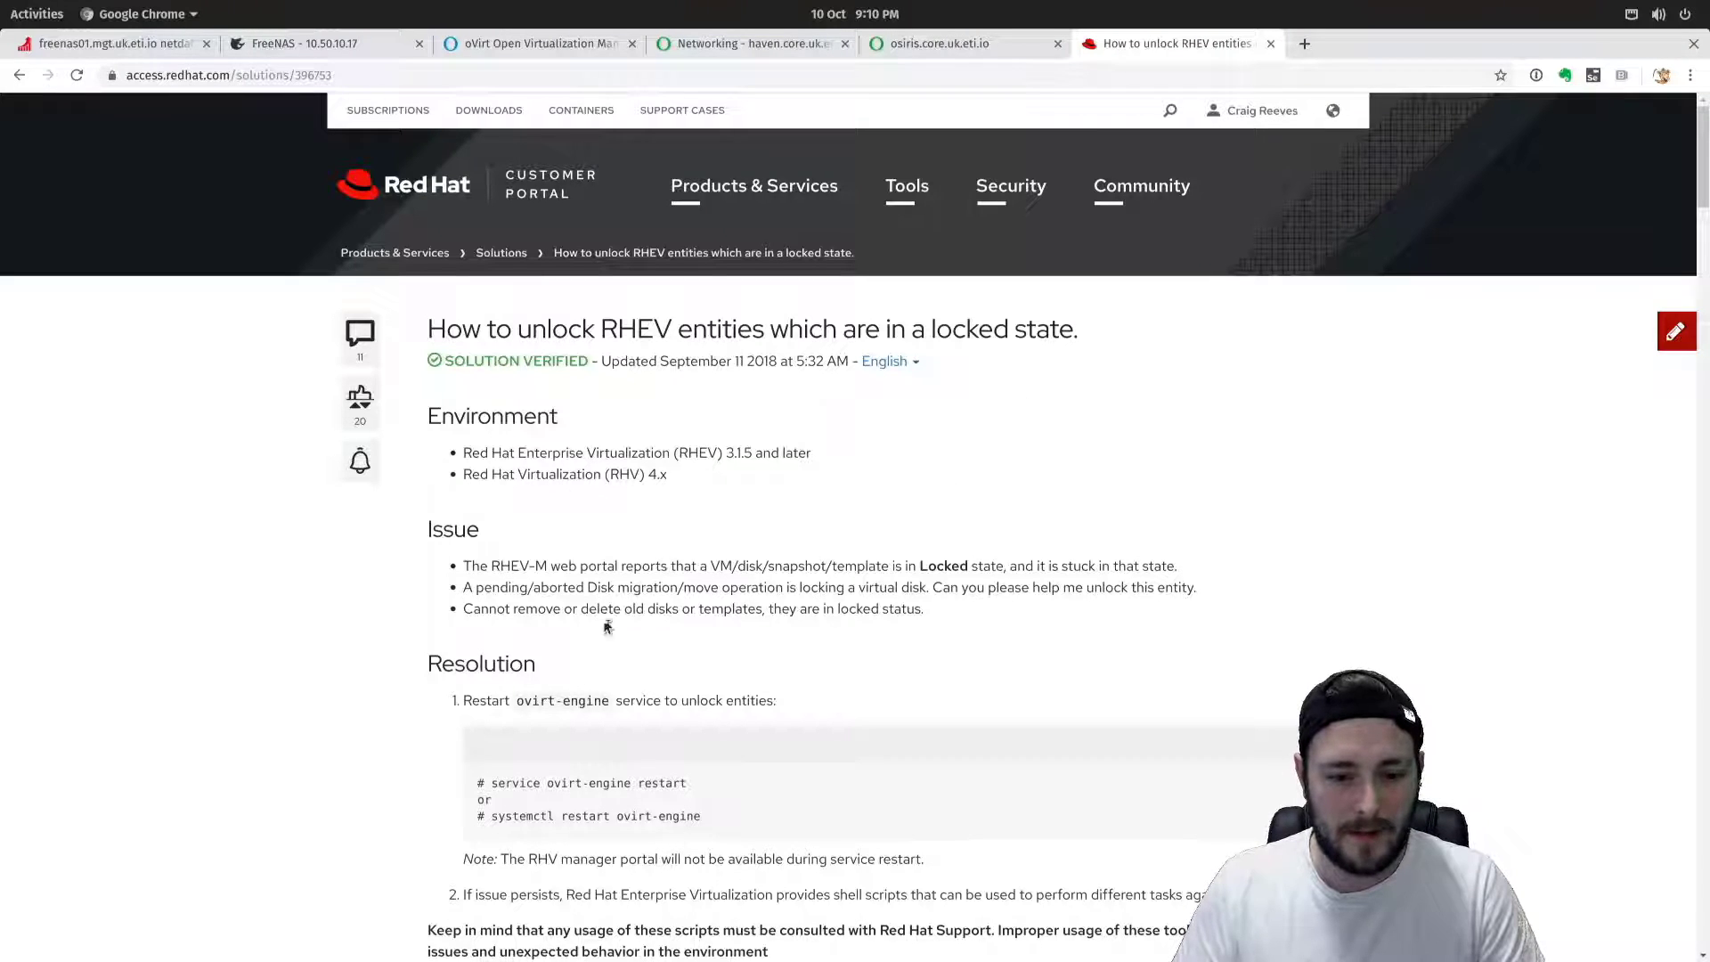
# Look over the article's restart commands, then open testvm03's details page back in oVirt.
pyautogui.scroll(-3, 611, 629)
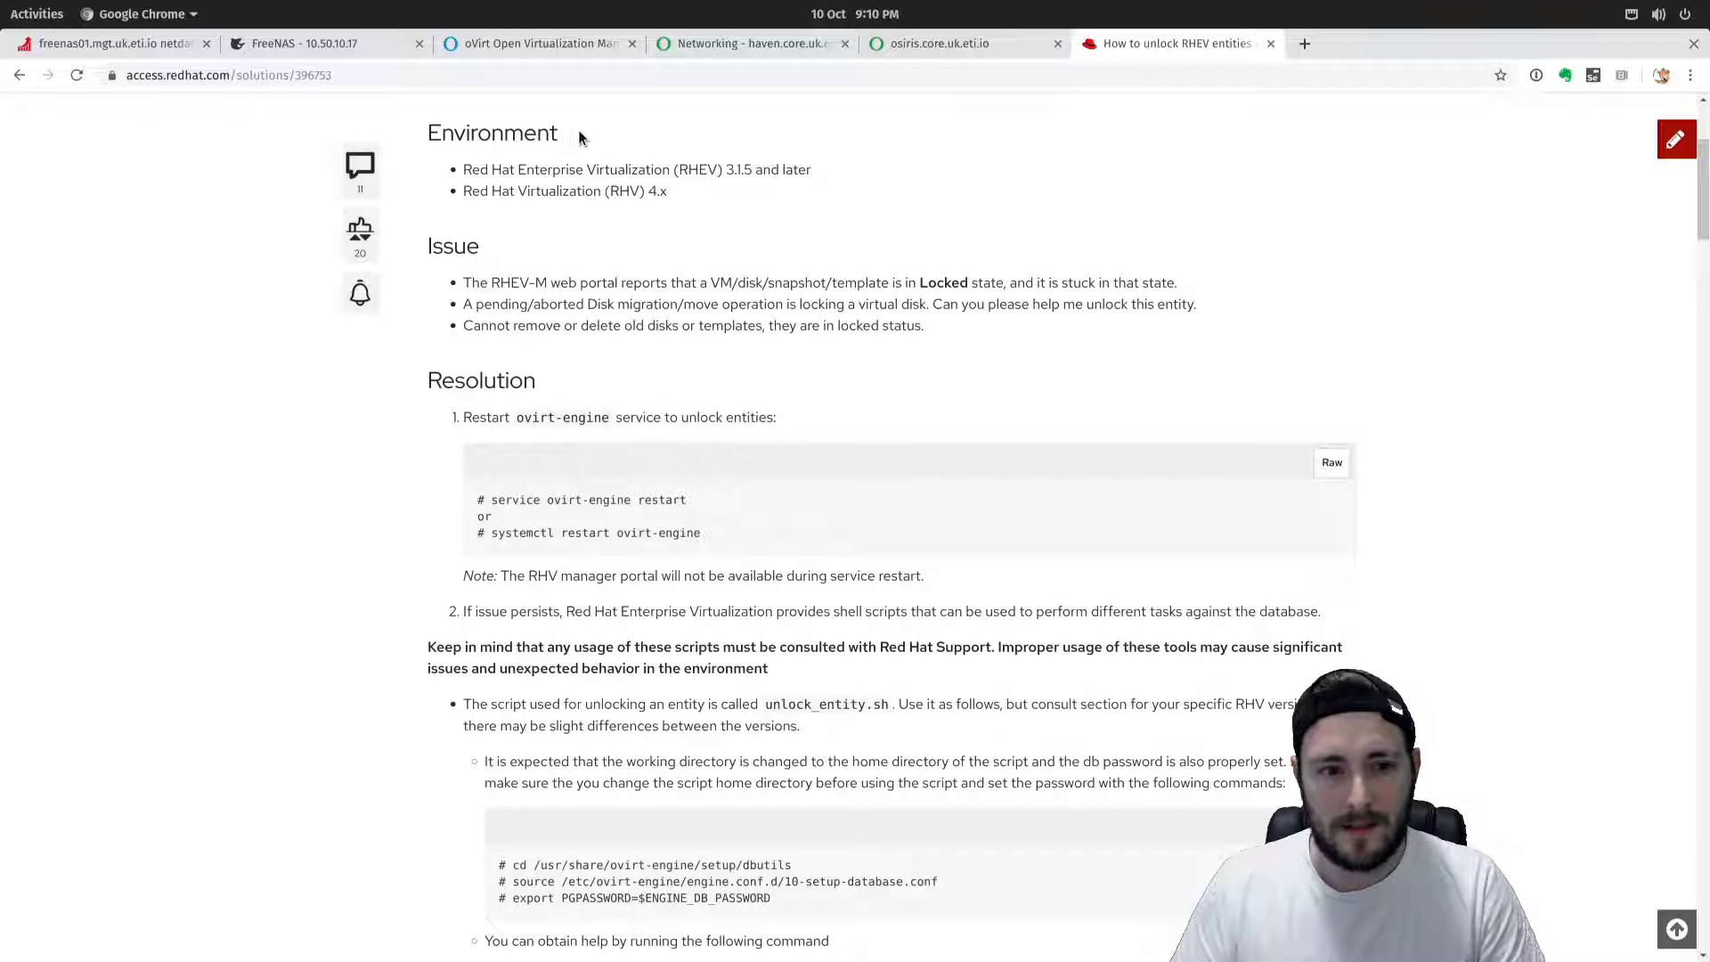
pyautogui.tripleClick(674, 532)
pyautogui.click(697, 521)
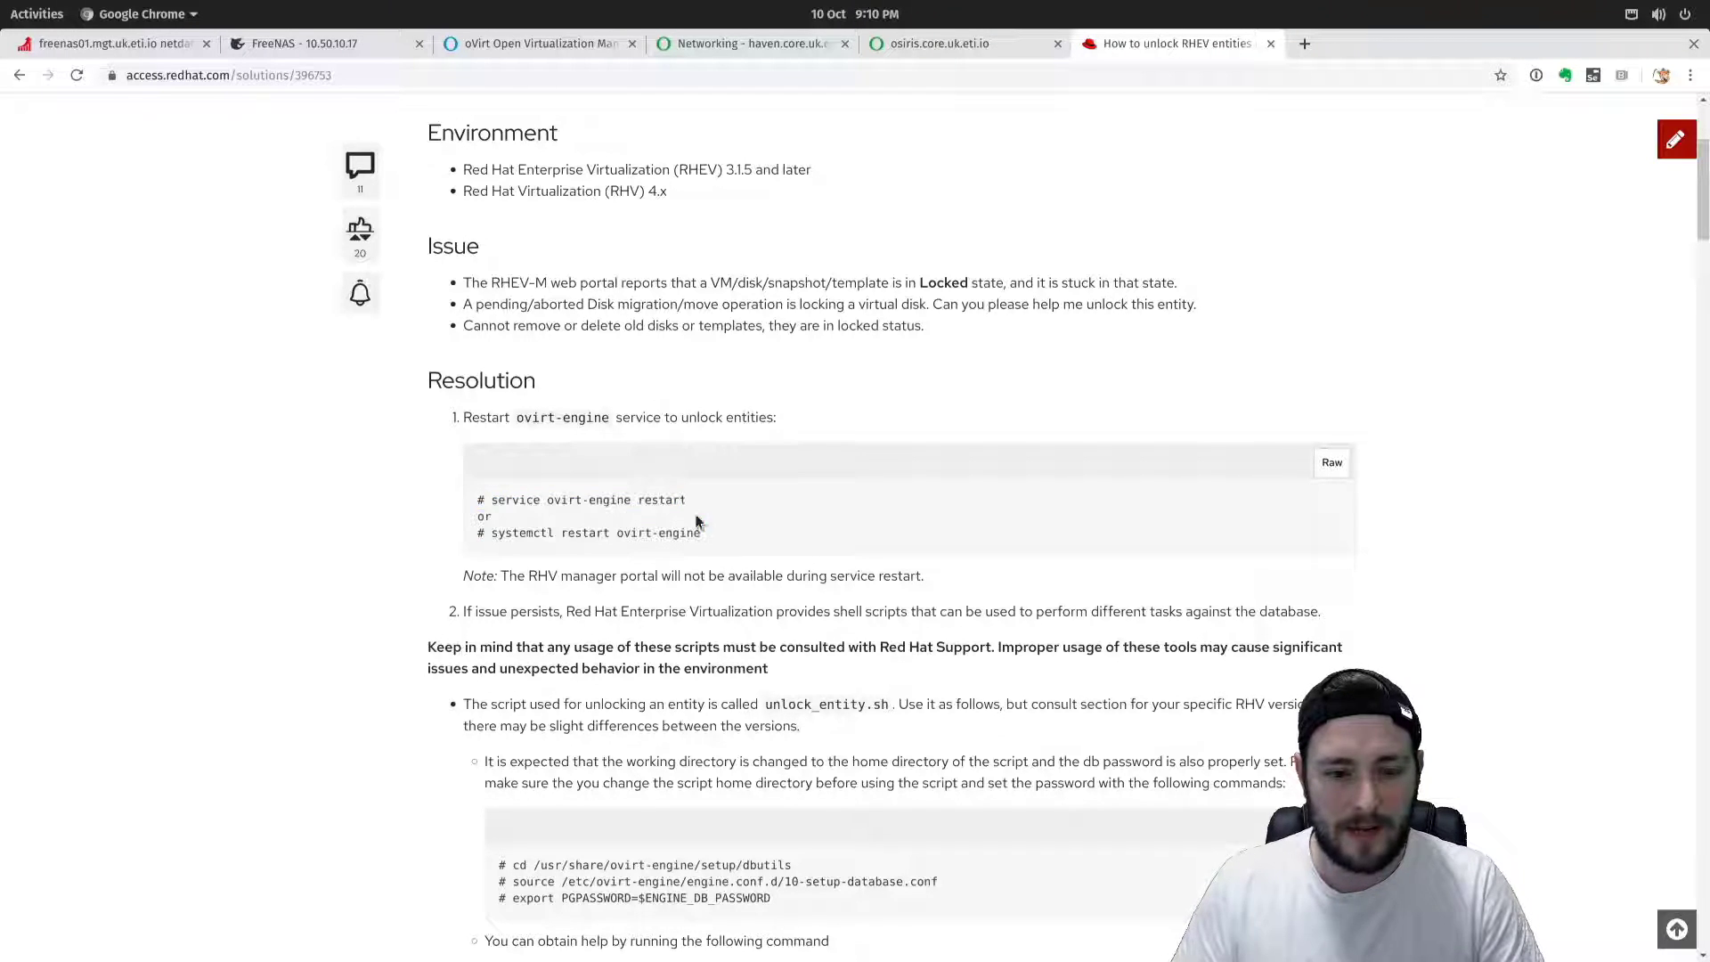
pyautogui.click(534, 45)
pyautogui.click(305, 363)
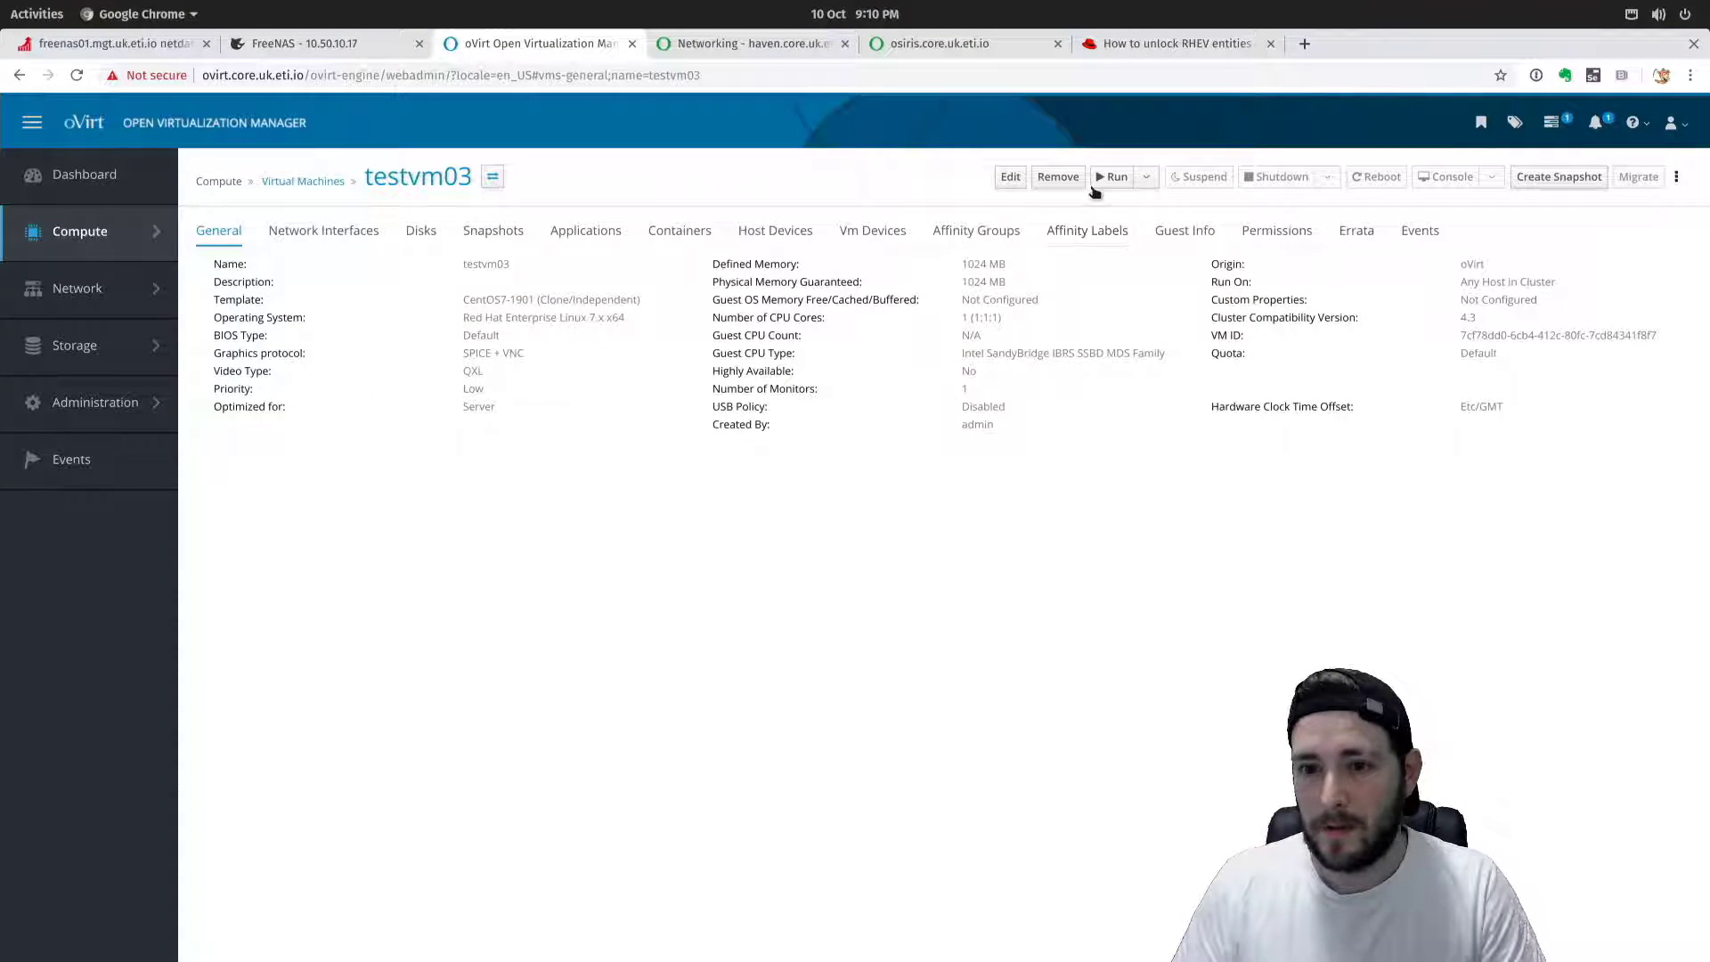
# Run testvm03 and set Console Options to VNC with noVNC, then launch the console.
pyautogui.click(1113, 177)
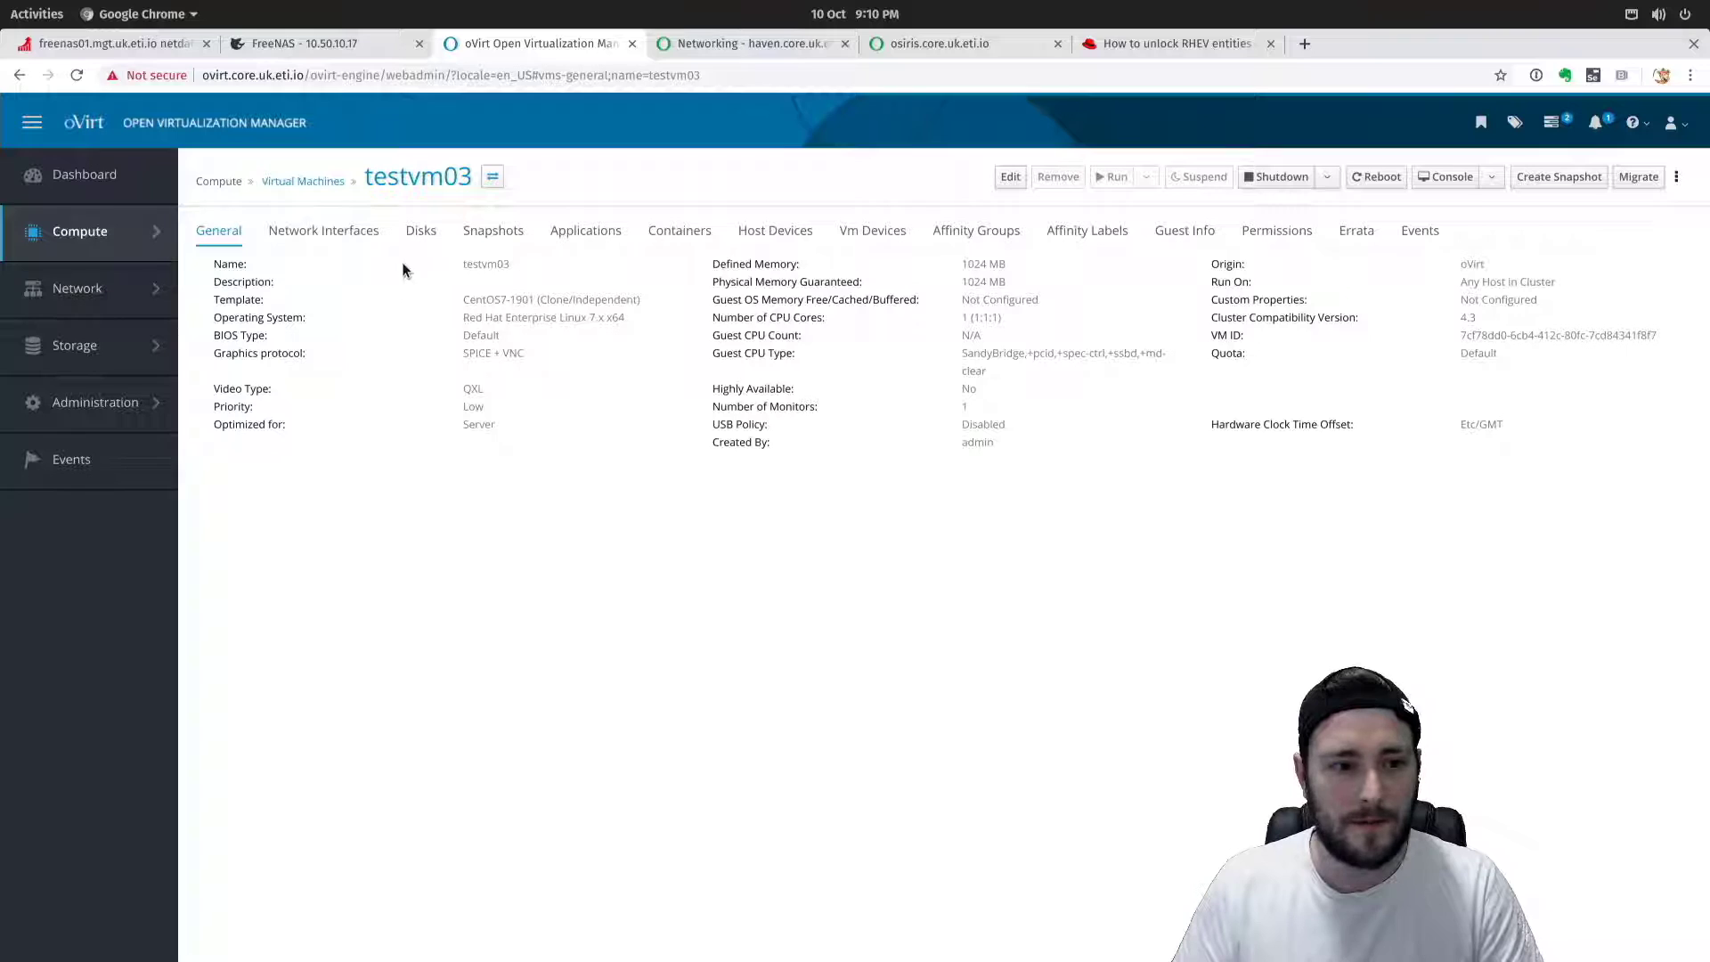
pyautogui.click(1468, 176)
pyautogui.click(1493, 177)
pyautogui.click(1483, 207)
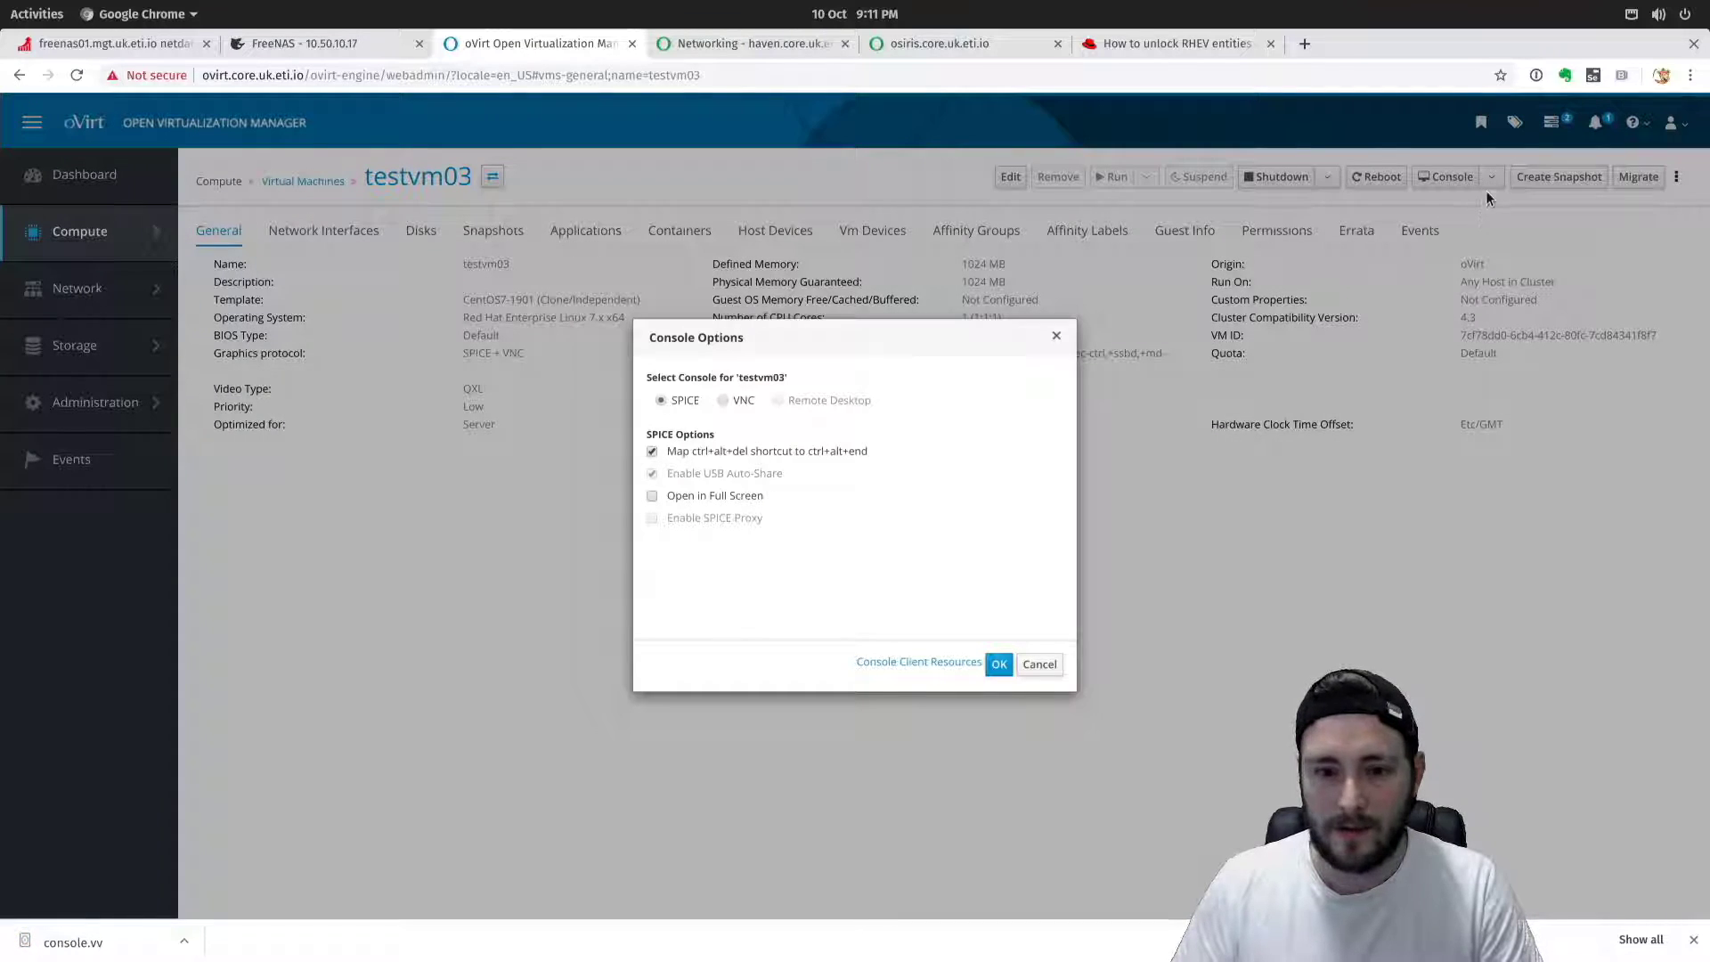
pyautogui.click(721, 401)
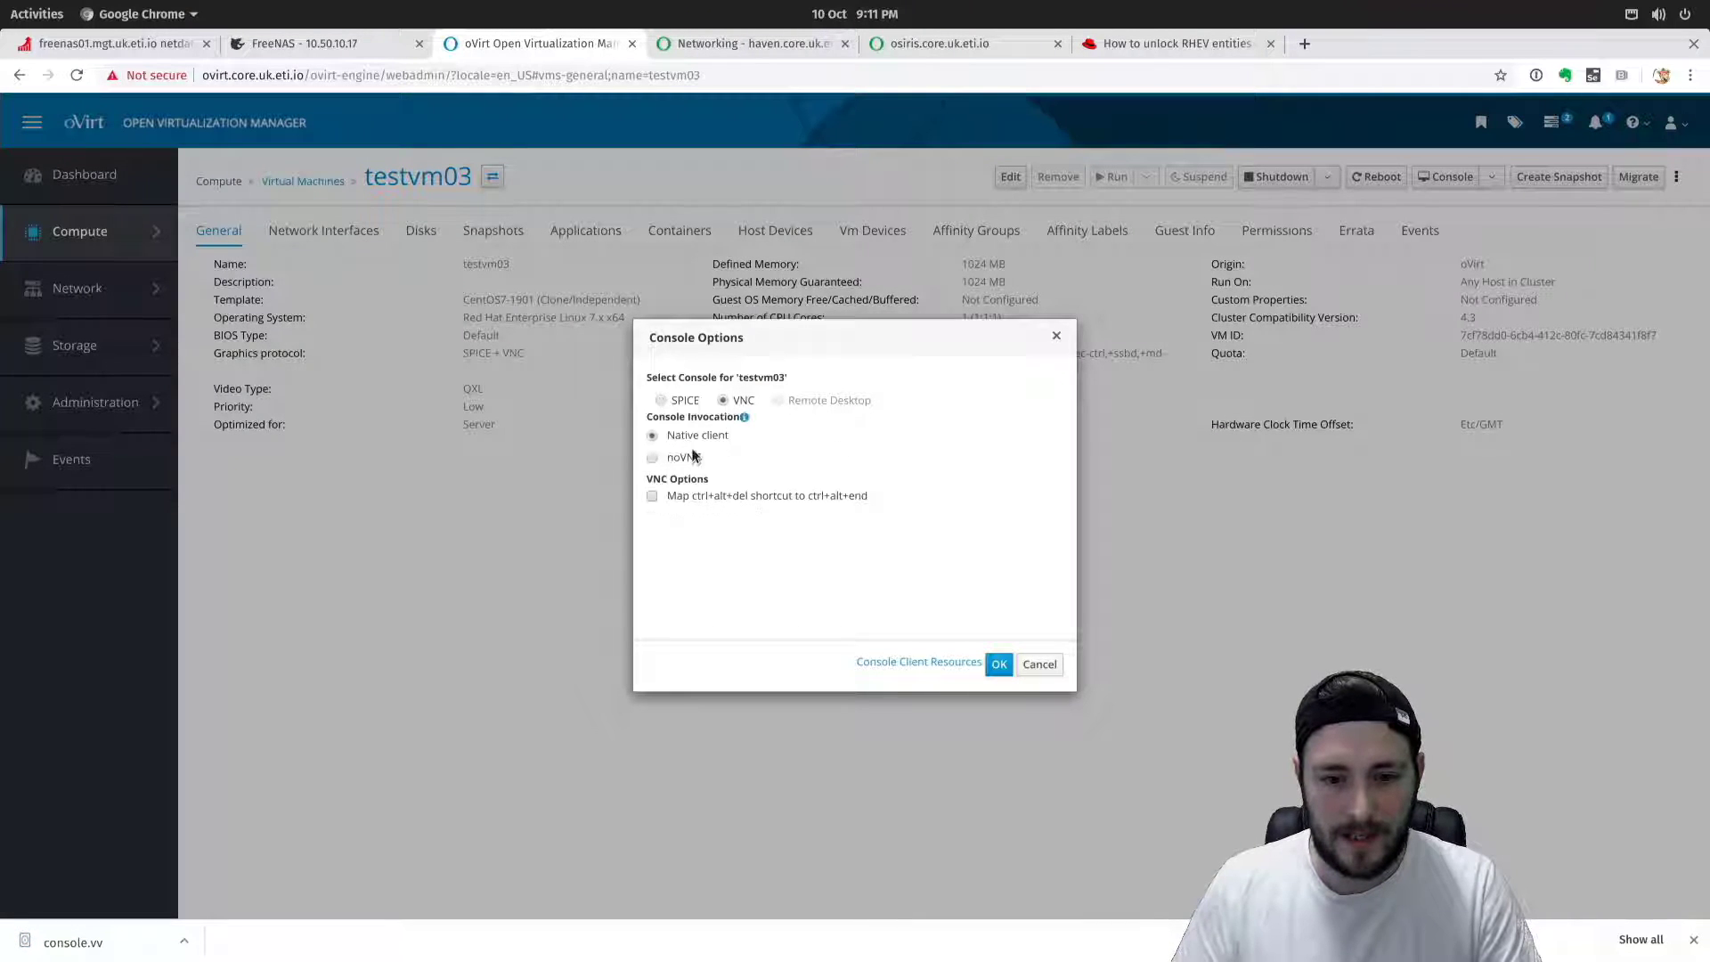
pyautogui.click(652, 458)
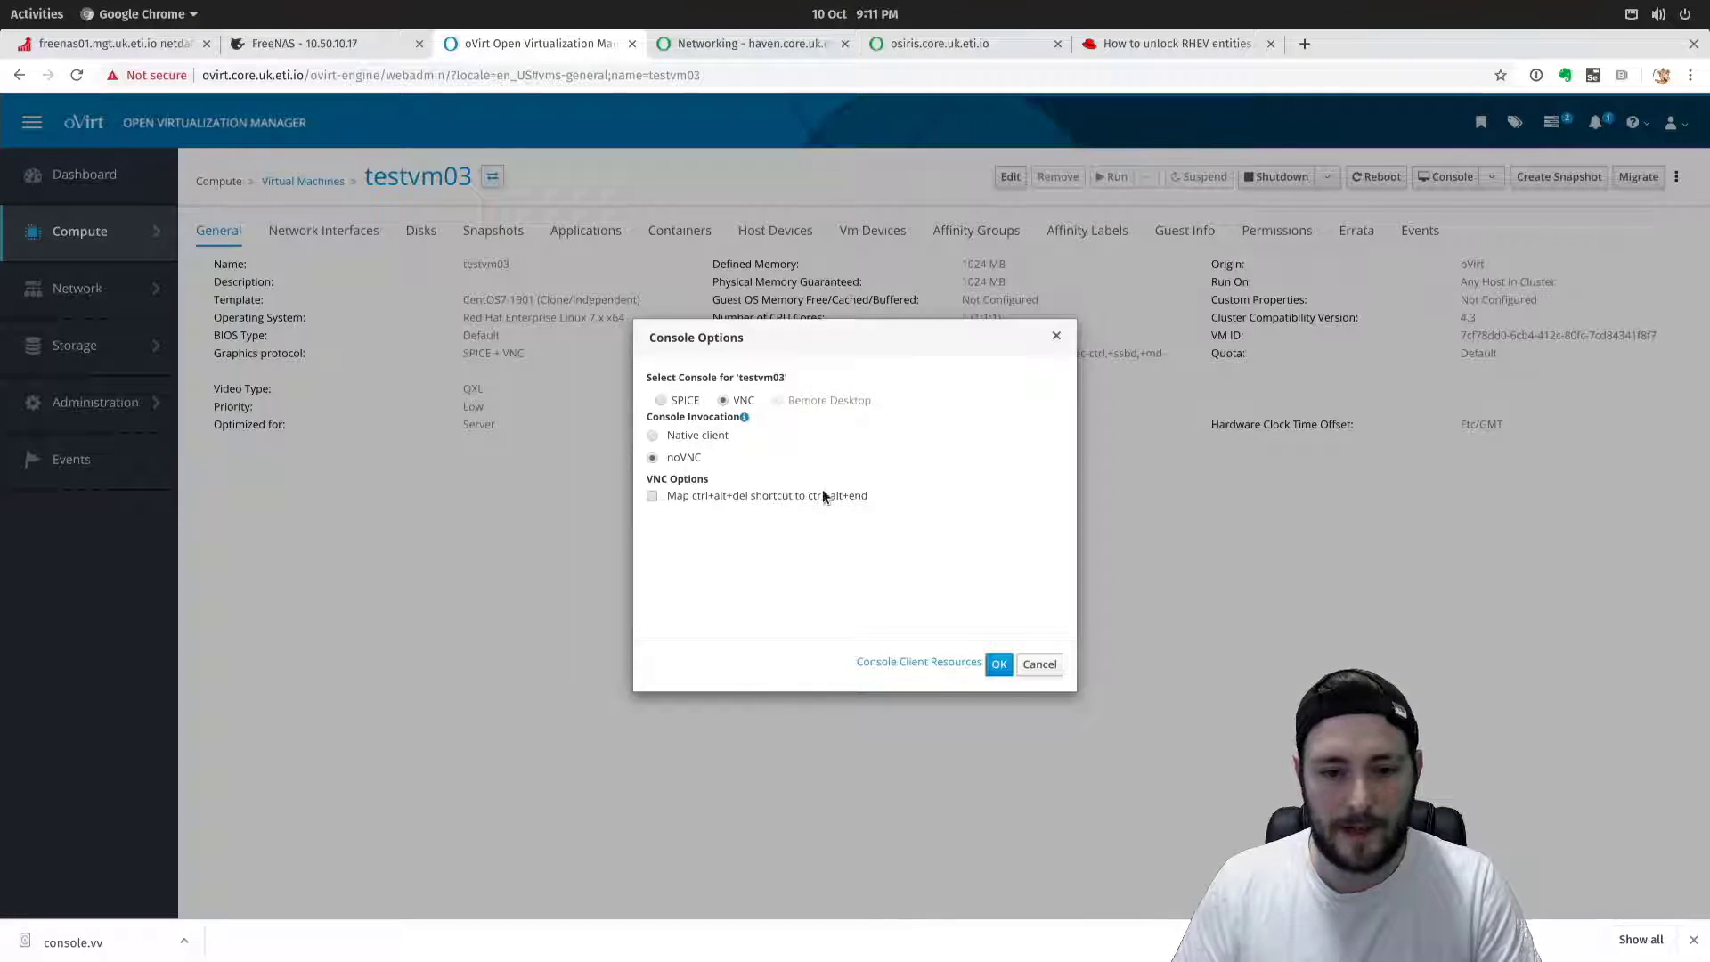
pyautogui.click(999, 664)
pyautogui.click(1433, 178)
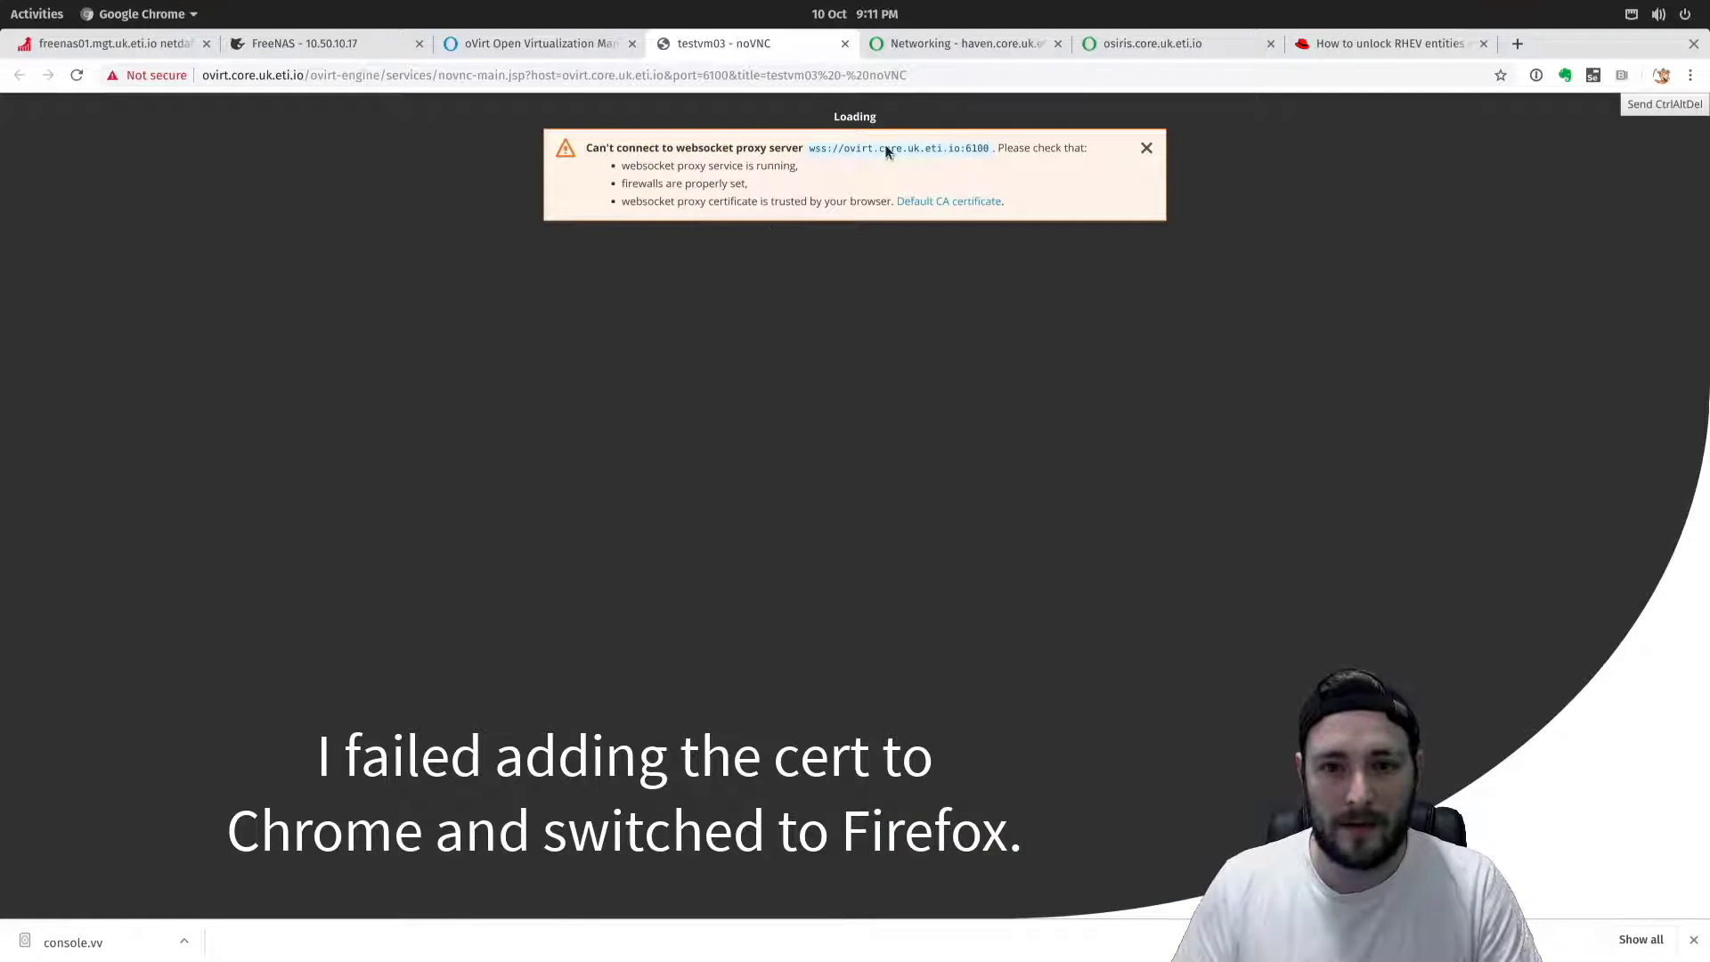
# Download the engine's Default CA certificate and reopen testvm03's noVNC console.
pyautogui.click(963, 208)
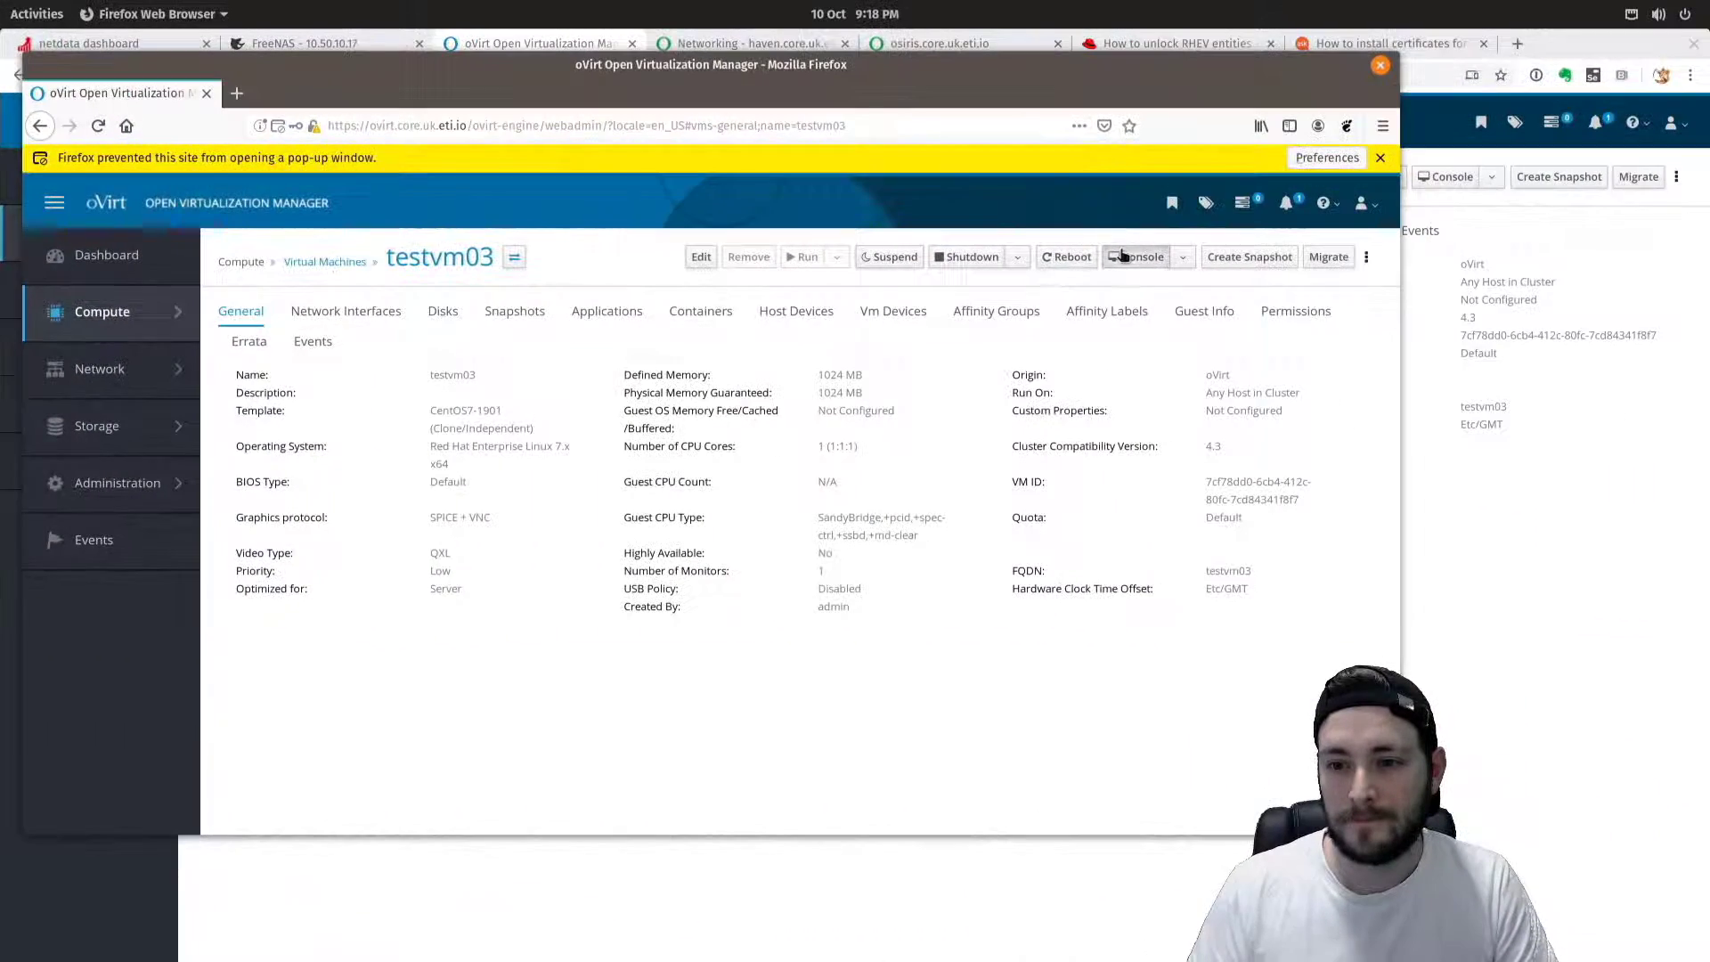
pyautogui.click(1122, 257)
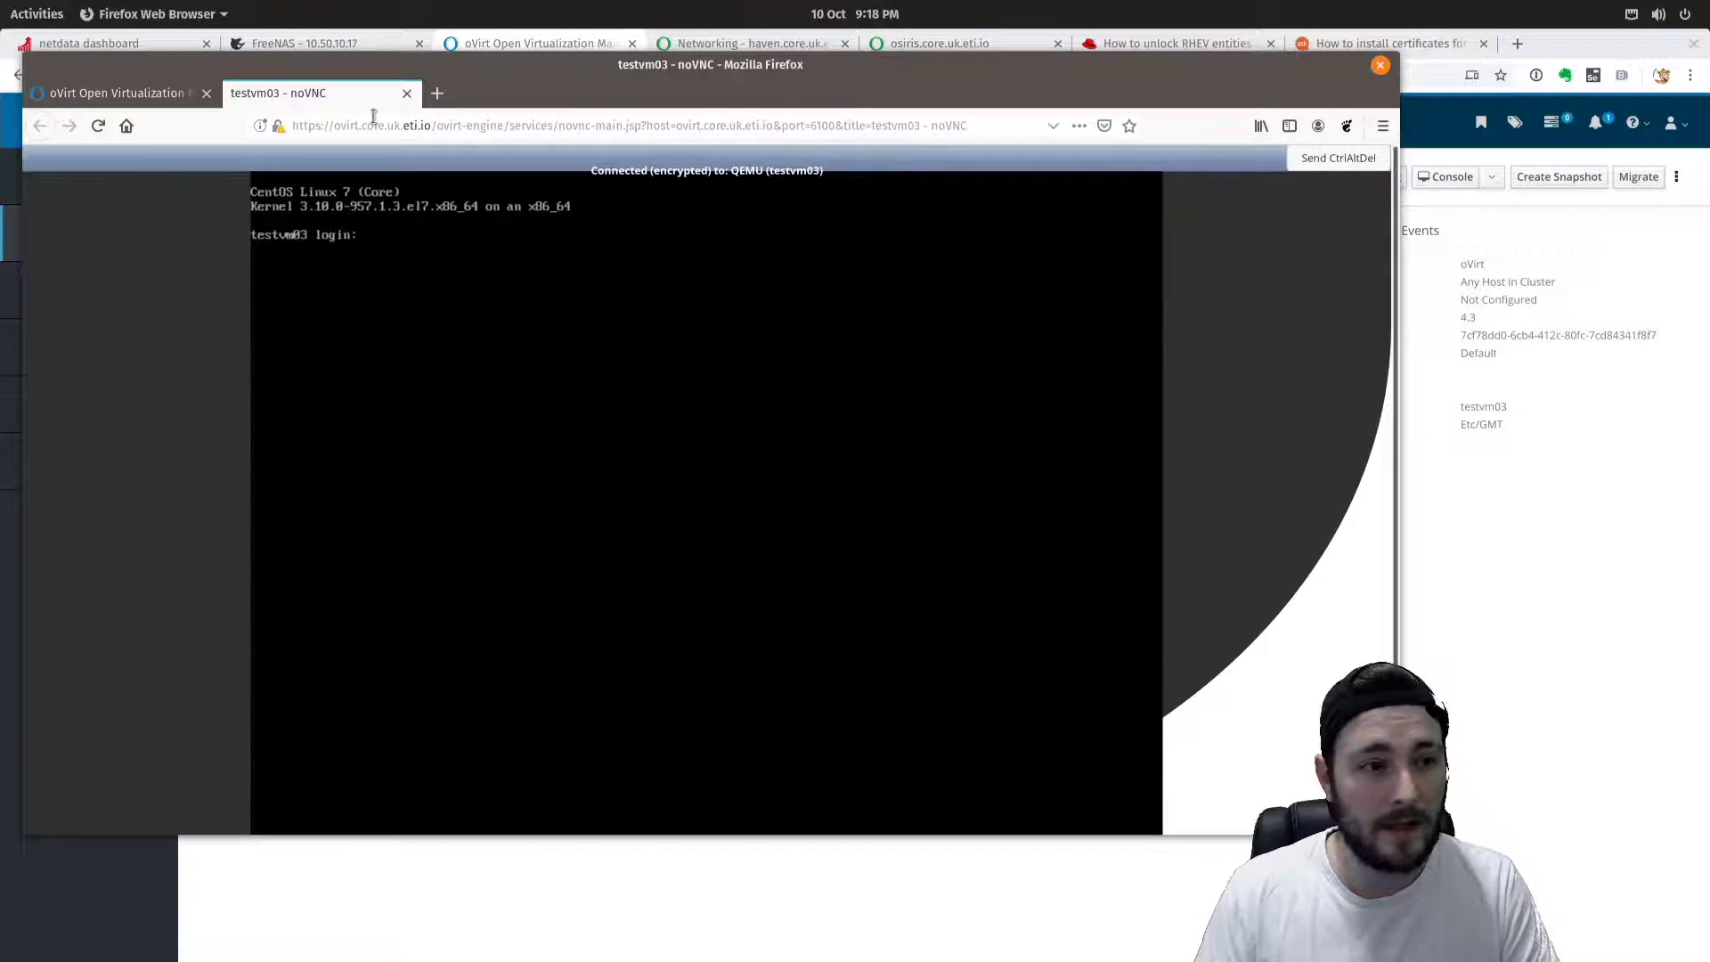
# Edit testvm03 and expand Initial Run's cloud-init Authentication to confirm the user name test.
pyautogui.click(153, 94)
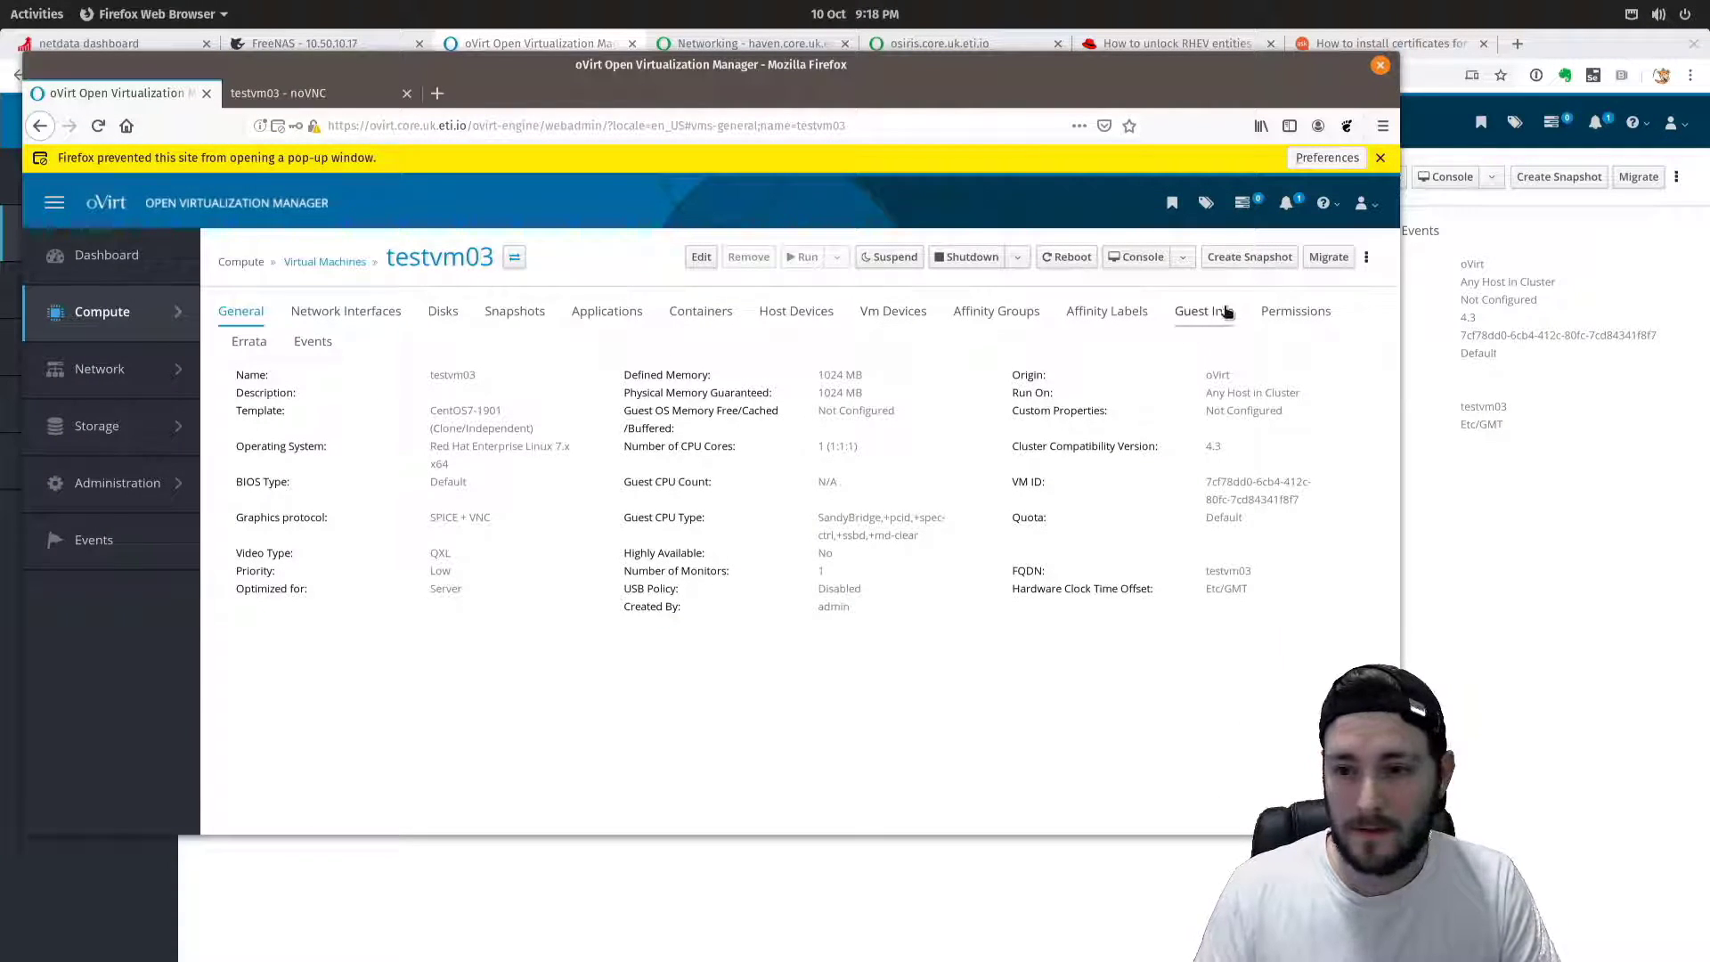
pyautogui.click(701, 257)
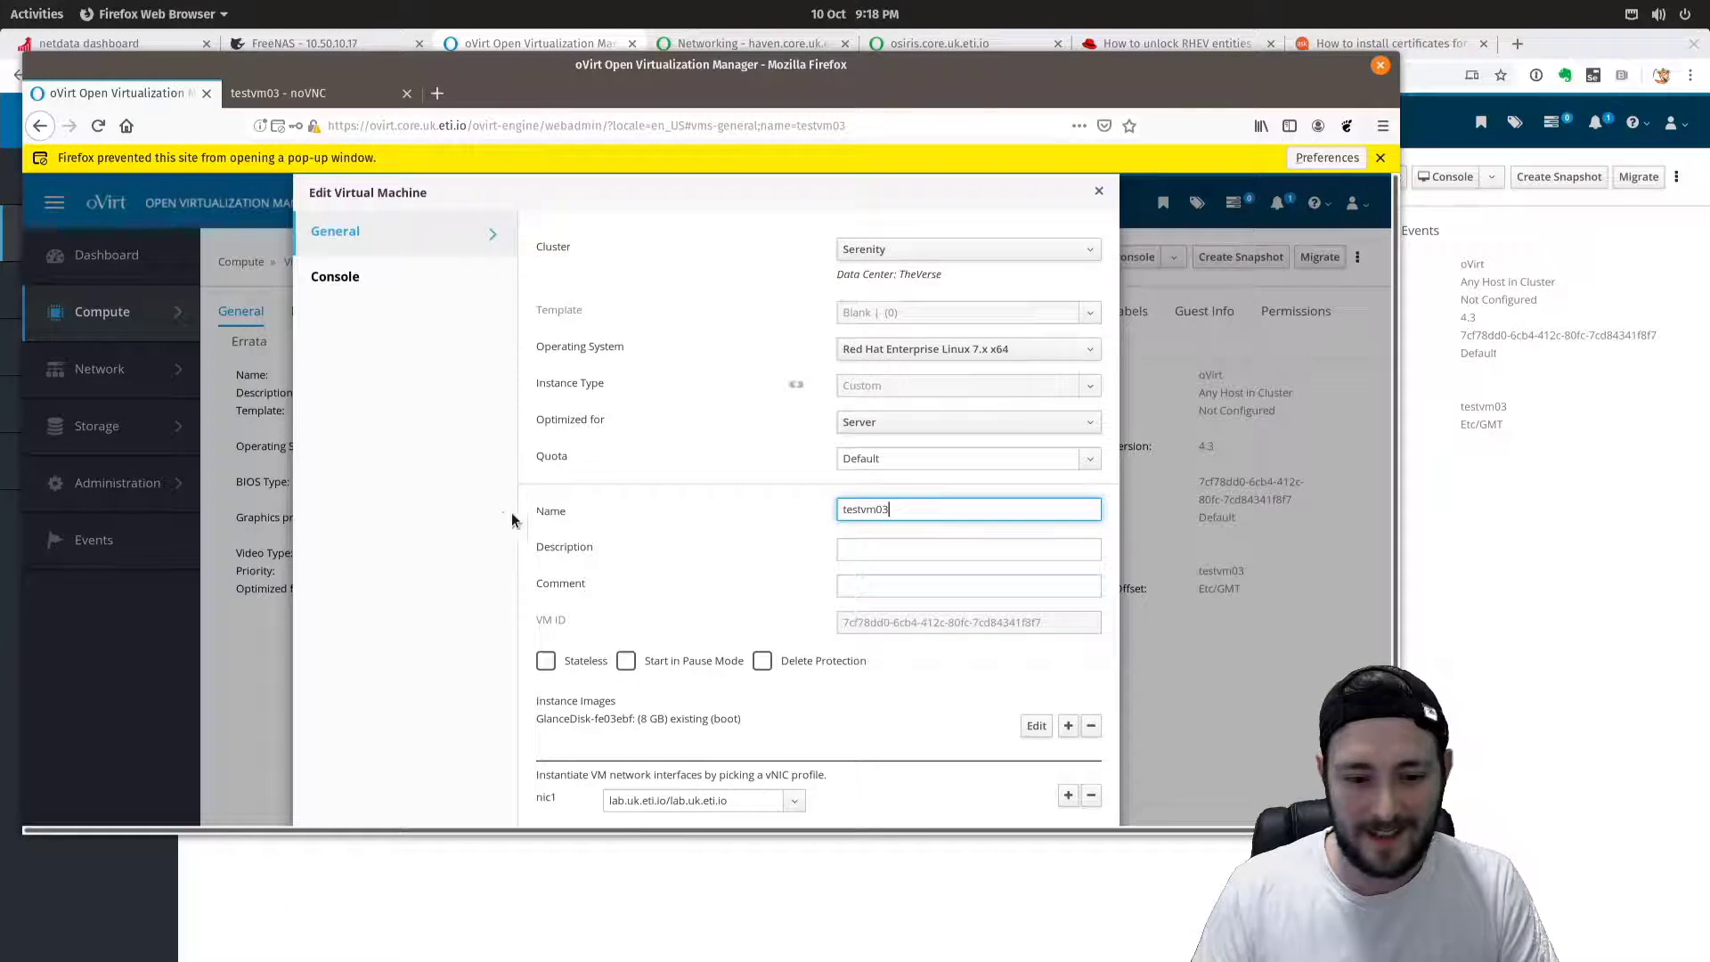
pyautogui.click(326, 279)
pyautogui.click(457, 252)
pyautogui.scroll(-1, 385, 712)
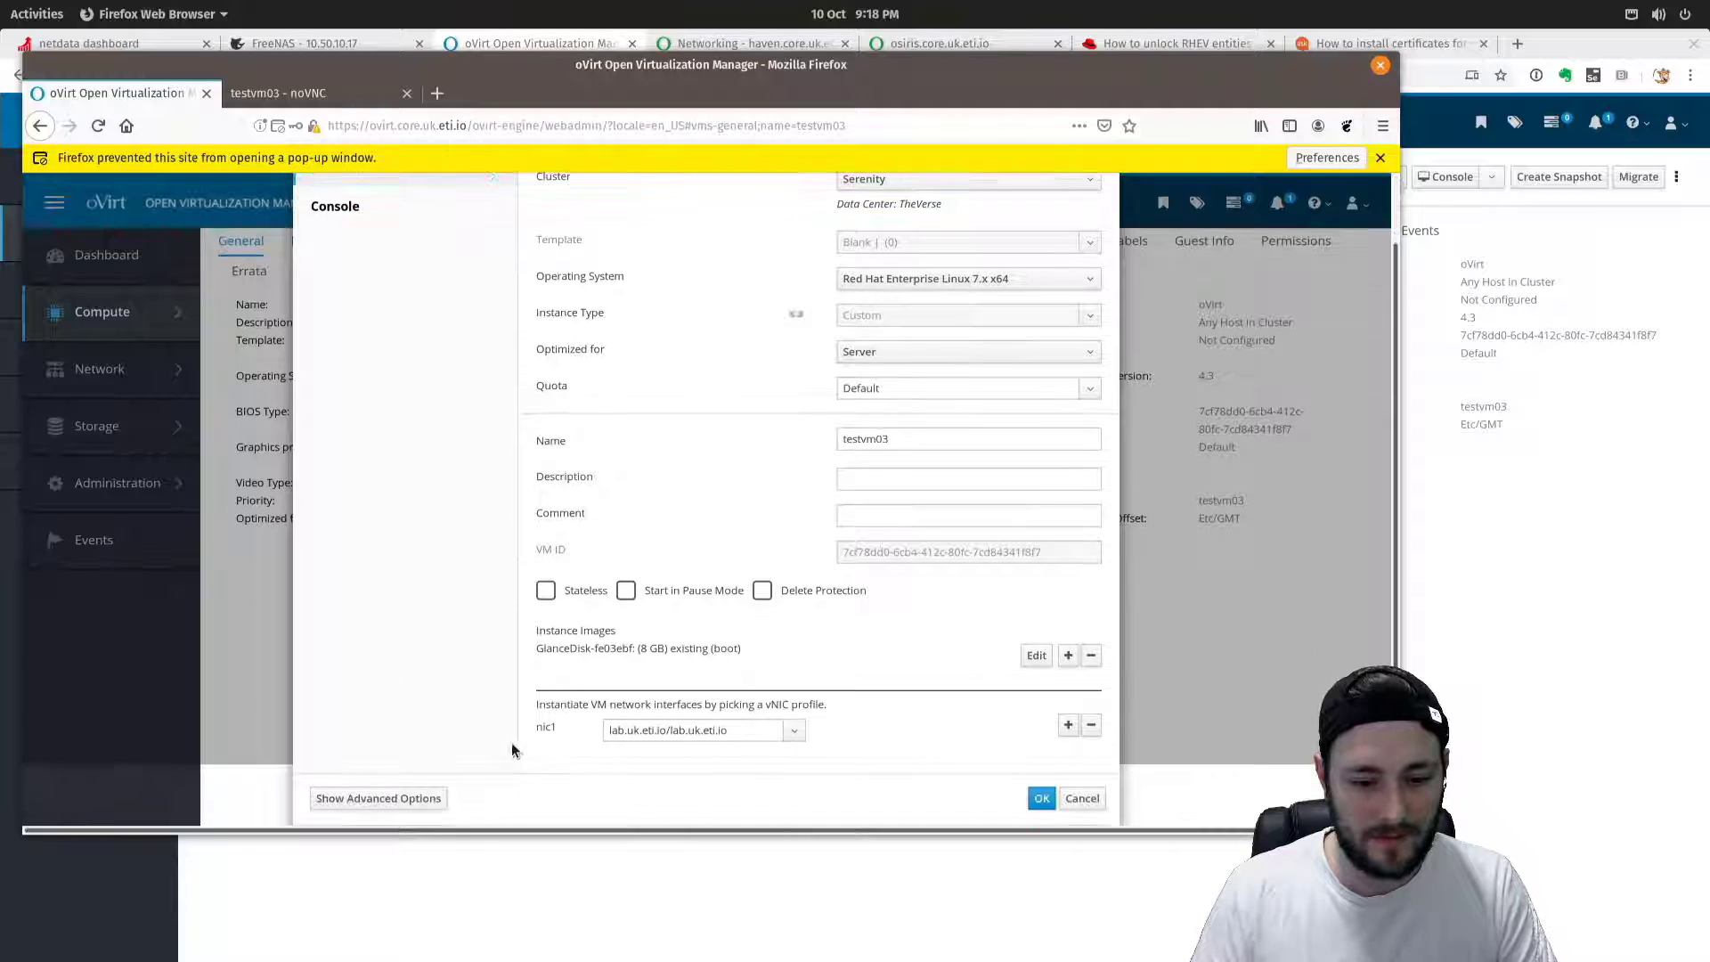
pyautogui.click(375, 798)
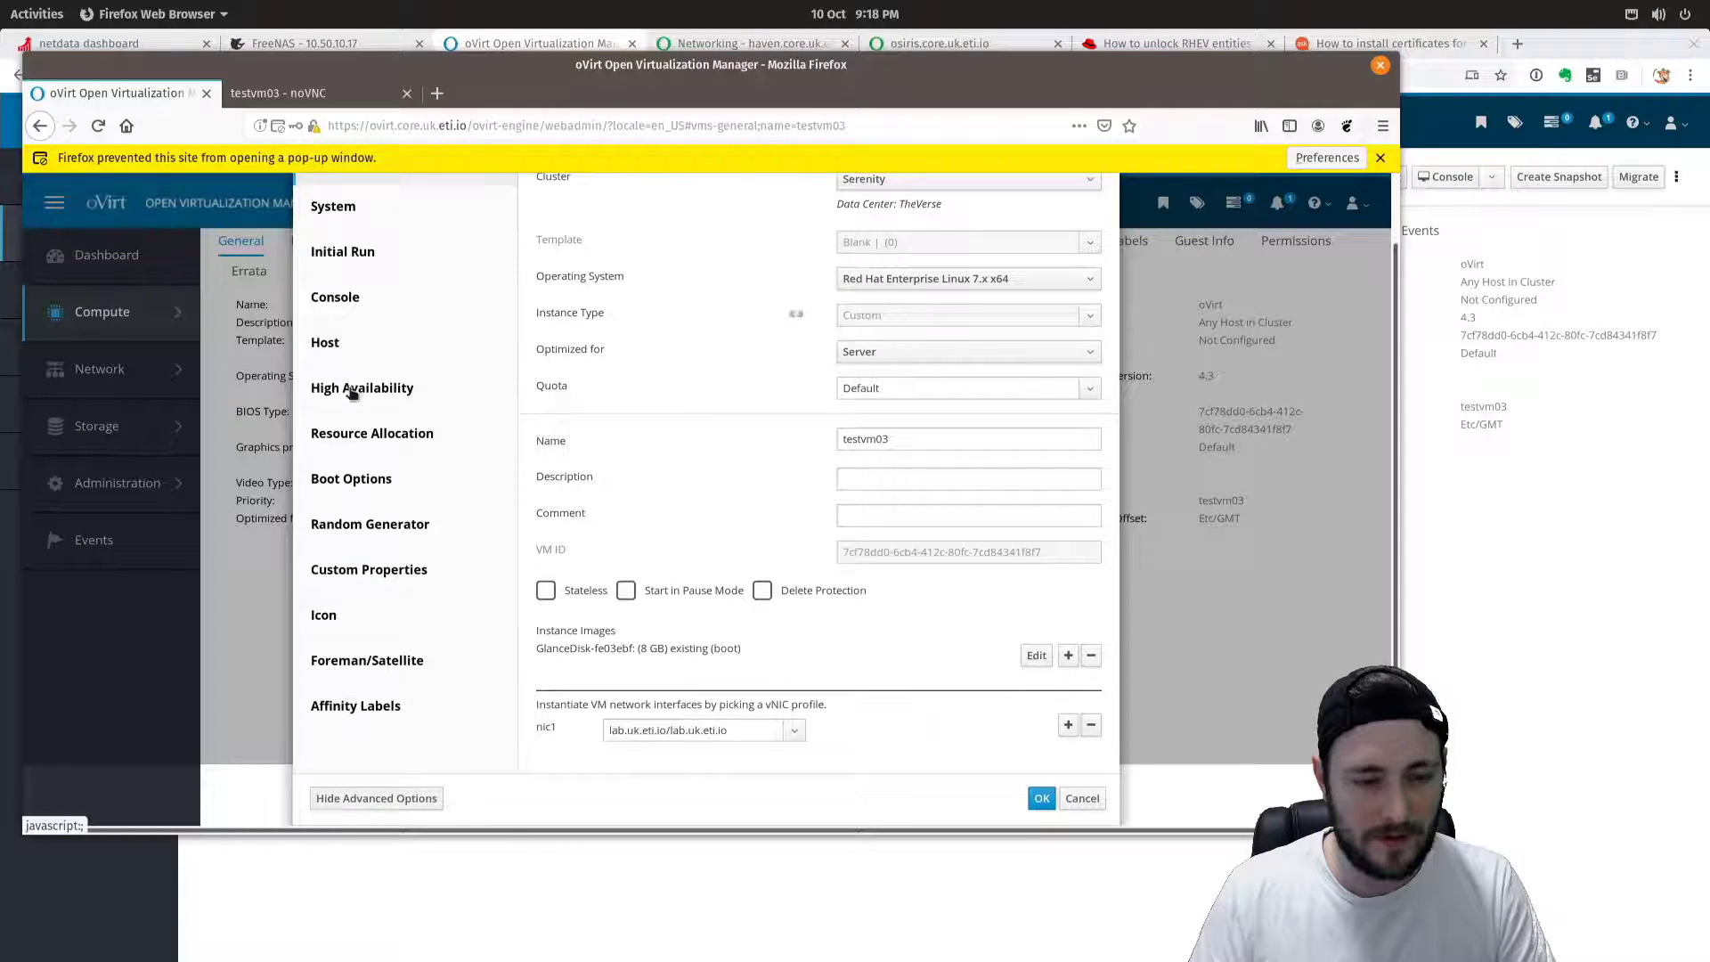
pyautogui.click(331, 254)
pyautogui.click(583, 559)
pyautogui.click(303, 93)
# Log in to testvm03's console as user test with its password.
pyautogui.write('testvm03 login: test')
pyautogui.press('Return')
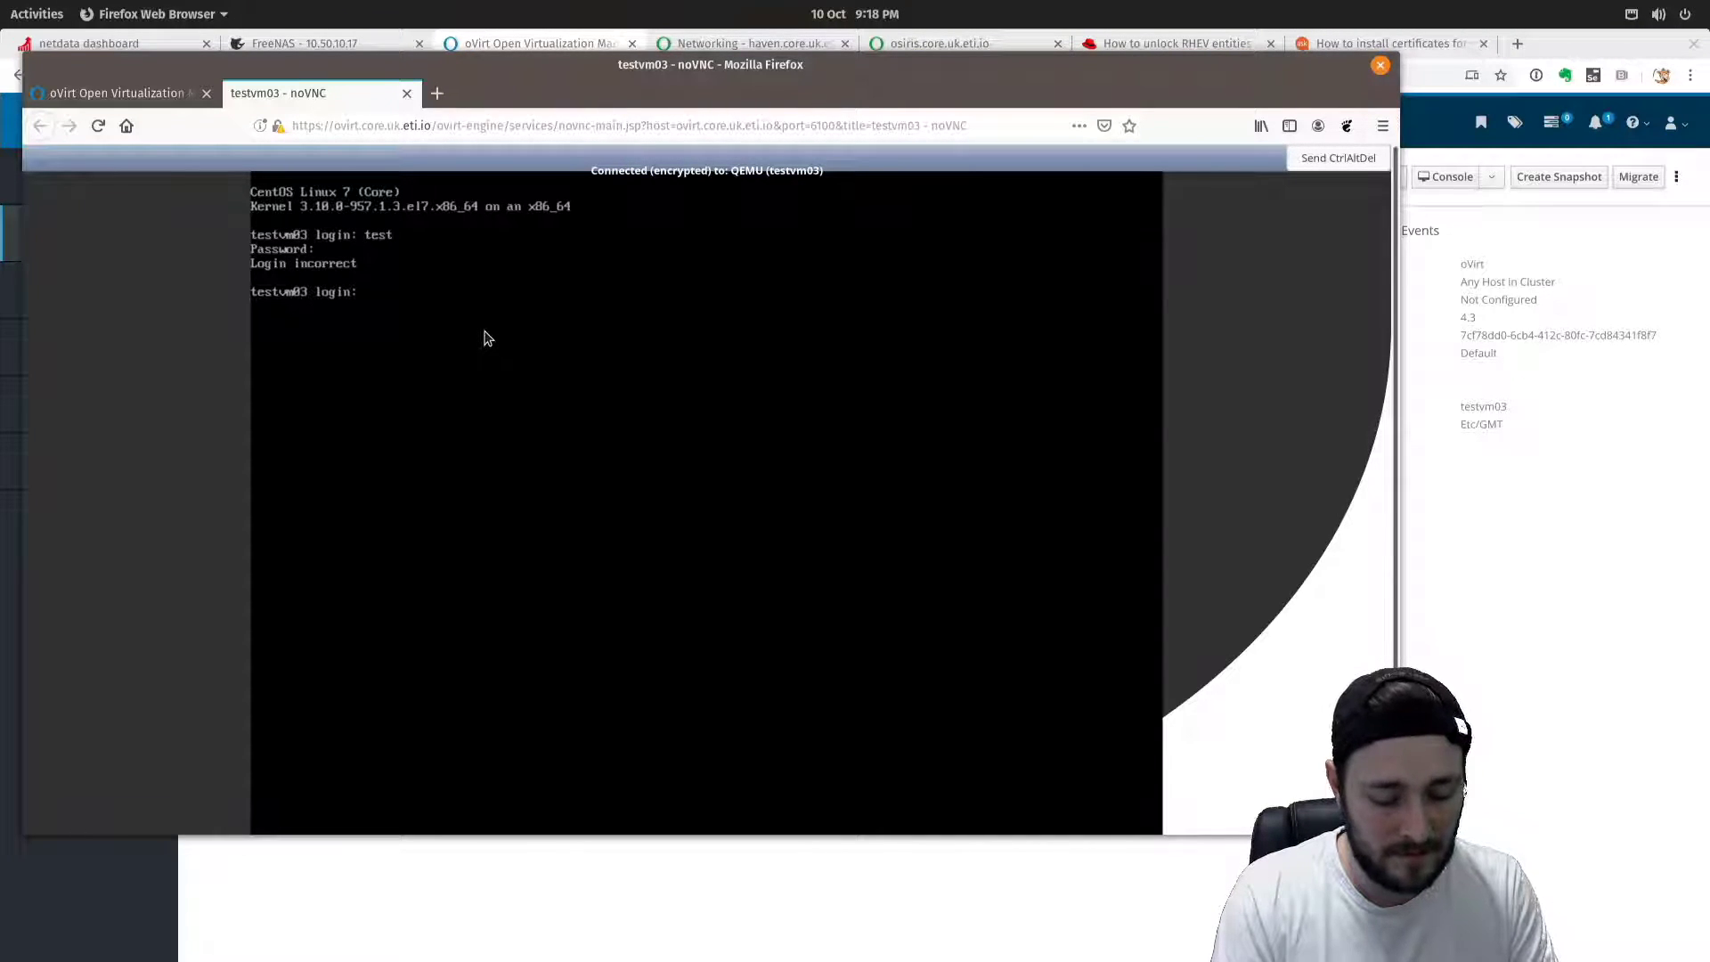
pyautogui.press('Return')
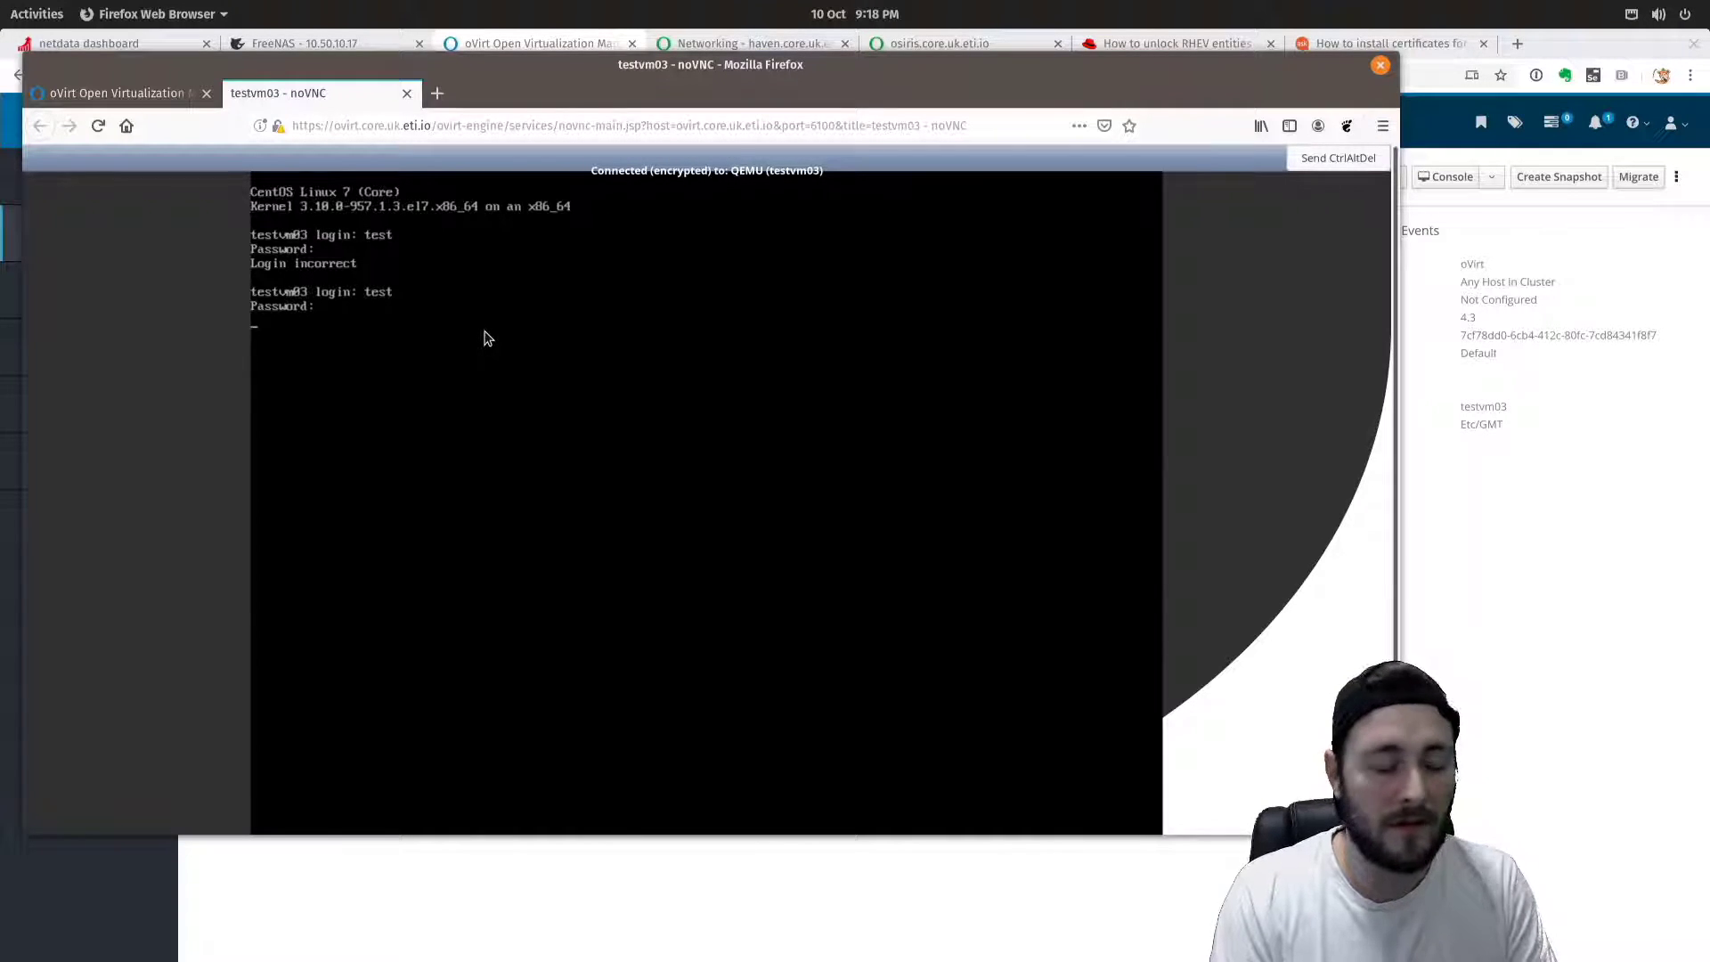
pyautogui.write('testvm03 login: test')
pyautogui.press('Return')
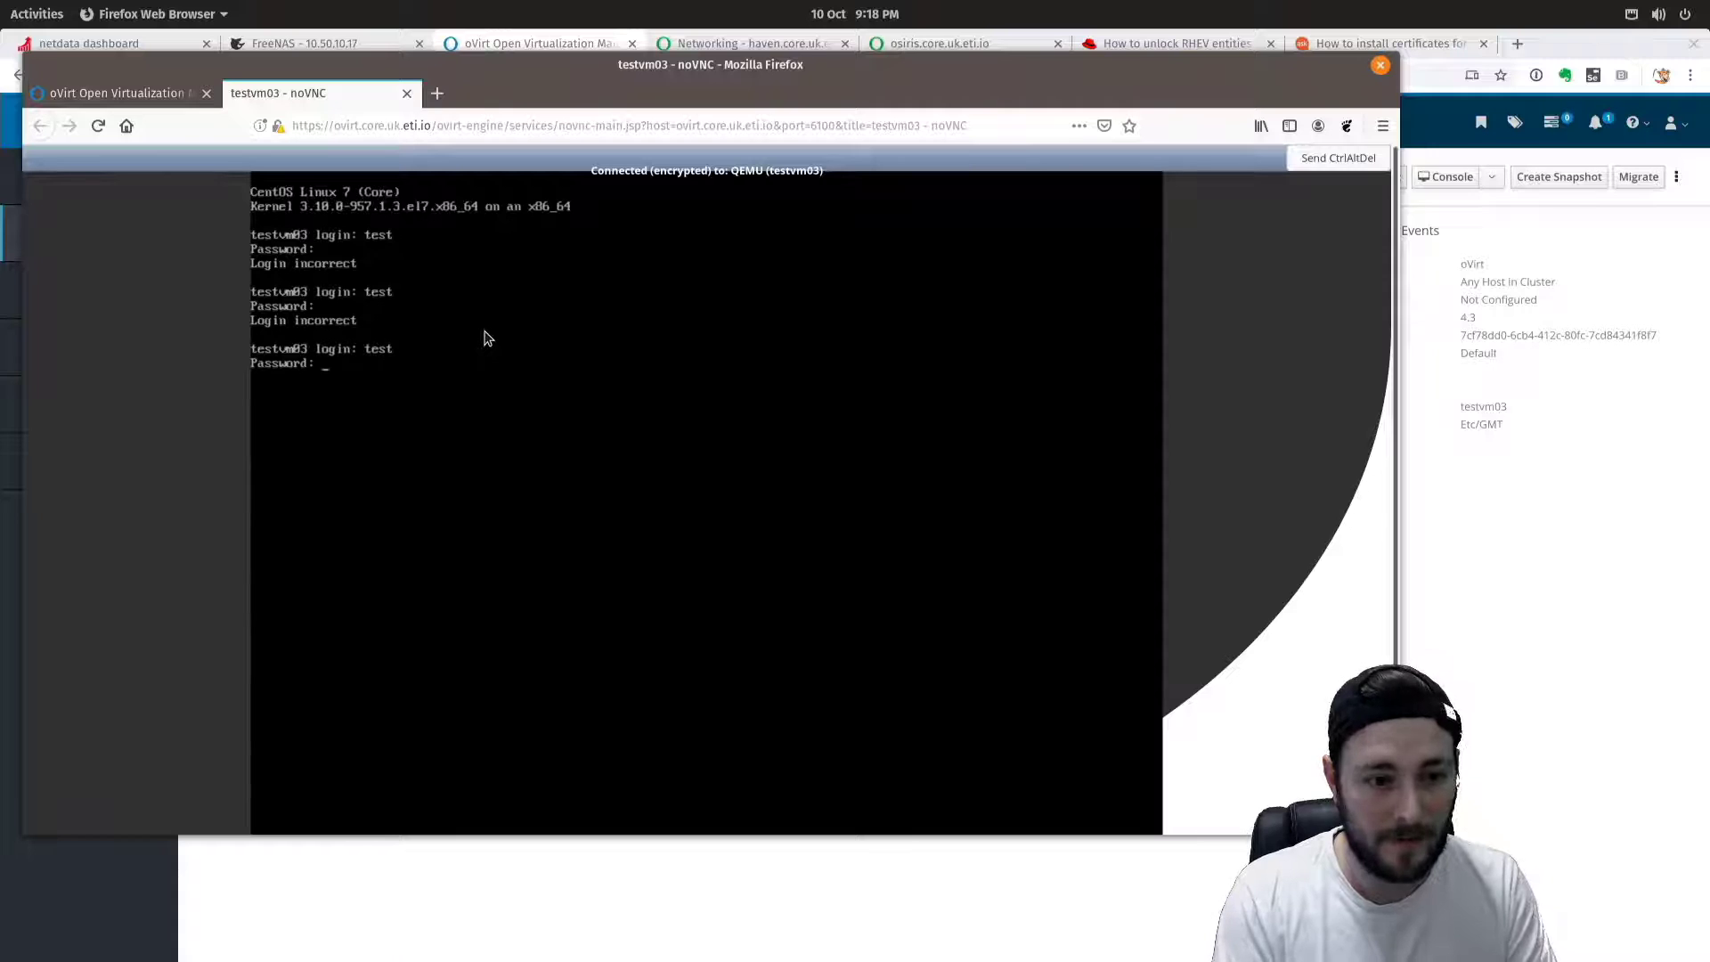
pyautogui.press('Return')
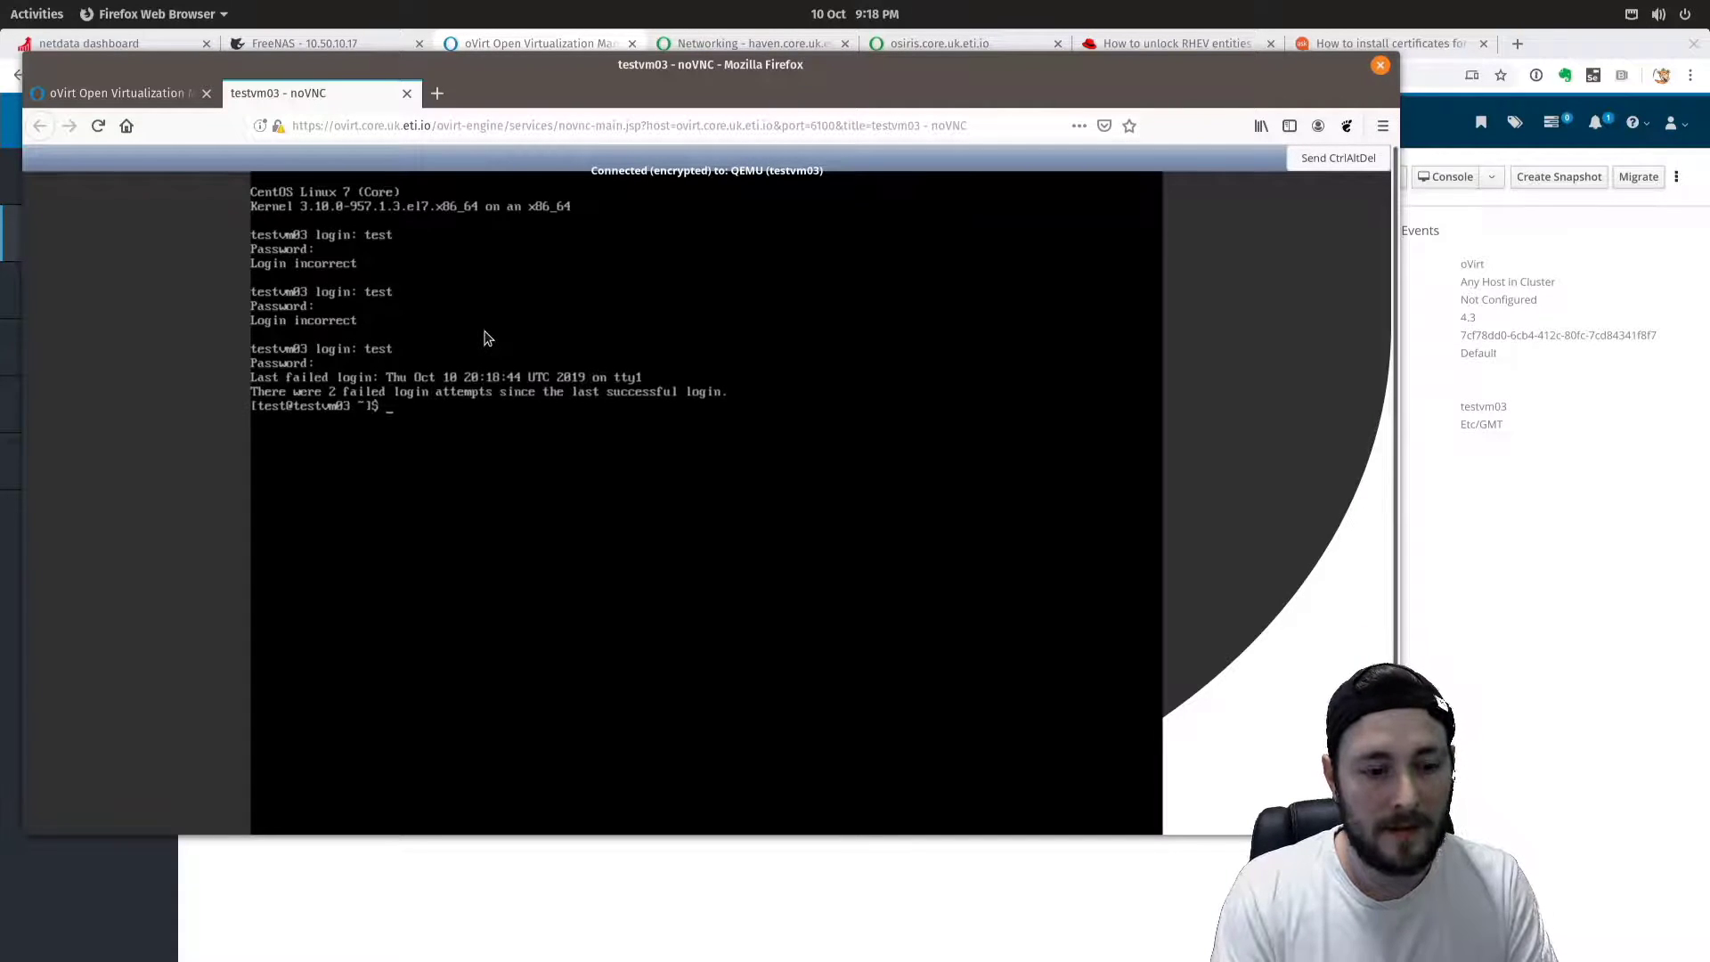
# Ping google.com and stop it with Ctrl+C to show 0% packet loss.
pyautogui.write('ping google.com')
pyautogui.press('Return')
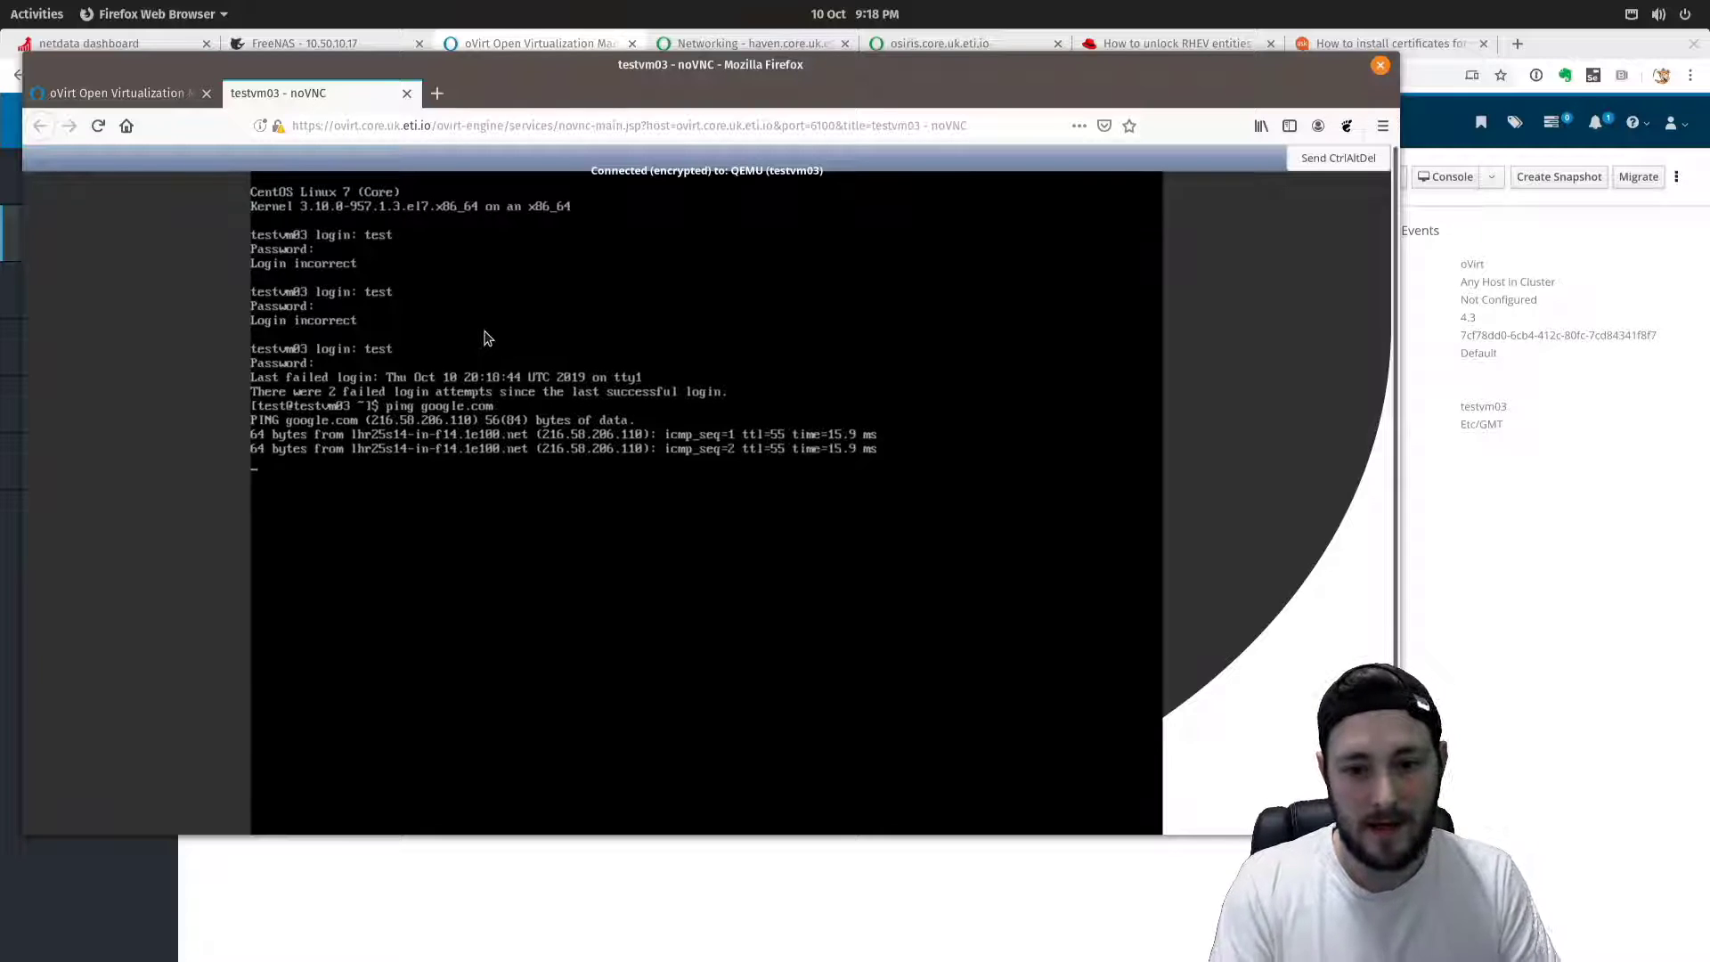
pyautogui.hotkey('ctrl', 'c')
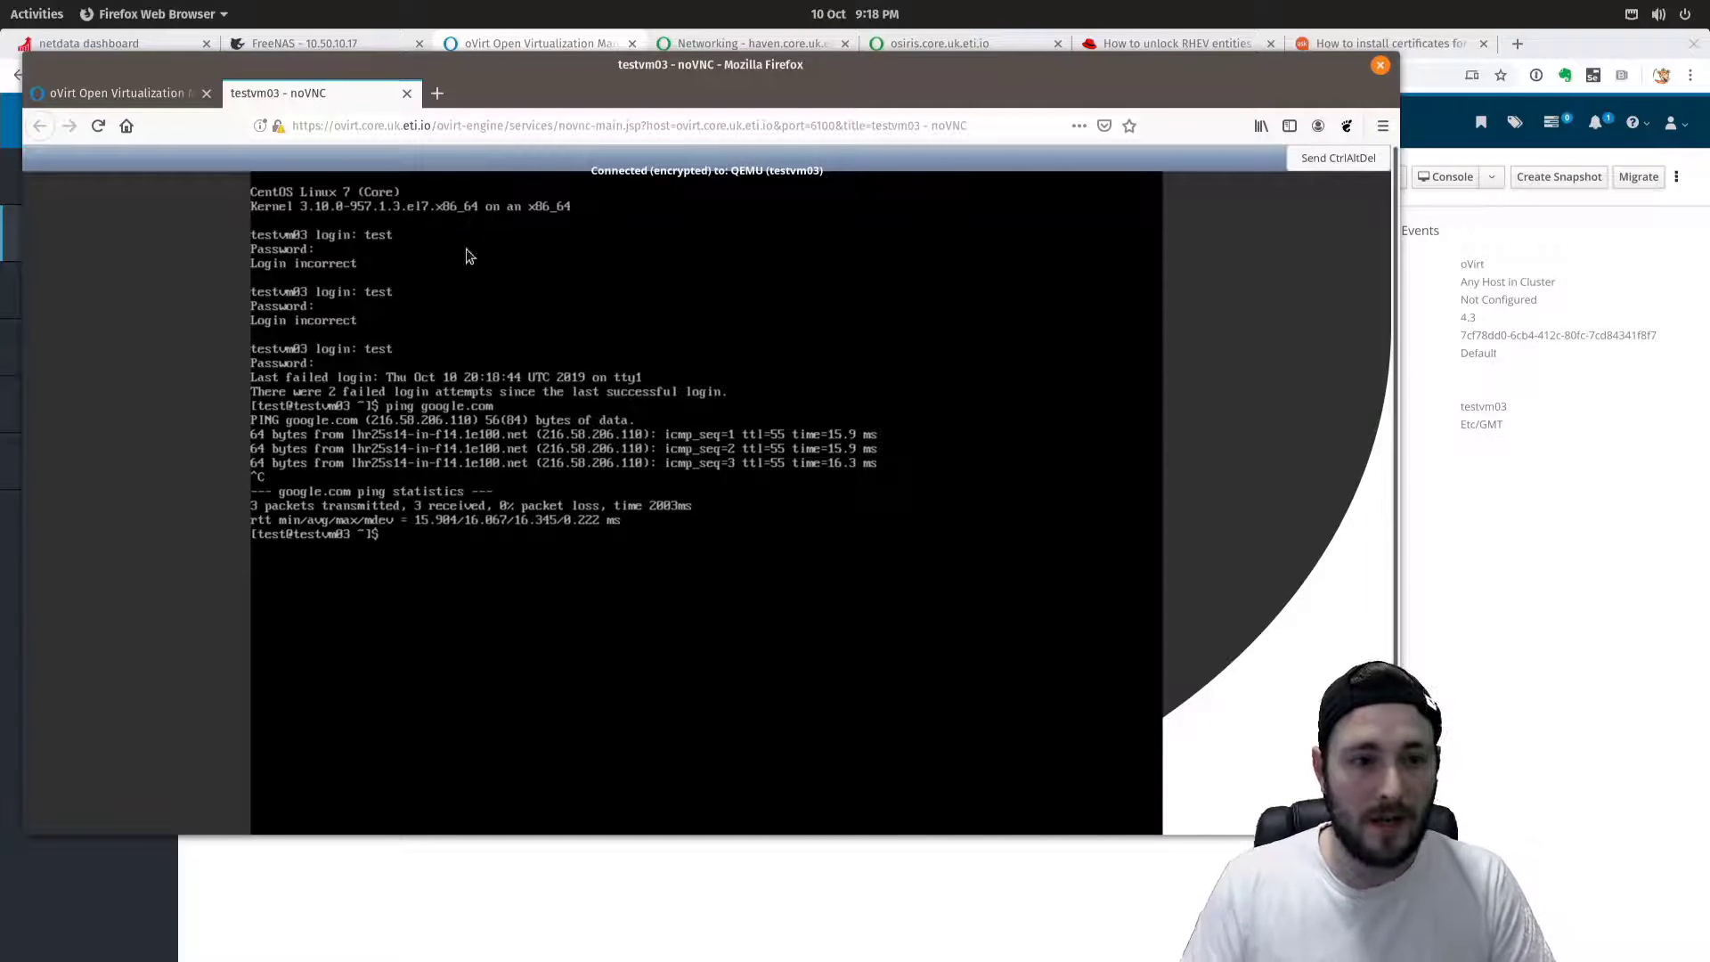
# Close testvm03's Edit Virtual Machine dialog and its noVNC console tab.
pyautogui.click(162, 96)
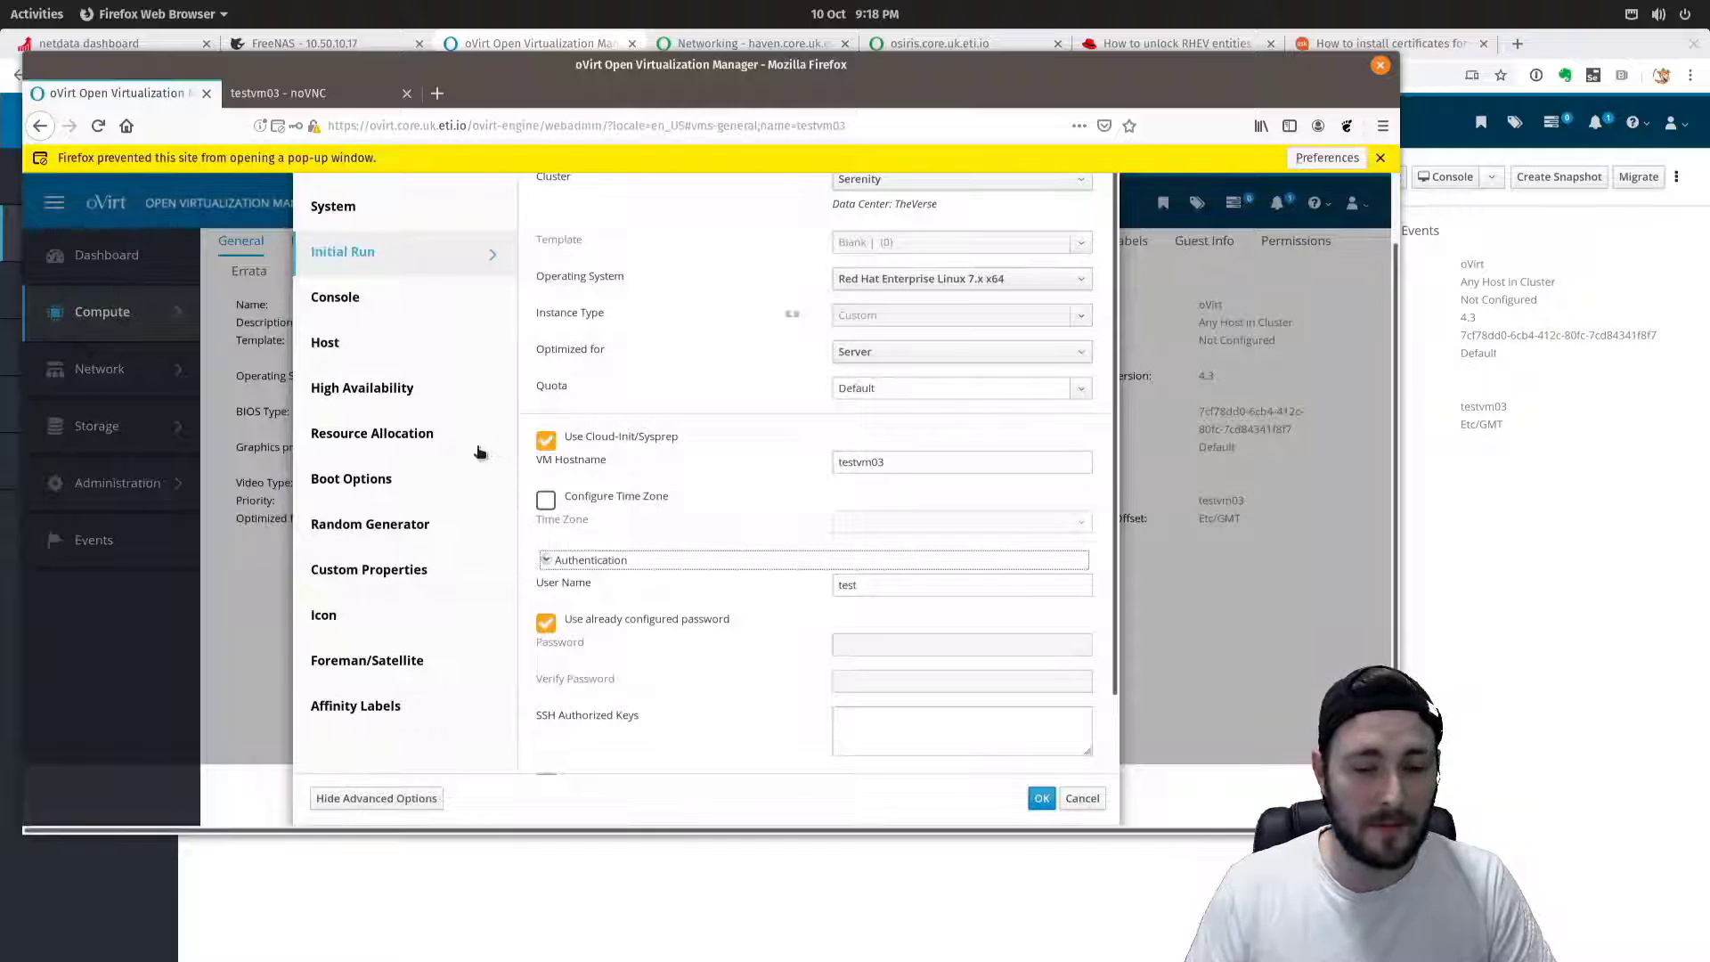
pyautogui.scroll(1, 529, 508)
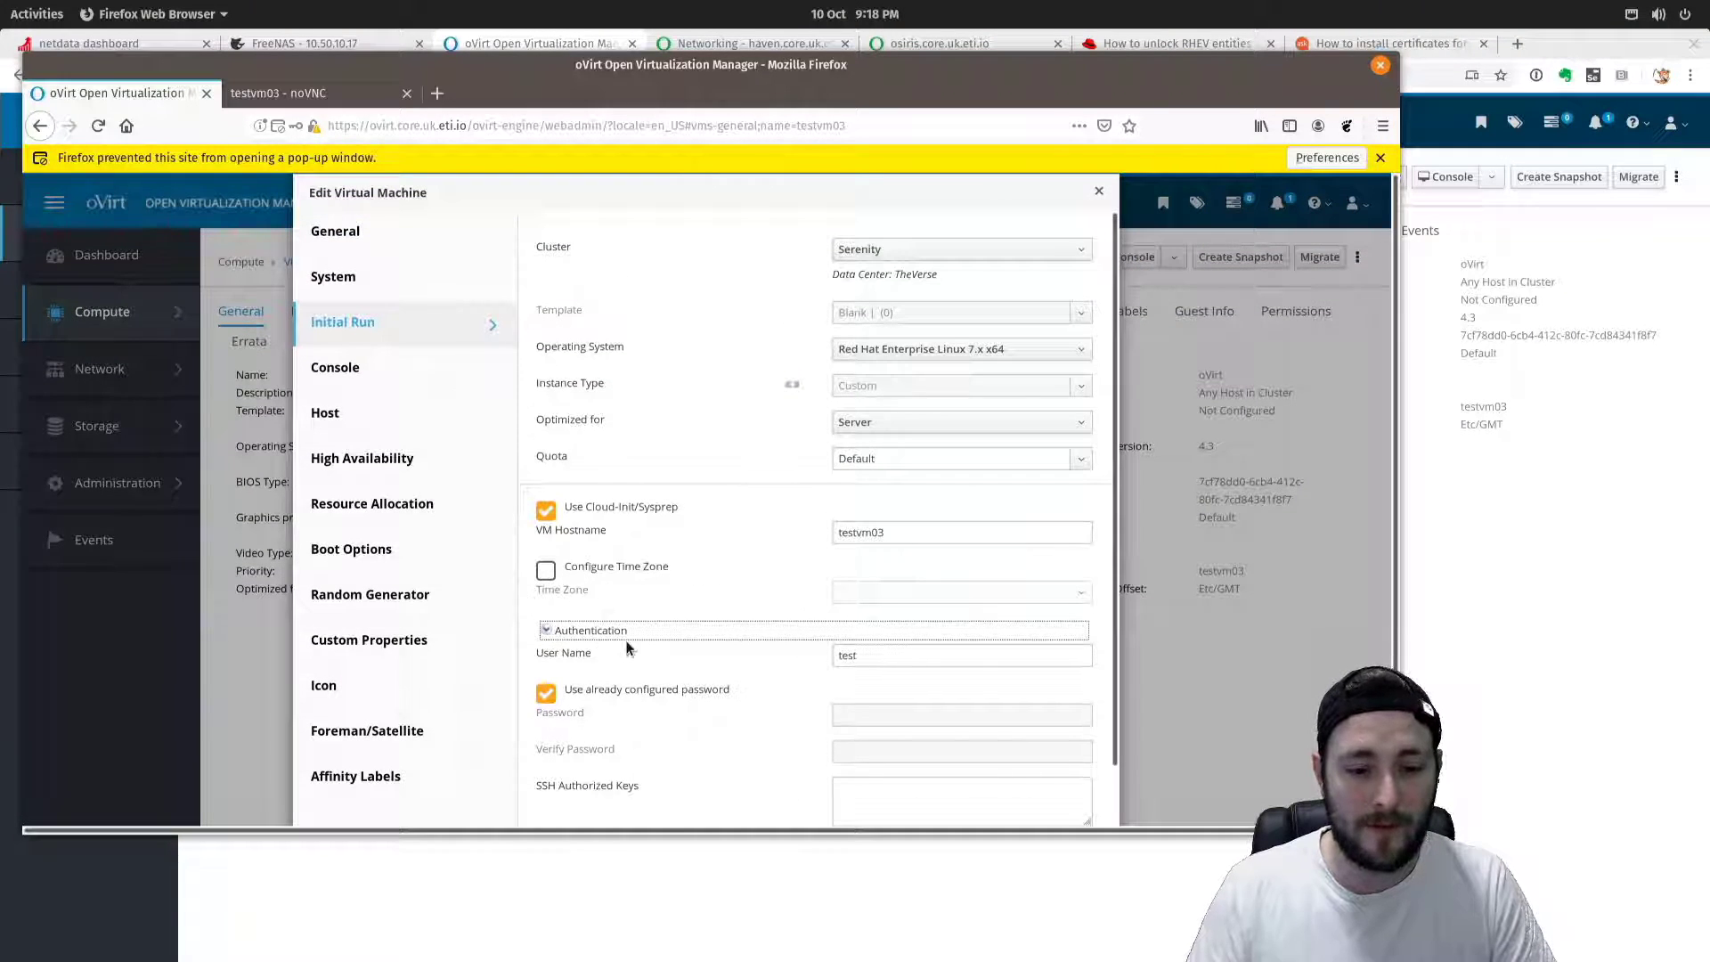
pyautogui.scroll(-1, 642, 677)
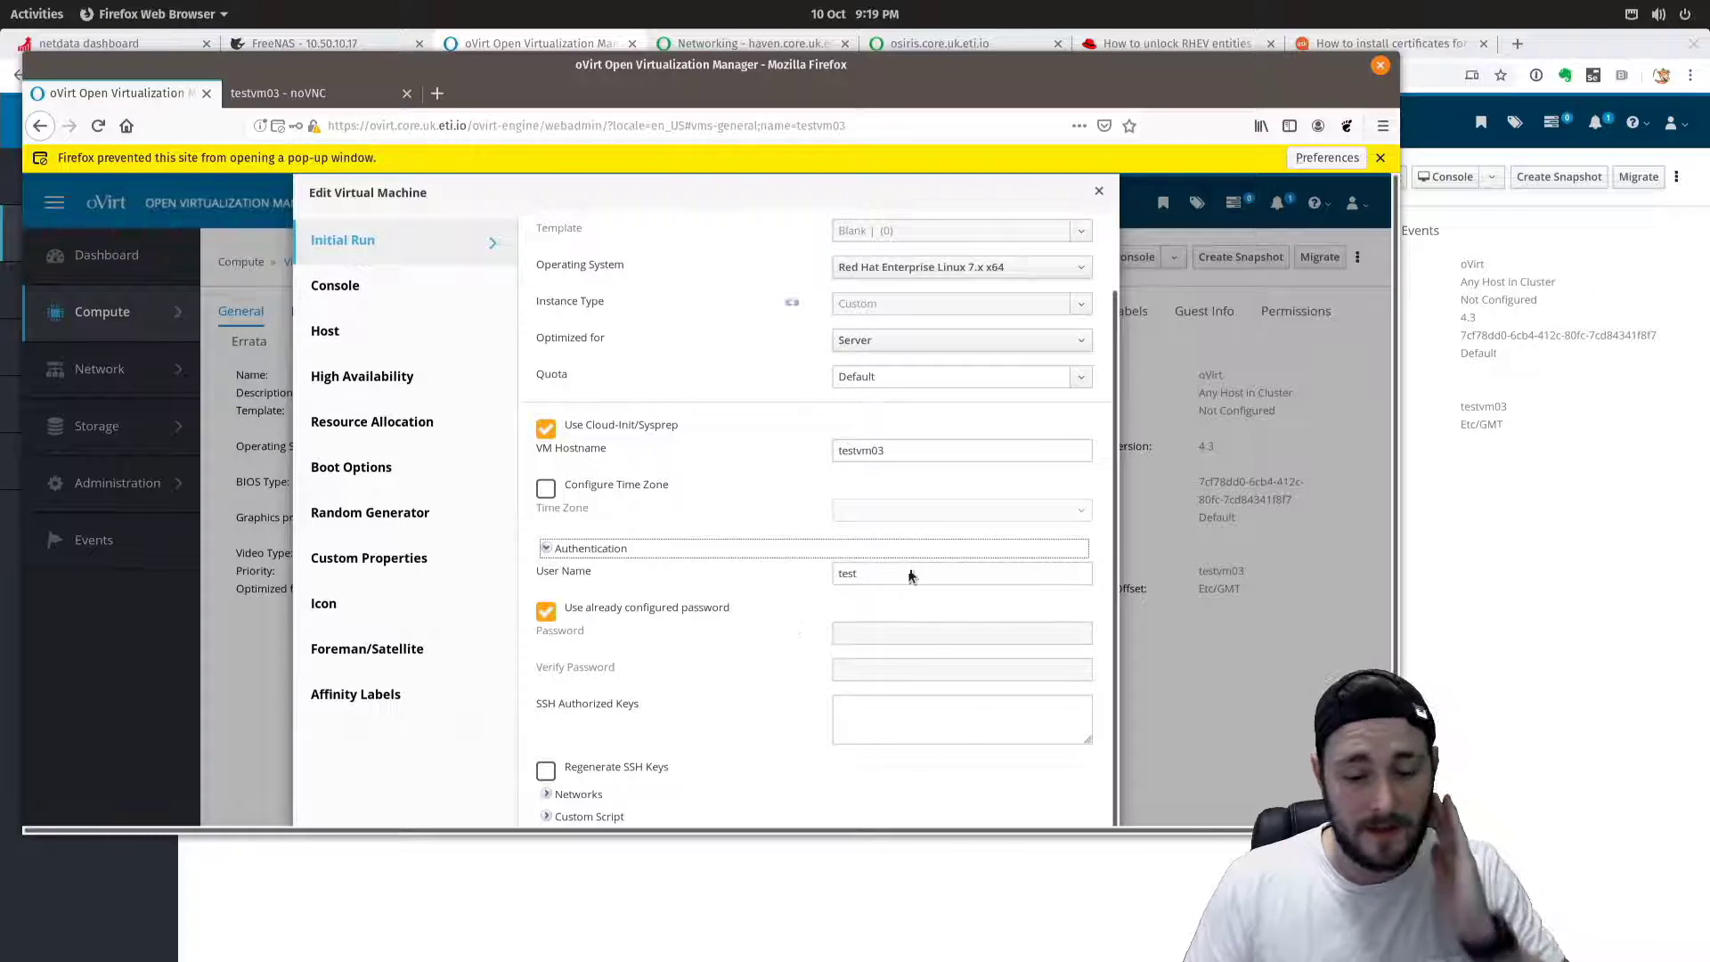
pyautogui.scroll(1, 900, 627)
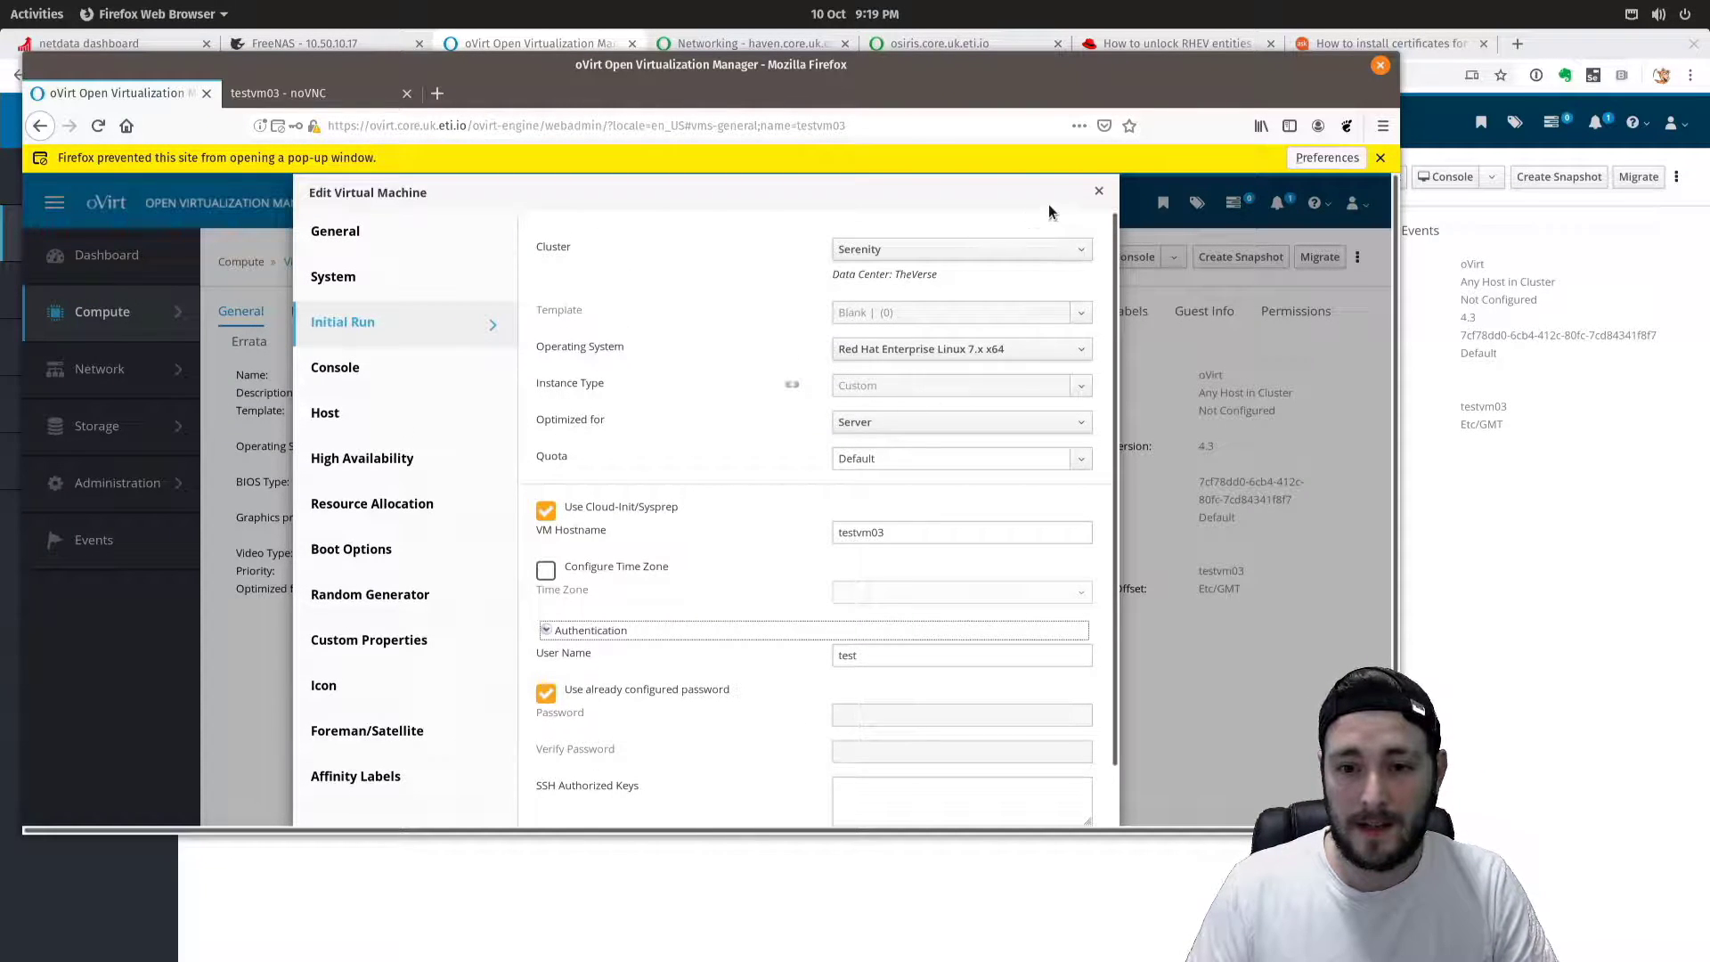
pyautogui.click(1099, 191)
pyautogui.click(339, 100)
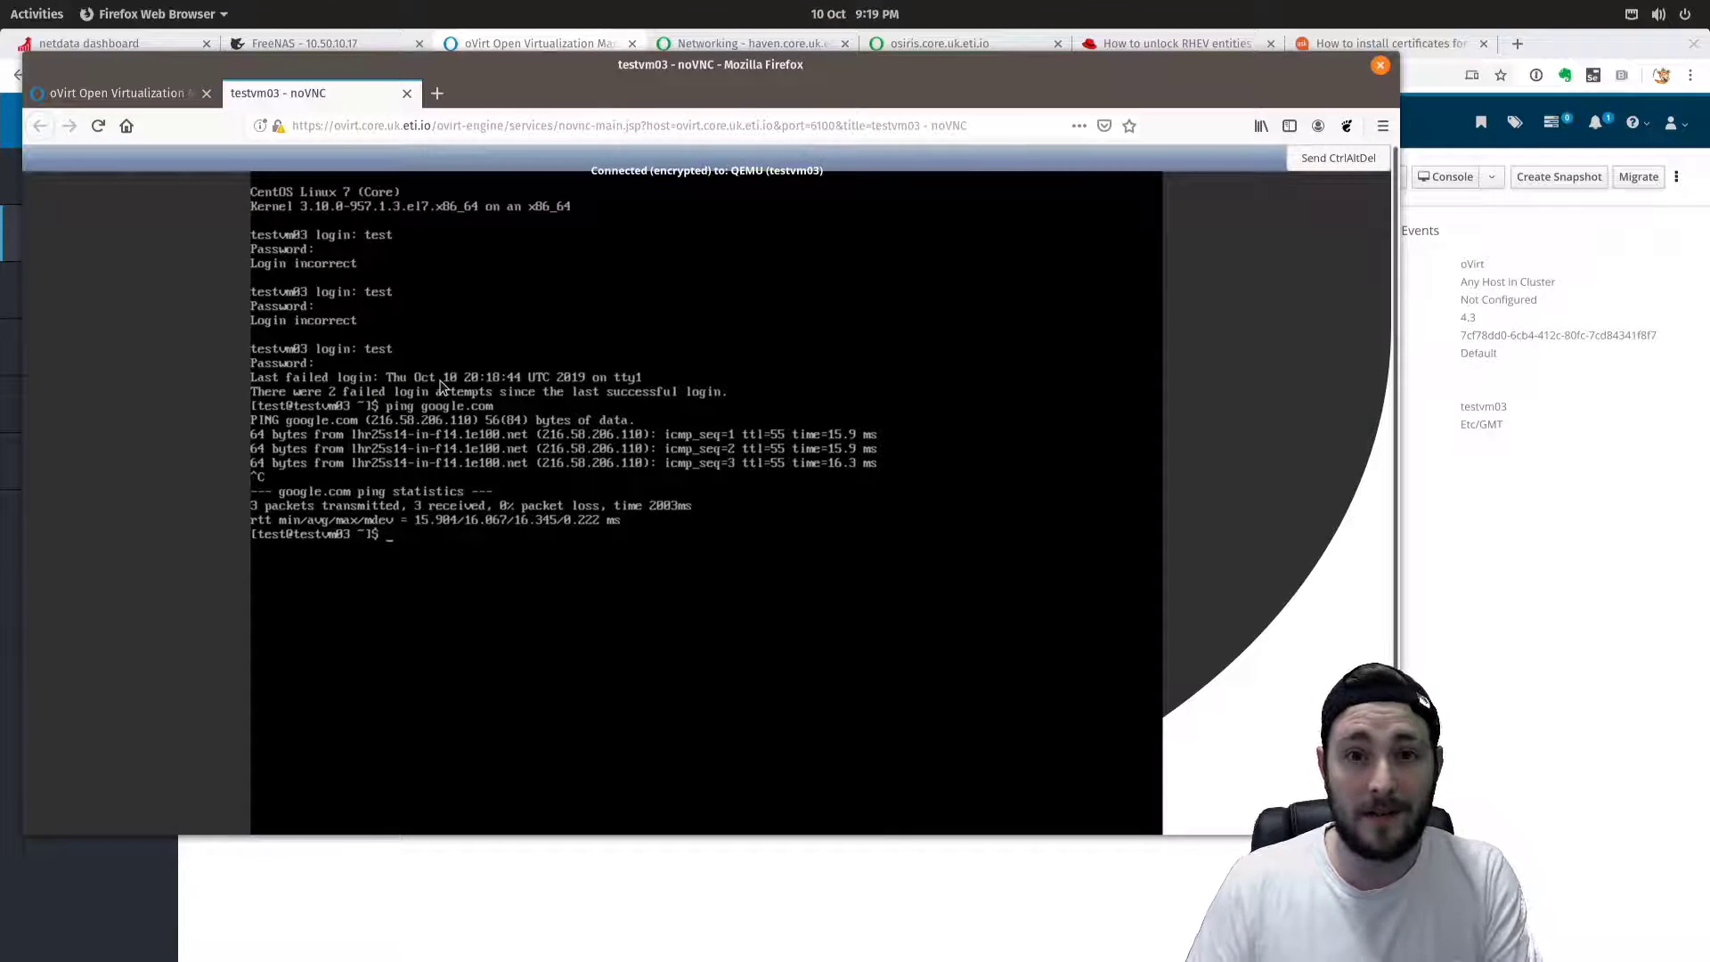
pyautogui.click(407, 94)
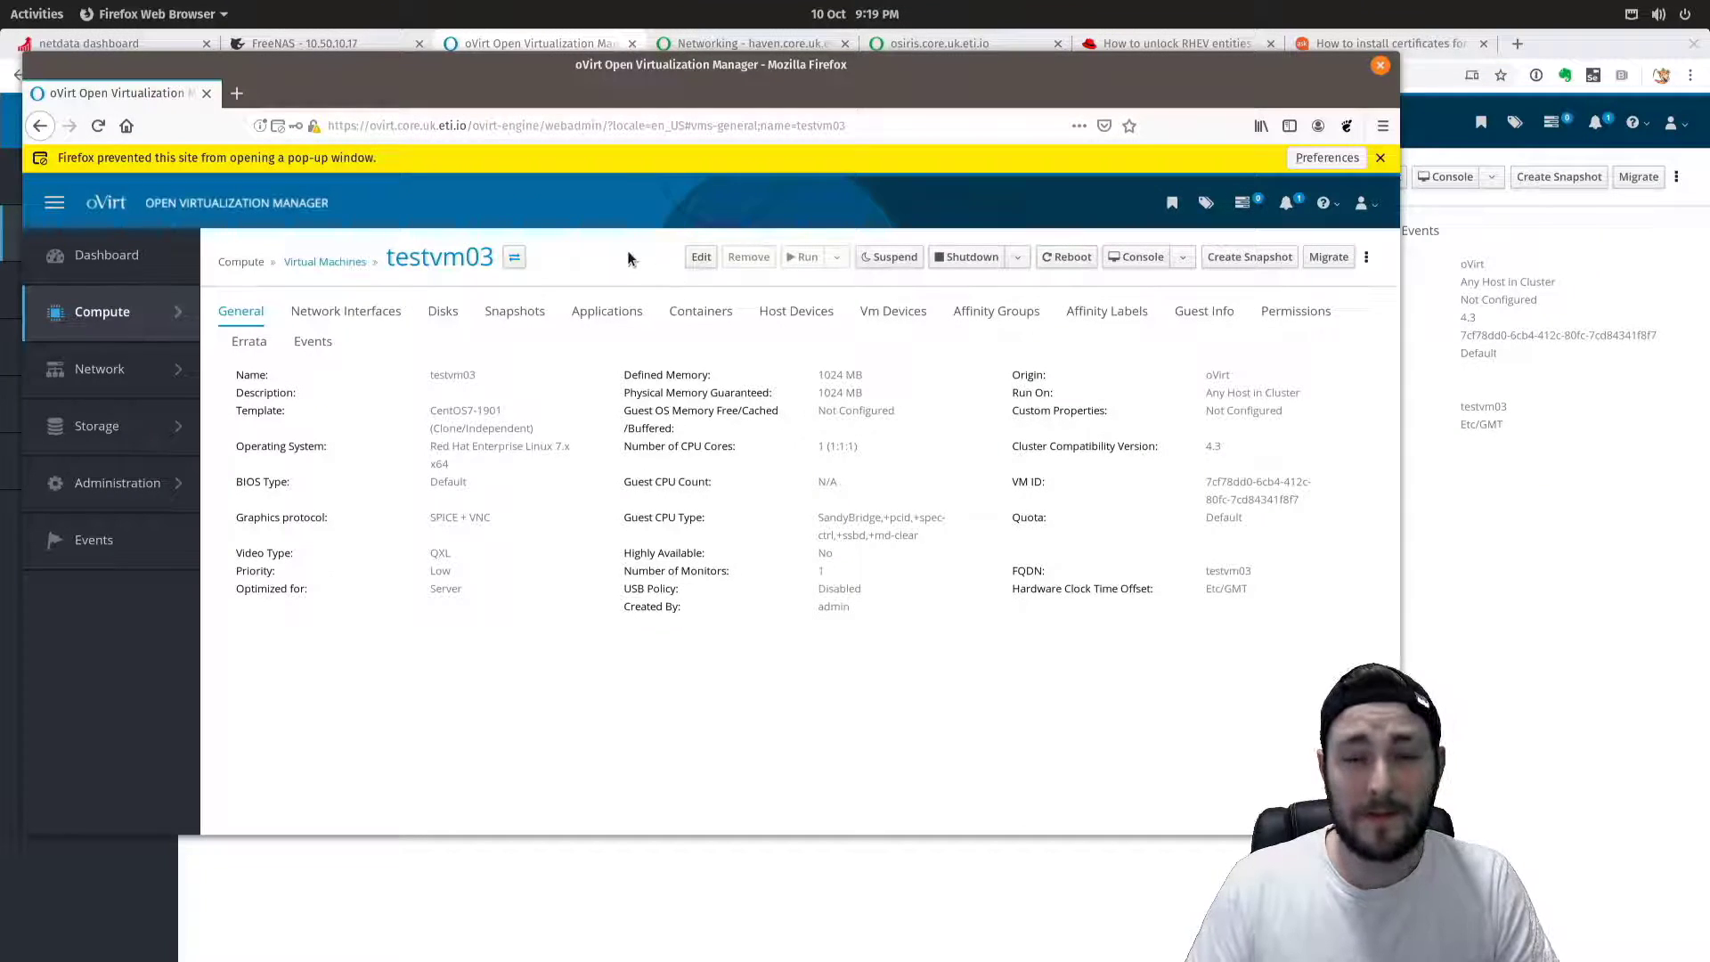